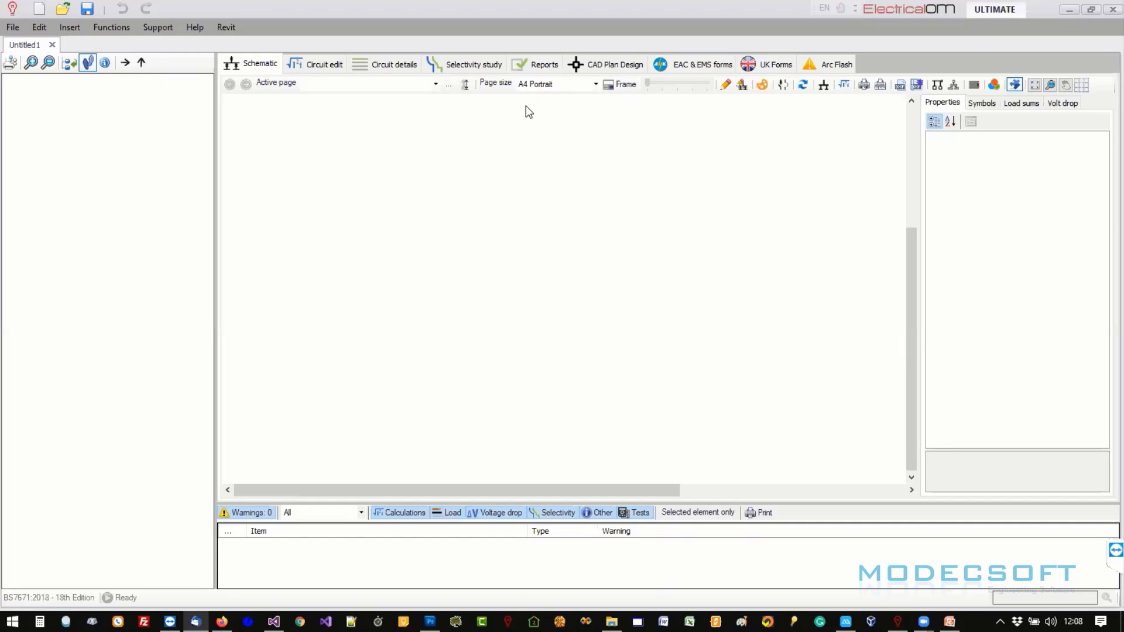
{"action": "left_click", "coordinate": [772, 65]}
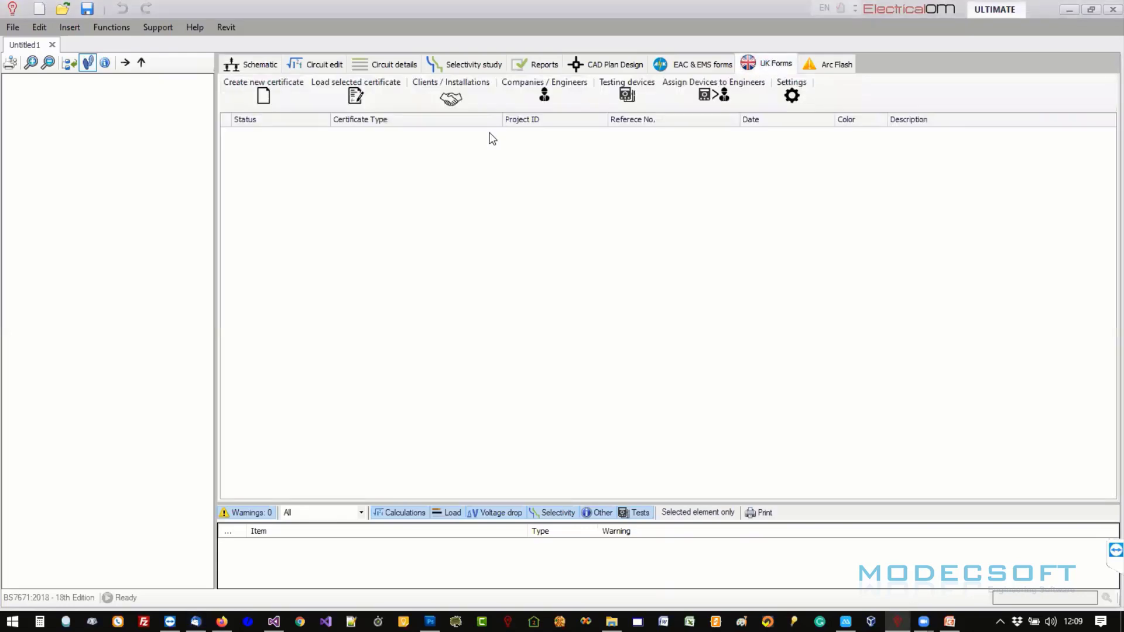
{"action": "left_click", "coordinate": [263, 94]}
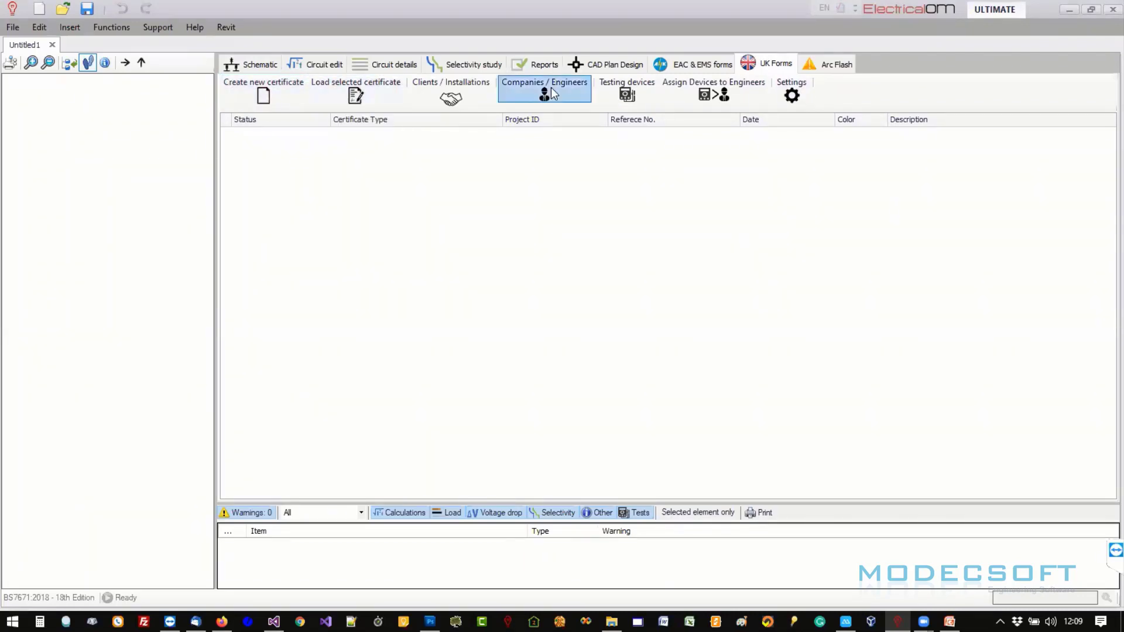
{"action": "left_click", "coordinate": [255, 99]}
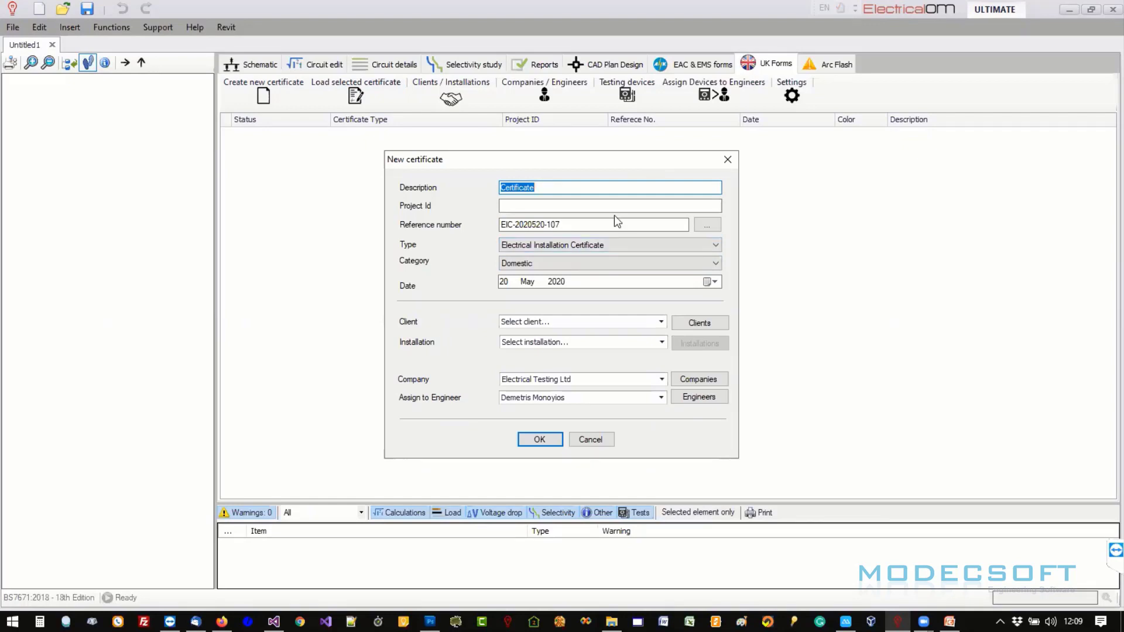
- Keep Electrical Installation Certificate as the type, then close the New certificate form without saving
{"action": "left_click", "coordinate": [707, 246]}
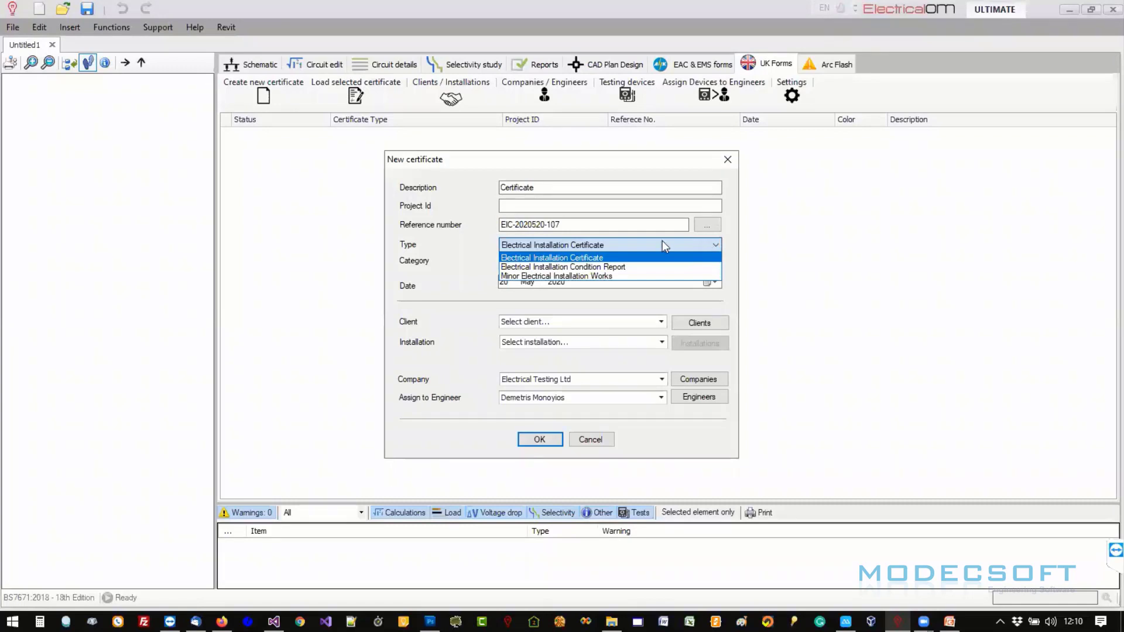
{"action": "left_click", "coordinate": [594, 245]}
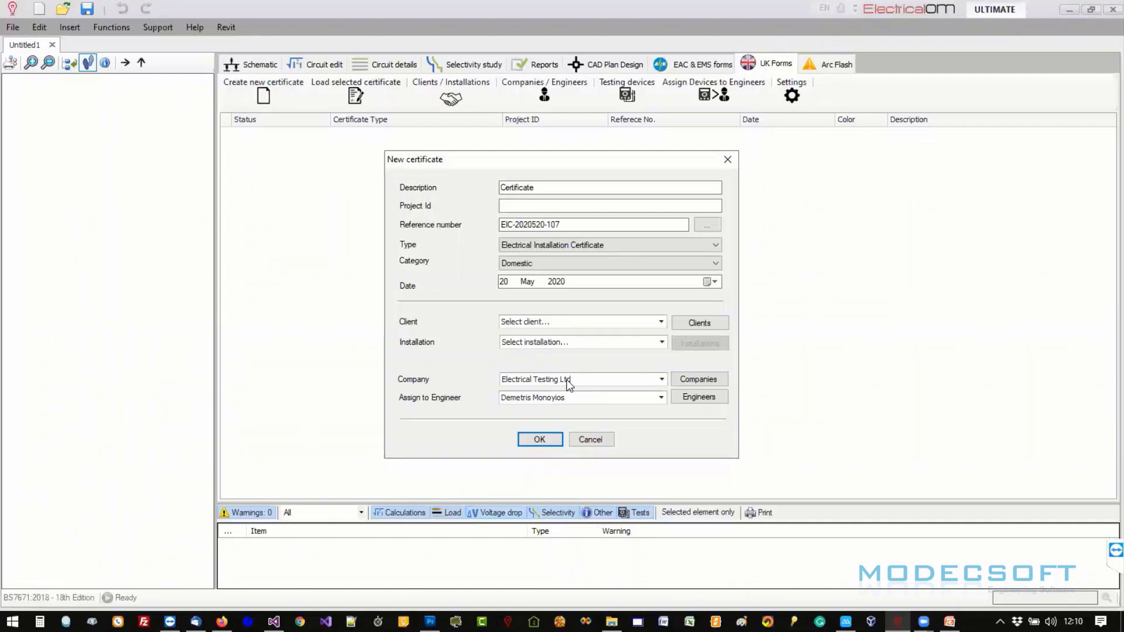
{"action": "left_click", "coordinate": [726, 161]}
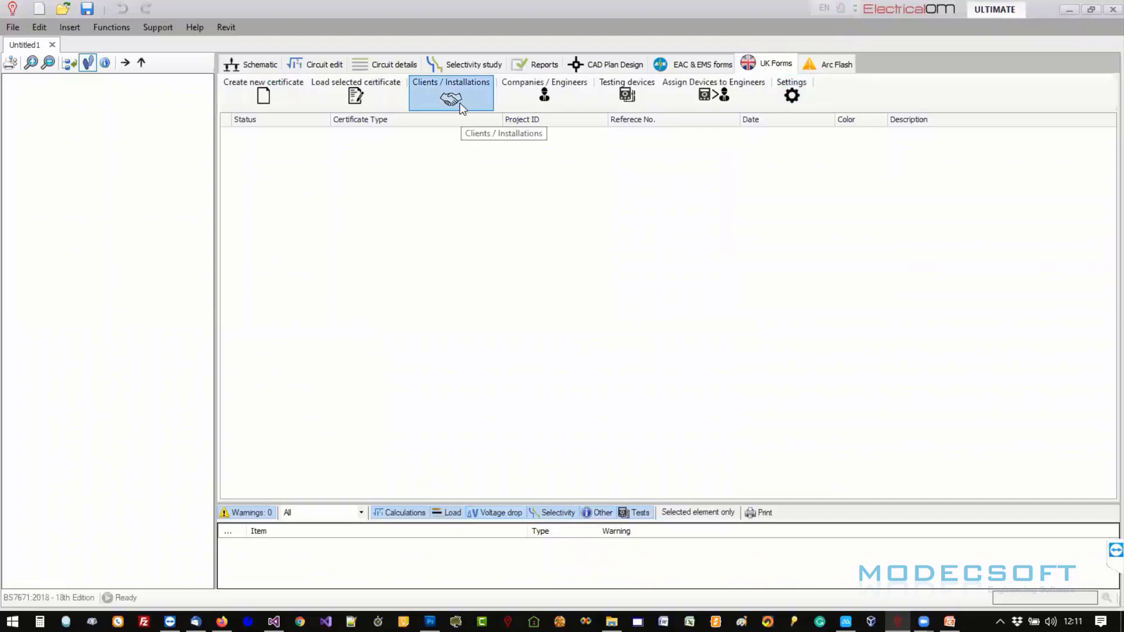
- Add client 'Client company LTD' with a contact name and open its installations list
{"action": "left_click", "coordinate": [459, 103]}
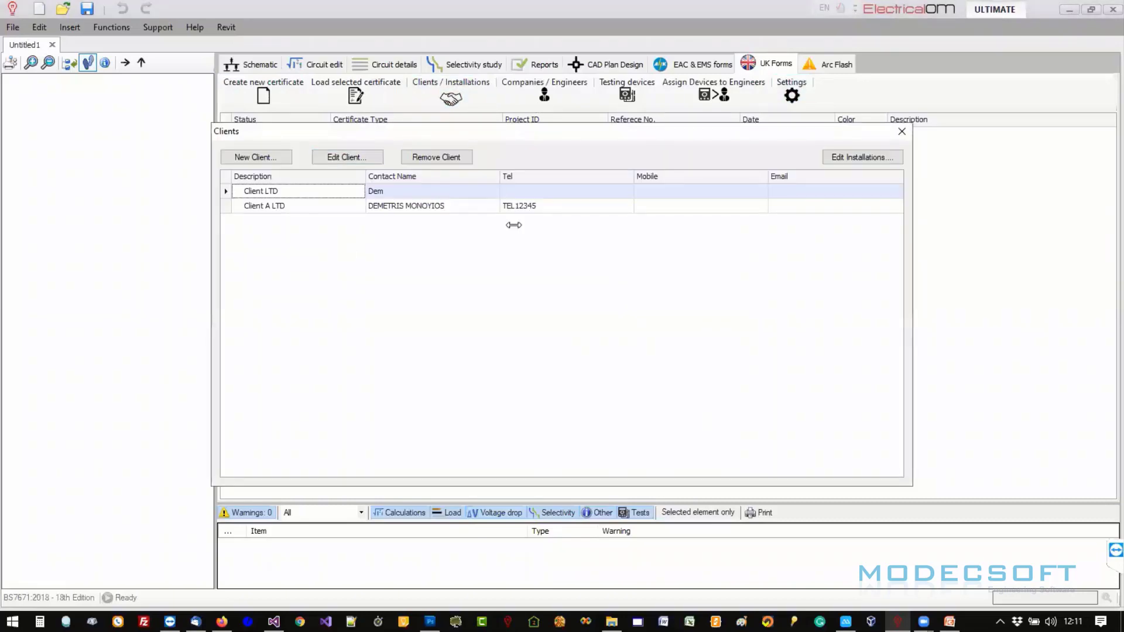
{"action": "left_click", "coordinate": [261, 159]}
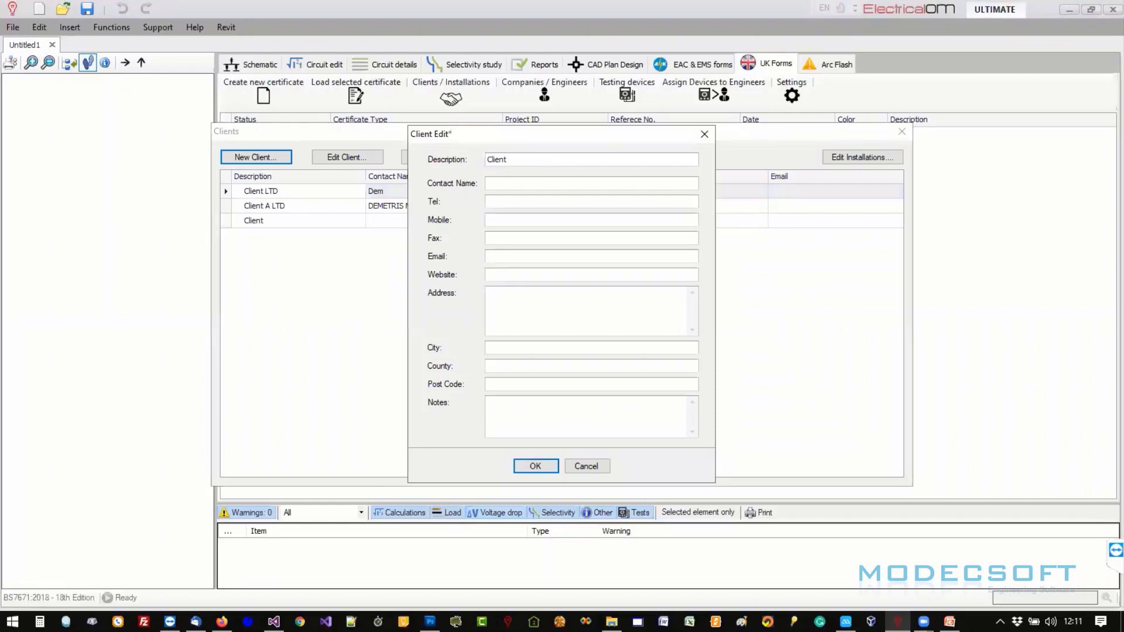
{"action": "type", "text": "company tld"}
{"action": "double_click", "coordinate": [564, 159]}
{"action": "key", "text": "Caps_Lock"}
{"action": "type", "text": "LT"}
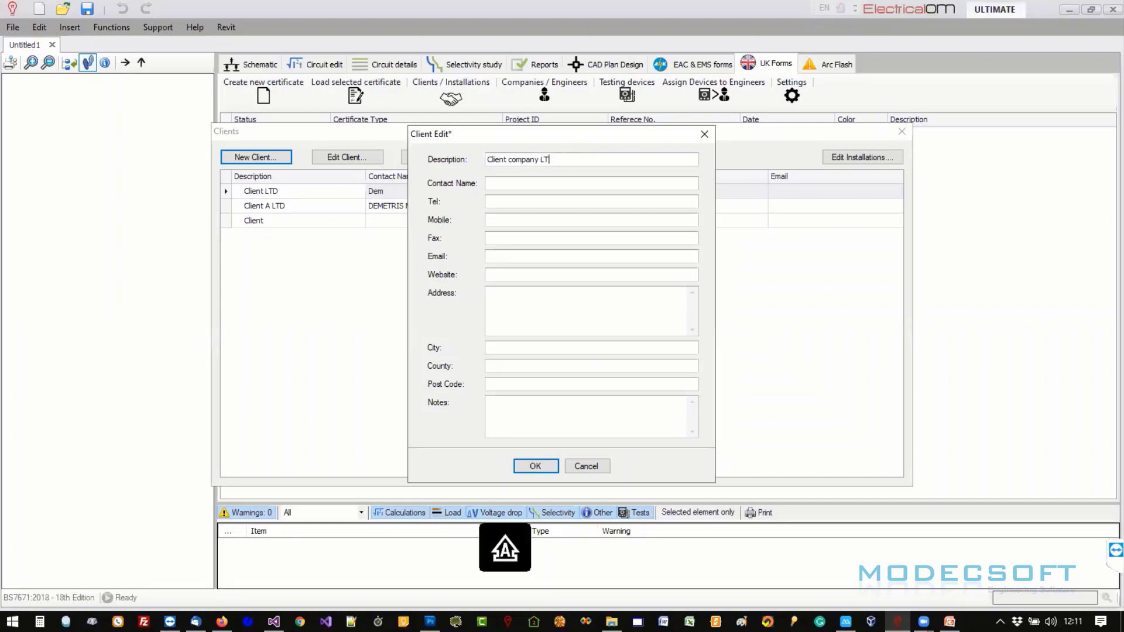
{"action": "type", "text": "D"}
{"action": "left_click", "coordinate": [521, 183]}
{"action": "type", "text": "NAME ET"}
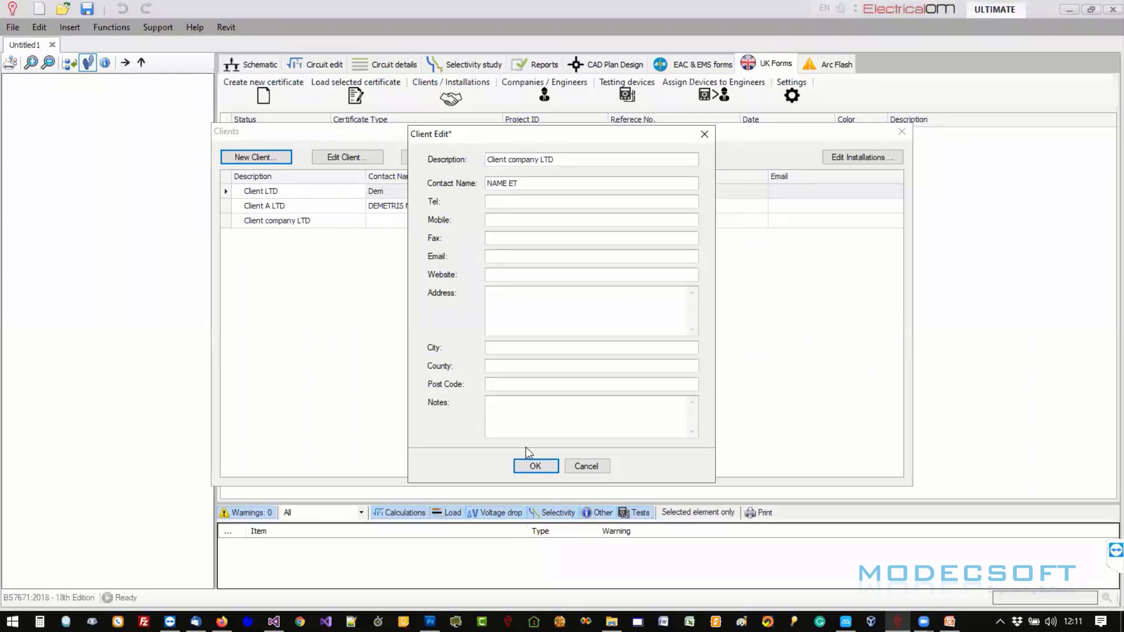
{"action": "left_click", "coordinate": [535, 467]}
{"action": "left_click", "coordinate": [326, 228]}
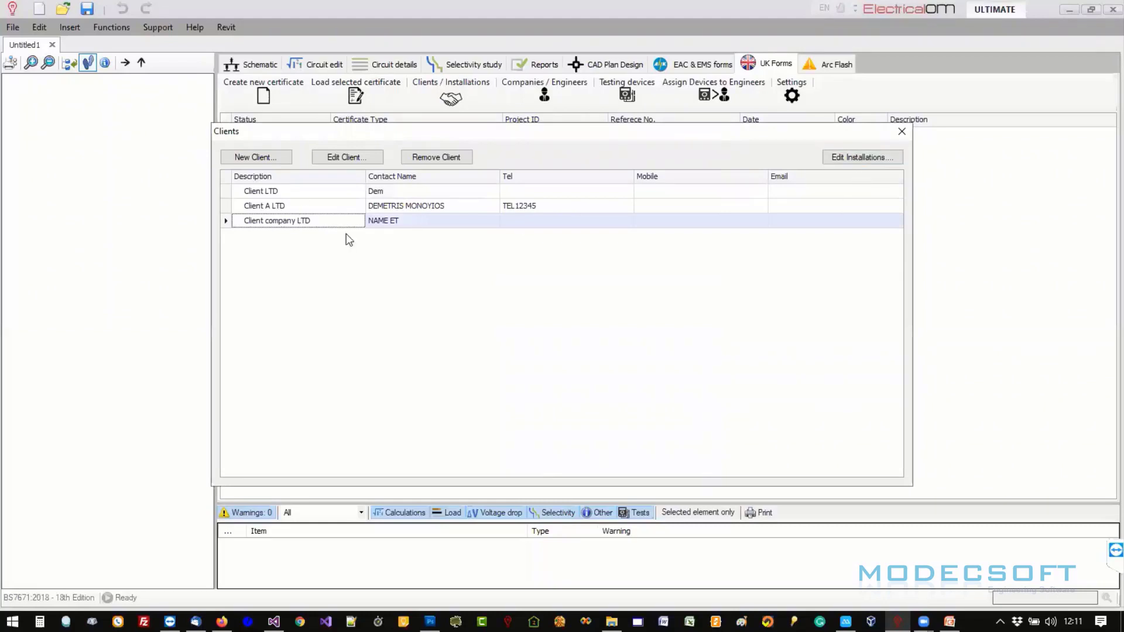
{"action": "left_click", "coordinate": [878, 157]}
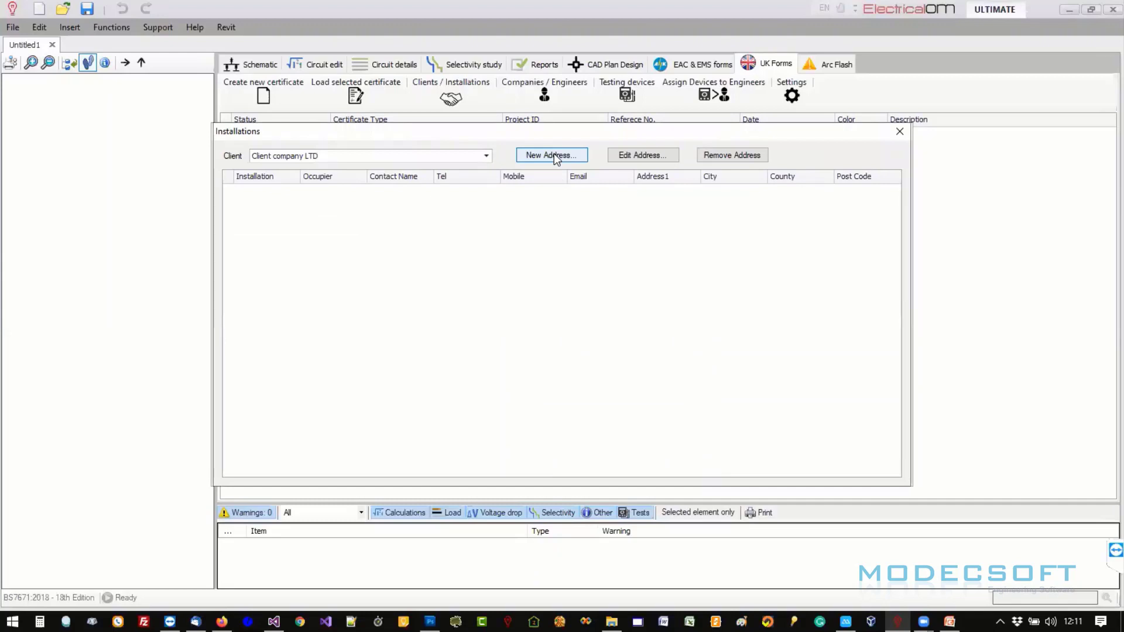
- Save installation 'HOME A' with an occupier and the client's contact, then close the Installations and Clients lists
{"action": "left_click", "coordinate": [553, 156]}
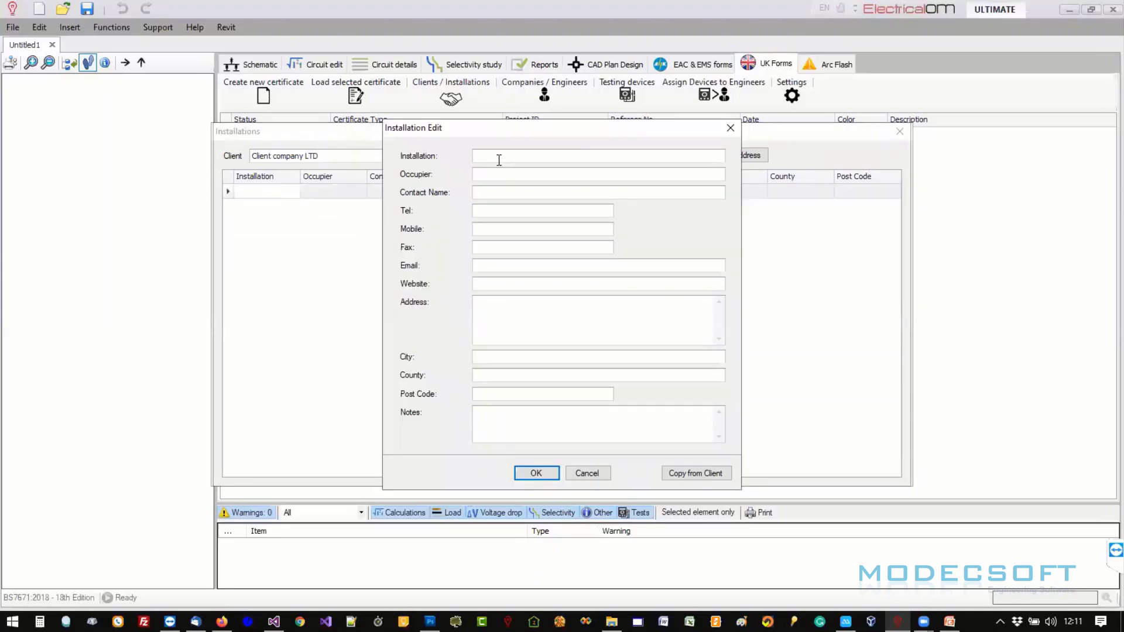
{"action": "type", "text": "HOME A"}
{"action": "left_click", "coordinate": [501, 176]}
{"action": "type", "text": "NAME OF THE OCC"}
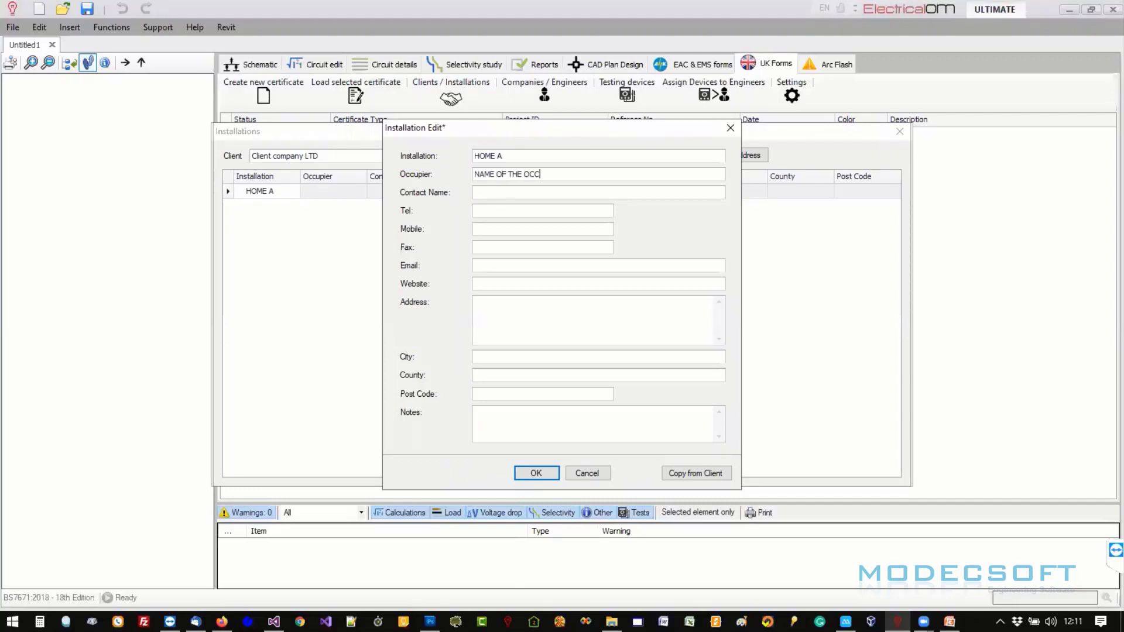
{"action": "type", "text": "UPIER"}
{"action": "left_click", "coordinate": [694, 476]}
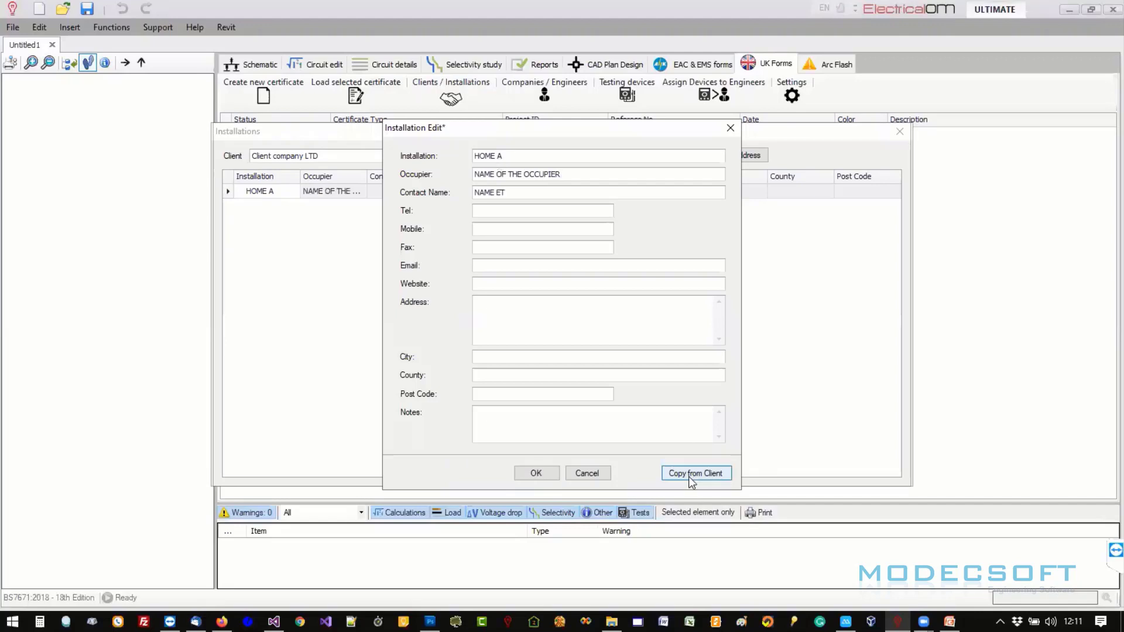
{"action": "left_click", "coordinate": [536, 474]}
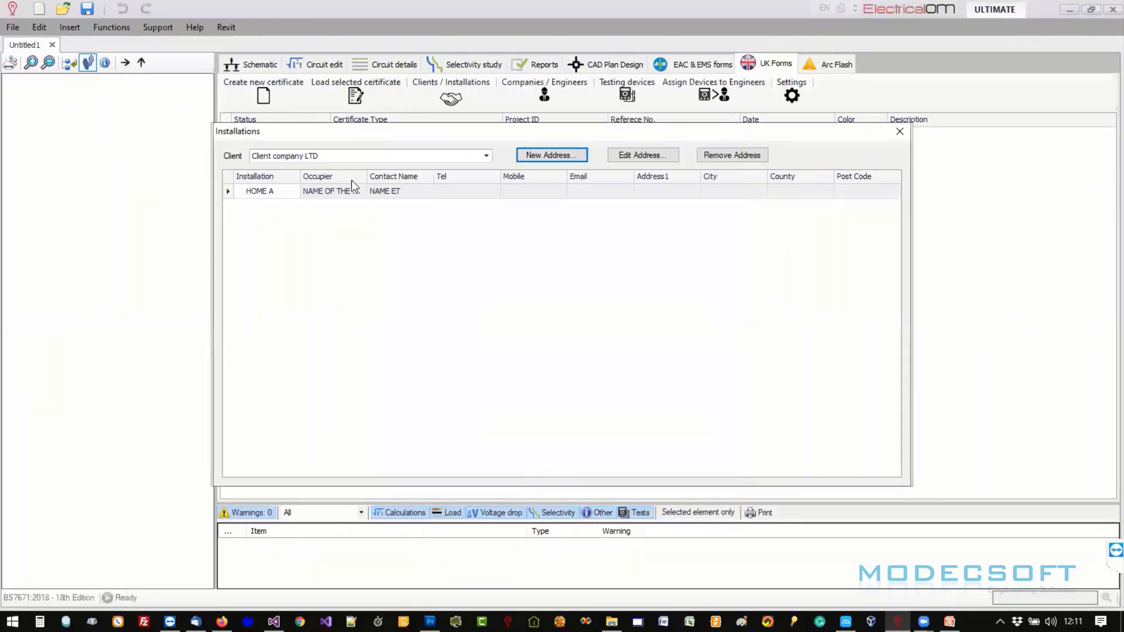
{"action": "left_click", "coordinate": [900, 131]}
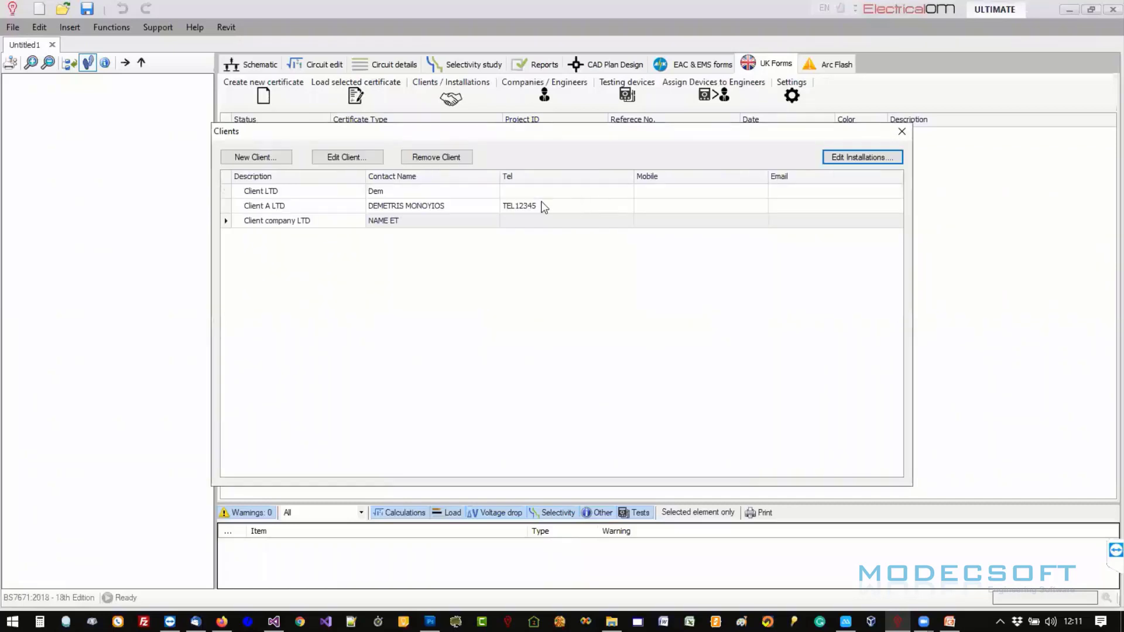
{"action": "left_click", "coordinate": [902, 131]}
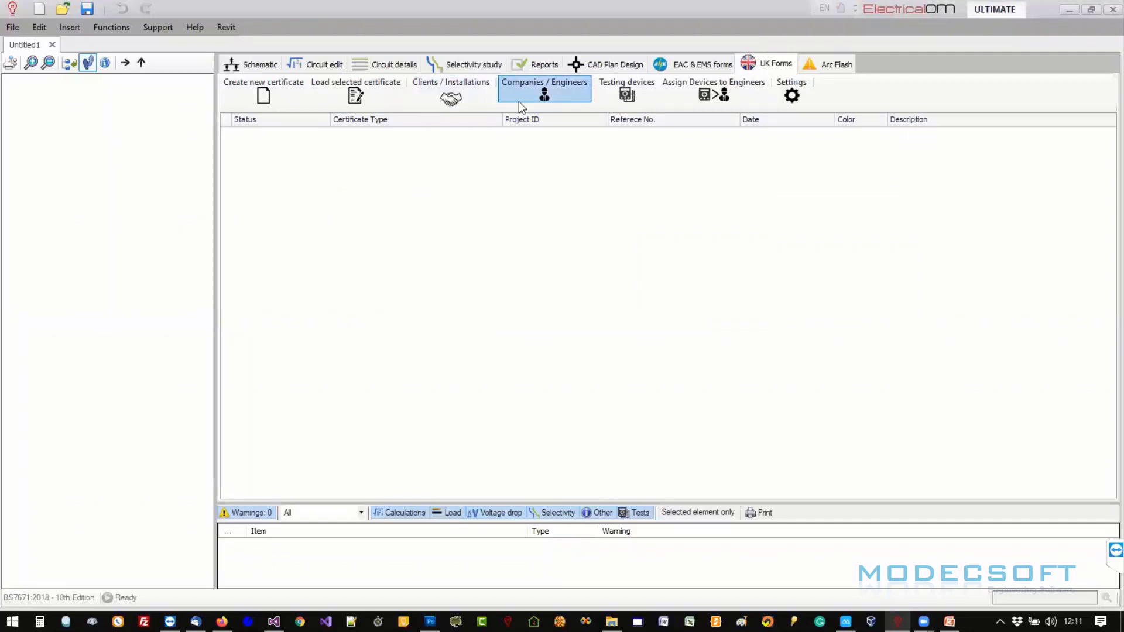
- Create a new company named Company A with registration number 1234 and a contact name
{"action": "left_click", "coordinate": [541, 94]}
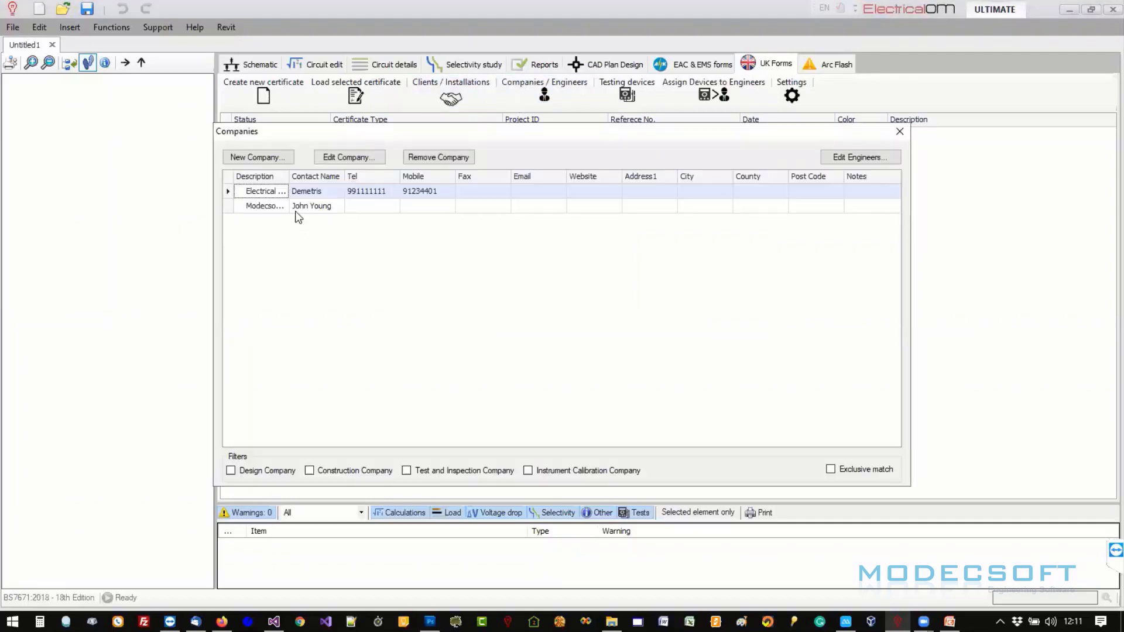
{"action": "left_click", "coordinate": [269, 158]}
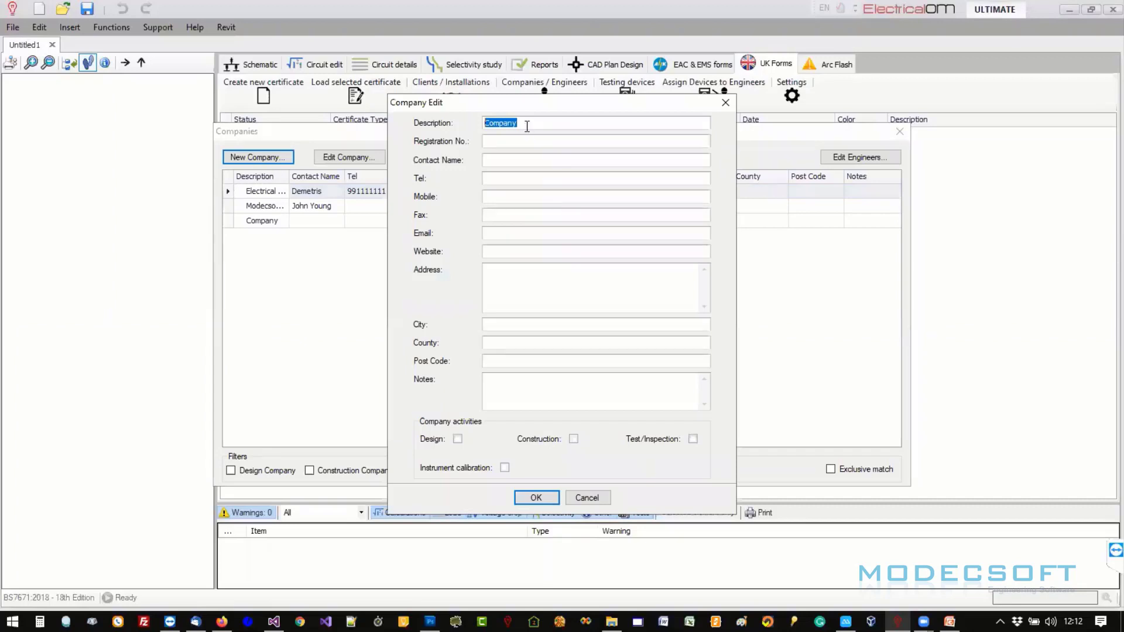
{"action": "left_click", "coordinate": [545, 123]}
{"action": "type", "text": "A"}
{"action": "left_click", "coordinate": [541, 140]}
{"action": "type", "text": "1234"}
{"action": "left_click", "coordinate": [524, 164]}
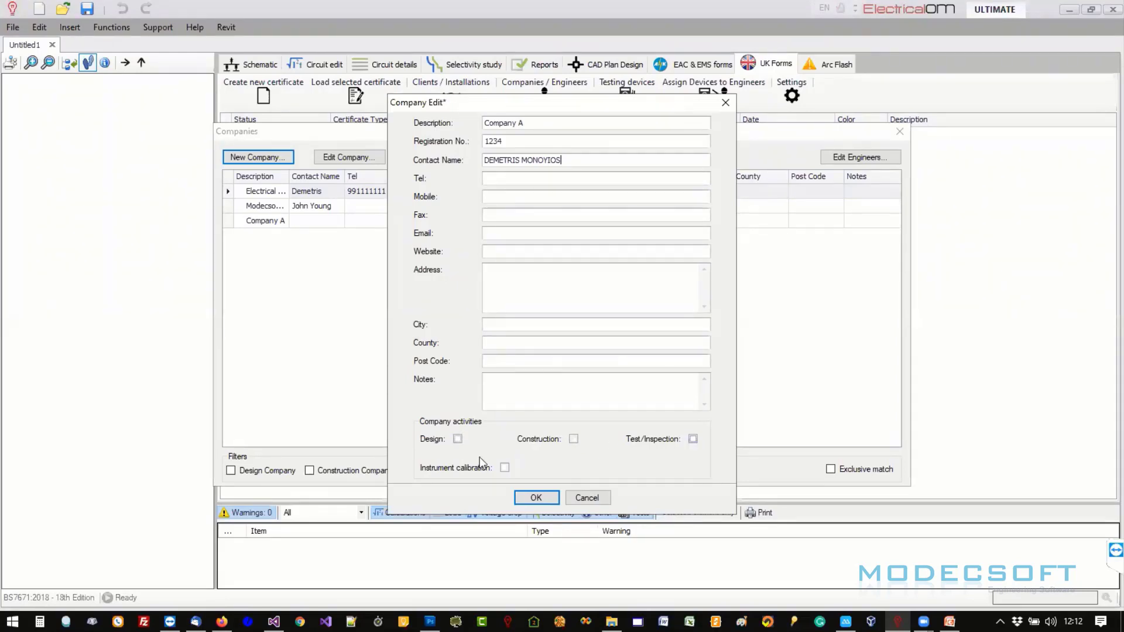
- Give Company A only Design and Construction activities and save it
{"action": "left_click", "coordinate": [458, 439]}
{"action": "left_click", "coordinate": [573, 439]}
{"action": "left_click", "coordinate": [693, 440]}
{"action": "left_click", "coordinate": [693, 439]}
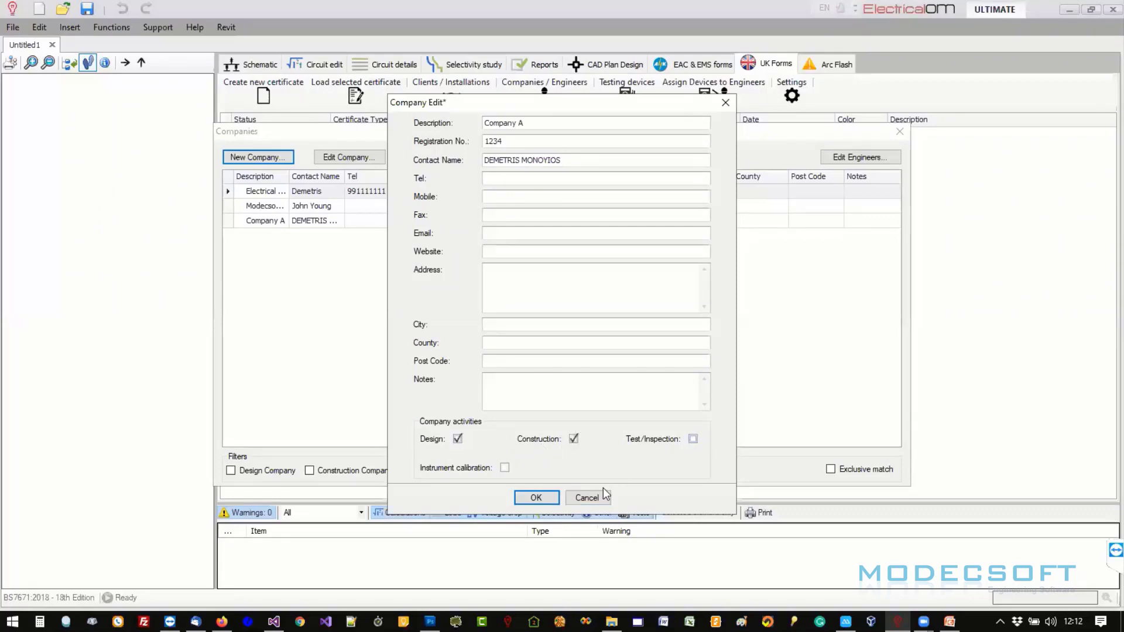
{"action": "left_click", "coordinate": [549, 499]}
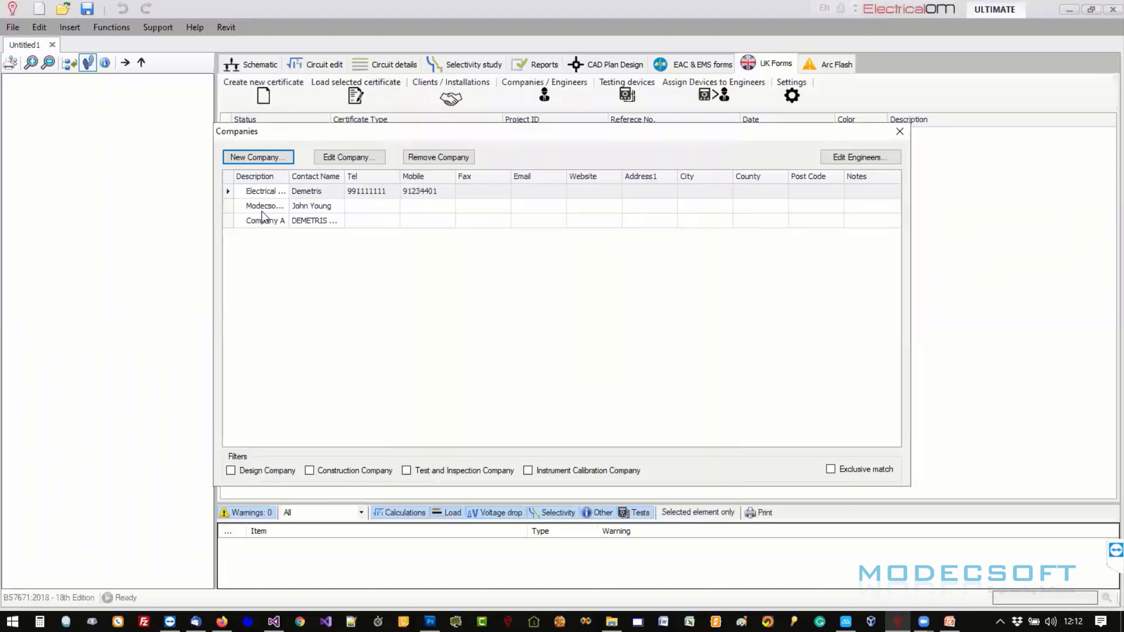
{"action": "left_click", "coordinate": [312, 222]}
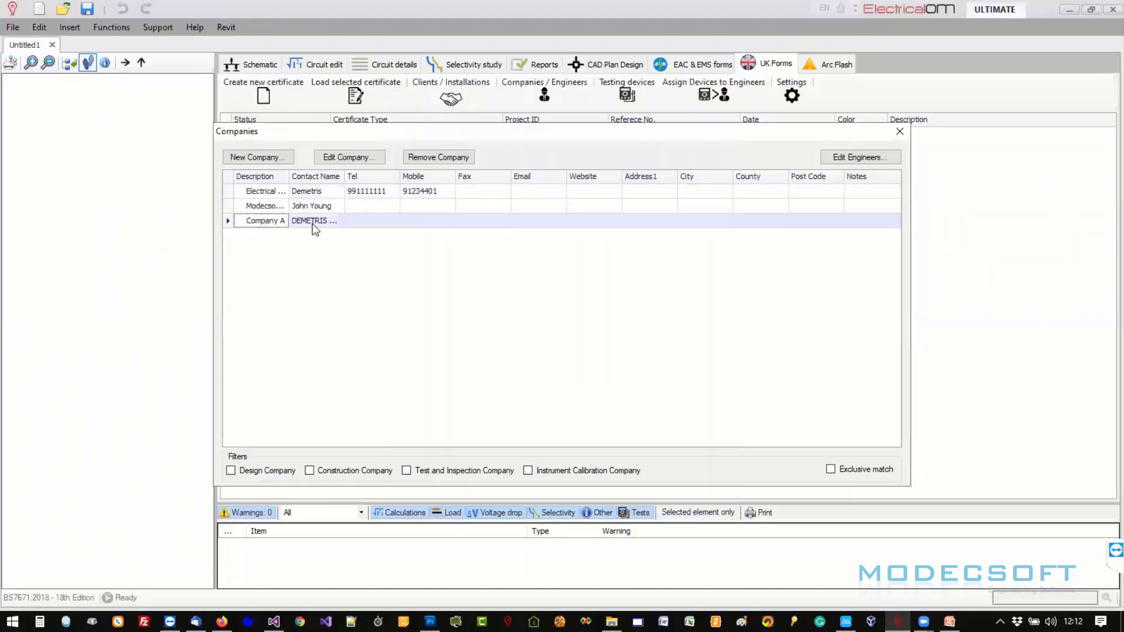
- Add a Company A engineer with full name and Electrical designer qualification, then browse for a signature
{"action": "left_click", "coordinate": [860, 162]}
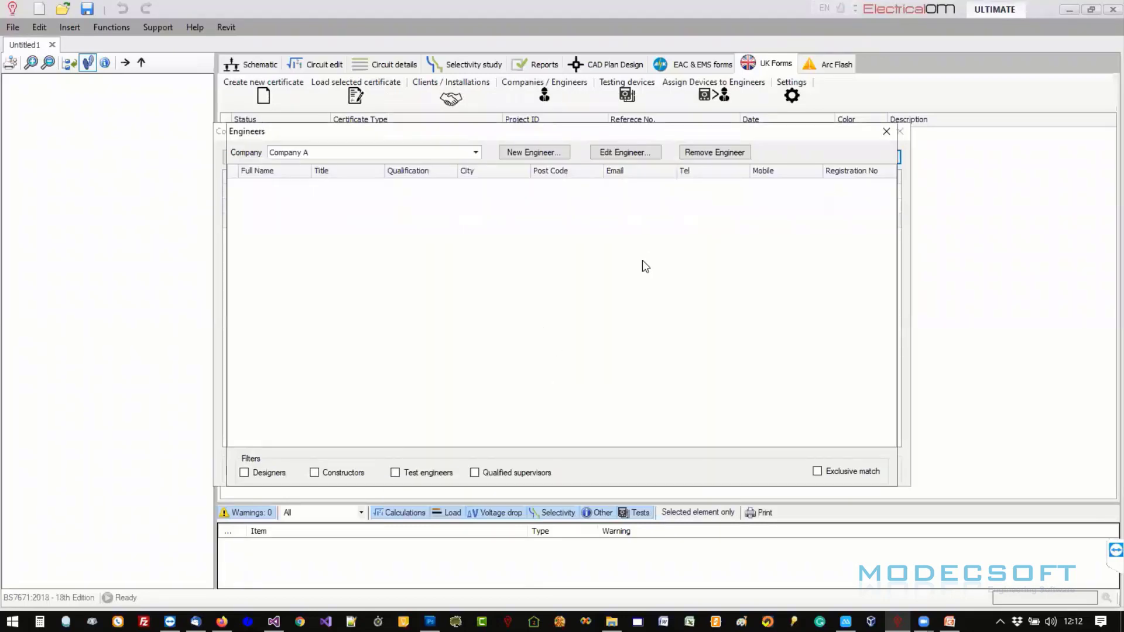
{"action": "left_click", "coordinate": [515, 154]}
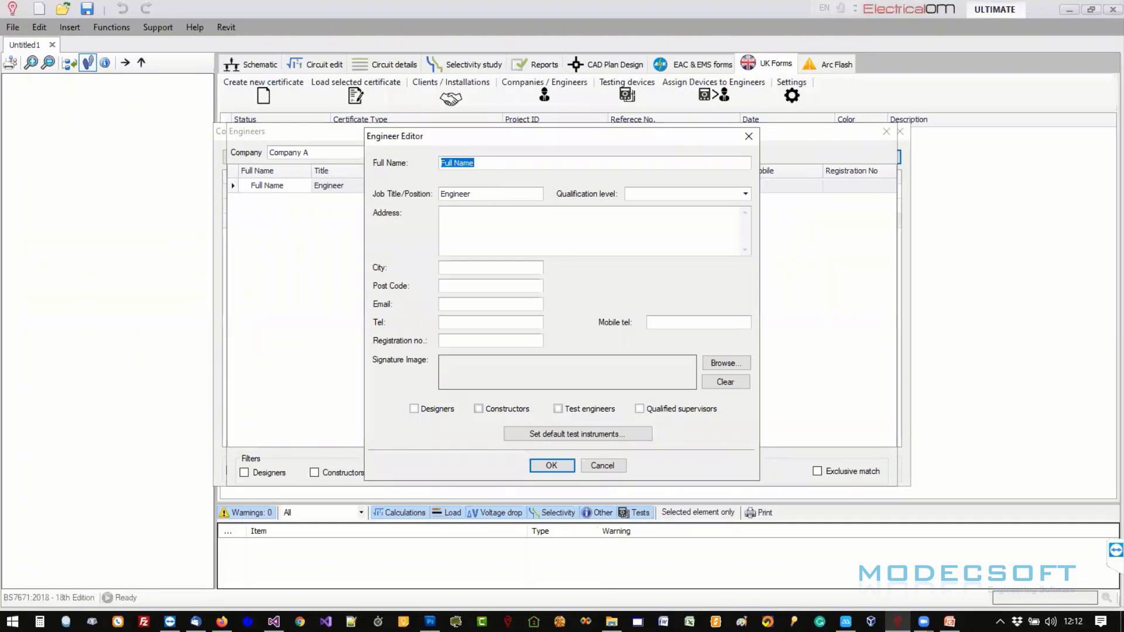
{"action": "left_click", "coordinate": [745, 194]}
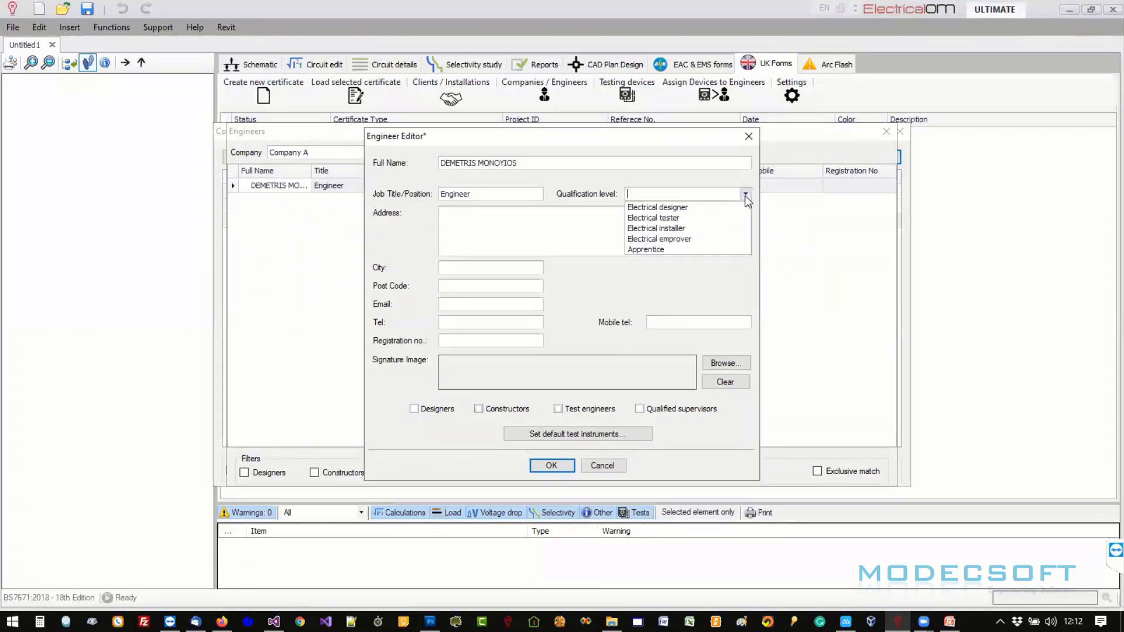
{"action": "left_click", "coordinate": [707, 209]}
{"action": "left_click", "coordinate": [629, 233]}
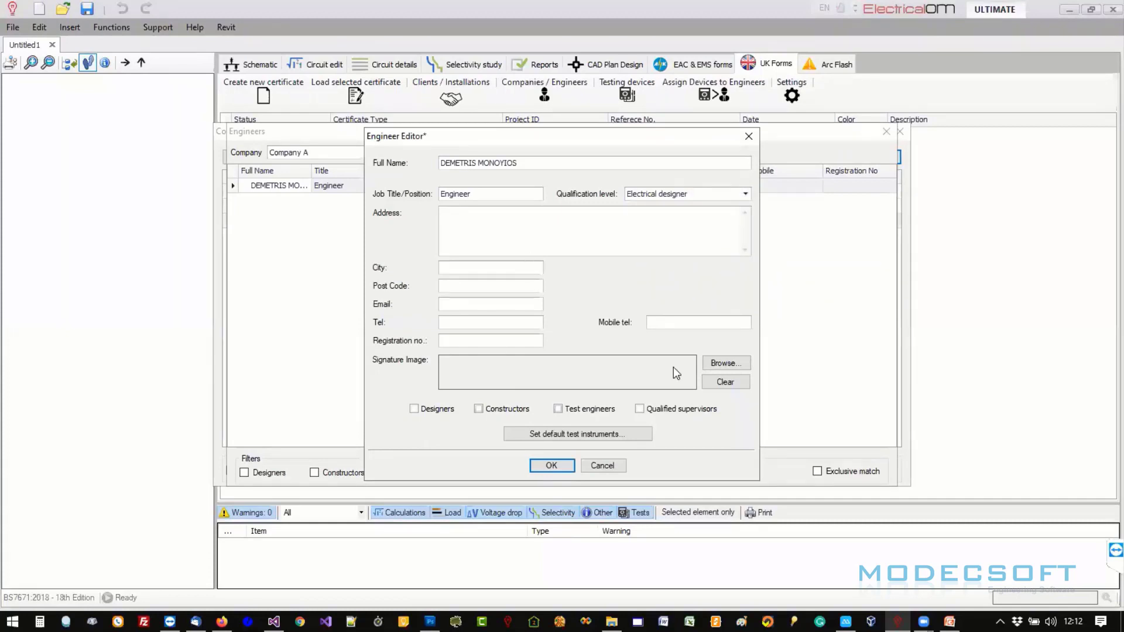
{"action": "left_click", "coordinate": [726, 363]}
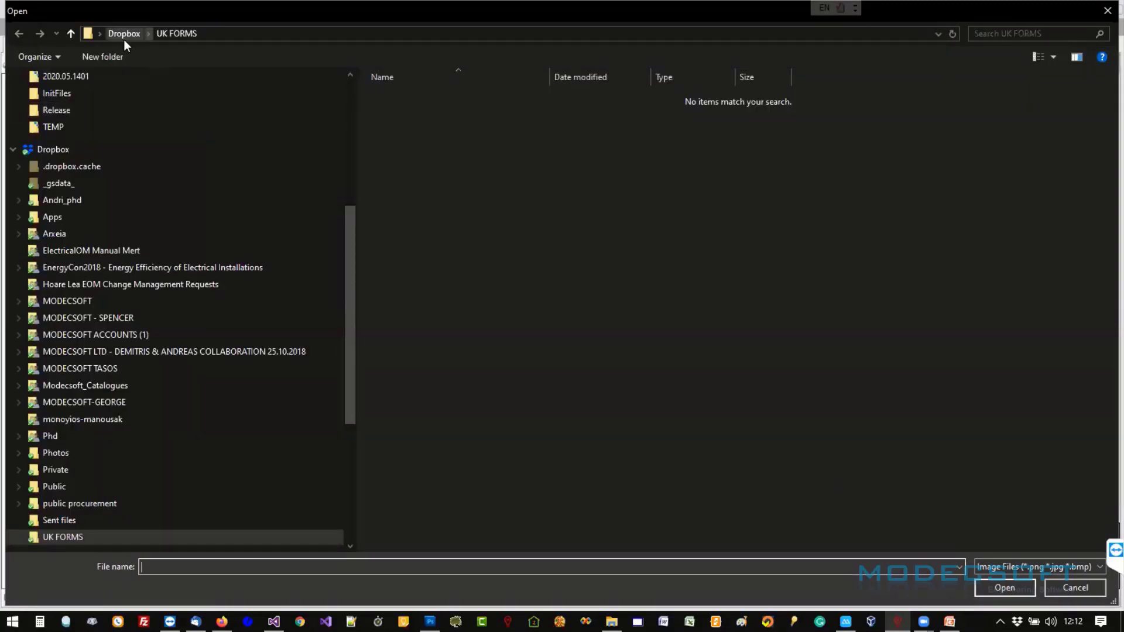
- Load signature_scan.png from Desktop > UK FORMS as the engineer's signature
{"action": "scroll", "coordinate": [169, 330], "scroll_direction": "up", "scroll_amount": 6}
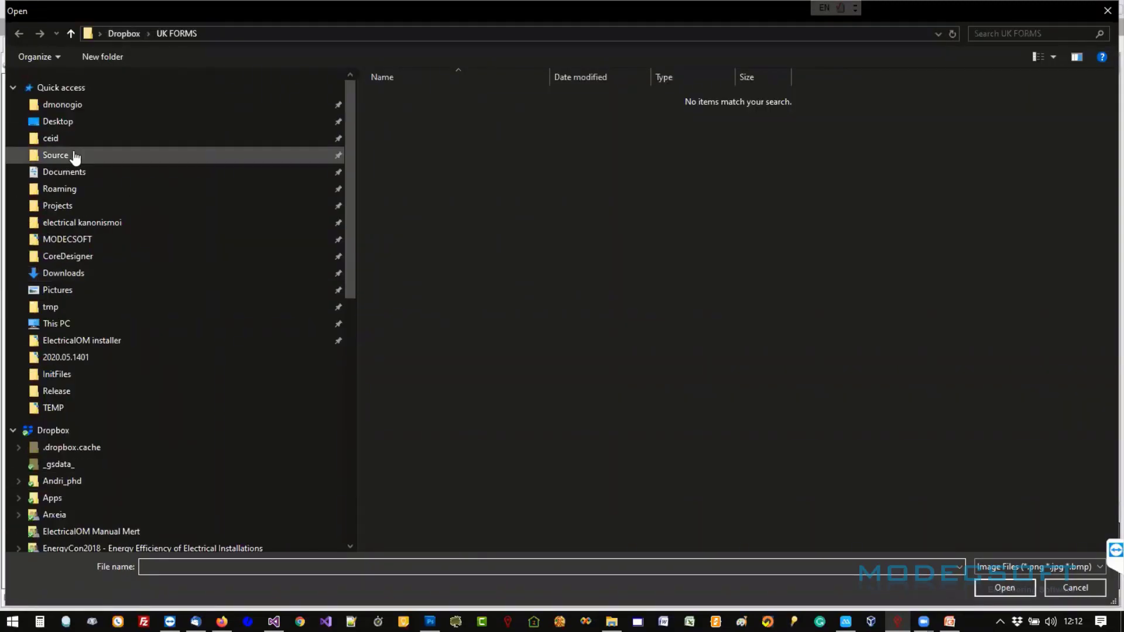
{"action": "left_click", "coordinate": [65, 122]}
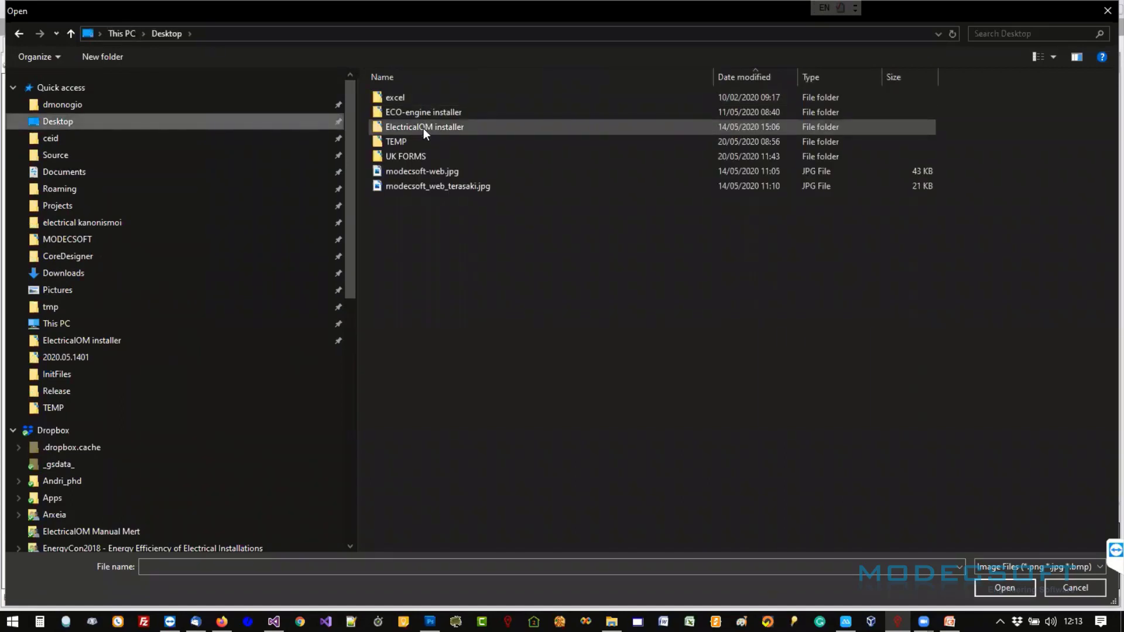
{"action": "double_click", "coordinate": [416, 155]}
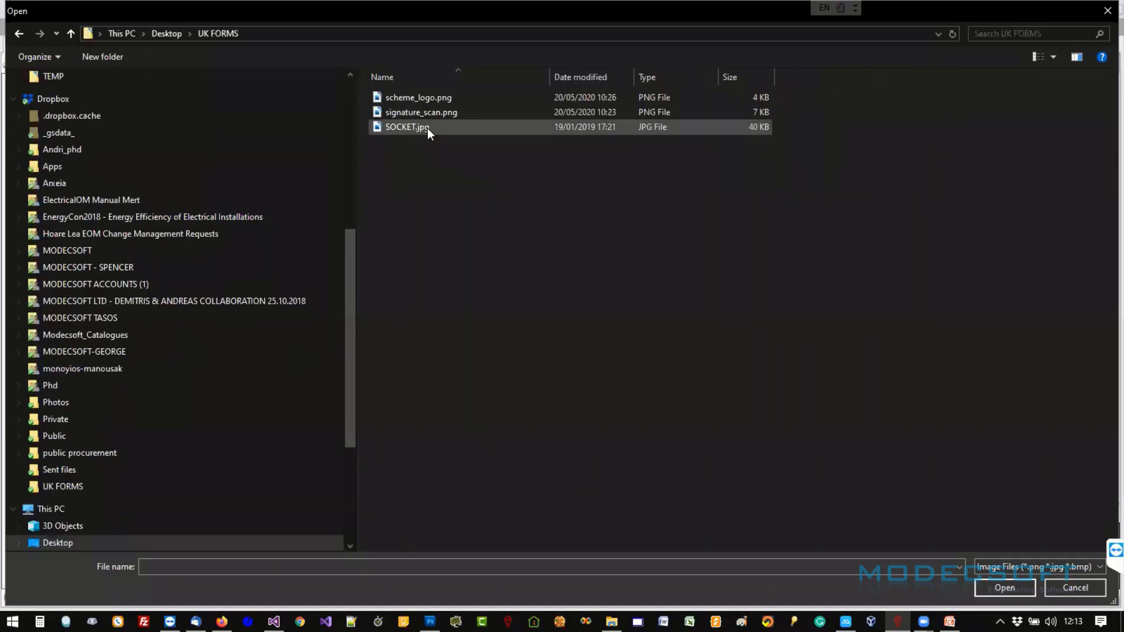
{"action": "double_click", "coordinate": [429, 112]}
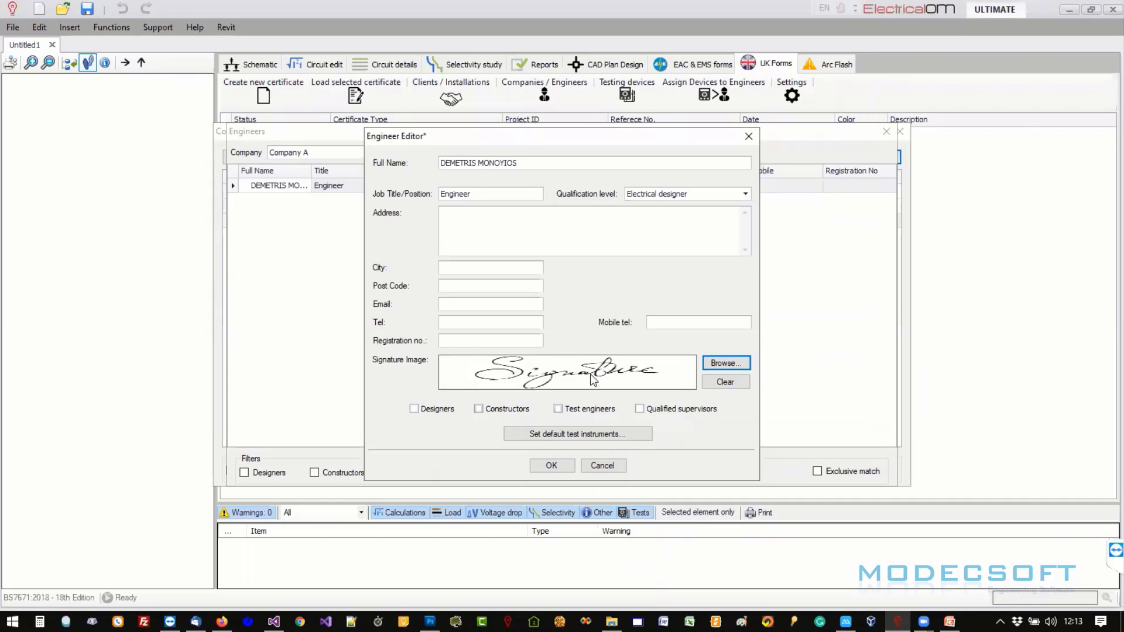
- Mark the engineer as Designer, Constructor and Test engineer
{"action": "left_click", "coordinate": [422, 410]}
{"action": "left_click", "coordinate": [480, 409]}
{"action": "left_click", "coordinate": [560, 410]}
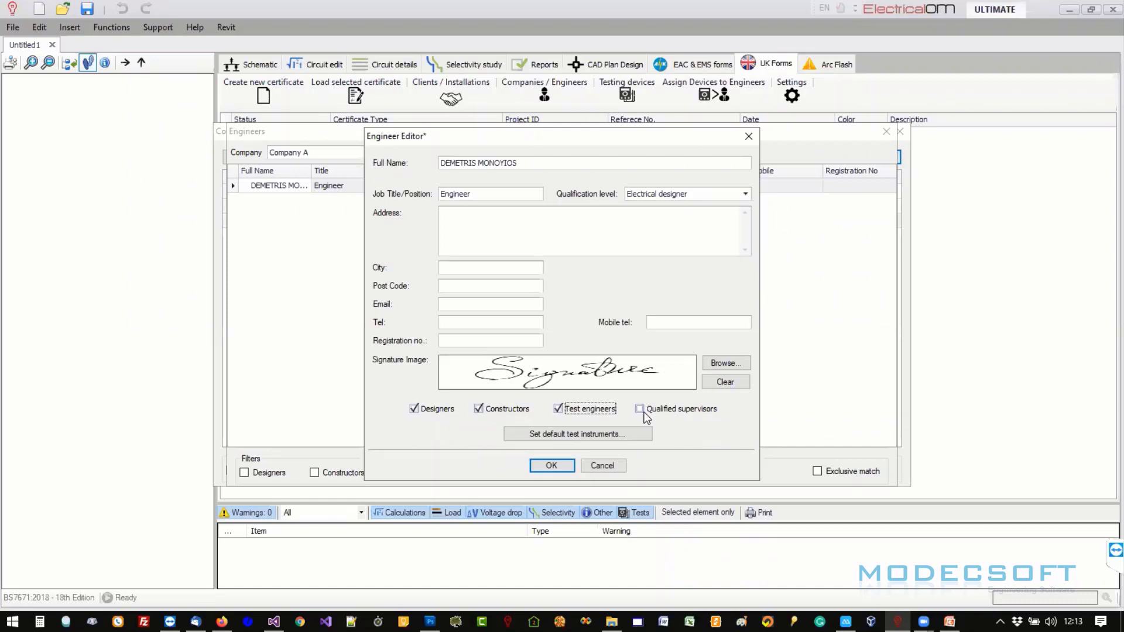
- Review the engineer's default test instruments, keeping Description1 for multifunction testing
{"action": "left_click", "coordinate": [560, 439]}
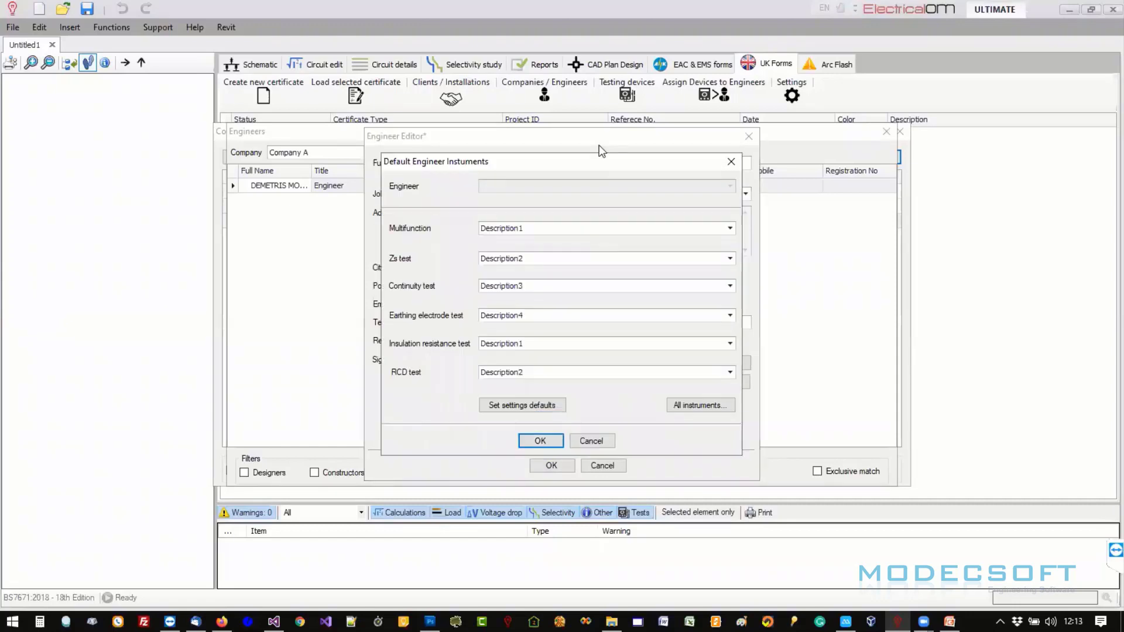
{"action": "left_click", "coordinate": [730, 230]}
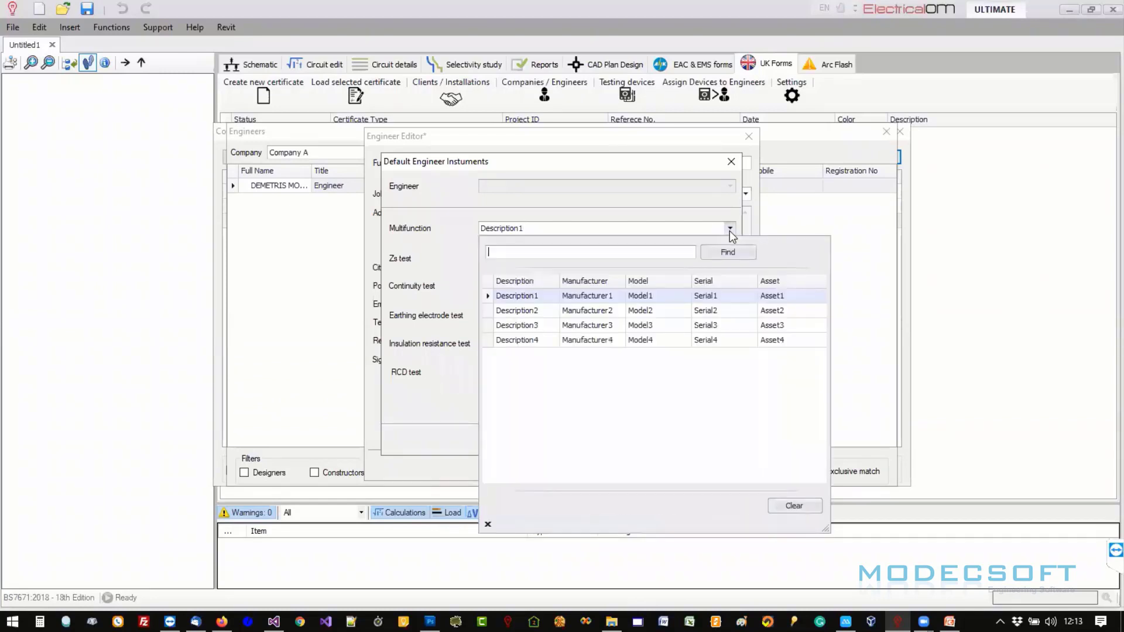
{"action": "left_click", "coordinate": [730, 231]}
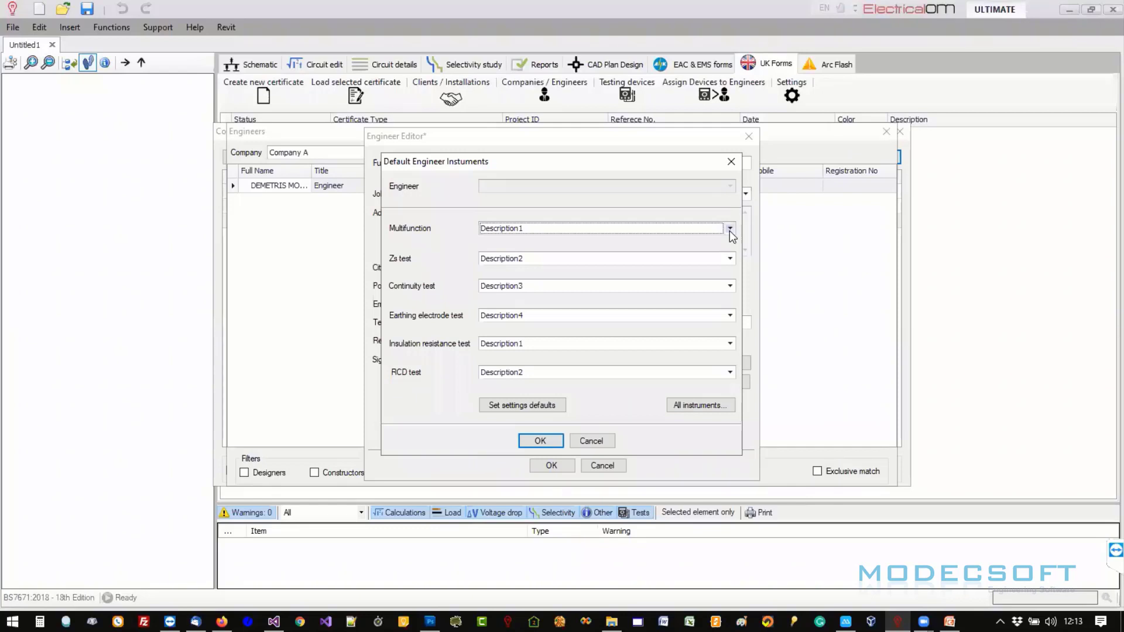
{"action": "left_click", "coordinate": [729, 231]}
{"action": "left_click", "coordinate": [526, 220]}
{"action": "left_click", "coordinate": [729, 229]}
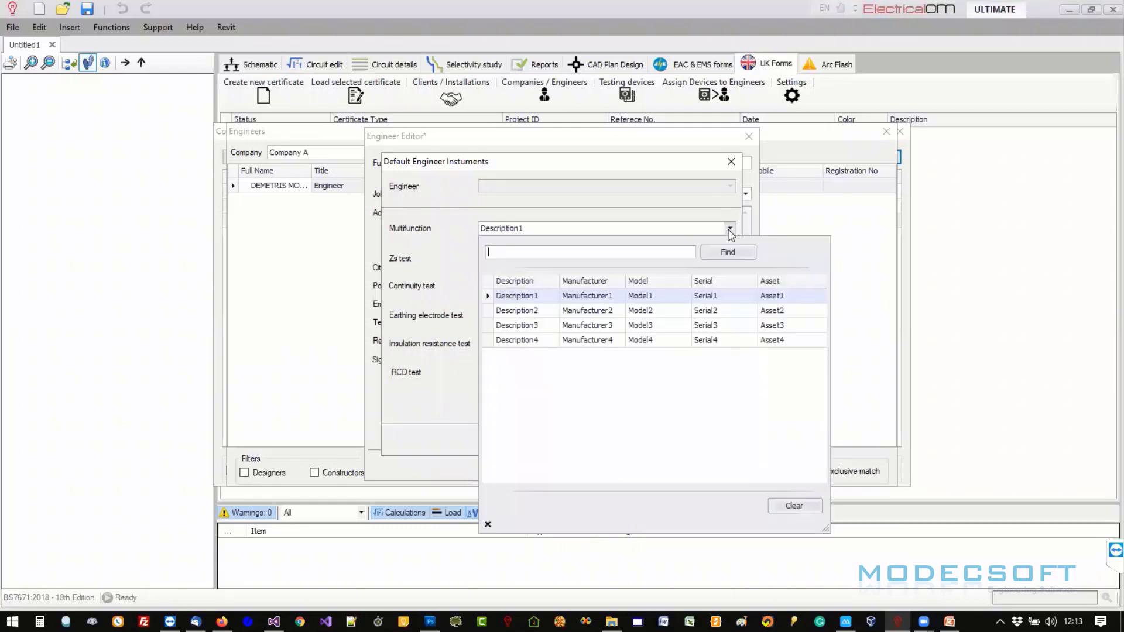
{"action": "left_click", "coordinate": [730, 230]}
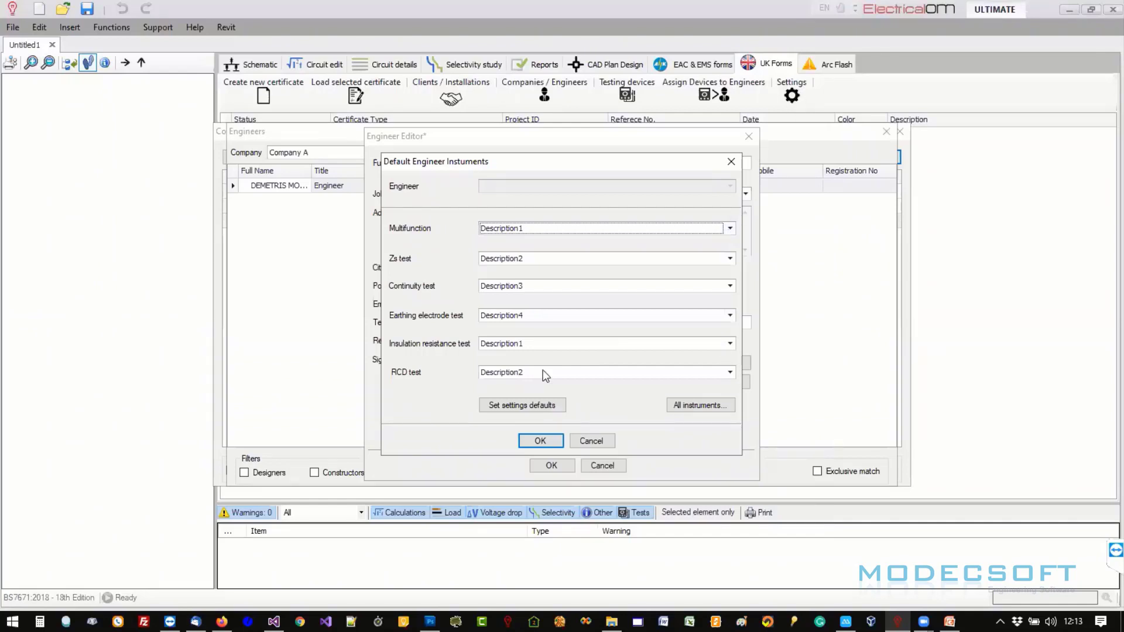
{"action": "left_click", "coordinate": [705, 405]}
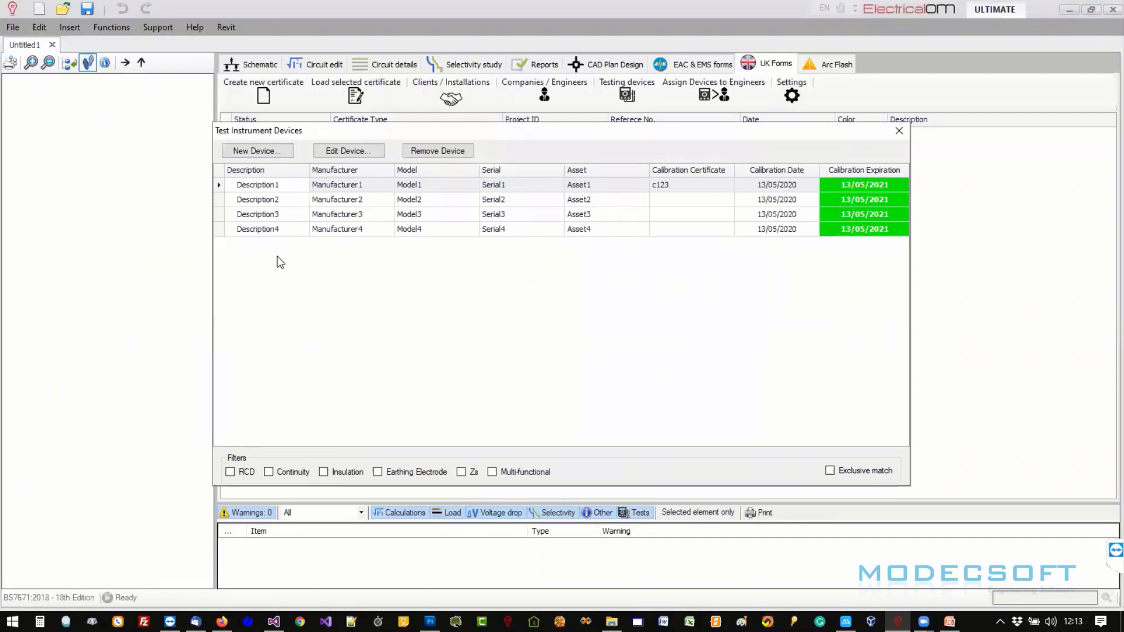
{"action": "left_click", "coordinate": [898, 132]}
{"action": "left_click", "coordinate": [730, 165]}
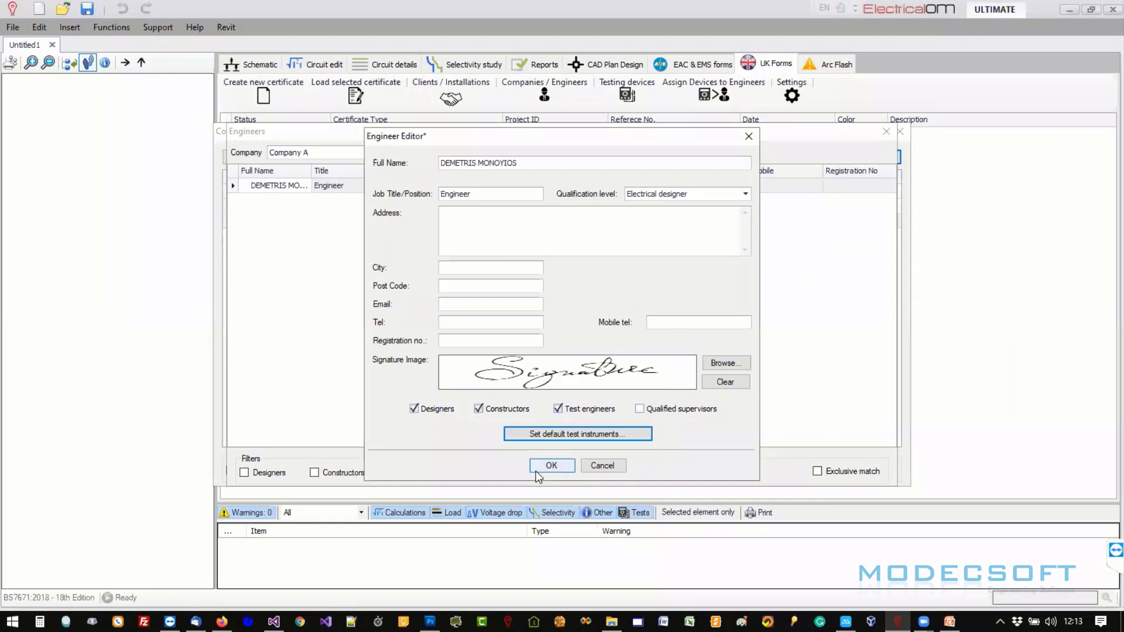
- Save the engineer and close the Engineers and Companies windows
{"action": "left_click", "coordinate": [536, 470]}
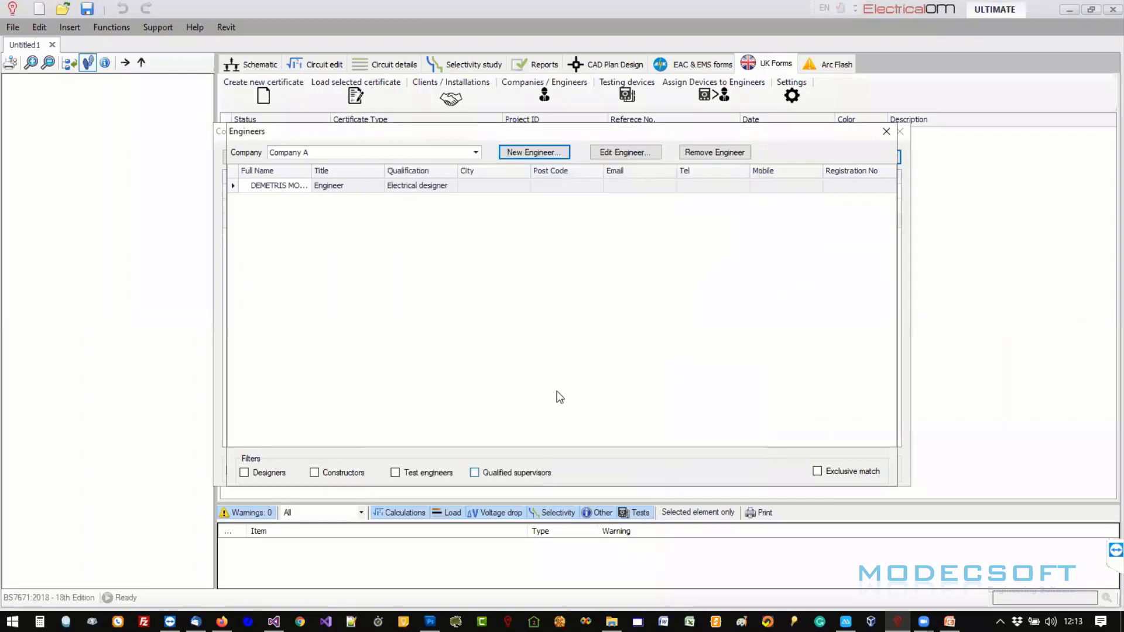
{"action": "left_click", "coordinate": [886, 132]}
{"action": "left_click", "coordinate": [902, 136]}
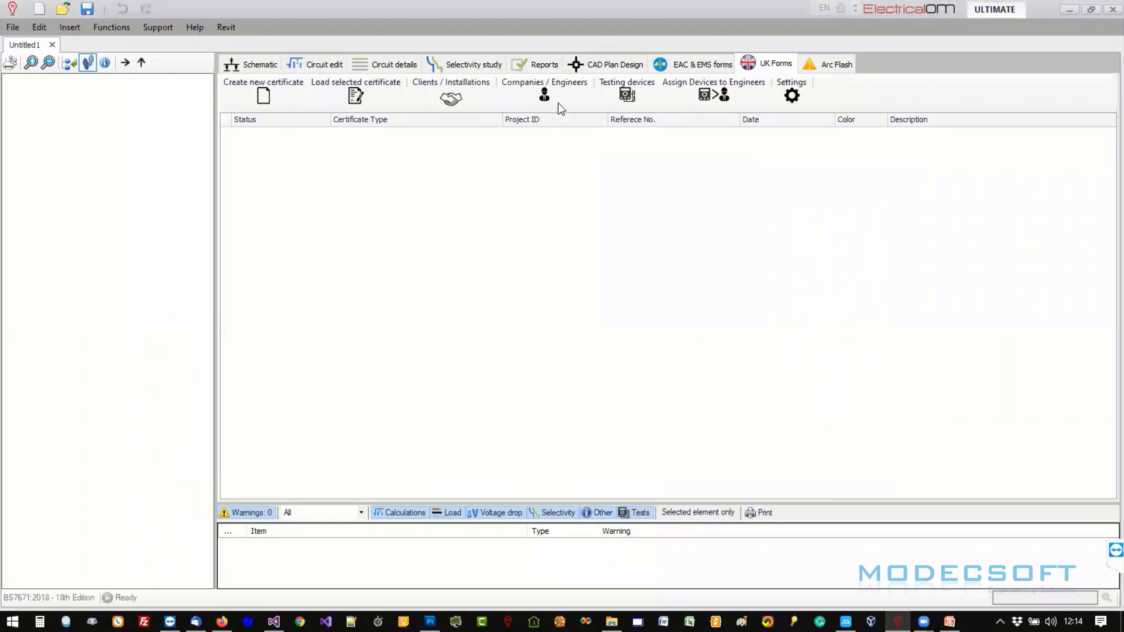
- Check Description1's calibration: certificate c123, calibrated 13/05/2020, expiring 13/05/2021, then confirm
{"action": "left_click", "coordinate": [633, 91]}
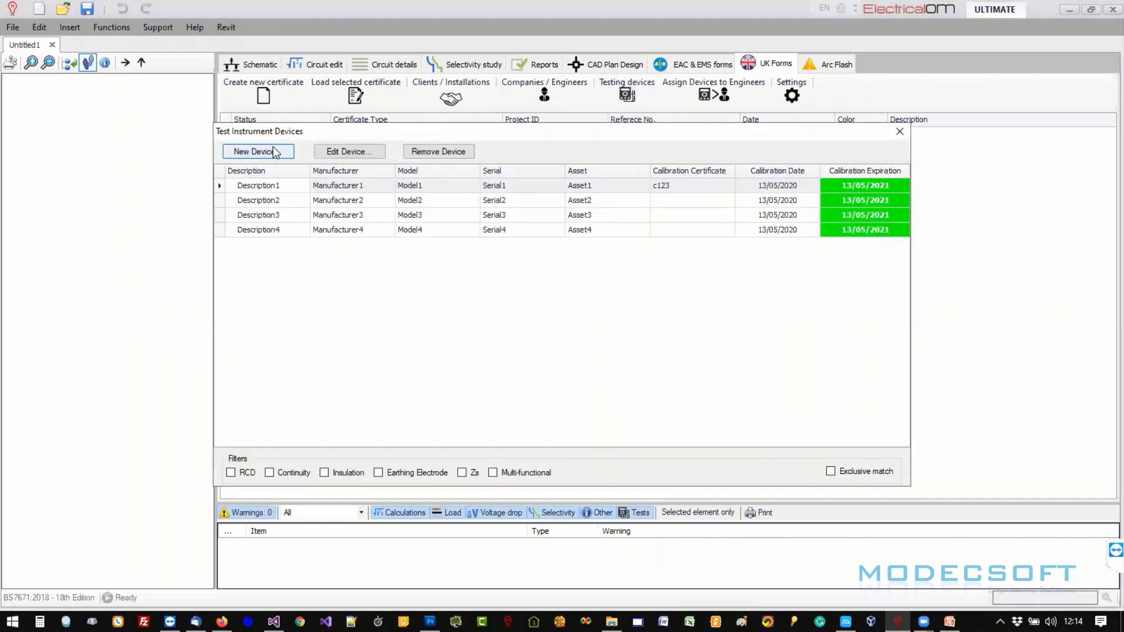
{"action": "double_click", "coordinate": [261, 186]}
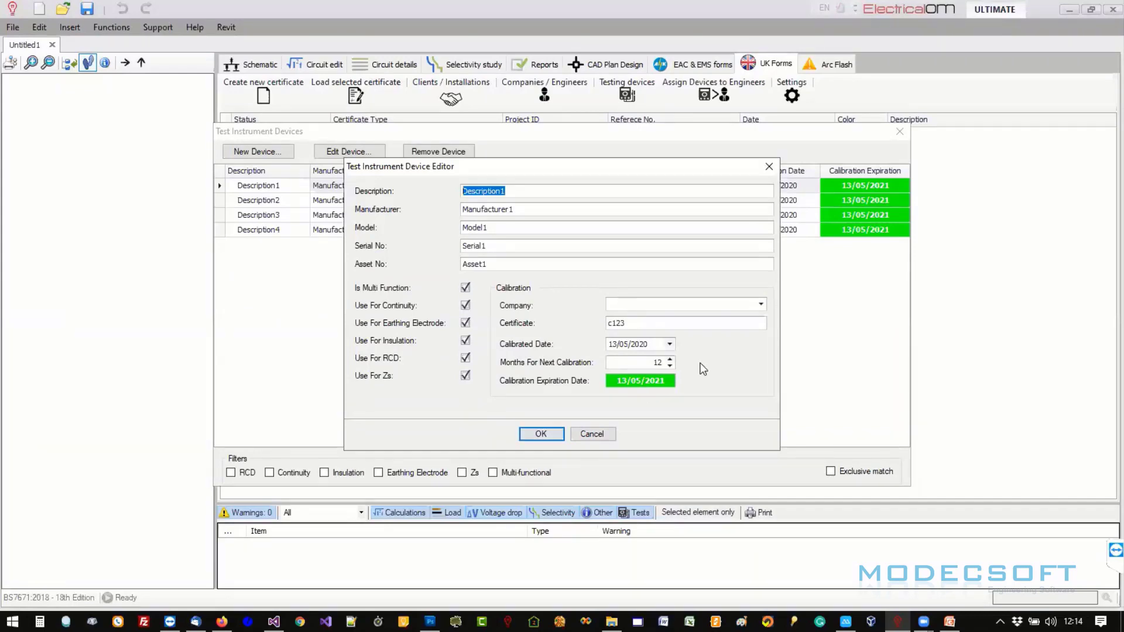
{"action": "left_click", "coordinate": [541, 434]}
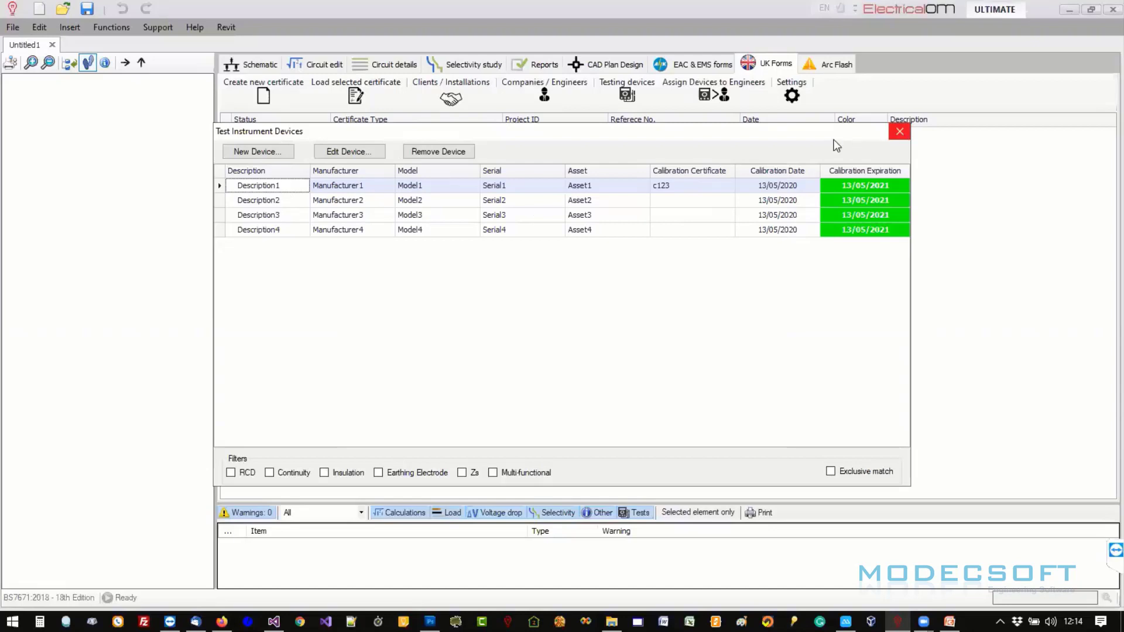
- Close the devices list and check the Electrical designer engineer's default instrument assignment
{"action": "left_click", "coordinate": [899, 131]}
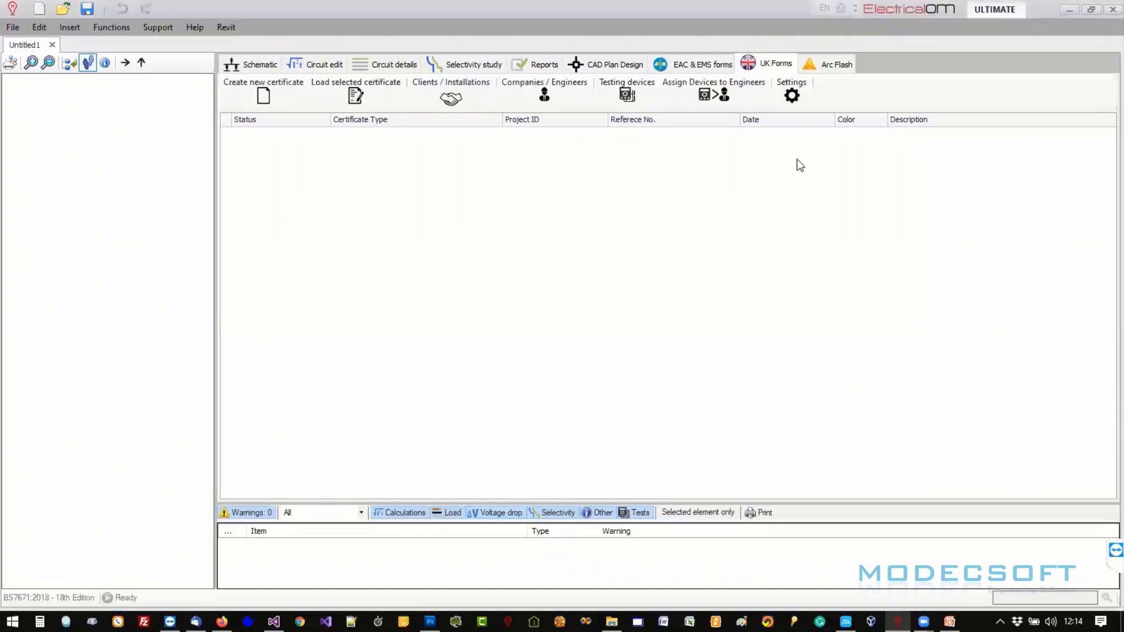
{"action": "left_click", "coordinate": [704, 94]}
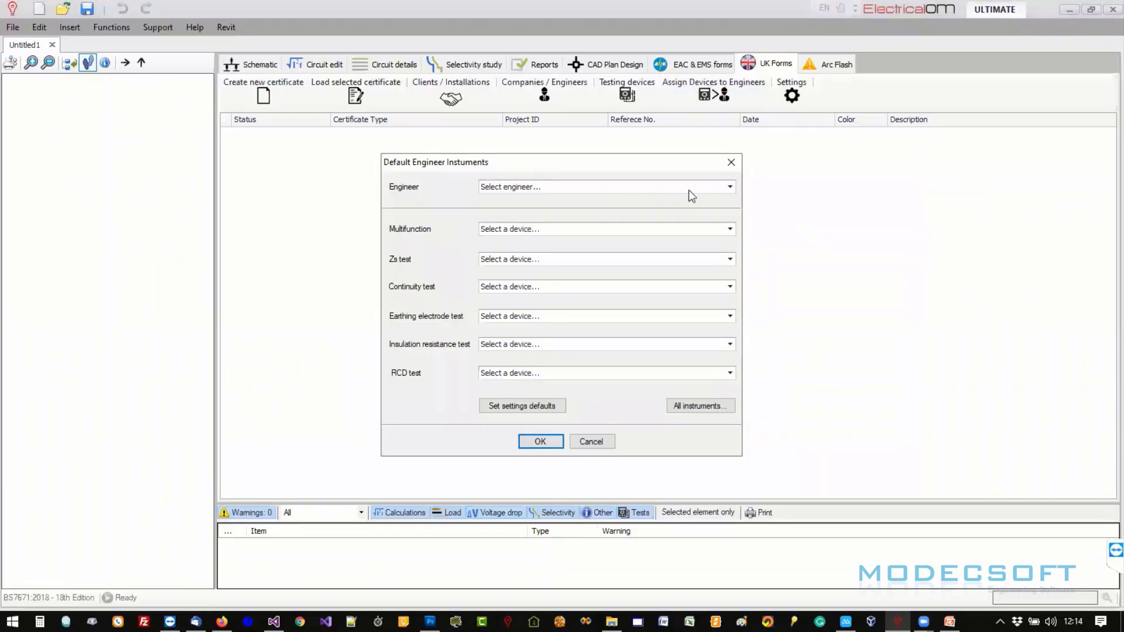
{"action": "left_click", "coordinate": [730, 187]}
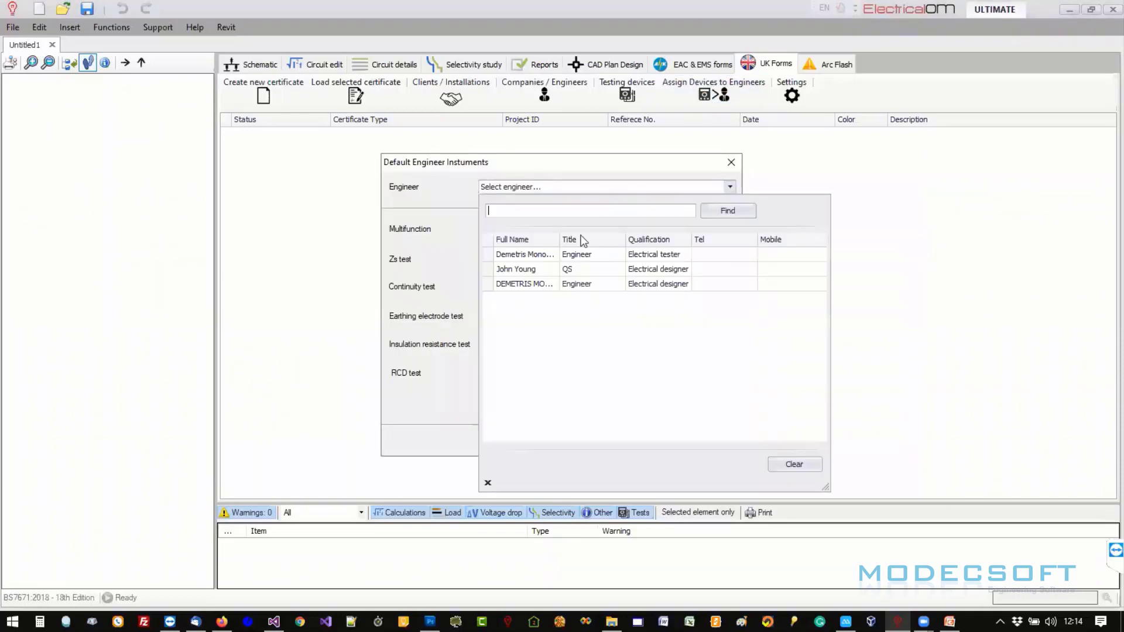
{"action": "left_click", "coordinate": [516, 283]}
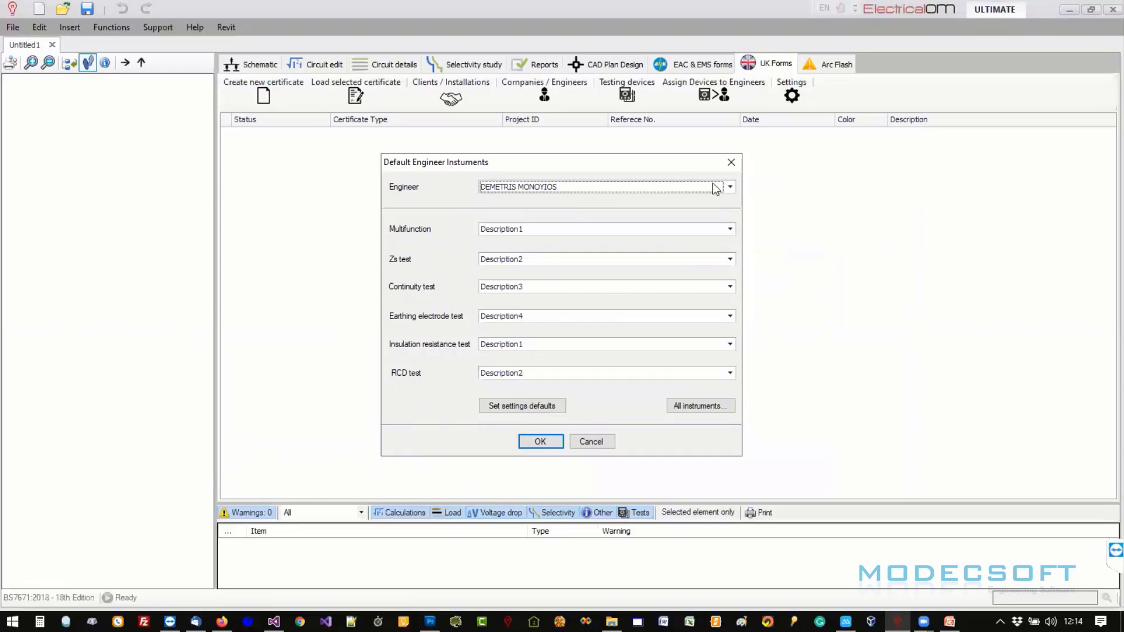
{"action": "left_click", "coordinate": [731, 162]}
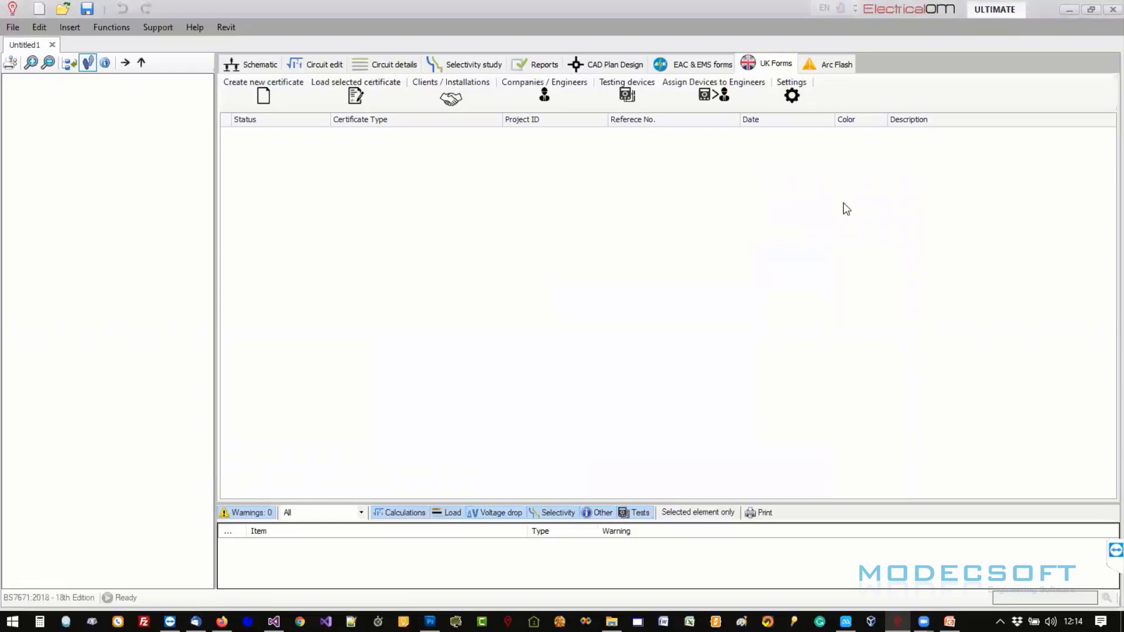
- Open Settings and review the Numbering, Default Engineers, Default Instruments, Other Settings and Database pages
{"action": "left_click", "coordinate": [791, 94]}
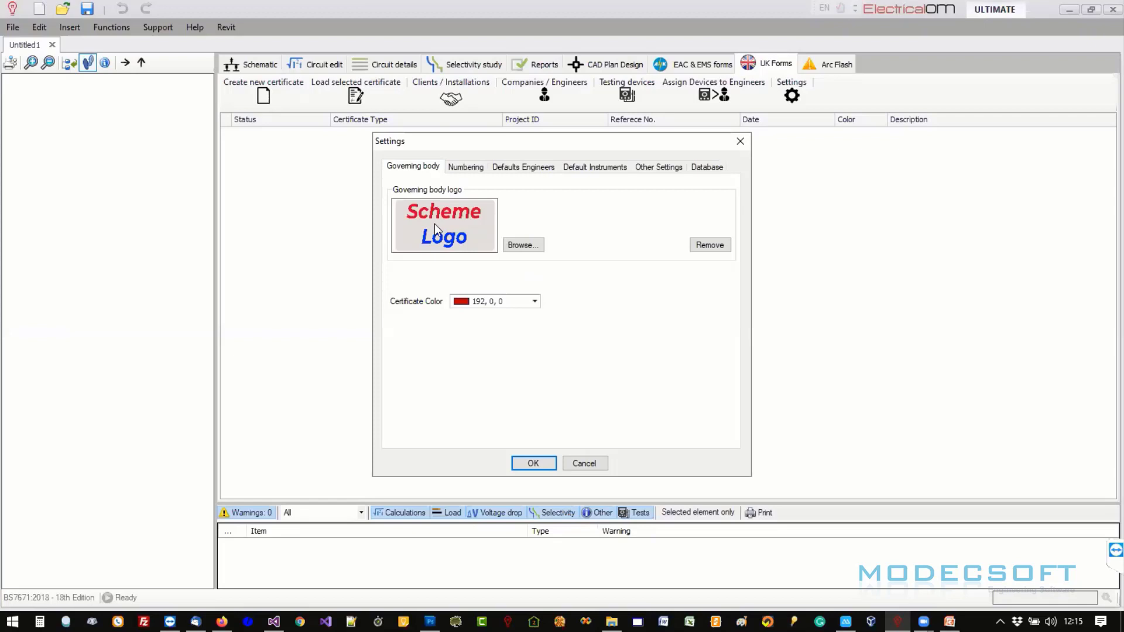
{"action": "left_click", "coordinate": [480, 168]}
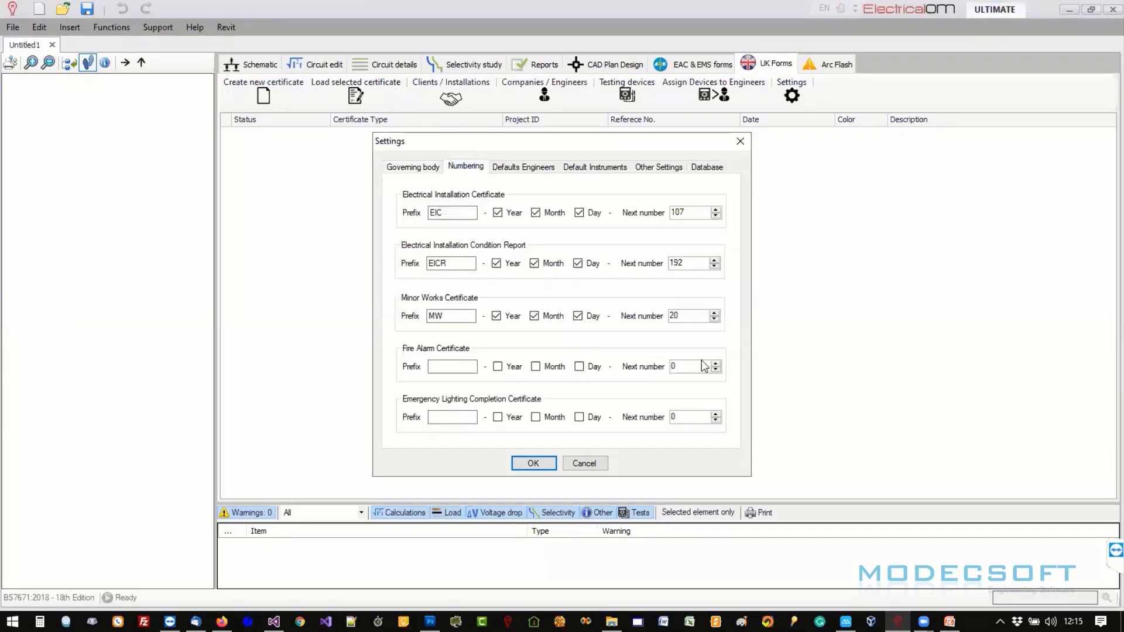
{"action": "left_click", "coordinate": [519, 168]}
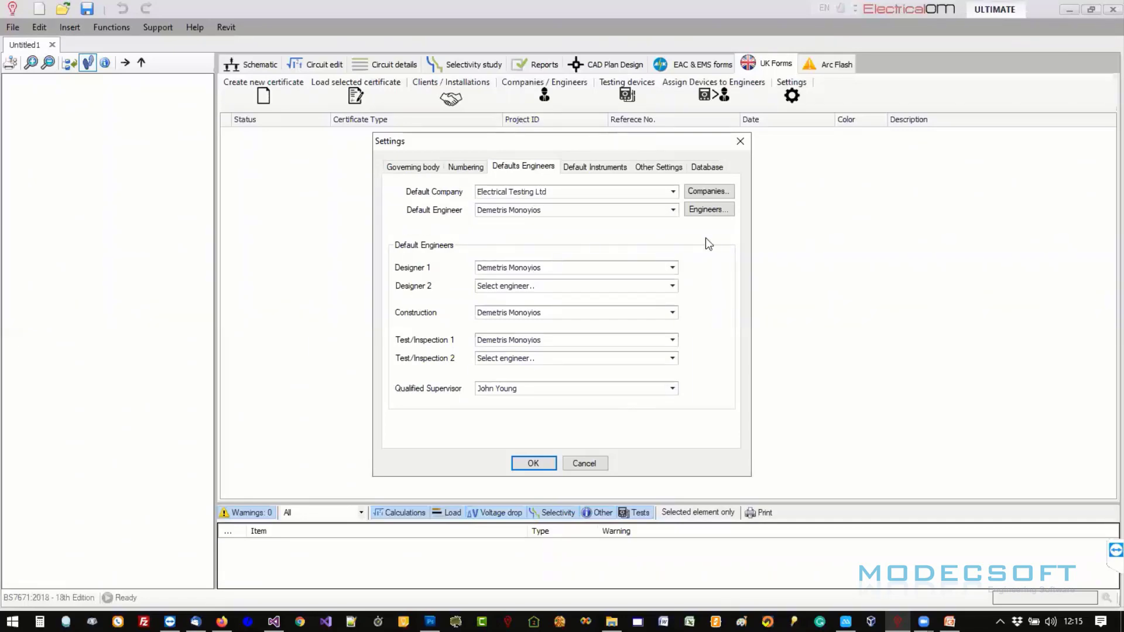
{"action": "left_click", "coordinate": [583, 169]}
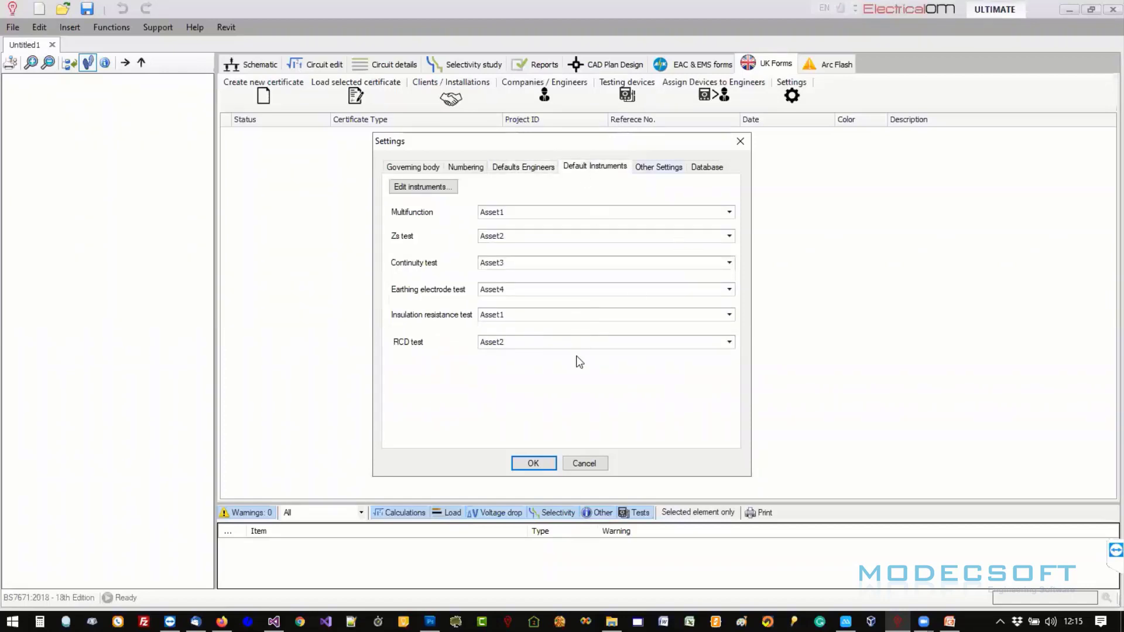
{"action": "left_click", "coordinate": [657, 169]}
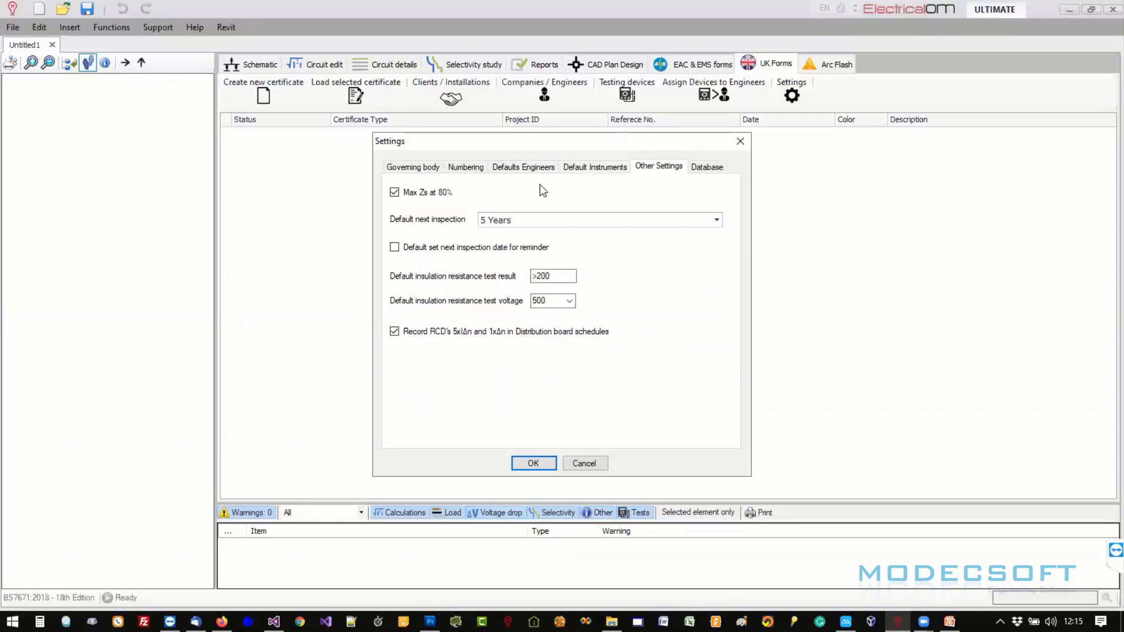
{"action": "left_click", "coordinate": [567, 277]}
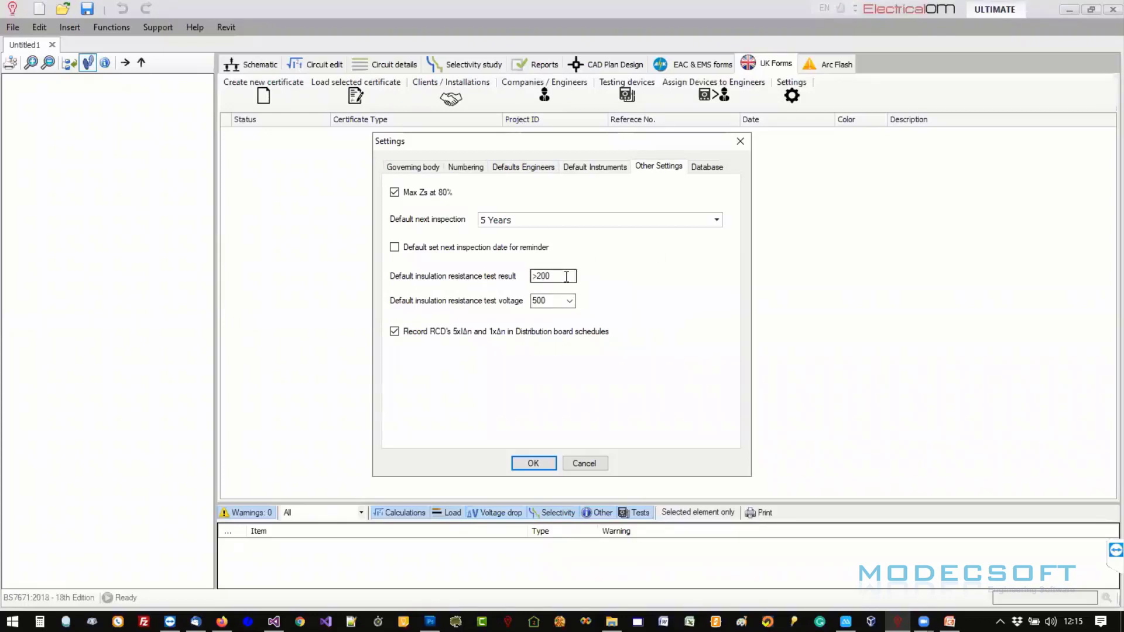
{"action": "left_click", "coordinate": [705, 168]}
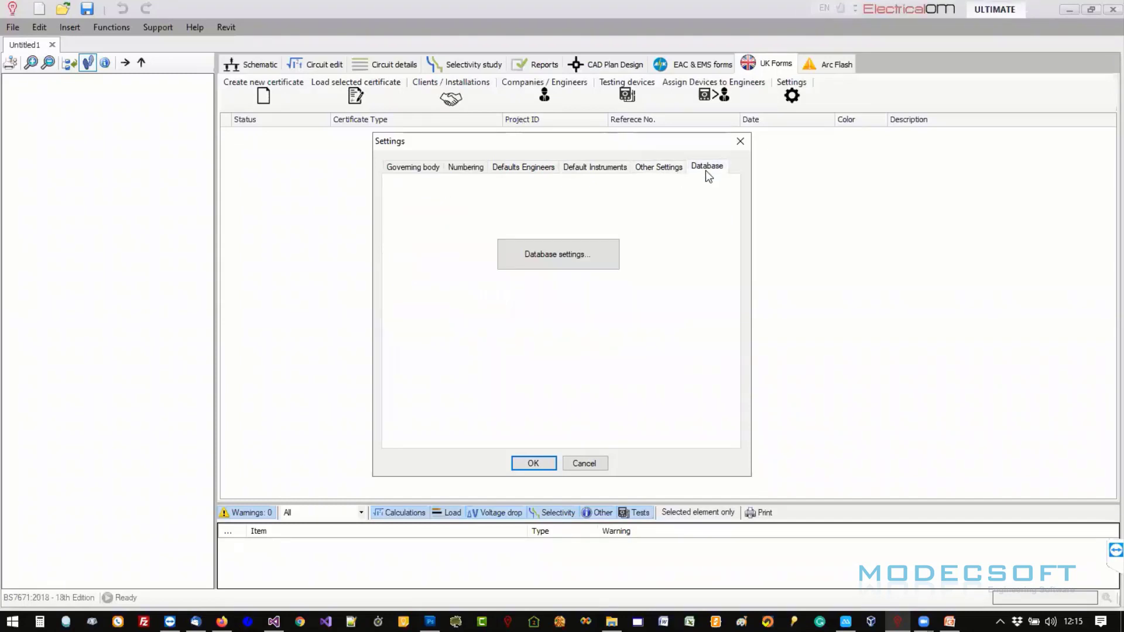
- Read the Database settings storage details, then close both it and the Settings dialog
{"action": "left_click", "coordinate": [550, 251]}
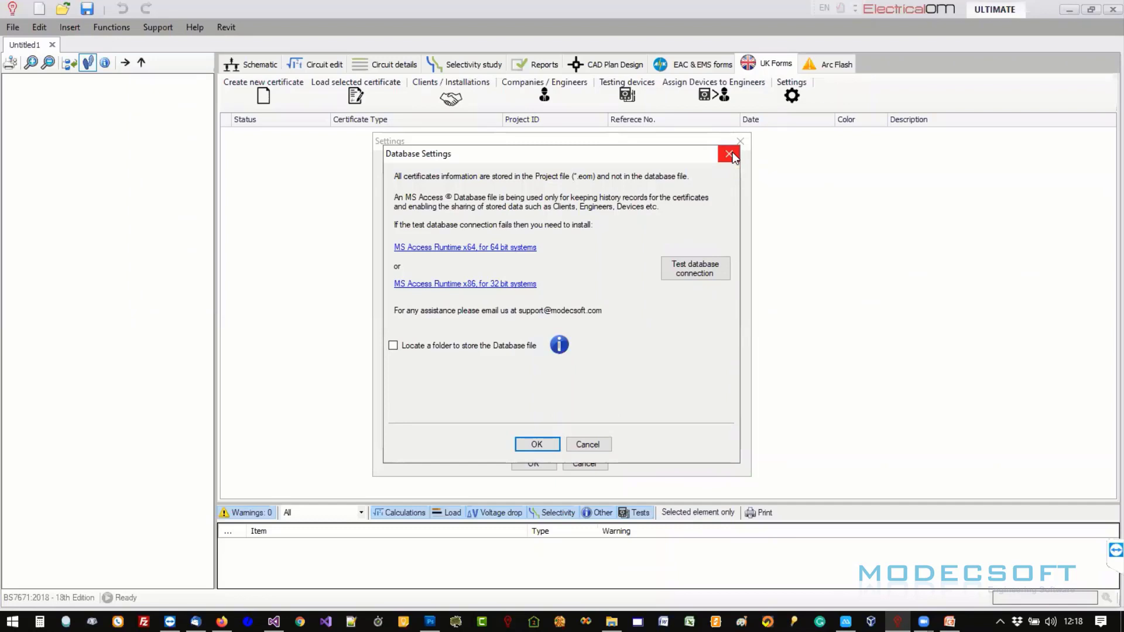
{"action": "left_click", "coordinate": [729, 155]}
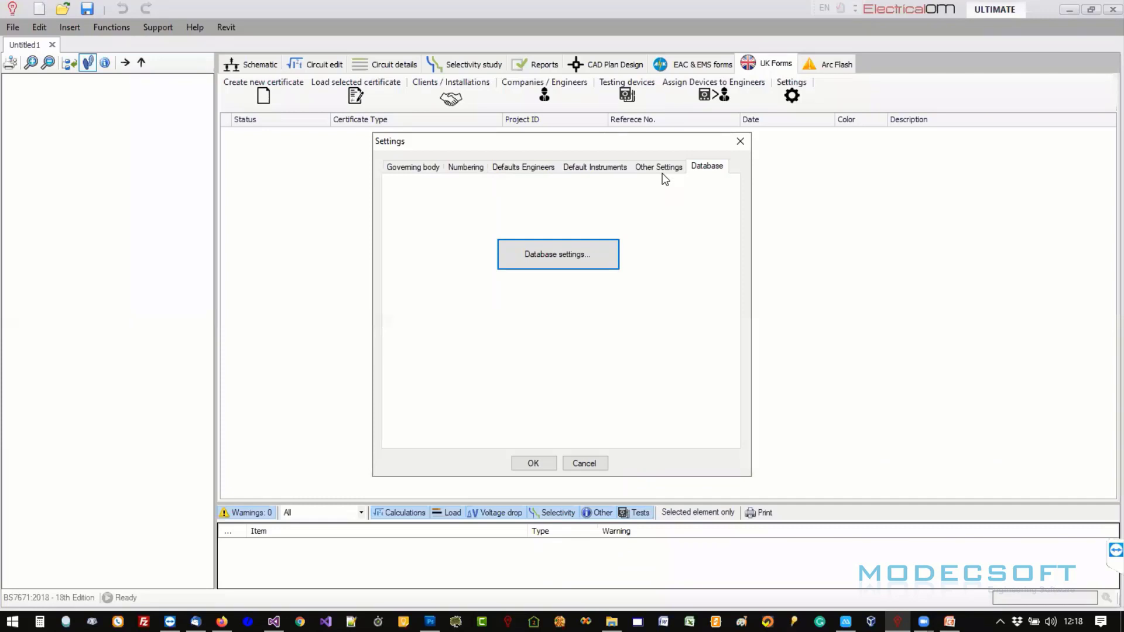
{"action": "left_click", "coordinate": [739, 143]}
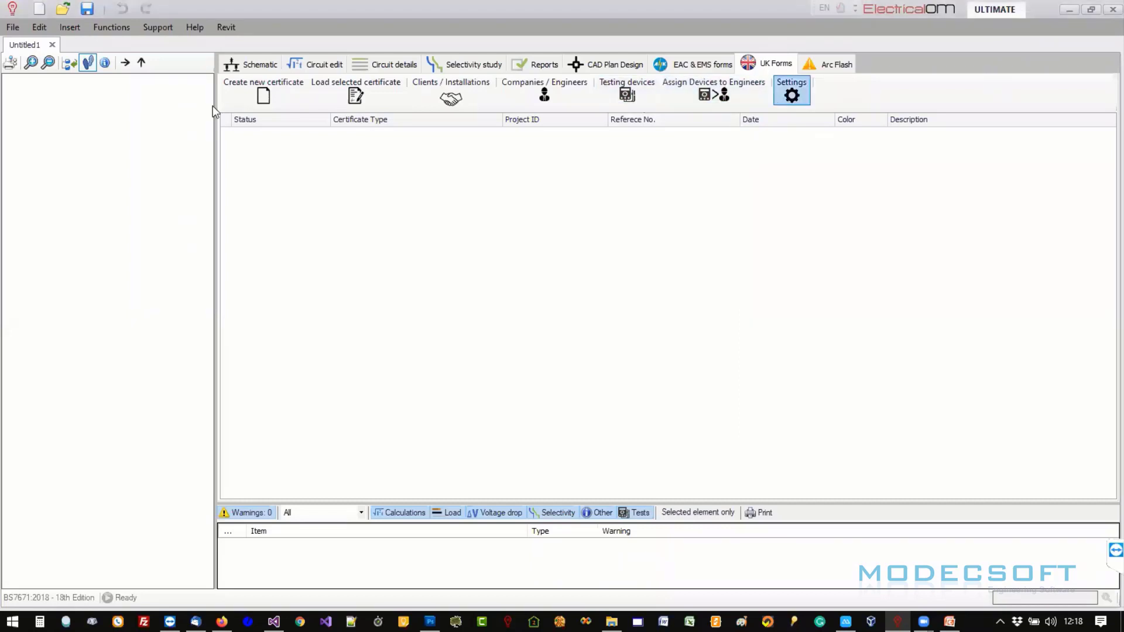
- Create a new certificate for client Client company LTD, found by searching NAME, at installation HOME A
{"action": "left_click", "coordinate": [253, 91]}
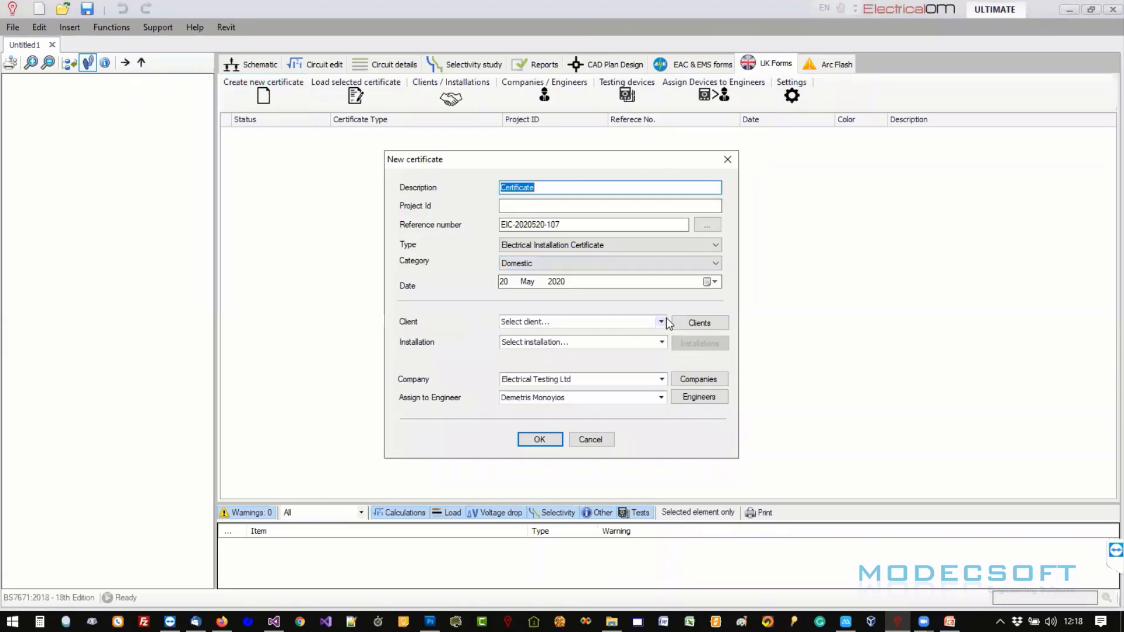
{"action": "left_click", "coordinate": [661, 322]}
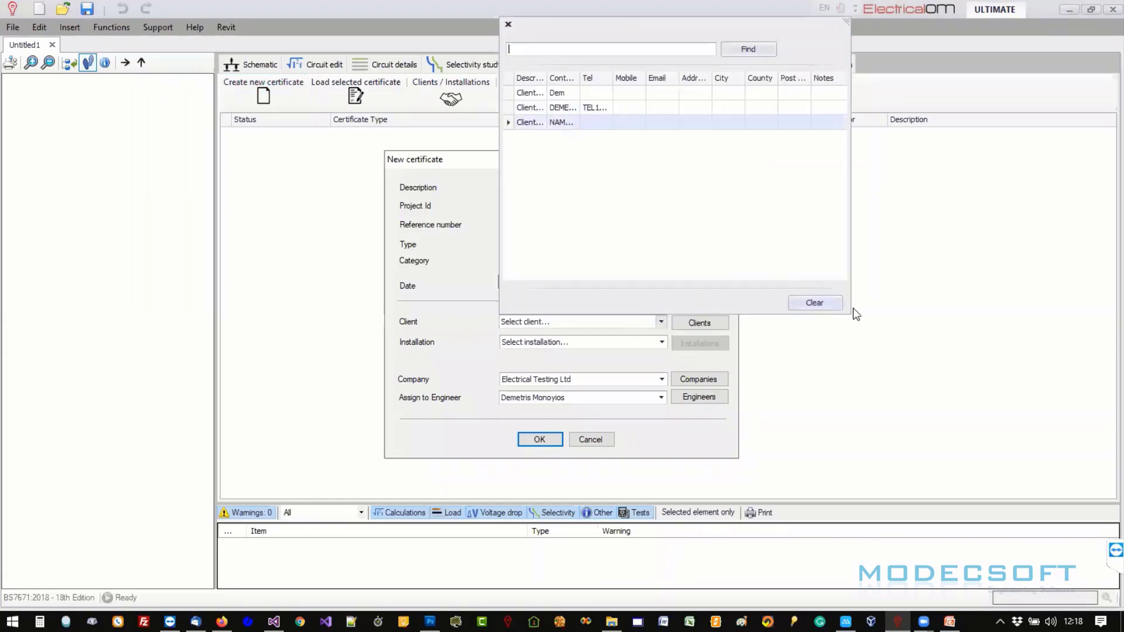
{"action": "left_click_drag", "start_coordinate": [851, 18], "coordinate": [1054, 50]}
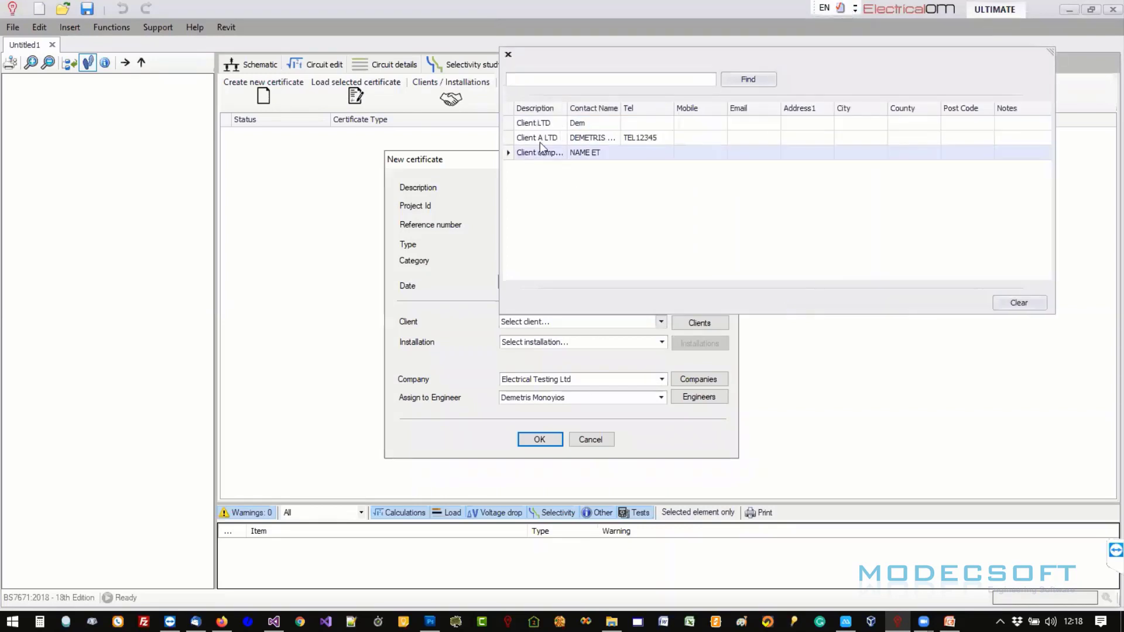
{"action": "left_click", "coordinate": [551, 80]}
{"action": "type", "text": "NAME"}
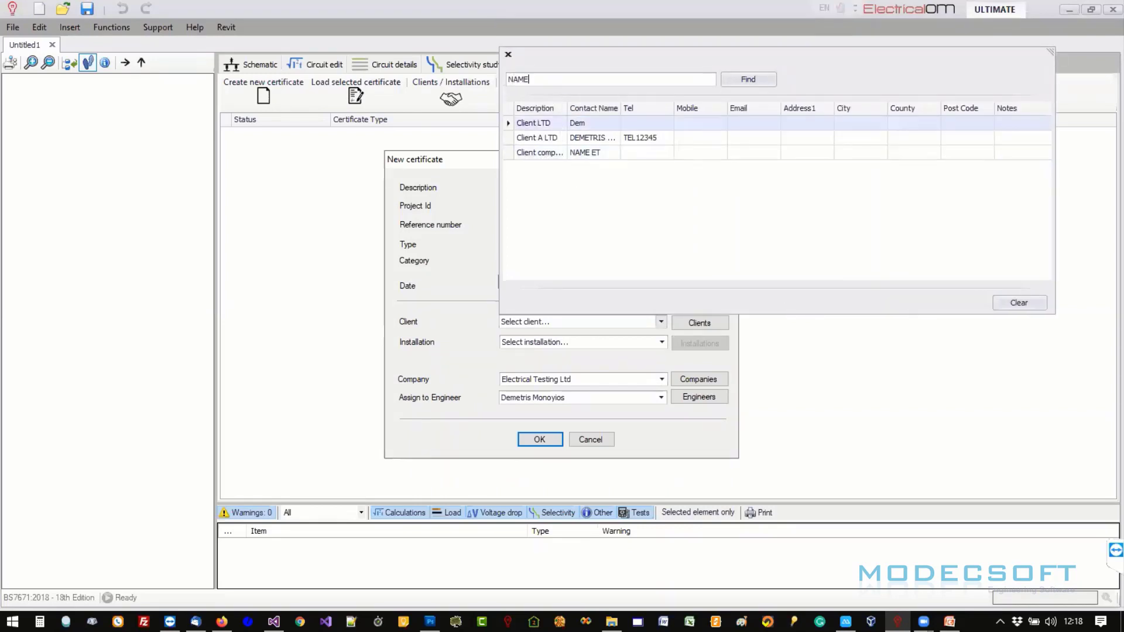
{"action": "key", "text": "Return"}
{"action": "double_click", "coordinate": [570, 122]}
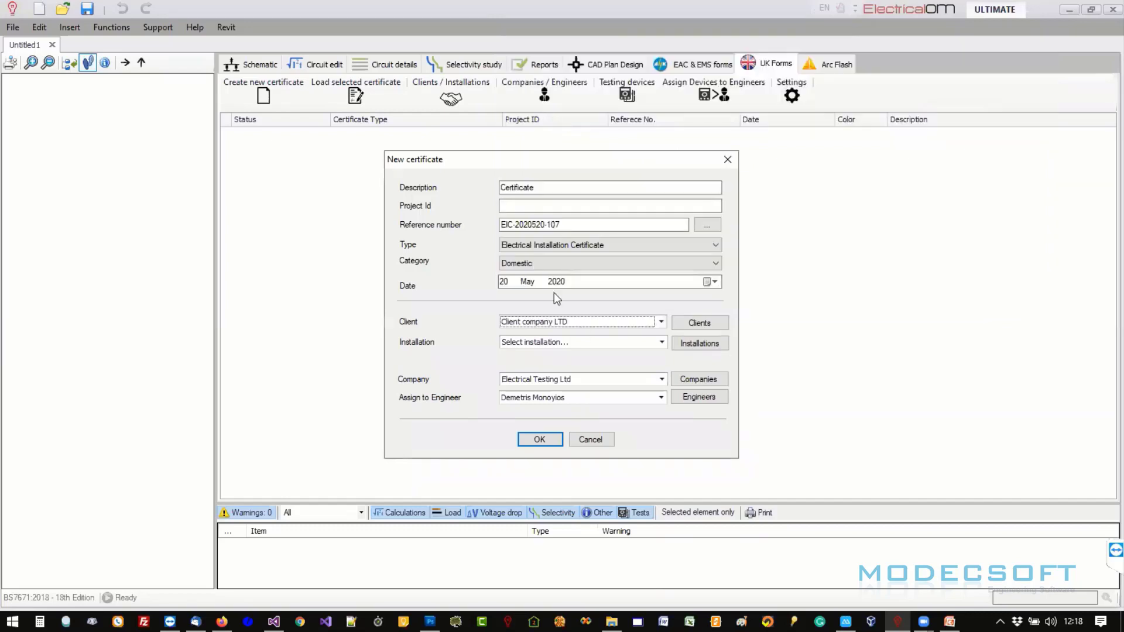
{"action": "left_click", "coordinate": [661, 344]}
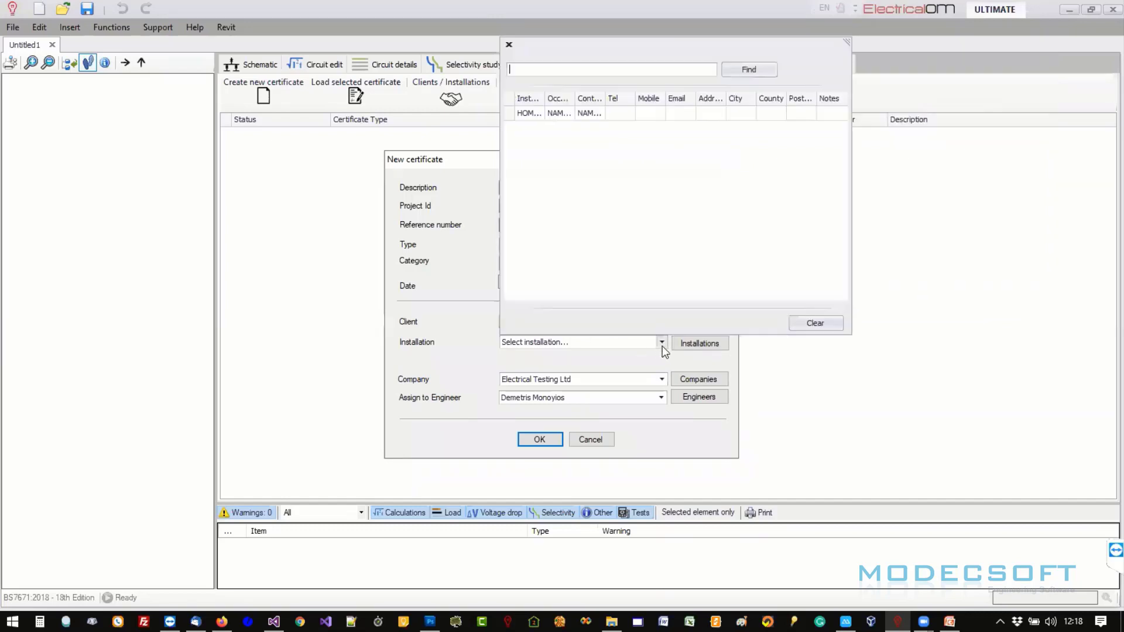
{"action": "double_click", "coordinate": [535, 114]}
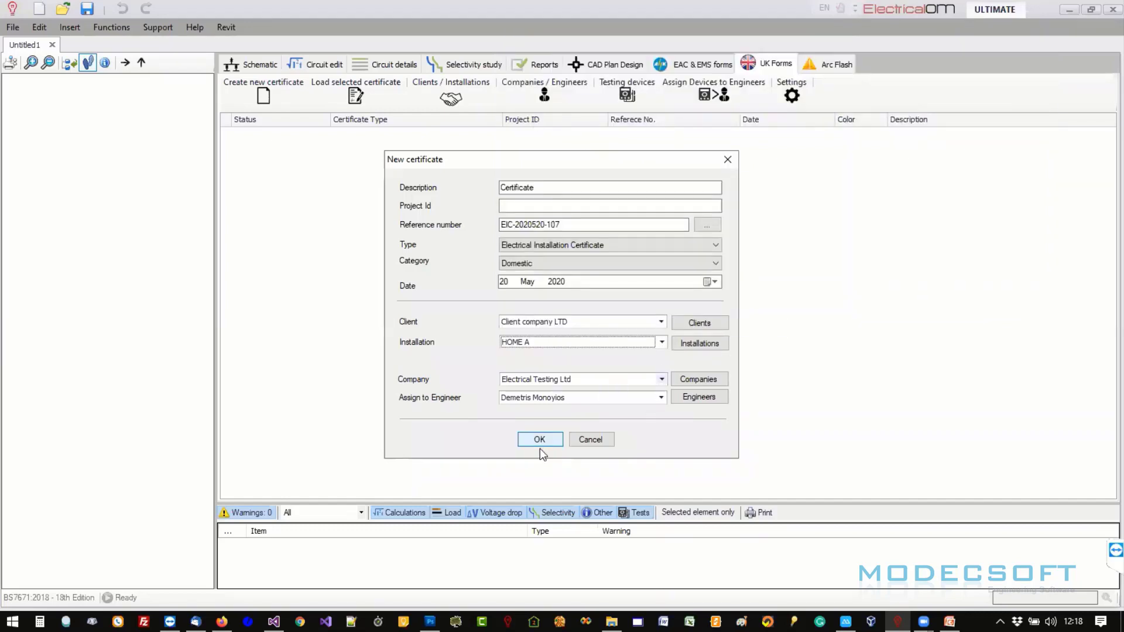
{"action": "left_click", "coordinate": [540, 440]}
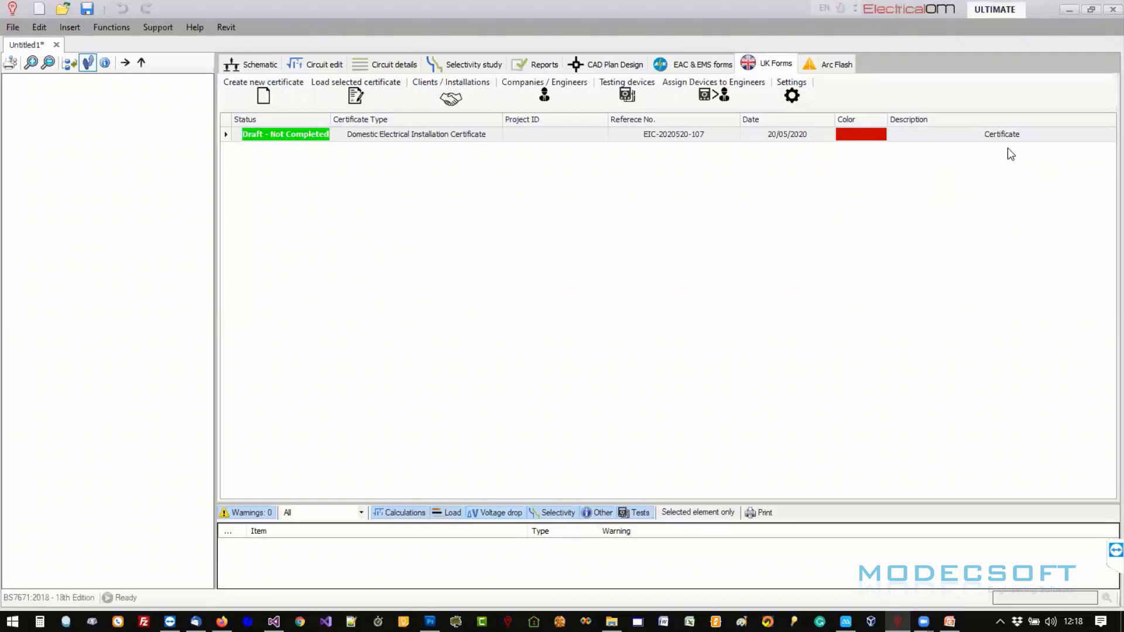
- Load the new draft certificate from the list to open its Page 1 form
{"action": "left_click", "coordinate": [256, 141]}
{"action": "left_click", "coordinate": [357, 95]}
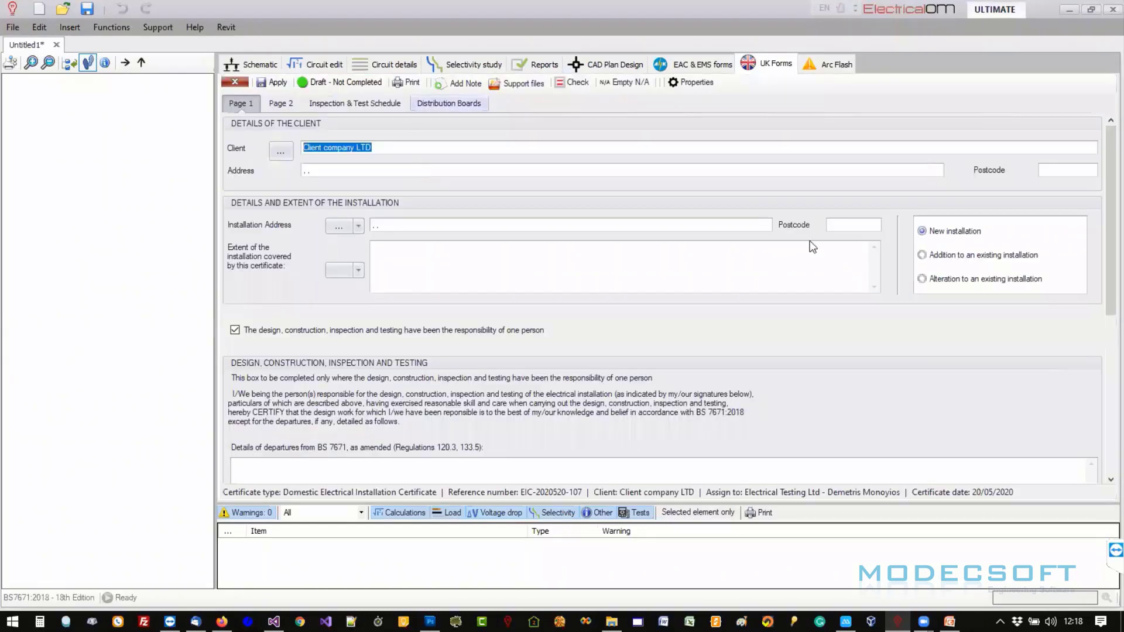
{"action": "scroll", "coordinate": [1102, 199], "scroll_direction": "down", "scroll_amount": 1}
{"action": "scroll", "coordinate": [1102, 199], "scroll_direction": "up", "scroll_amount": 1}
- Detach the certificate forms into a separate window and maximize it to fill the screen
{"action": "double_click", "coordinate": [758, 65]}
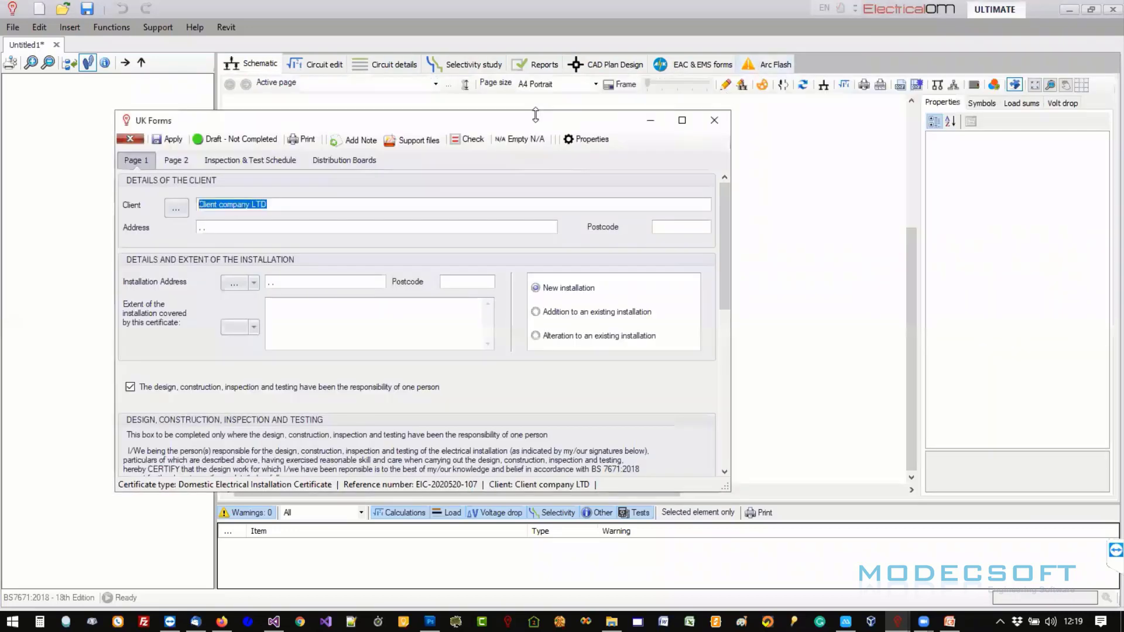
{"action": "left_click_drag", "start_coordinate": [678, 129], "coordinate": [806, 159]}
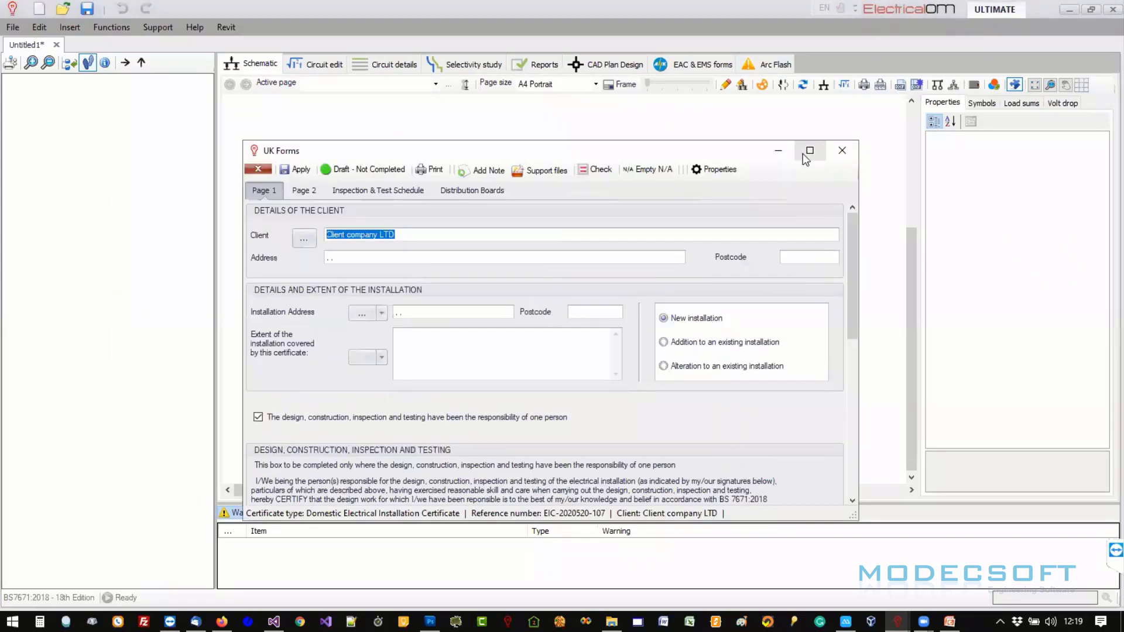
{"action": "left_click", "coordinate": [810, 151]}
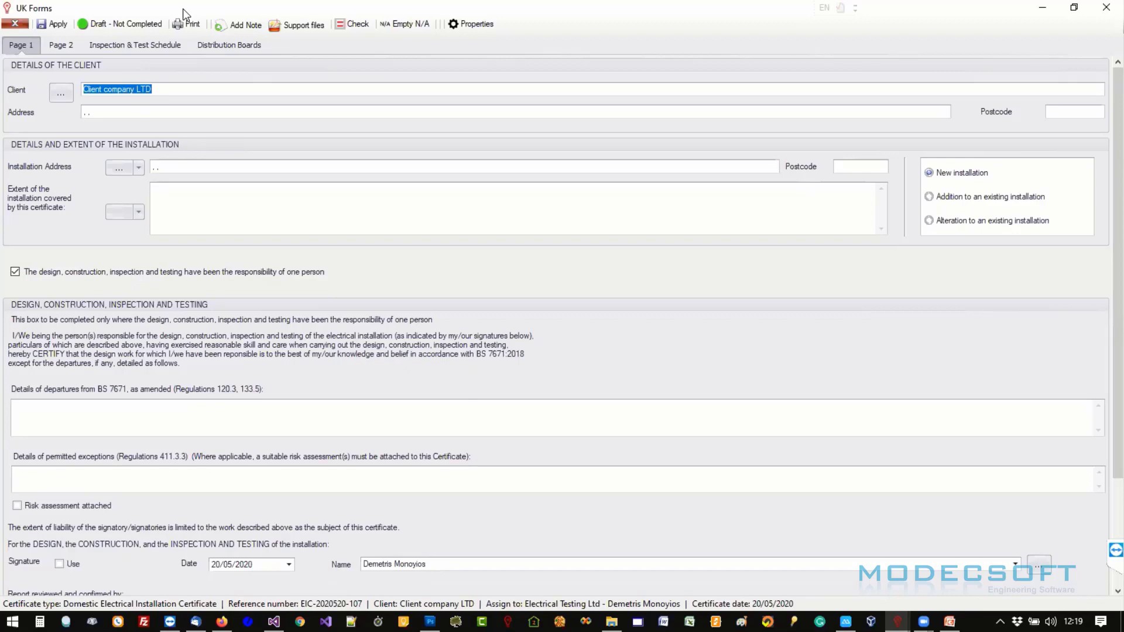
{"action": "left_click_drag", "start_coordinate": [183, 8], "coordinate": [459, 107]}
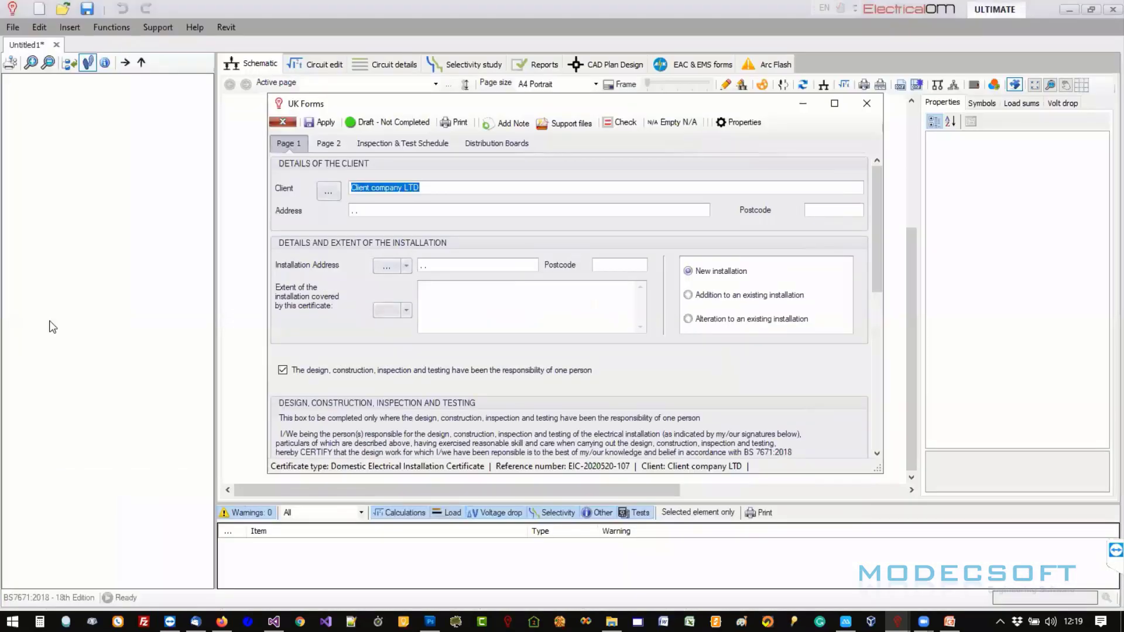
{"action": "left_click", "coordinate": [49, 321]}
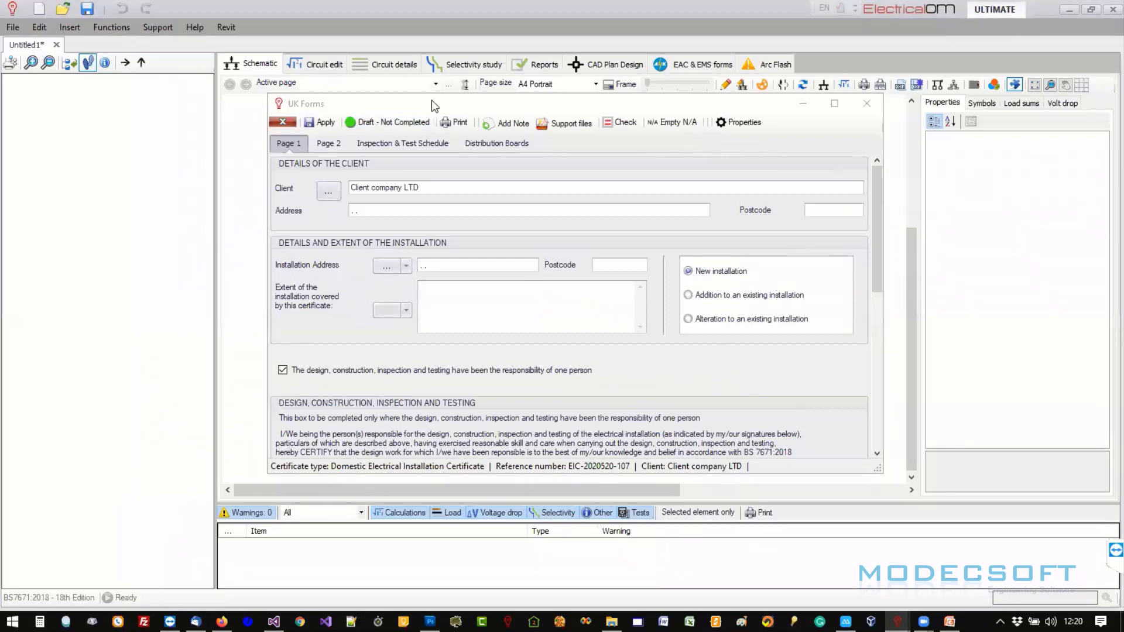
{"action": "left_click_drag", "start_coordinate": [432, 101], "coordinate": [466, 104]}
{"action": "double_click", "coordinate": [466, 106]}
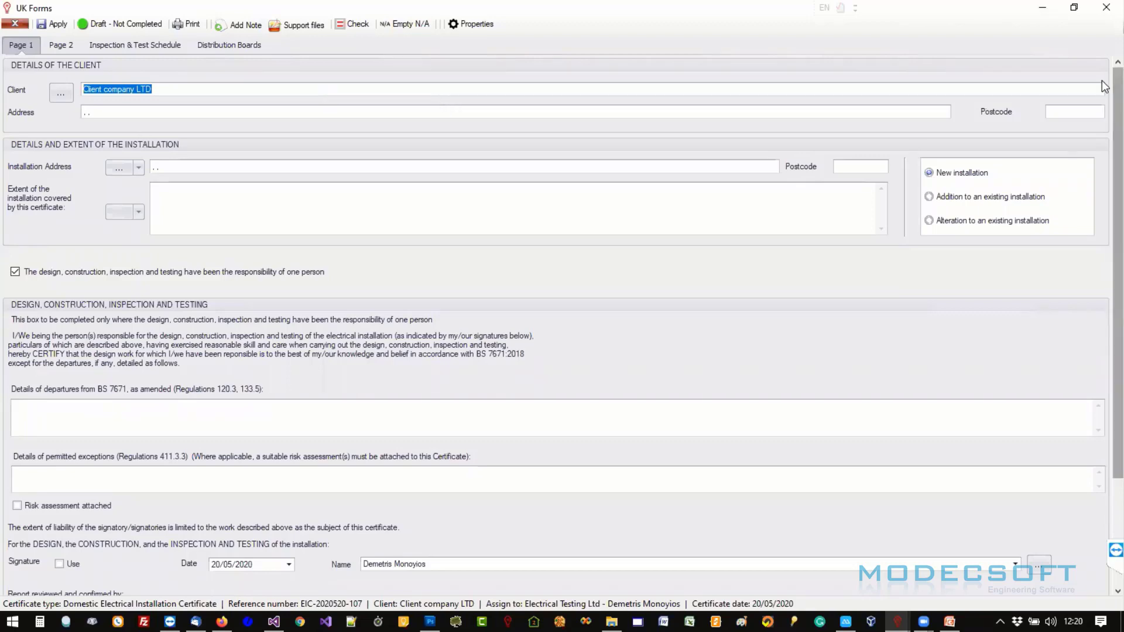
- Scroll through Page 1, then view the saved clients list and close it unchanged
{"action": "scroll", "coordinate": [1102, 148], "scroll_direction": "down", "scroll_amount": 1}
{"action": "scroll", "coordinate": [1102, 147], "scroll_direction": "up", "scroll_amount": 1}
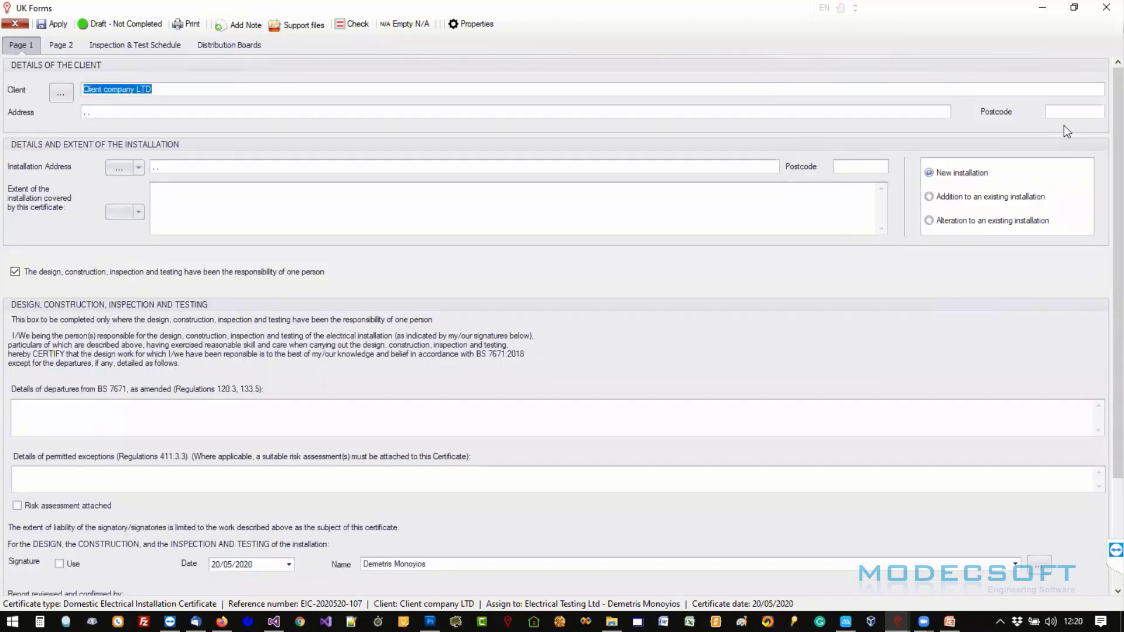
{"action": "scroll", "coordinate": [1104, 113], "scroll_direction": "down", "scroll_amount": 1}
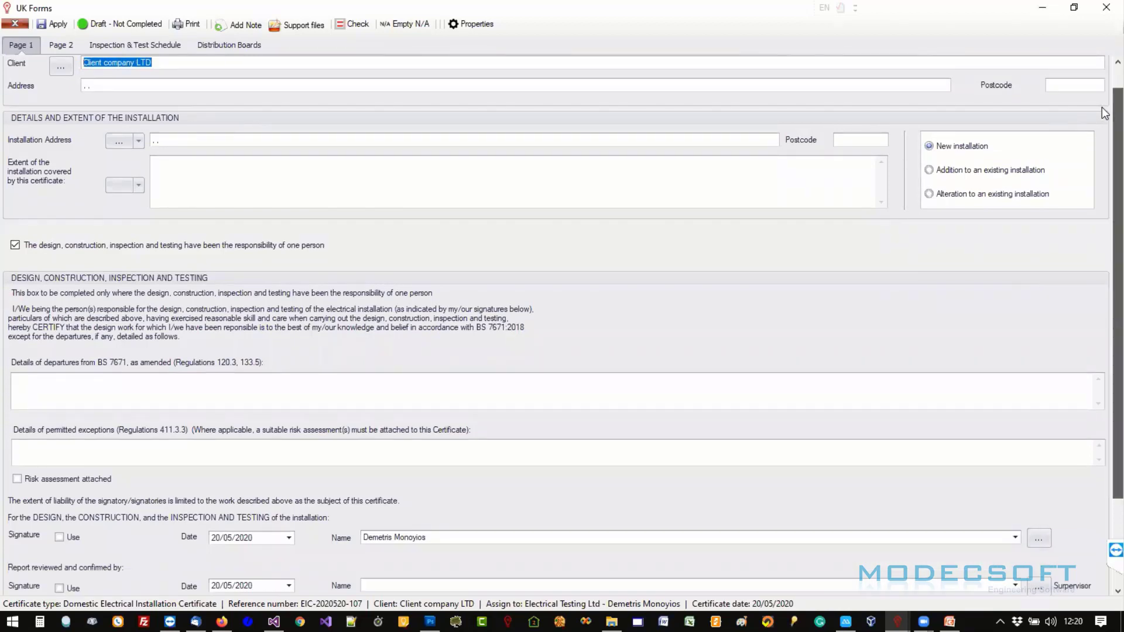
{"action": "scroll", "coordinate": [1105, 70], "scroll_direction": "up", "scroll_amount": 1}
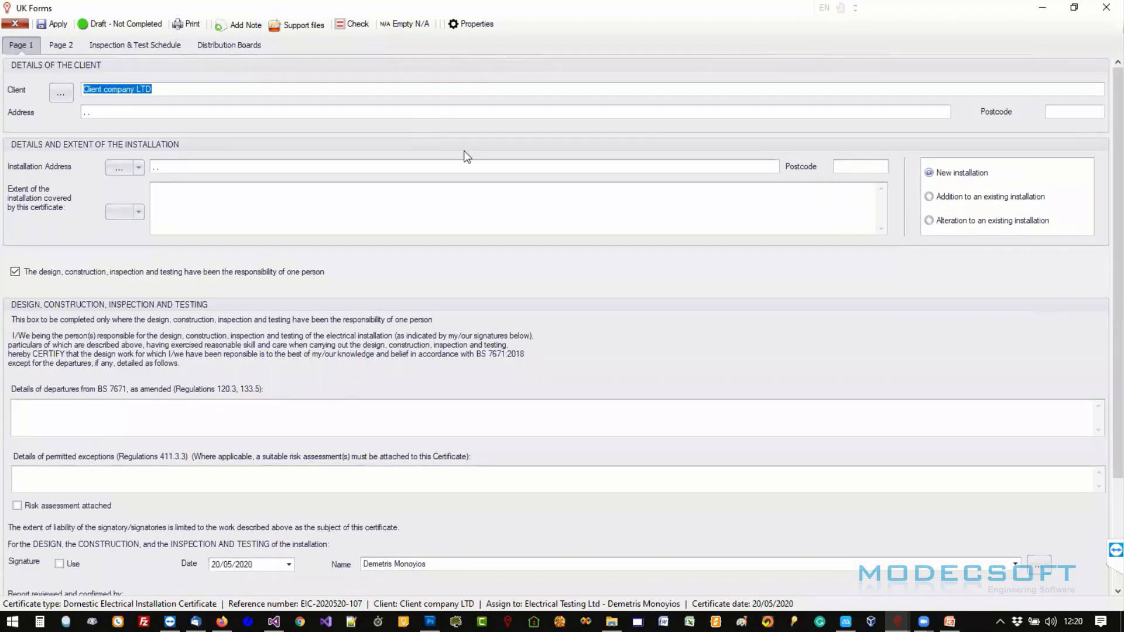
{"action": "scroll", "coordinate": [1102, 115], "scroll_direction": "down", "scroll_amount": 3}
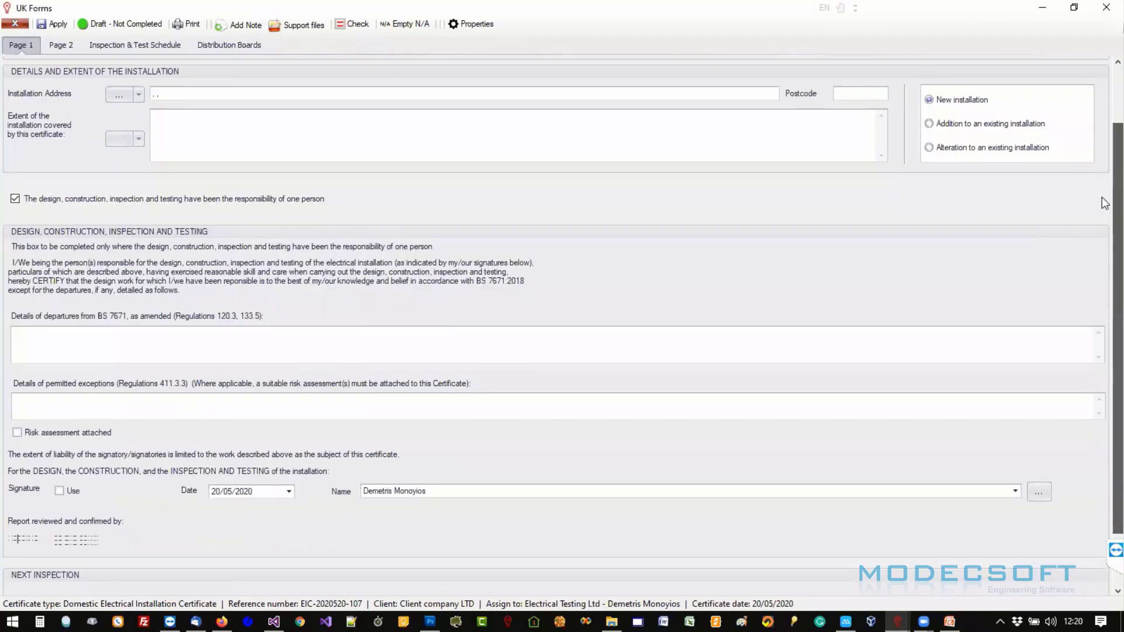
{"action": "scroll", "coordinate": [1105, 203], "scroll_direction": "down", "scroll_amount": 3}
{"action": "scroll", "coordinate": [1104, 170], "scroll_direction": "up", "scroll_amount": 5}
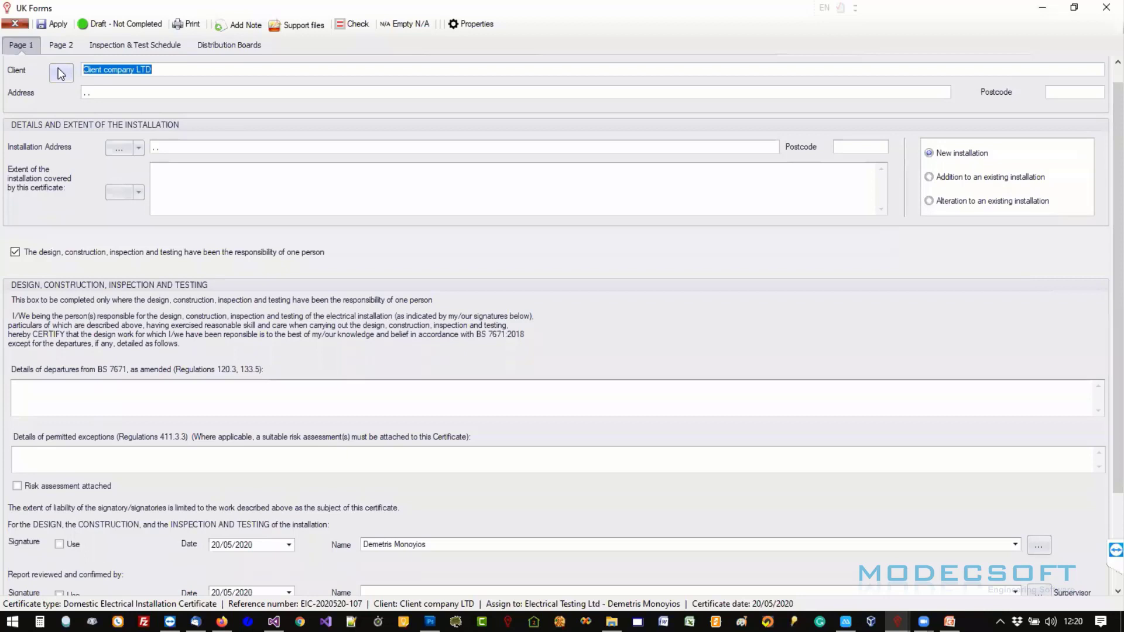
{"action": "left_click", "coordinate": [106, 73]}
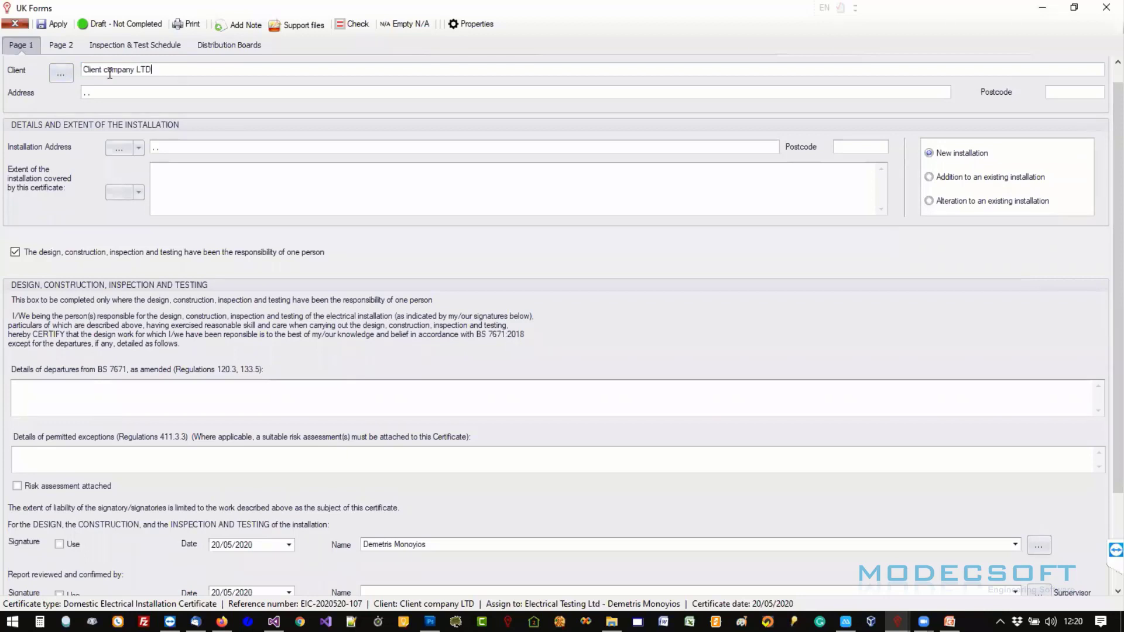
{"action": "left_click", "coordinate": [58, 74]}
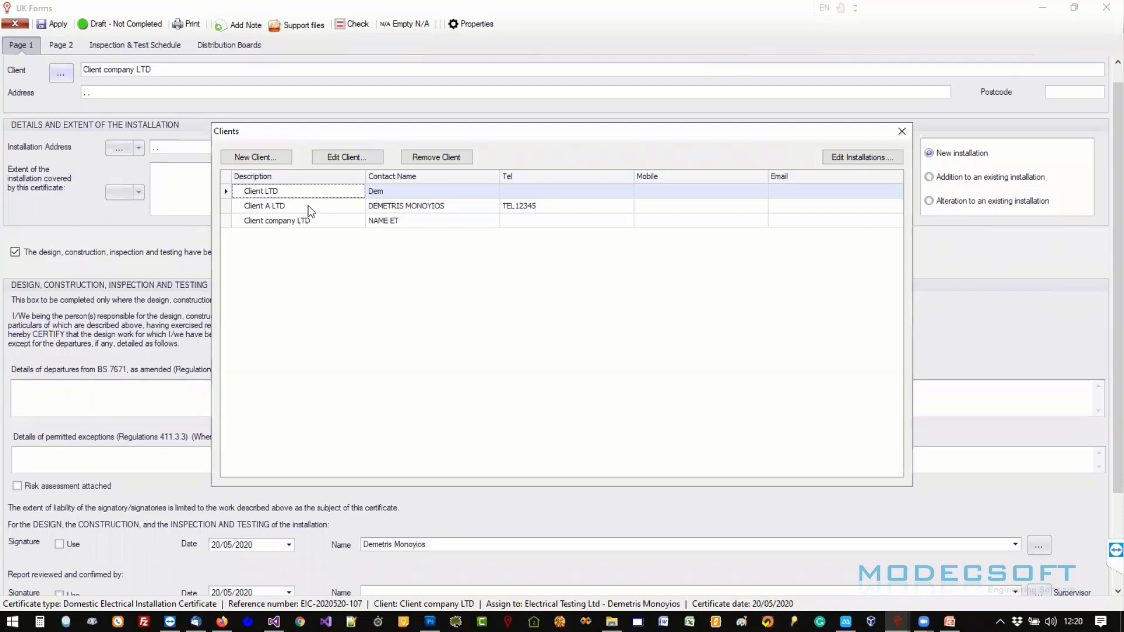
{"action": "left_click", "coordinate": [900, 131]}
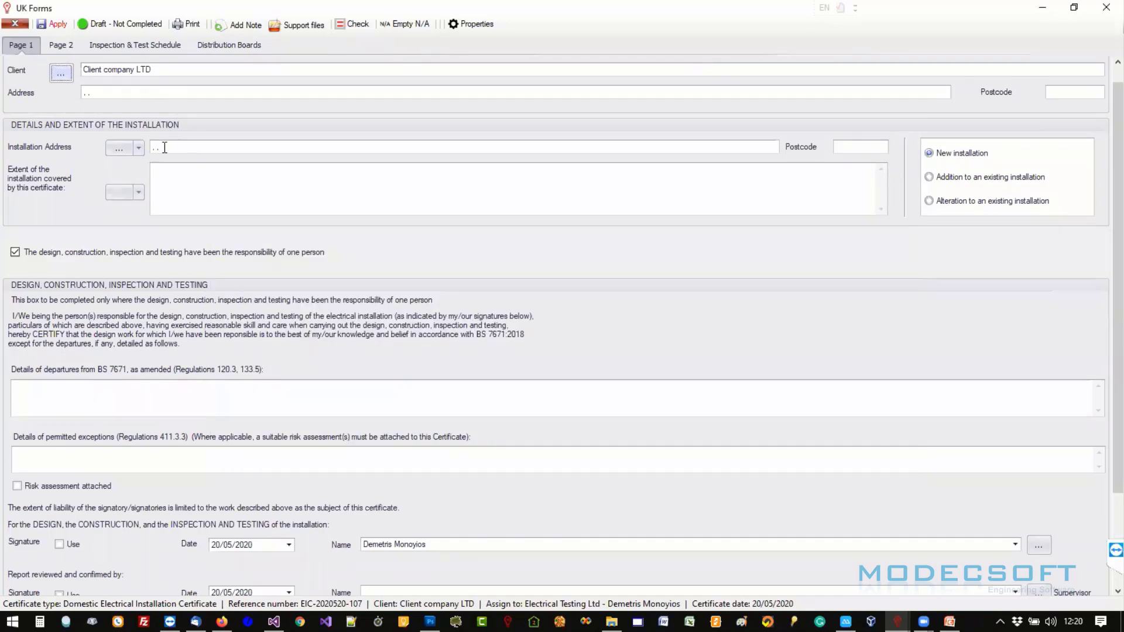
- Pick the saved installation HOUSE A from Client LTD as the installation address
{"action": "left_click", "coordinate": [140, 149]}
{"action": "left_click", "coordinate": [144, 164]}
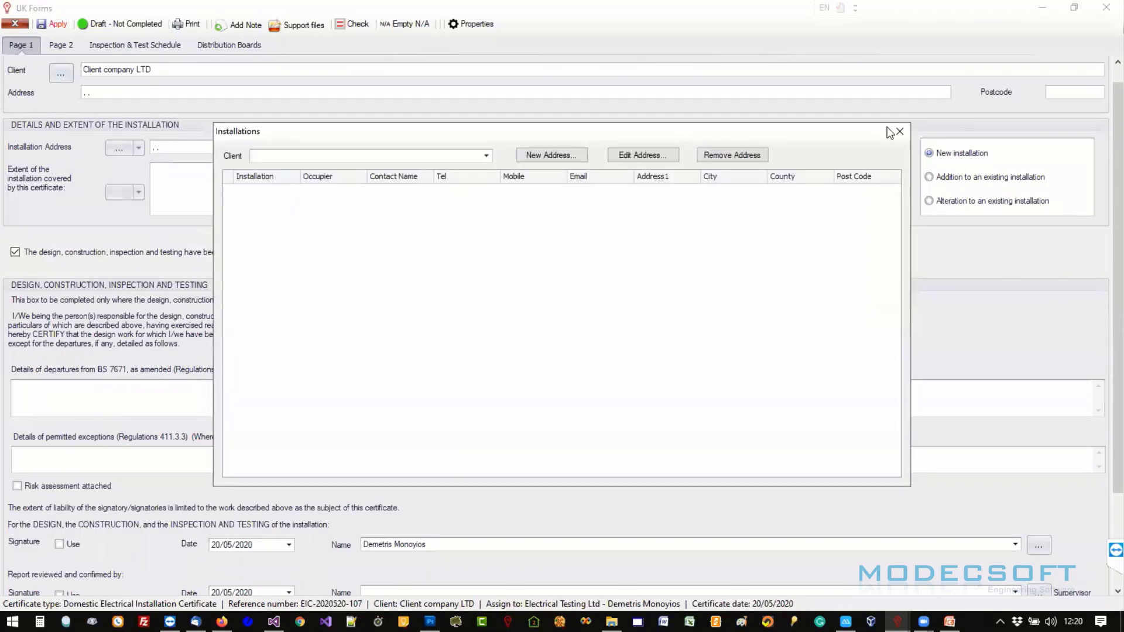
{"action": "left_click", "coordinate": [485, 156]}
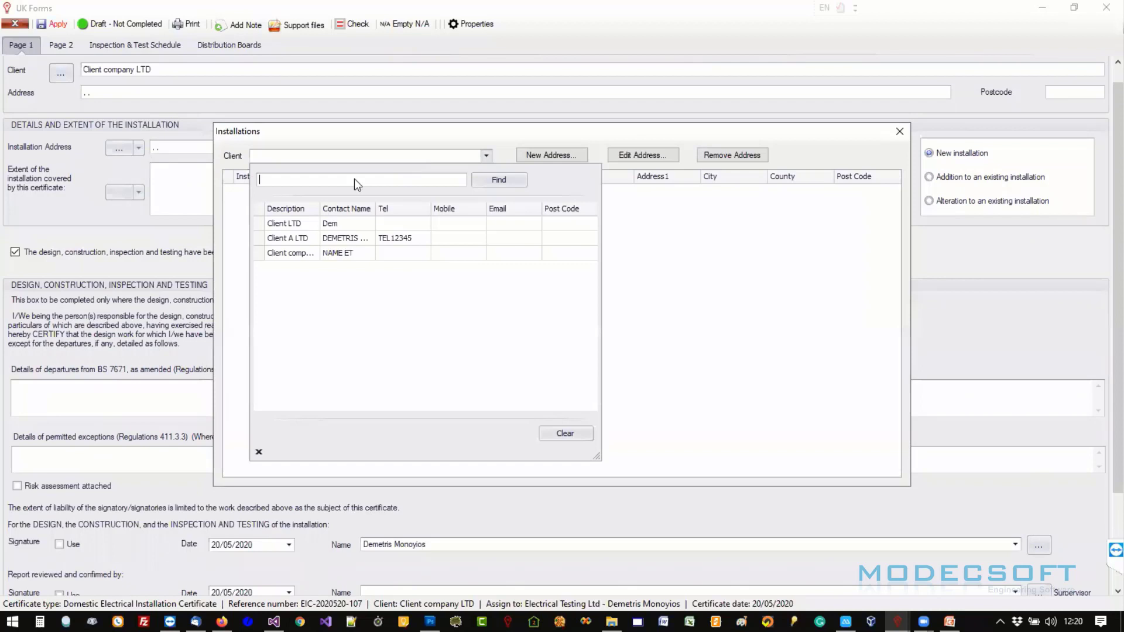
{"action": "left_click", "coordinate": [290, 225]}
{"action": "left_click", "coordinate": [265, 191]}
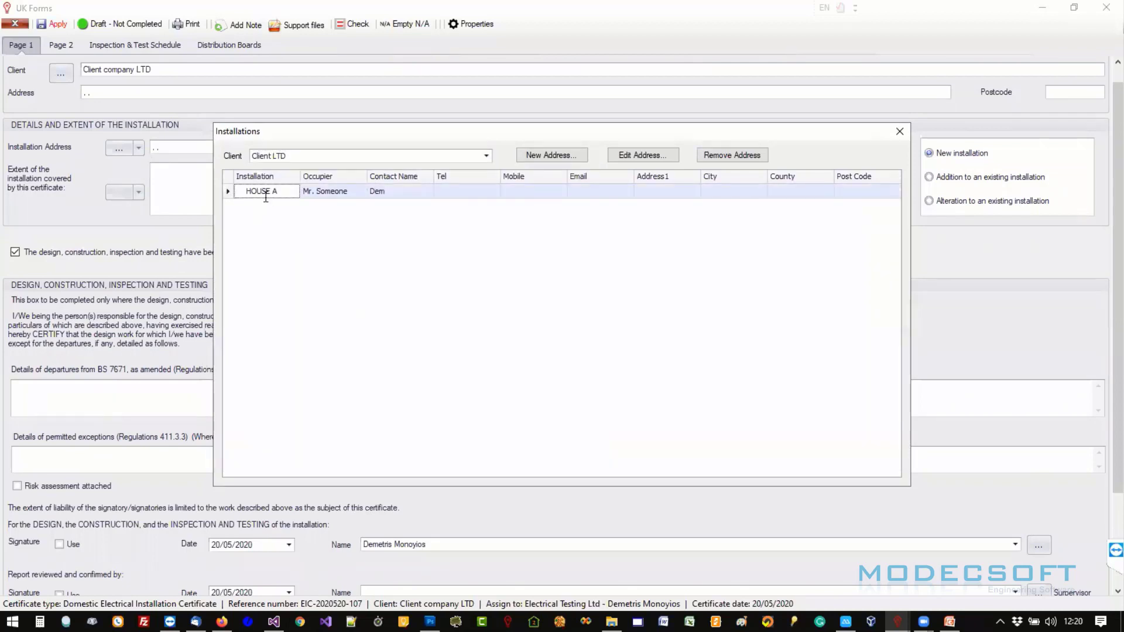
{"action": "double_click", "coordinate": [263, 192]}
- Set the client address to 'Address' and copy it into the installation address
{"action": "left_click", "coordinate": [143, 198]}
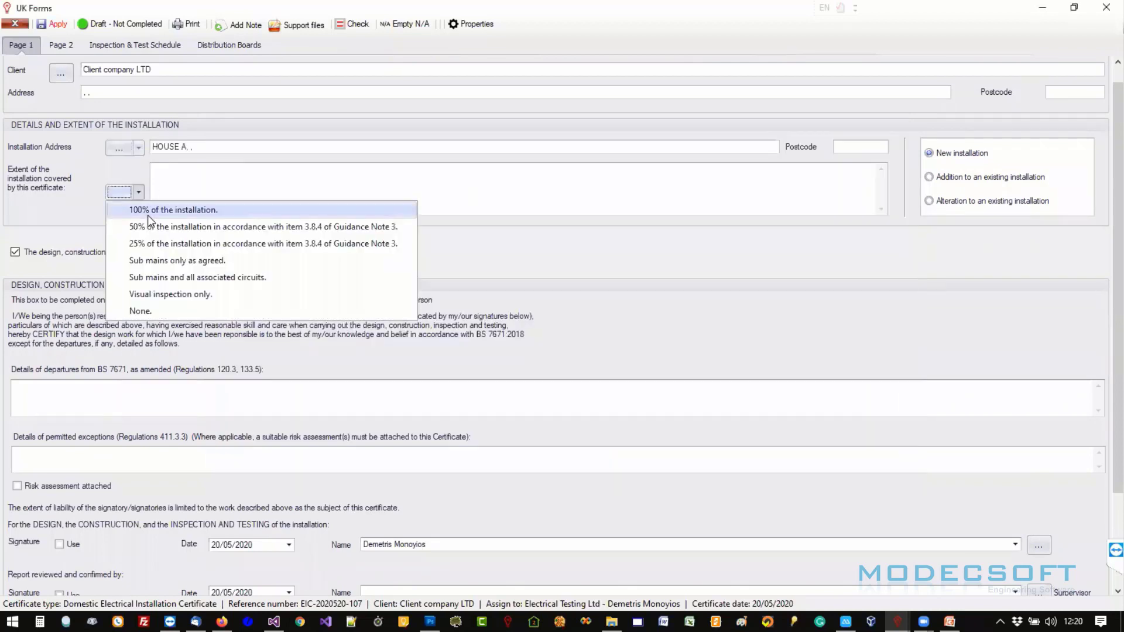
{"action": "left_click", "coordinate": [139, 153]}
{"action": "left_click", "coordinate": [138, 150]}
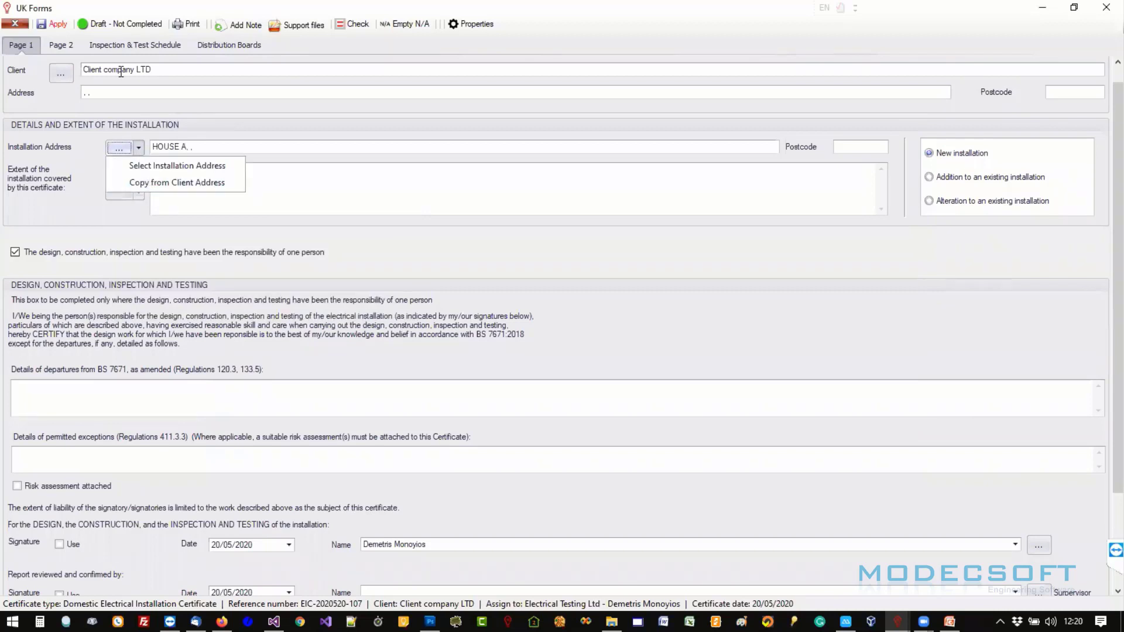
{"action": "left_click", "coordinate": [132, 187]}
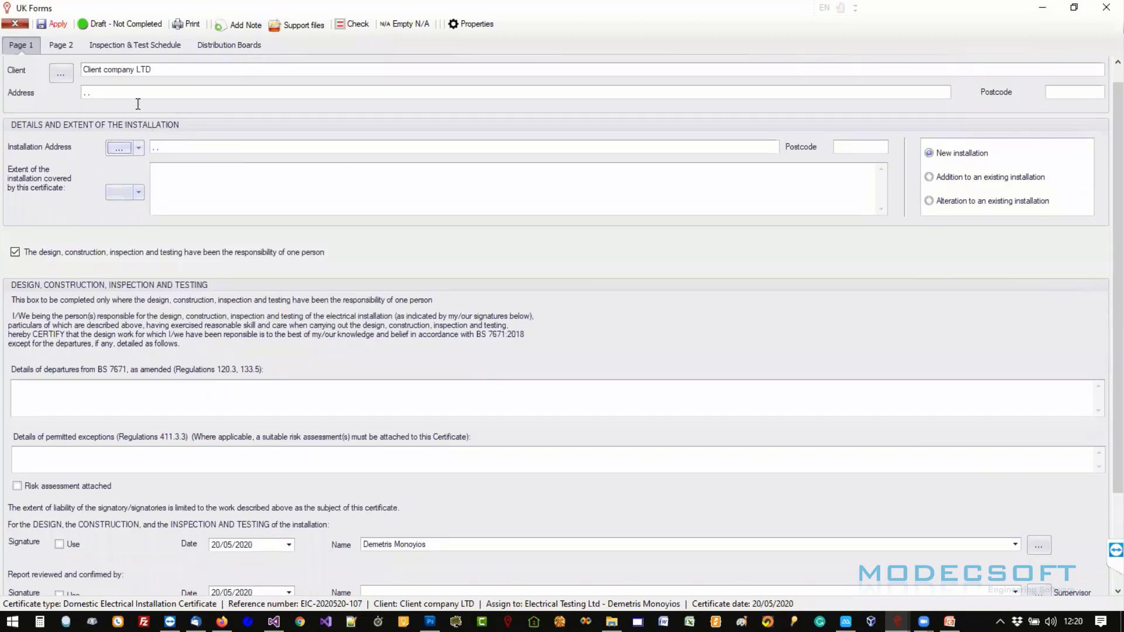
{"action": "double_click", "coordinate": [88, 92]}
{"action": "type", "text": "aDDRE"}
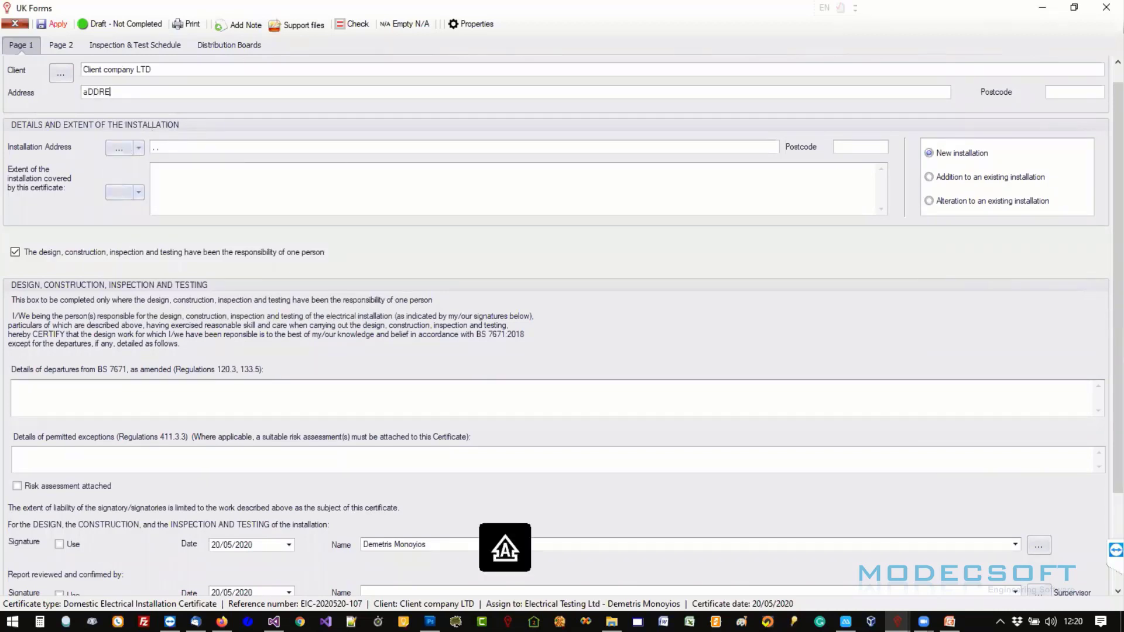
{"action": "key", "text": "BackSpace"}
{"action": "key", "text": "BackSpace"}
{"action": "key", "text": "BackSpace"}
{"action": "key", "text": "BackSpace"}
{"action": "type", "text": "Address"}
{"action": "left_click", "coordinate": [131, 146]}
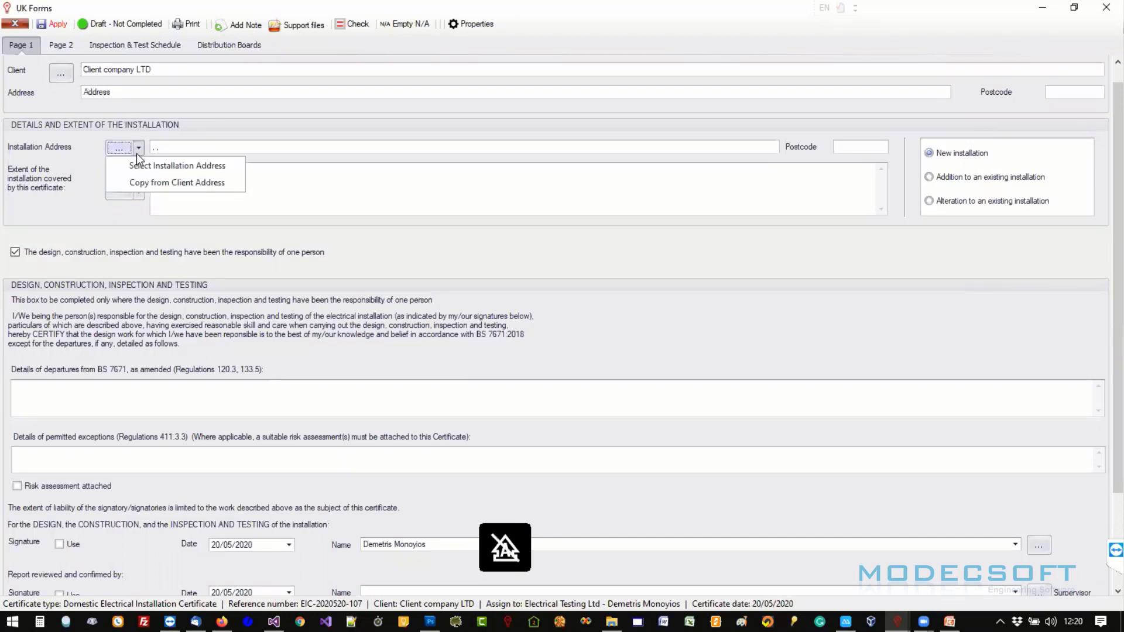
{"action": "left_click", "coordinate": [141, 183]}
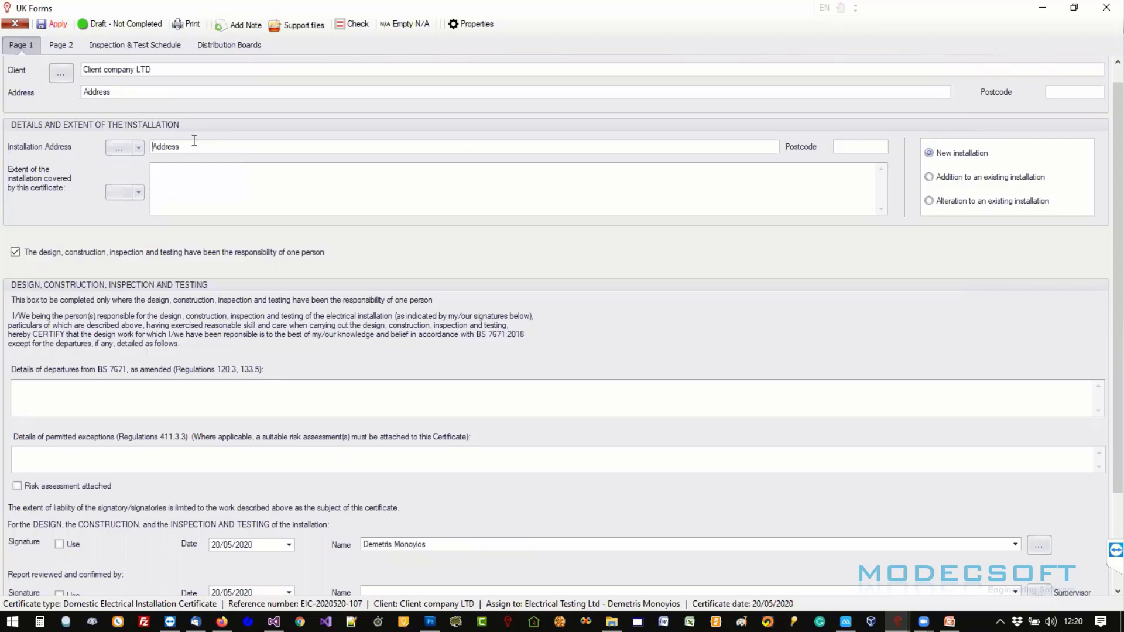
- Set the extent to 'Sub mains only as agreed.' and append 'sdsds'
{"action": "left_click", "coordinate": [138, 192]}
{"action": "left_click", "coordinate": [175, 258]}
{"action": "left_click", "coordinate": [220, 190]}
{"action": "left_click", "coordinate": [304, 184]}
{"action": "type", "text": "sdsds"}
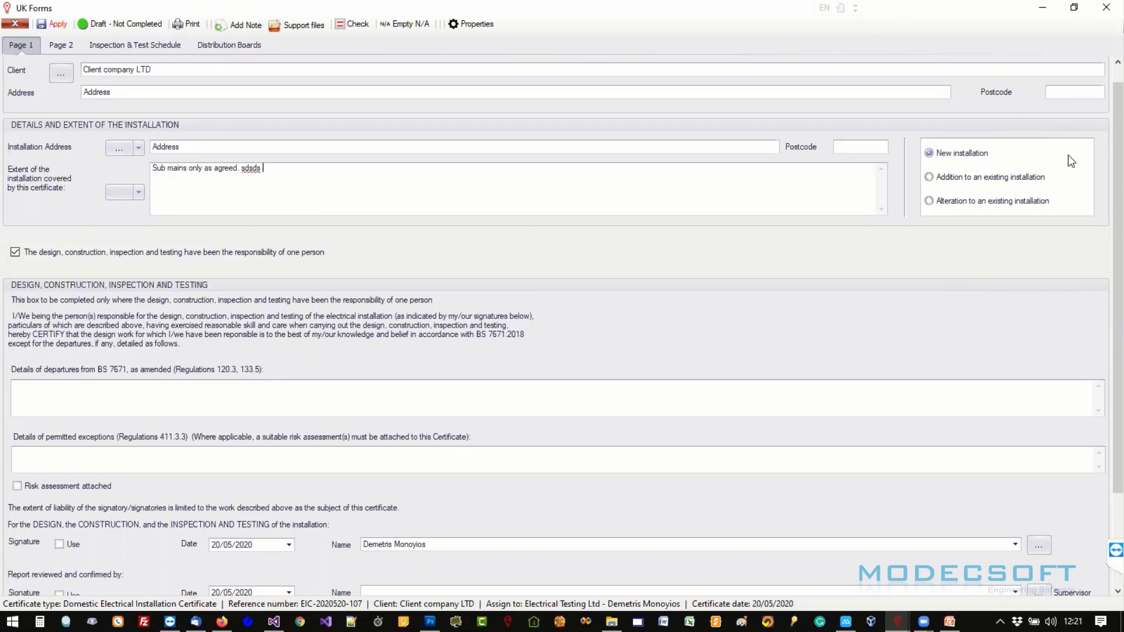
- Scroll down Page 1, then switch the certificate form to Page 2
{"action": "scroll", "coordinate": [1103, 176], "scroll_direction": "down", "scroll_amount": 3}
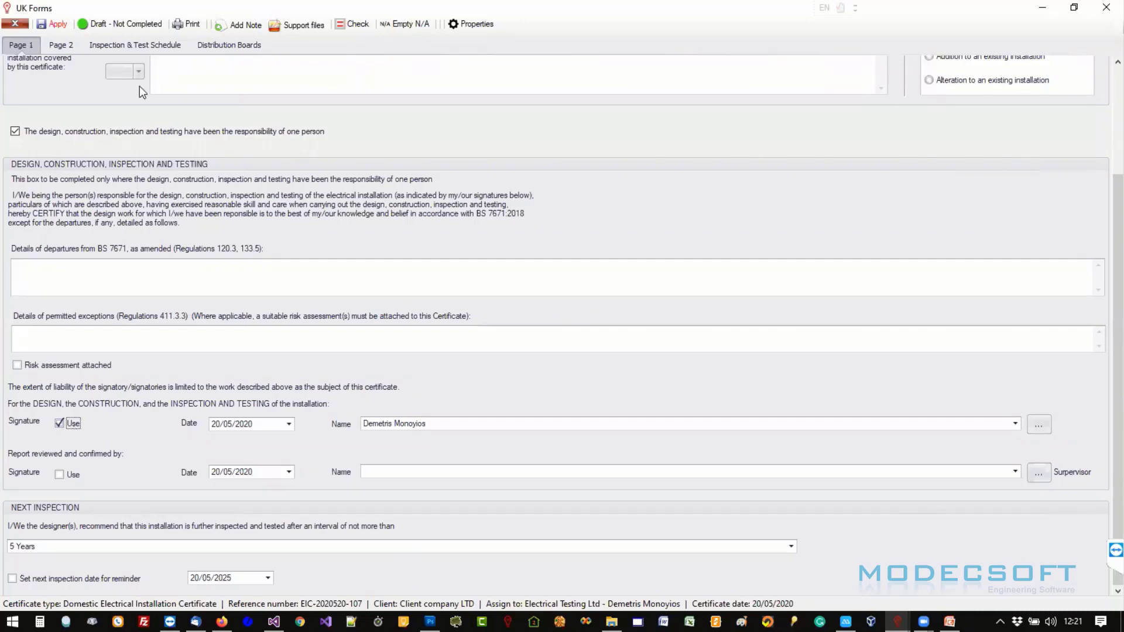
{"action": "left_click", "coordinate": [72, 44]}
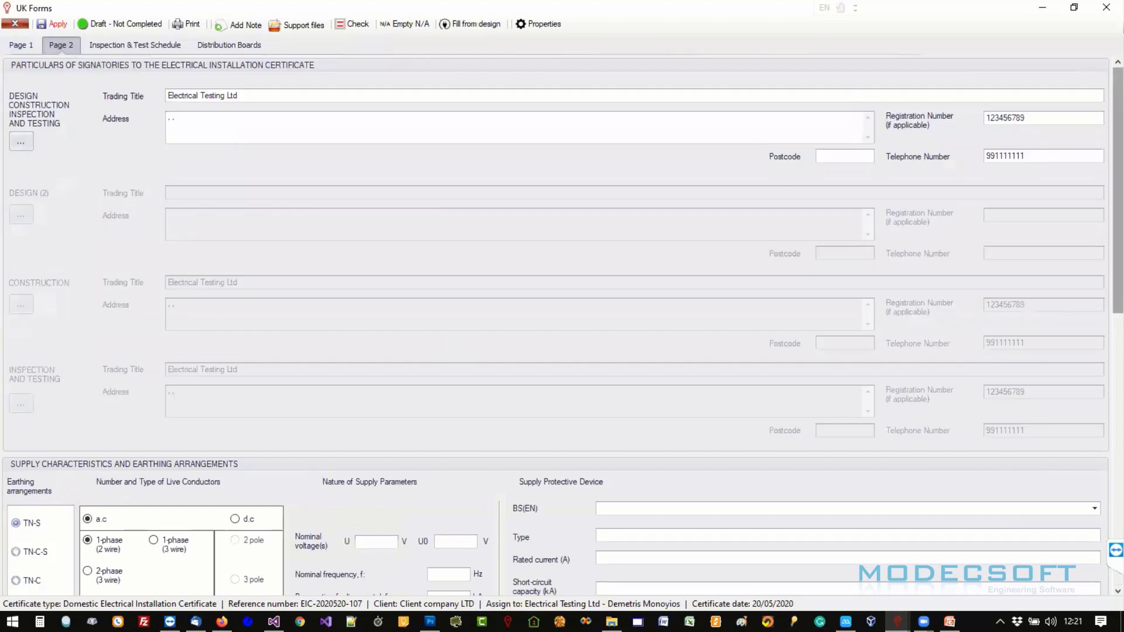
- Scroll through Page 2's supply section, then restore the form to a smaller floating window
{"action": "mouse_move", "coordinate": [1117, 82]}
{"action": "left_mouse_down"}
{"action": "mouse_move", "coordinate": [1118, 128]}
{"action": "mouse_move", "coordinate": [1117, 86]}
{"action": "left_mouse_up"}
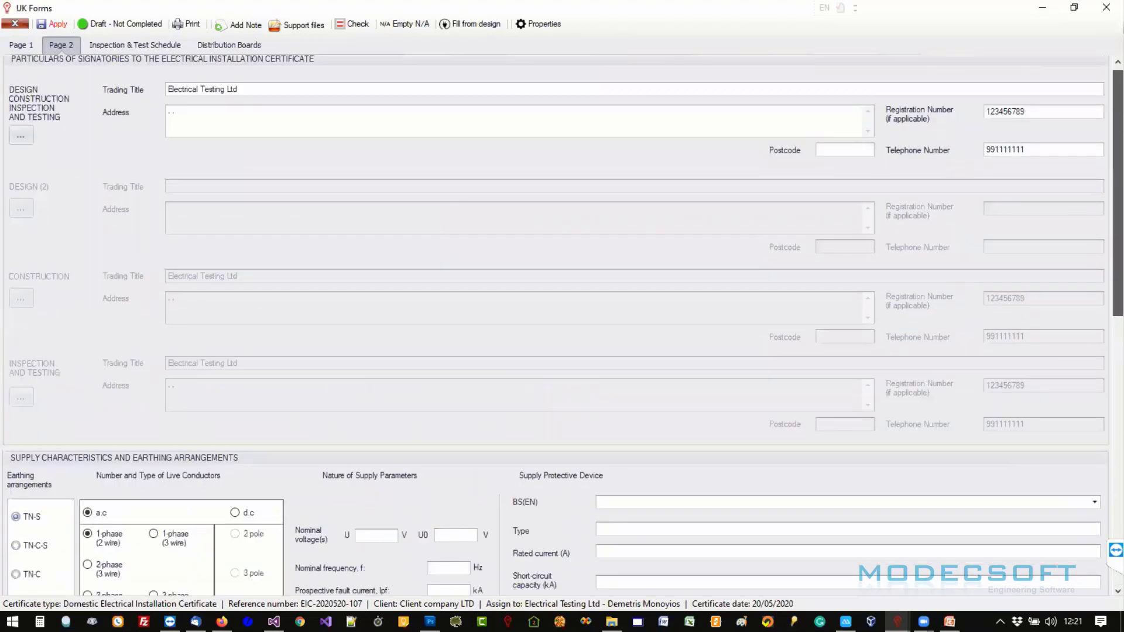
{"action": "scroll", "coordinate": [556, 322], "scroll_direction": "down", "scroll_amount": 10}
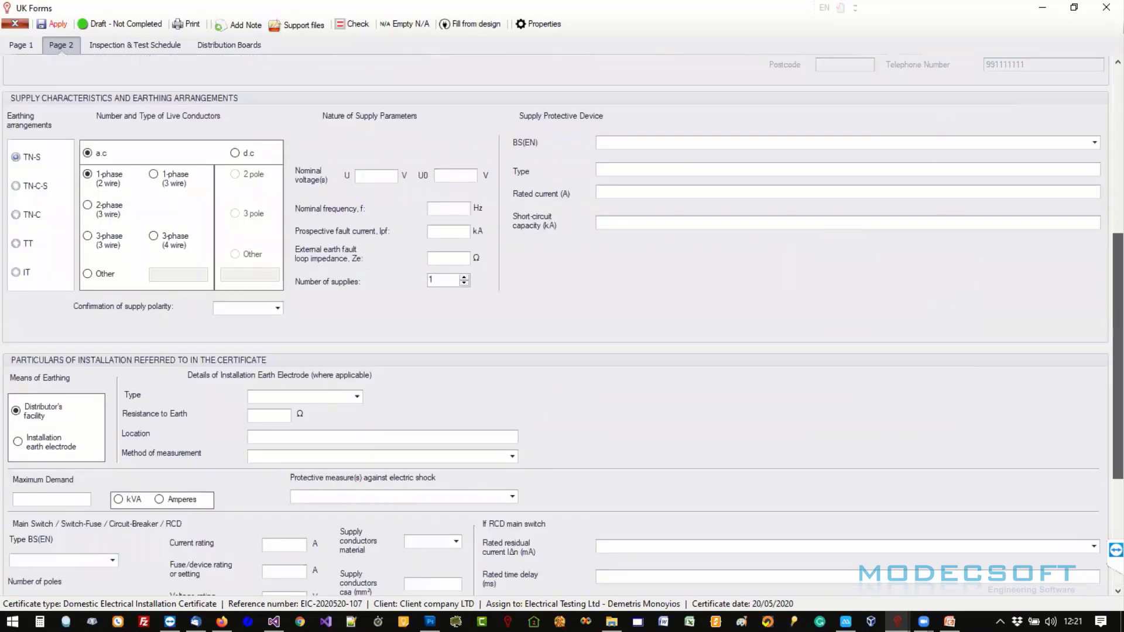
{"action": "scroll", "coordinate": [556, 322], "scroll_direction": "up", "scroll_amount": 10}
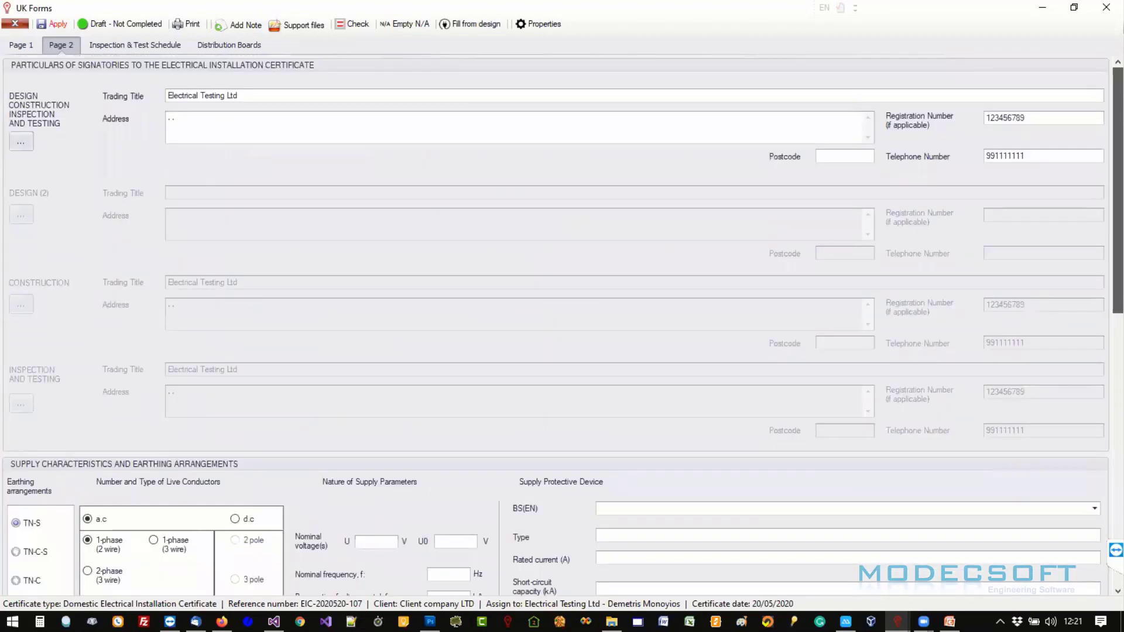
{"action": "left_click_drag", "start_coordinate": [1118, 86], "coordinate": [1117, 124]}
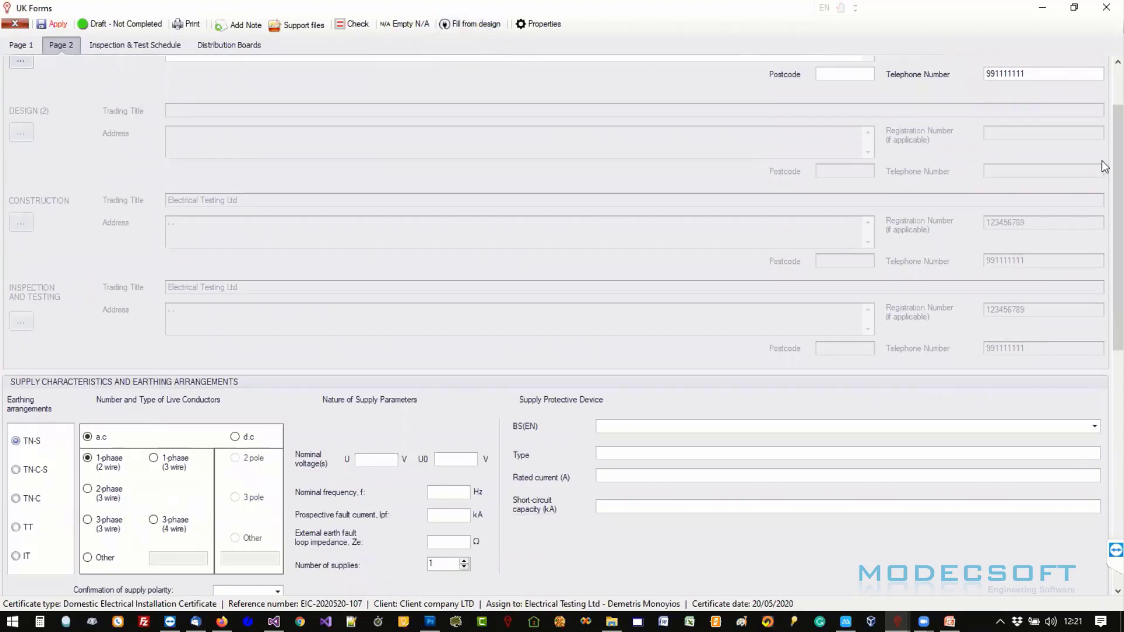
{"action": "scroll", "coordinate": [665, 160], "scroll_direction": "down", "scroll_amount": 1}
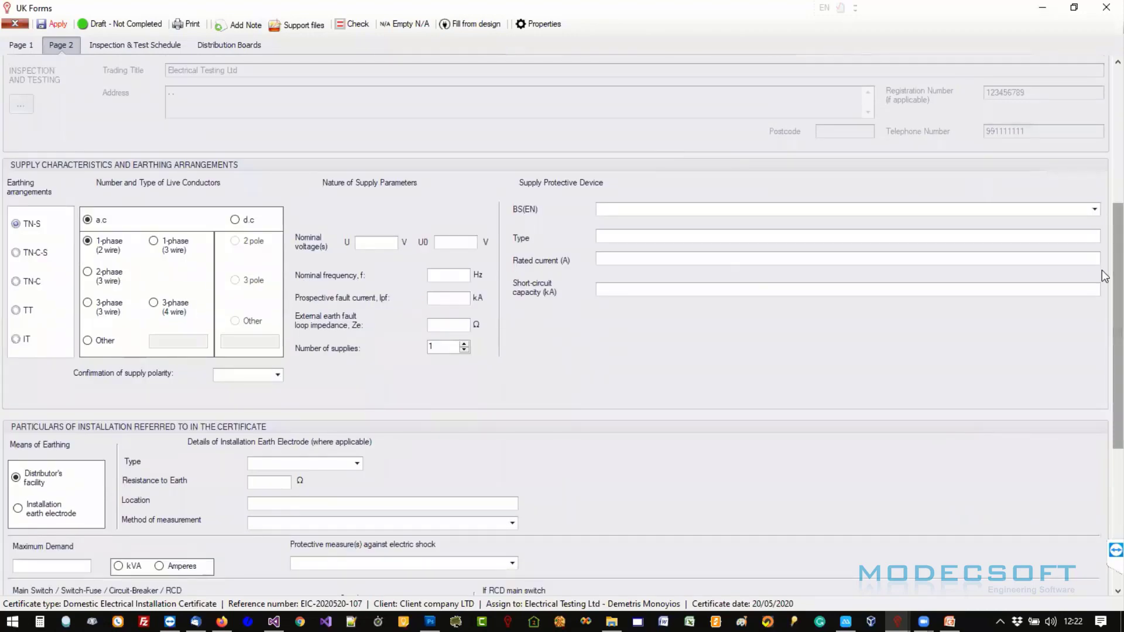
{"action": "scroll", "coordinate": [230, 456], "scroll_direction": "down", "scroll_amount": 3}
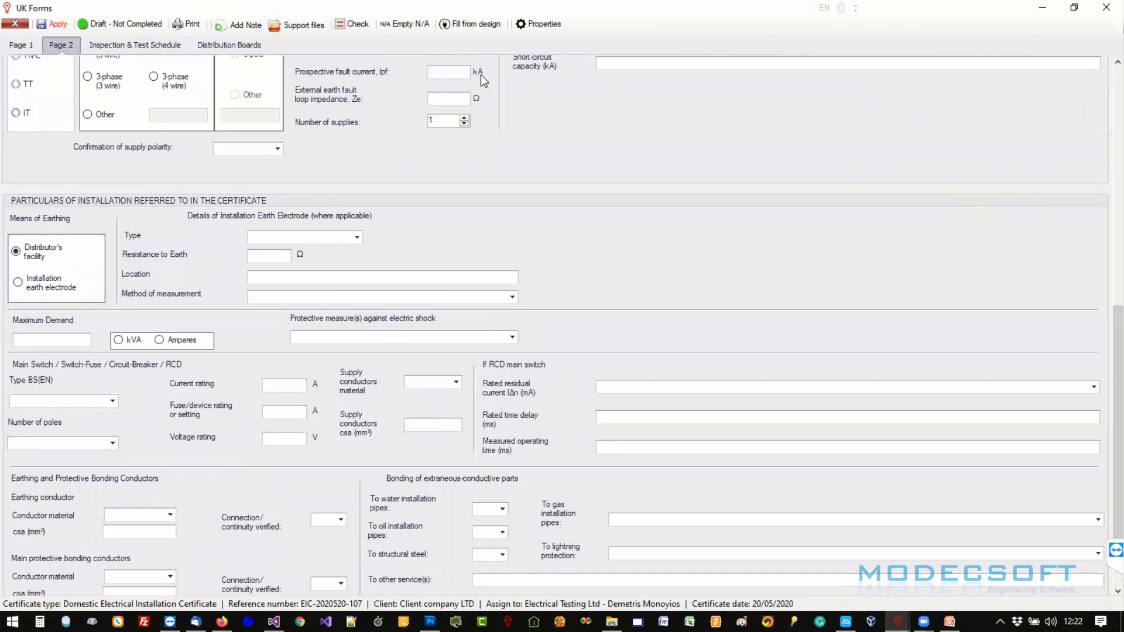
{"action": "left_click_drag", "start_coordinate": [99, 9], "coordinate": [335, 73]}
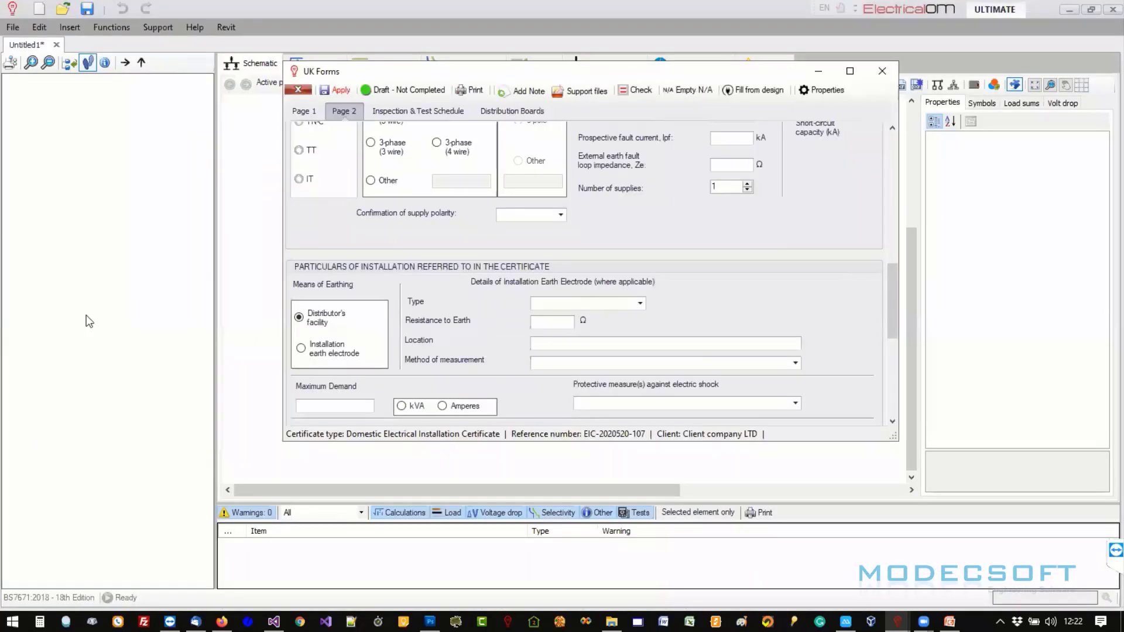
- Maximize the form and set the supply protective device to BS EN 60898 MCB Type B
{"action": "left_click", "coordinate": [162, 67]}
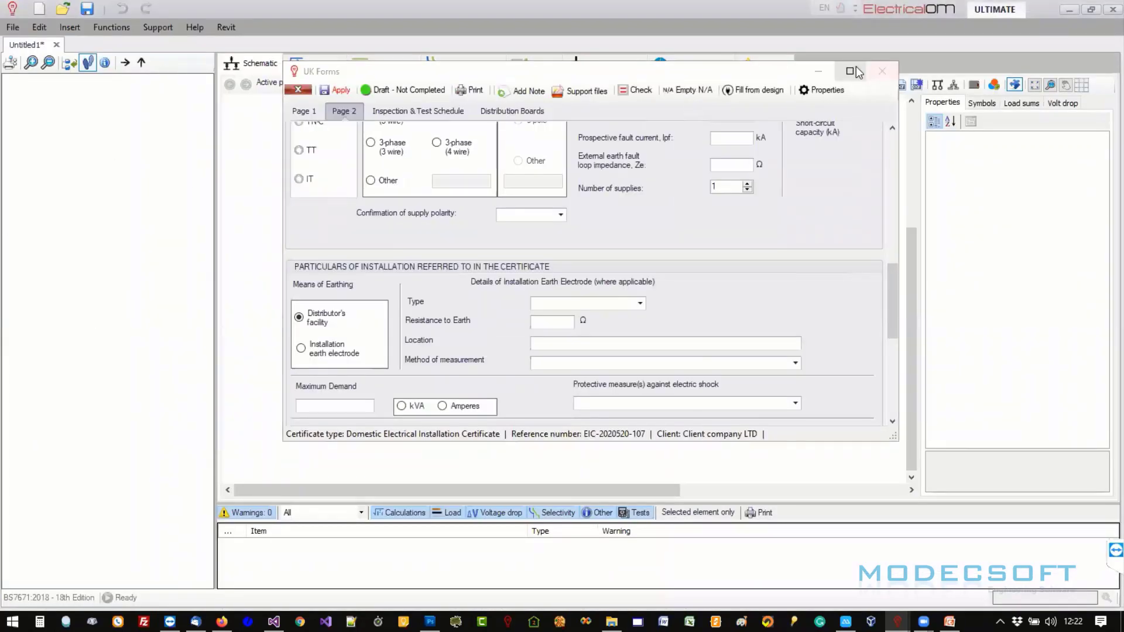
{"action": "left_click", "coordinate": [851, 70]}
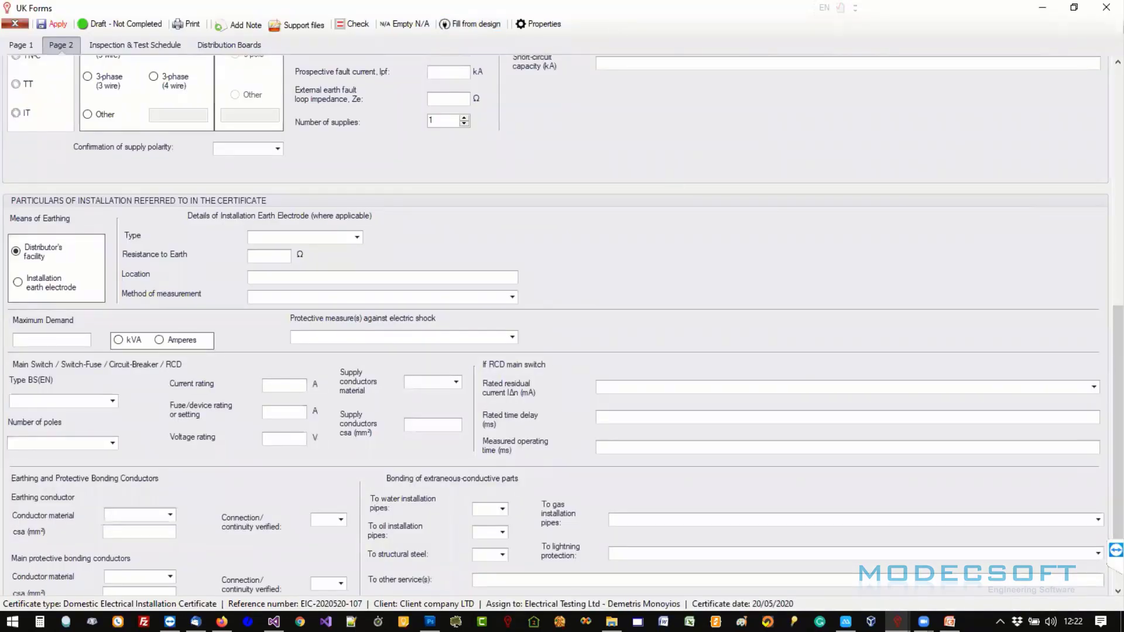
{"action": "left_click_drag", "start_coordinate": [1106, 366], "coordinate": [1108, 260]}
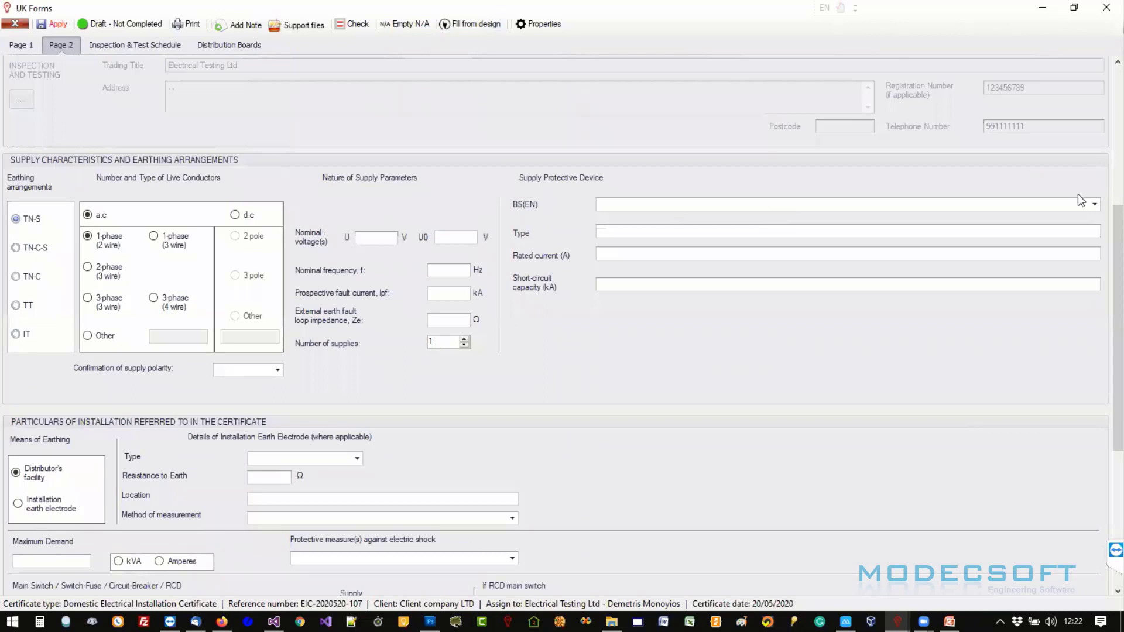
{"action": "left_click", "coordinate": [1094, 204]}
{"action": "left_click", "coordinate": [849, 219]}
{"action": "left_click_drag", "start_coordinate": [1105, 243], "coordinate": [1105, 291]}
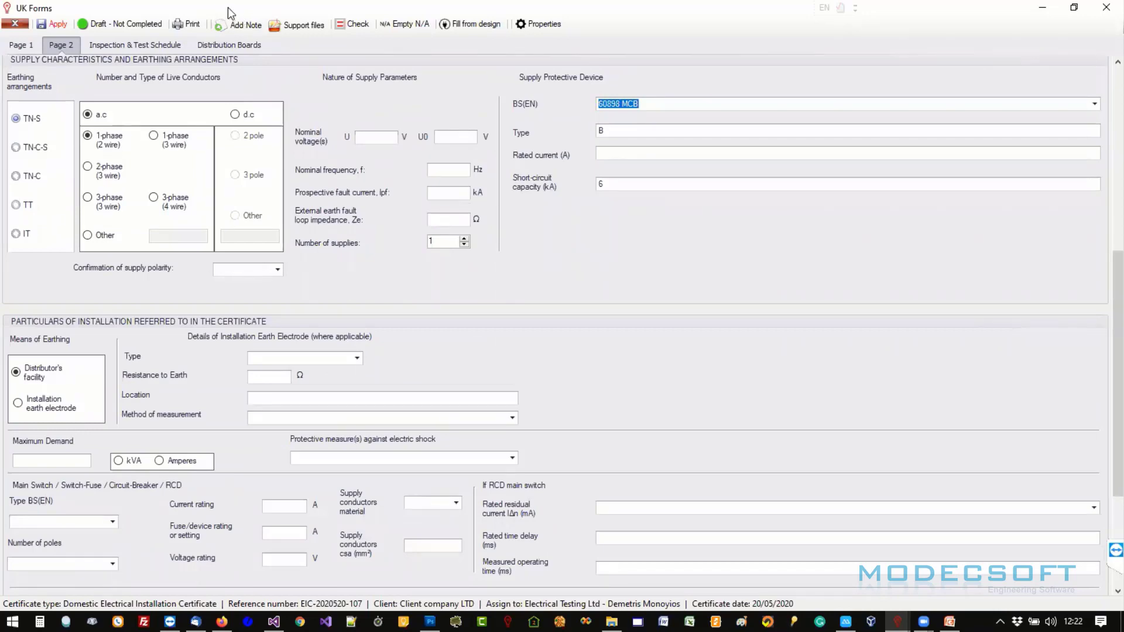
{"action": "left_click_drag", "start_coordinate": [228, 8], "coordinate": [692, 121]}
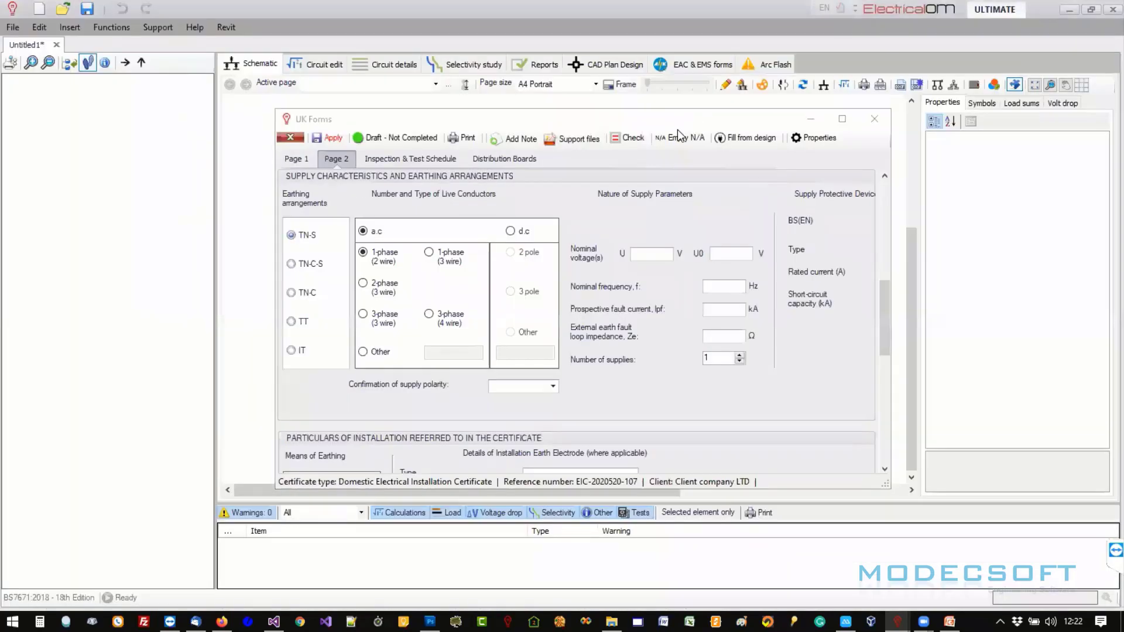
{"action": "left_click", "coordinate": [843, 121]}
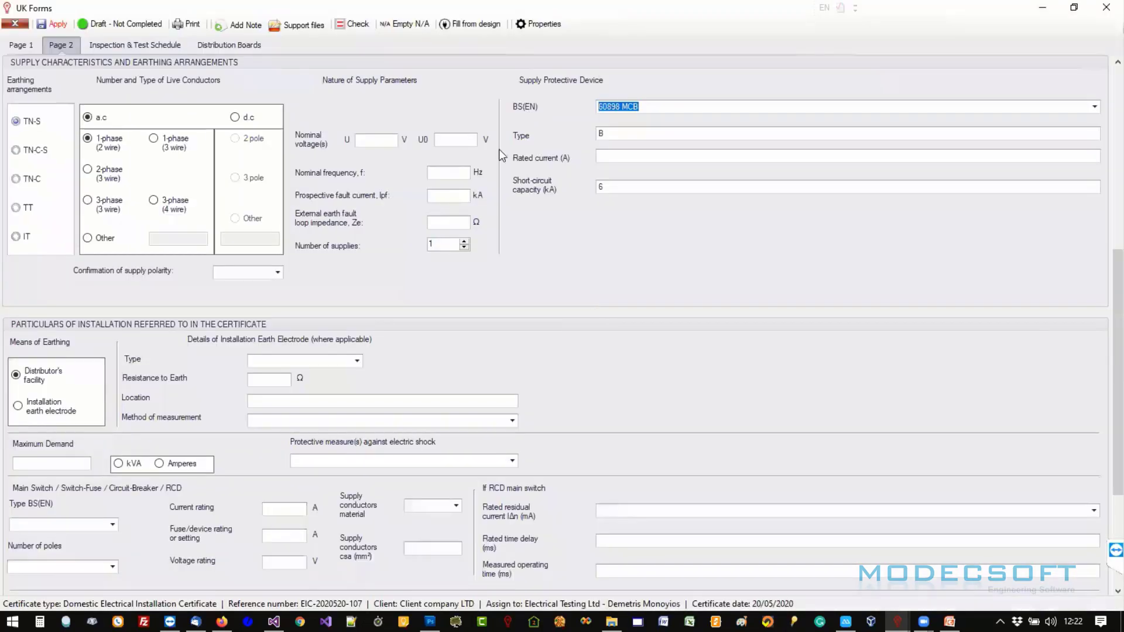
- Set the earth electrode type to Earth Rod and maximum demand to 10 kVA
{"action": "scroll", "coordinate": [1105, 344], "scroll_direction": "down", "scroll_amount": 3}
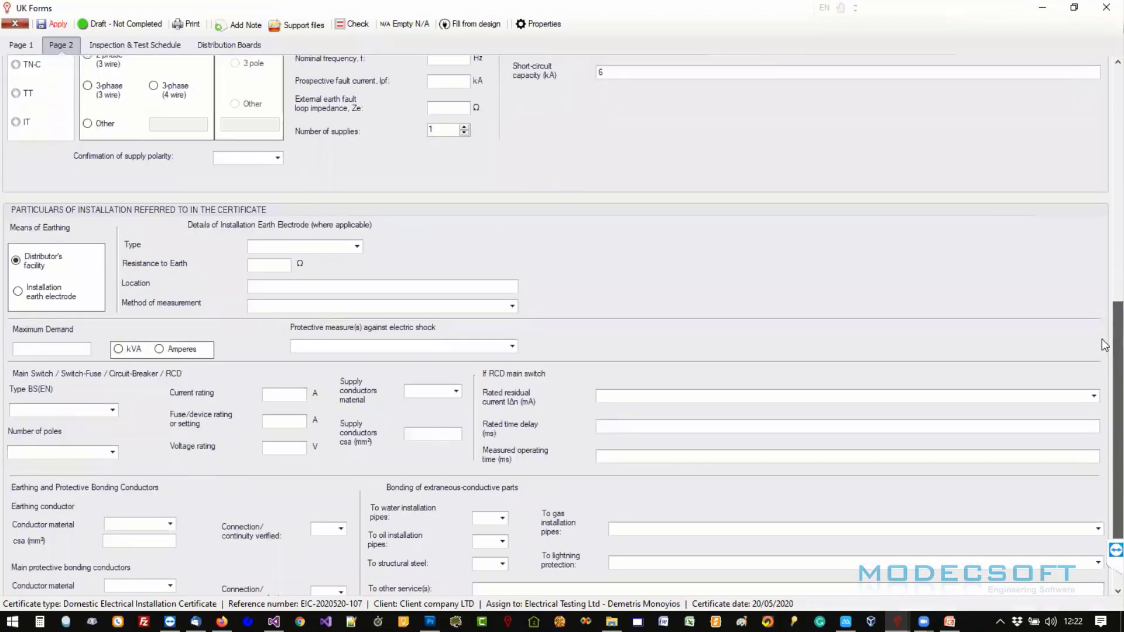
{"action": "scroll", "coordinate": [1105, 344], "scroll_direction": "down", "scroll_amount": 1}
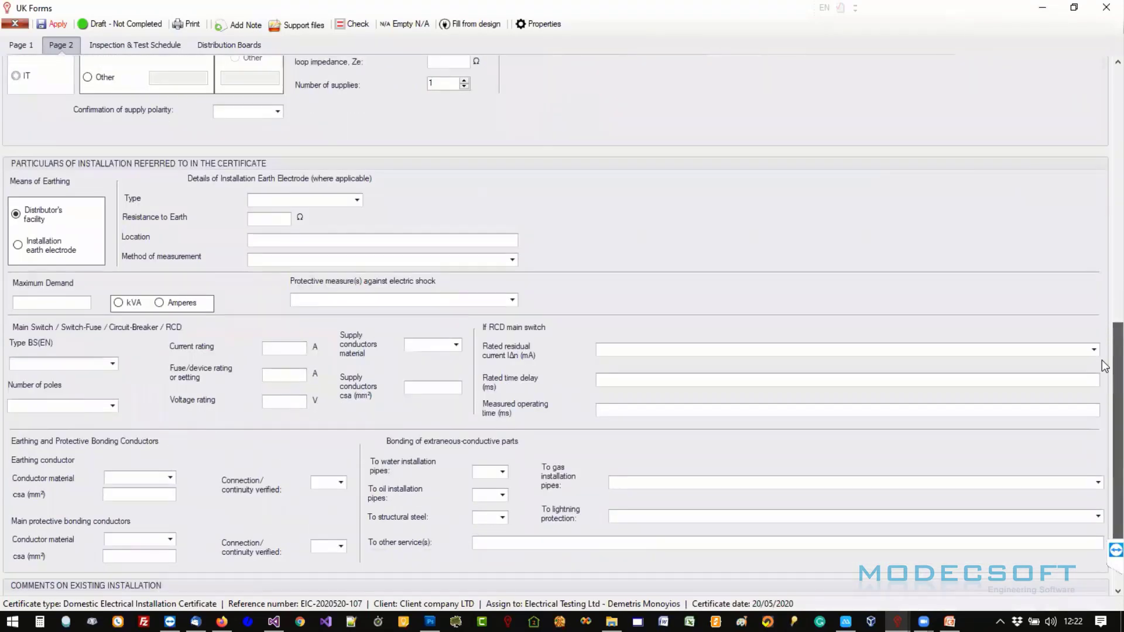
{"action": "left_click", "coordinate": [356, 200]}
{"action": "left_click", "coordinate": [329, 214]}
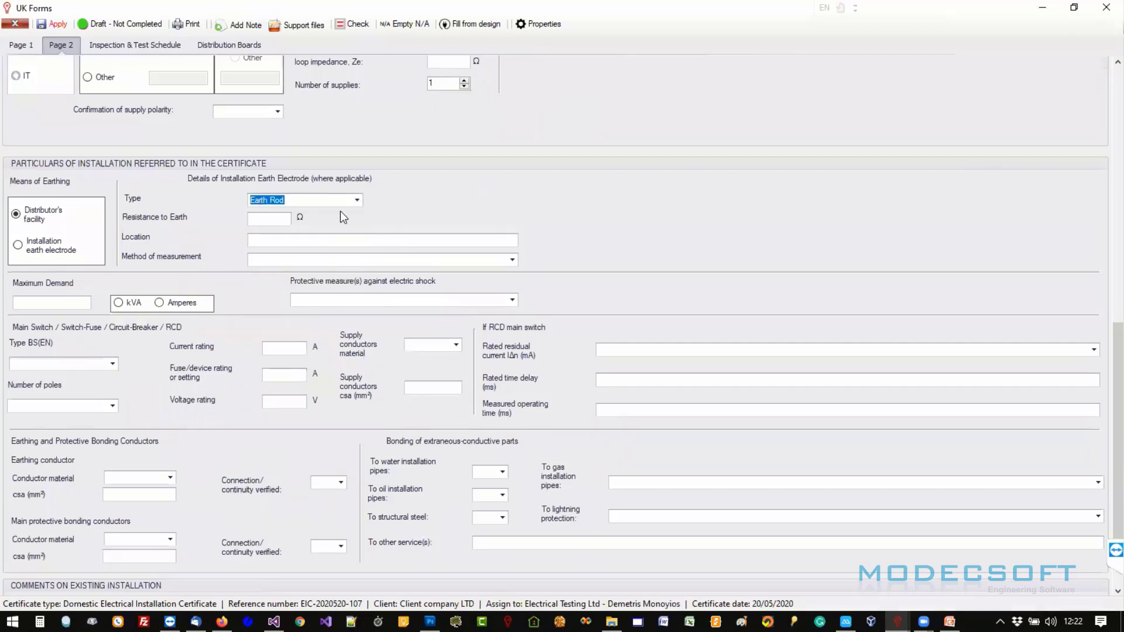
{"action": "left_click", "coordinate": [134, 303]}
{"action": "left_click", "coordinate": [59, 302]}
{"action": "type", "text": "10"}
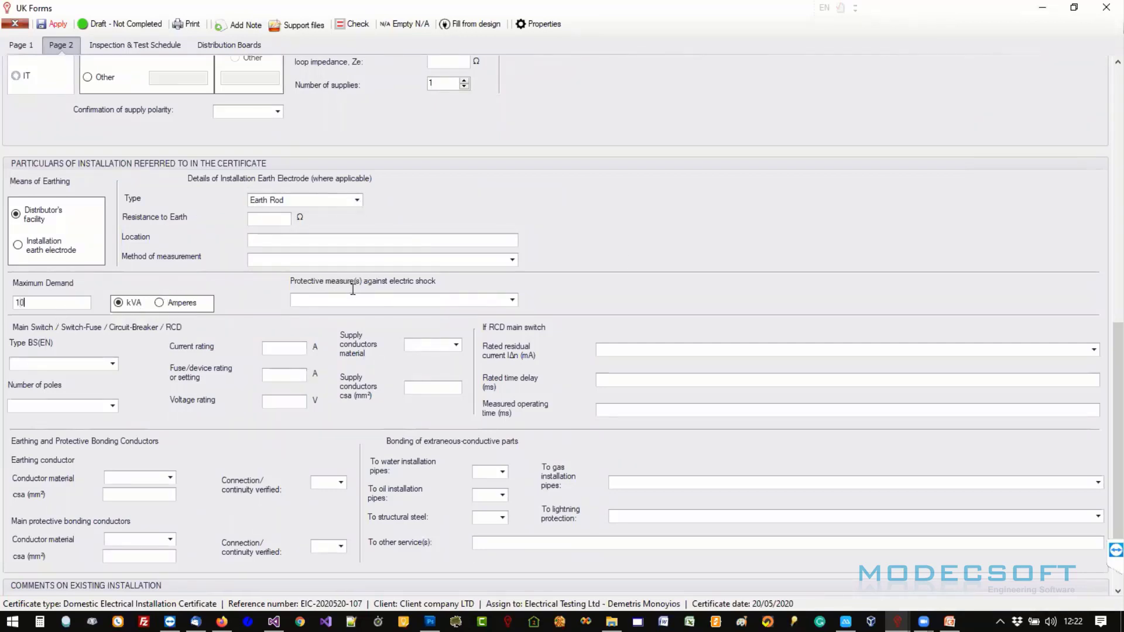
{"action": "left_click_drag", "start_coordinate": [1116, 360], "coordinate": [1099, 110]}
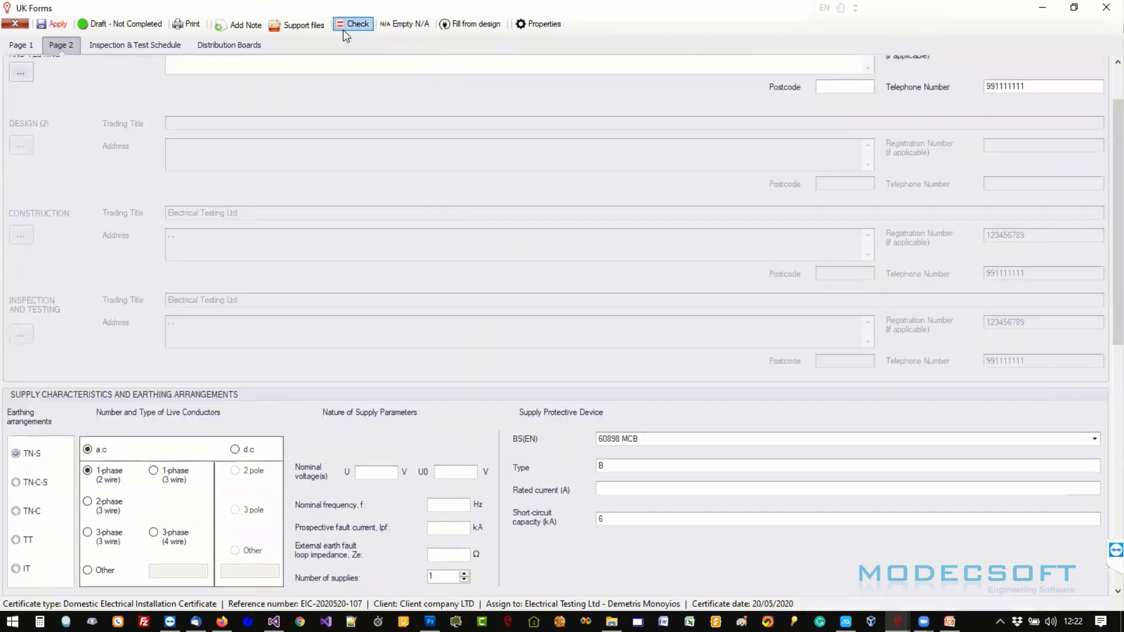
- Run Check to flag Page 2's missing entries such as postcodes, nominal voltages and rated current
{"action": "left_click", "coordinate": [348, 28]}
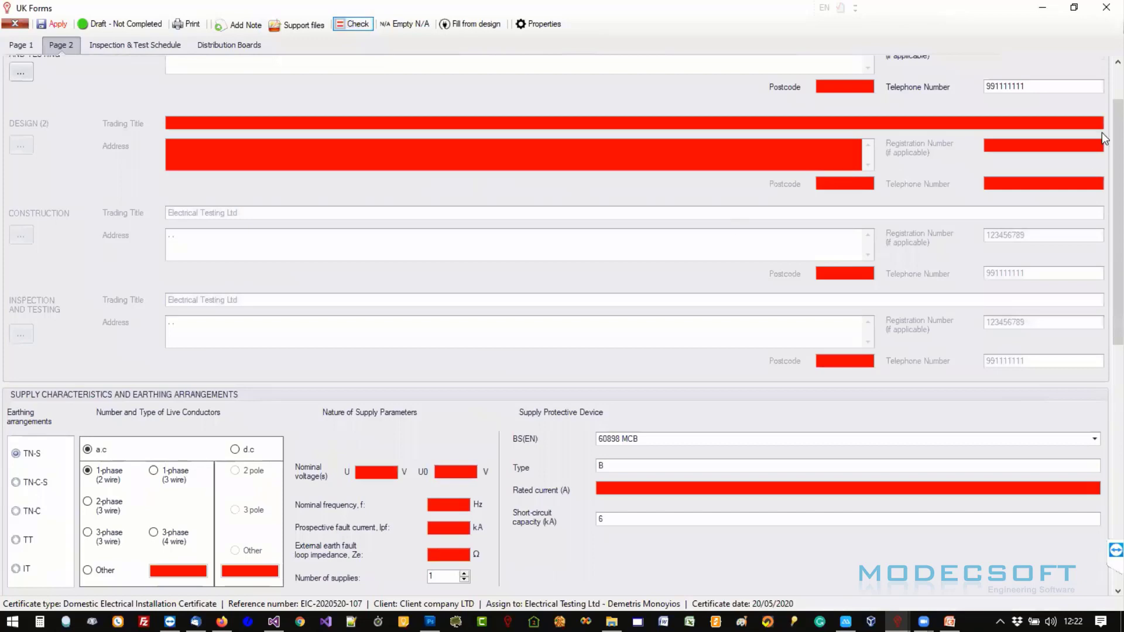
{"action": "mouse_move", "coordinate": [1106, 133]}
{"action": "left_mouse_down"}
{"action": "mouse_move", "coordinate": [1105, 391]}
{"action": "mouse_move", "coordinate": [1105, 126]}
{"action": "left_mouse_up"}
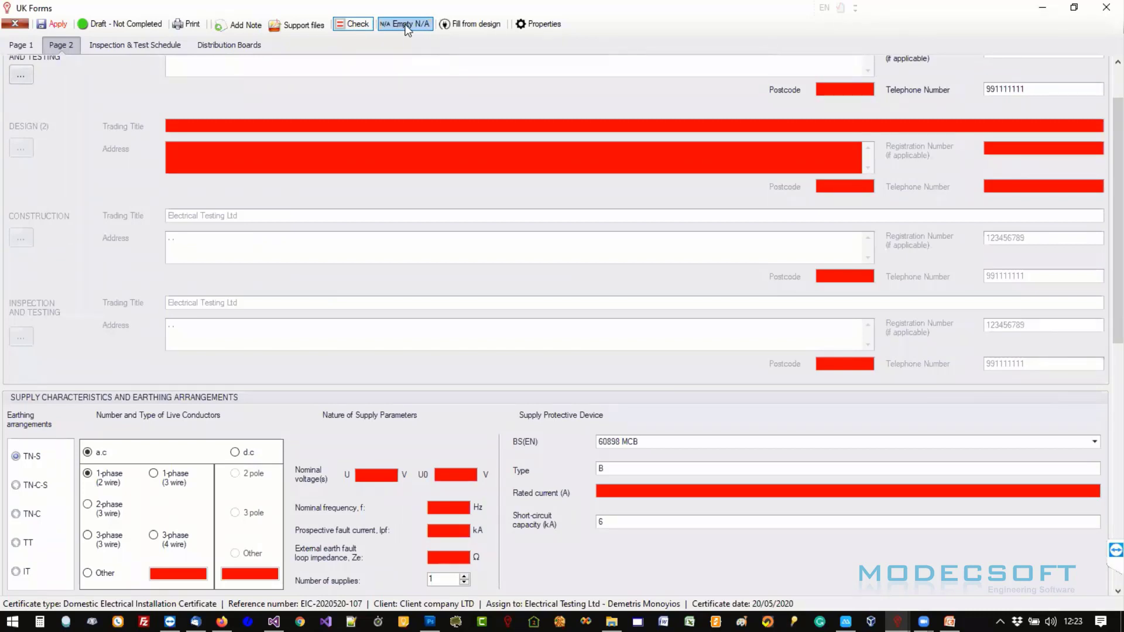
- Fill every empty Page 2 field with N/A
{"action": "left_click", "coordinate": [408, 23]}
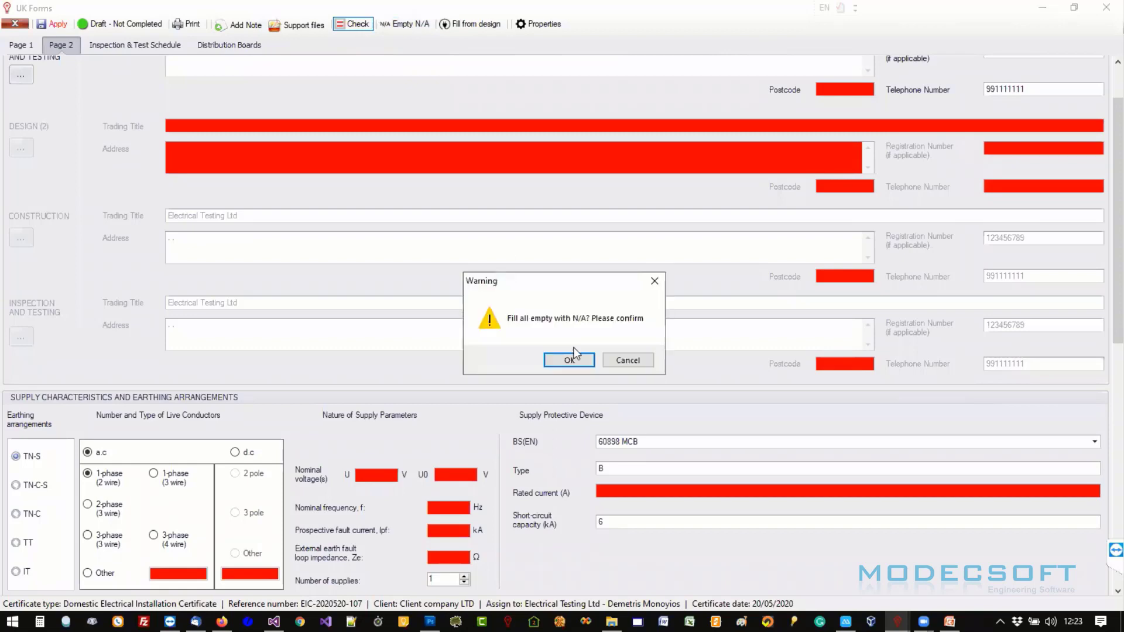
{"action": "left_click", "coordinate": [570, 359]}
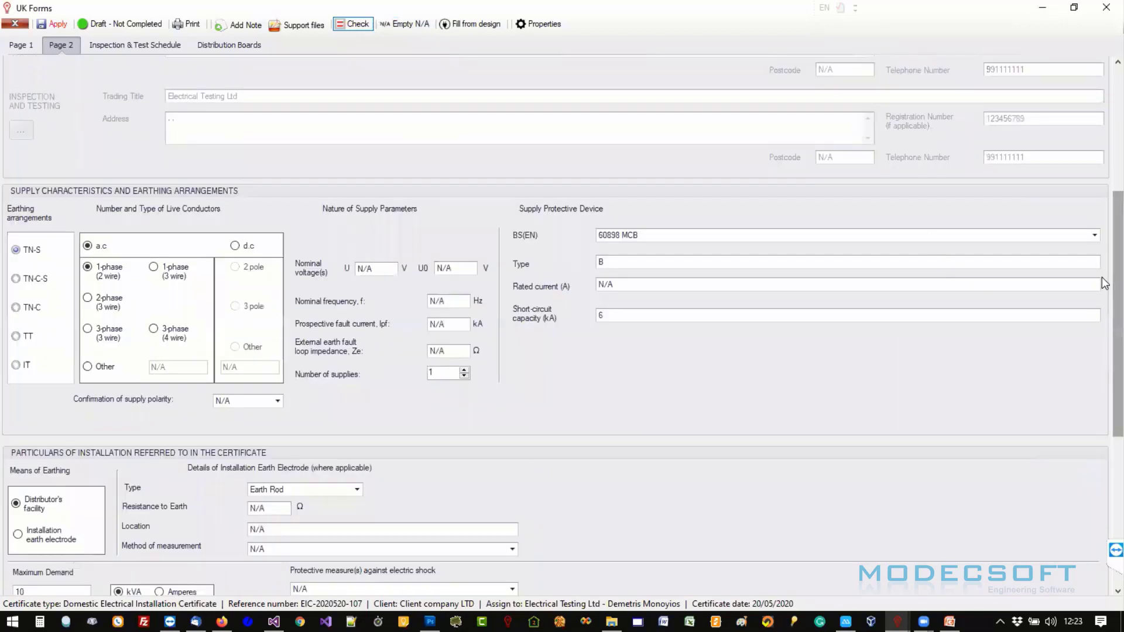
{"action": "left_click_drag", "start_coordinate": [1115, 283], "coordinate": [1097, 156]}
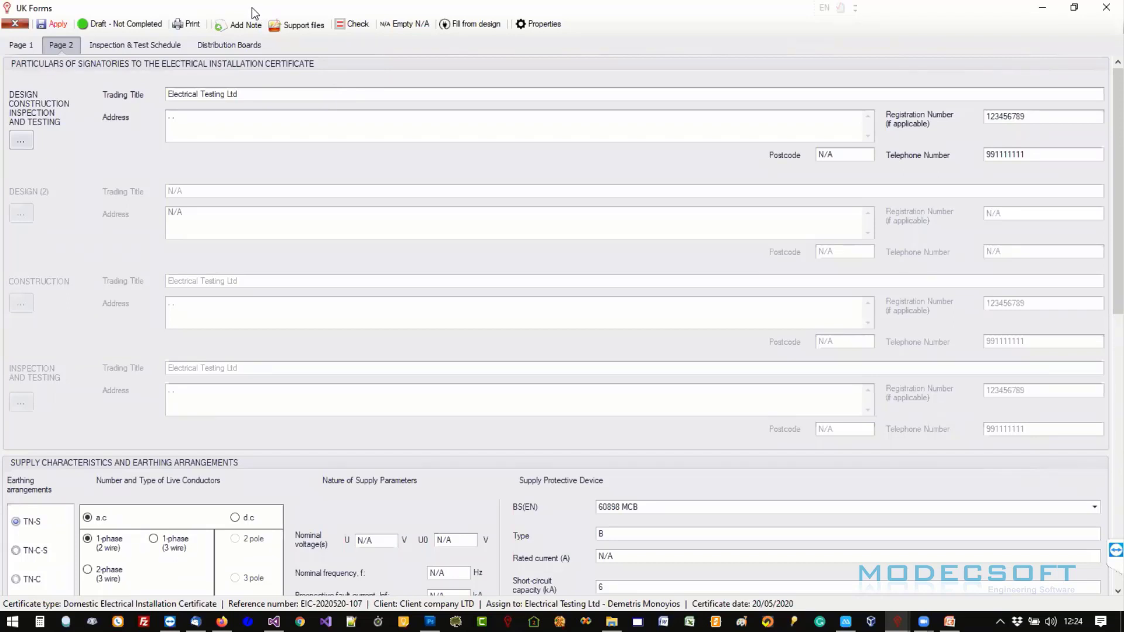
- Restore and re-maximize the certificate window, then bring up the Inspection & Test Schedule checklist
{"action": "left_click_drag", "start_coordinate": [252, 7], "coordinate": [410, 59]}
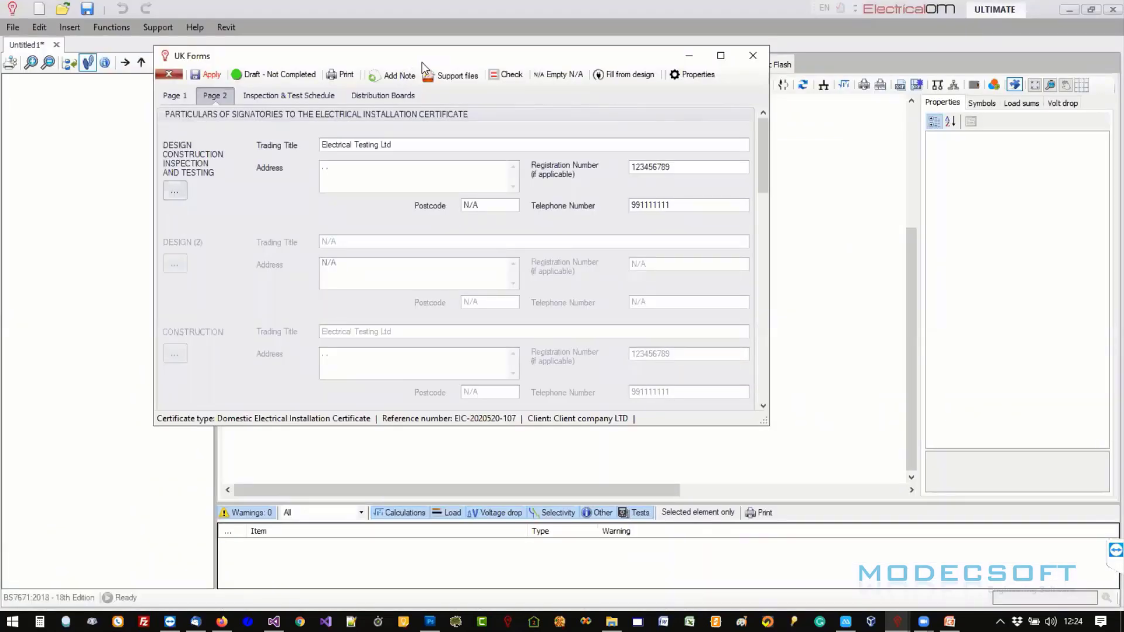
{"action": "left_click", "coordinate": [721, 57]}
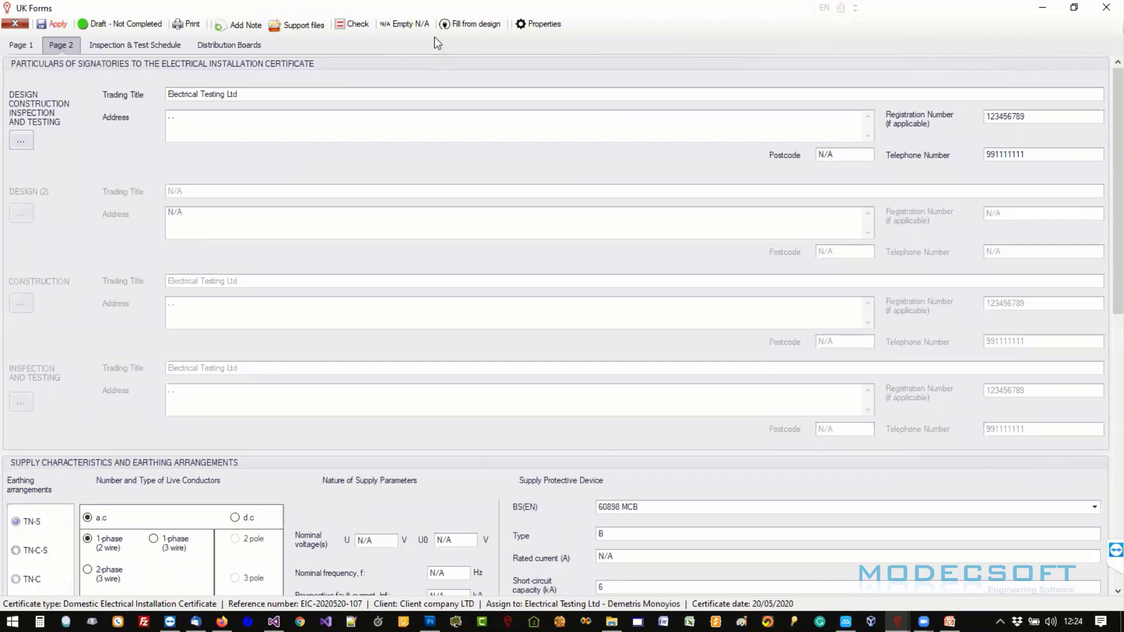
{"action": "left_click", "coordinate": [148, 49]}
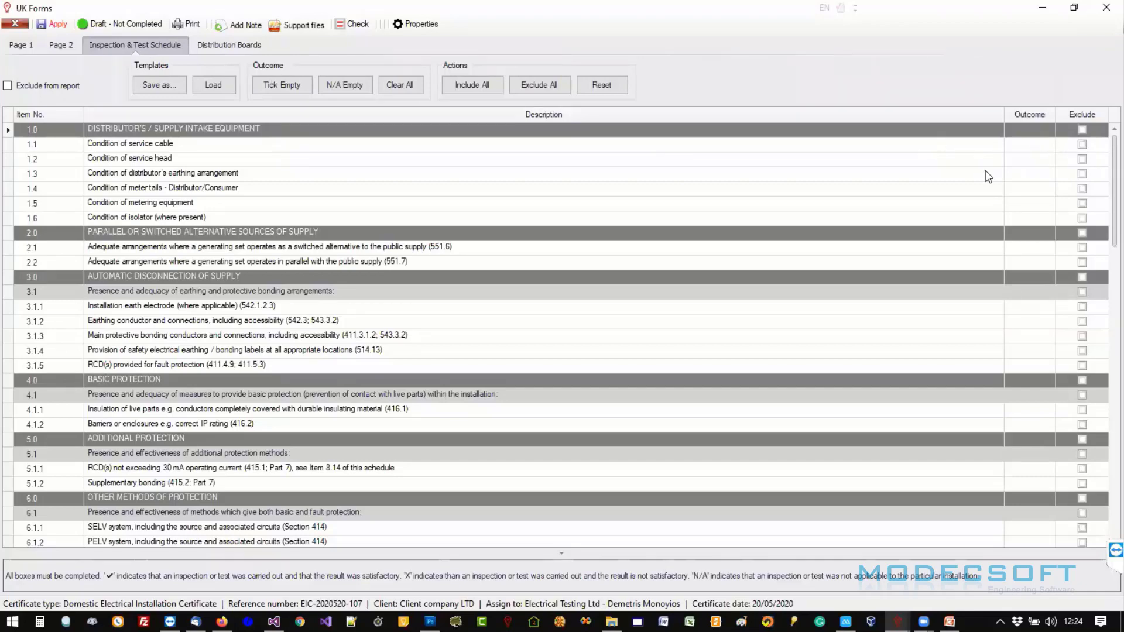
- Tick supply intake items 1.1–1.6 under section 1.0 as satisfactory
{"action": "left_click", "coordinate": [1049, 144]}
{"action": "left_click", "coordinate": [1049, 163]}
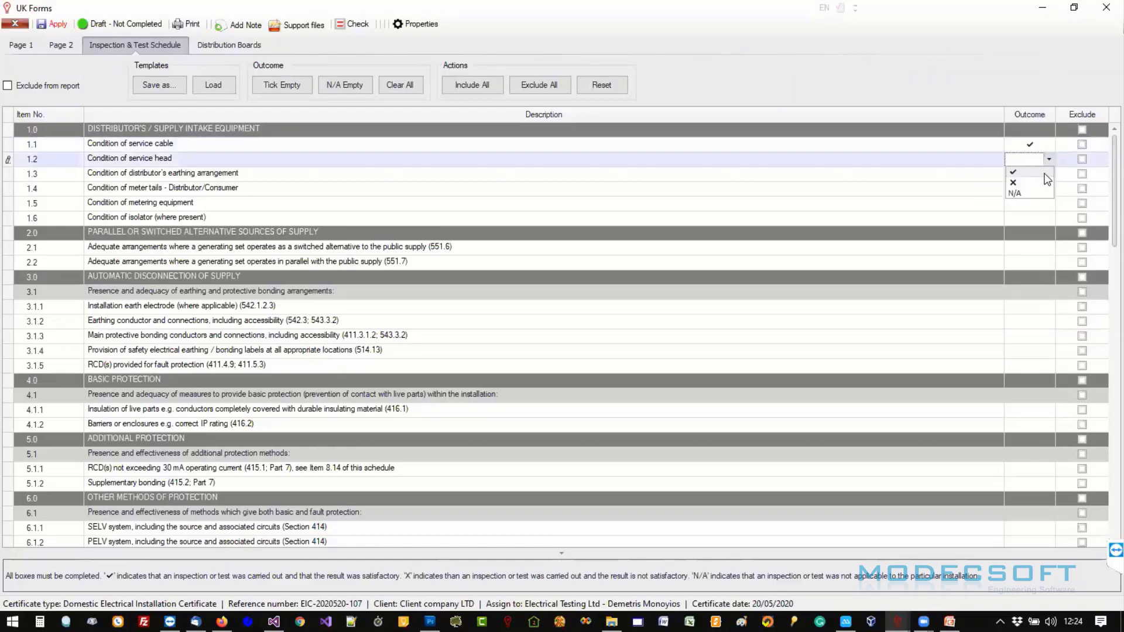
{"action": "left_click", "coordinate": [1044, 173]}
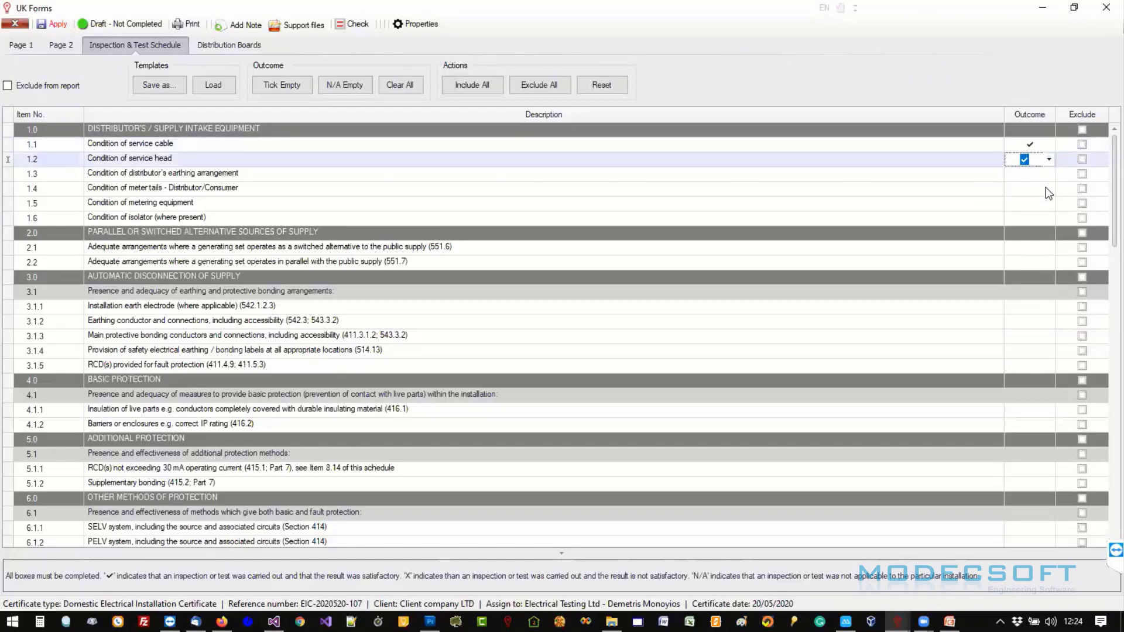
{"action": "left_click", "coordinate": [1050, 130]}
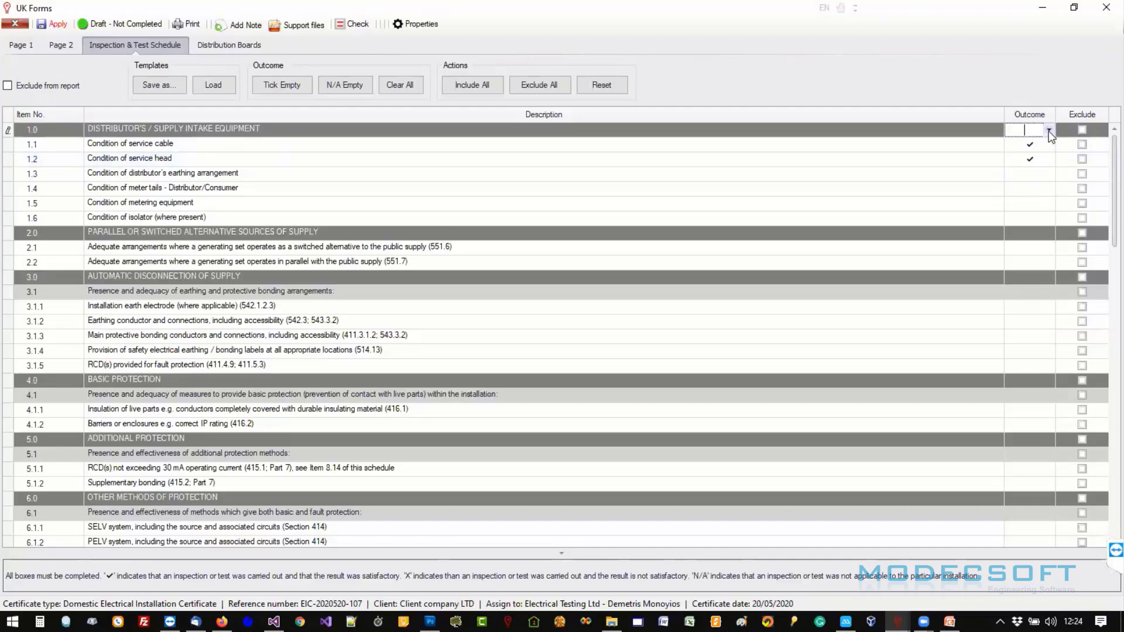
{"action": "left_click", "coordinate": [1050, 130]}
{"action": "left_click", "coordinate": [1028, 142]}
{"action": "left_click", "coordinate": [1037, 171]}
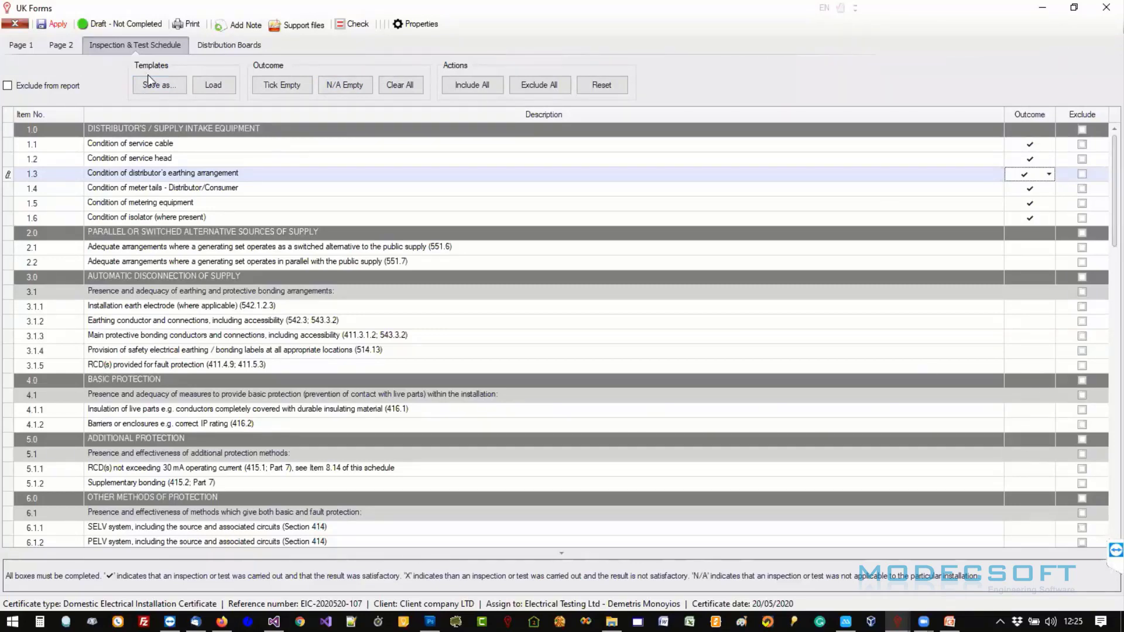
- Mark all remaining unanswered schedule outcomes as N/A
{"action": "left_click", "coordinate": [1036, 247]}
{"action": "left_click", "coordinate": [345, 85]}
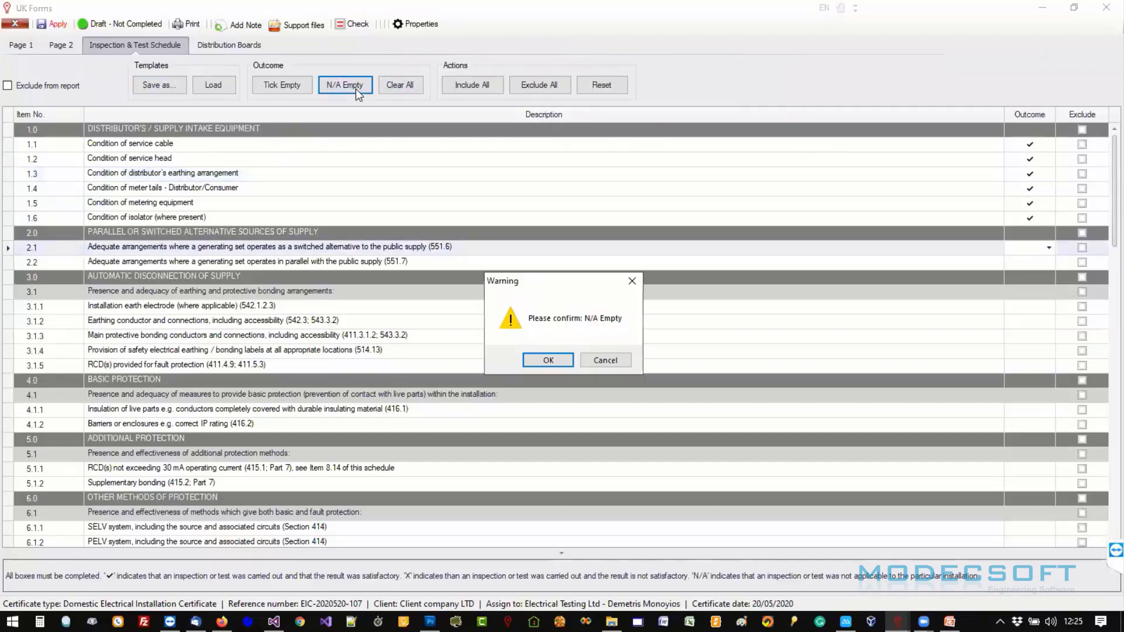
{"action": "left_click", "coordinate": [548, 360]}
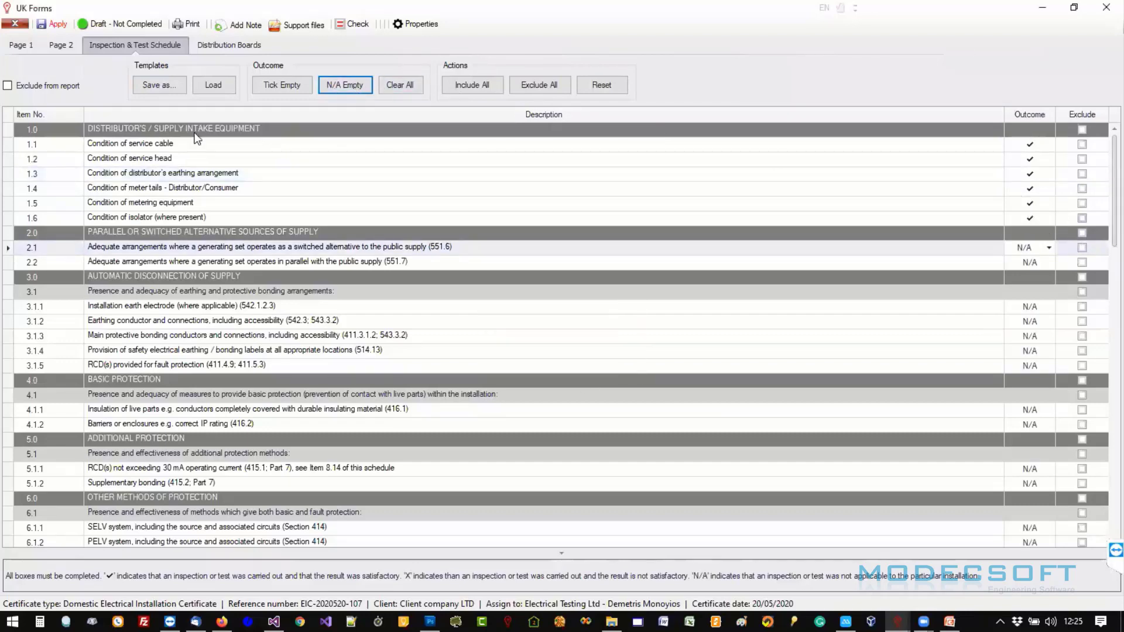
{"action": "left_click", "coordinate": [984, 251]}
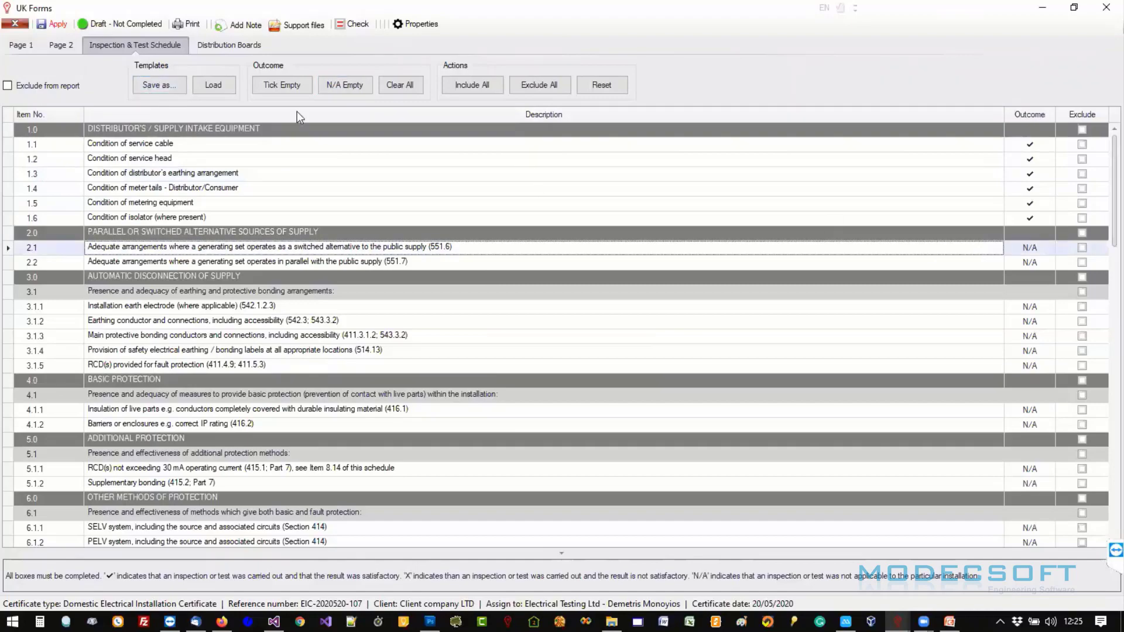
{"action": "left_click", "coordinate": [155, 84]}
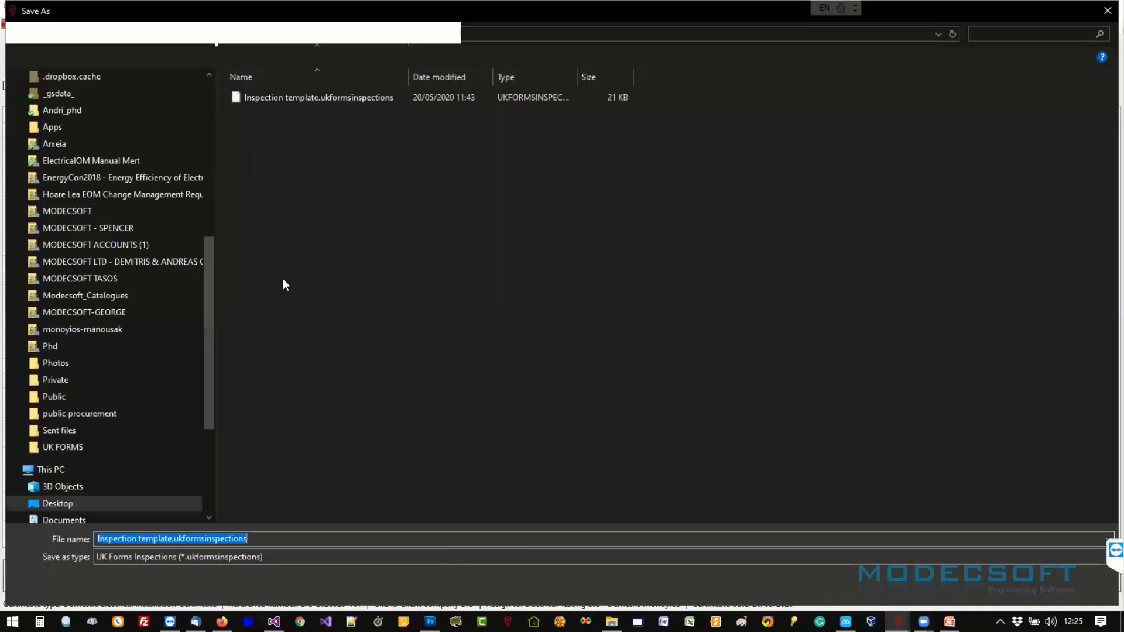
- Save the inspection outcomes as a new template under a renamed file name
{"action": "left_click", "coordinate": [214, 538]}
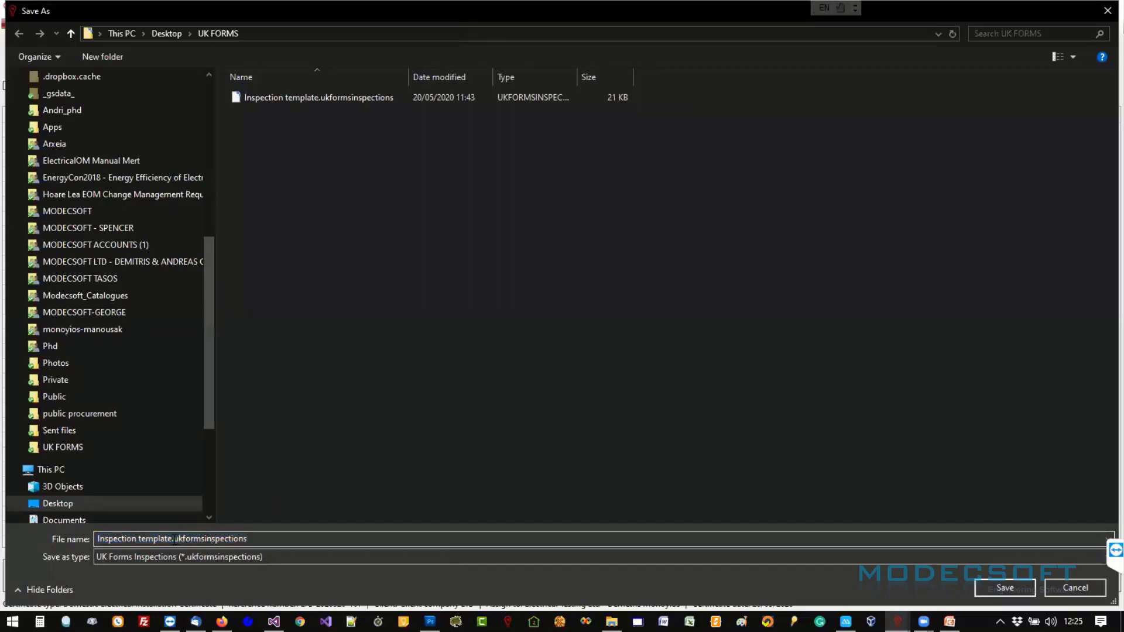
{"action": "left_click_drag", "start_coordinate": [172, 539], "coordinate": [94, 546]}
{"action": "type", "text": "demetris"}
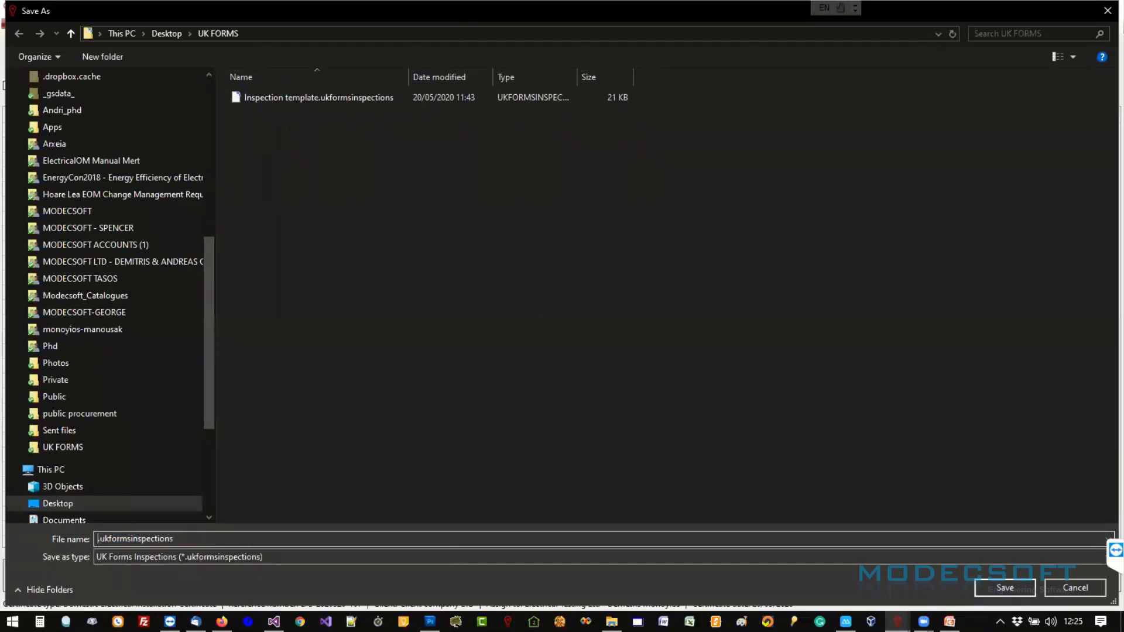
{"action": "key", "text": "Return"}
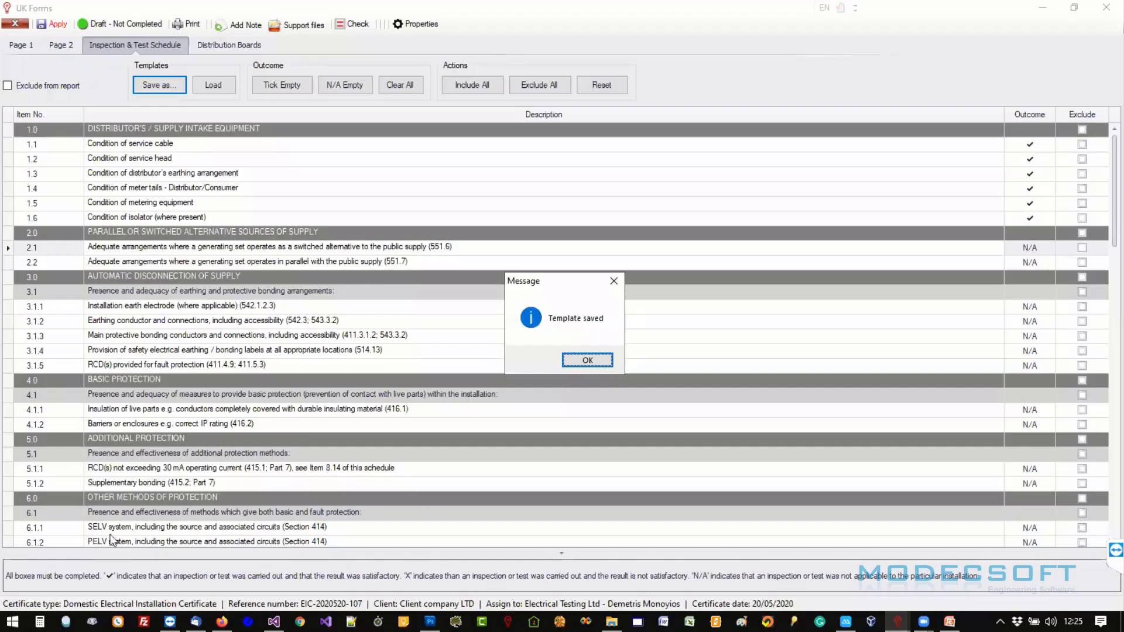
{"action": "left_click", "coordinate": [581, 360]}
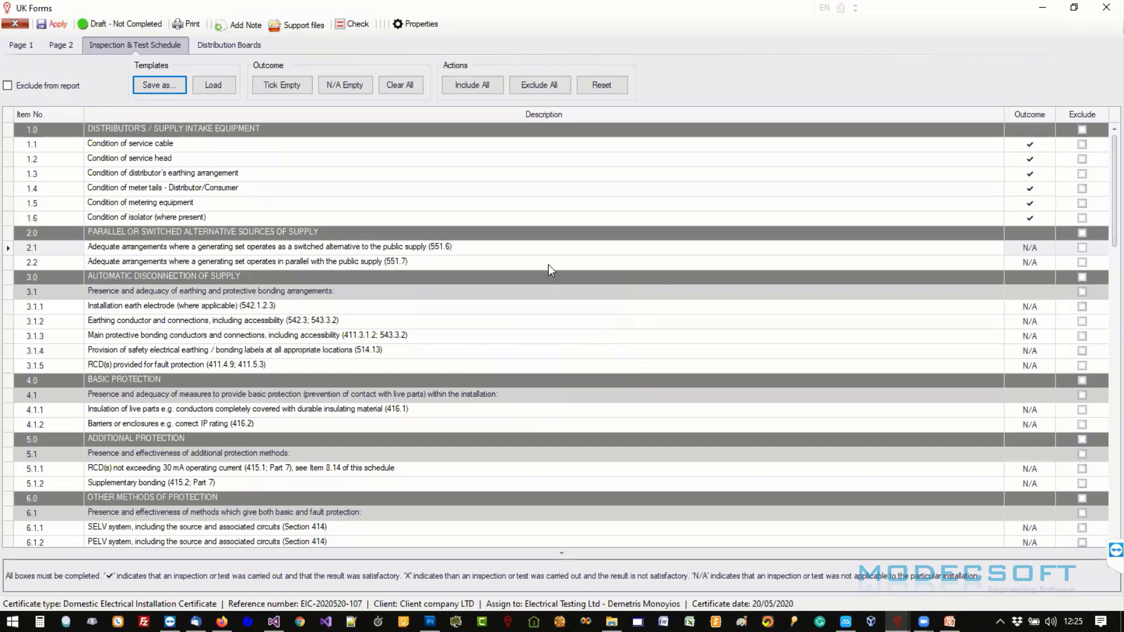
- Reset the schedule, discarding all outcome and exclude information
{"action": "left_click", "coordinate": [601, 87]}
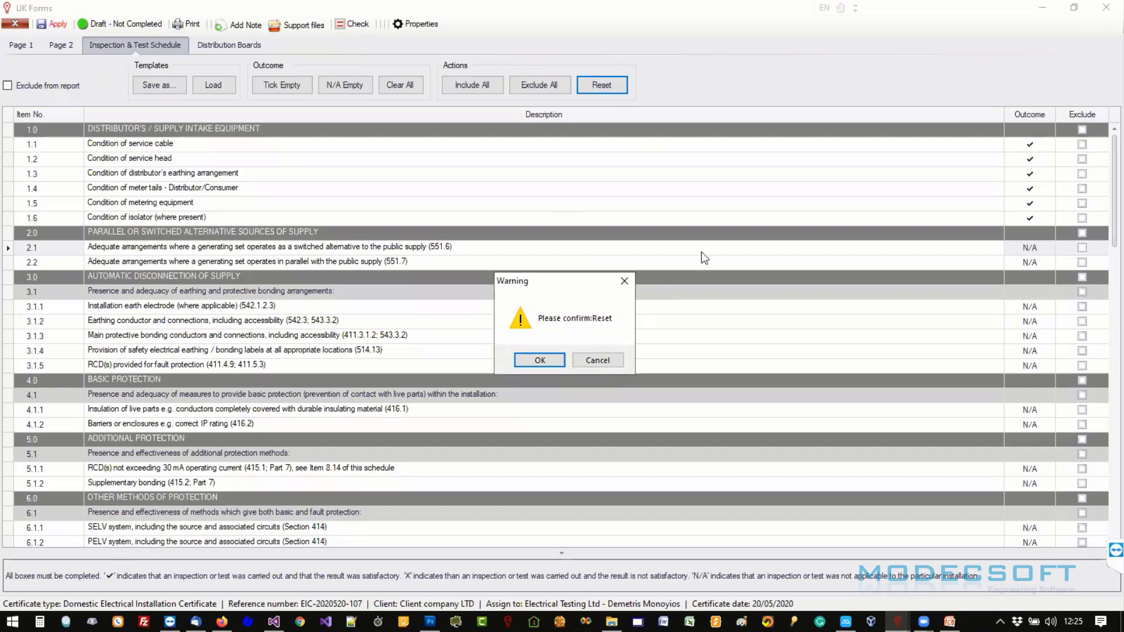
{"action": "left_click", "coordinate": [540, 360]}
{"action": "left_click", "coordinate": [572, 362]}
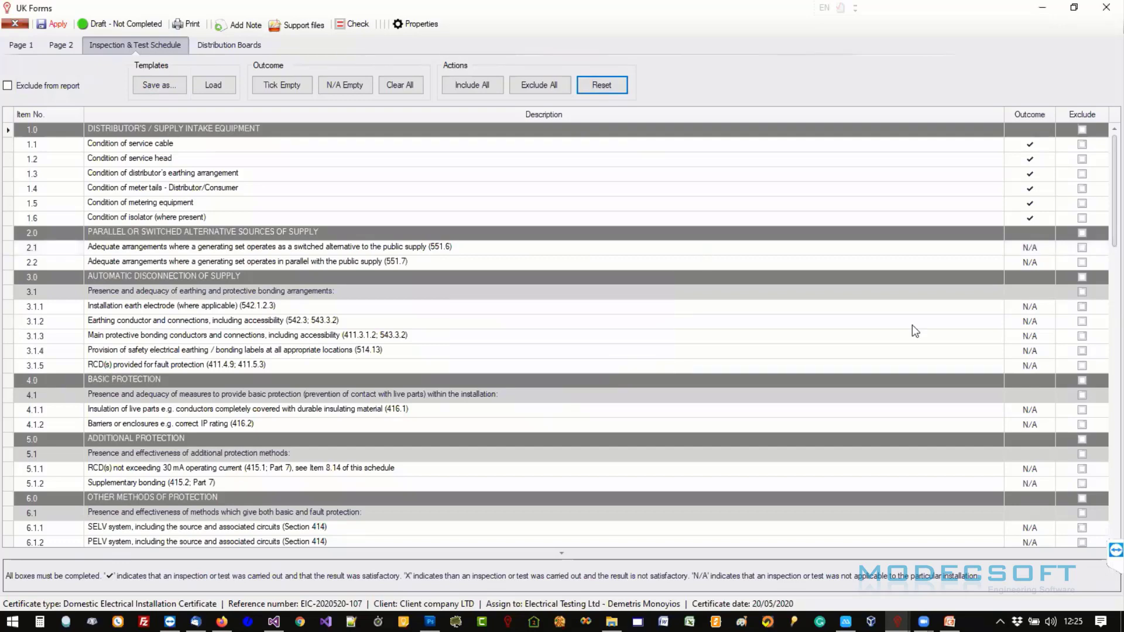
{"action": "left_click", "coordinate": [595, 87]}
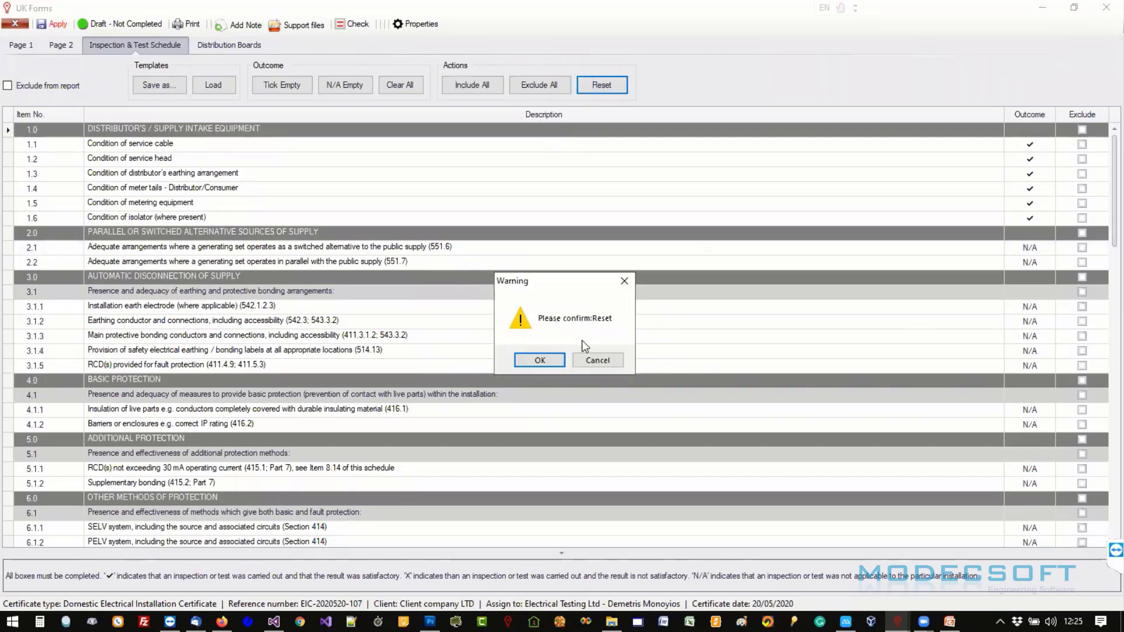
{"action": "left_click", "coordinate": [541, 358]}
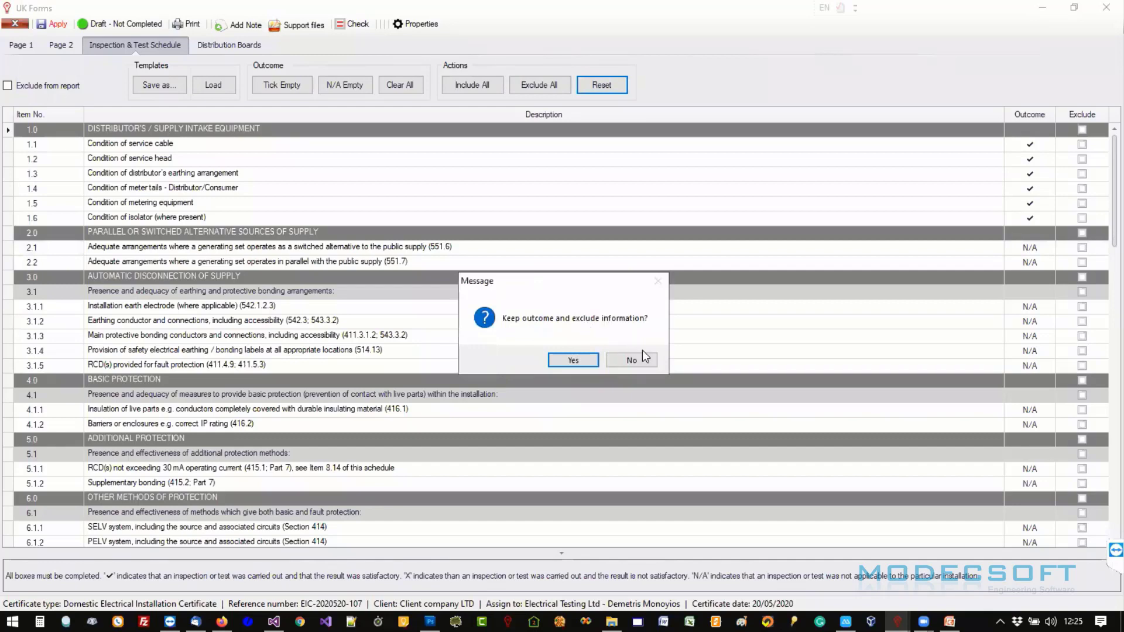
{"action": "left_click", "coordinate": [640, 358]}
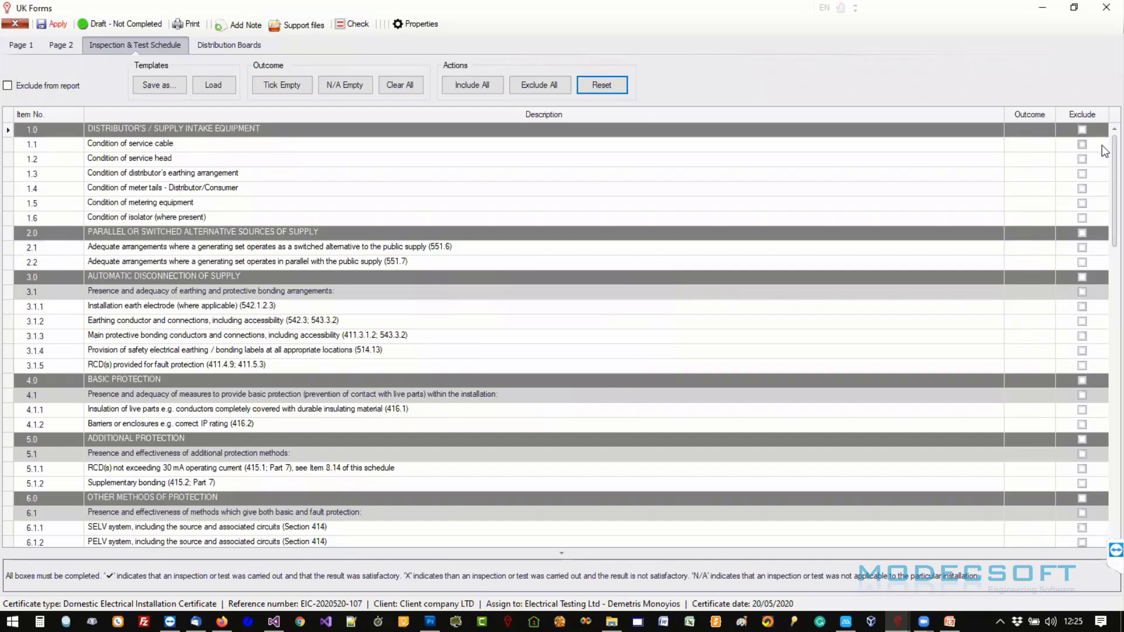
- Reload the newly saved template to restore the ticks and N/A outcomes
{"action": "left_click_drag", "start_coordinate": [1114, 148], "coordinate": [1082, 120]}
{"action": "left_click", "coordinate": [204, 89]}
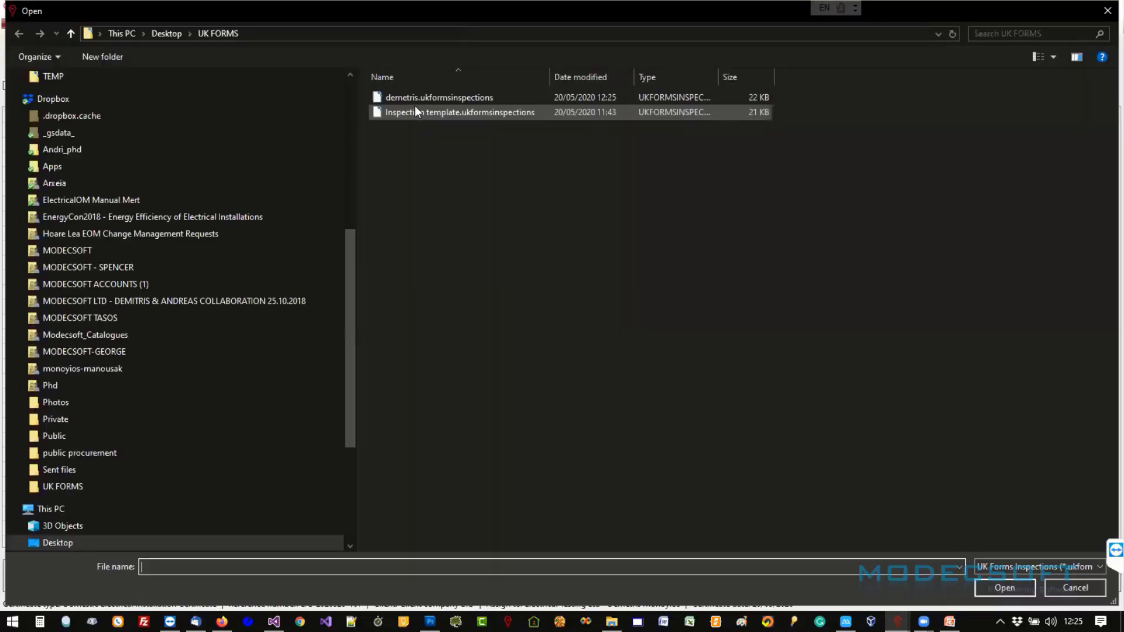
{"action": "double_click", "coordinate": [426, 100]}
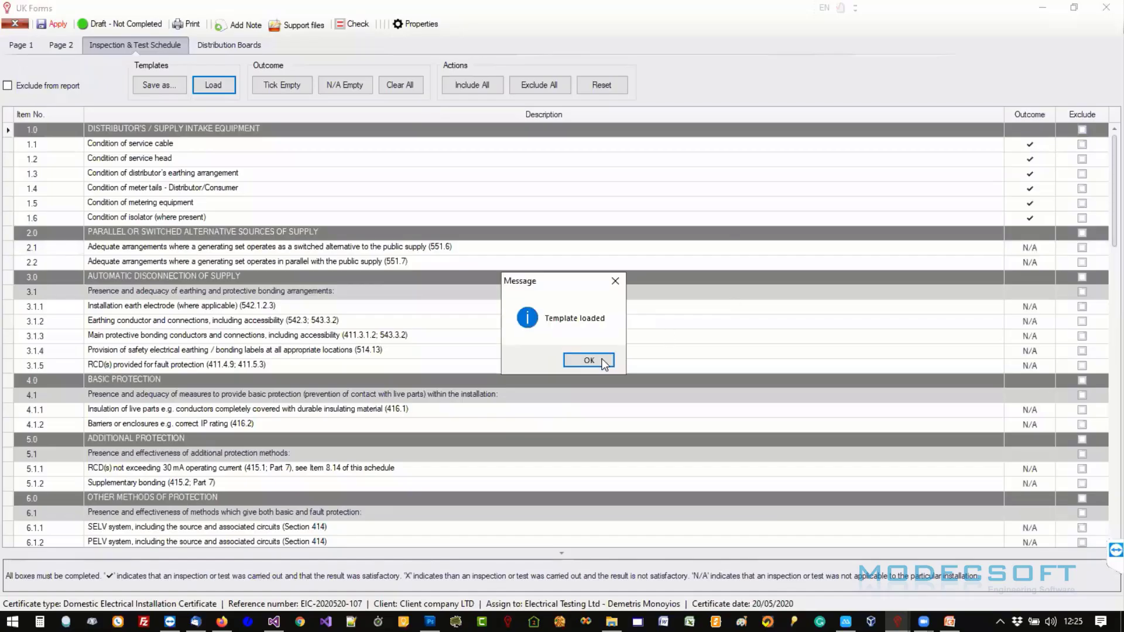
{"action": "left_click", "coordinate": [583, 361]}
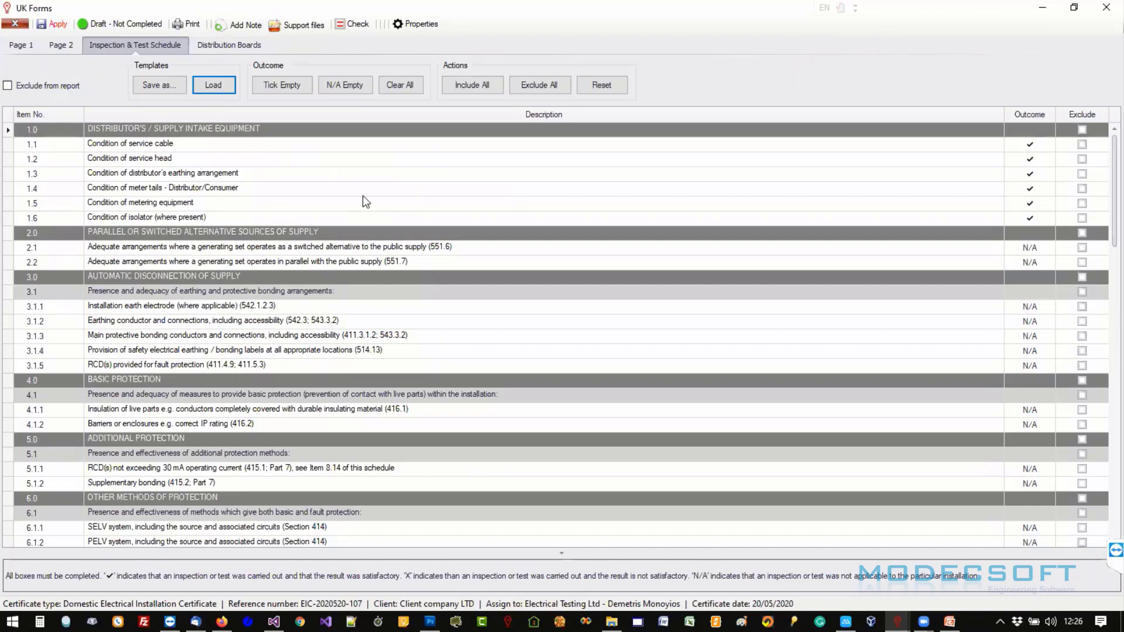
- Show the Distribution Boards circuit table and maximize the UK Forms window
{"action": "left_click", "coordinate": [212, 48]}
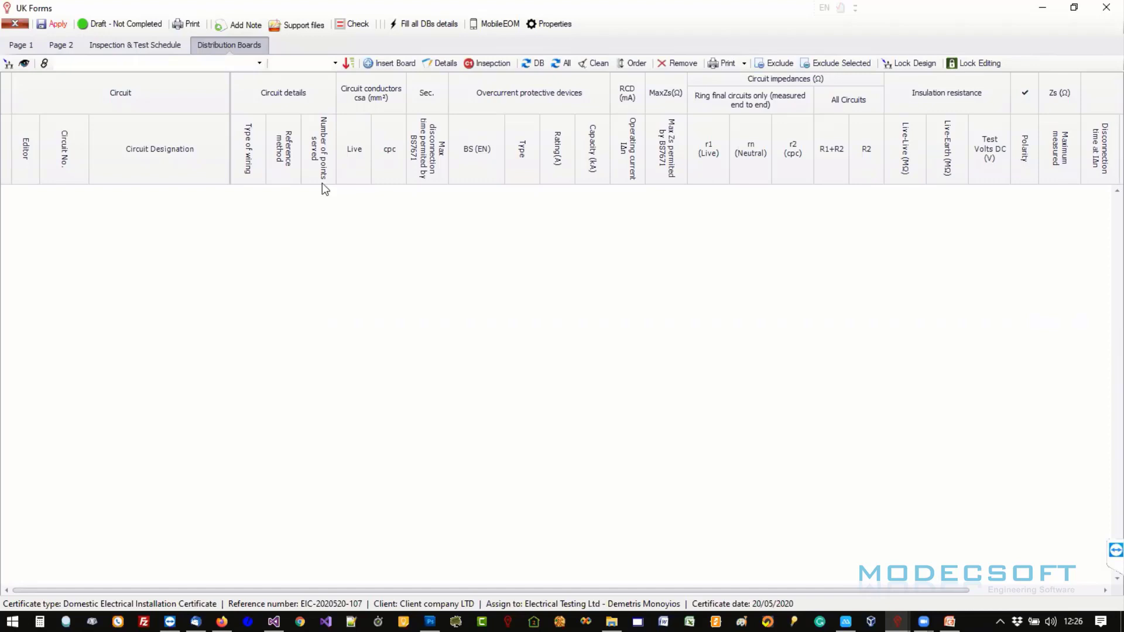
{"action": "left_click", "coordinate": [199, 64]}
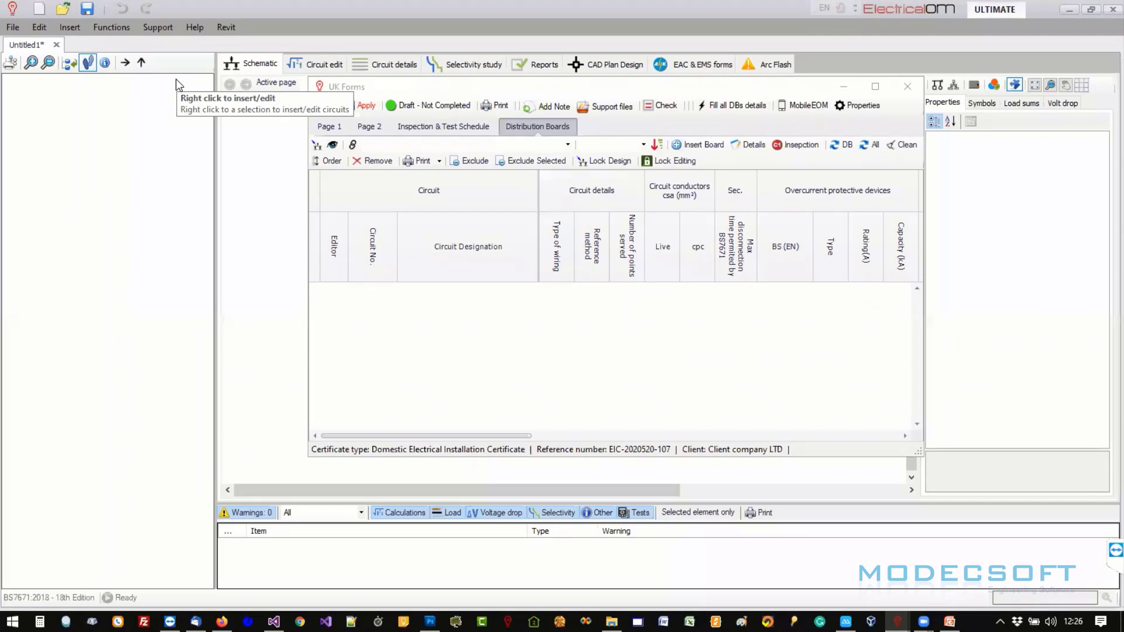
{"action": "double_click", "coordinate": [754, 92]}
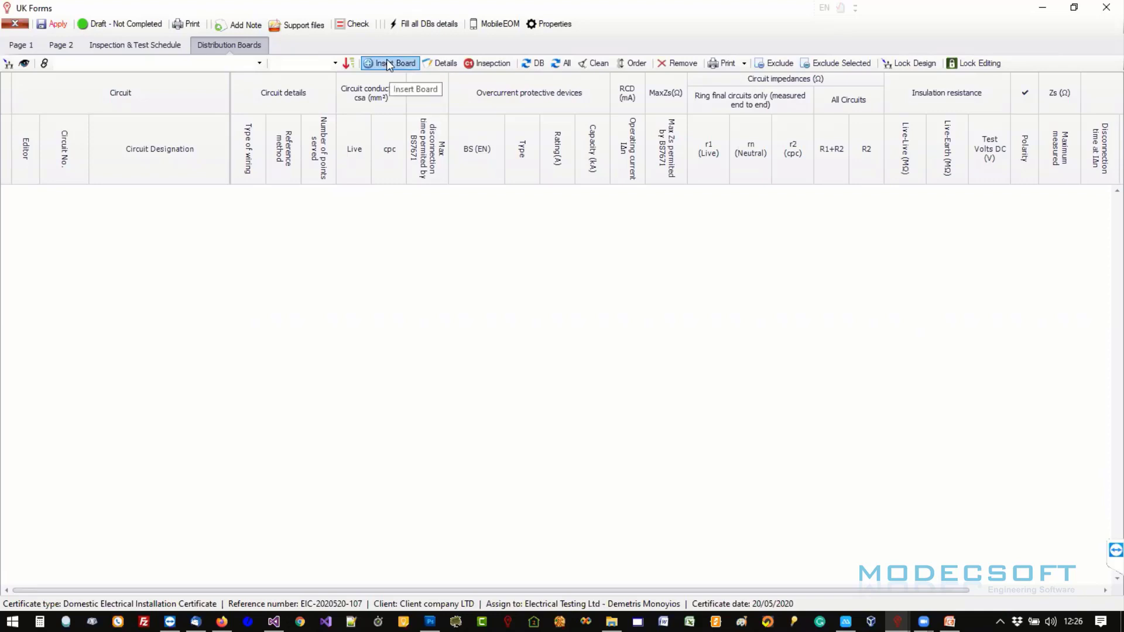
- Start a blank board in Insert DB and name it DB1
{"action": "left_click", "coordinate": [388, 64]}
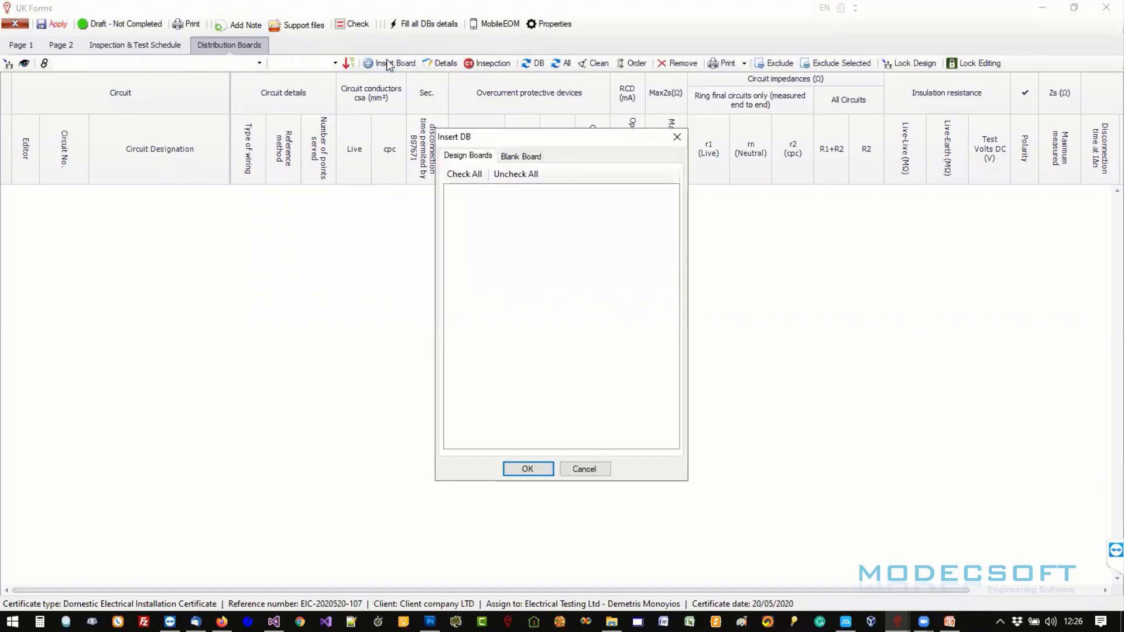
{"action": "left_click", "coordinate": [507, 158]}
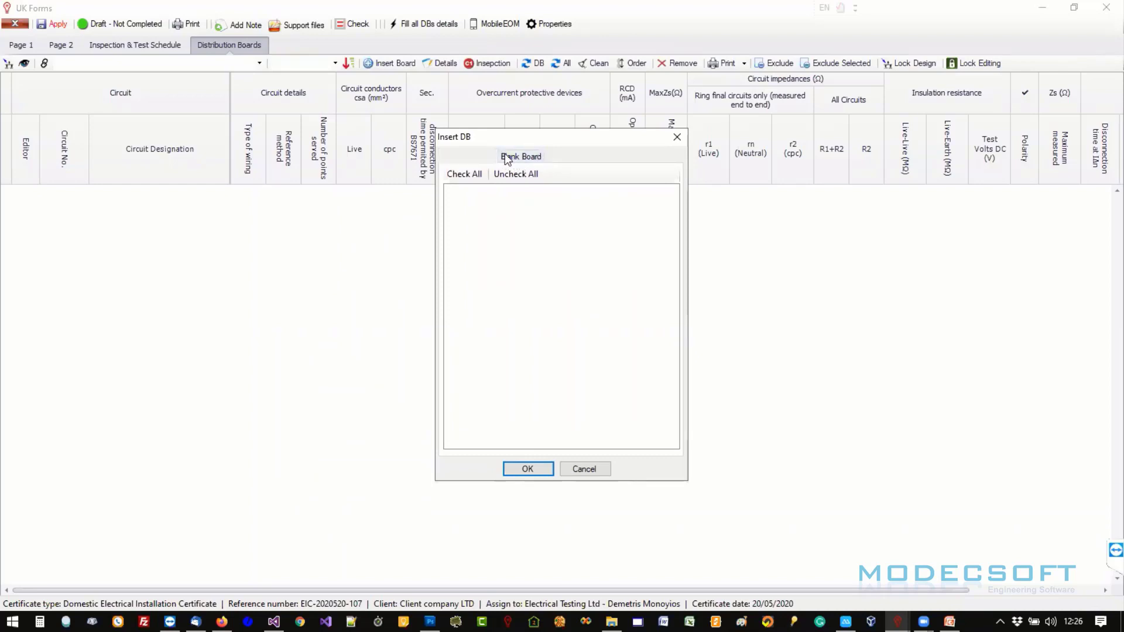
{"action": "left_click", "coordinate": [484, 158]}
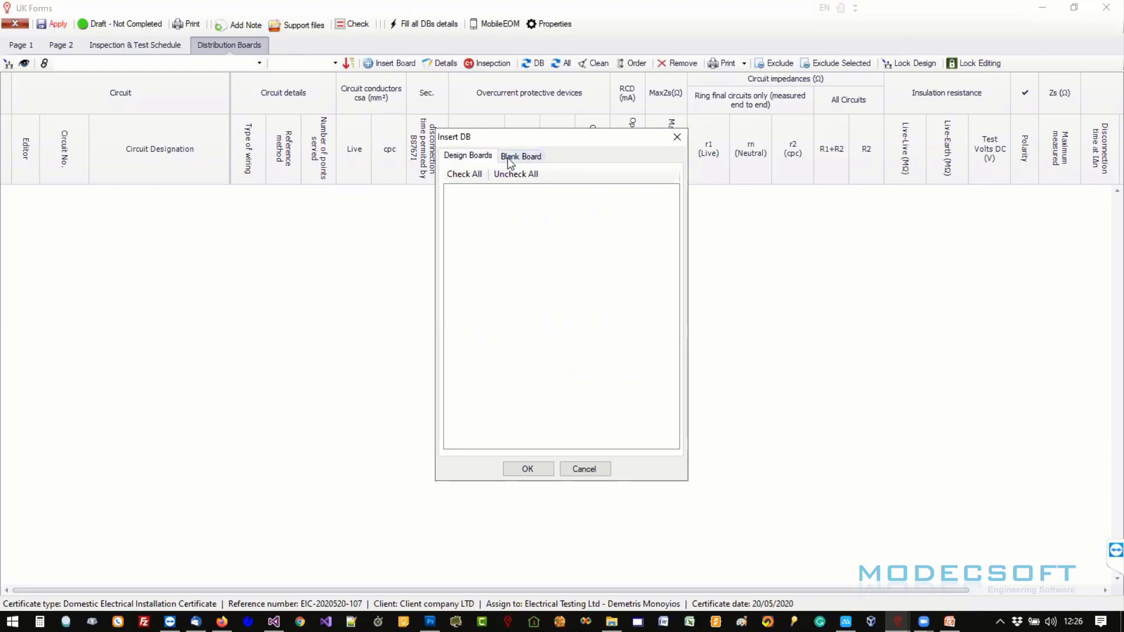
{"action": "left_click", "coordinate": [508, 157]}
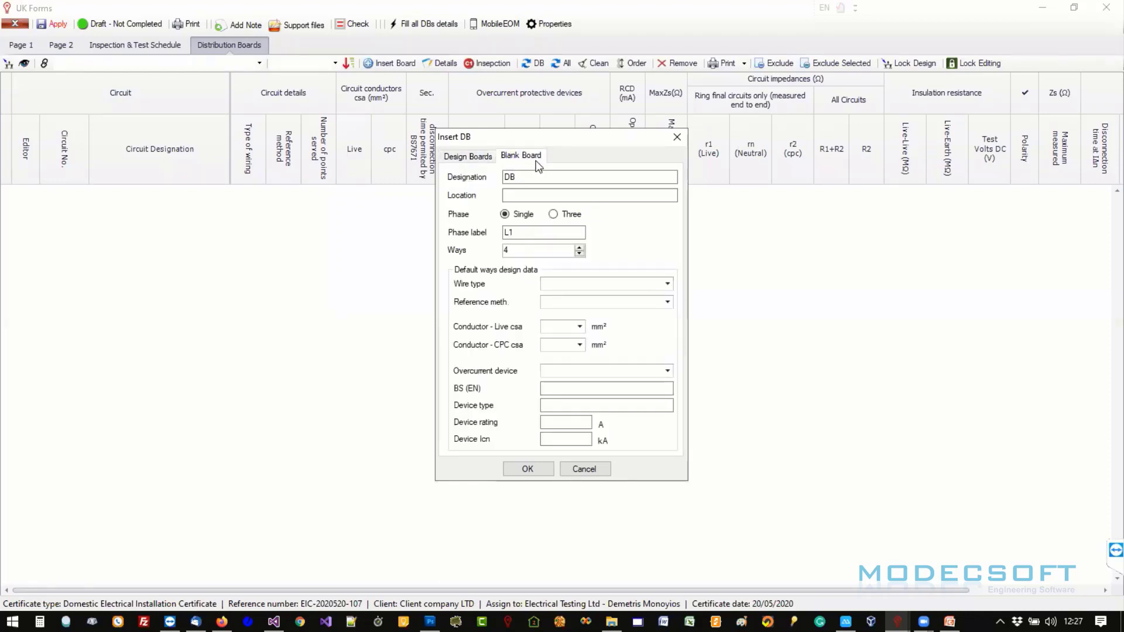
{"action": "left_click", "coordinate": [534, 176]}
{"action": "type", "text": "1"}
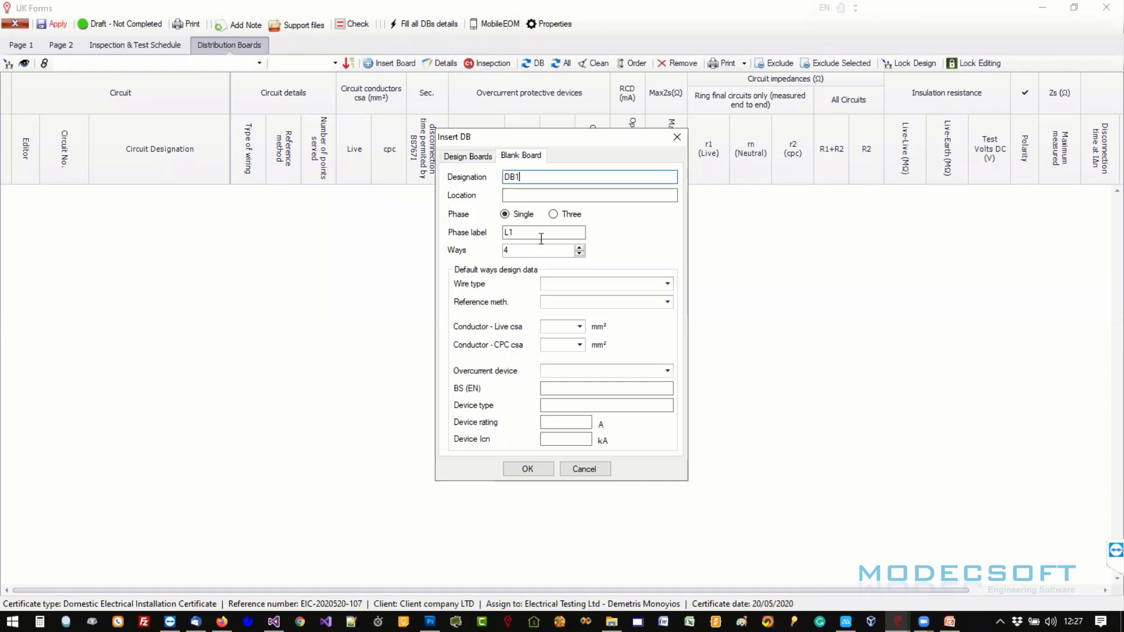
- Give DB1 10 ways, A – PVC/PVC wiring, reference method B and 1.5 mm² live conductors
{"action": "left_click", "coordinate": [579, 254]}
{"action": "left_click", "coordinate": [578, 254]}
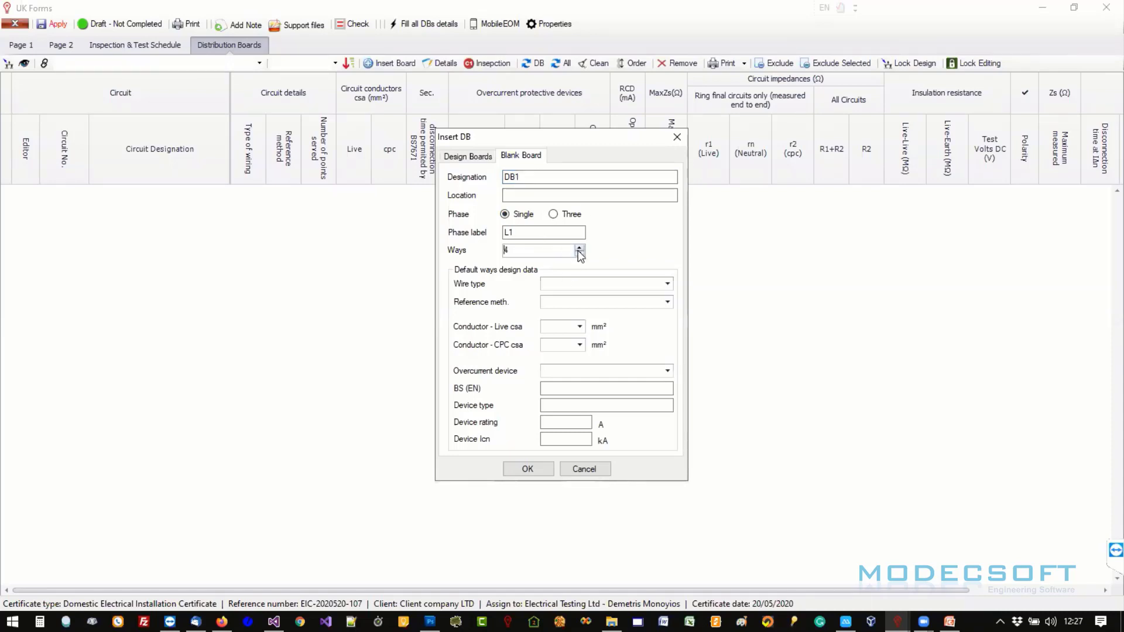
{"action": "left_click", "coordinate": [579, 248]}
{"action": "left_click", "coordinate": [667, 283]}
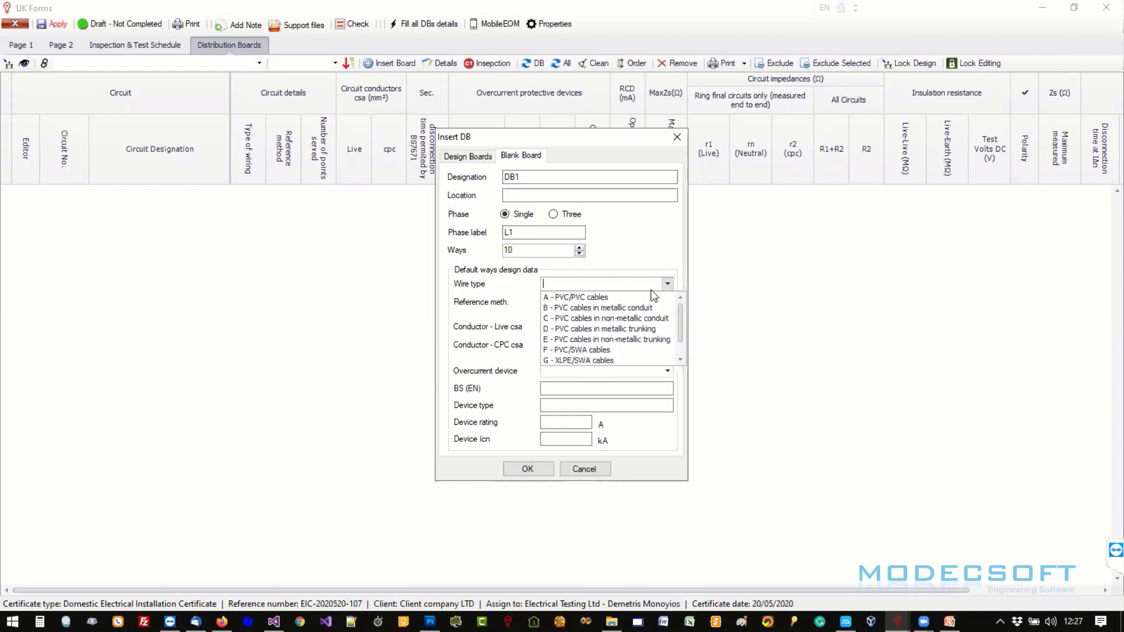
{"action": "left_click", "coordinate": [654, 293]}
{"action": "left_click", "coordinate": [668, 302]}
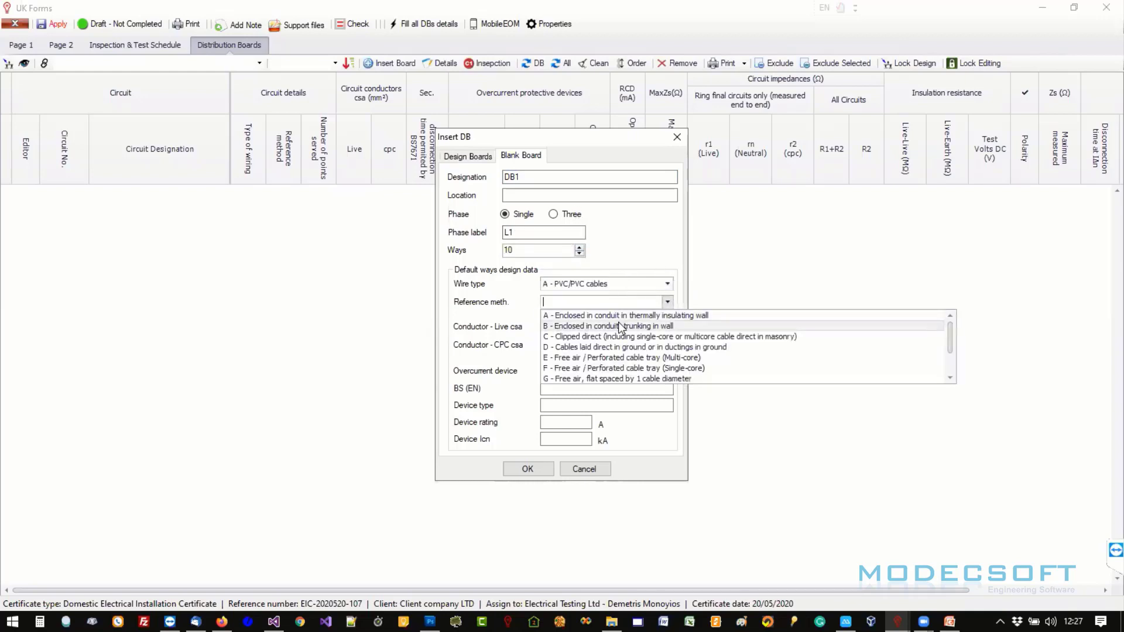
{"action": "left_click", "coordinate": [620, 327]}
{"action": "left_click", "coordinate": [580, 326]}
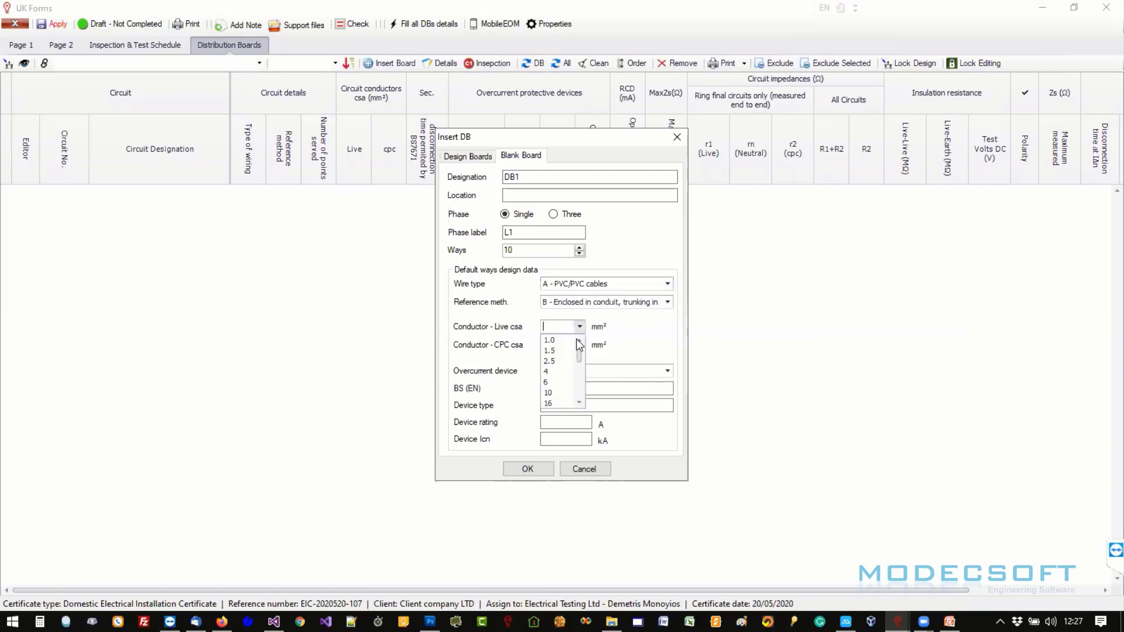
{"action": "left_click", "coordinate": [561, 351]}
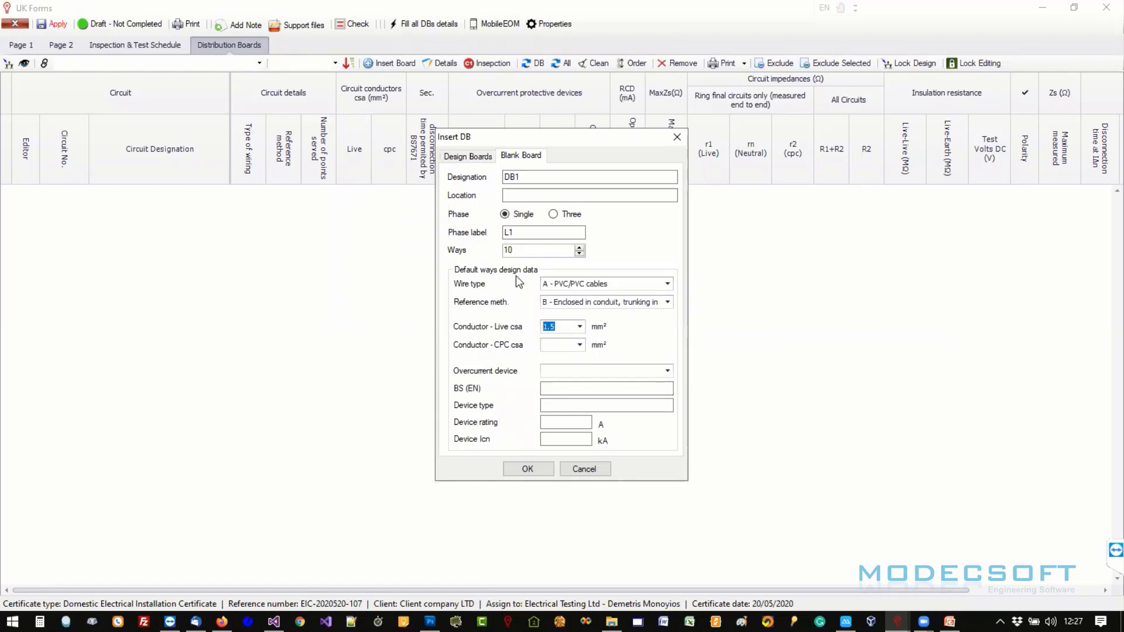
{"action": "left_click", "coordinate": [525, 470]}
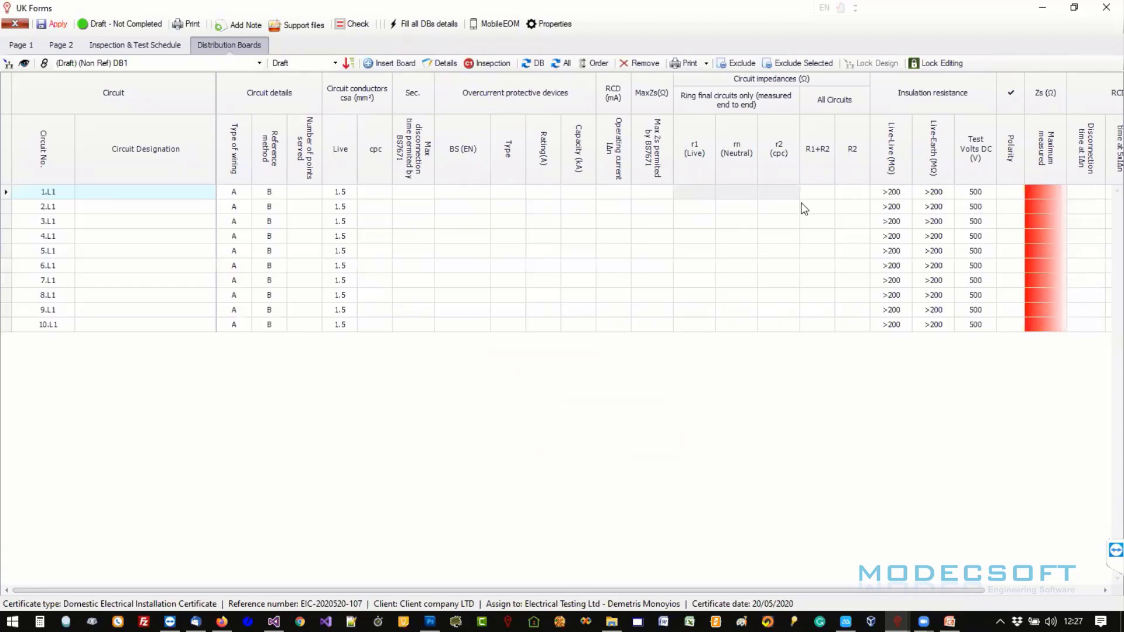
- Select board DB1, keep its status as Draft, and re-maximize the forms window
{"action": "left_click_drag", "start_coordinate": [758, 588], "coordinate": [490, 584]}
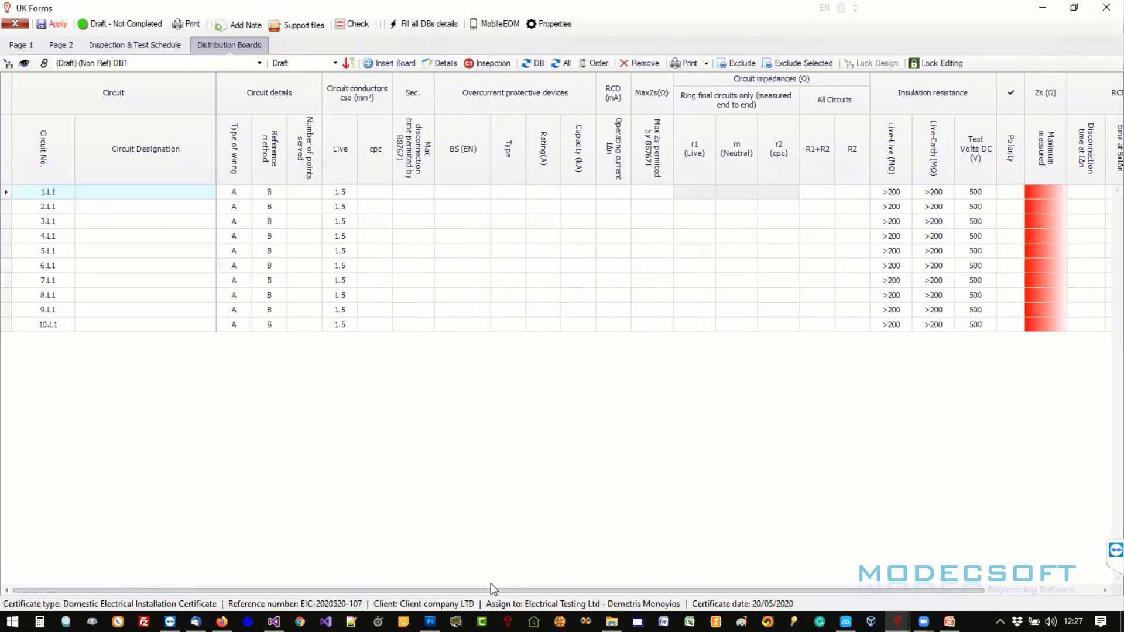
{"action": "left_click", "coordinate": [115, 69]}
{"action": "left_click", "coordinate": [90, 75]}
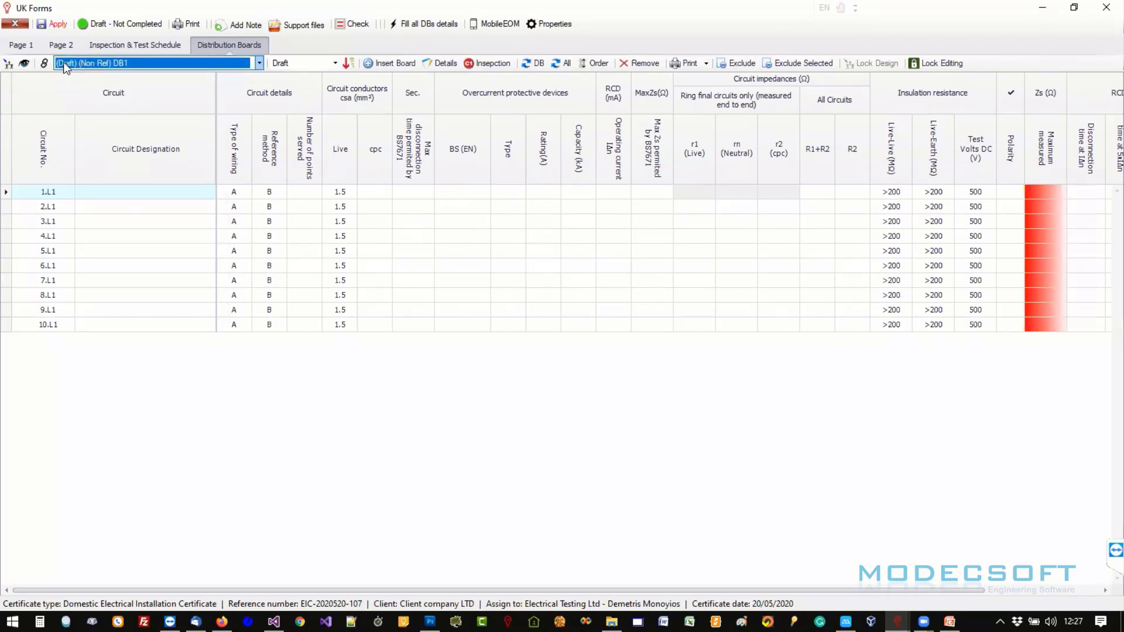
{"action": "left_click", "coordinate": [301, 62]}
{"action": "left_click", "coordinate": [301, 62]}
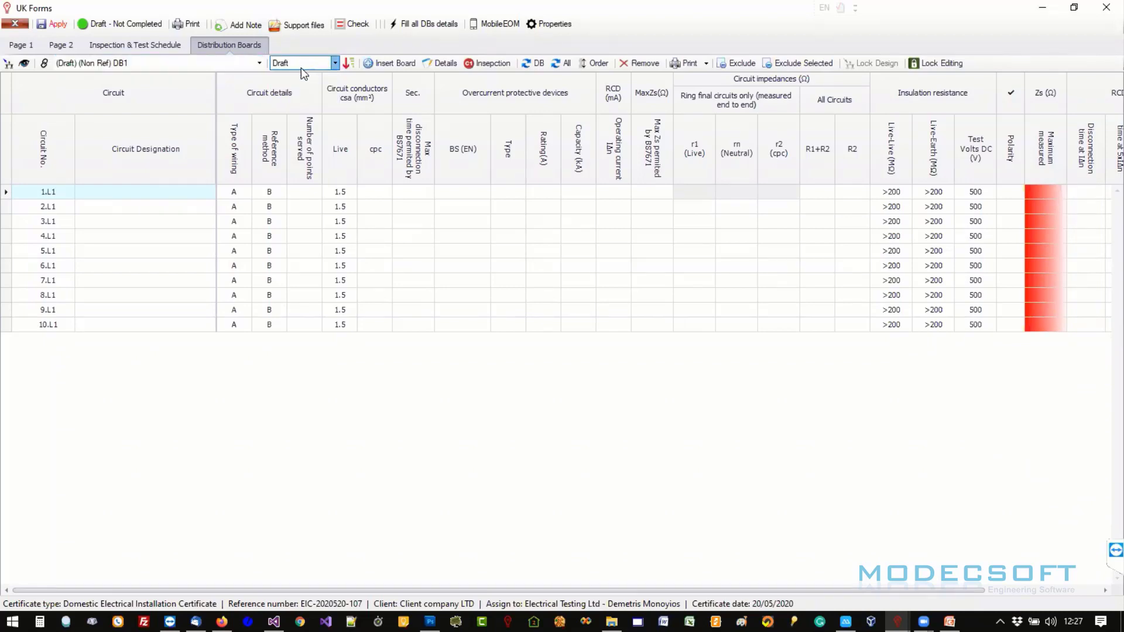
{"action": "left_click", "coordinate": [301, 67]}
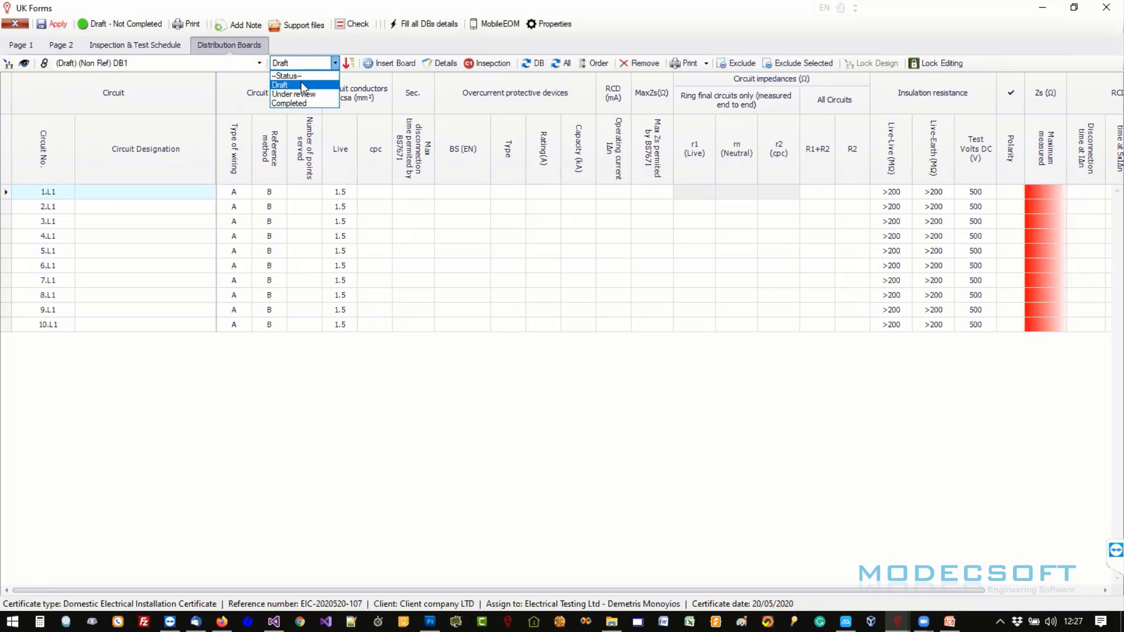
{"action": "left_click", "coordinate": [302, 85]}
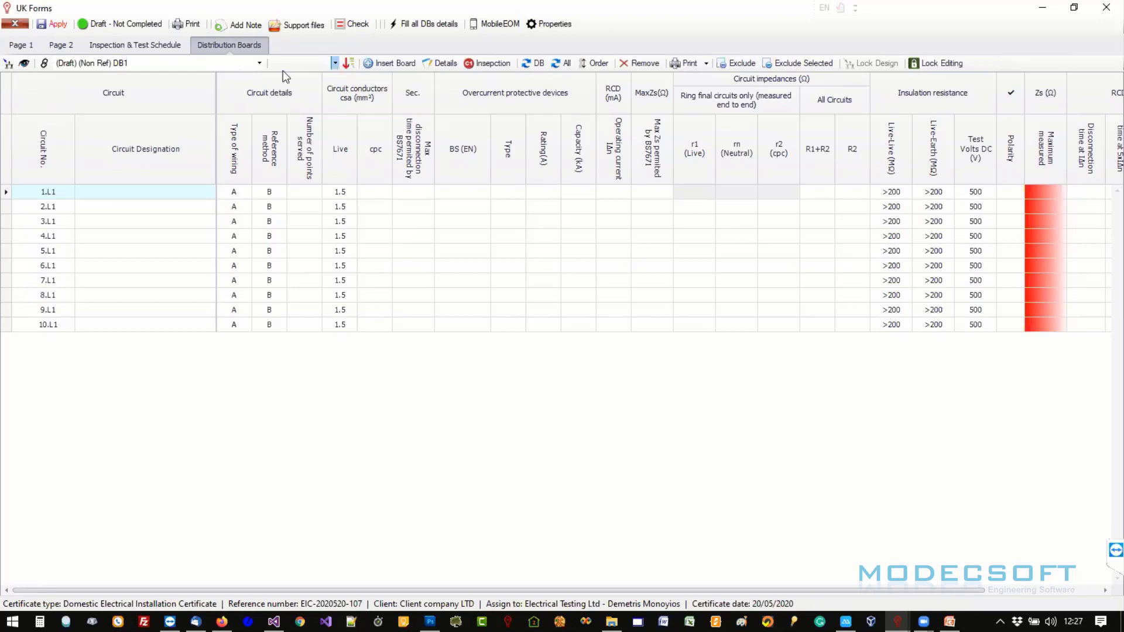
{"action": "left_click", "coordinate": [259, 64]}
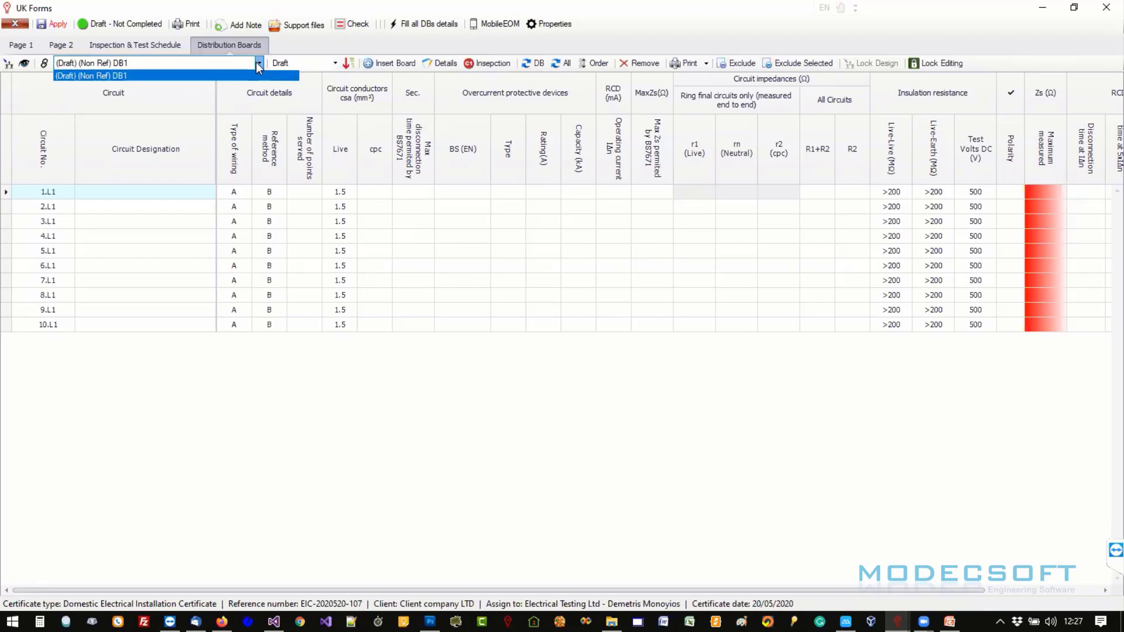
{"action": "left_click", "coordinate": [256, 63]}
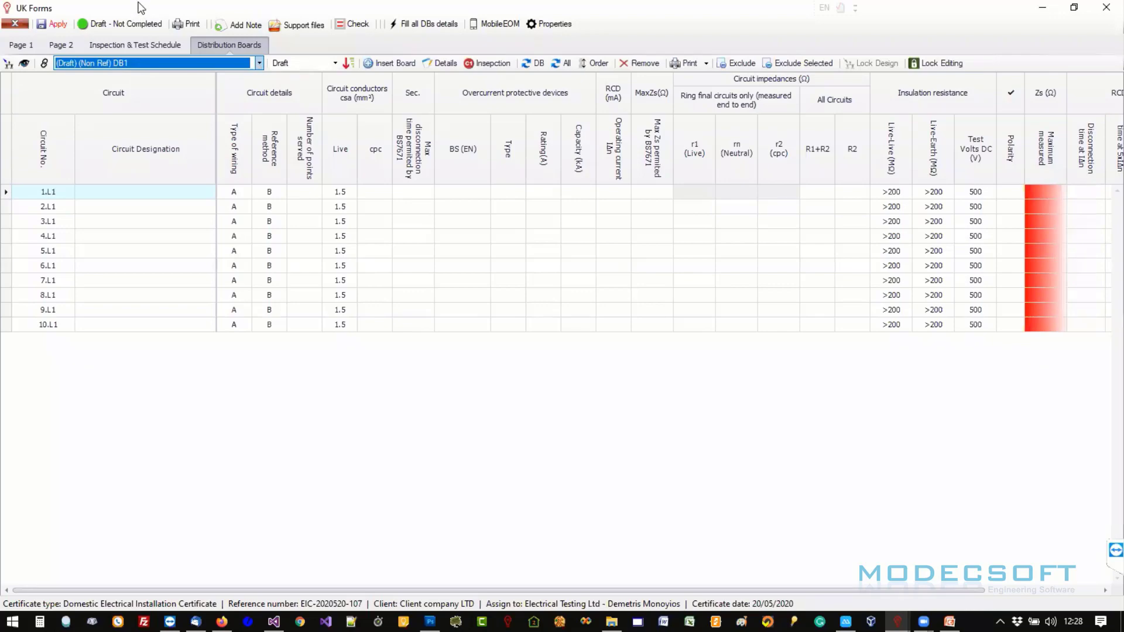
{"action": "left_click_drag", "start_coordinate": [139, 4], "coordinate": [415, 78]}
{"action": "left_click", "coordinate": [159, 79]}
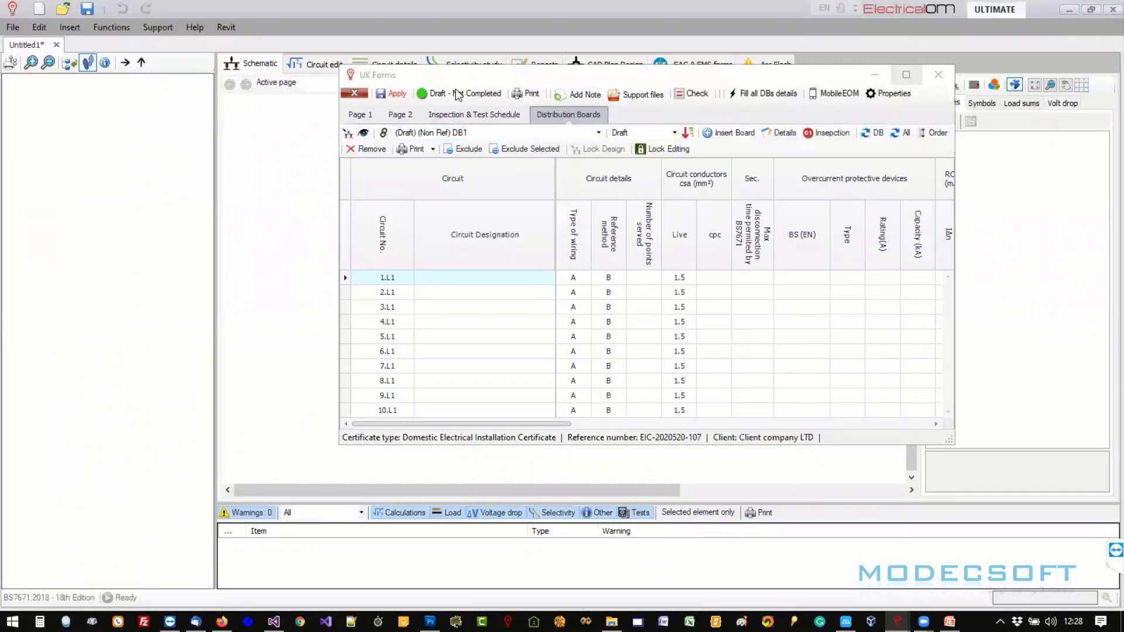
{"action": "left_click", "coordinate": [905, 74]}
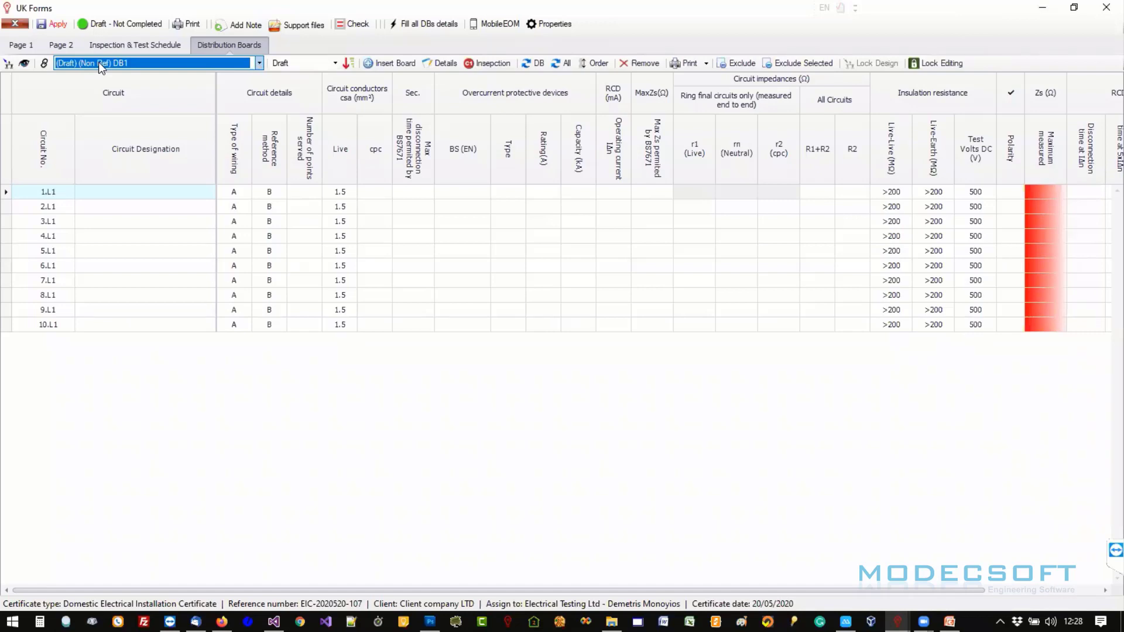
- Set circuit 1.L1 to socket, wiring C, method C, 1 point, 2.5 mm² live, 1.5 mm² cpc
{"action": "left_click", "coordinate": [137, 191]}
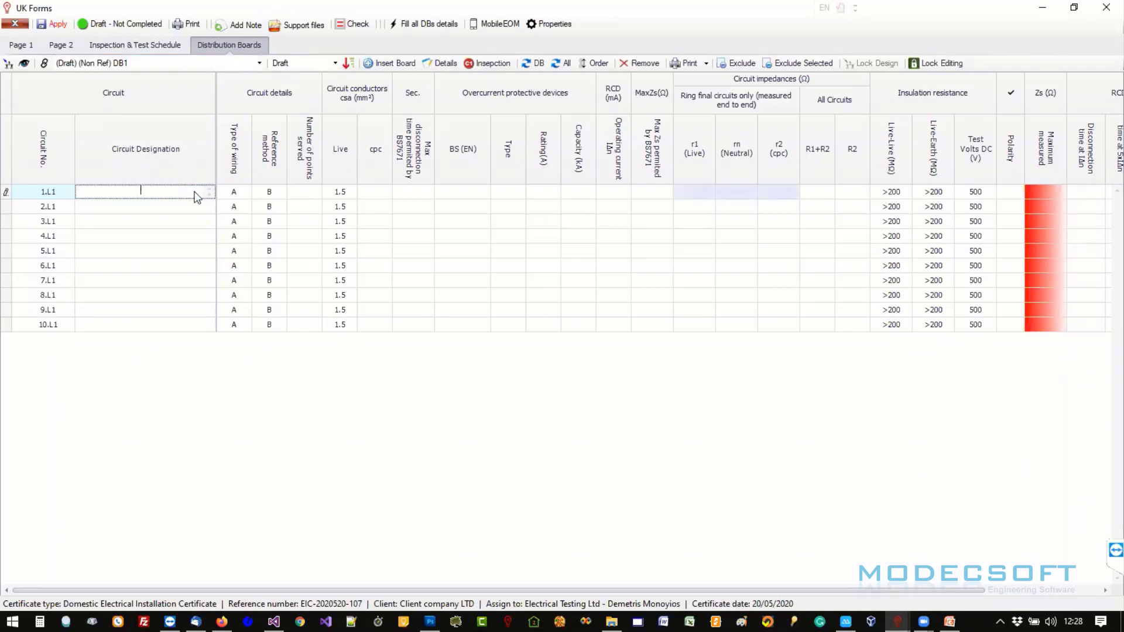
{"action": "type", "text": "socket"}
{"action": "key", "text": "Tab"}
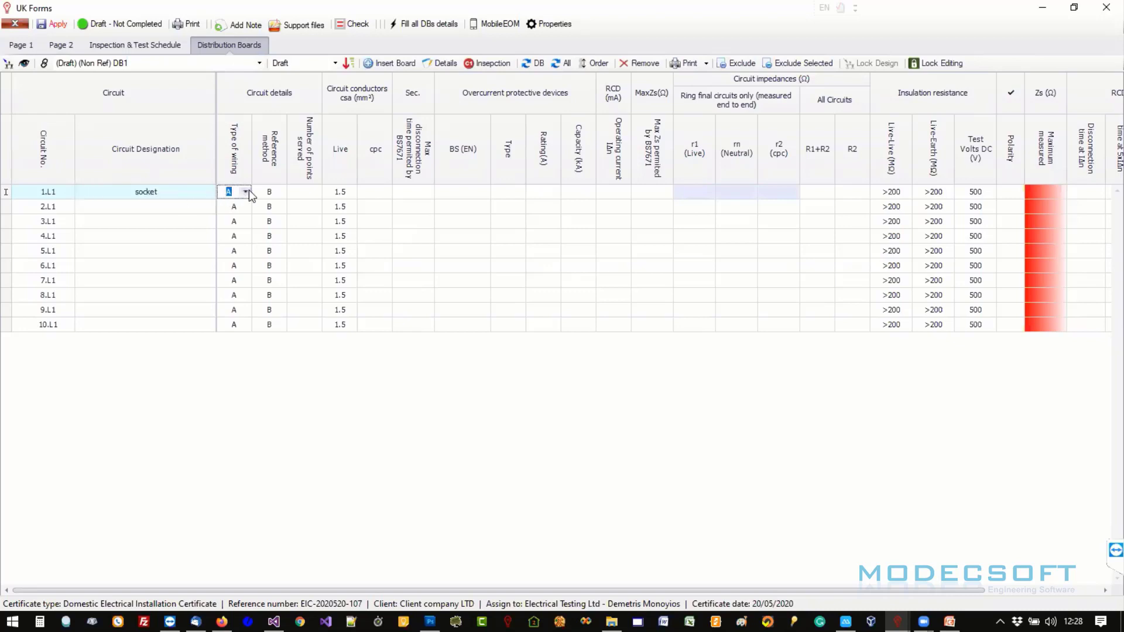
{"action": "left_click", "coordinate": [246, 191]}
{"action": "left_click", "coordinate": [269, 225]}
{"action": "left_click", "coordinate": [274, 202]}
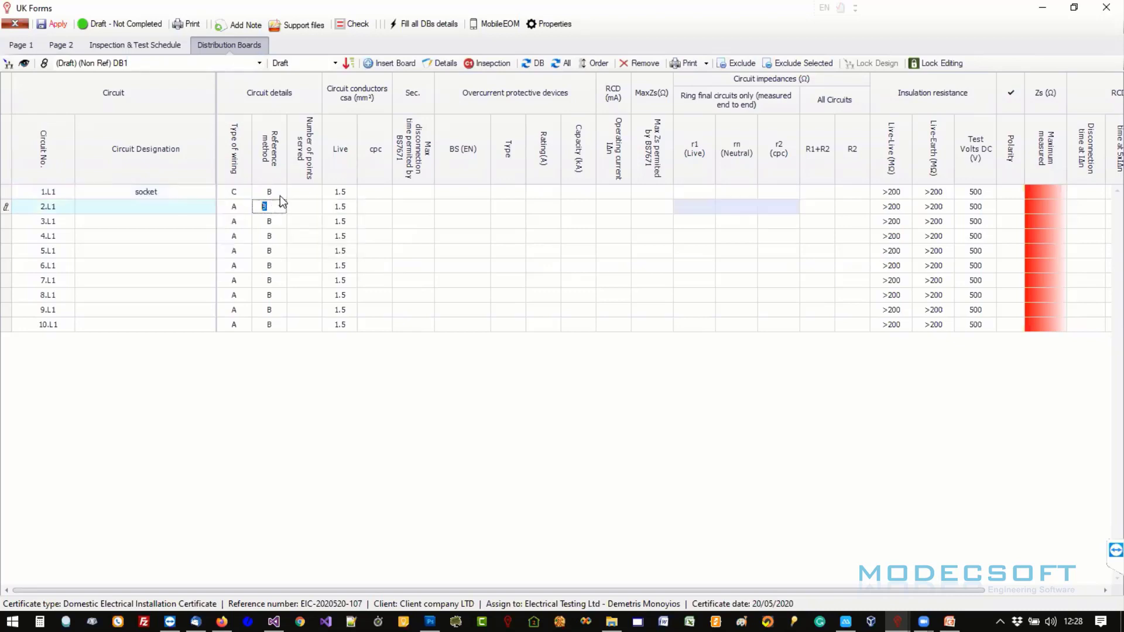
{"action": "left_click", "coordinate": [280, 194]}
{"action": "left_click", "coordinate": [277, 224]}
{"action": "left_click", "coordinate": [301, 193]}
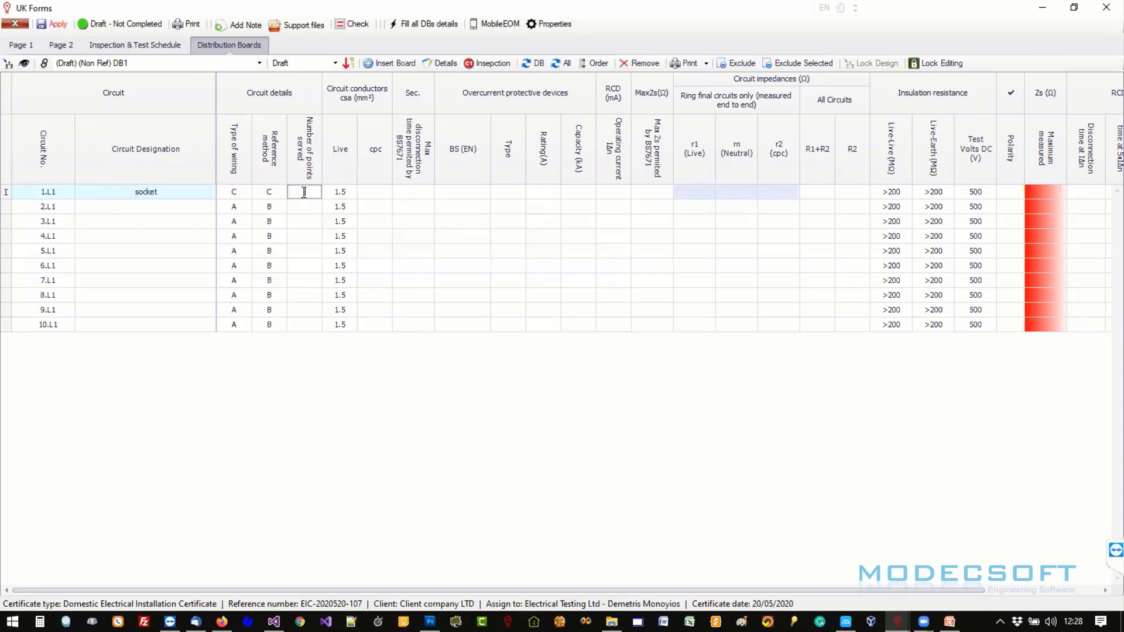
{"action": "type", "text": "1"}
{"action": "left_click", "coordinate": [350, 192]}
{"action": "left_click", "coordinate": [352, 192]}
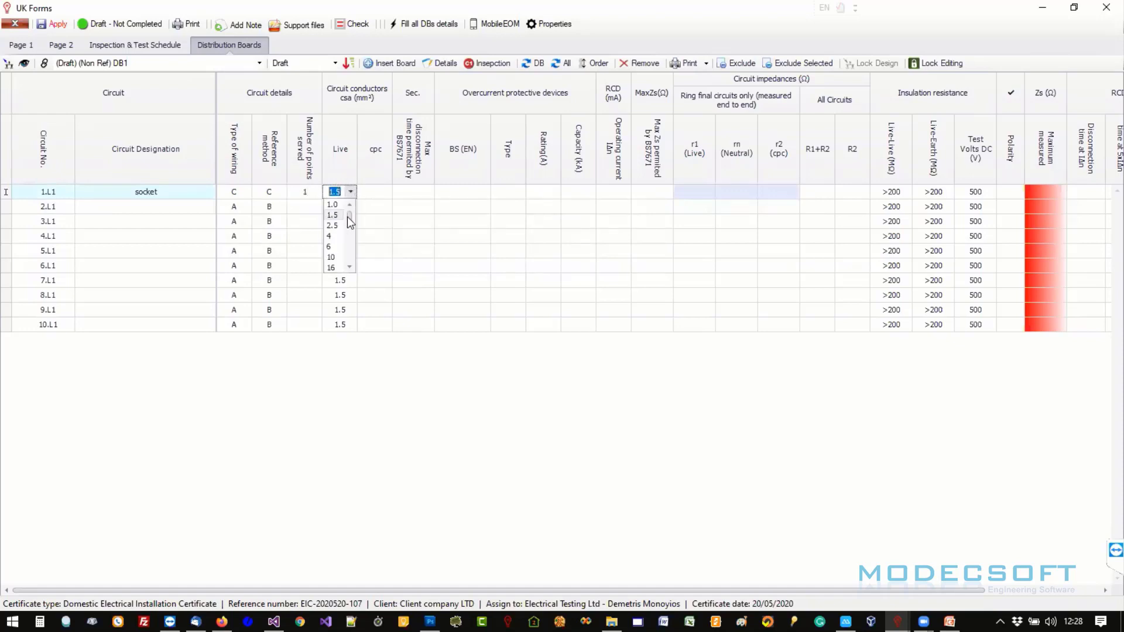
{"action": "left_click", "coordinate": [340, 230]}
{"action": "left_click", "coordinate": [387, 192]}
{"action": "left_click", "coordinate": [387, 192]}
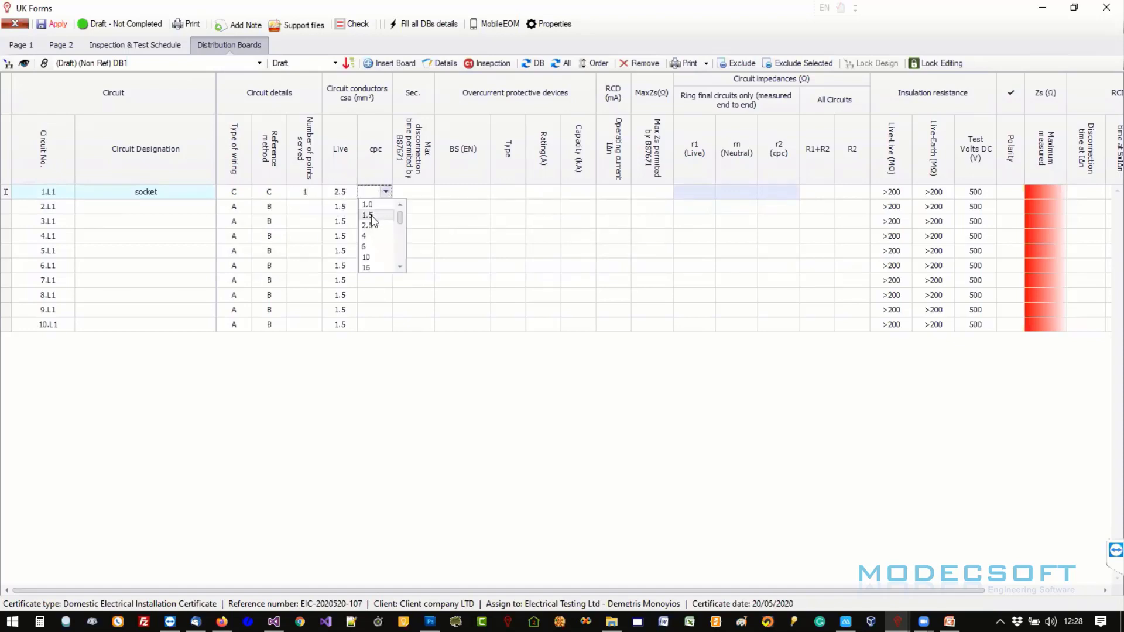
{"action": "left_click", "coordinate": [372, 216]}
- Give 1.L1 a 0.4 s disconnection time and a 32 A BS EN 60898 Type B MCB
{"action": "left_click", "coordinate": [413, 195]}
{"action": "left_click", "coordinate": [427, 192]}
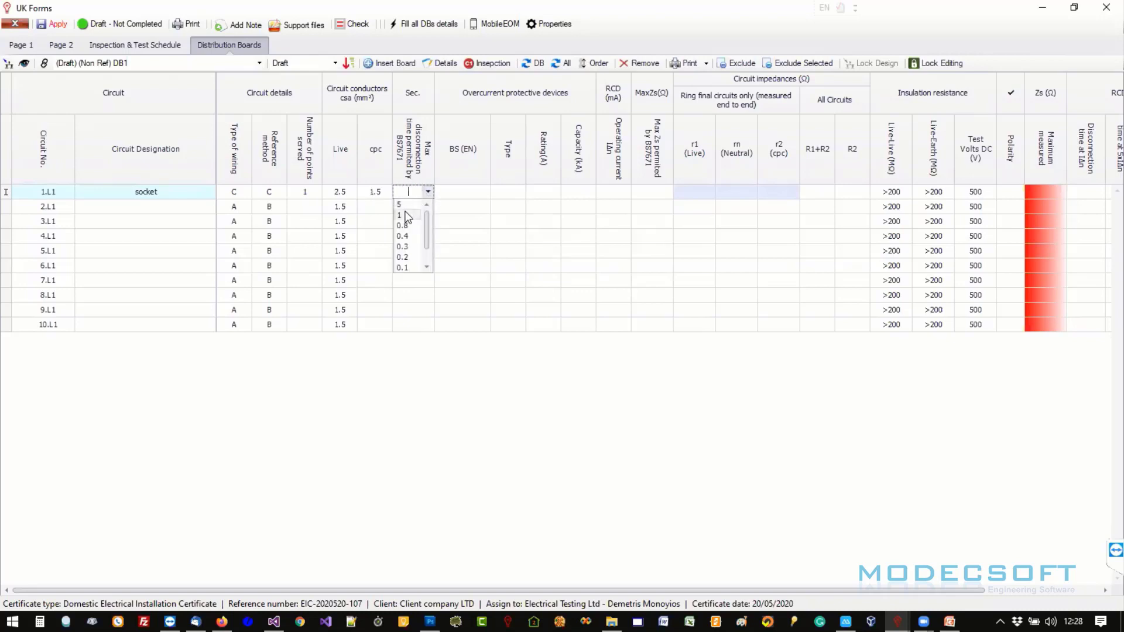
{"action": "left_click", "coordinate": [420, 204]}
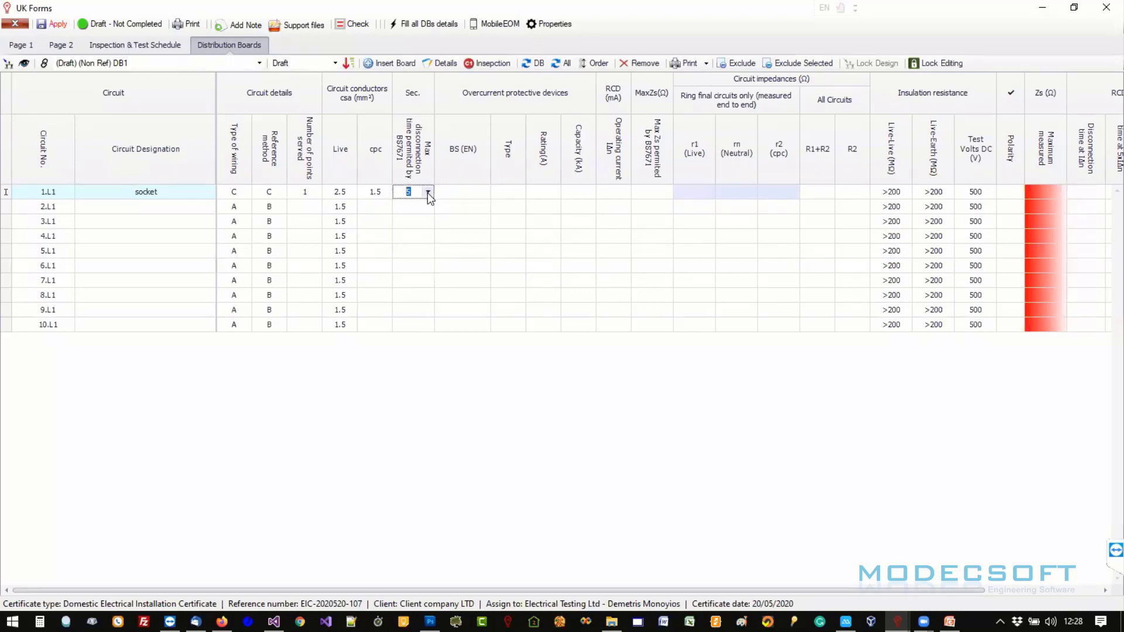
{"action": "left_click", "coordinate": [427, 192]}
{"action": "left_click", "coordinate": [410, 222]}
{"action": "left_click", "coordinate": [483, 195]}
{"action": "left_click", "coordinate": [483, 193]}
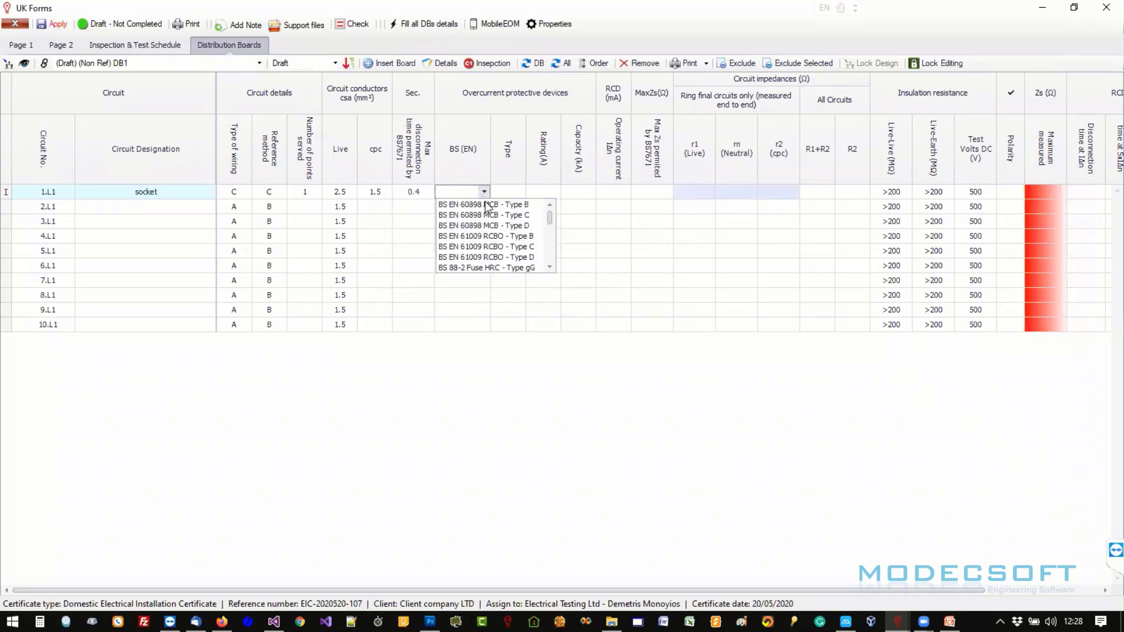
{"action": "left_click", "coordinate": [503, 205]}
{"action": "left_click", "coordinate": [518, 193]}
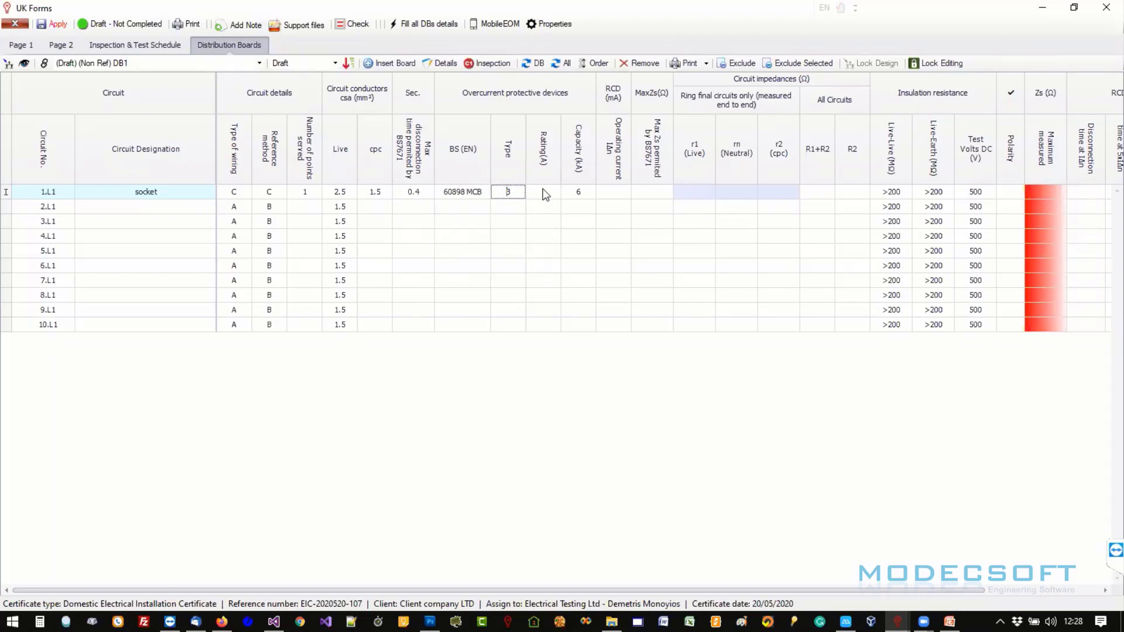
{"action": "left_click", "coordinate": [543, 193]}
{"action": "type", "text": "1"}
{"action": "type", "text": "32"}
{"action": "key", "text": "Tab"}
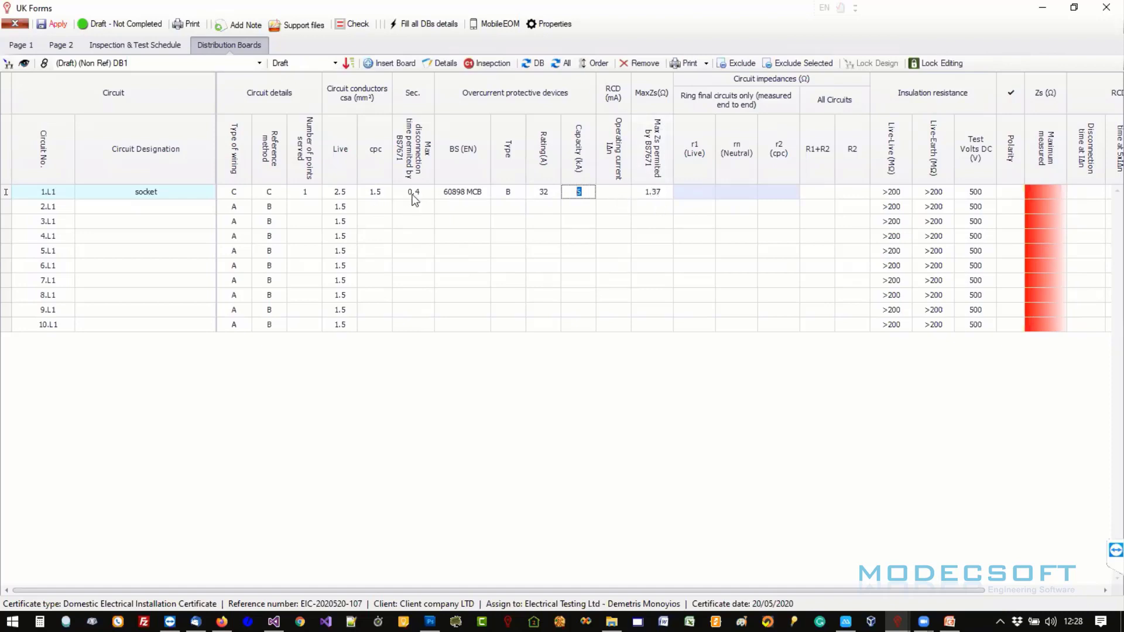
- Enter R1+R2 of 1.1 for 1.L1 and keep the 500 V test voltage
{"action": "left_click", "coordinate": [820, 193]}
{"action": "type", "text": "1.1"}
{"action": "key", "text": "Tab"}
{"action": "key", "text": "Tab"}
{"action": "key", "text": "Tab"}
{"action": "key", "text": "Tab"}
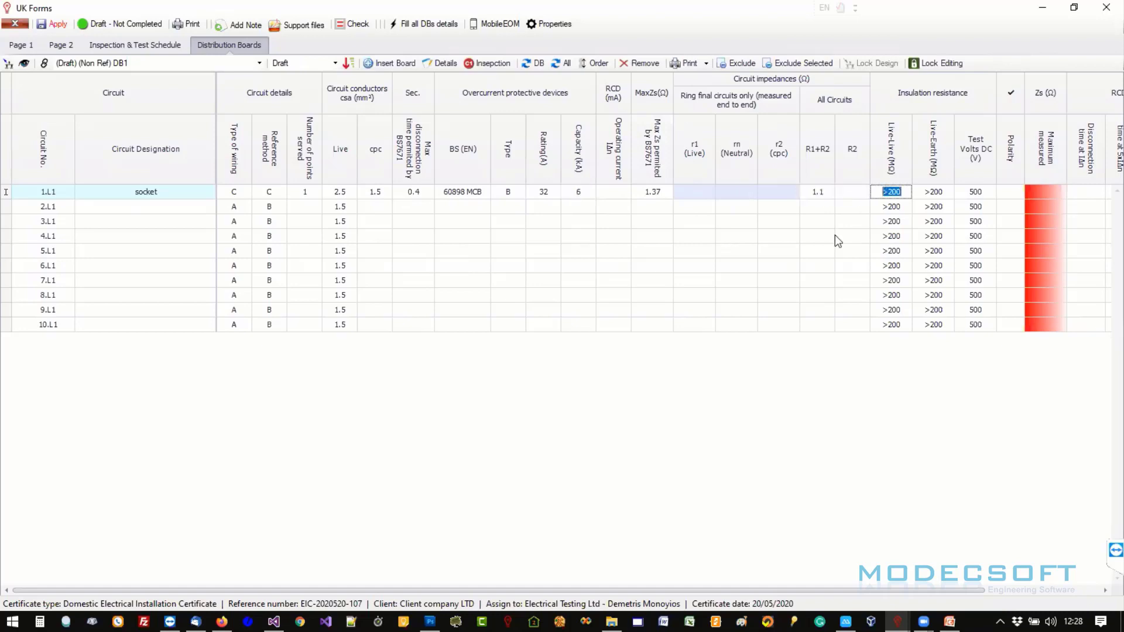
{"action": "left_click", "coordinate": [990, 193]}
{"action": "left_click", "coordinate": [990, 195]}
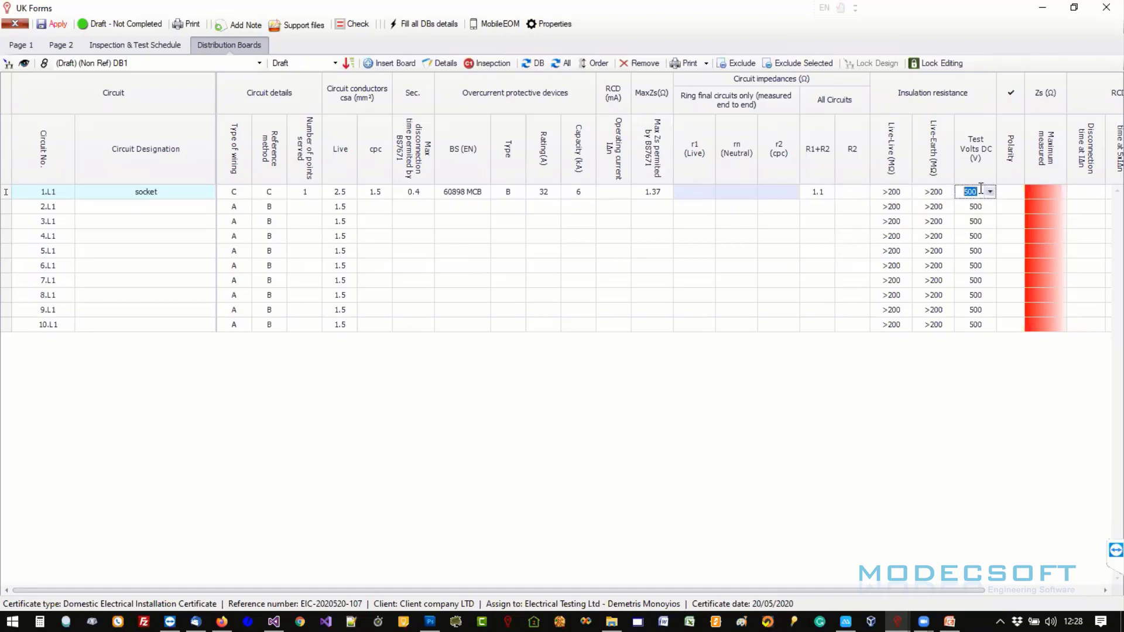
{"action": "left_click", "coordinate": [1010, 195]}
- Auto-fill the polarity tick down every DB1 circuit
{"action": "right_click", "coordinate": [1011, 197]}
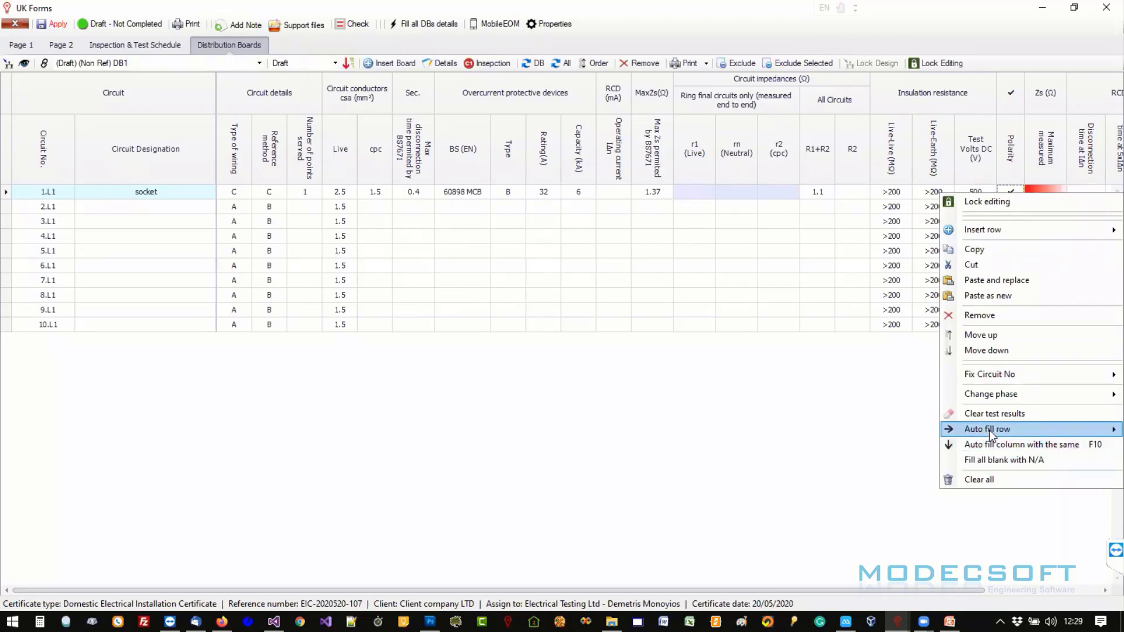
{"action": "left_click", "coordinate": [1021, 445]}
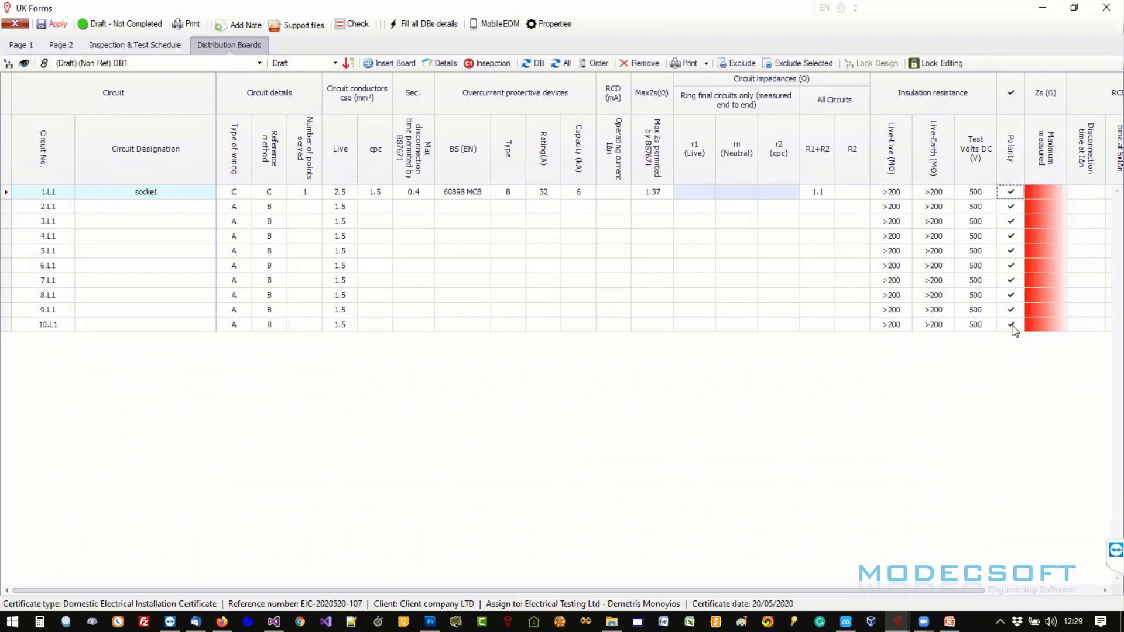
{"action": "left_click_drag", "start_coordinate": [656, 591], "coordinate": [842, 592]}
- Set RCD test button operation to N/A for all DB1 circuits
{"action": "left_click", "coordinate": [1056, 192]}
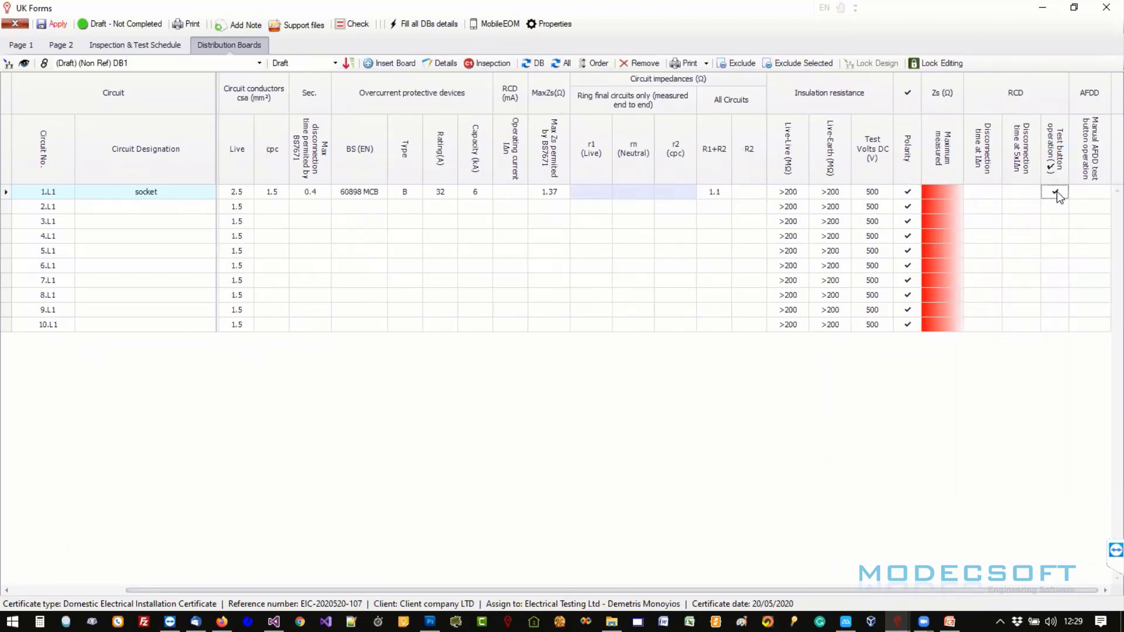
{"action": "left_click", "coordinate": [1056, 192]}
{"action": "left_click", "coordinate": [1052, 196]}
{"action": "left_click", "coordinate": [1053, 207]}
{"action": "left_click", "coordinate": [1054, 195]}
{"action": "left_click", "coordinate": [1056, 208]}
{"action": "left_click", "coordinate": [1056, 208]}
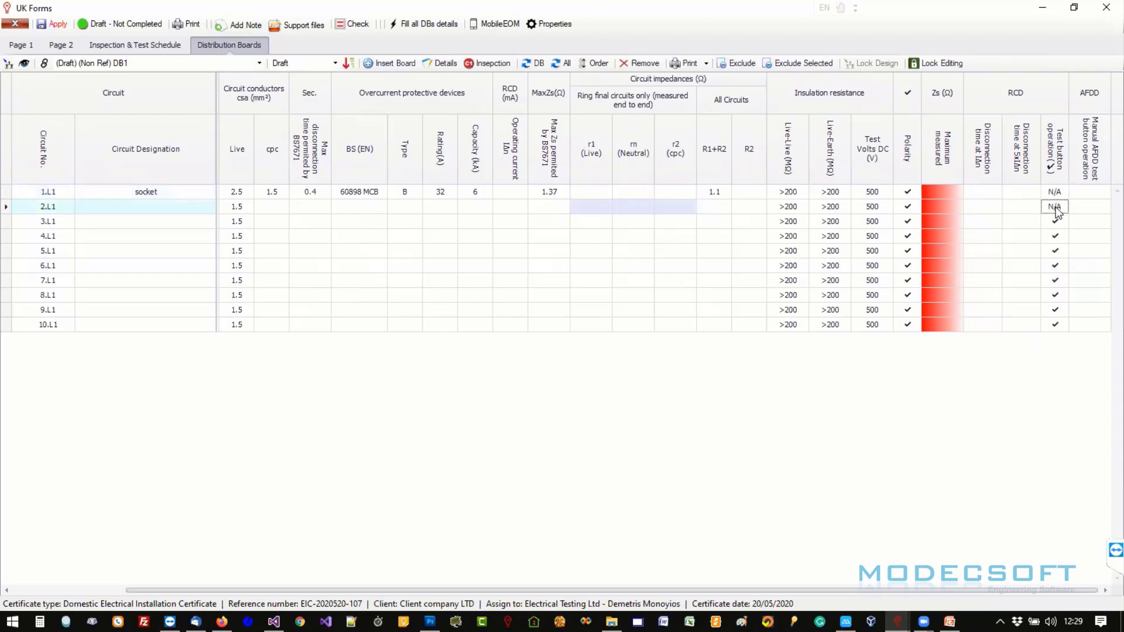
{"action": "left_click", "coordinate": [1055, 195]}
{"action": "left_click", "coordinate": [1056, 208]}
{"action": "left_click", "coordinate": [1056, 191]}
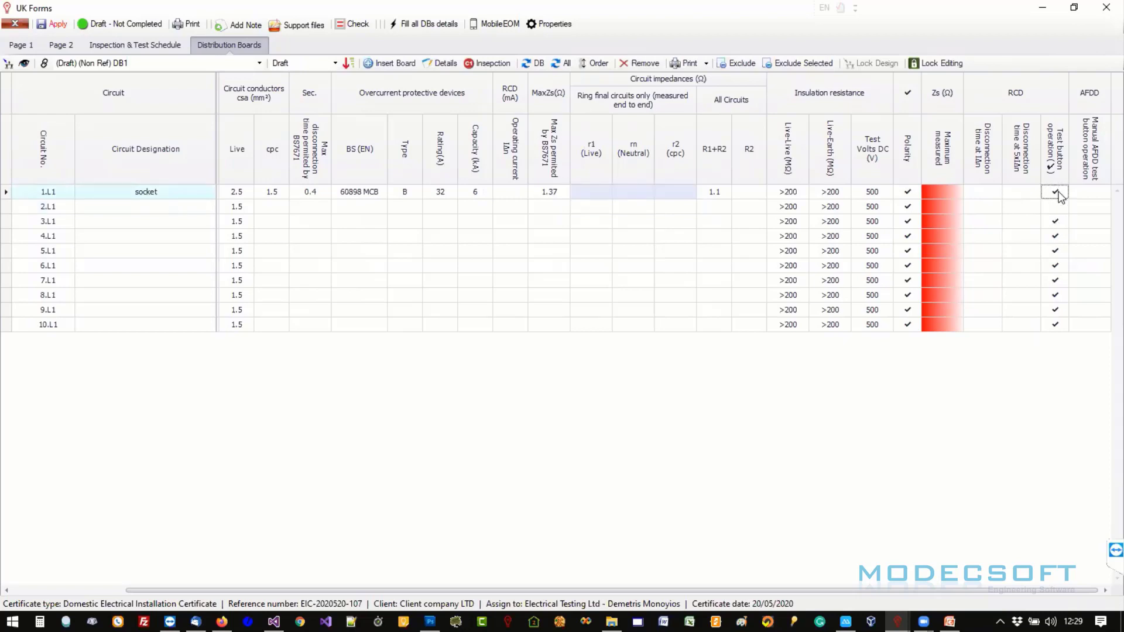
{"action": "left_click", "coordinate": [1059, 196]}
{"action": "double_click", "coordinate": [1060, 196]}
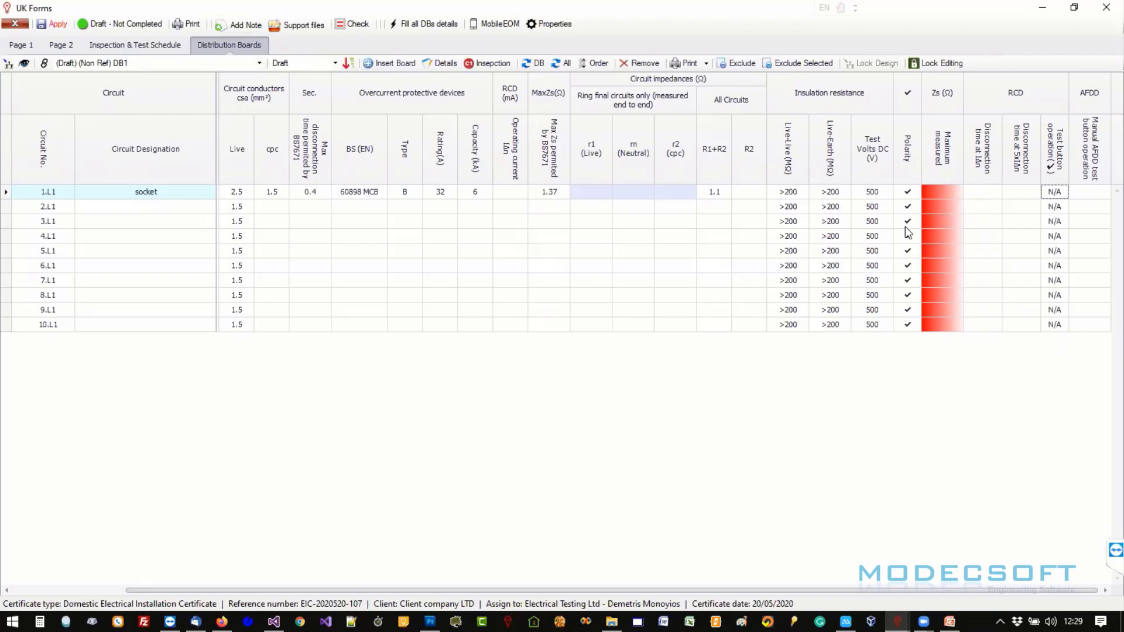
{"action": "left_click_drag", "start_coordinate": [492, 591], "coordinate": [288, 591]}
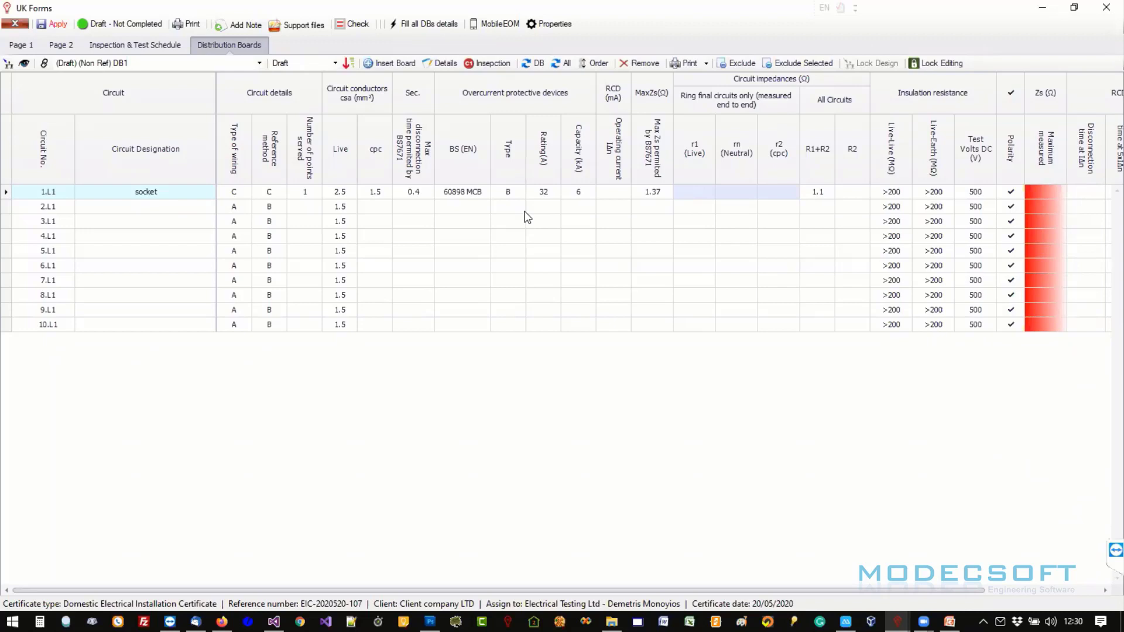
{"action": "left_click_drag", "start_coordinate": [571, 591], "coordinate": [773, 599]}
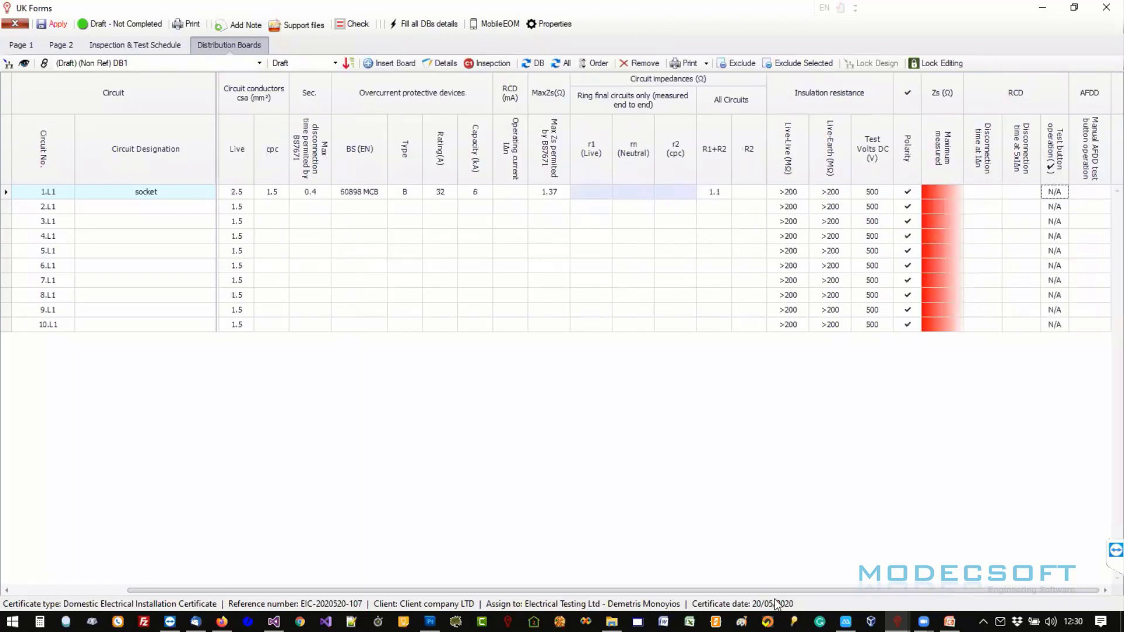
{"action": "left_click_drag", "start_coordinate": [751, 591], "coordinate": [613, 587]}
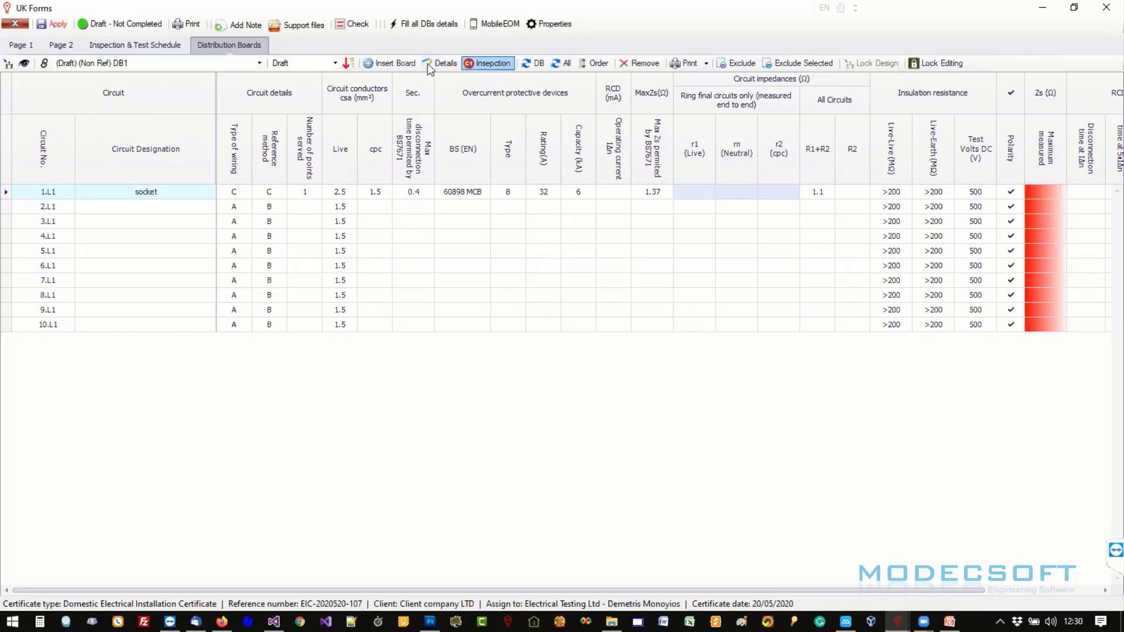
{"action": "left_click", "coordinate": [445, 64]}
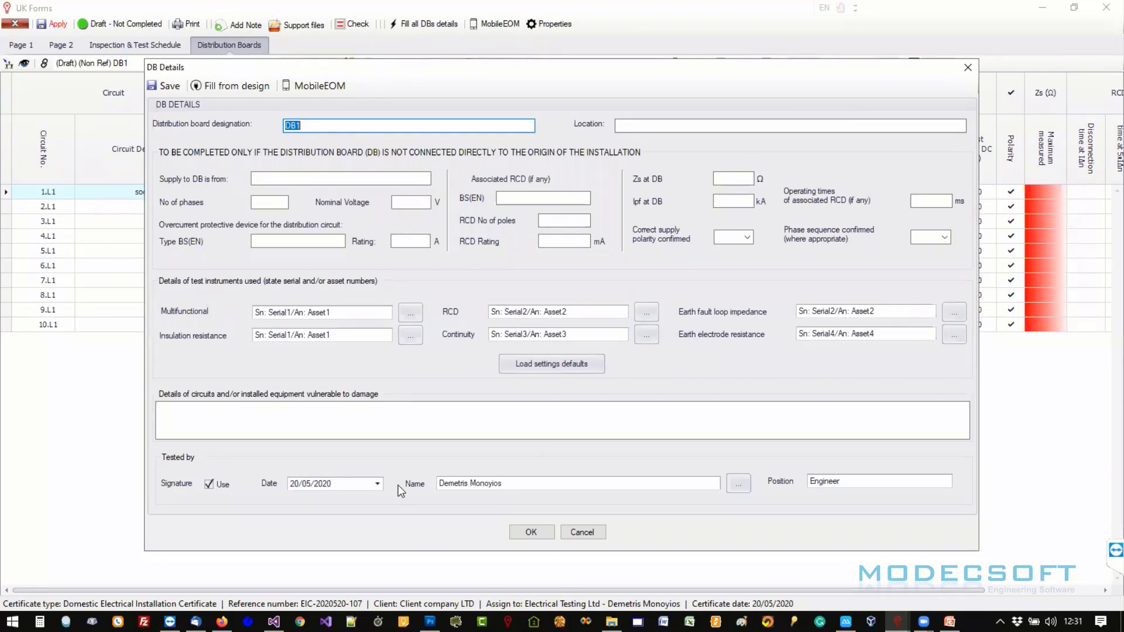
{"action": "left_click", "coordinate": [585, 532]}
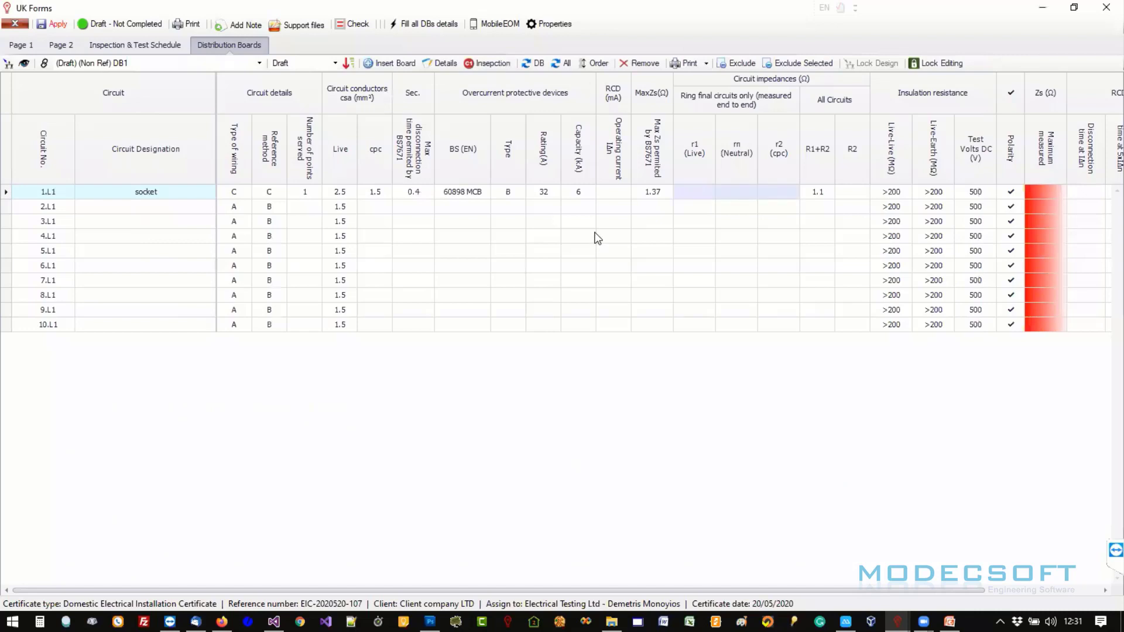
{"action": "left_click", "coordinate": [505, 63]}
- Create a new blank board designated DB2
{"action": "left_click", "coordinate": [133, 63]}
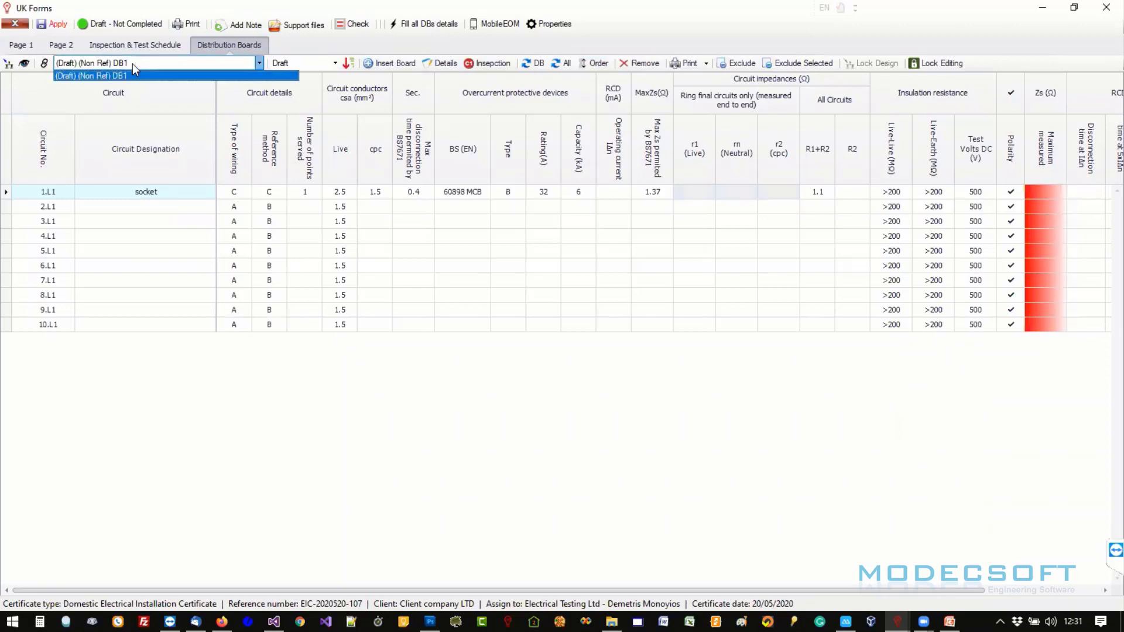
{"action": "left_click", "coordinate": [134, 70]}
{"action": "left_click", "coordinate": [394, 65]}
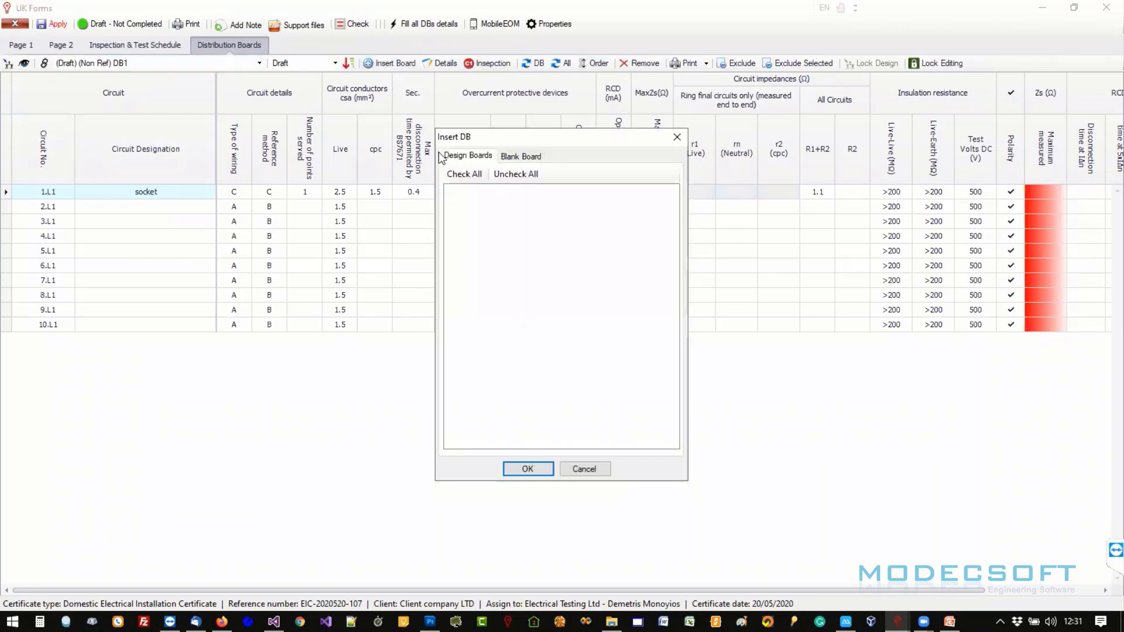
{"action": "left_click", "coordinate": [504, 156]}
{"action": "left_click", "coordinate": [531, 178]}
{"action": "type", "text": "2"}
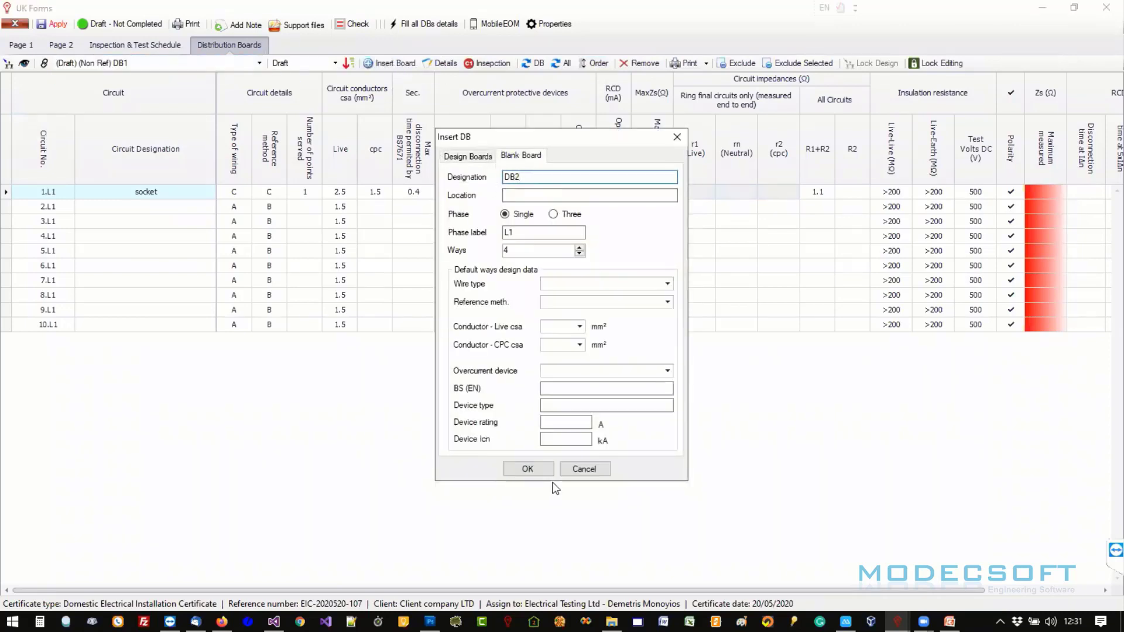
{"action": "left_click", "coordinate": [540, 471]}
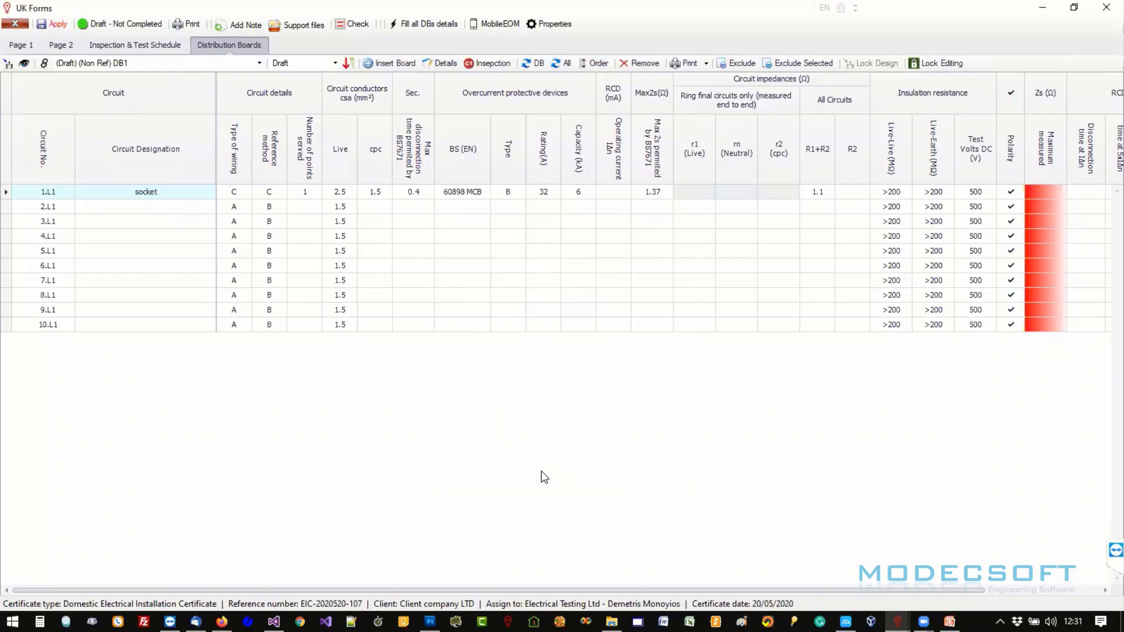
- Reorder the boards so DB2 comes before DB1
{"action": "left_click", "coordinate": [599, 63]}
{"action": "left_click", "coordinate": [505, 185]}
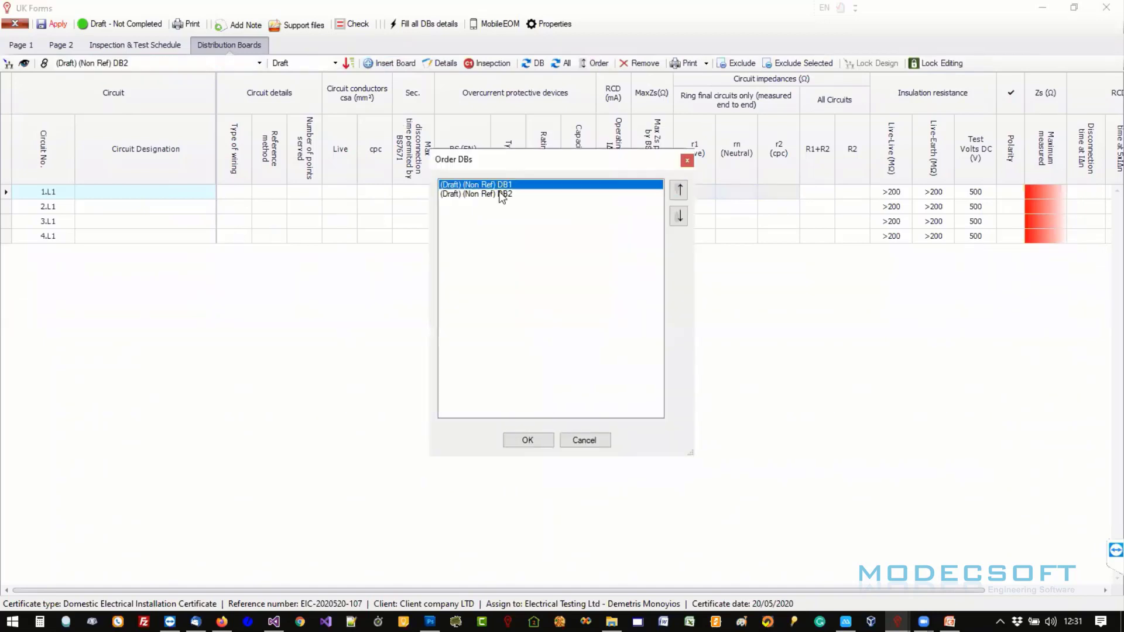
{"action": "left_click", "coordinate": [678, 216]}
{"action": "left_click", "coordinate": [520, 438]}
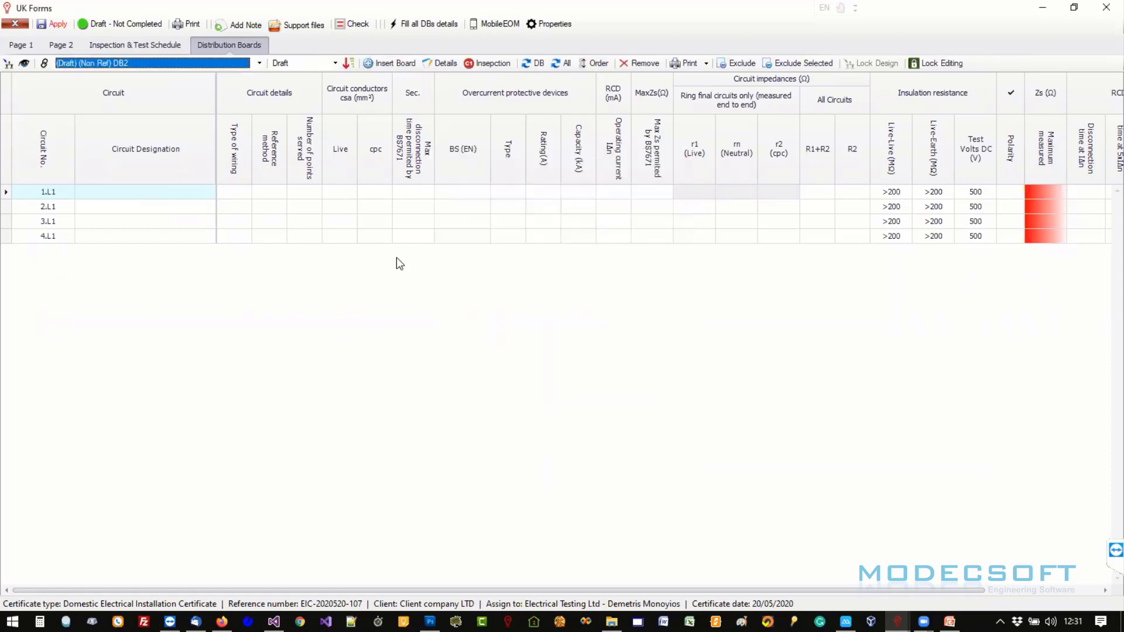
{"action": "left_click", "coordinate": [218, 65]}
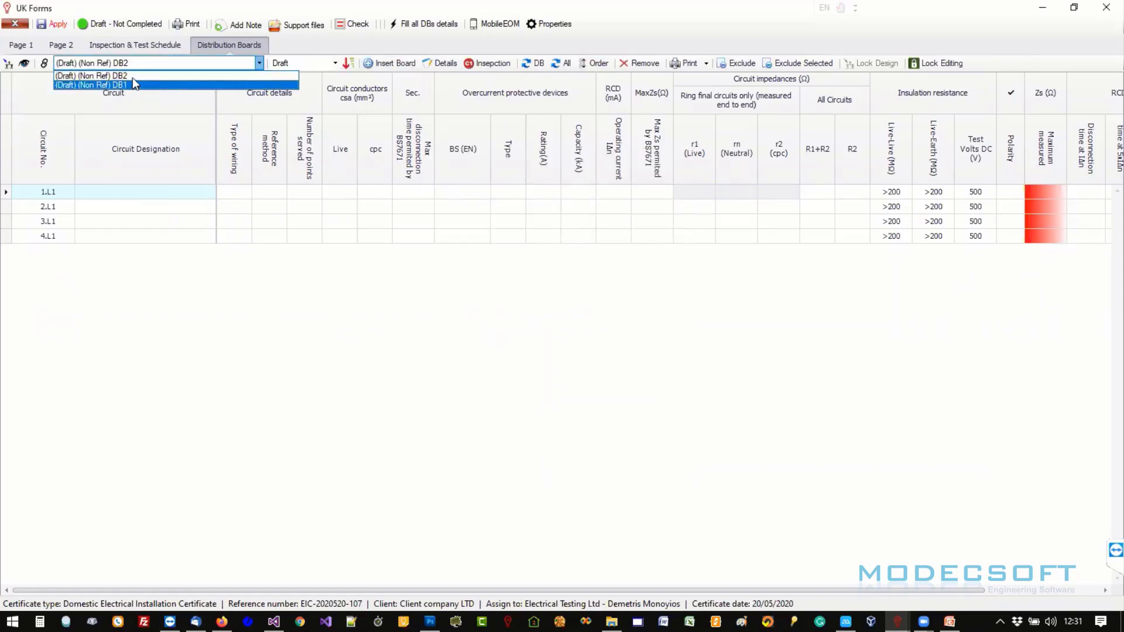
{"action": "left_click", "coordinate": [659, 47]}
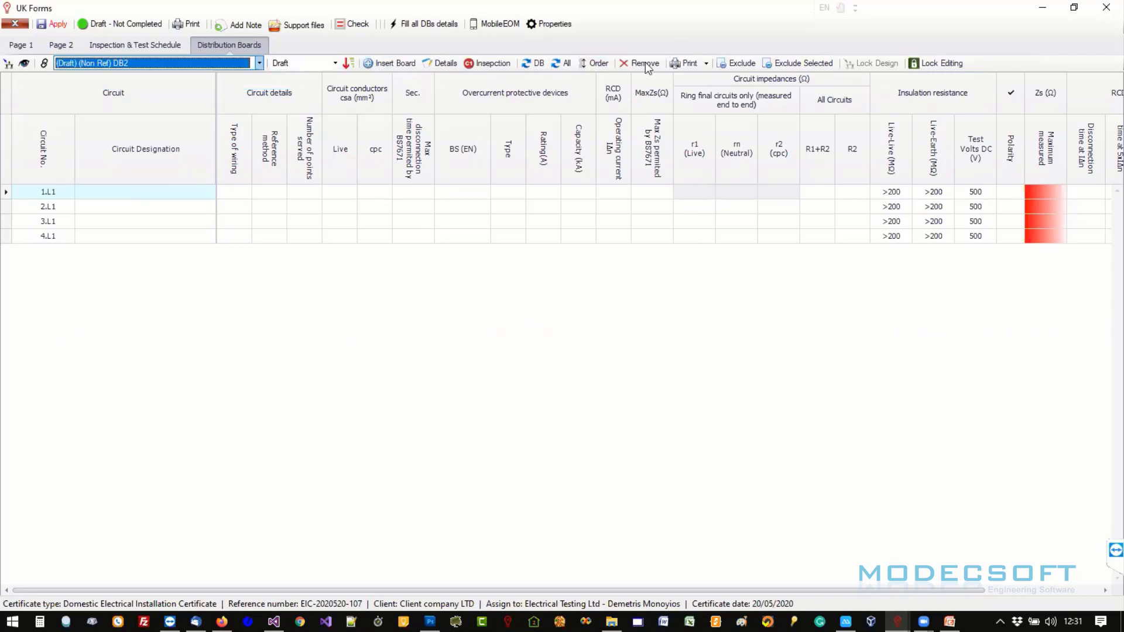
{"action": "left_click", "coordinate": [708, 64]}
{"action": "left_click", "coordinate": [710, 79]}
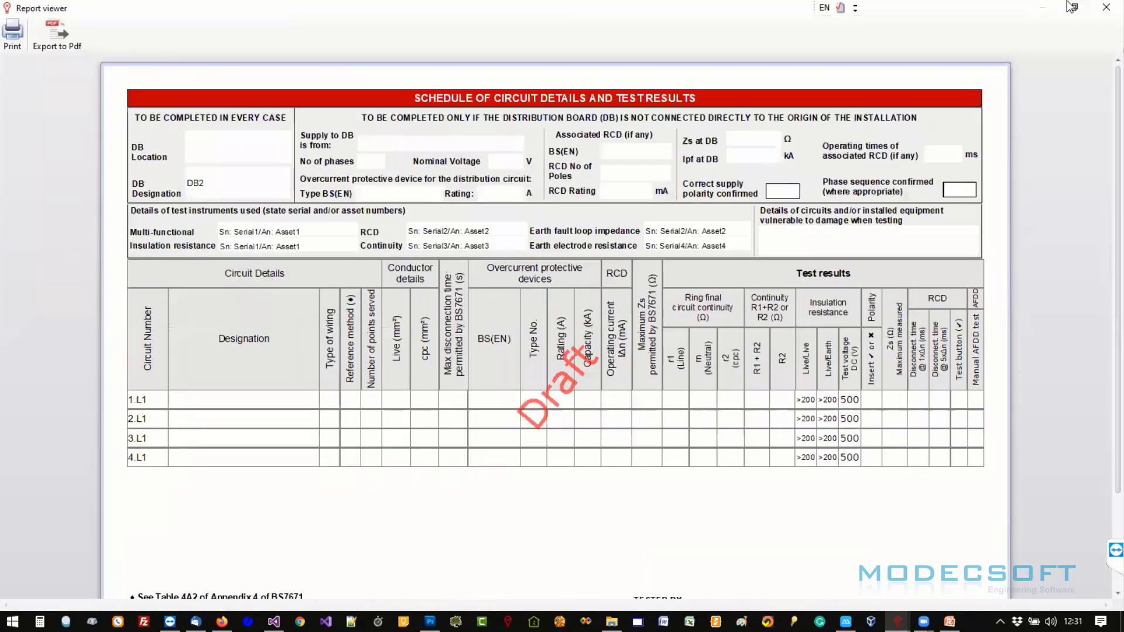
{"action": "left_click", "coordinate": [1106, 7]}
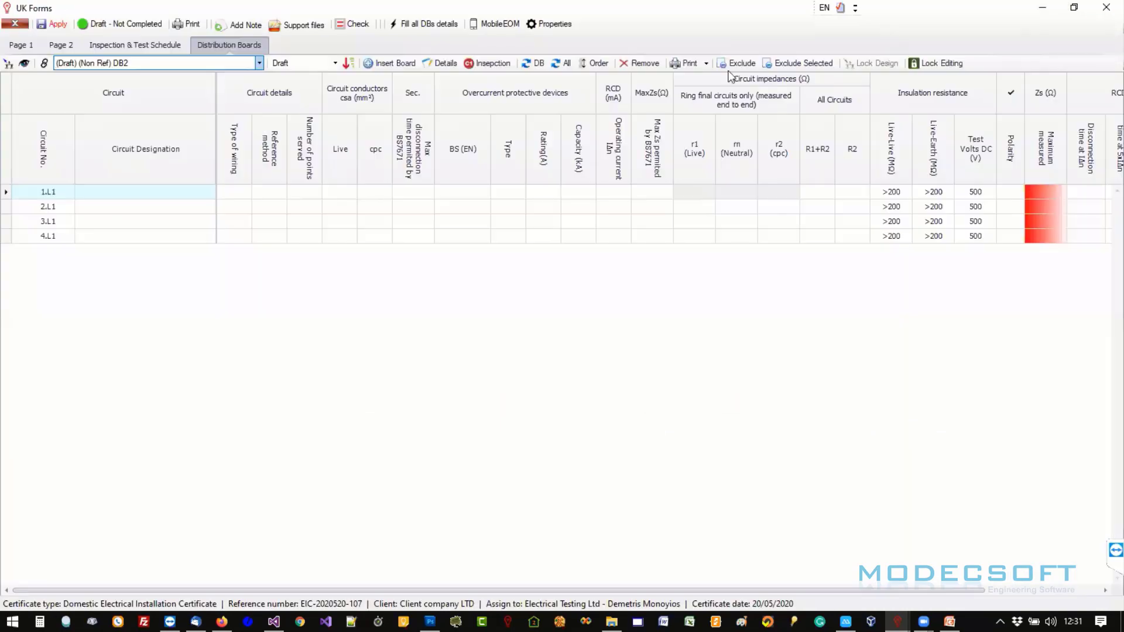
{"action": "left_click", "coordinate": [707, 63]}
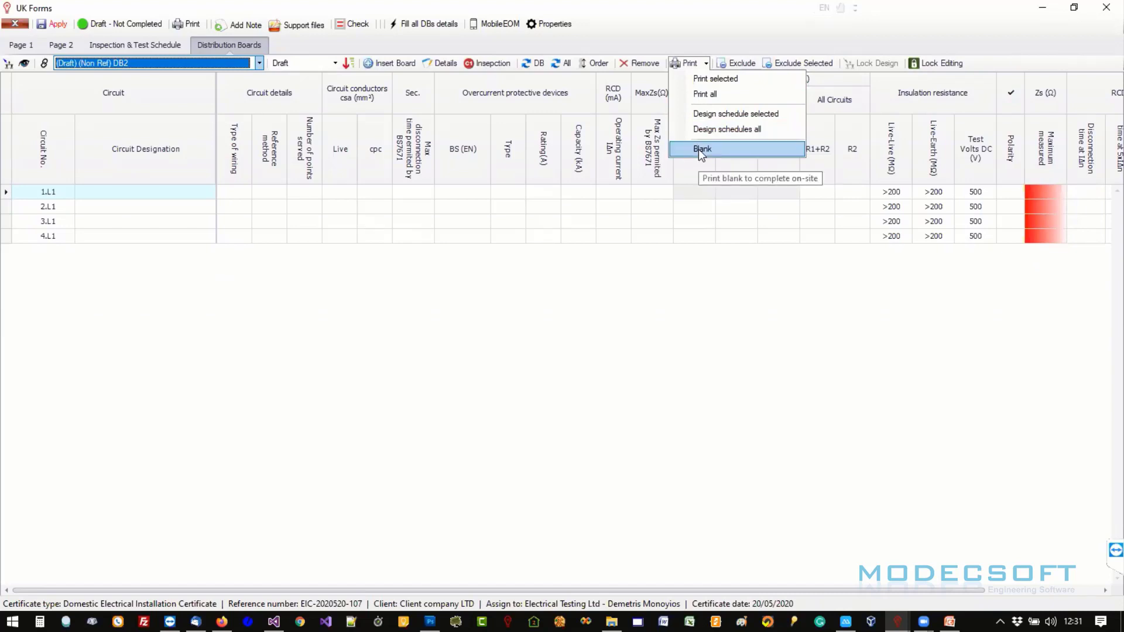
{"action": "left_click", "coordinate": [745, 48]}
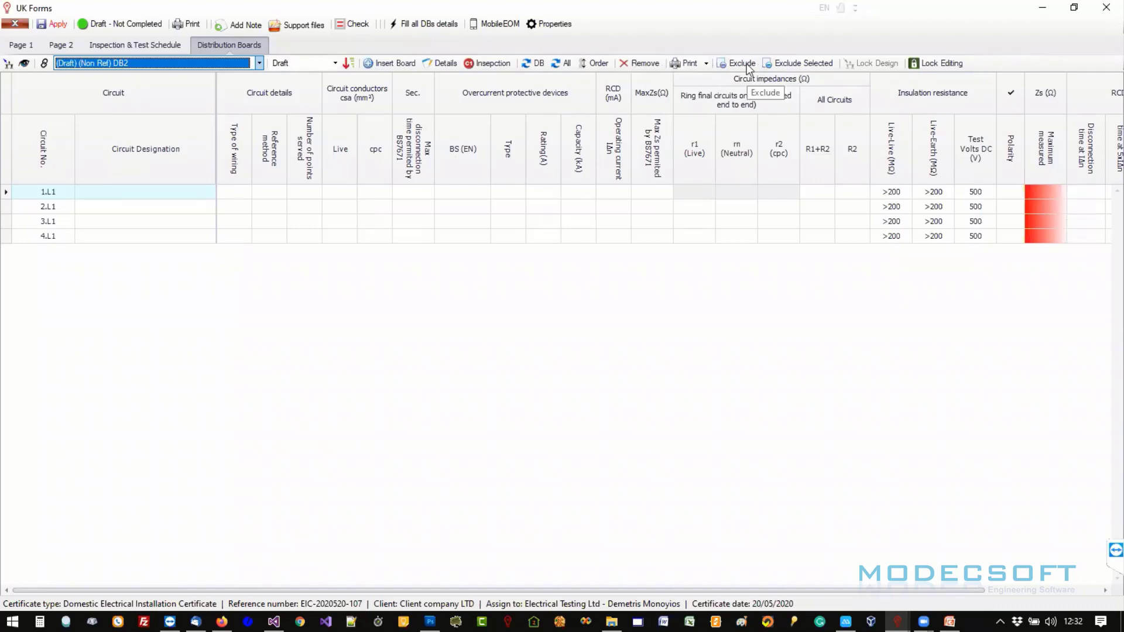
{"action": "left_click", "coordinate": [802, 63]}
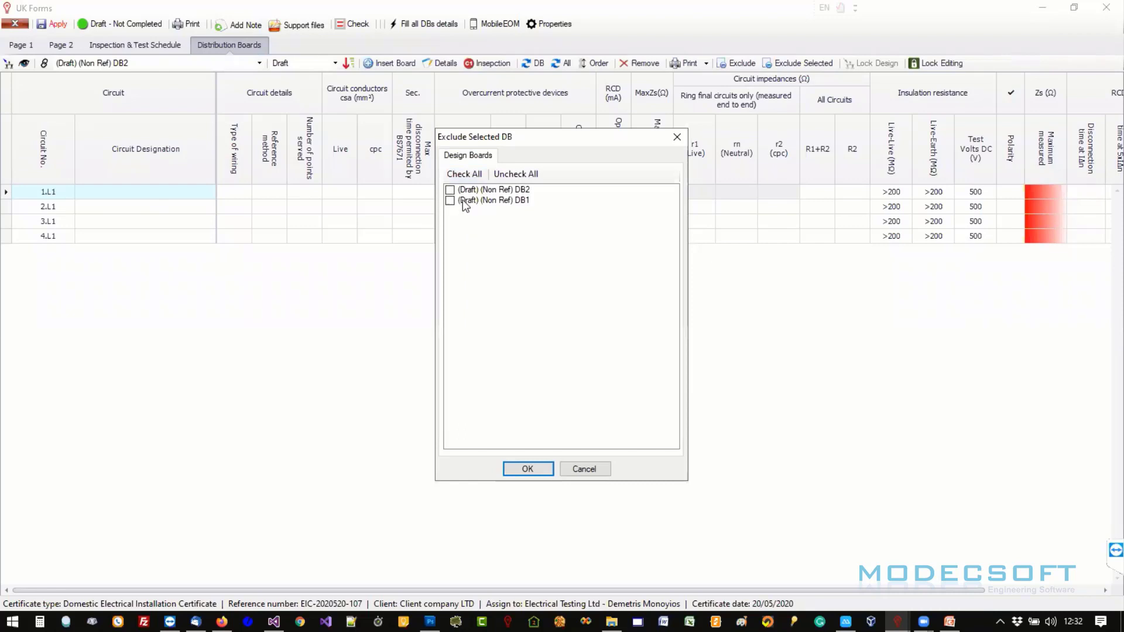
{"action": "left_click", "coordinate": [677, 140]}
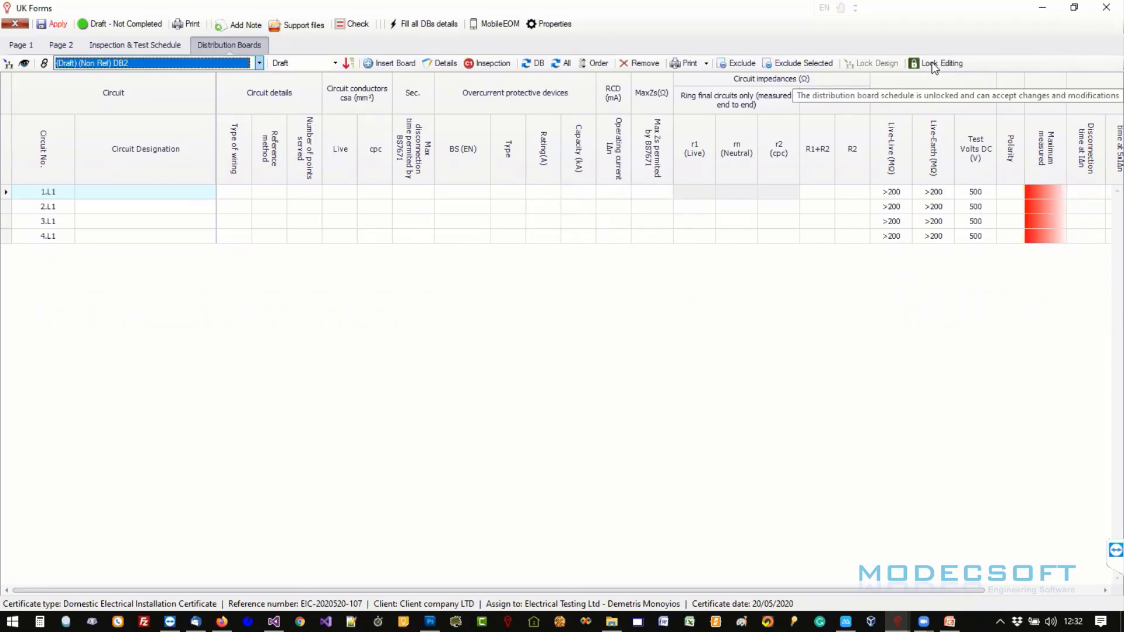
{"action": "left_click", "coordinate": [106, 28]}
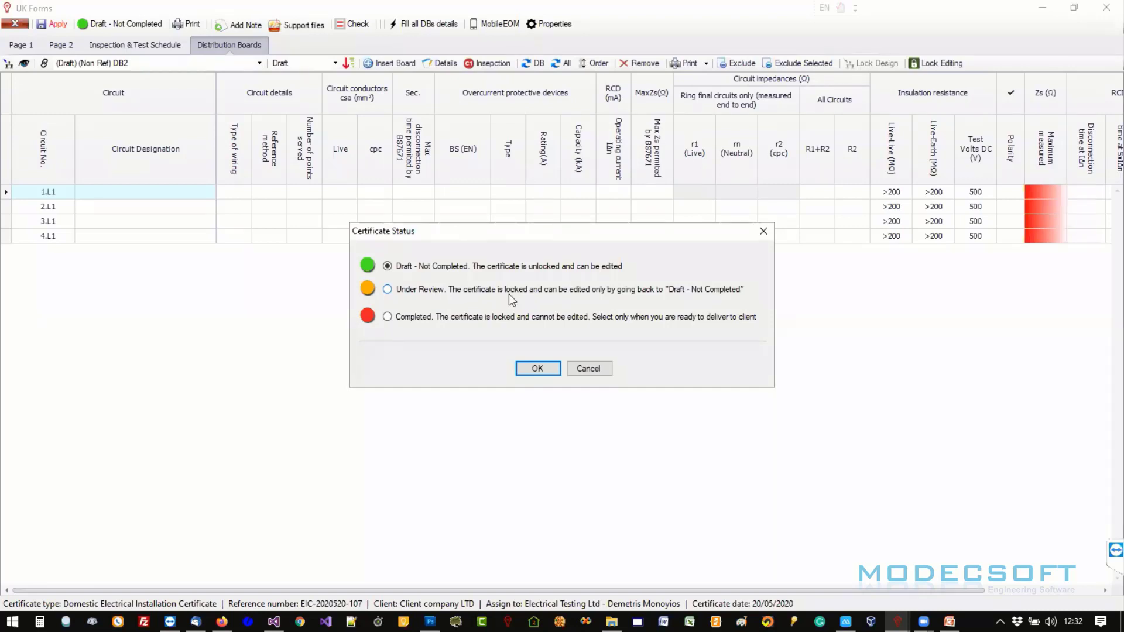
{"action": "left_click", "coordinate": [423, 316]}
{"action": "left_click", "coordinate": [536, 369]}
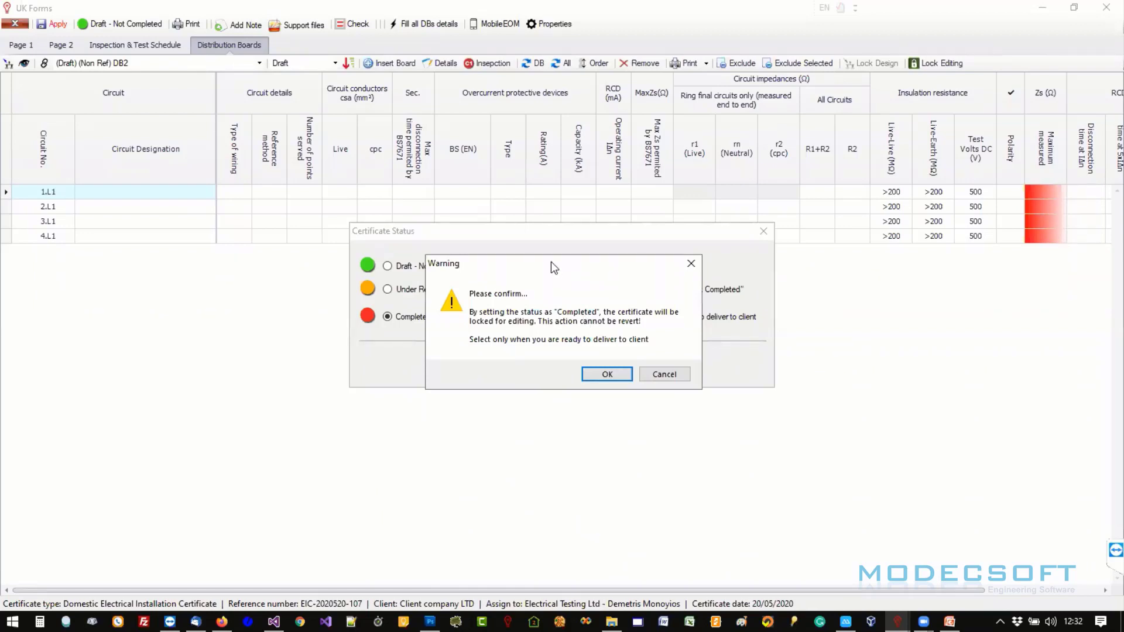
{"action": "left_click_drag", "start_coordinate": [550, 262], "coordinate": [548, 219]}
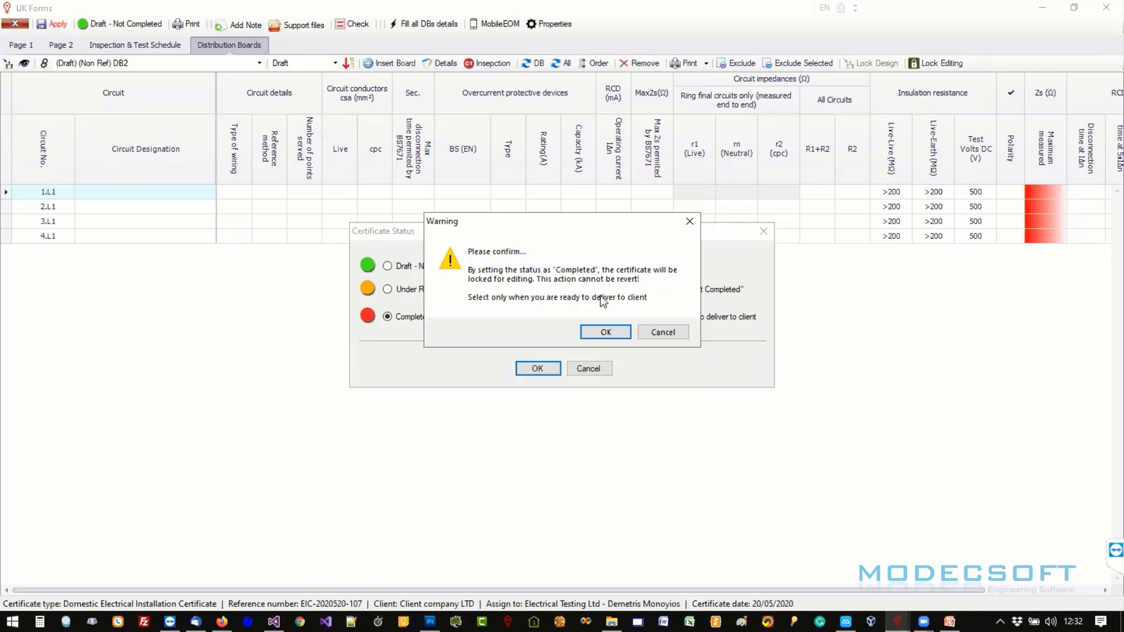
{"action": "left_click", "coordinate": [664, 332]}
{"action": "left_click", "coordinate": [437, 291]}
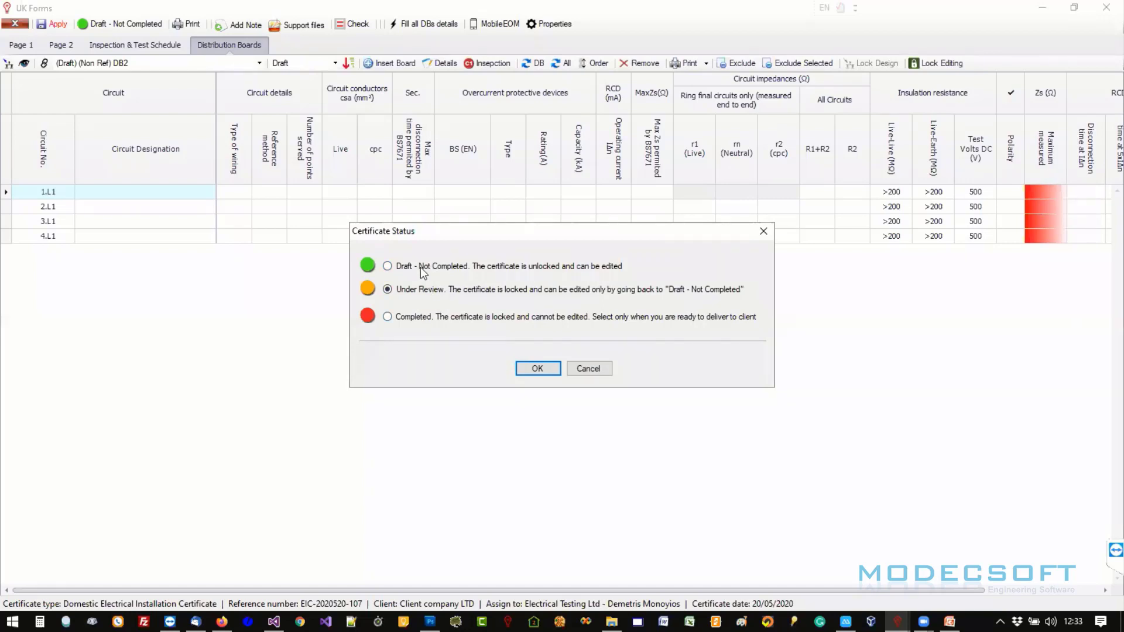
{"action": "left_click", "coordinate": [591, 369]}
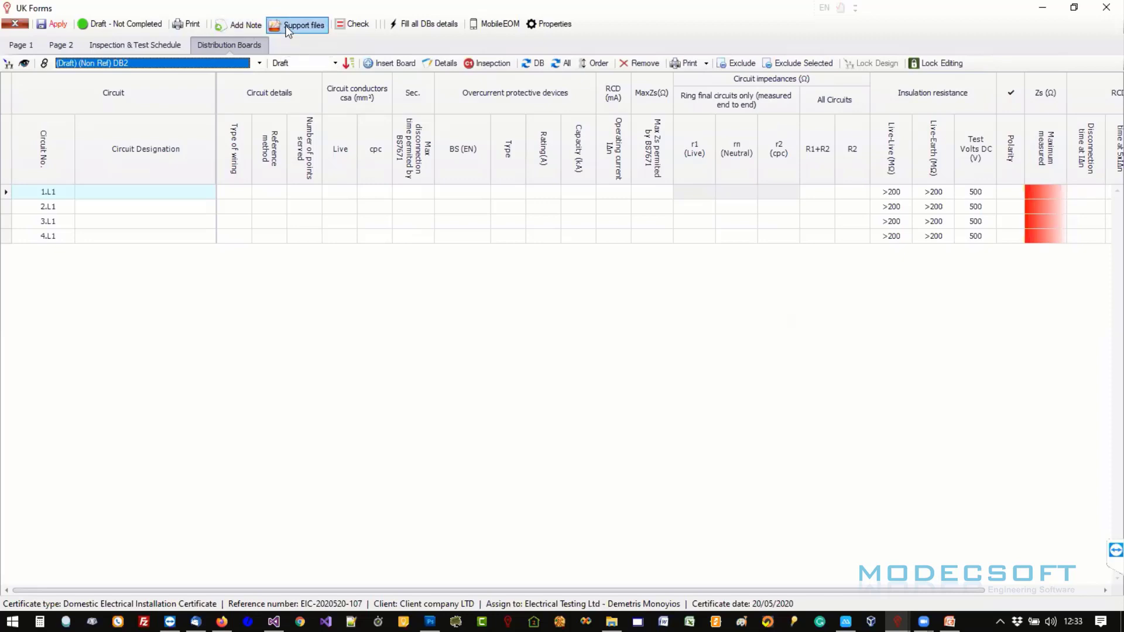
- Attach the Desktop's Report Export.pdf as a support PDF and check it opens
{"action": "left_click", "coordinate": [287, 26]}
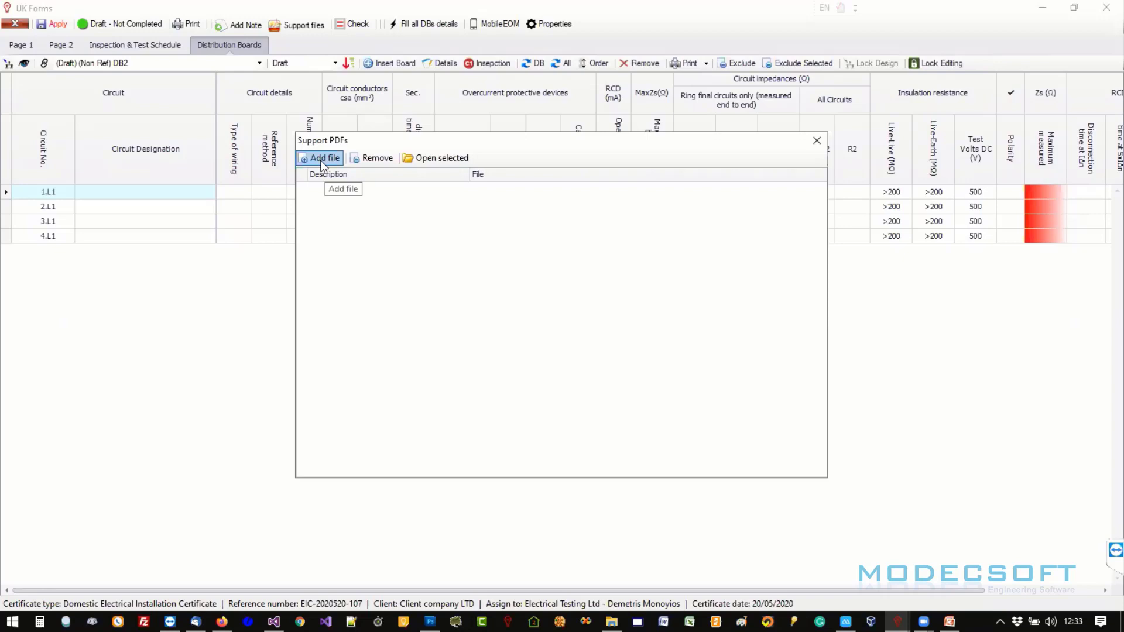
{"action": "left_click", "coordinate": [321, 159]}
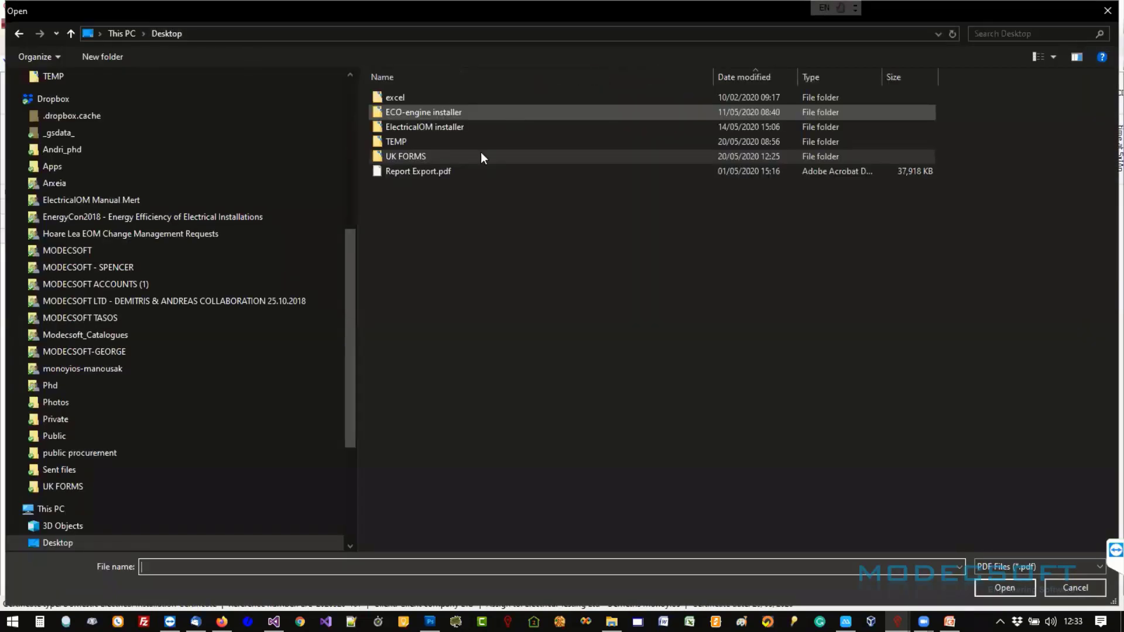
{"action": "double_click", "coordinate": [439, 170]}
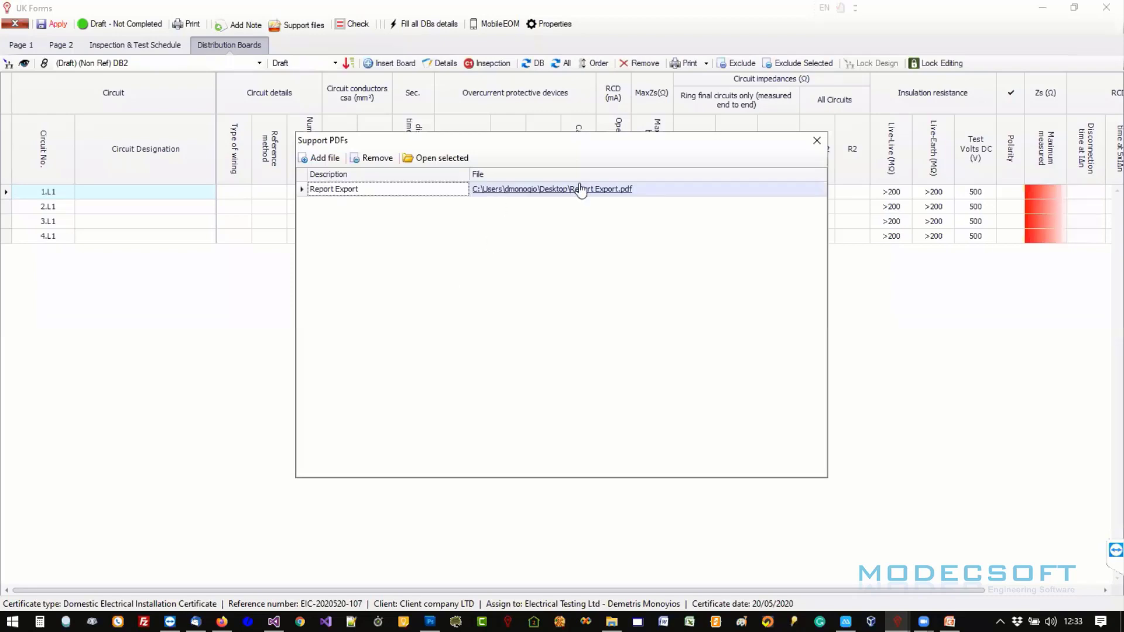
{"action": "left_click", "coordinate": [534, 190]}
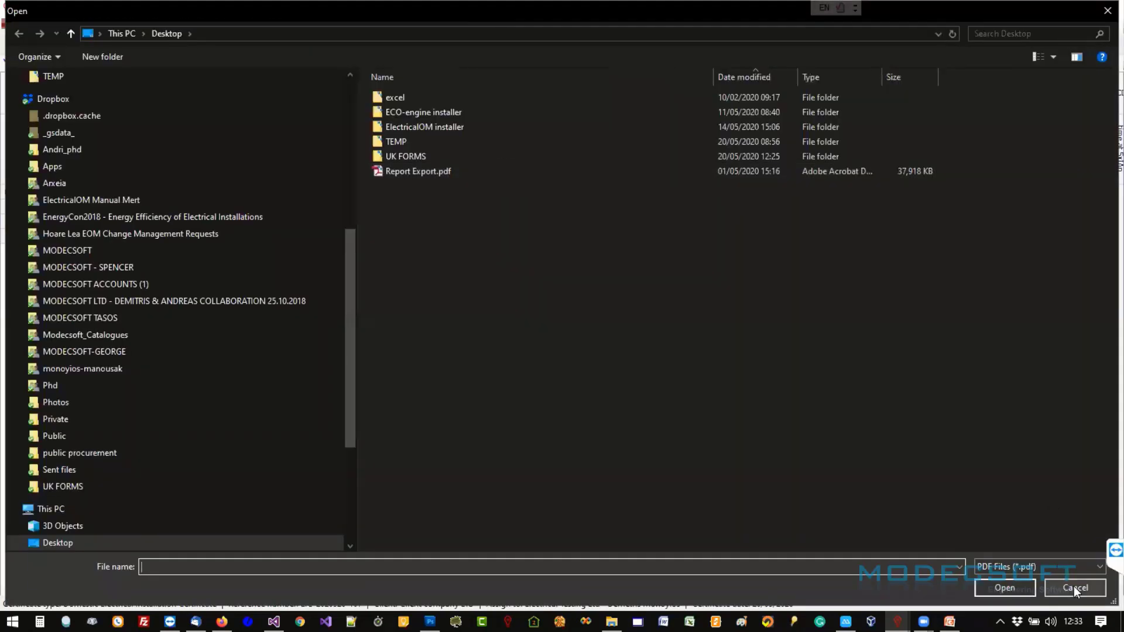
{"action": "left_click", "coordinate": [1075, 588]}
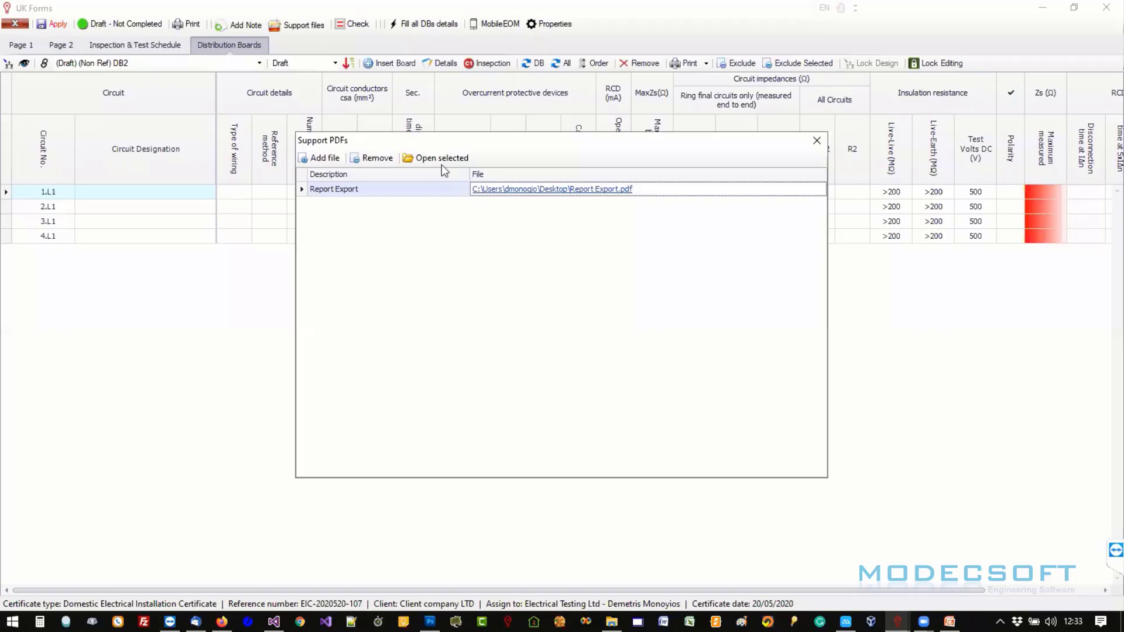
{"action": "left_click", "coordinate": [442, 159]}
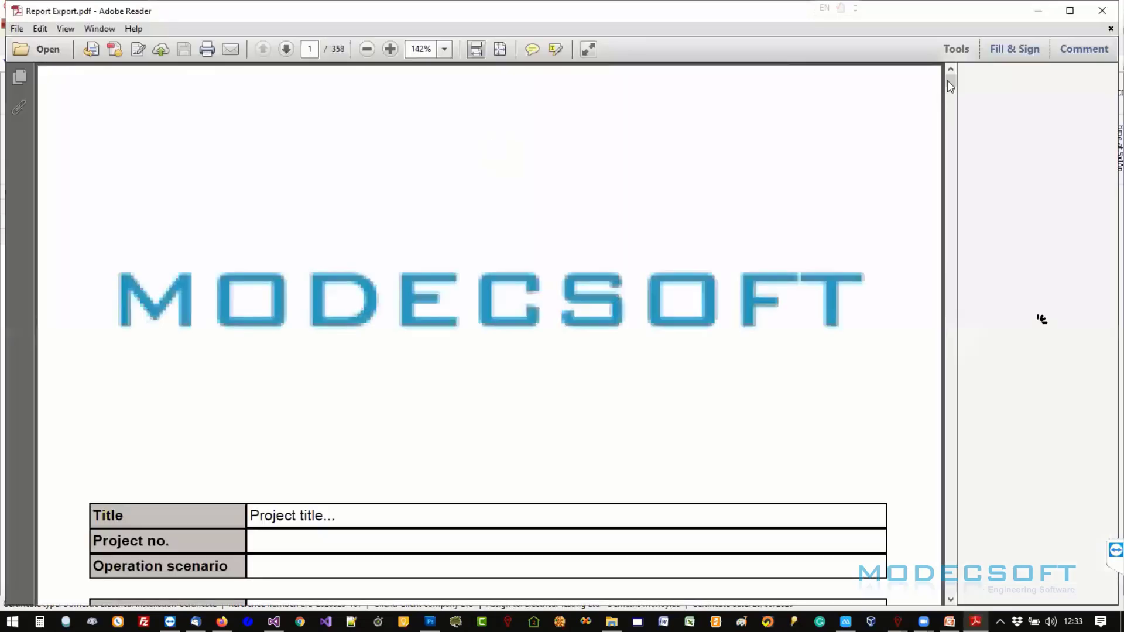
{"action": "left_click_drag", "start_coordinate": [950, 86], "coordinate": [951, 164]}
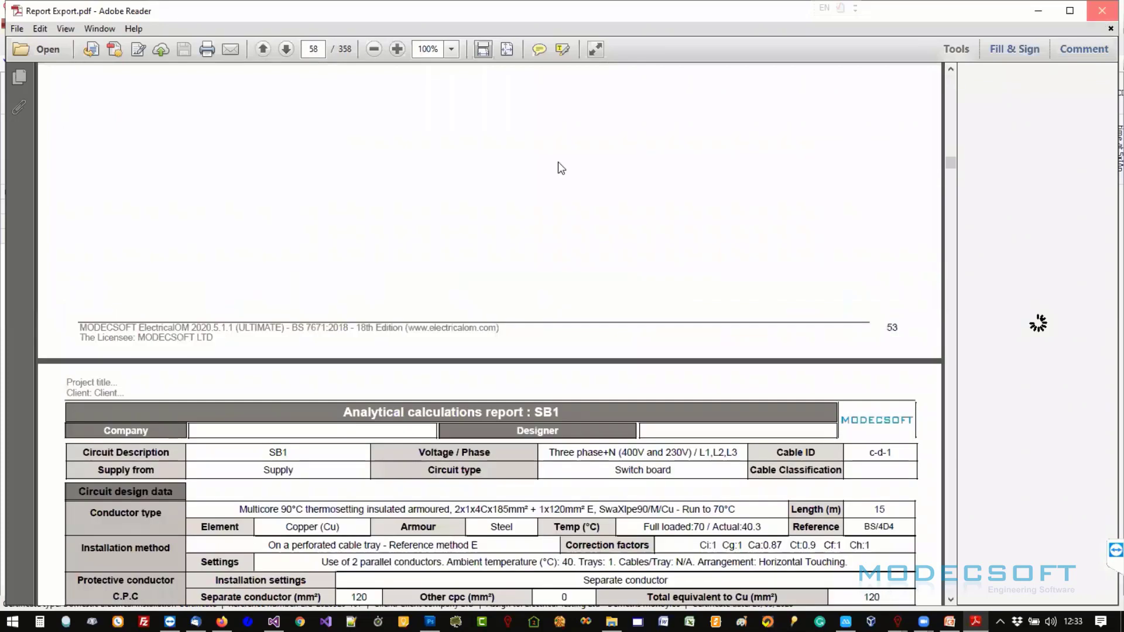
{"action": "left_click", "coordinate": [1102, 10]}
{"action": "left_click", "coordinate": [818, 141]}
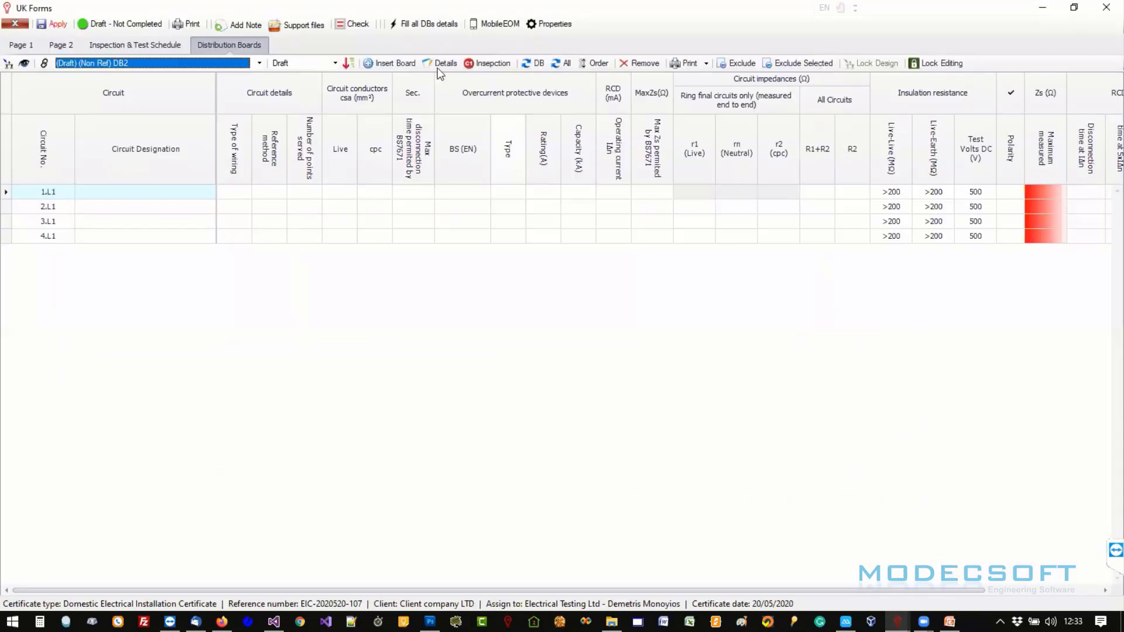
- Add an Additional Note page and type several lines of placeholder text like 'asdads sadsad sad…'
{"action": "left_click", "coordinate": [238, 26]}
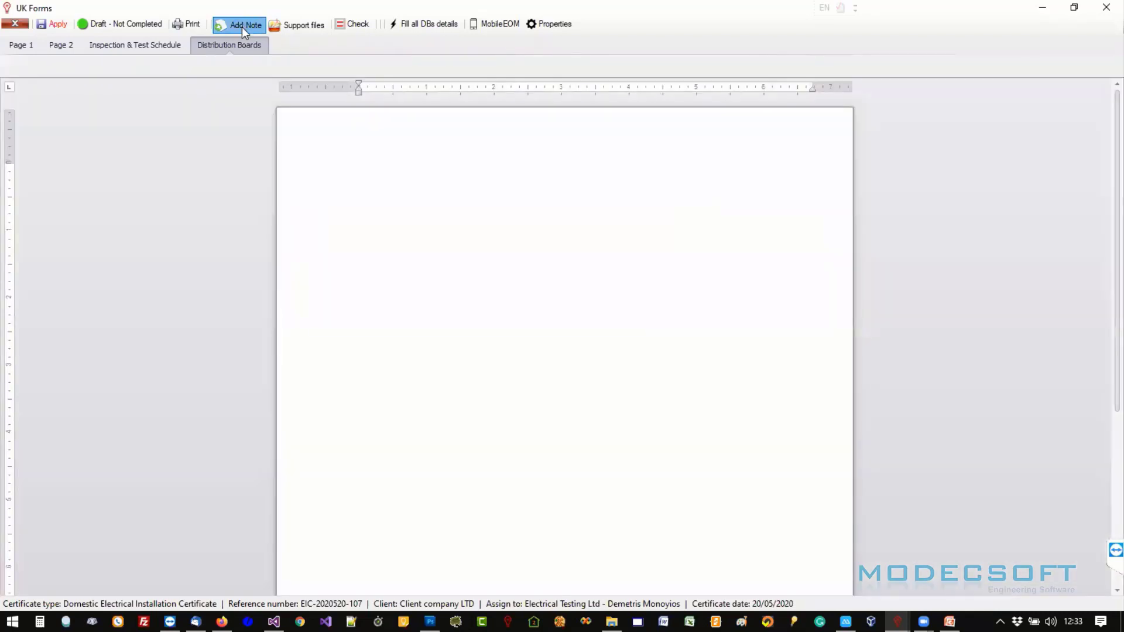
{"action": "left_click", "coordinate": [467, 160]}
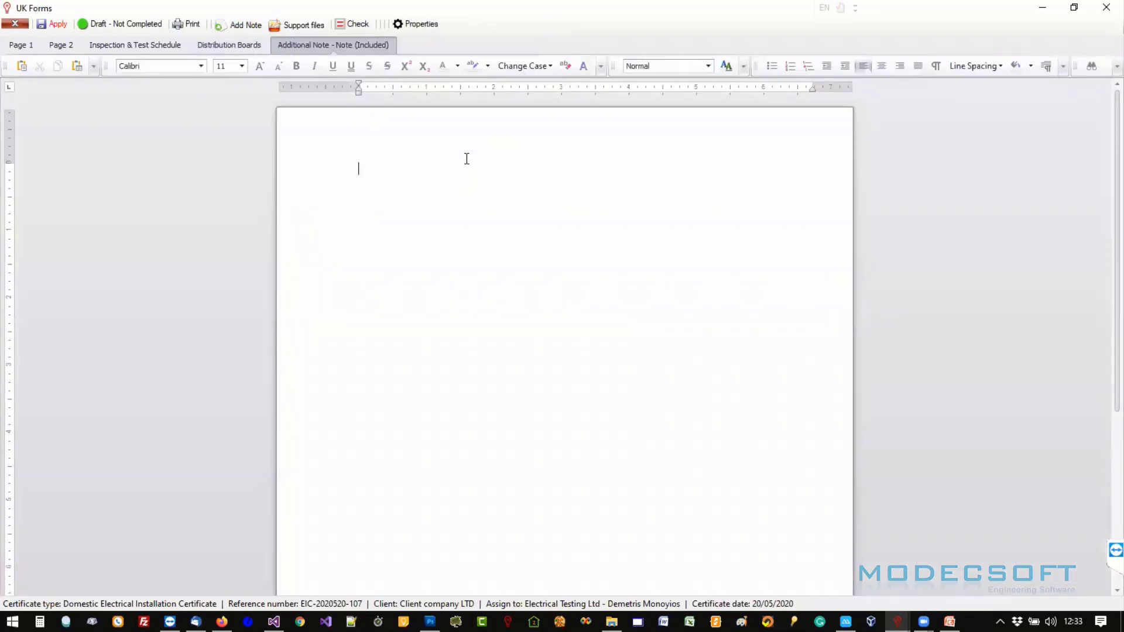
{"action": "type", "text": "asdads sadsad sad sadsa sad"}
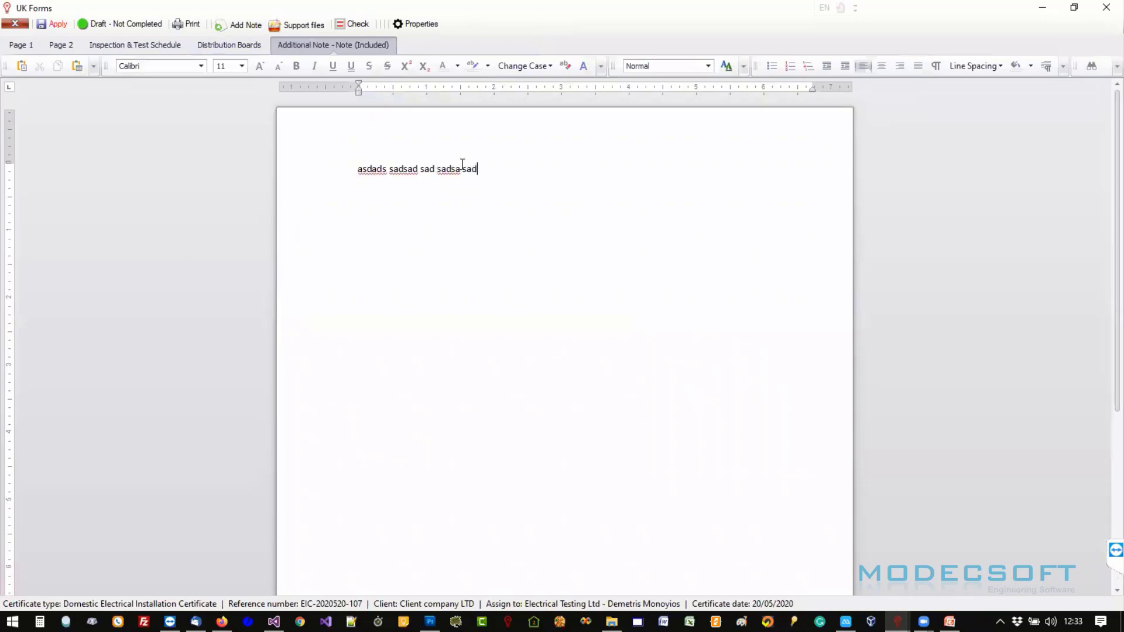
{"action": "type", "text": " sad sadsa dsad sa dad sadsa"}
{"action": "key", "text": "Return"}
{"action": "type", "text": "sadsad"}
{"action": "key", "text": "Return"}
{"action": "type", "text": "sa"}
{"action": "key", "text": "Return"}
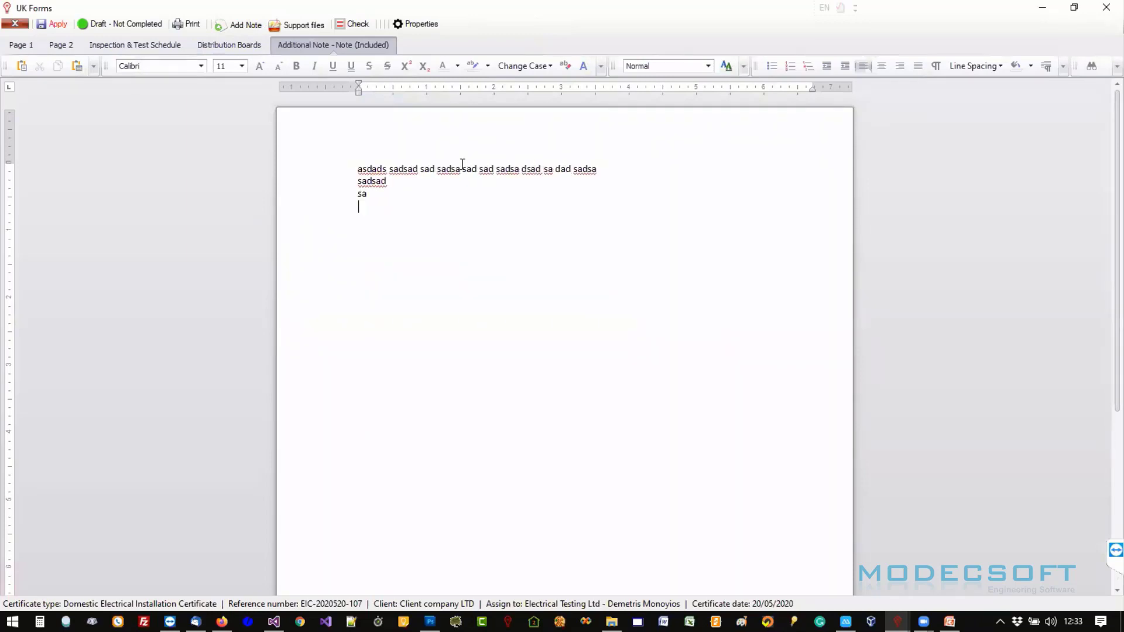
{"action": "type", "text": "dsa dsa dsa"}
{"action": "key", "text": "Return"}
- Rename the note page to 'Additiona notes etc...'
{"action": "right_click", "coordinate": [352, 46]}
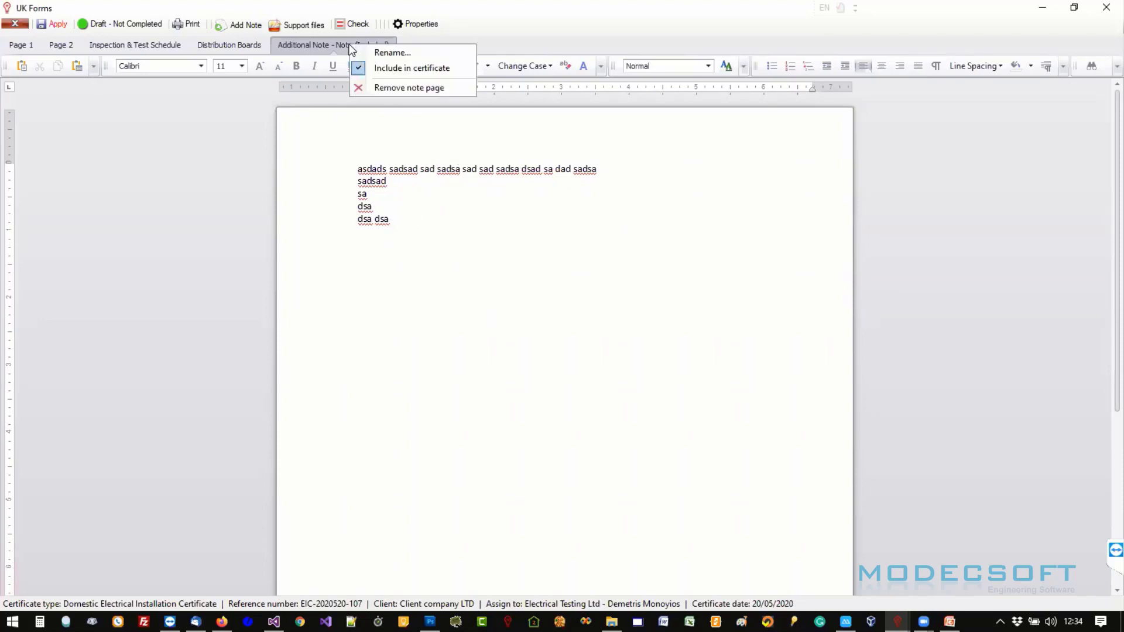
{"action": "left_click", "coordinate": [388, 52]}
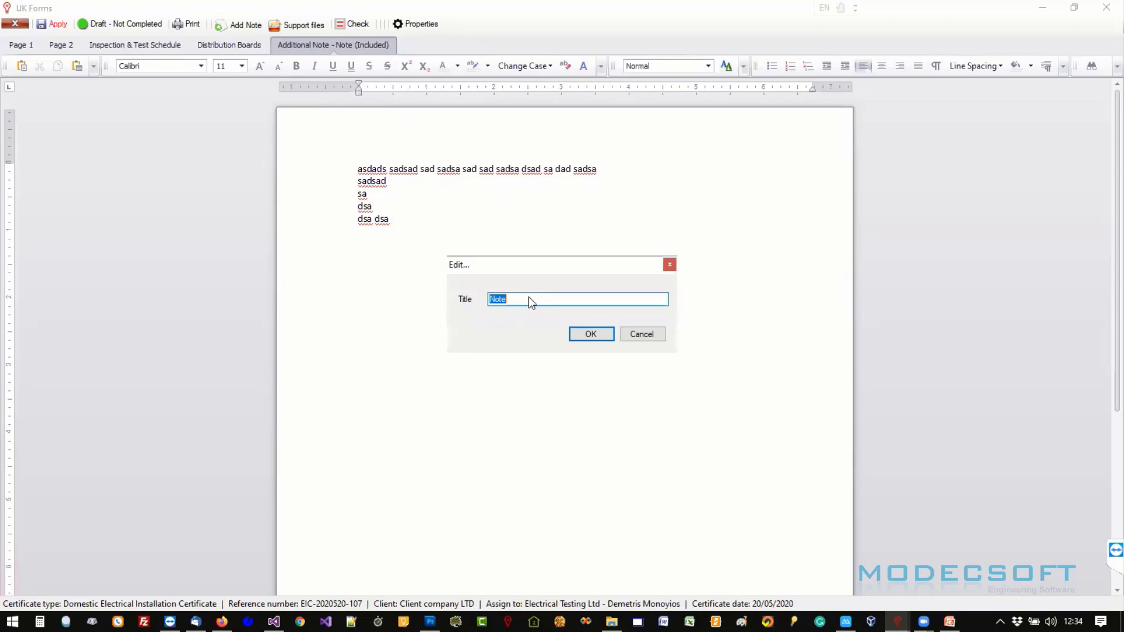
{"action": "type", "text": "Additio"}
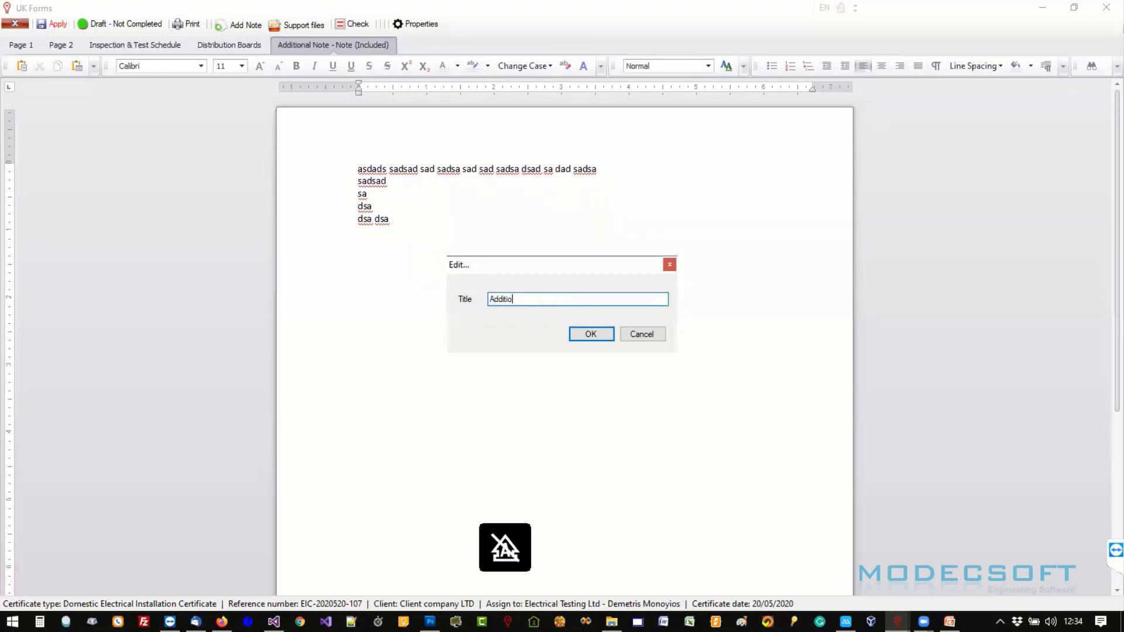
{"action": "type", "text": "na notes"}
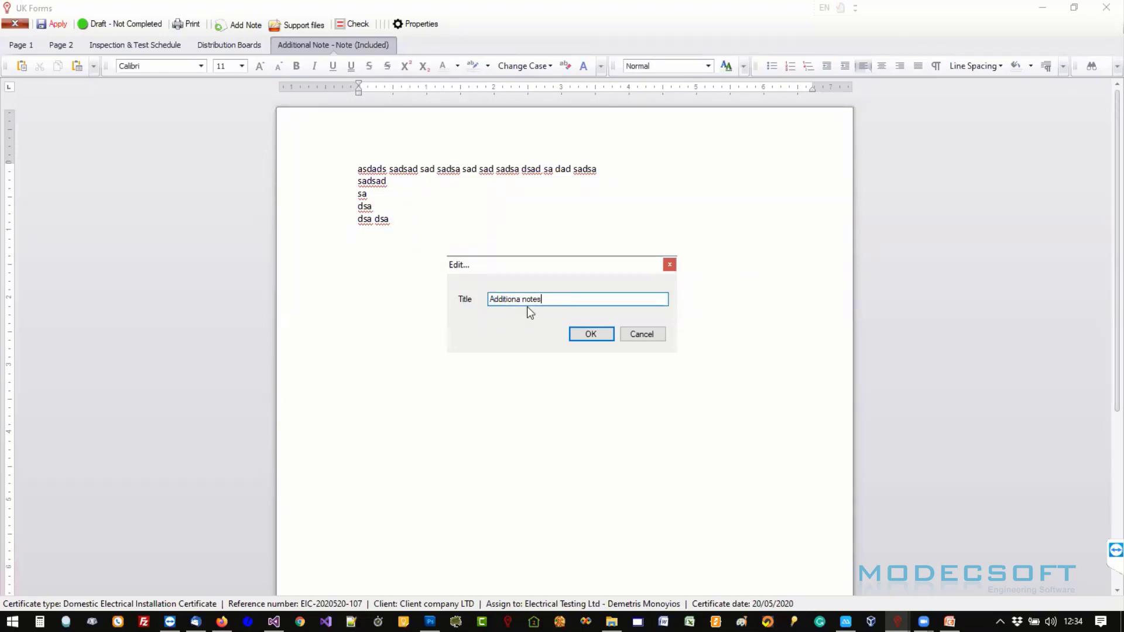
{"action": "key", "text": "ctrl+a"}
{"action": "key", "text": "BackSpace"}
{"action": "key", "text": "ctrl+z"}
{"action": "type", "text": "etc..."}
{"action": "left_click", "coordinate": [592, 335]}
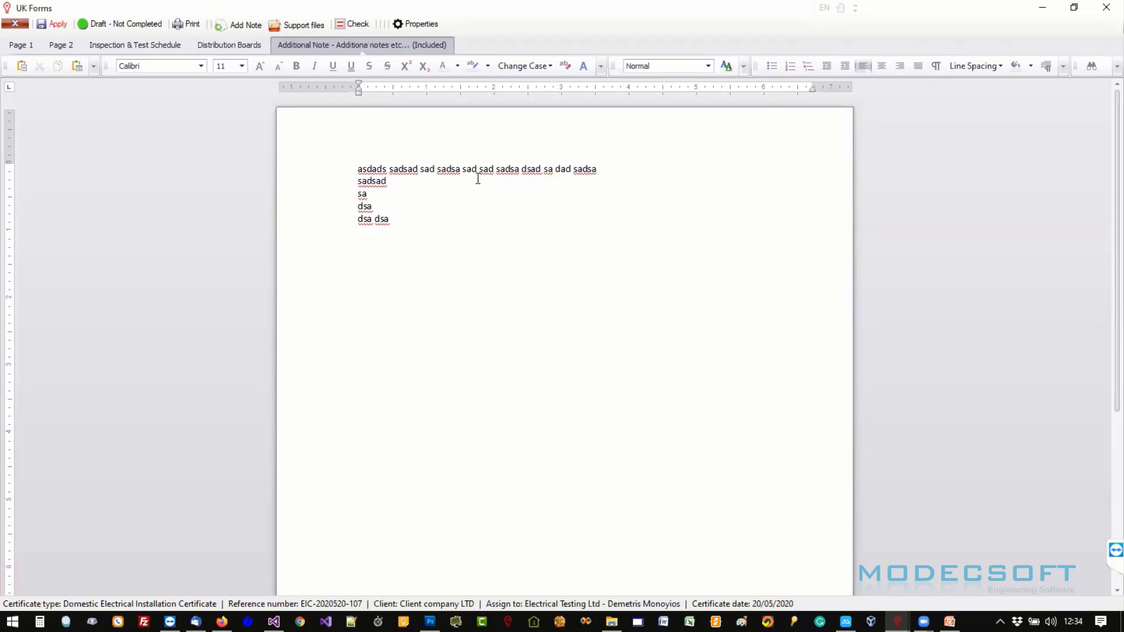
- Leave the note page included in the certificate and generate the certificate report preview
{"action": "right_click", "coordinate": [424, 43]}
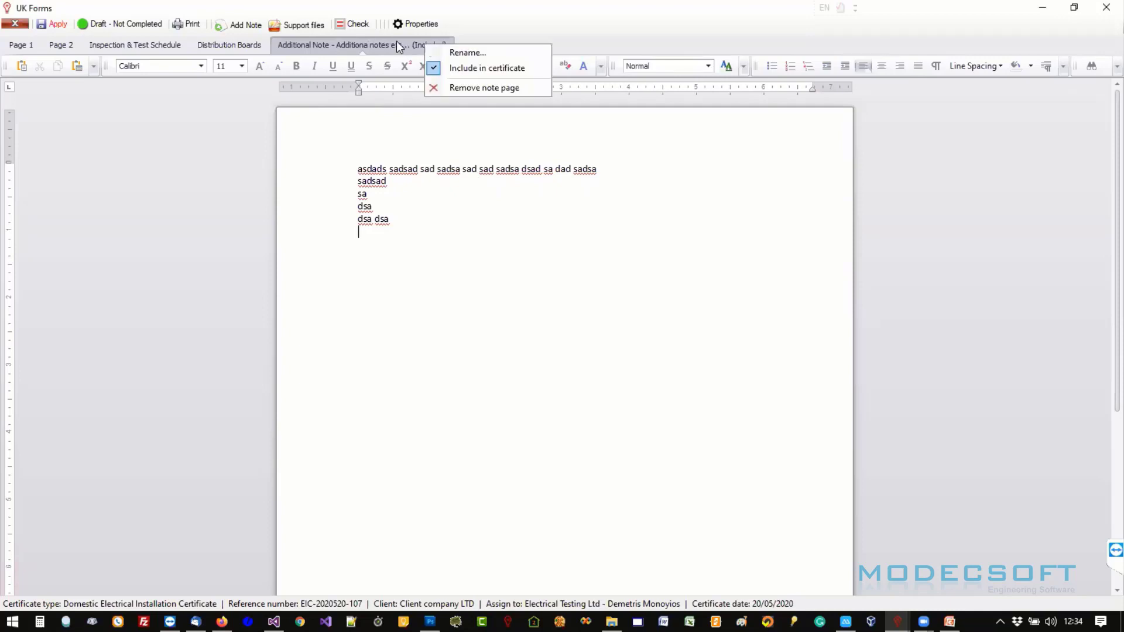
{"action": "left_click", "coordinate": [397, 42]}
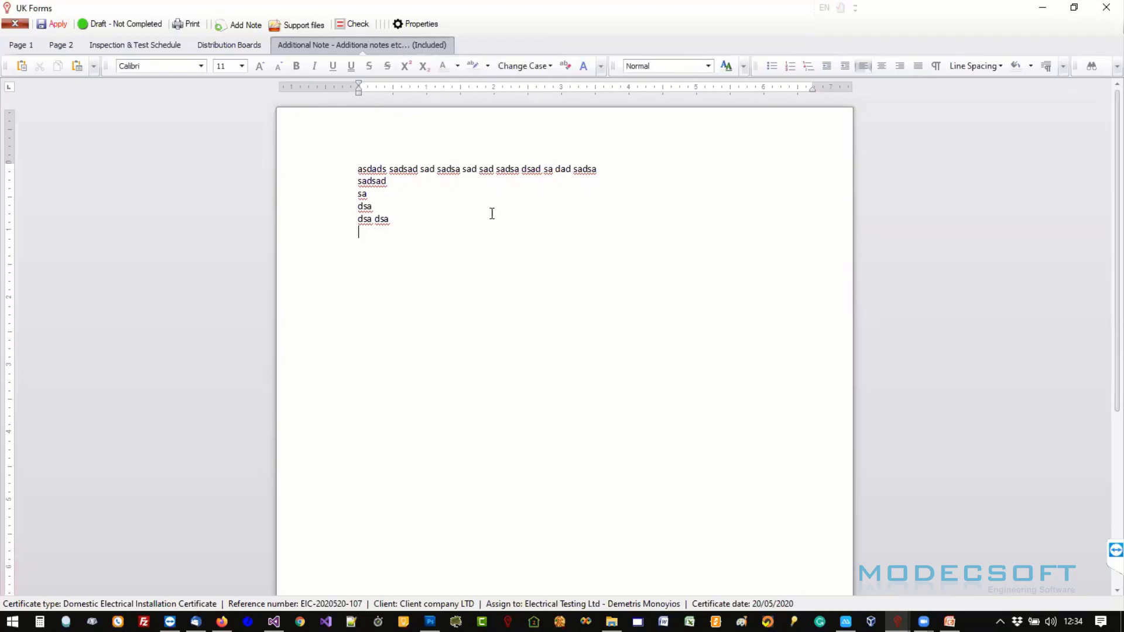
{"action": "right_click", "coordinate": [424, 44]}
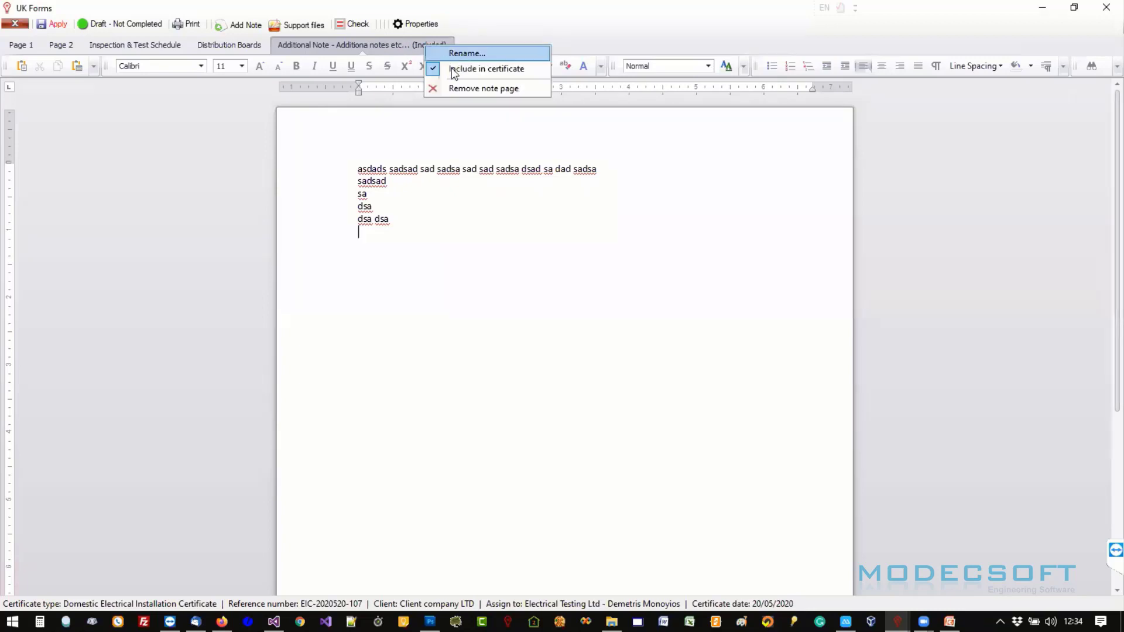
{"action": "left_click", "coordinate": [485, 28]}
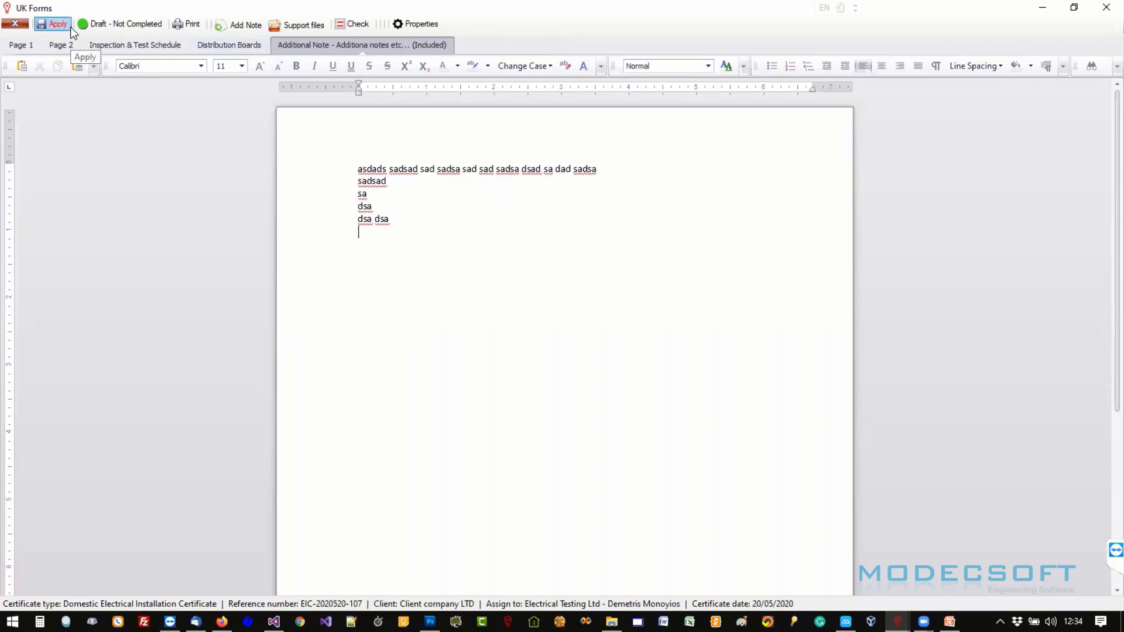
{"action": "left_click", "coordinate": [186, 25]}
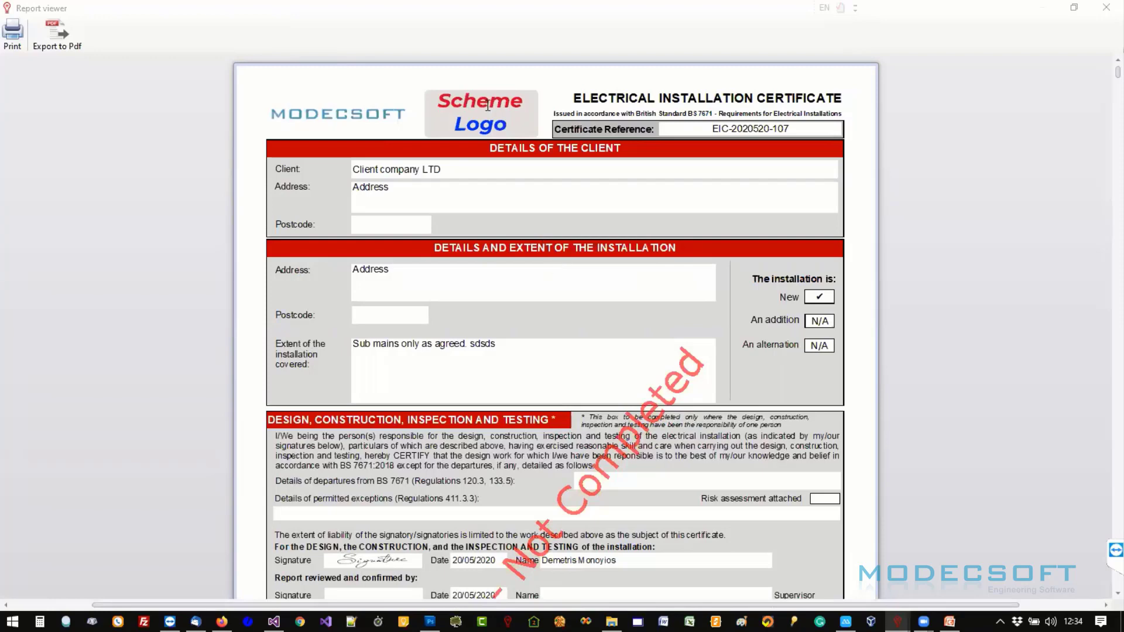
{"action": "scroll", "coordinate": [538, 231], "scroll_direction": "down", "scroll_amount": 5}
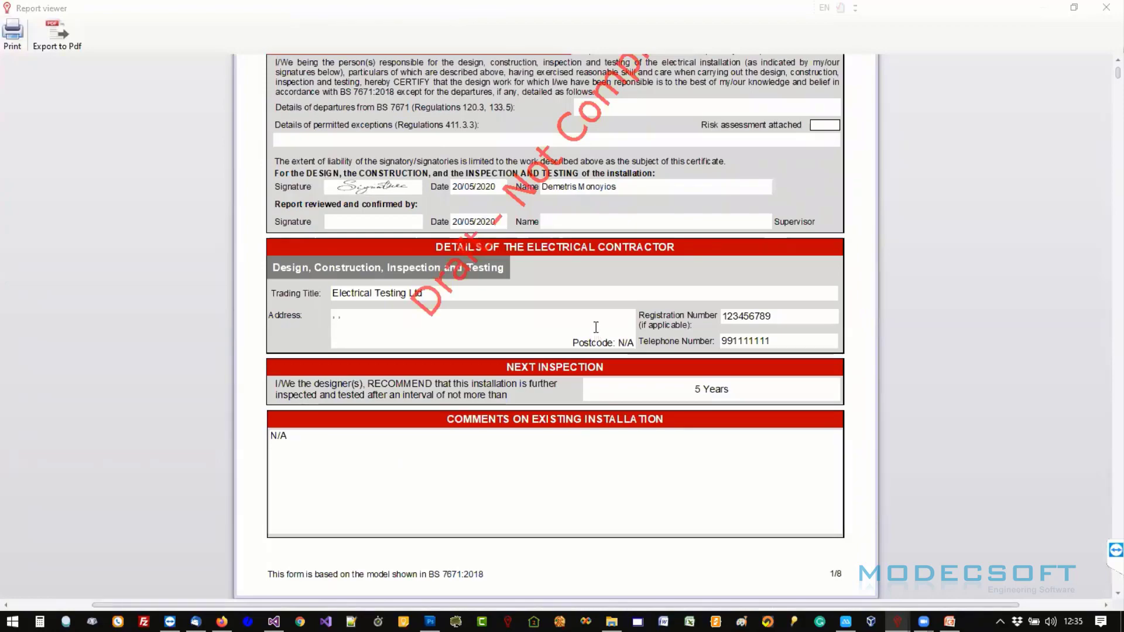
{"action": "scroll", "coordinate": [598, 331], "scroll_direction": "down", "scroll_amount": 9}
{"action": "scroll", "coordinate": [596, 329], "scroll_direction": "down", "scroll_amount": 15}
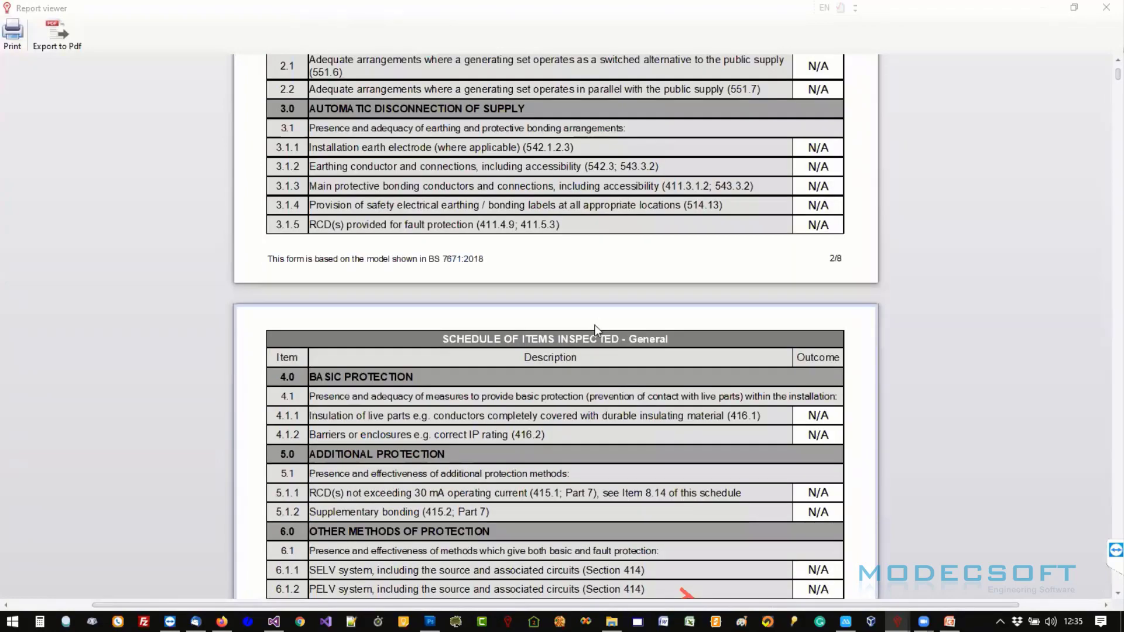
{"action": "scroll", "coordinate": [597, 331], "scroll_direction": "down", "scroll_amount": 10}
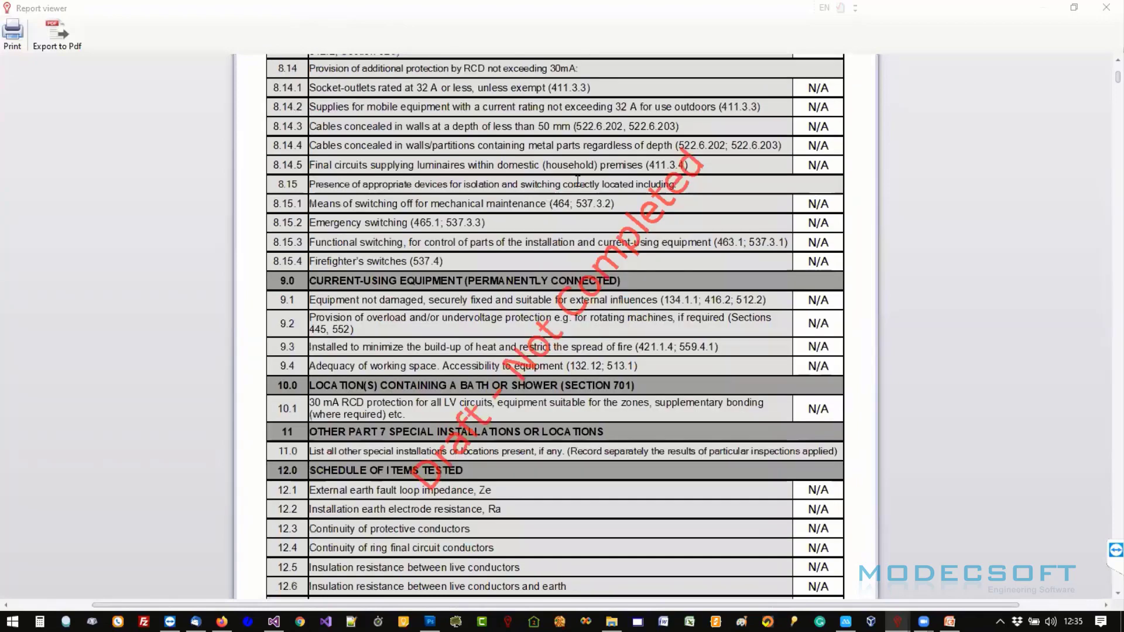
{"action": "scroll", "coordinate": [577, 181], "scroll_direction": "down", "scroll_amount": 15}
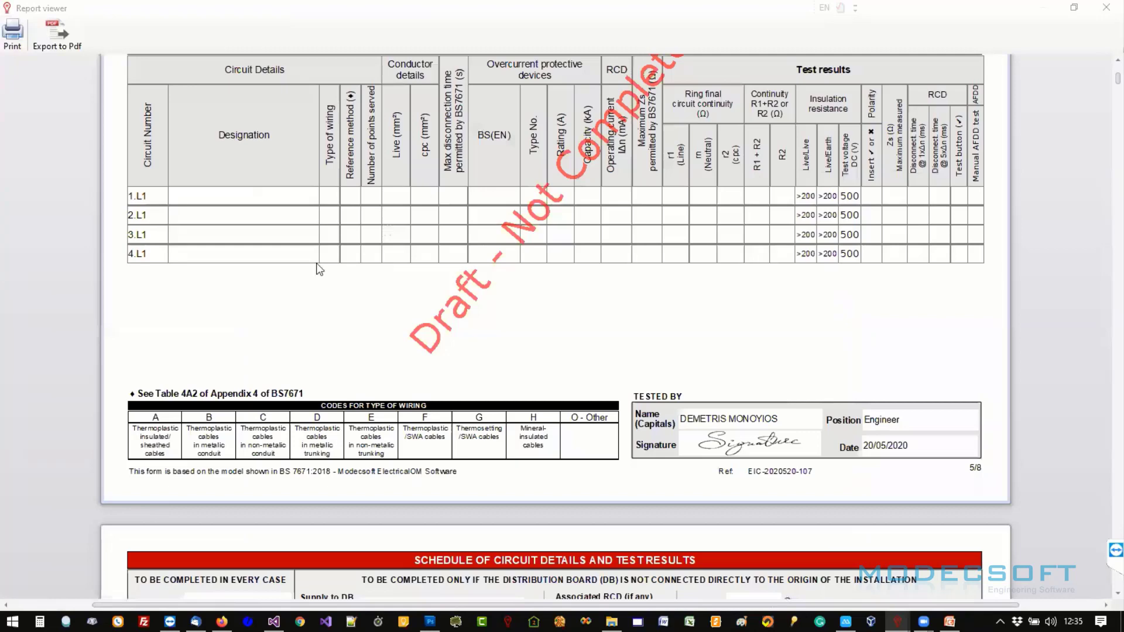
{"action": "scroll", "coordinate": [319, 270], "scroll_direction": "down", "scroll_amount": 15}
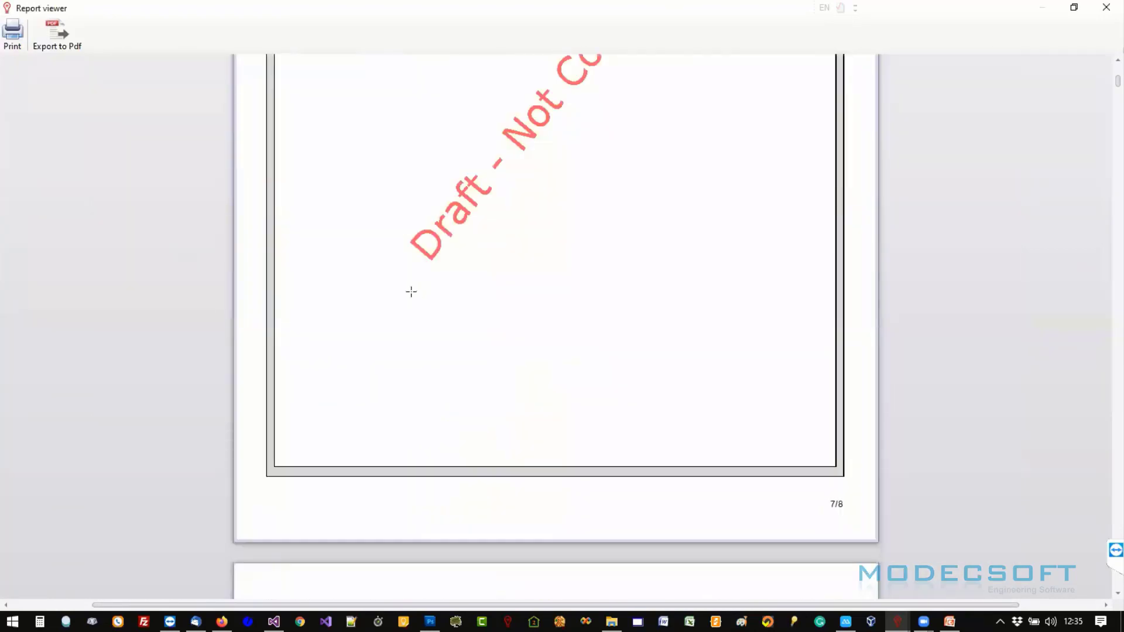
{"action": "scroll", "coordinate": [414, 294], "scroll_direction": "down", "scroll_amount": 8}
{"action": "scroll", "coordinate": [710, 283], "scroll_direction": "down", "scroll_amount": 10}
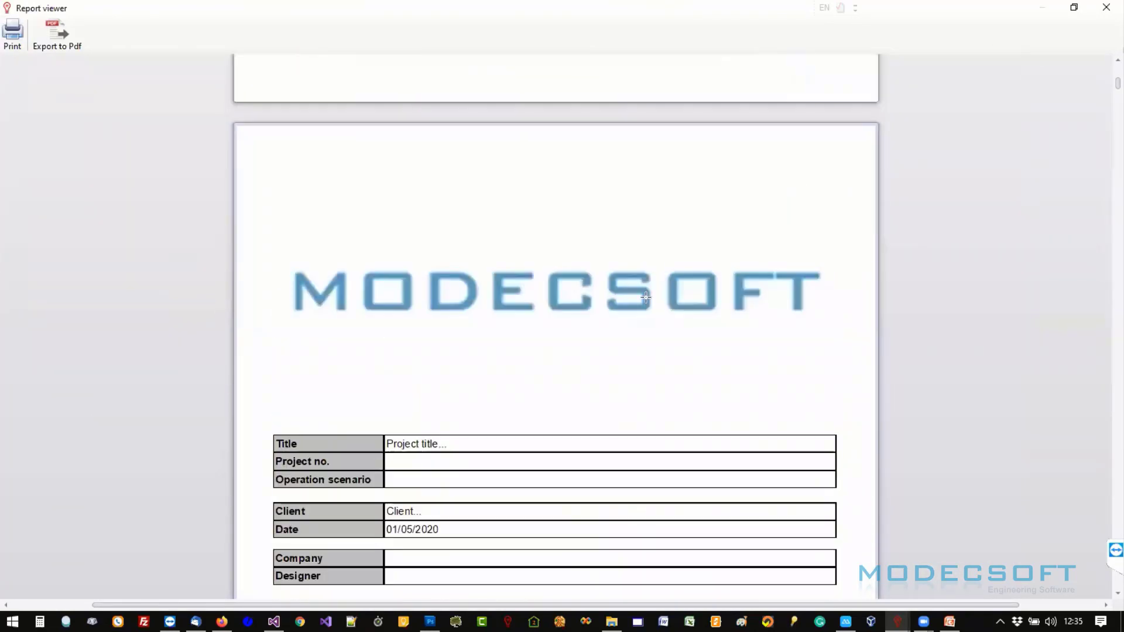
{"action": "scroll", "coordinate": [899, 131], "scroll_direction": "up", "scroll_amount": 2}
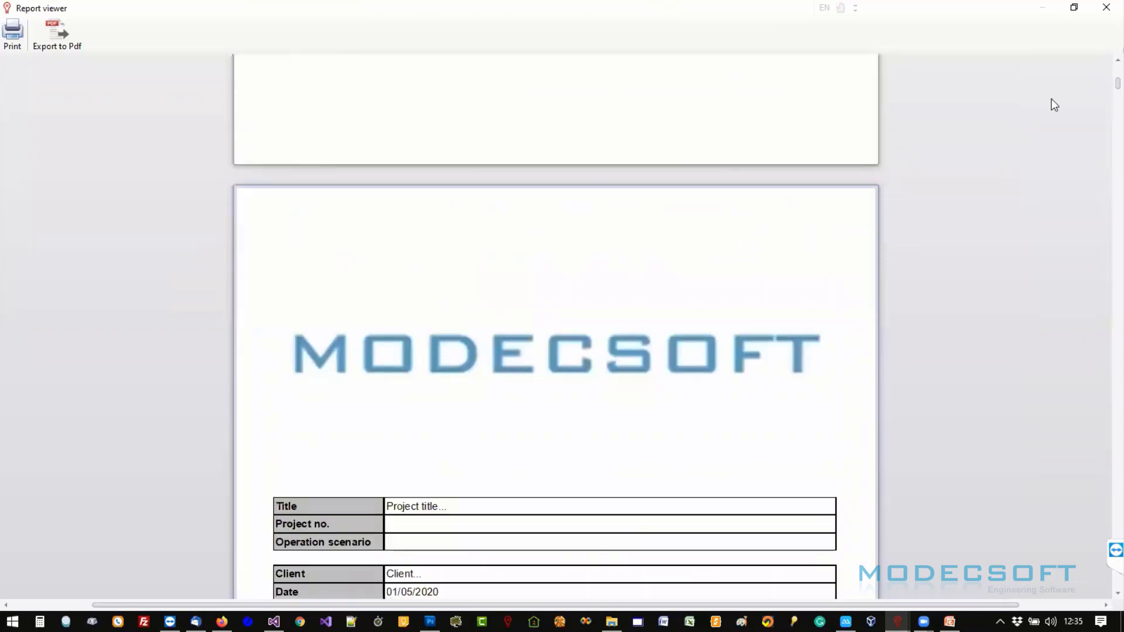
{"action": "left_click_drag", "start_coordinate": [1105, 143], "coordinate": [1104, 459]}
{"action": "left_click_drag", "start_coordinate": [1102, 445], "coordinate": [994, 459]}
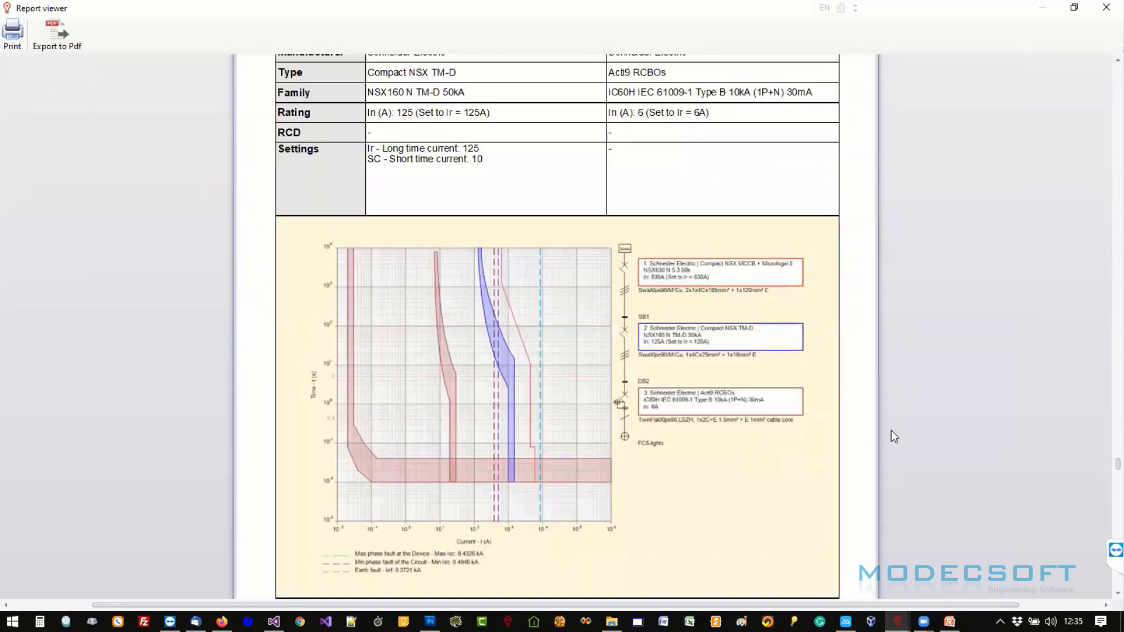
{"action": "scroll", "coordinate": [879, 375], "scroll_direction": "down", "scroll_amount": 1}
{"action": "scroll", "coordinate": [1101, 486], "scroll_direction": "down", "scroll_amount": 5}
{"action": "left_click_drag", "start_coordinate": [1103, 469], "coordinate": [1103, 226]}
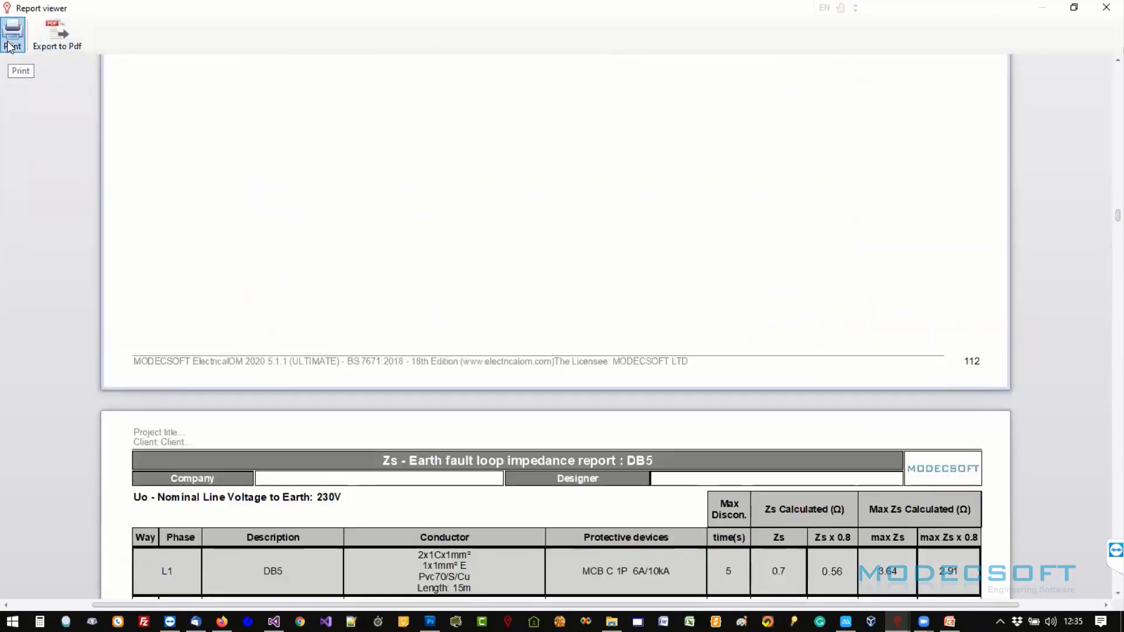
{"action": "left_click", "coordinate": [1106, 8]}
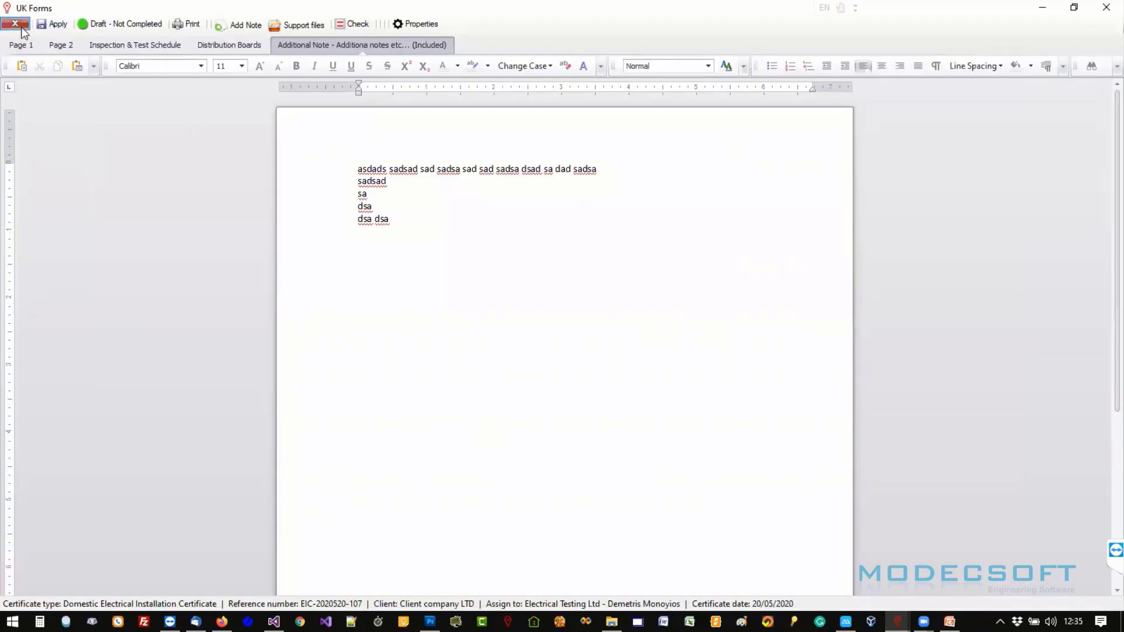
- Close the certificate editor, then delete the draft certificate from the UK Forms list and confirm
{"action": "left_click", "coordinate": [16, 24]}
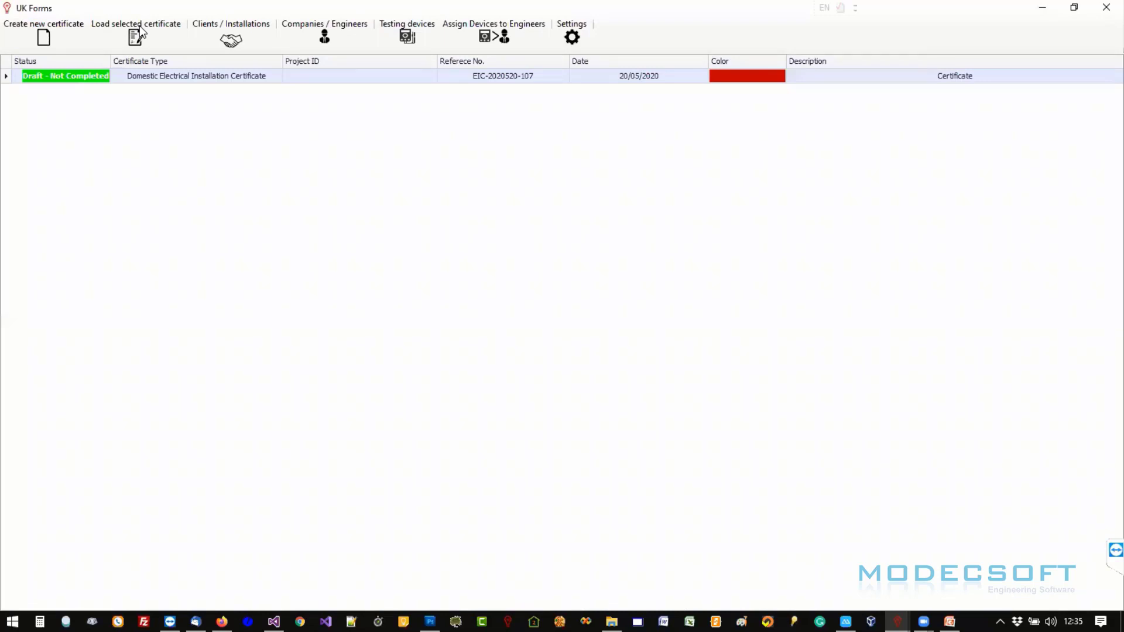
{"action": "left_click", "coordinate": [1106, 7]}
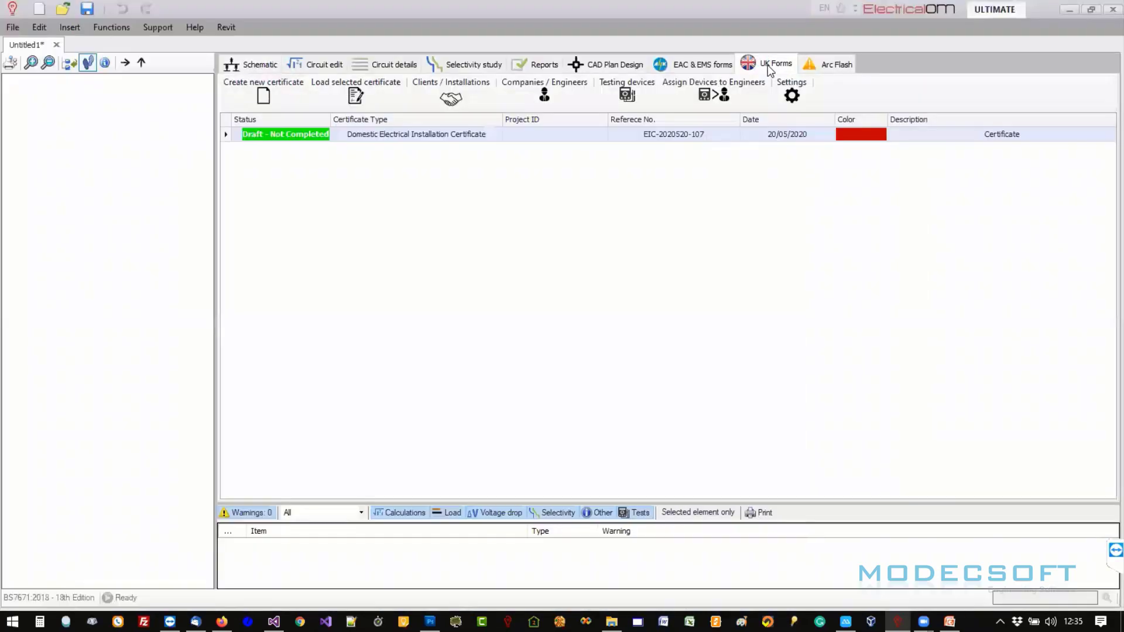
{"action": "right_click", "coordinate": [247, 135]}
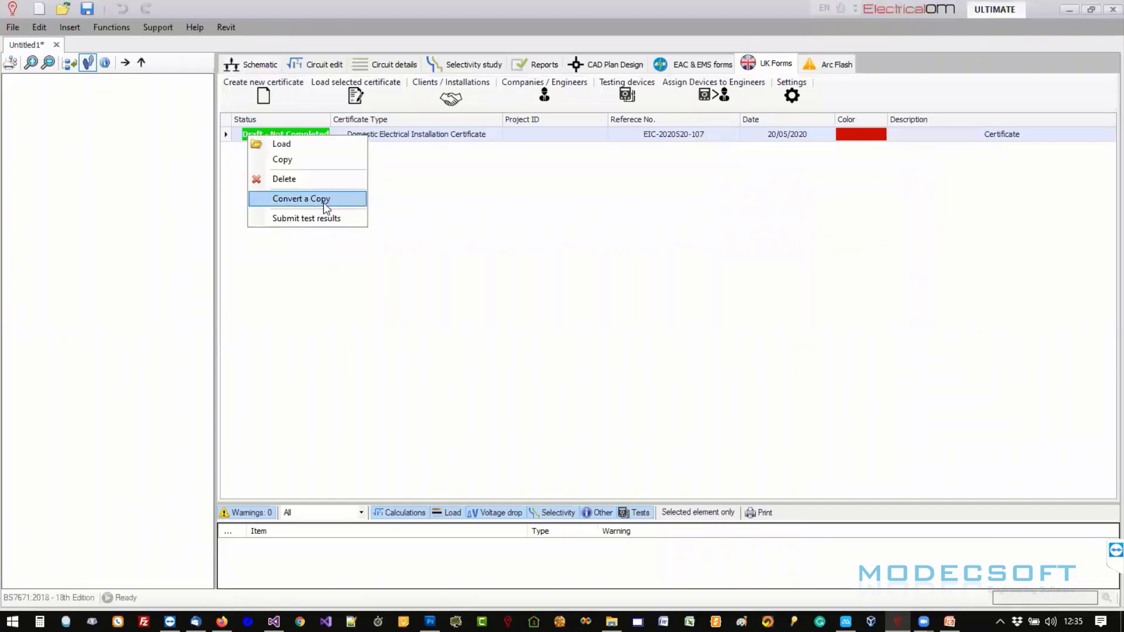
{"action": "left_click", "coordinate": [321, 182]}
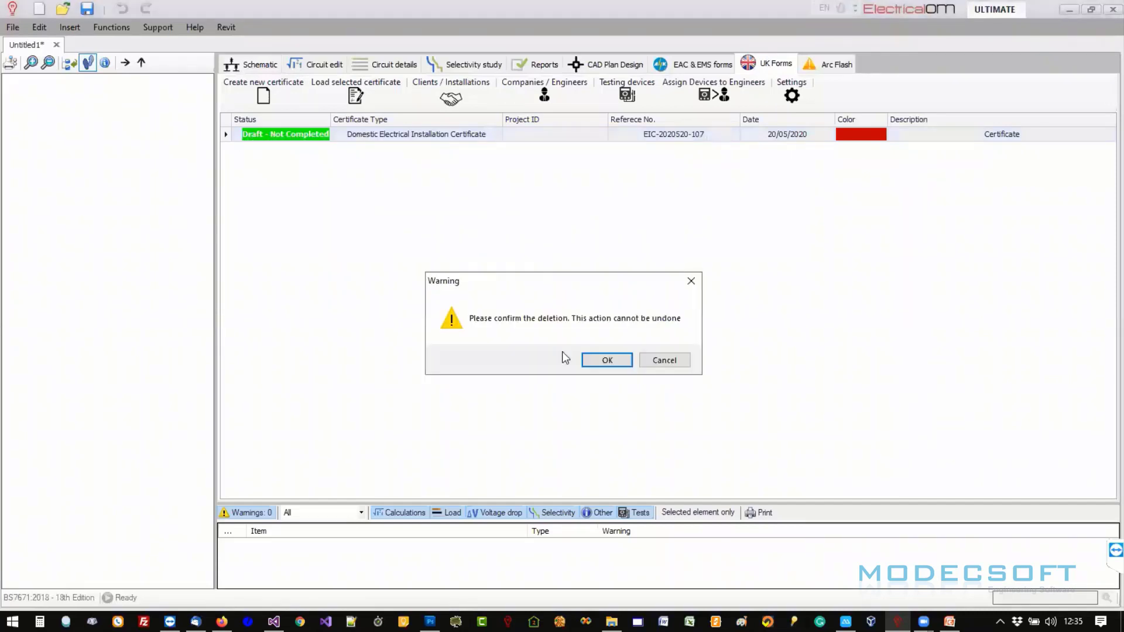
{"action": "left_click", "coordinate": [614, 362]}
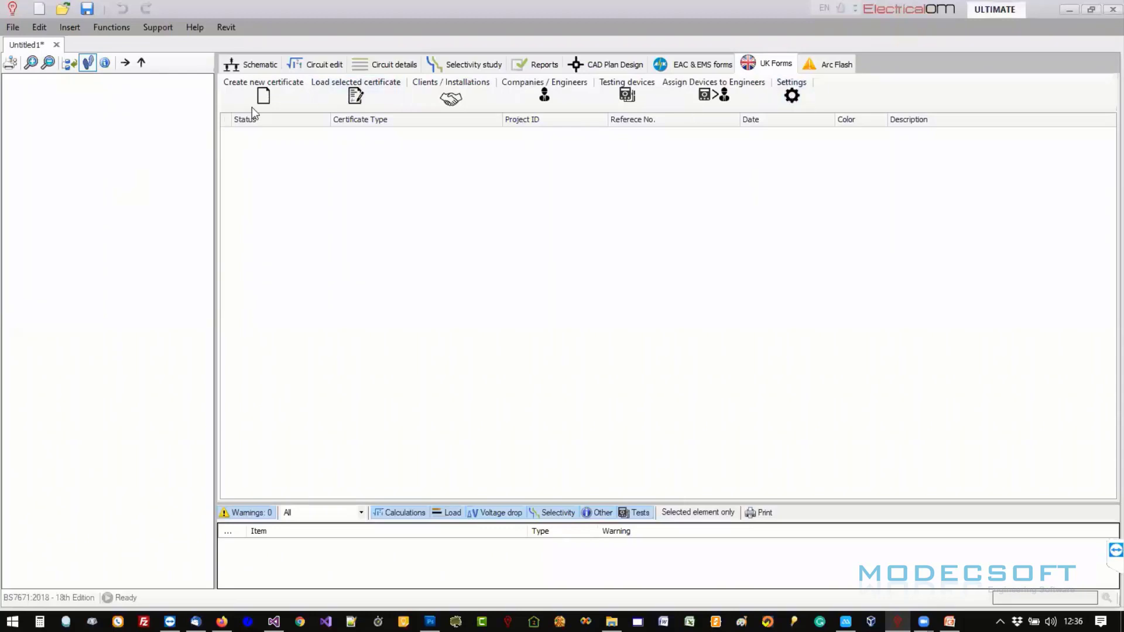
- Insert a single-phase 1Ph + N supply source named Supply into the empty project tree
{"action": "right_click", "coordinate": [41, 120]}
{"action": "mouse_move", "coordinate": [117, 118]}
{"action": "mouse_move", "coordinate": [239, 114]}
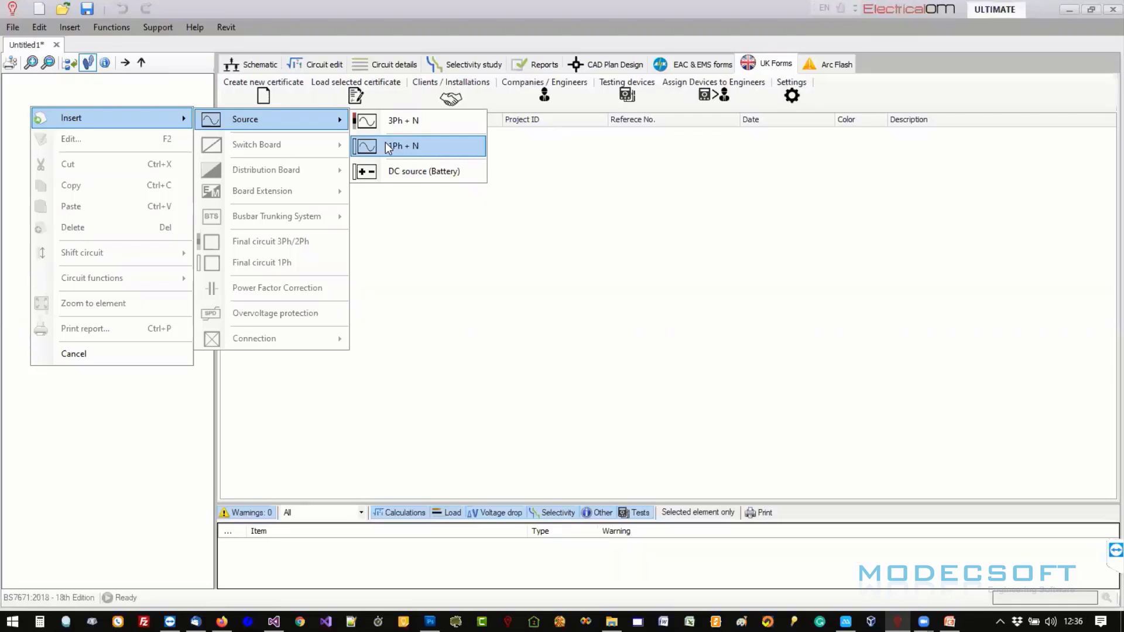
{"action": "left_click", "coordinate": [387, 147]}
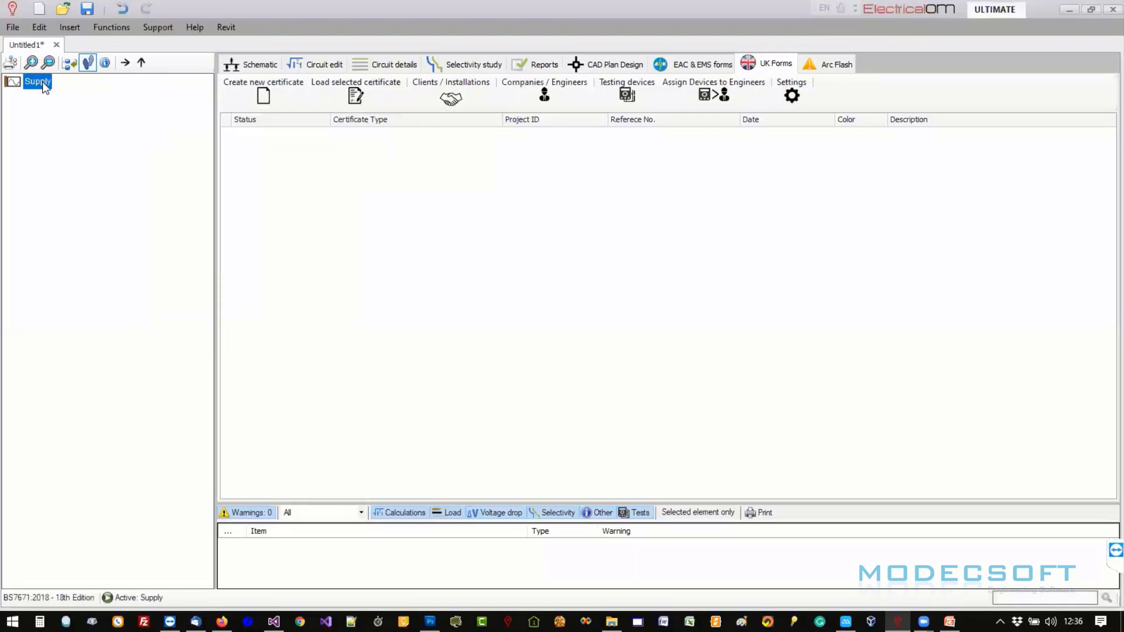
- Check the Supply source settings, keeping 230 V and 0.15 Ω Ze, and confirm
{"action": "double_click", "coordinate": [43, 84]}
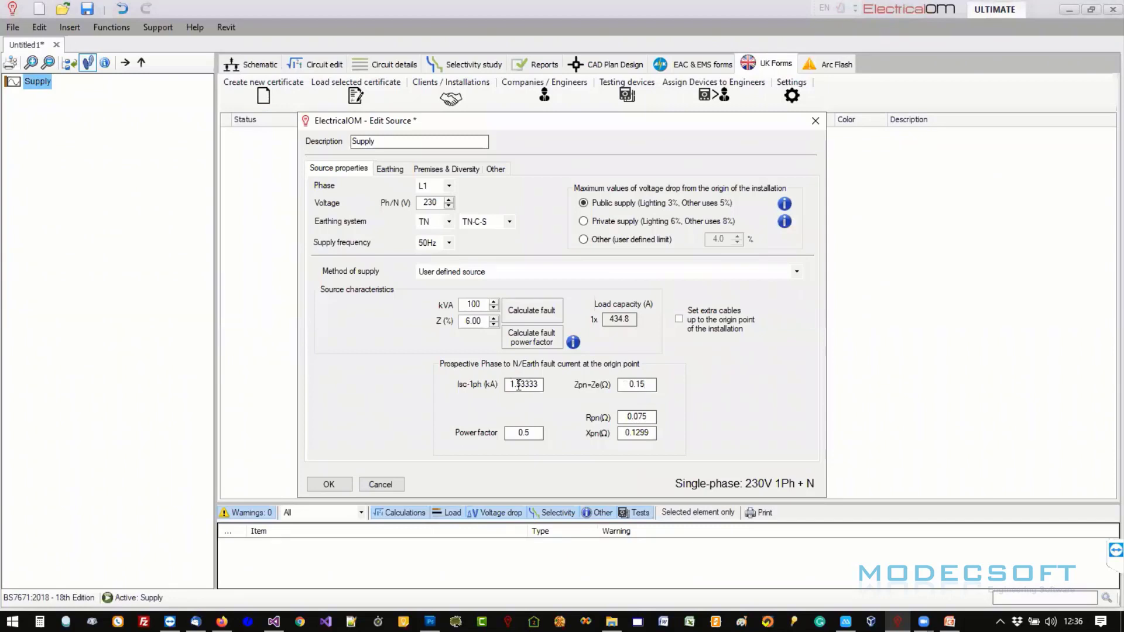
{"action": "left_click", "coordinate": [328, 484]}
{"action": "left_click", "coordinate": [38, 82]}
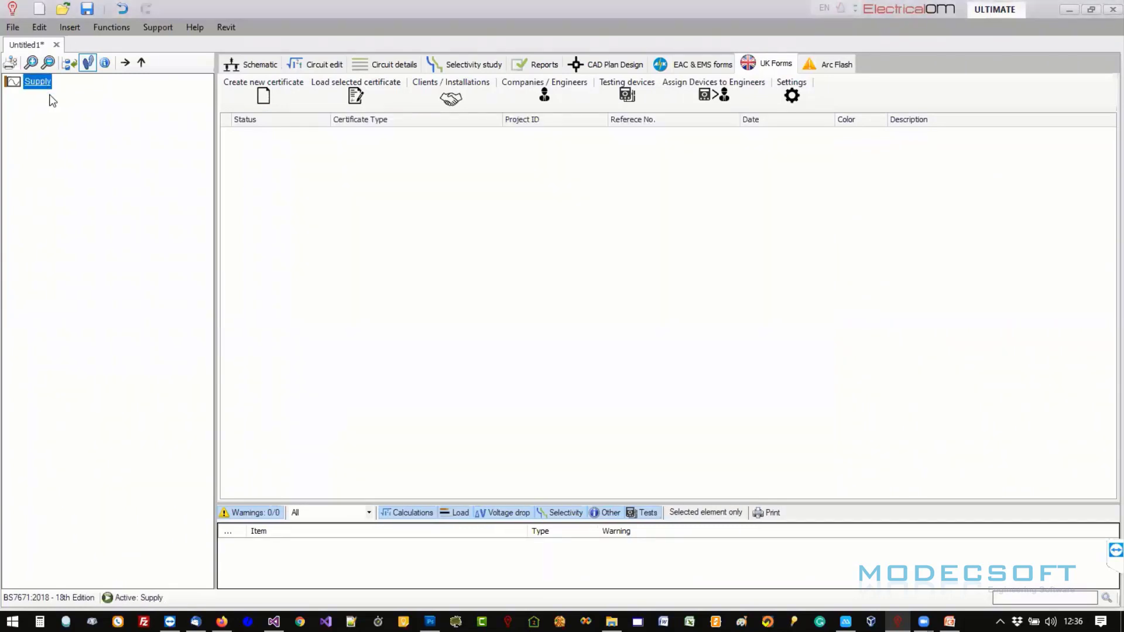
{"action": "right_click", "coordinate": [46, 86]}
- Insert distribution board DB1 under Supply and protect it with a 100 A fuse
{"action": "left_click", "coordinate": [417, 167]}
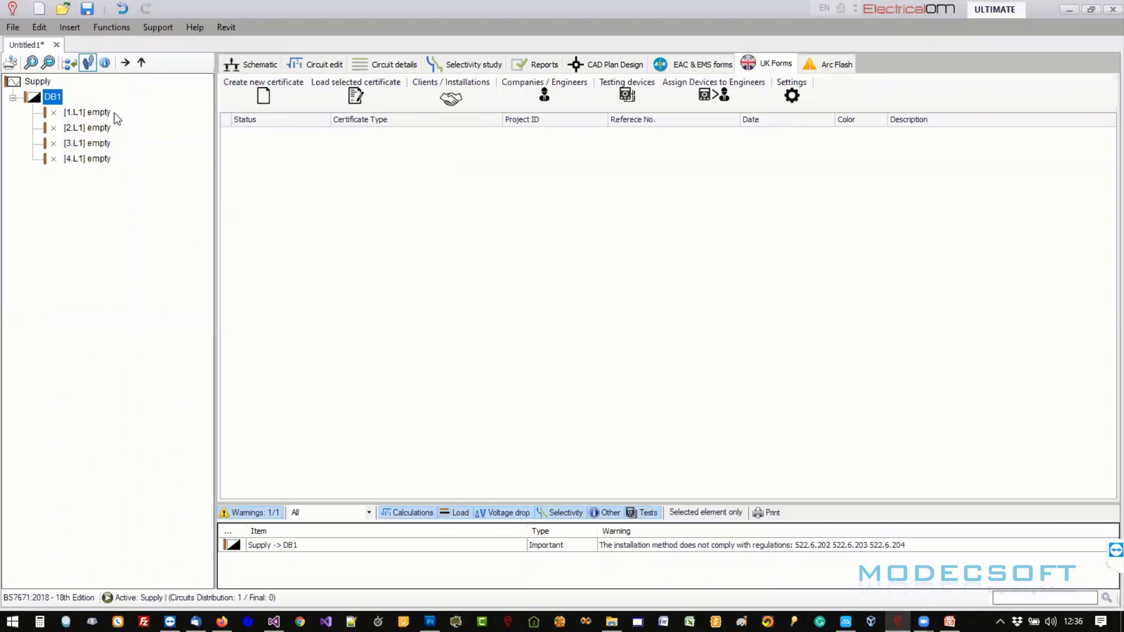
{"action": "double_click", "coordinate": [53, 98]}
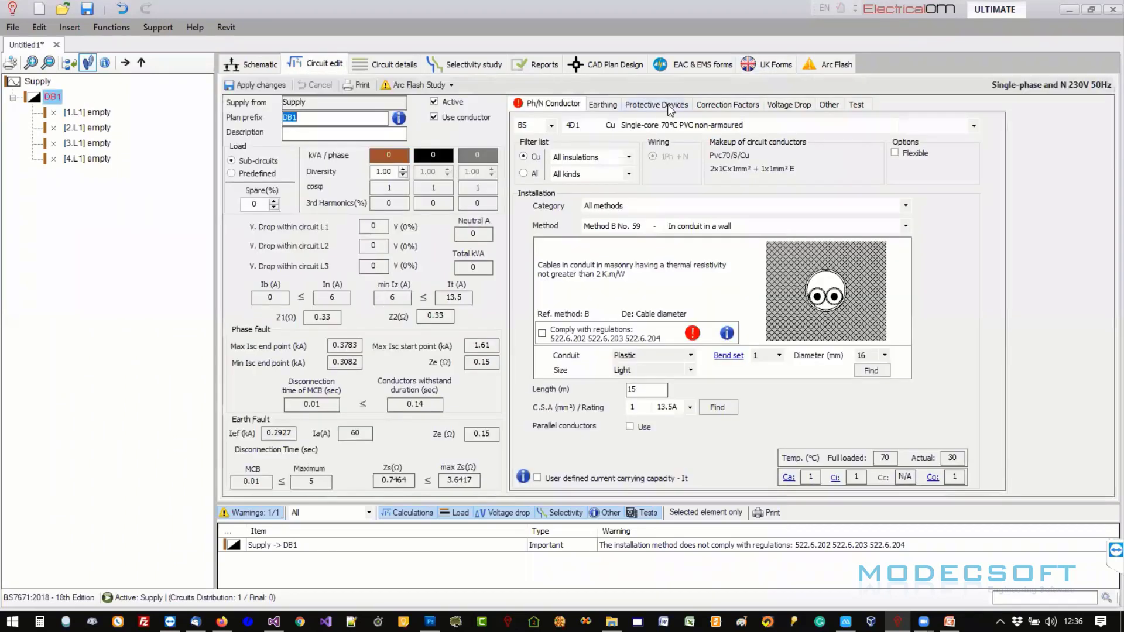
{"action": "left_click", "coordinate": [657, 105]}
{"action": "left_click", "coordinate": [755, 206]}
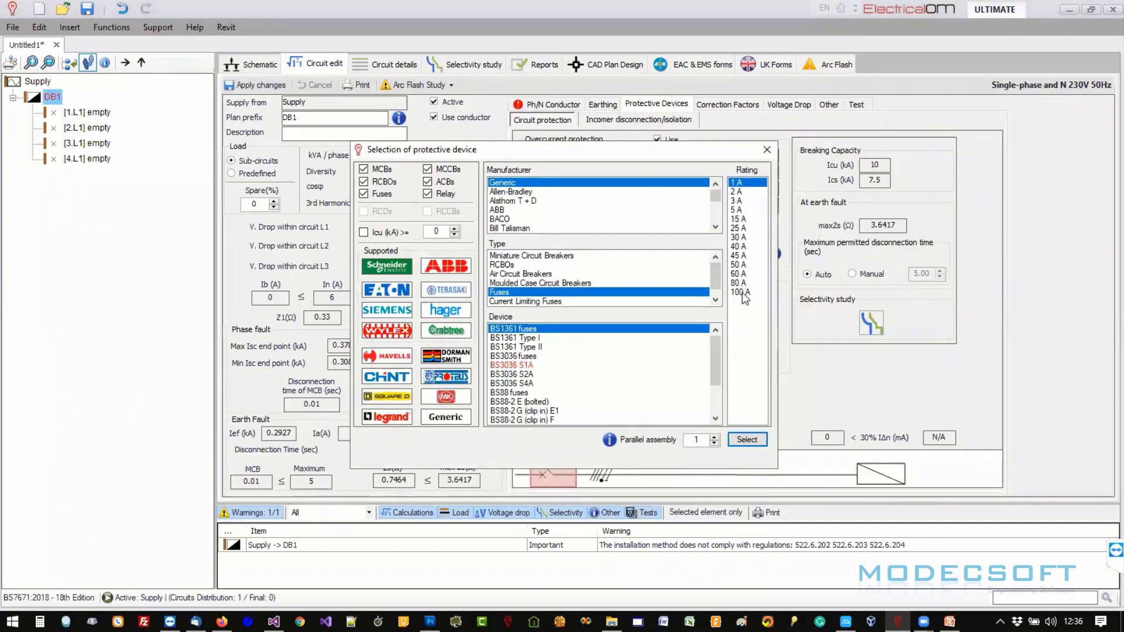
{"action": "left_click", "coordinate": [740, 292]}
{"action": "left_click", "coordinate": [531, 348]}
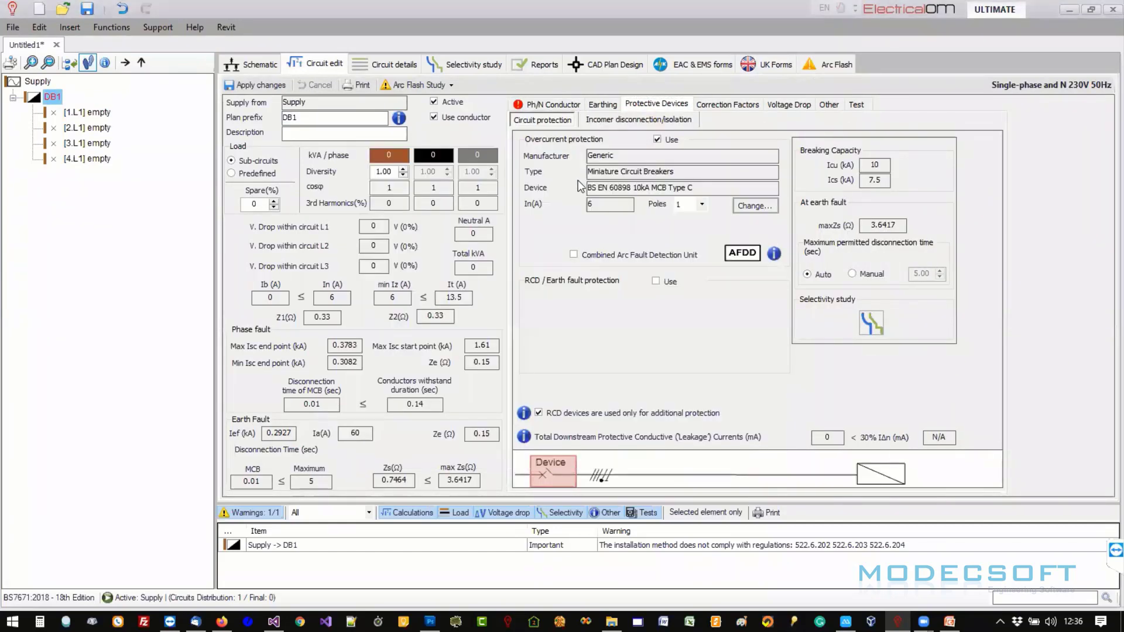
- Set DB1's feed cable to 1 m of 25 mm² conductor rated 118A and apply
{"action": "left_click", "coordinate": [550, 105]}
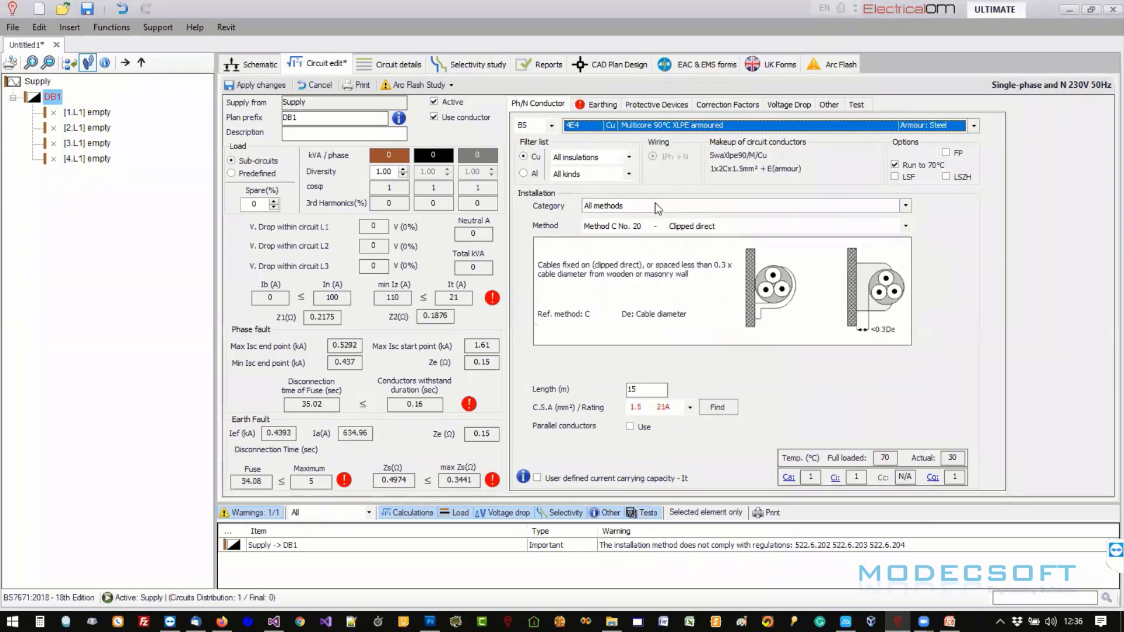
{"action": "left_click", "coordinate": [660, 394]}
{"action": "key", "text": "BackSpace"}
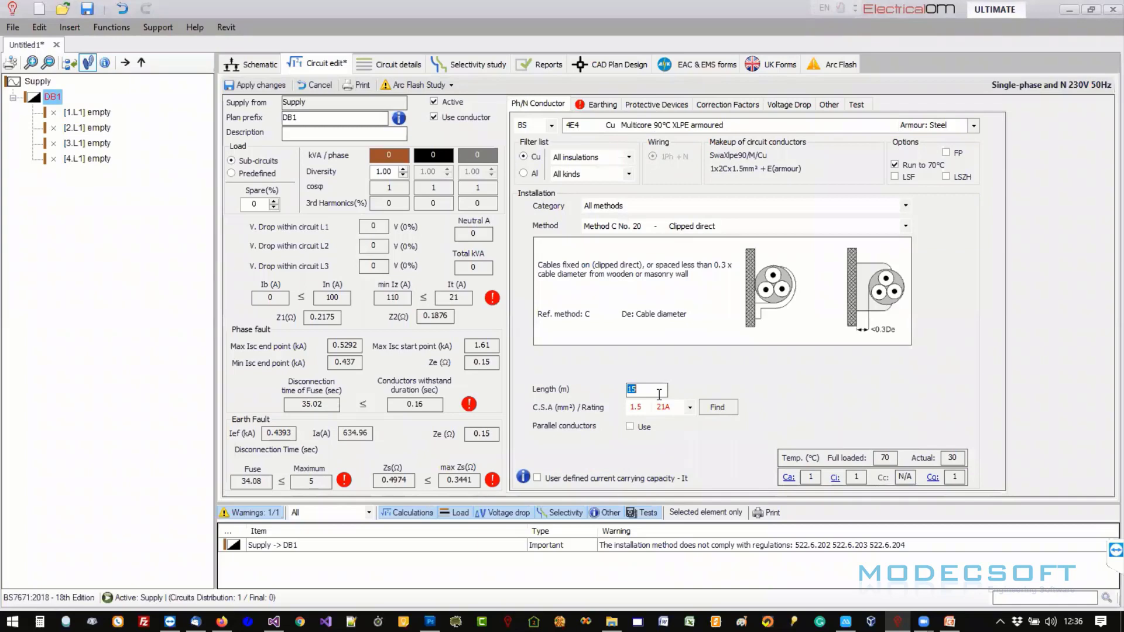
{"action": "left_click", "coordinate": [661, 408]}
{"action": "left_click", "coordinate": [646, 489]}
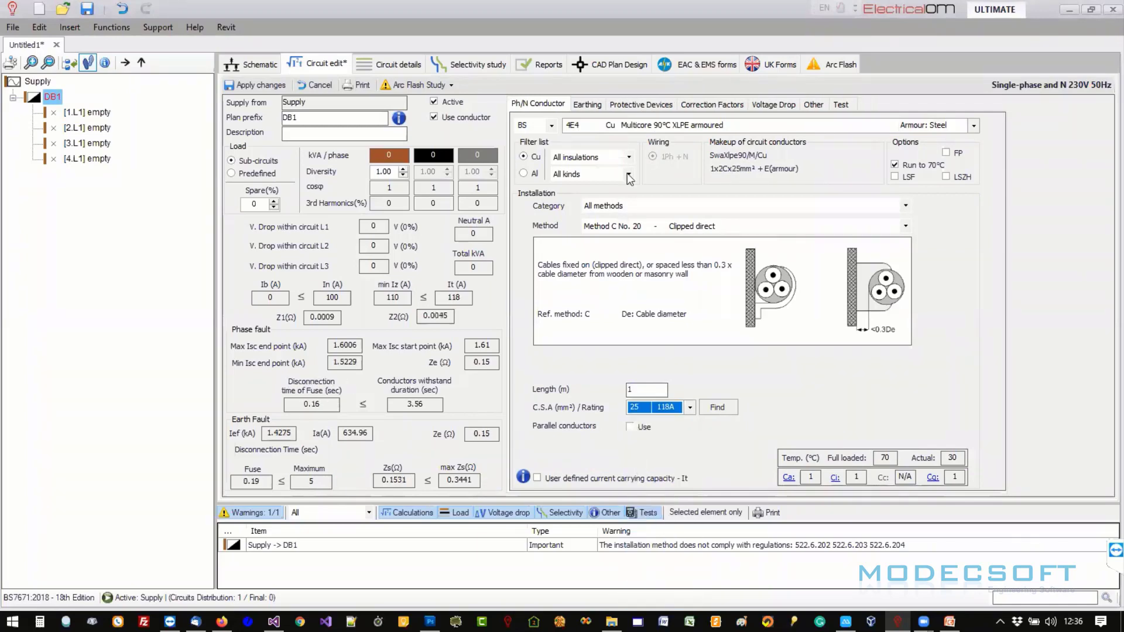
{"action": "left_click", "coordinate": [253, 85]}
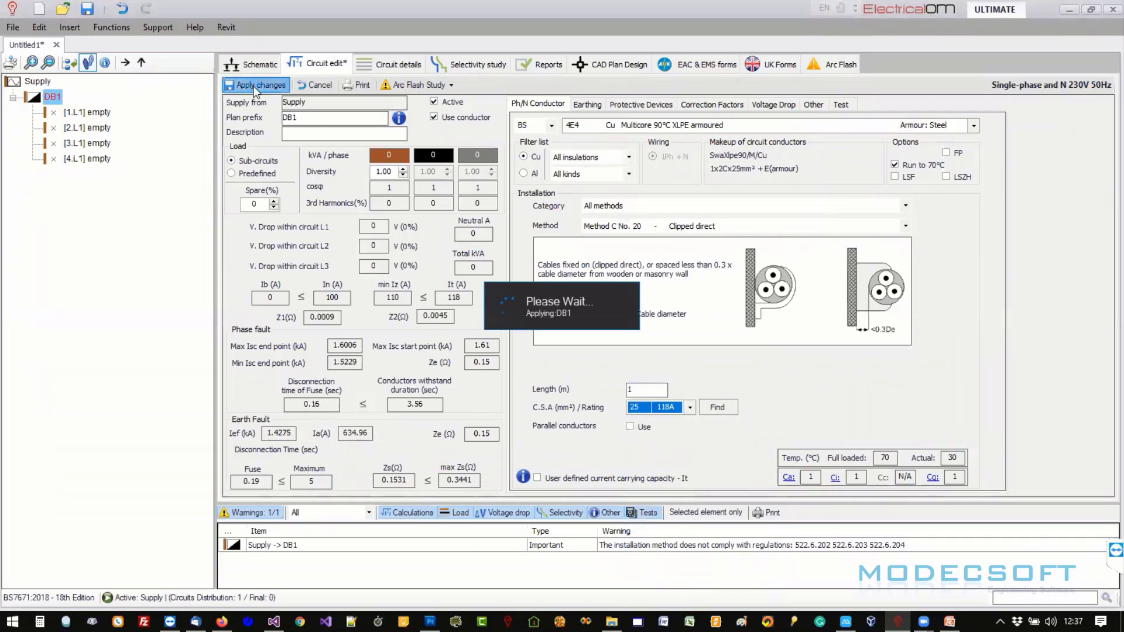
- Set DB1's incomer isolator rating to 100 A and apply
{"action": "left_click", "coordinate": [655, 105]}
{"action": "left_click", "coordinate": [666, 121]}
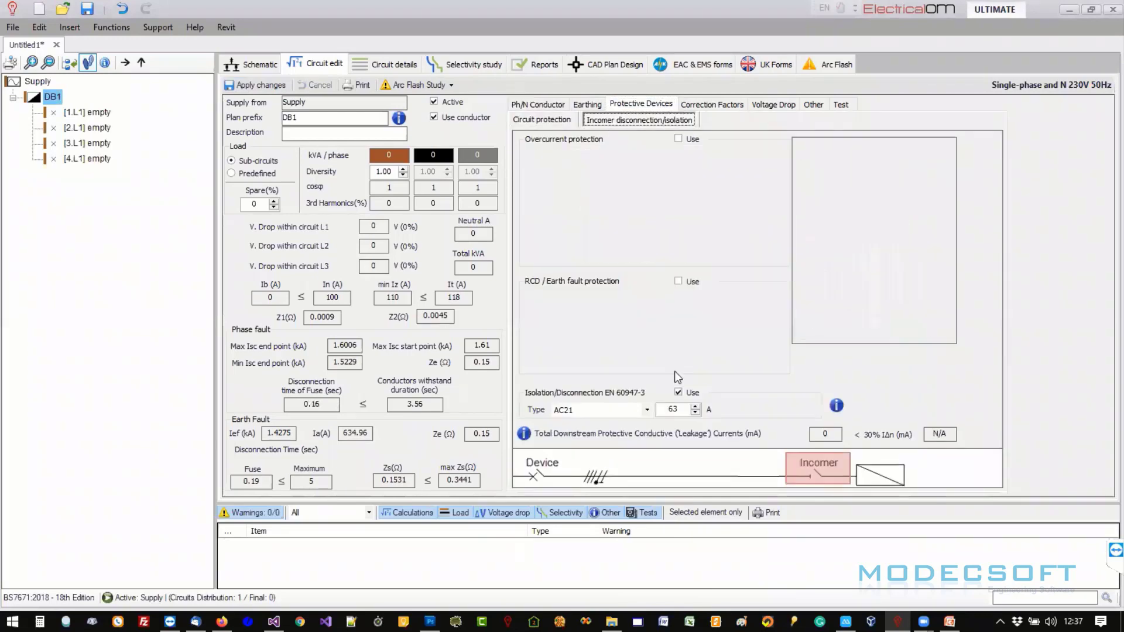
{"action": "double_click", "coordinate": [678, 411]}
{"action": "type", "text": "100"}
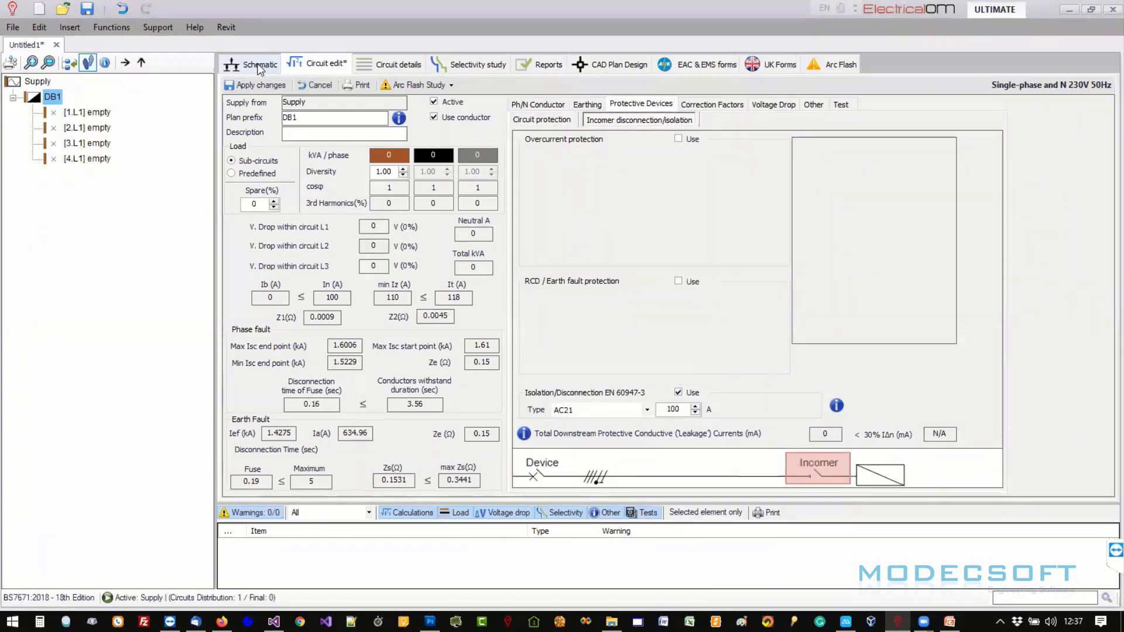
{"action": "left_click", "coordinate": [255, 85]}
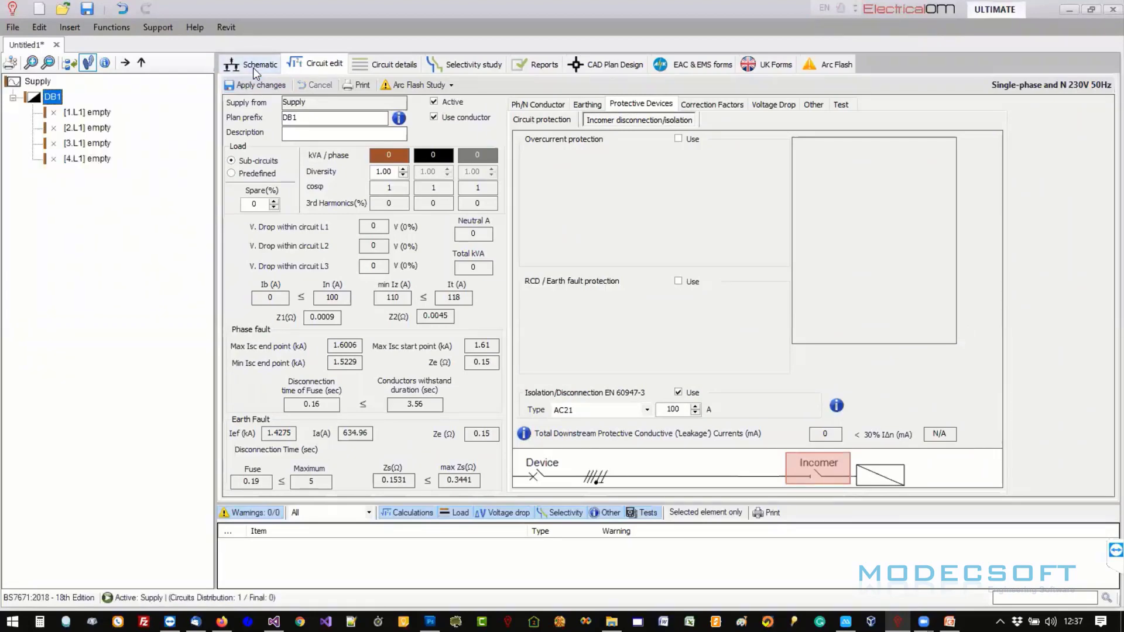
{"action": "left_click", "coordinate": [253, 66]}
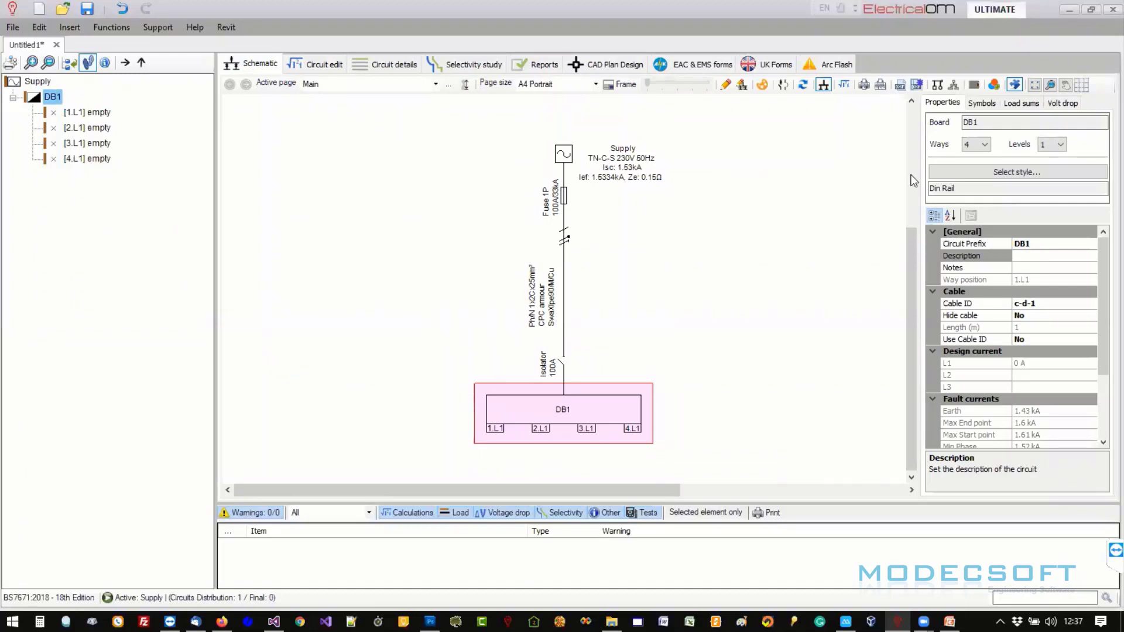
- Change DB1 from 4 to 8 ways, then start a new certificate in UK Forms
{"action": "left_click", "coordinate": [983, 144]}
{"action": "left_click", "coordinate": [977, 196]}
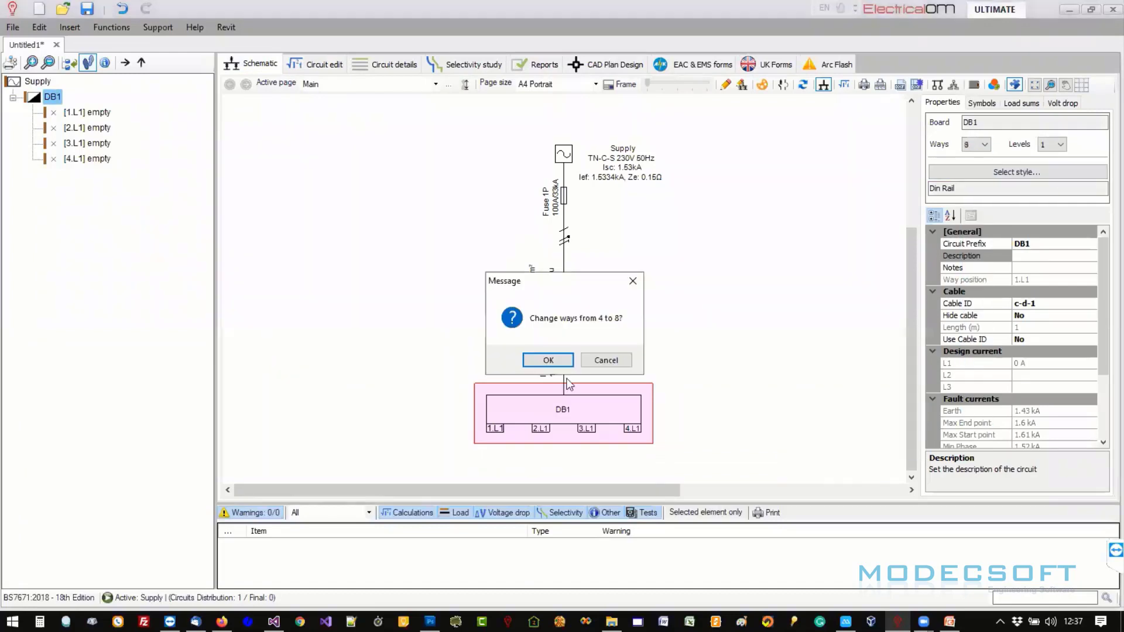
{"action": "left_click", "coordinate": [553, 360]}
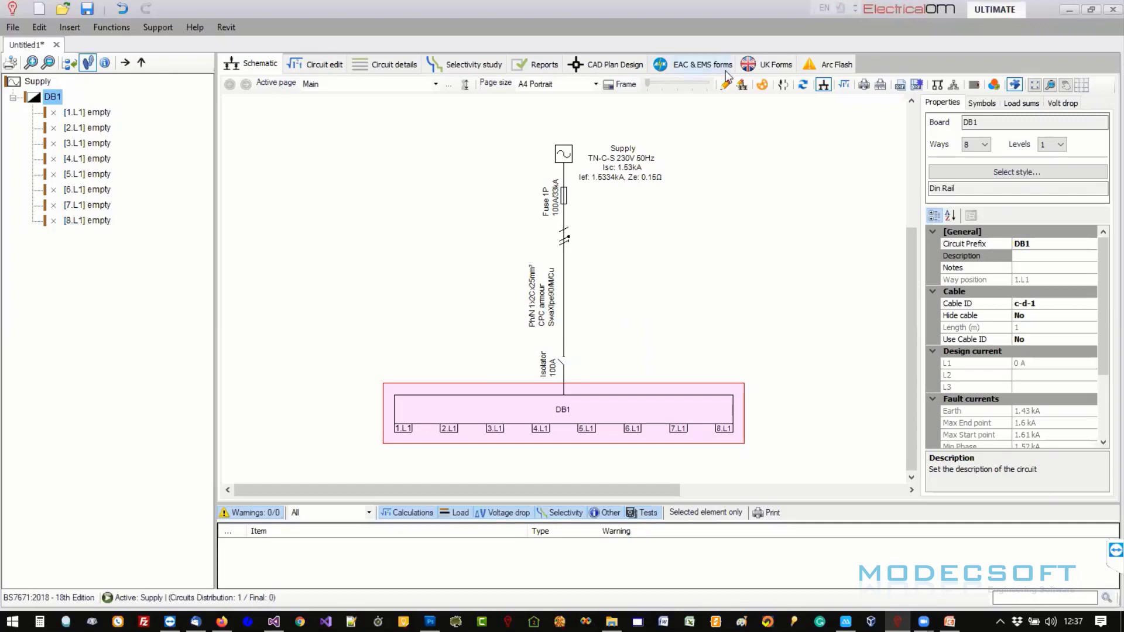
{"action": "left_click", "coordinate": [752, 70]}
{"action": "left_click", "coordinate": [263, 97]}
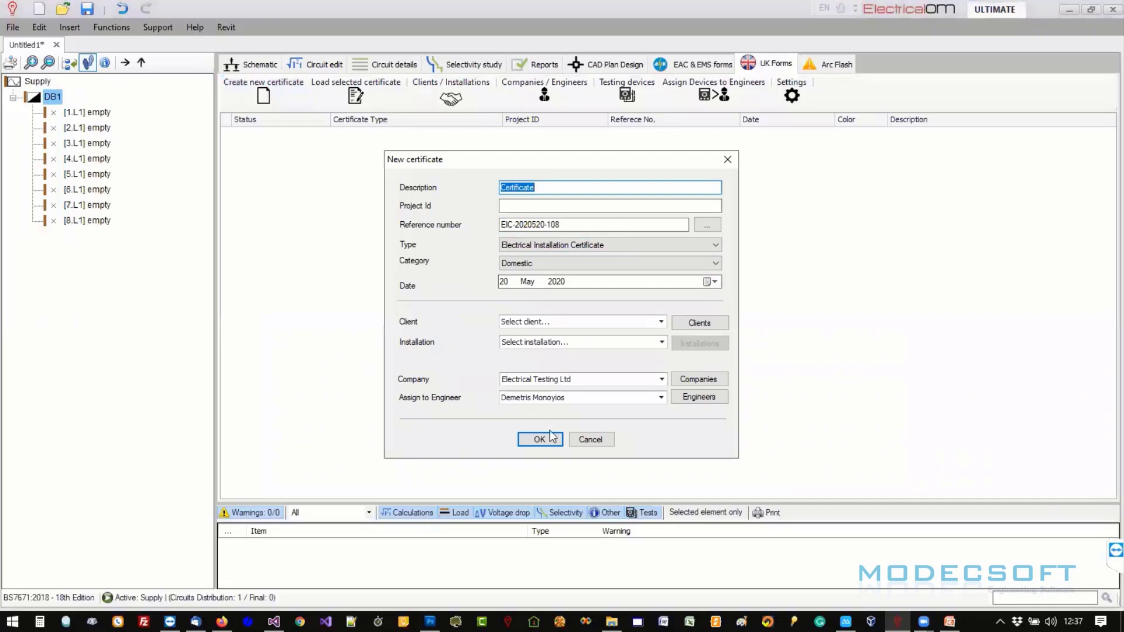
- Create the domestic certificate and show DB1's schedule on the Distribution Boards tab
{"action": "left_click", "coordinate": [539, 440]}
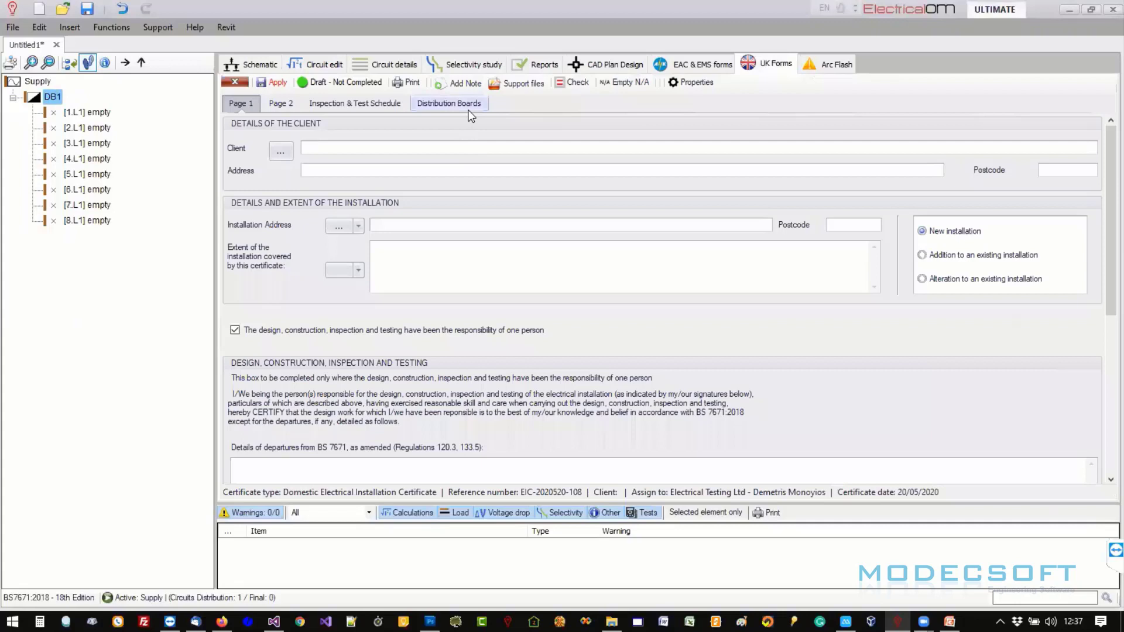
{"action": "left_click", "coordinate": [457, 104]}
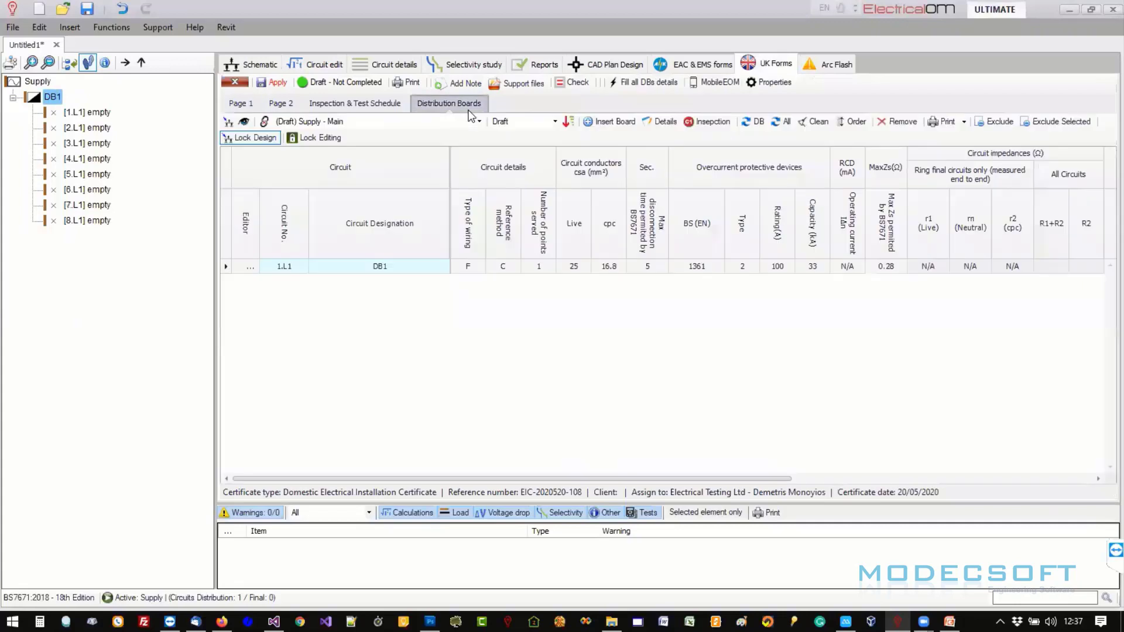
{"action": "left_click", "coordinate": [358, 121]}
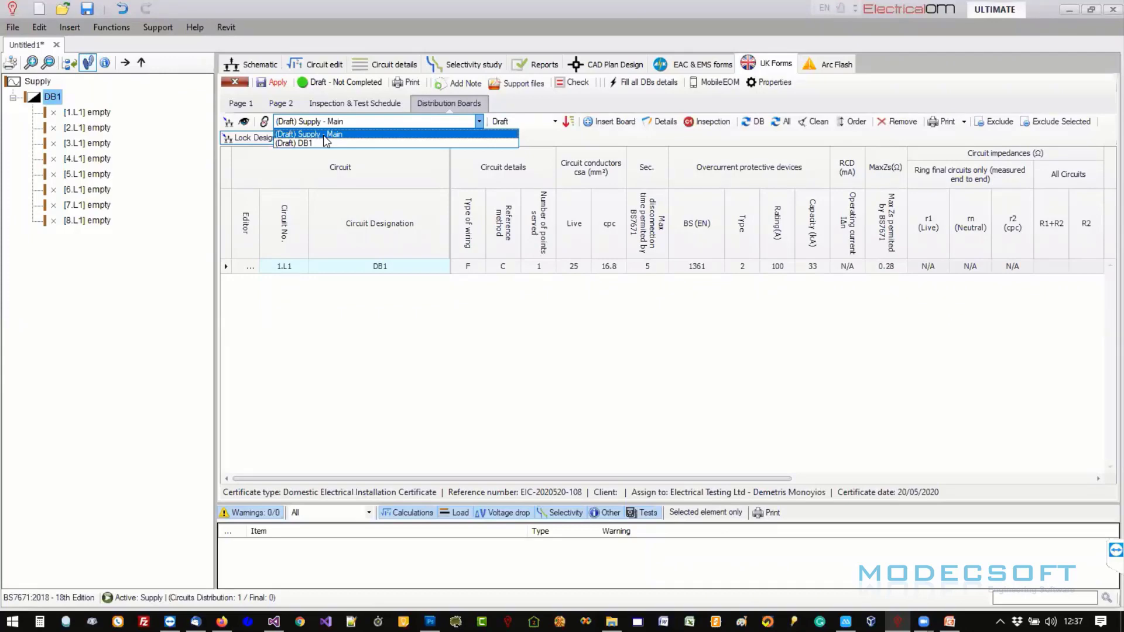
{"action": "left_click", "coordinate": [324, 137]}
{"action": "left_click", "coordinate": [345, 123]}
{"action": "left_click", "coordinate": [303, 145]}
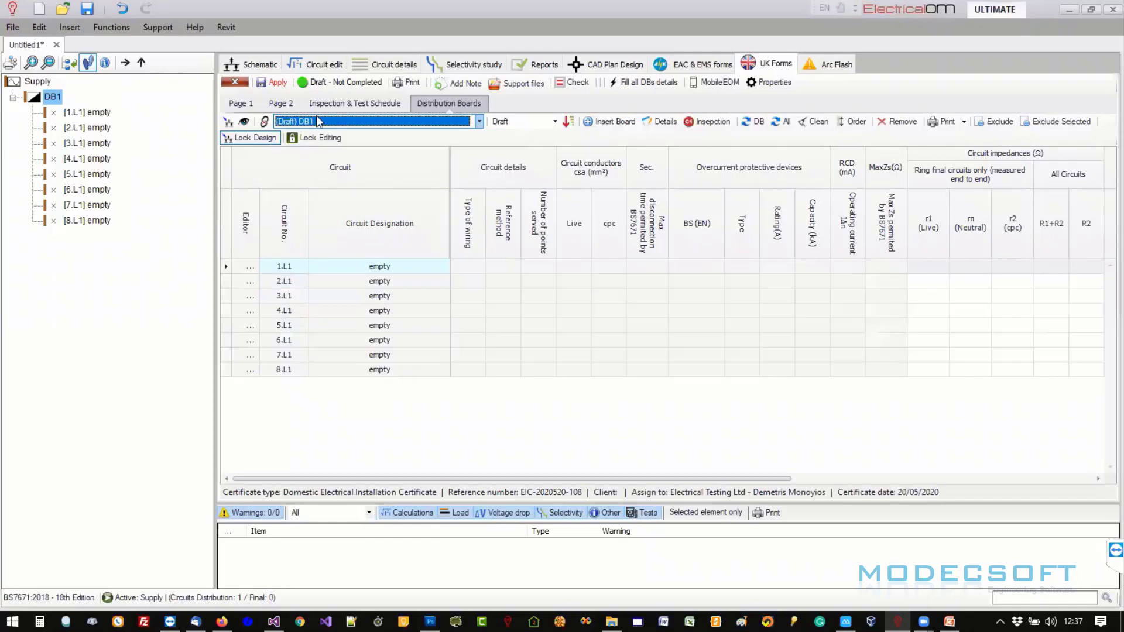
- Review DB1's empty circuit ways 1.L1 to 8.L1 in the schedule
{"action": "left_click", "coordinate": [359, 285]}
{"action": "left_click", "coordinate": [356, 299]}
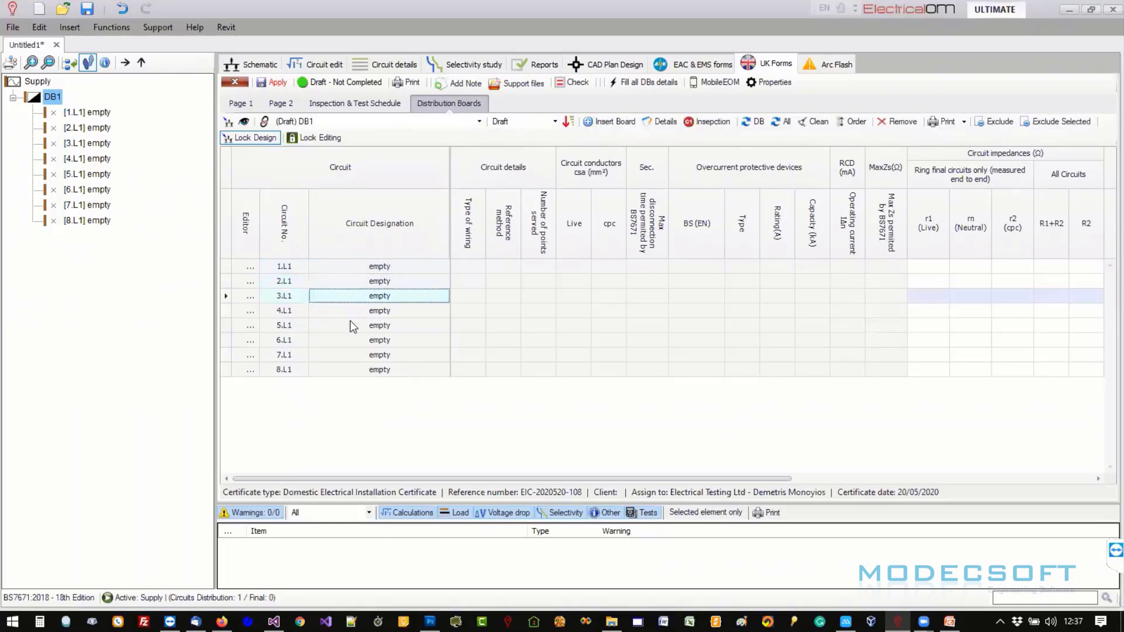
{"action": "left_click", "coordinate": [351, 325]}
{"action": "left_click", "coordinate": [349, 355]}
{"action": "left_click", "coordinate": [349, 373]}
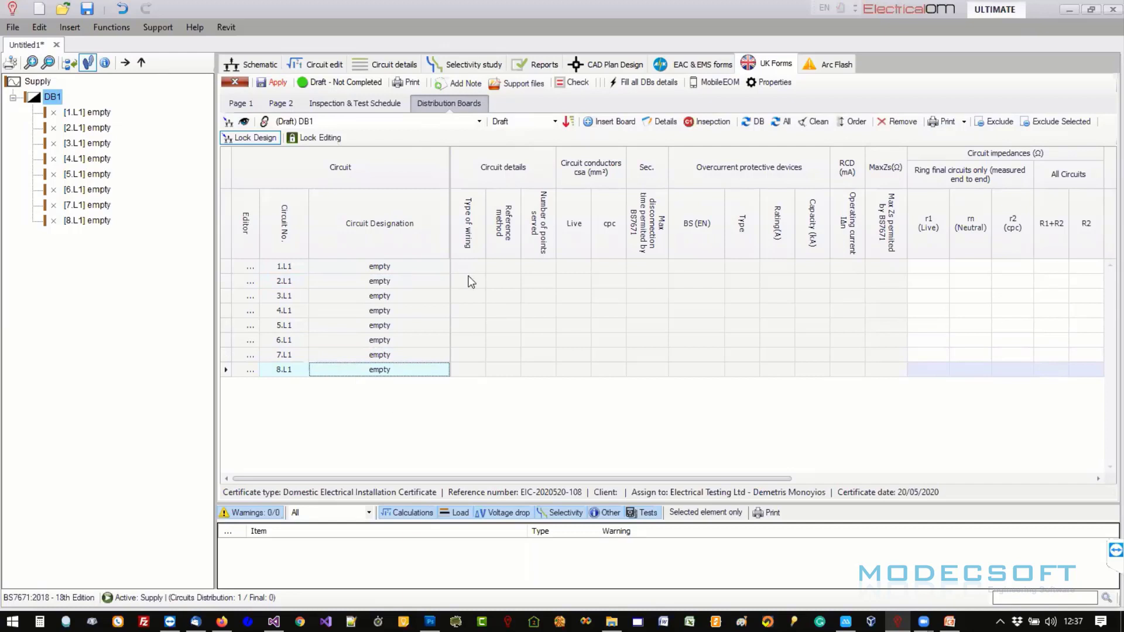
{"action": "right_click", "coordinate": [96, 114]}
- Insert single-phase final circuit FC1 in way 1.L1 and open its settings
{"action": "mouse_move", "coordinate": [101, 121]}
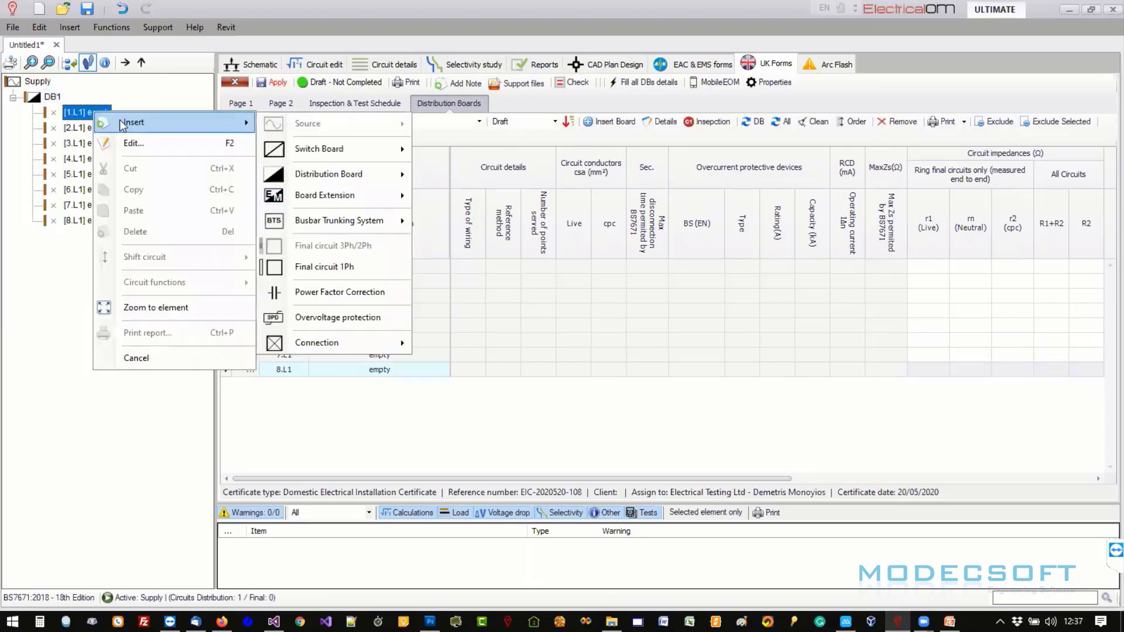
{"action": "left_click", "coordinate": [301, 267]}
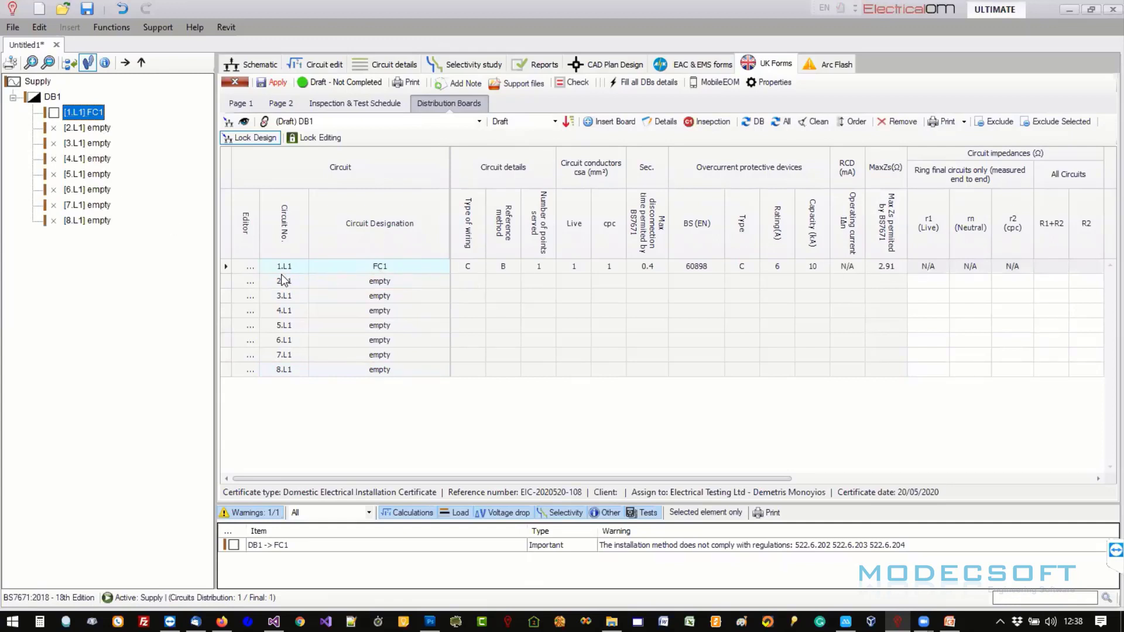
{"action": "left_click", "coordinate": [539, 267]}
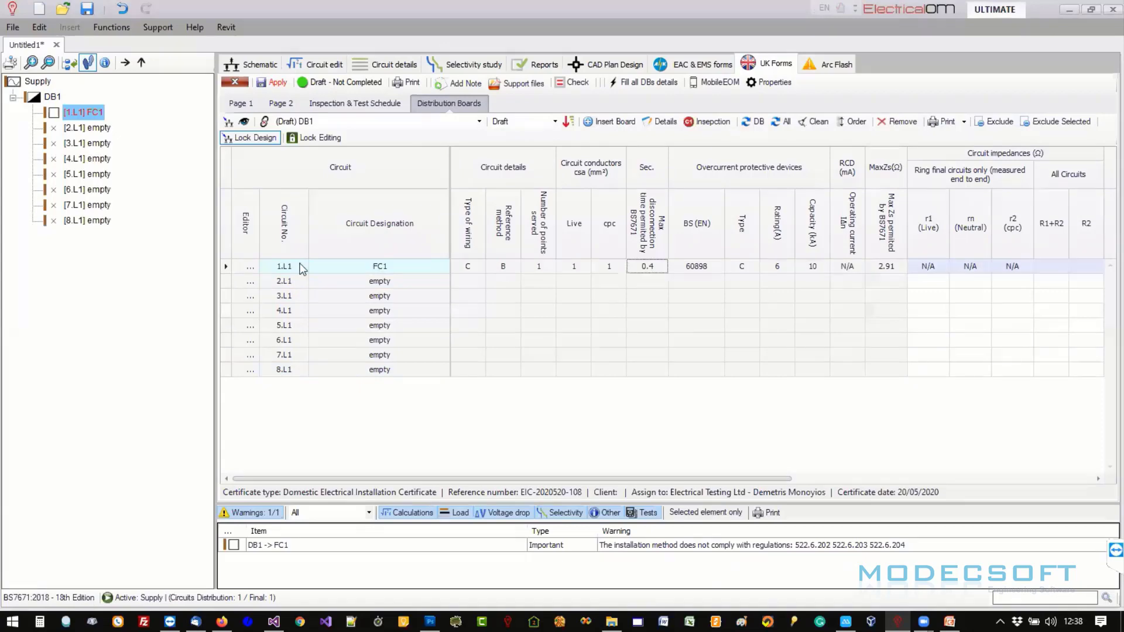
{"action": "left_click", "coordinate": [250, 267]}
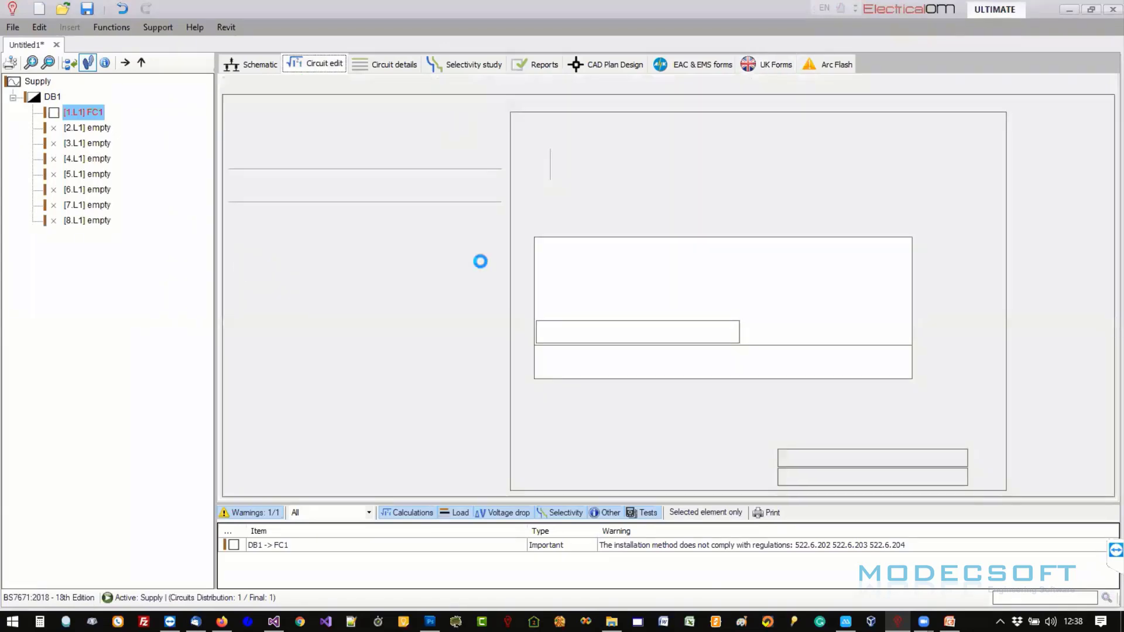
- Make FC1 a Lighting circuit with 10 points at 30 W each
{"action": "left_click", "coordinate": [402, 158]}
{"action": "scroll", "coordinate": [407, 211], "scroll_direction": "up", "scroll_amount": 5}
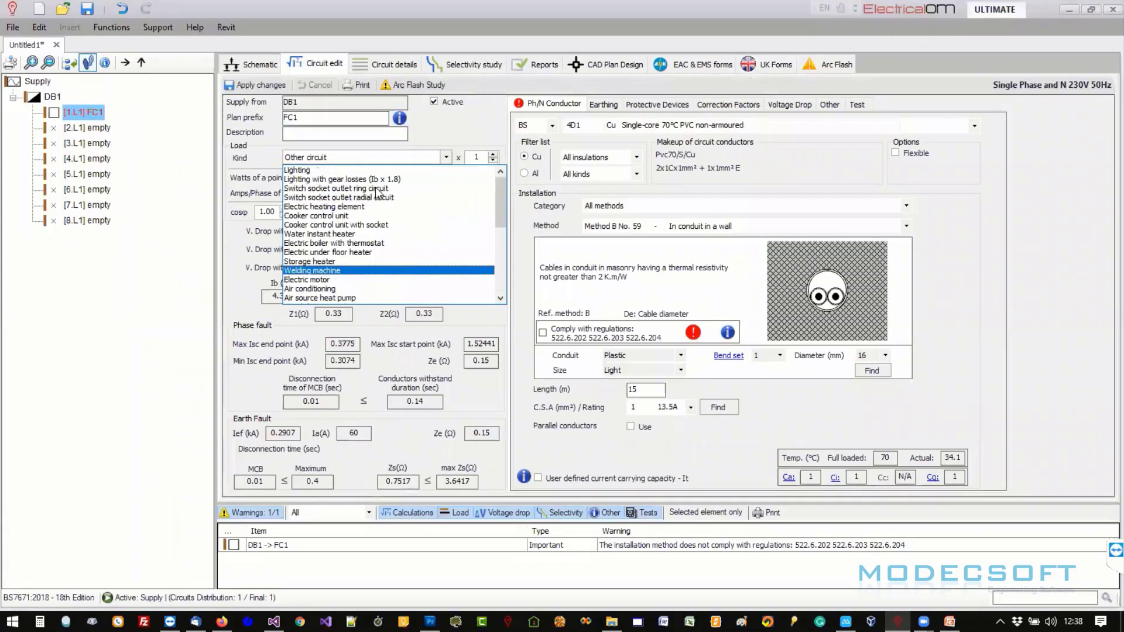
{"action": "left_click", "coordinate": [363, 171]}
{"action": "left_click", "coordinate": [488, 160]}
{"action": "type", "text": "0"}
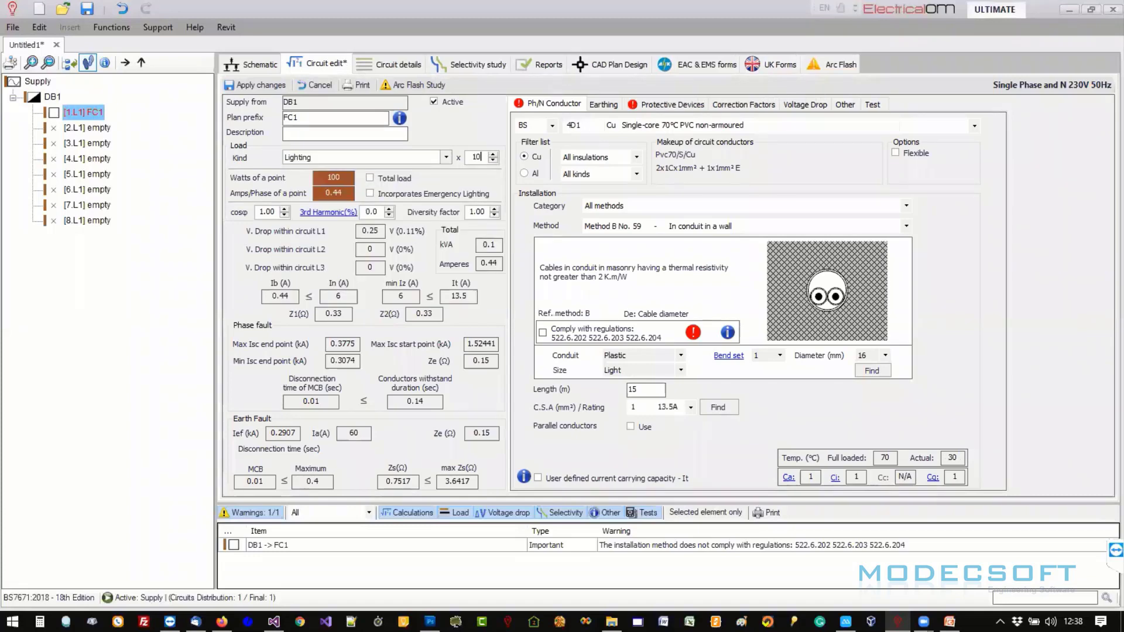
{"action": "left_click", "coordinate": [333, 178]}
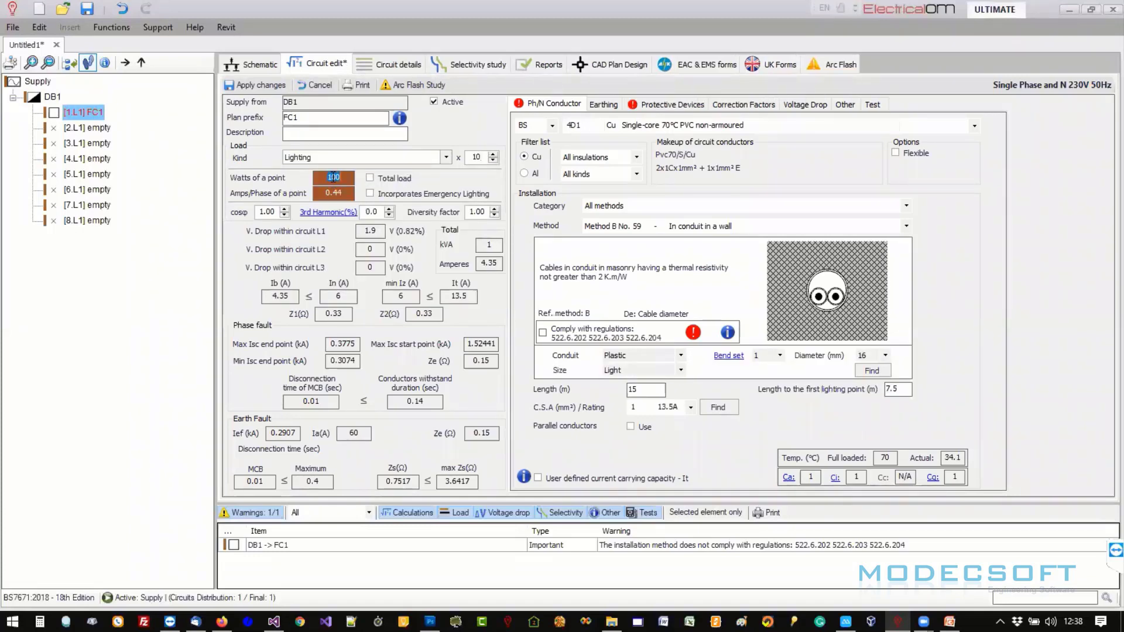
{"action": "type", "text": "39"}
{"action": "key", "text": "BackSpace"}
{"action": "type", "text": "0"}
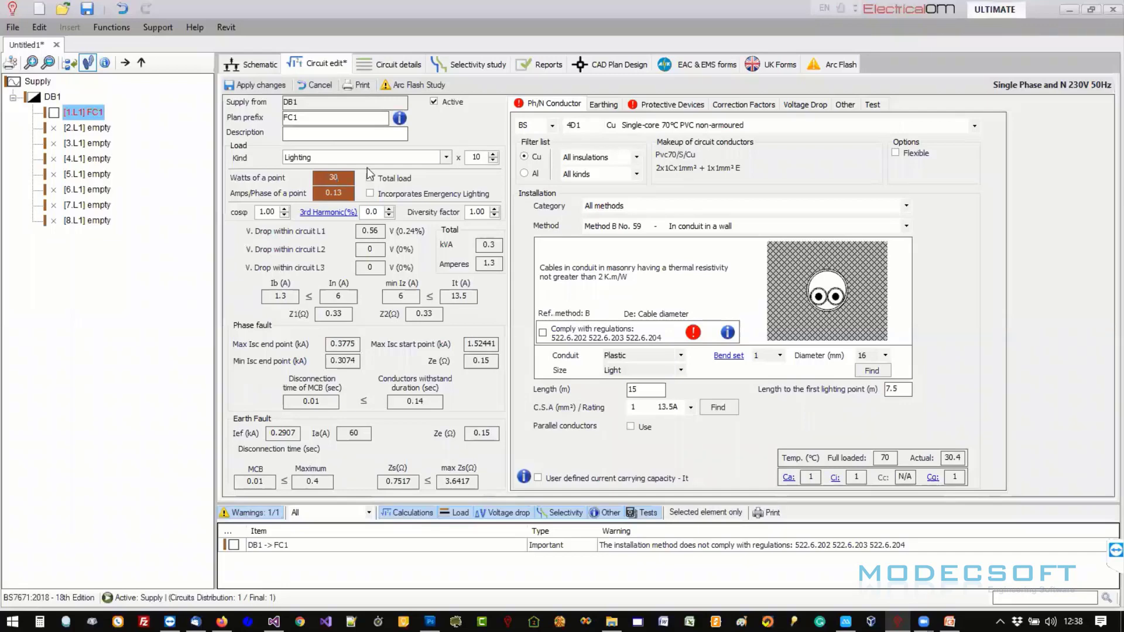
{"action": "left_click", "coordinate": [626, 129]}
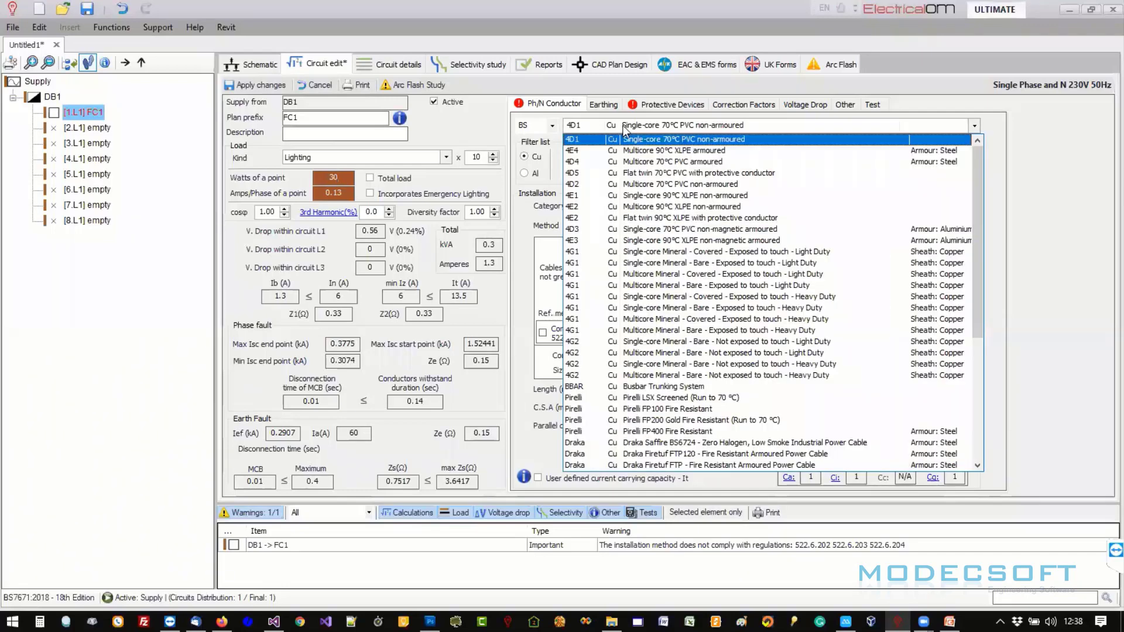
- Give FC1 15 m of 4D5 flat twin 70°C PVC cable at 1.5 mm², rated 20A
{"action": "left_click", "coordinate": [641, 172]}
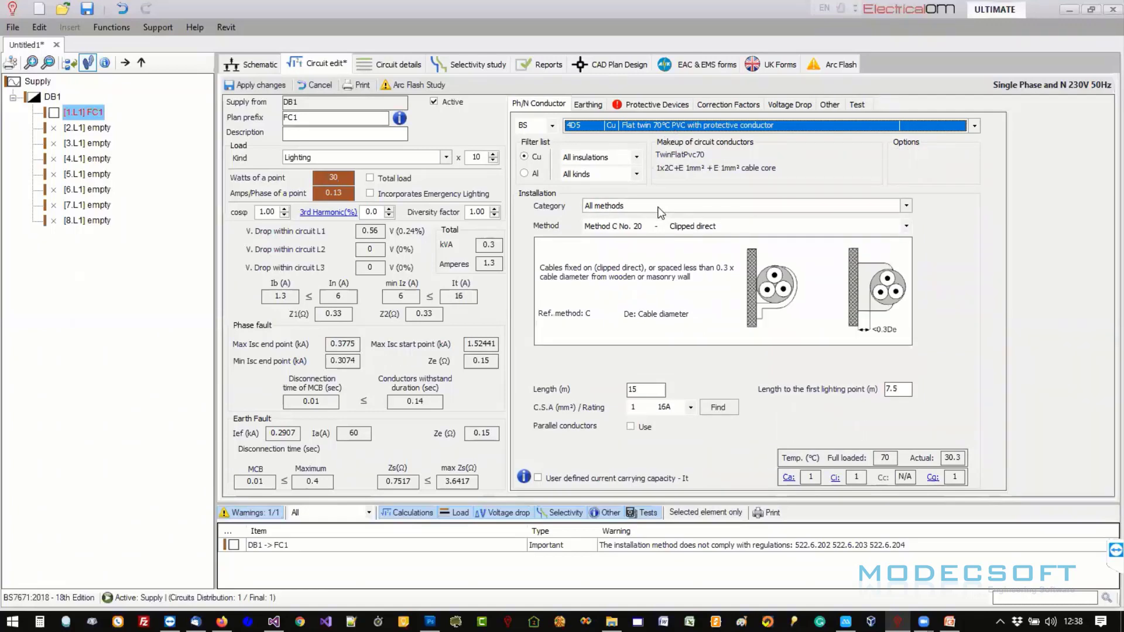
{"action": "left_click", "coordinate": [646, 391]}
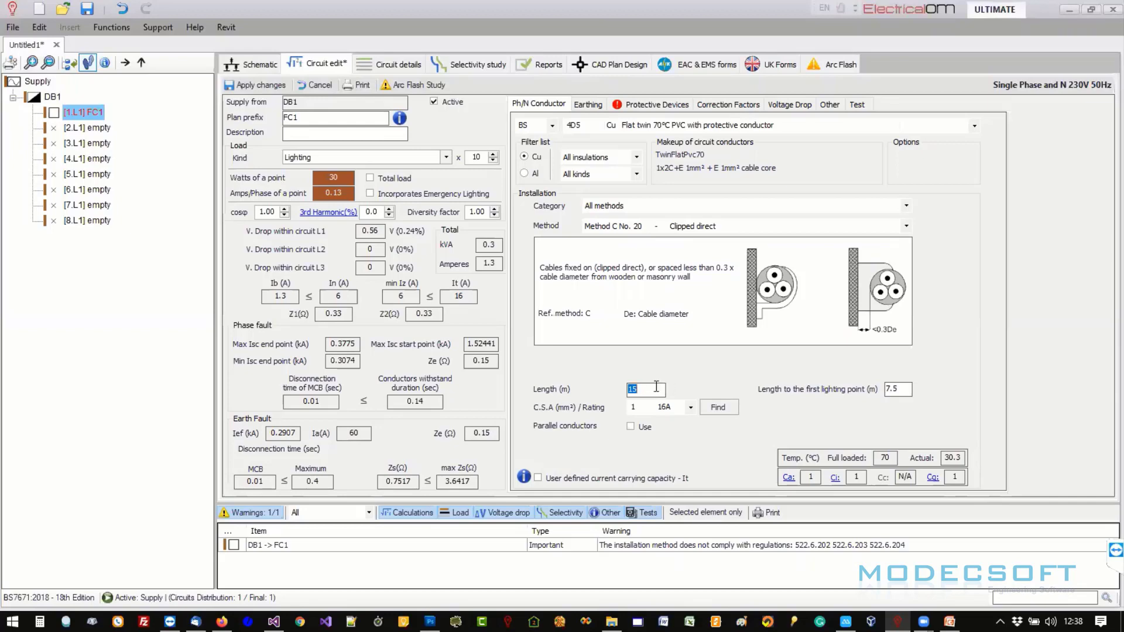
{"action": "left_click", "coordinate": [643, 392]}
{"action": "left_click", "coordinate": [648, 410]}
{"action": "left_click", "coordinate": [647, 434]}
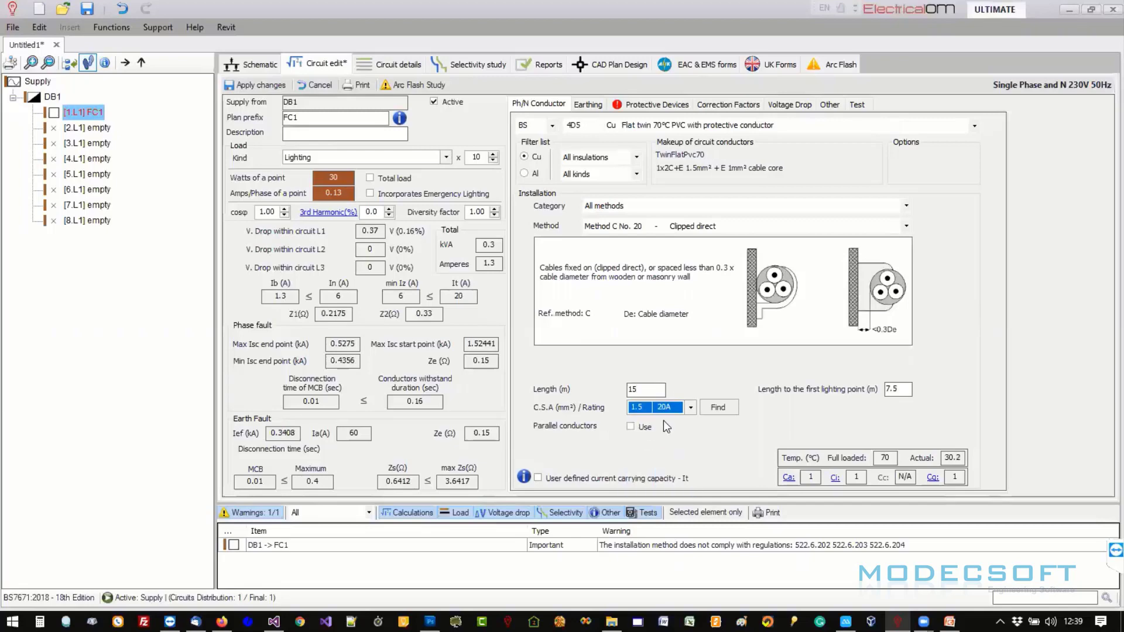
{"action": "left_click", "coordinate": [588, 105]}
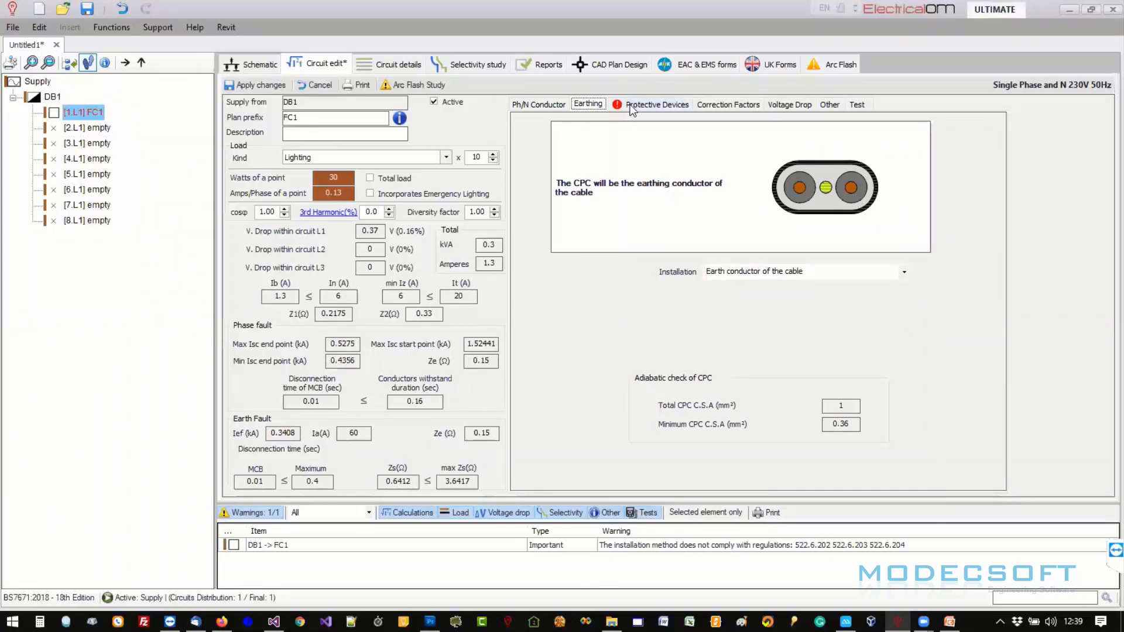
- Protect FC1 with a Schneider Electric Acti9 iC60H Type C 10kA 30mA RCBO and apply
{"action": "left_click", "coordinate": [655, 105]}
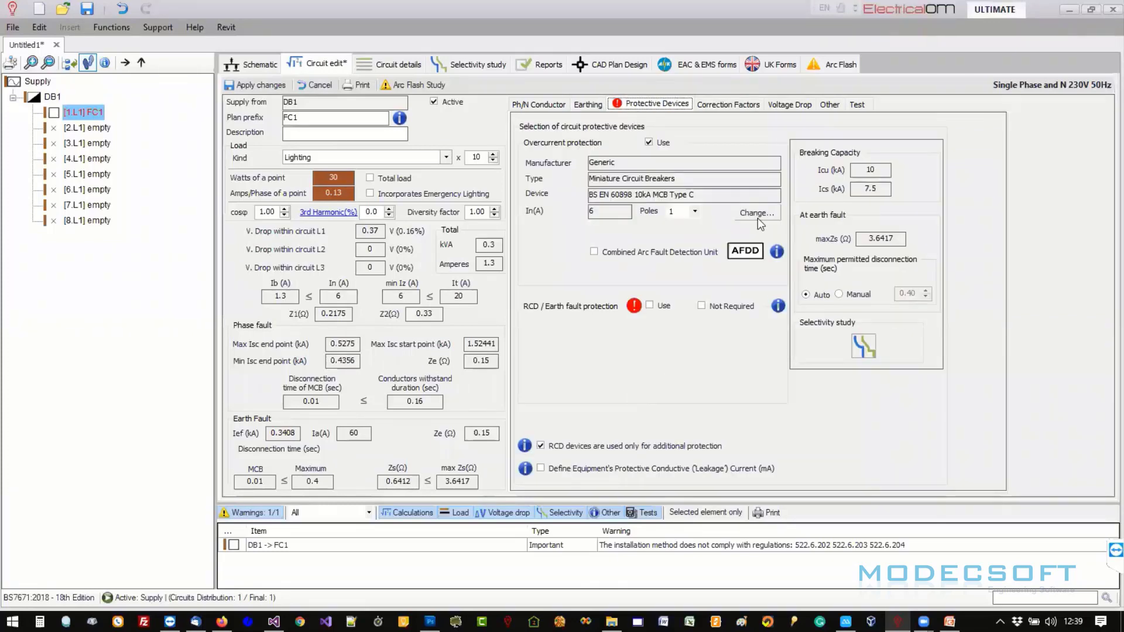
{"action": "left_click", "coordinate": [757, 214]}
{"action": "left_click", "coordinate": [385, 266]}
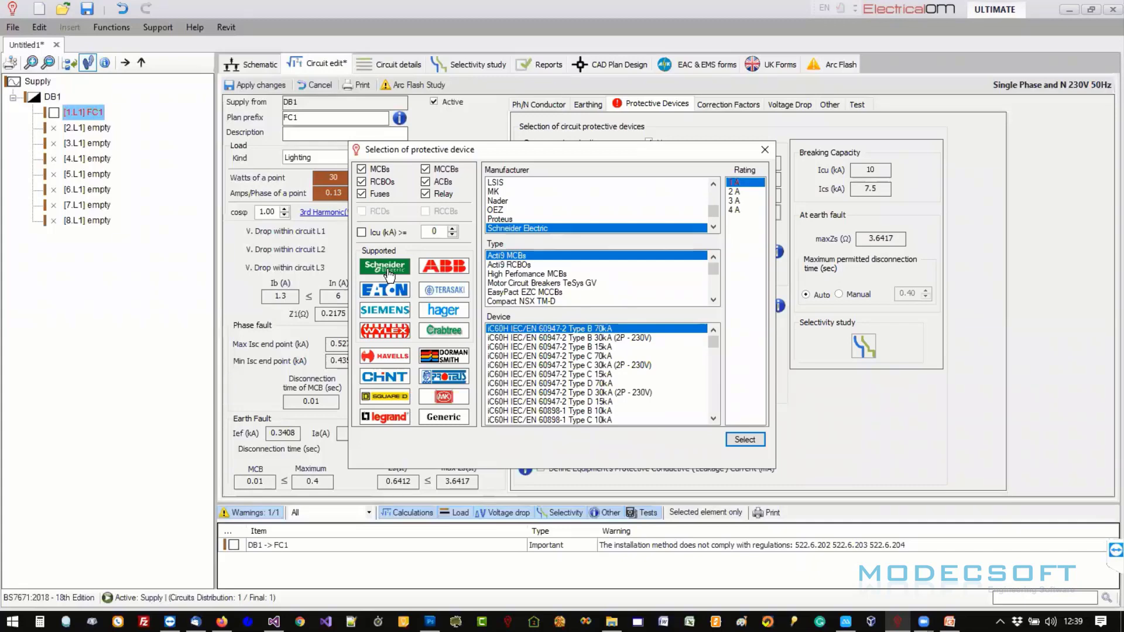
{"action": "left_click", "coordinate": [530, 266]}
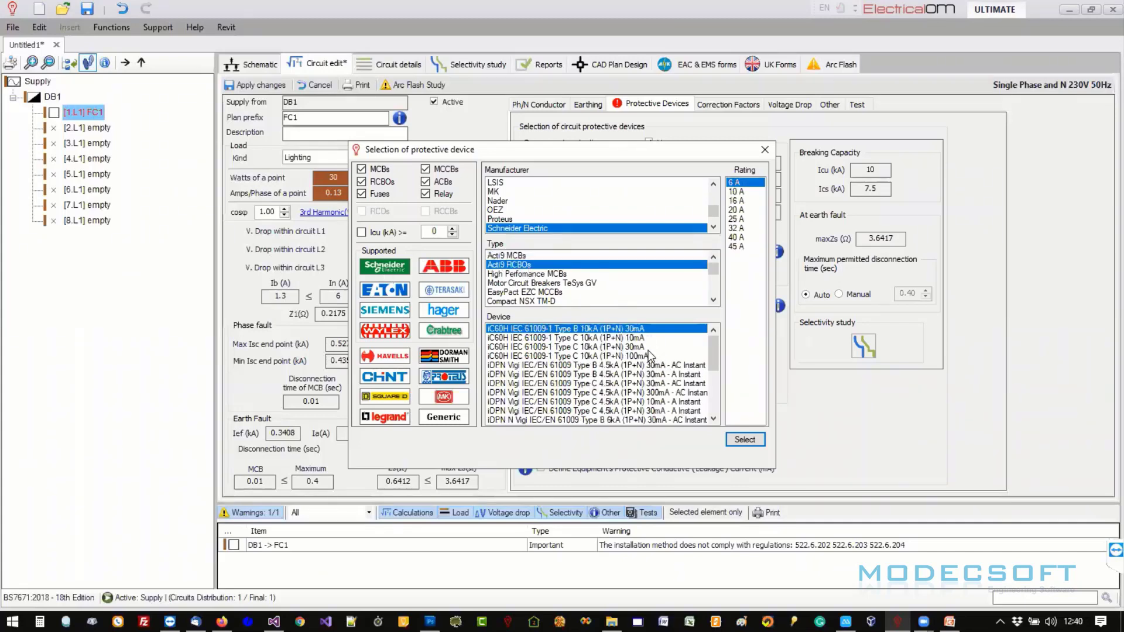
{"action": "left_click", "coordinate": [646, 348]}
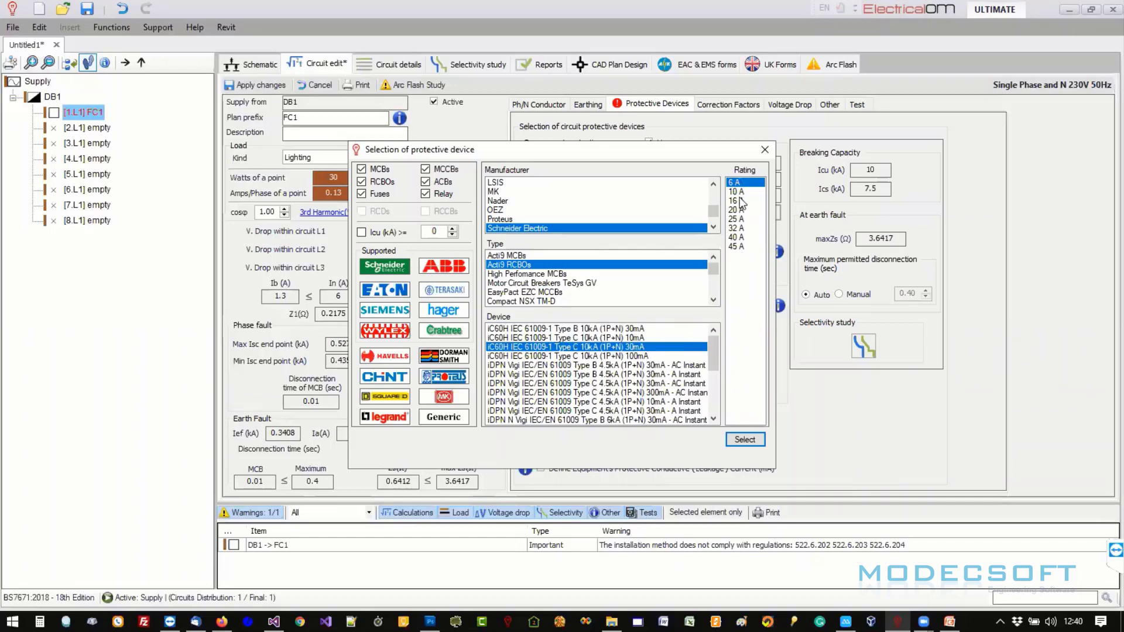
{"action": "left_click", "coordinate": [745, 439]}
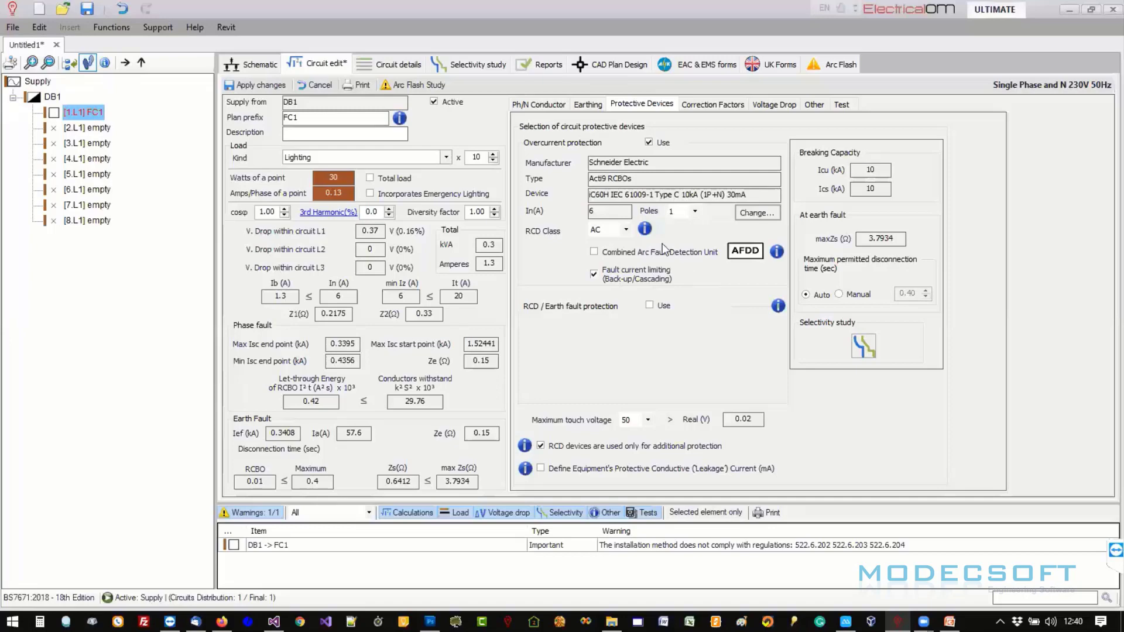
{"action": "mouse_move", "coordinate": [691, 274]}
{"action": "left_click", "coordinate": [276, 83]}
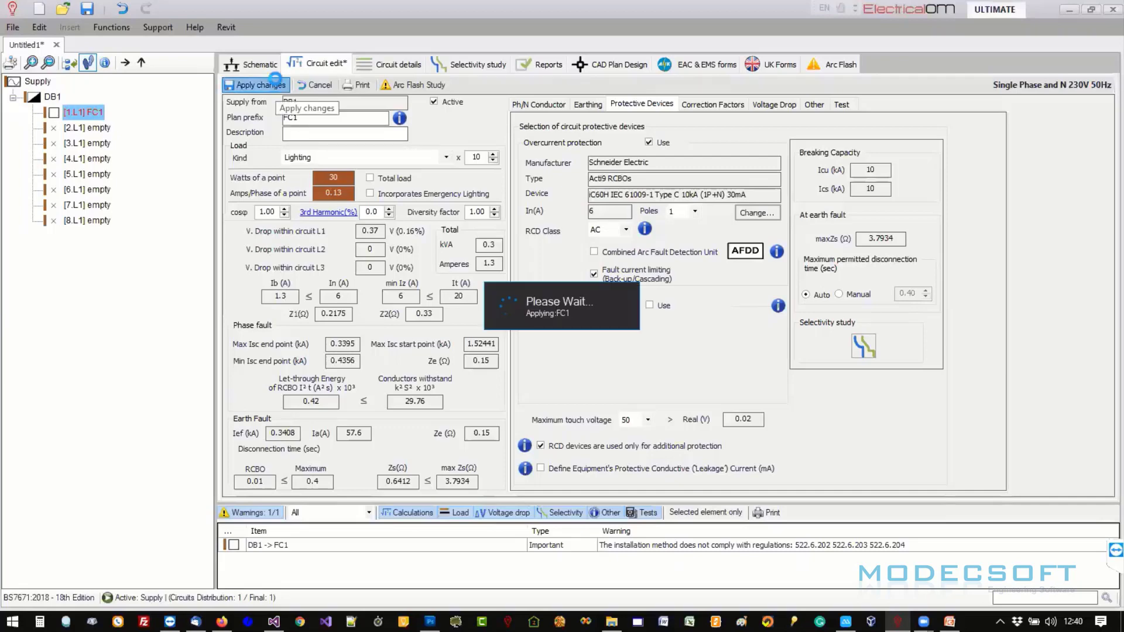
- Check FC1 in the distribution board schedule and detach the schedule into its own window
{"action": "left_click", "coordinate": [763, 62]}
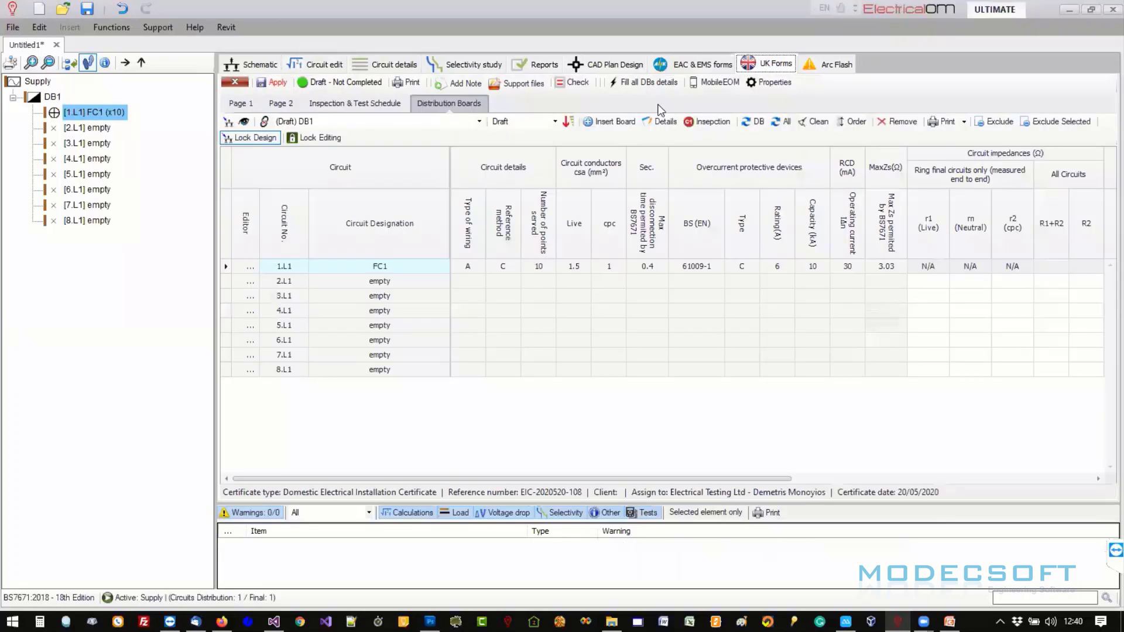
{"action": "left_click", "coordinate": [471, 268]}
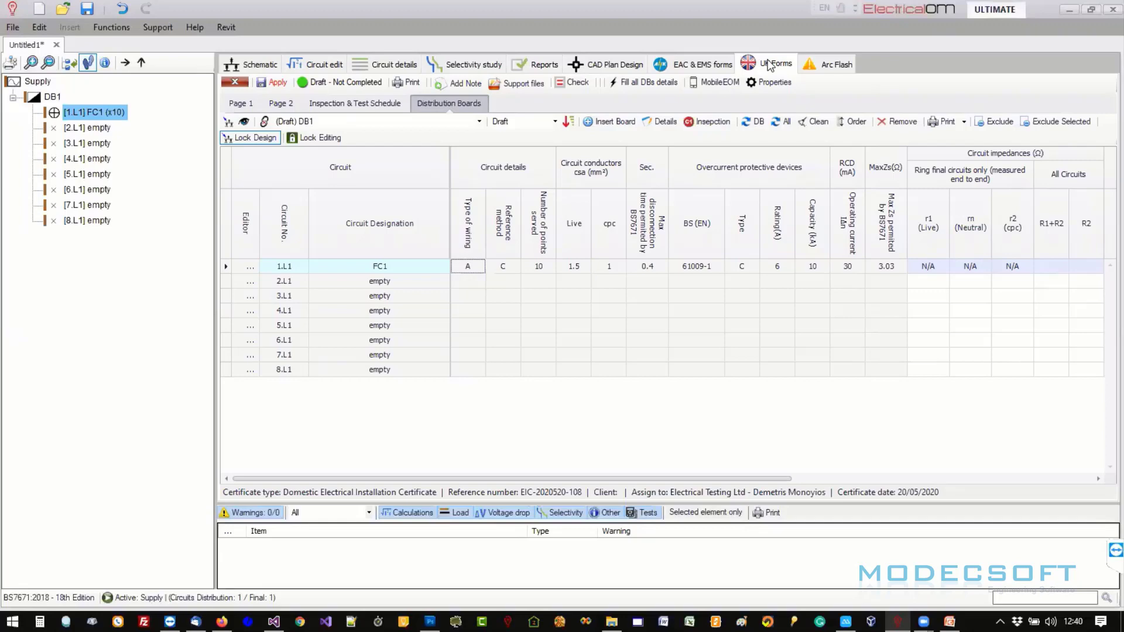
{"action": "left_click", "coordinate": [331, 66]}
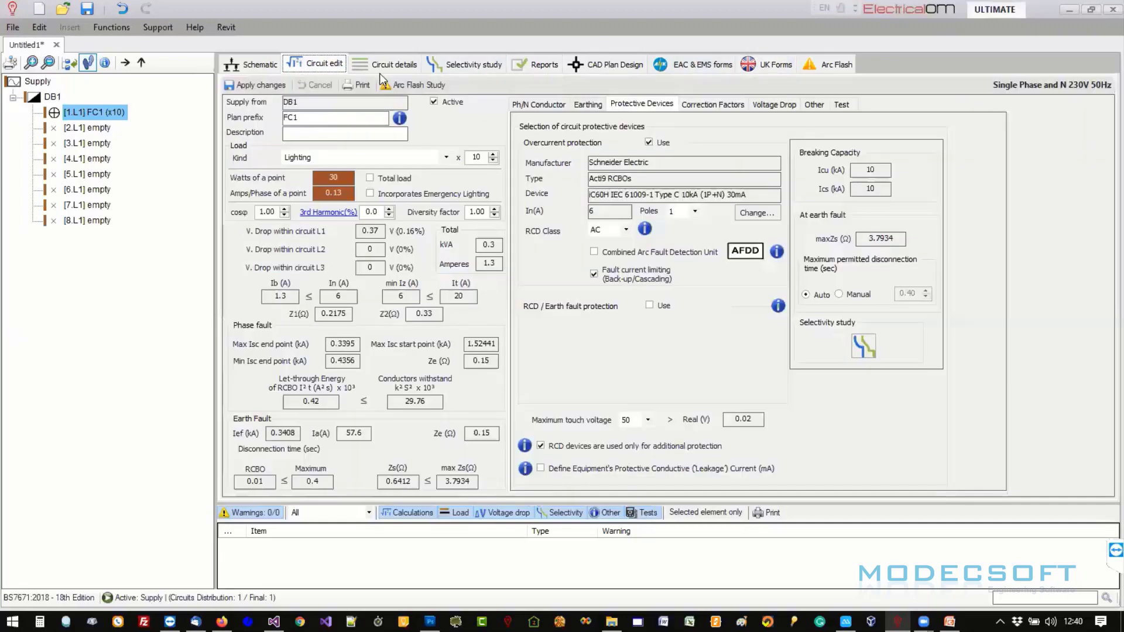
{"action": "left_click", "coordinate": [768, 64]}
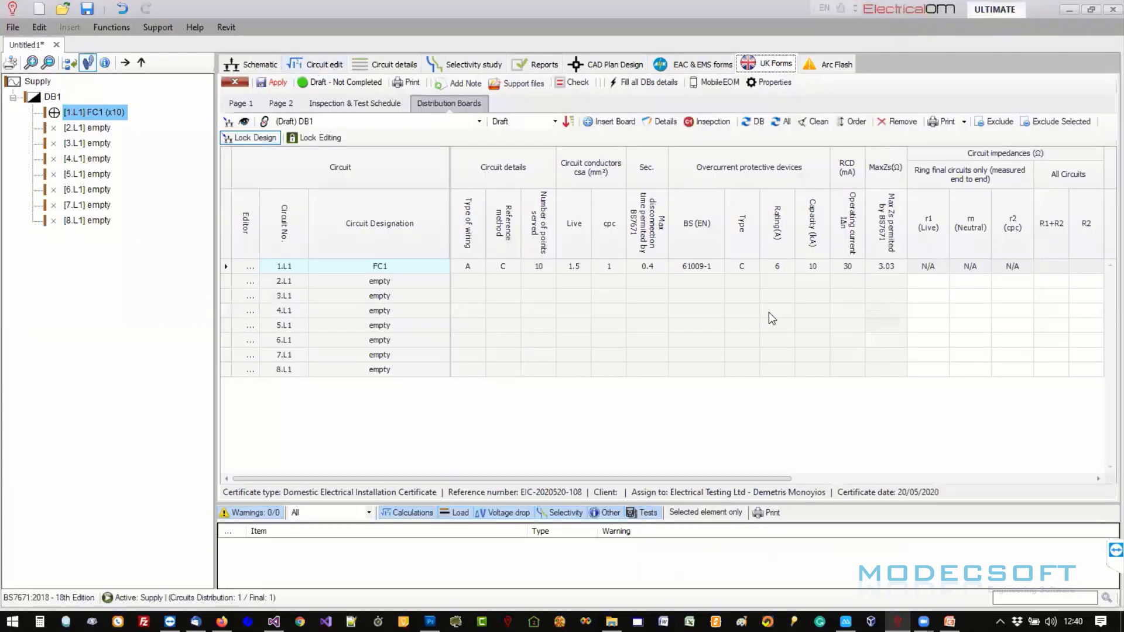
{"action": "left_click", "coordinate": [777, 71]}
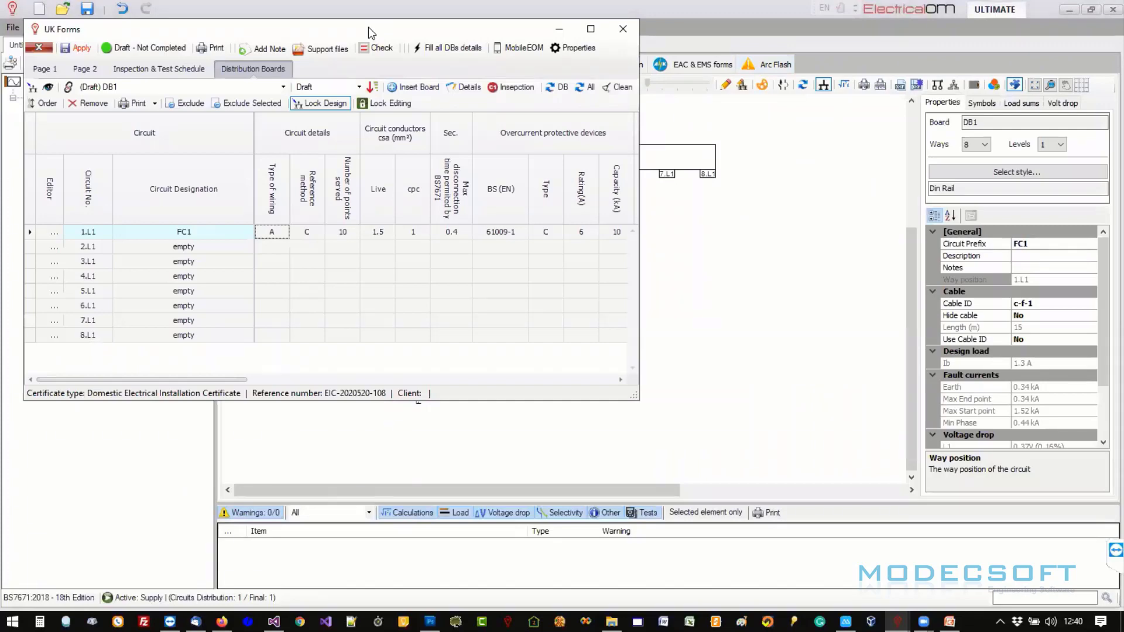
- Arrange the schedule window on the left half and the main window on the right
{"action": "left_click_drag", "start_coordinate": [368, 27], "coordinate": [383, 221]}
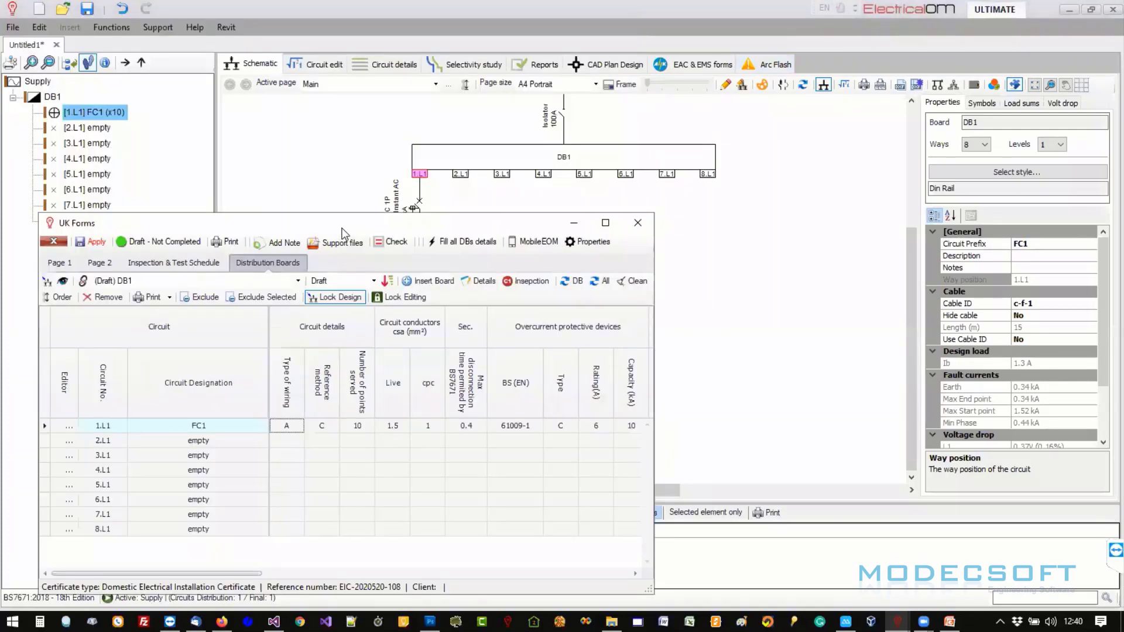
{"action": "key", "text": "super+Left"}
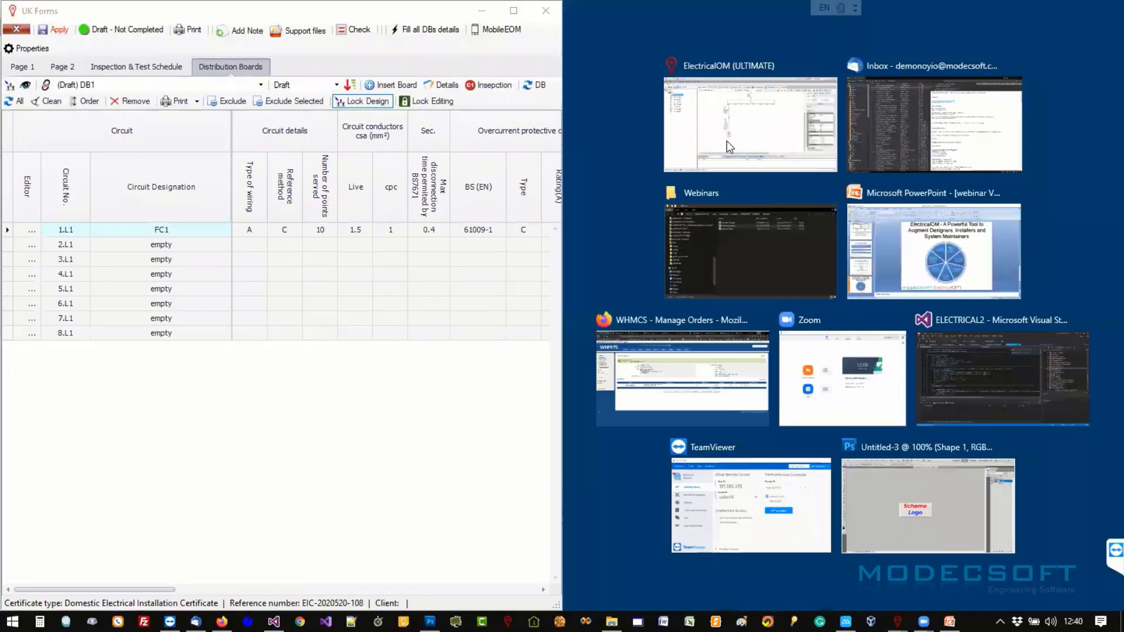
{"action": "left_click", "coordinate": [726, 140]}
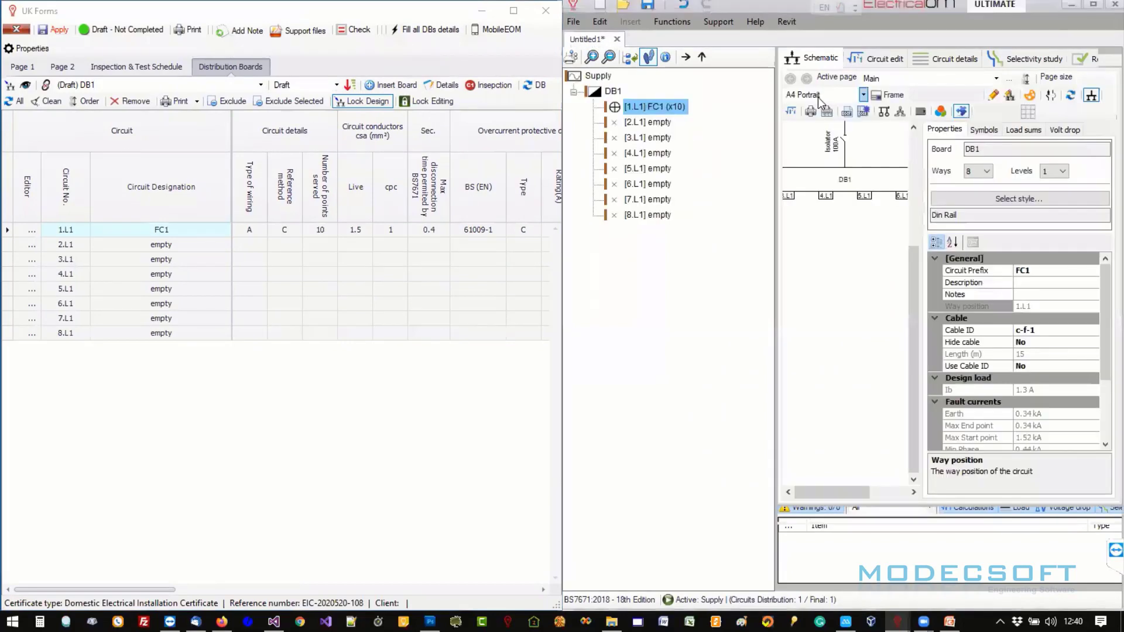
- Save empty ways 2.L1 and 3.L1 as new circuits FC2 and FC3
{"action": "left_click", "coordinate": [878, 58]}
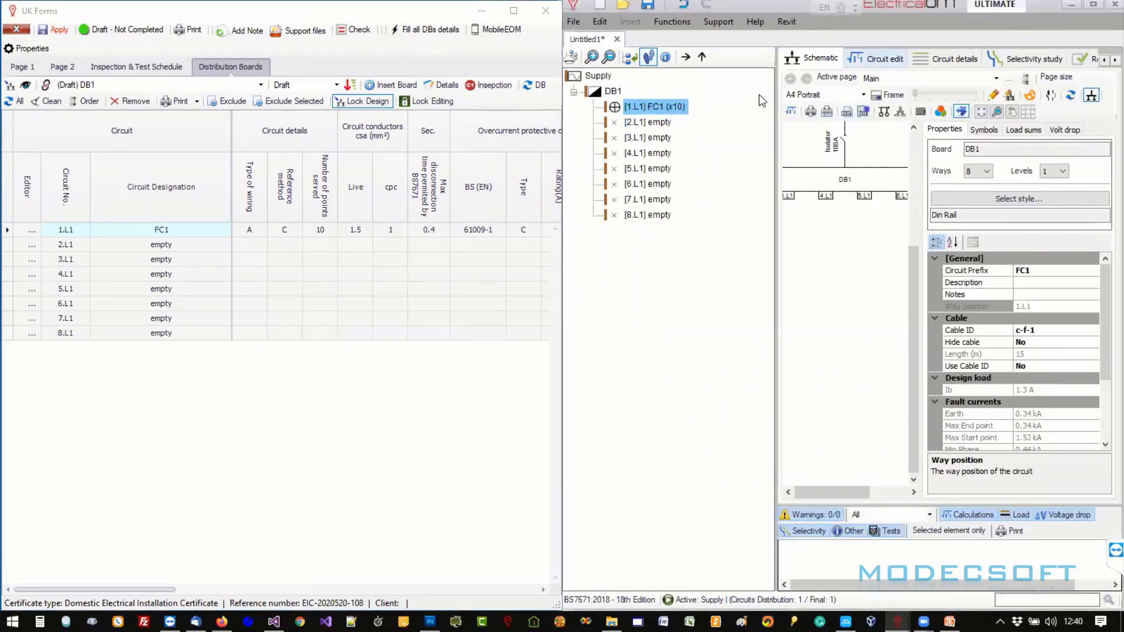
{"action": "left_click", "coordinate": [649, 121]}
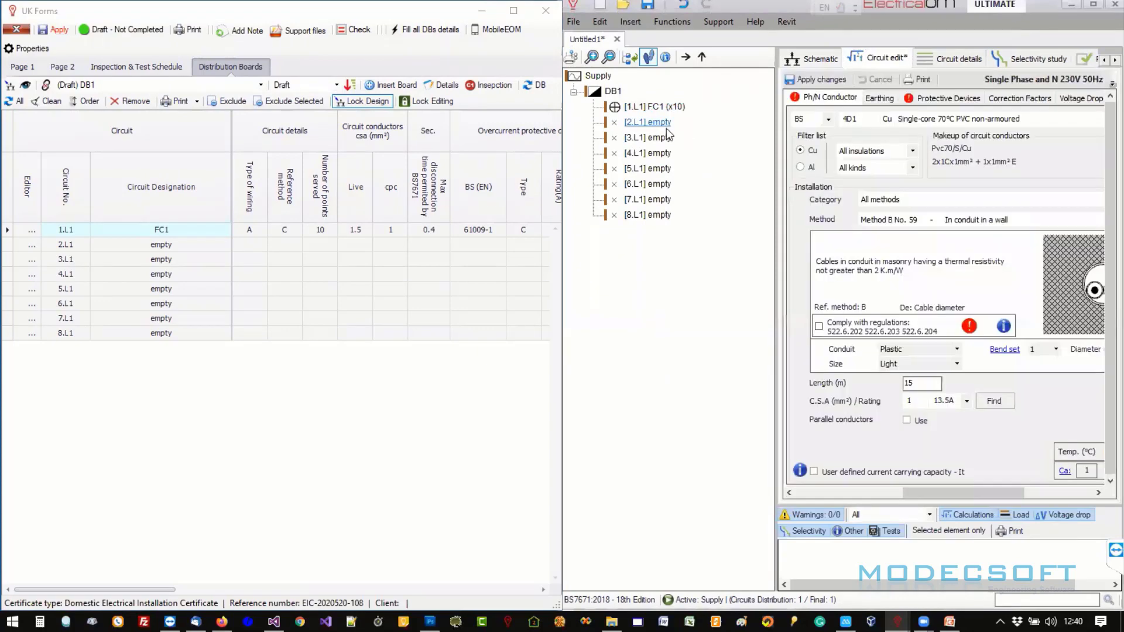
{"action": "left_click", "coordinate": [803, 80]}
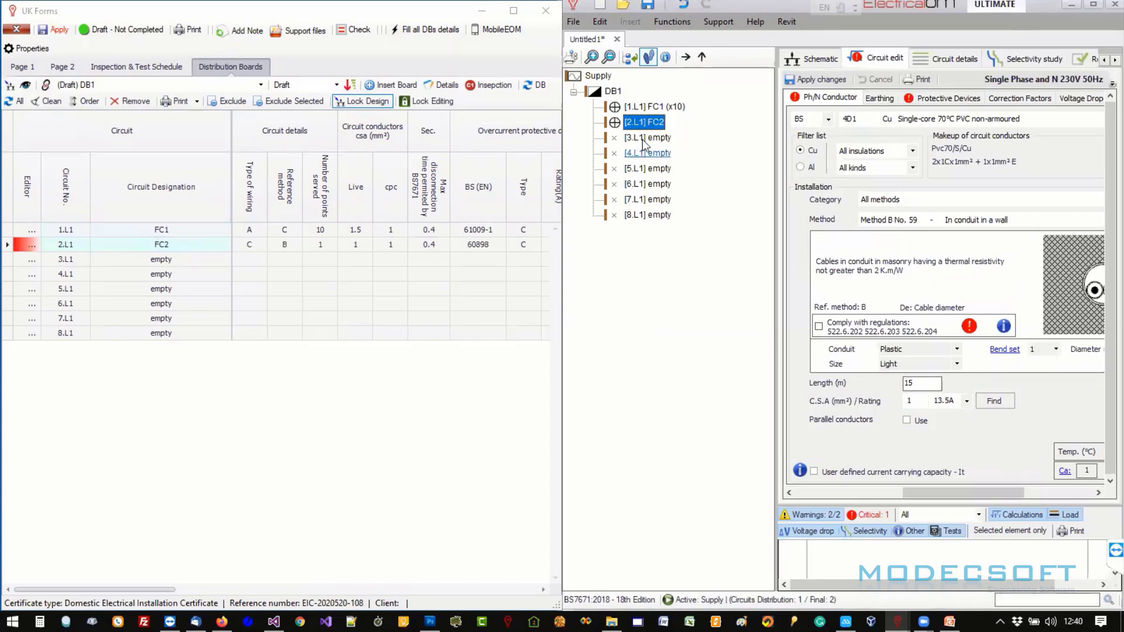
{"action": "left_click", "coordinate": [644, 139]}
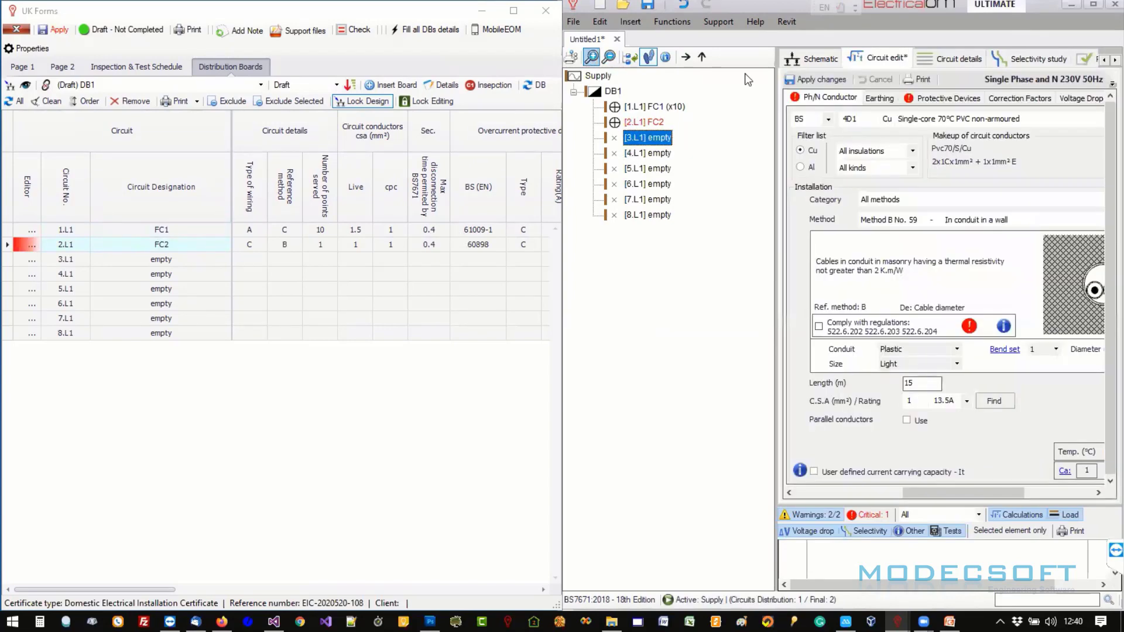
{"action": "left_click", "coordinate": [791, 80]}
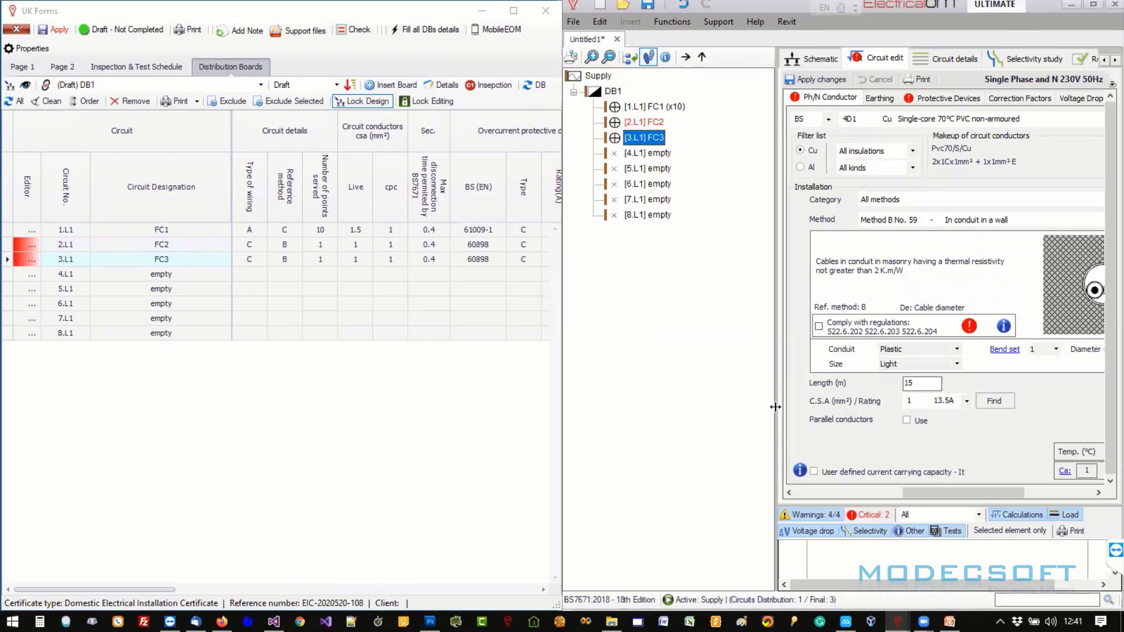
{"action": "left_click_drag", "start_coordinate": [776, 412], "coordinate": [698, 404]}
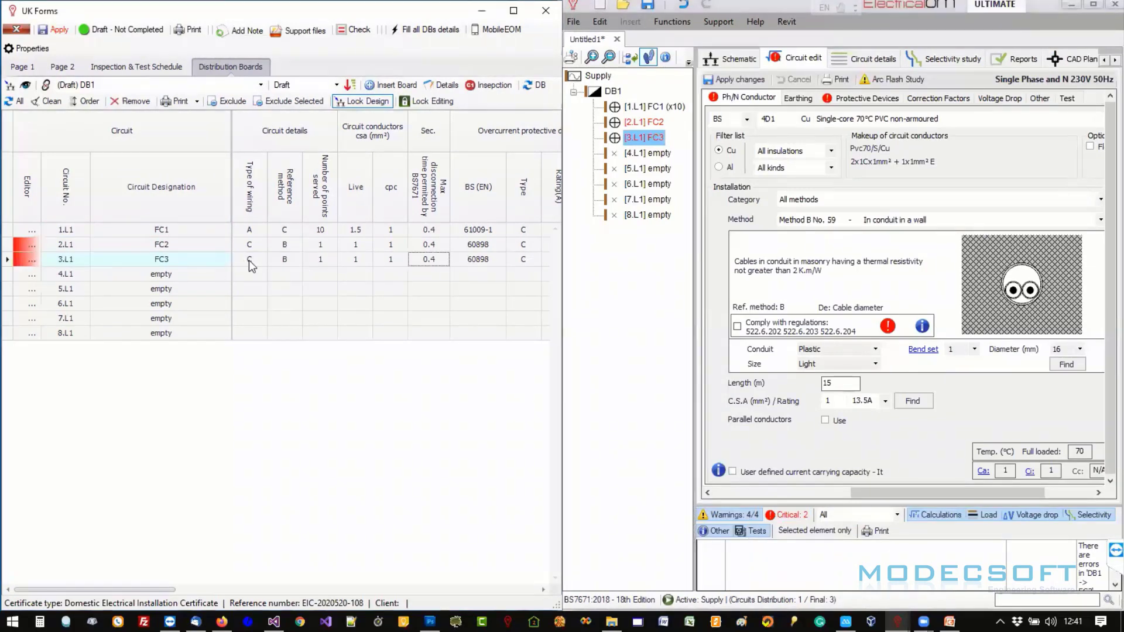
- Dock the separate UK Forms window back into the main program window
{"action": "left_click", "coordinate": [250, 260]}
{"action": "left_click", "coordinate": [811, 493]}
{"action": "left_click_drag", "start_coordinate": [820, 487], "coordinate": [820, 483]}
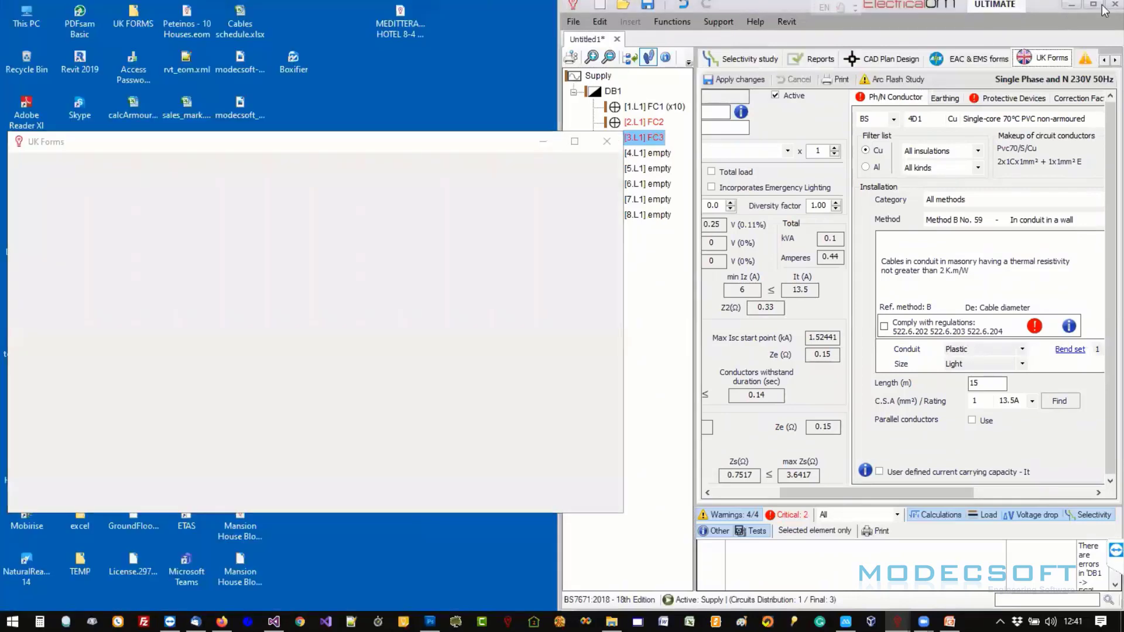
{"action": "left_click", "coordinate": [1097, 6]}
- Maximize the main window and open FC2 from the schedule to inspect its missing-RCD error
{"action": "left_click", "coordinate": [1094, 6]}
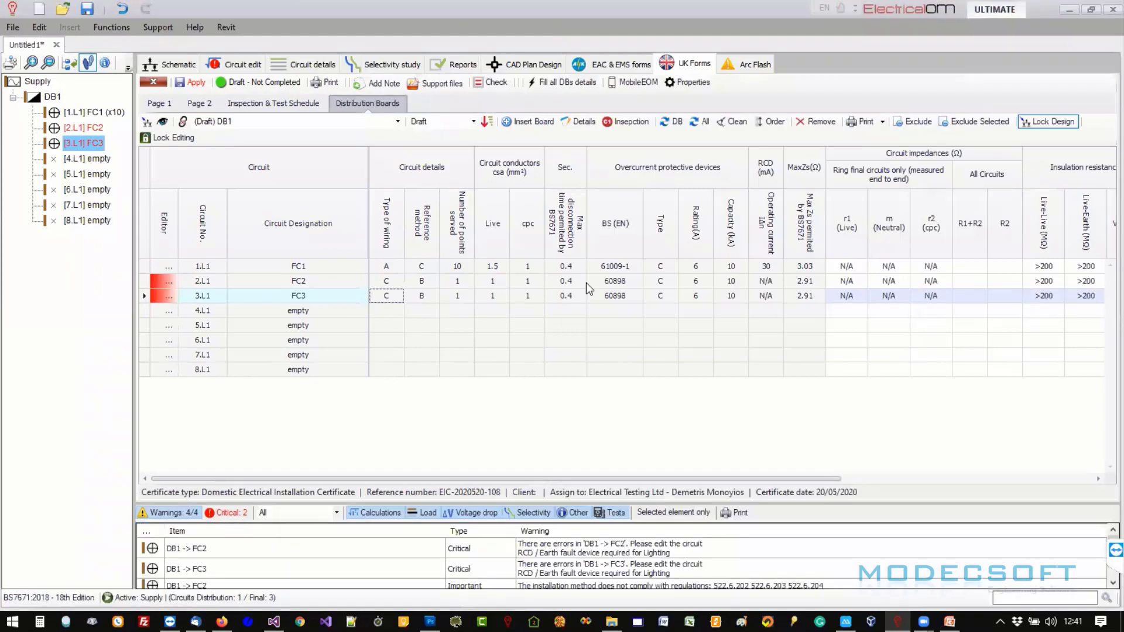
{"action": "left_click_drag", "start_coordinate": [575, 479], "coordinate": [884, 452]}
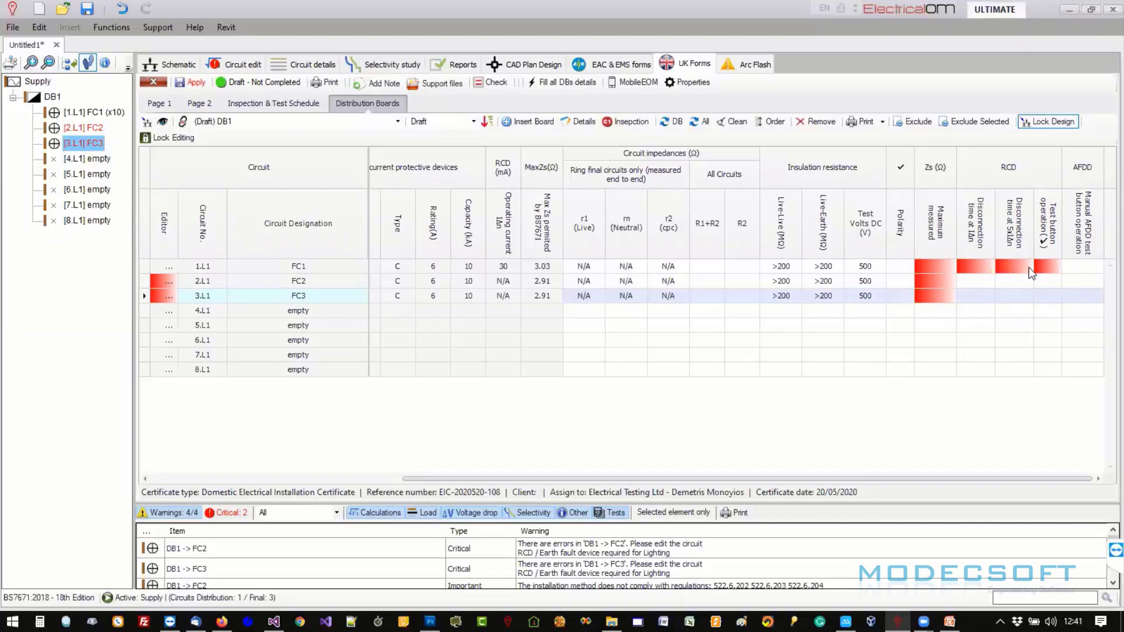
{"action": "left_click_drag", "start_coordinate": [825, 478], "coordinate": [549, 480]}
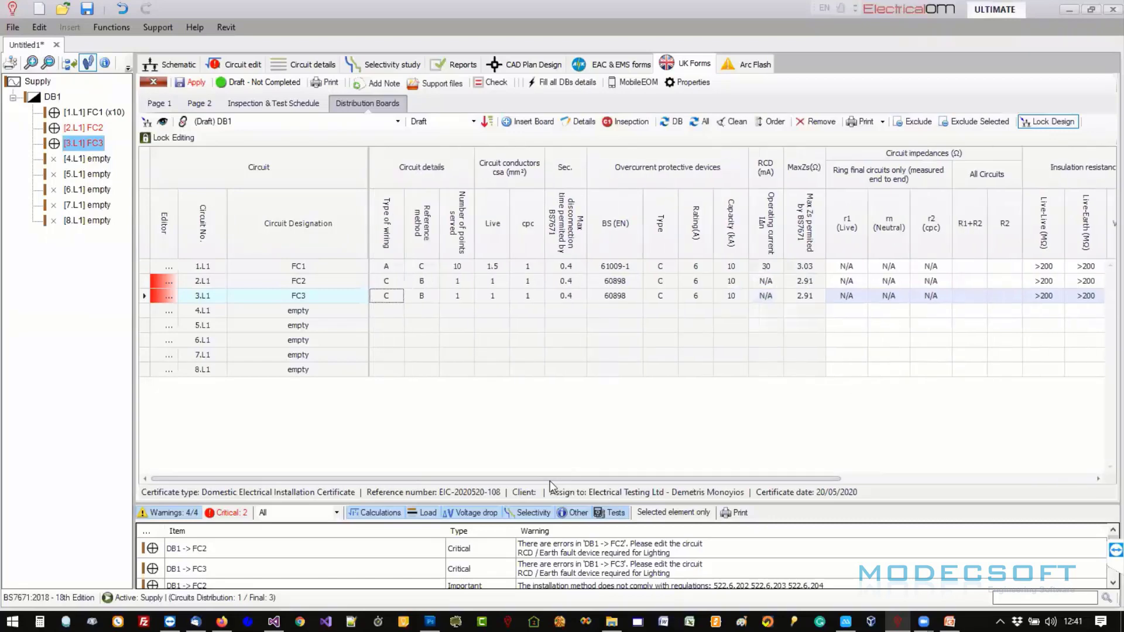
{"action": "left_click", "coordinate": [166, 281]}
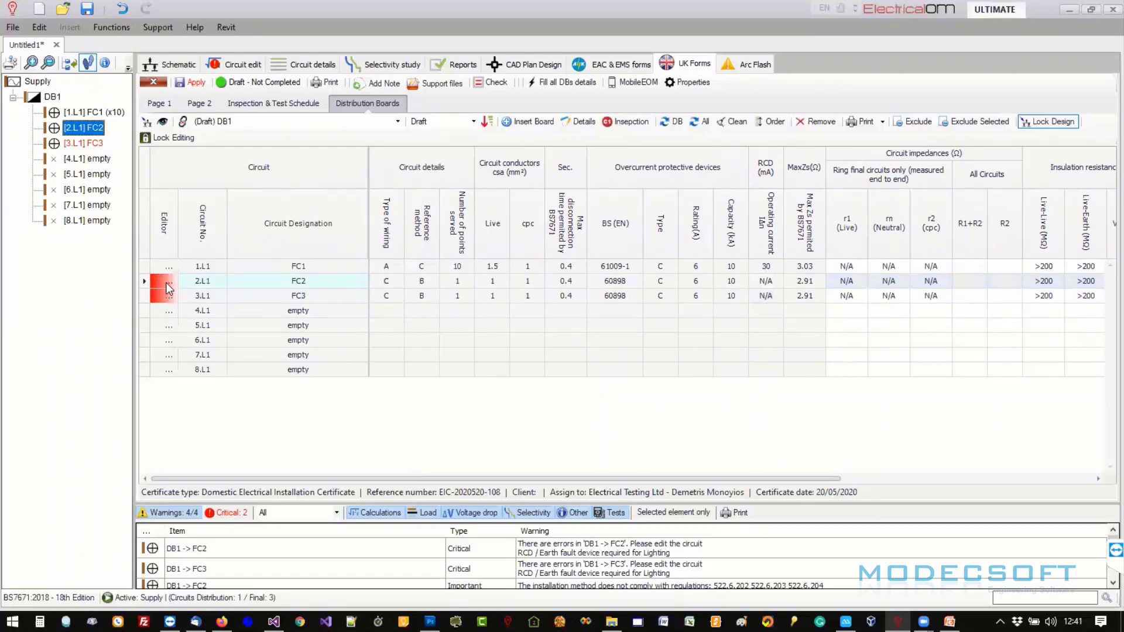
{"action": "mouse_move", "coordinate": [166, 282]}
{"action": "left_click", "coordinate": [169, 282]}
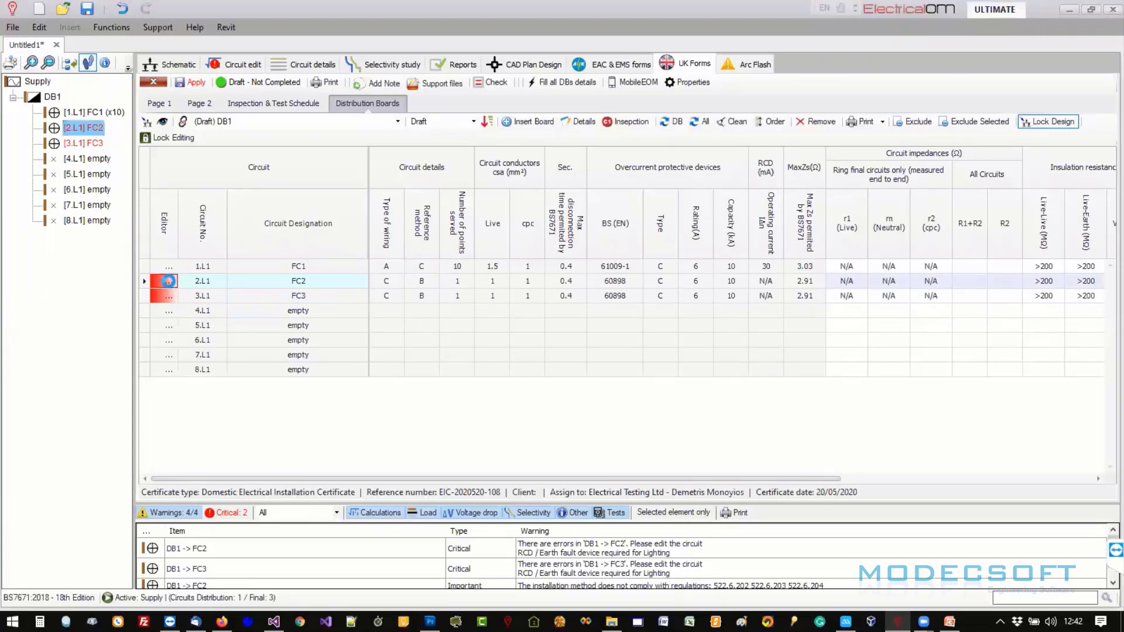
- Give FC2 a Schneider Acti9 iC60H Type B 10kA 30mA RCBO with RCD use ticked, and apply
{"action": "left_click", "coordinate": [600, 104]}
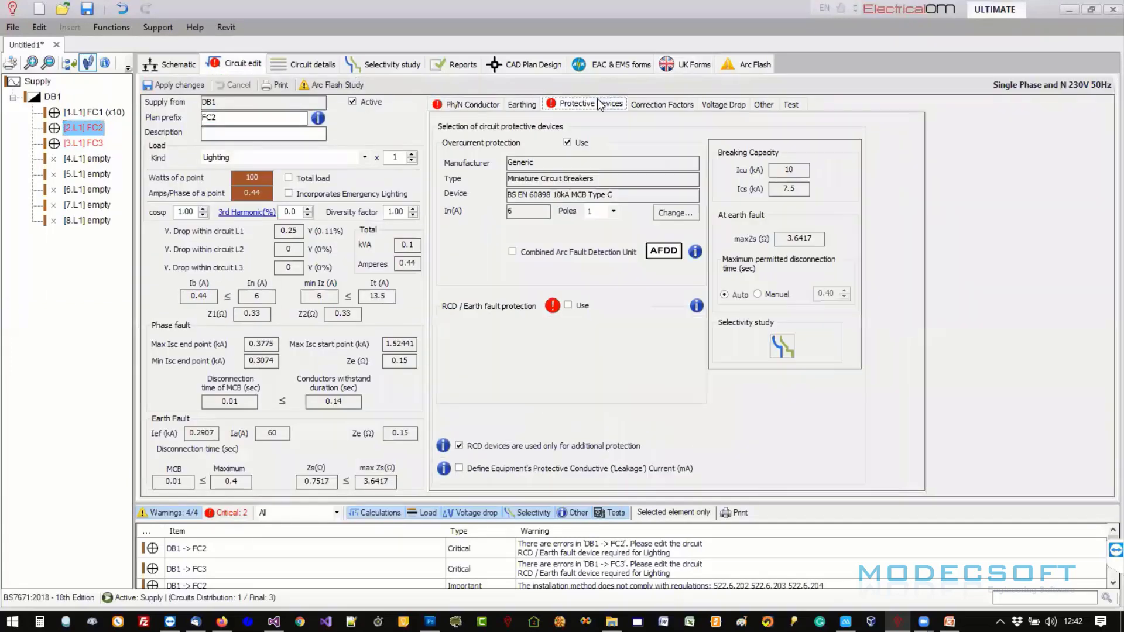
{"action": "mouse_move", "coordinate": [555, 308]}
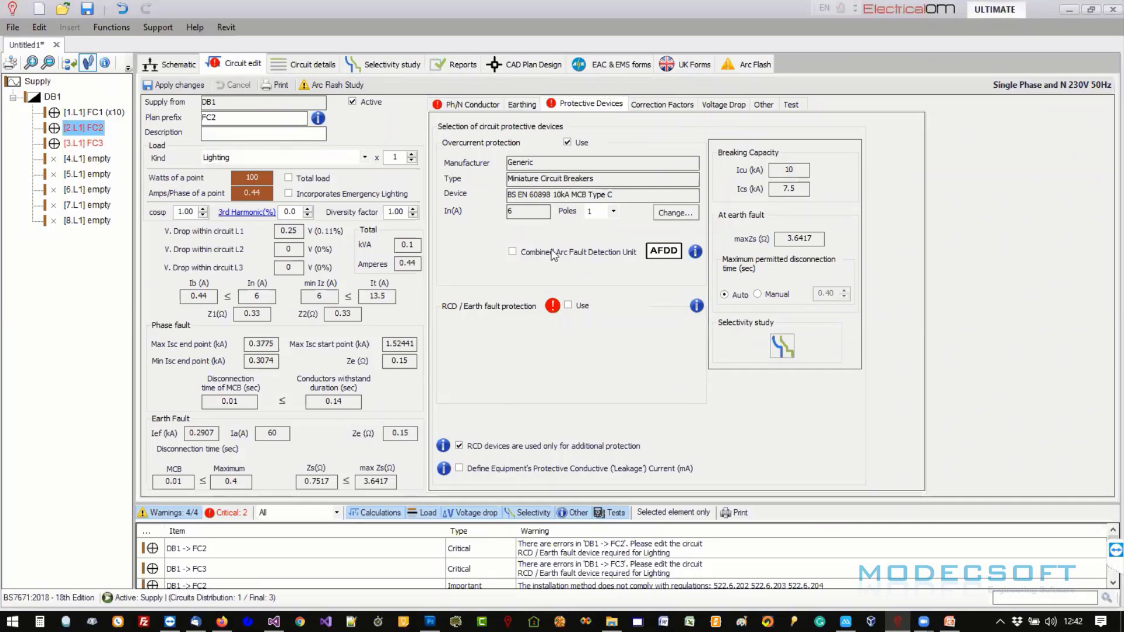
{"action": "left_click", "coordinate": [540, 265]}
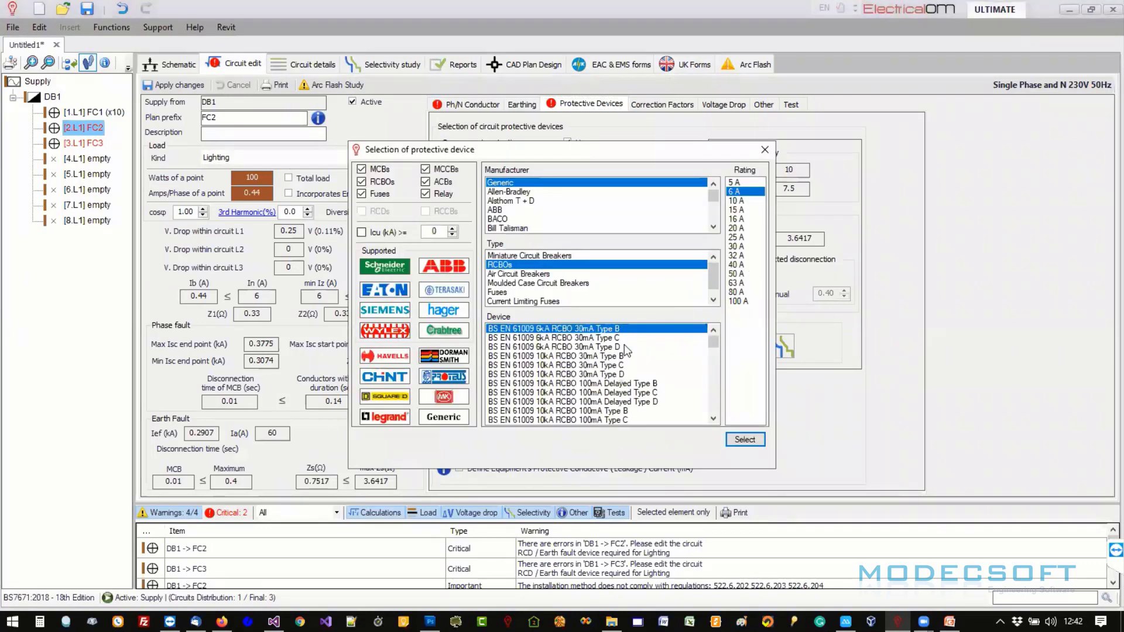
{"action": "left_click", "coordinate": [373, 270]}
{"action": "left_click", "coordinate": [604, 266]}
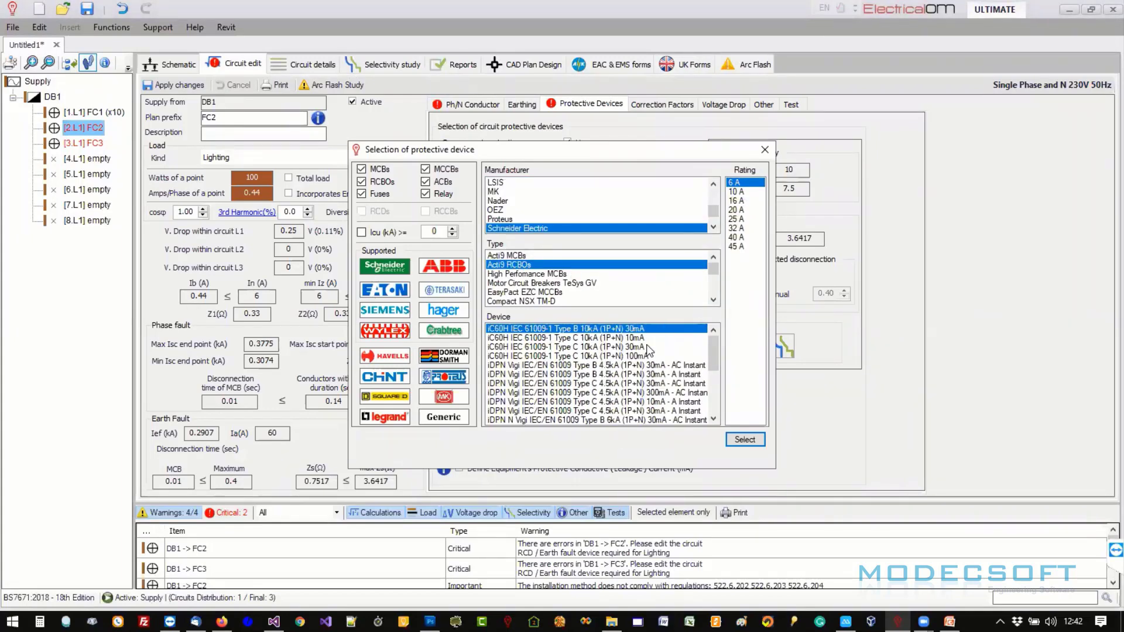
{"action": "left_click", "coordinate": [646, 346]}
{"action": "left_click", "coordinate": [646, 330]}
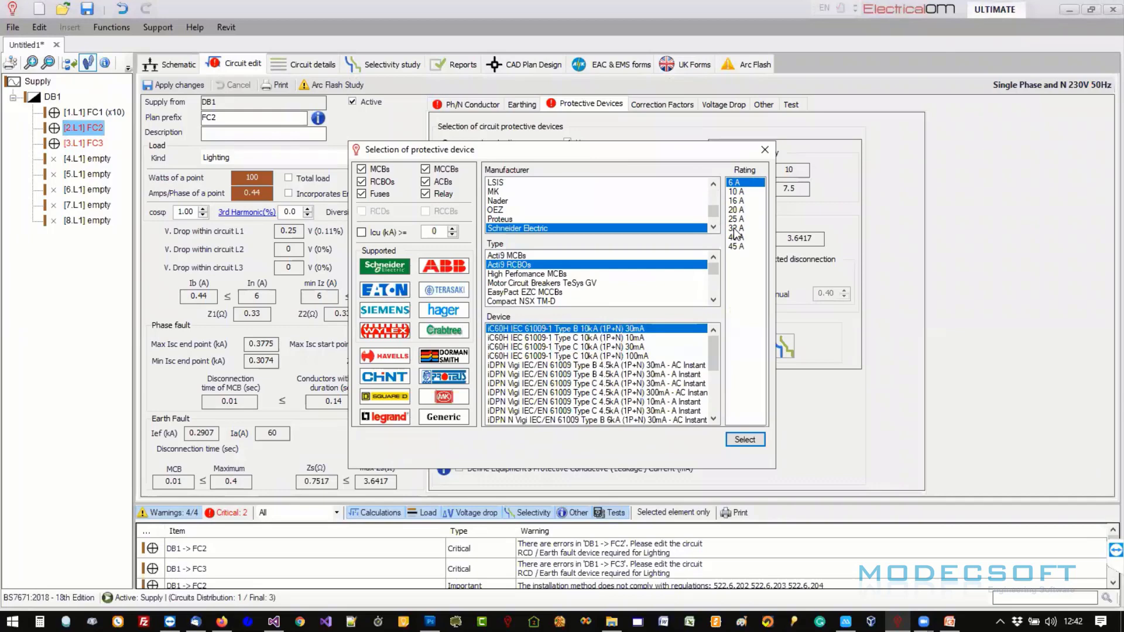
{"action": "left_click", "coordinate": [753, 441]}
{"action": "left_click", "coordinate": [567, 305]}
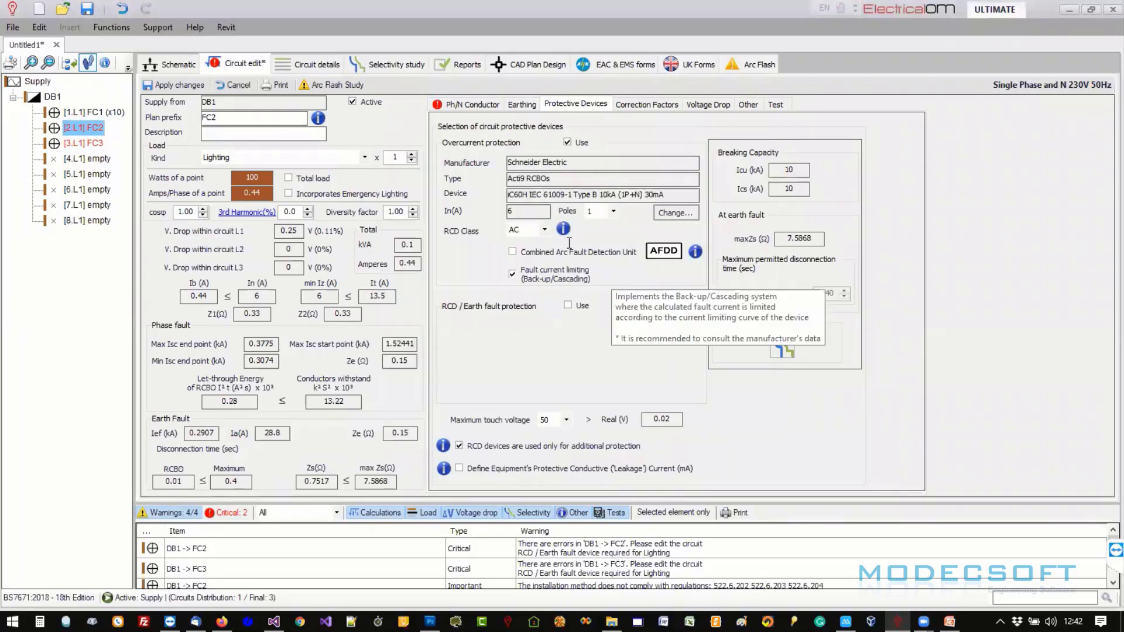
{"action": "left_click", "coordinate": [177, 86]}
{"action": "left_click", "coordinate": [693, 65]}
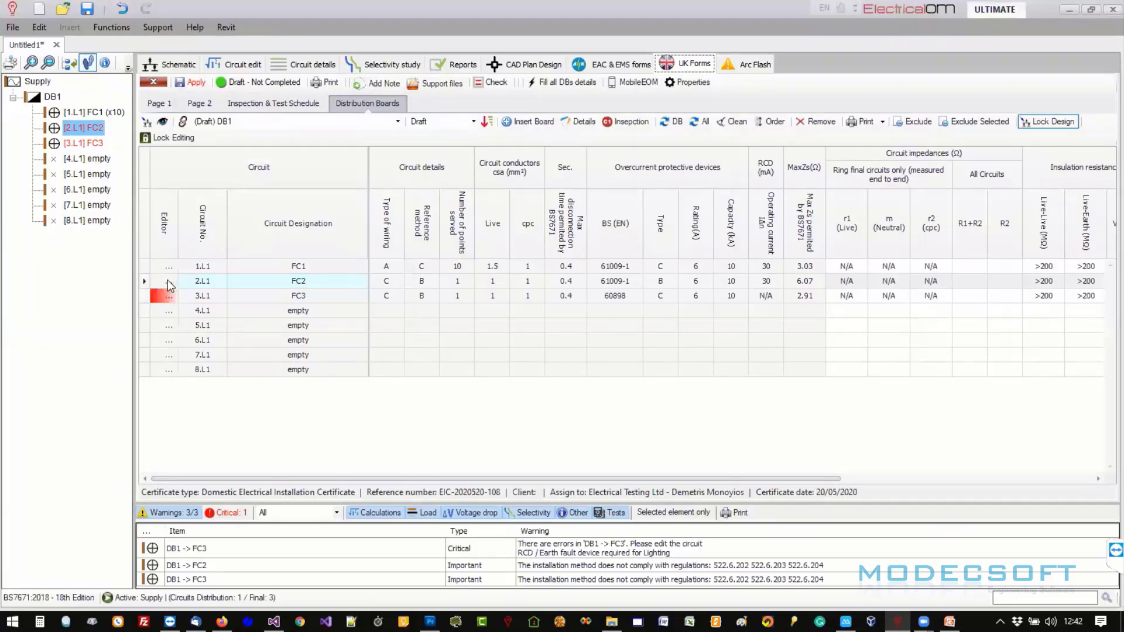
{"action": "left_click", "coordinate": [169, 283]}
{"action": "mouse_move", "coordinate": [171, 299]}
{"action": "left_click_drag", "start_coordinate": [800, 479], "coordinate": [891, 478]}
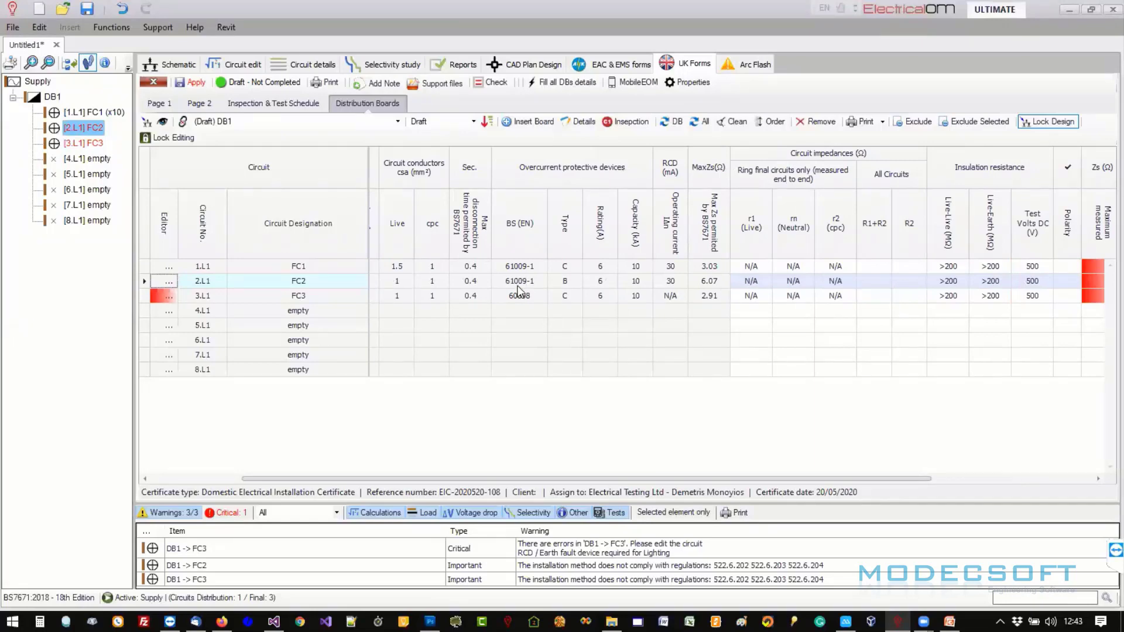
{"action": "scroll", "coordinate": [692, 478], "scroll_direction": "right", "scroll_amount": 5}
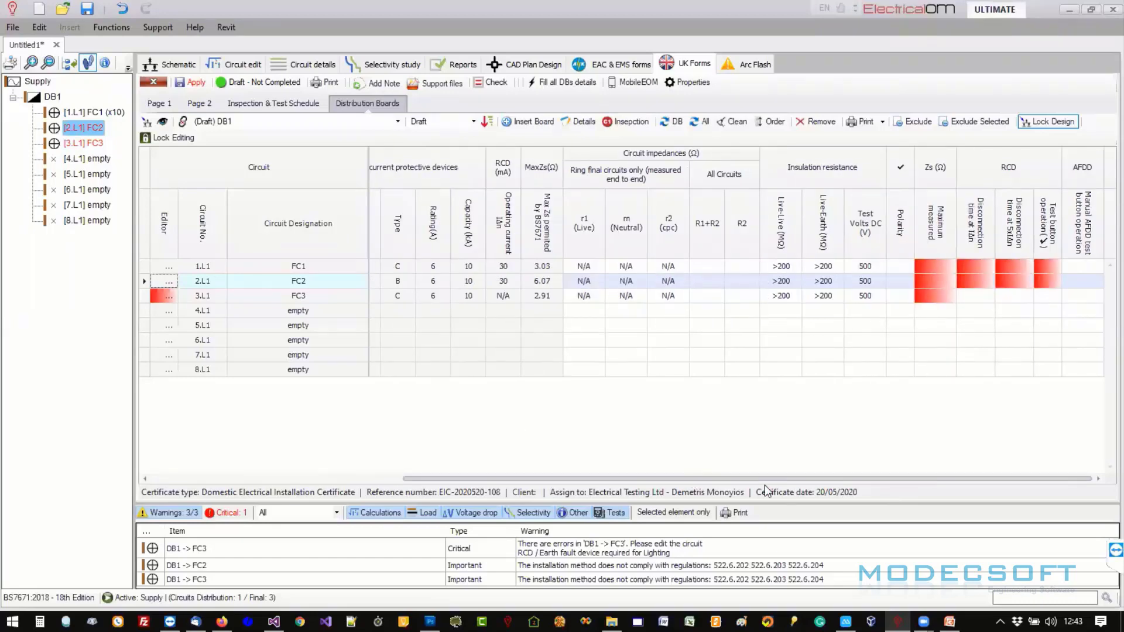
{"action": "scroll", "coordinate": [511, 495], "scroll_direction": "left", "scroll_amount": 5}
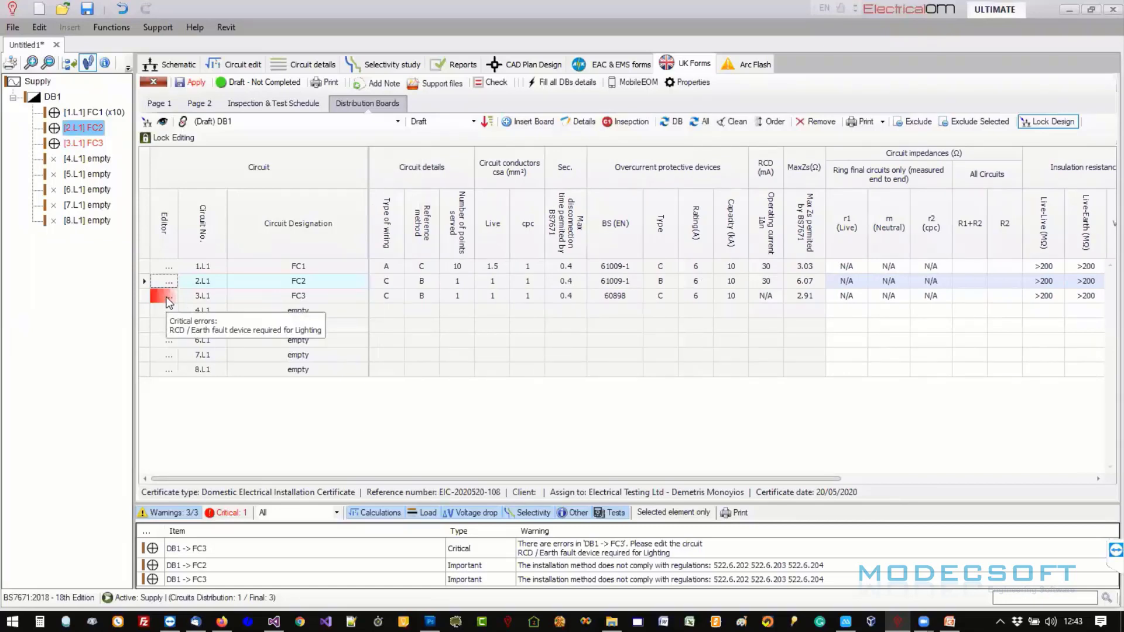
- Copy circuit FC2 into DB1 way 4.L1, then shift it down to way 5.L1
{"action": "right_click", "coordinate": [92, 130]}
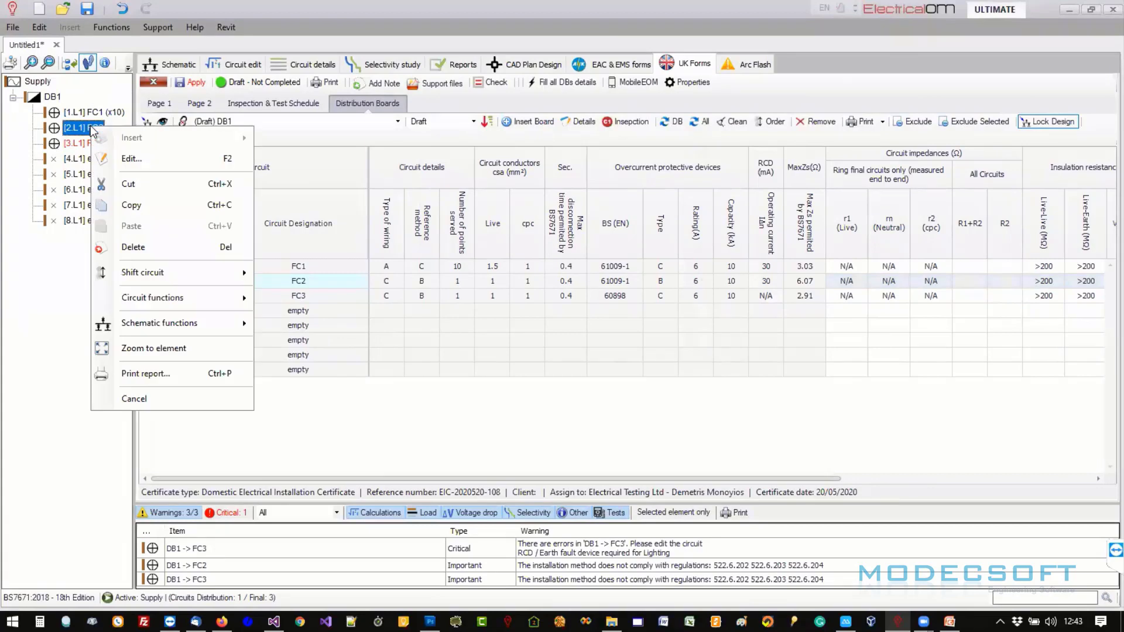
{"action": "left_click", "coordinate": [126, 205]}
{"action": "right_click", "coordinate": [100, 161]}
{"action": "left_click", "coordinate": [126, 258]}
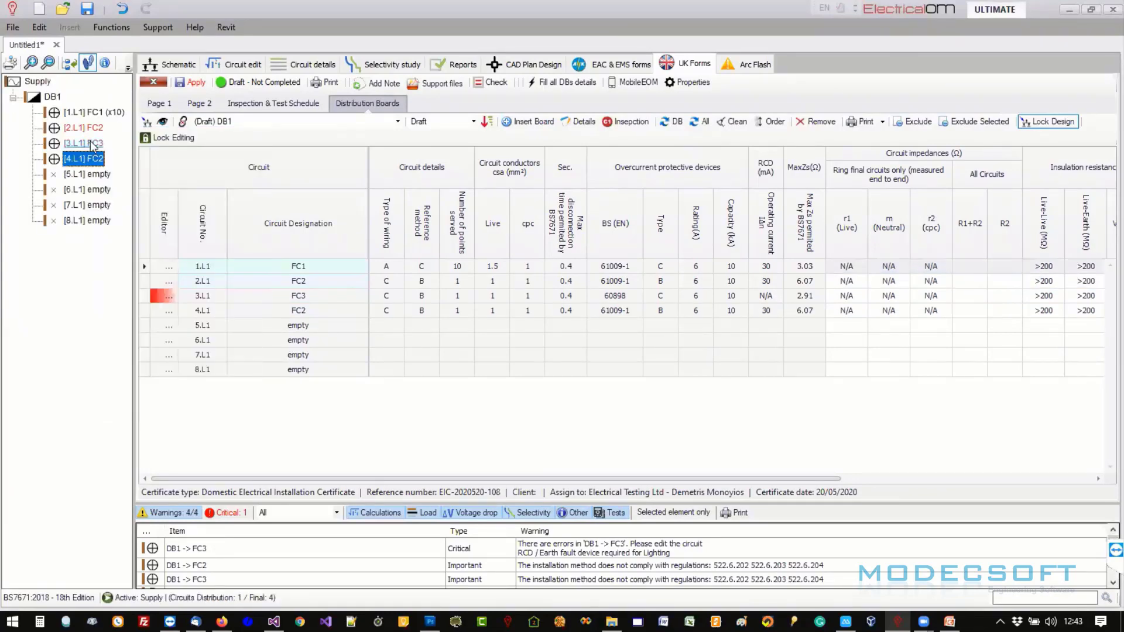
{"action": "right_click", "coordinate": [92, 159]}
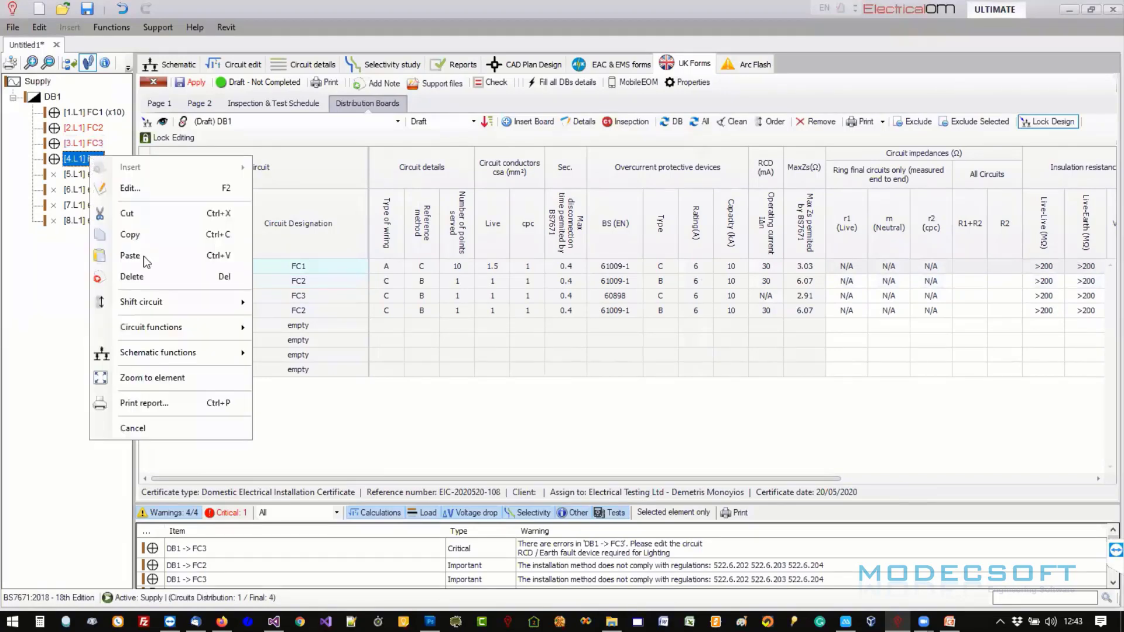
{"action": "mouse_move", "coordinate": [176, 302]}
{"action": "left_click", "coordinate": [284, 321]}
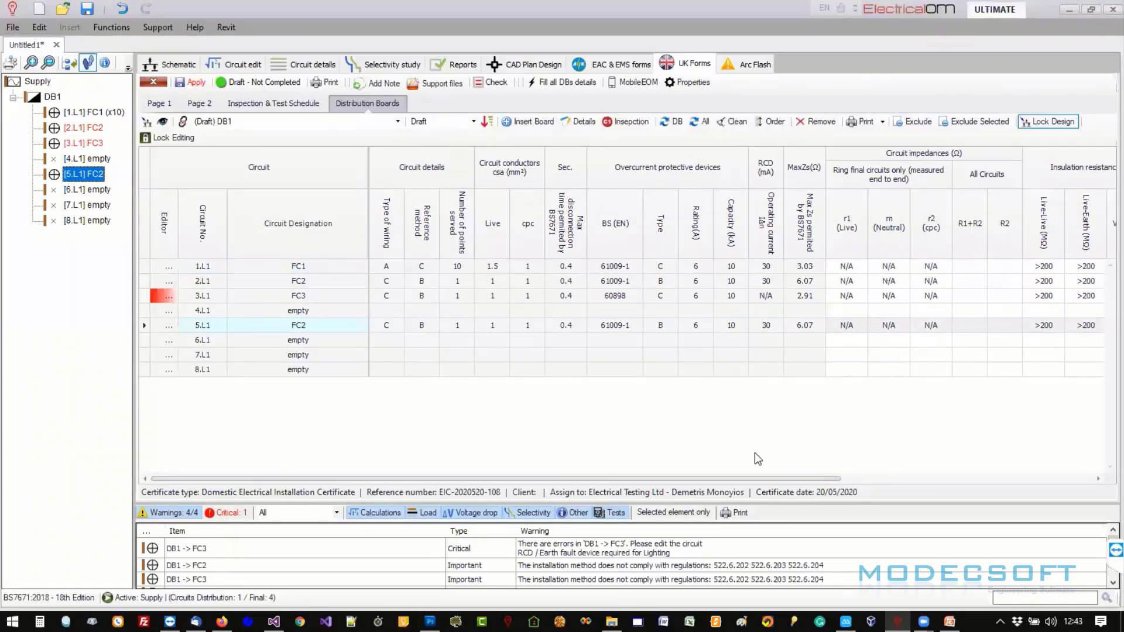
- Copy circuit FC1 into the freed way 4.L1 of DB1
{"action": "left_click_drag", "start_coordinate": [895, 480], "coordinate": [597, 487]}
{"action": "left_click", "coordinate": [80, 144]}
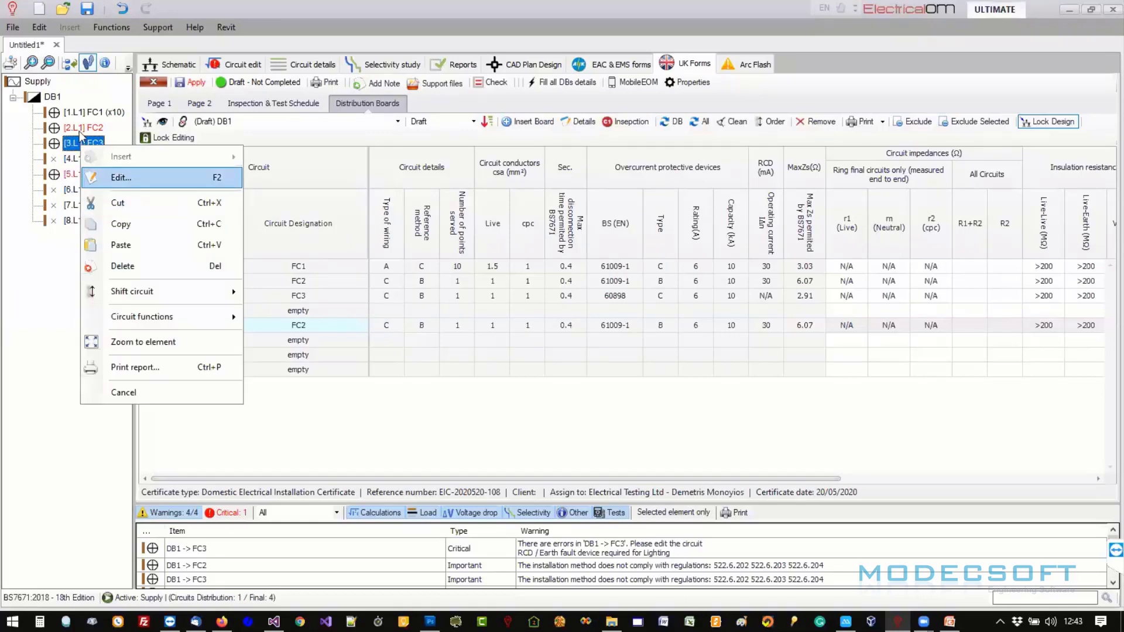
{"action": "left_click", "coordinate": [82, 112]}
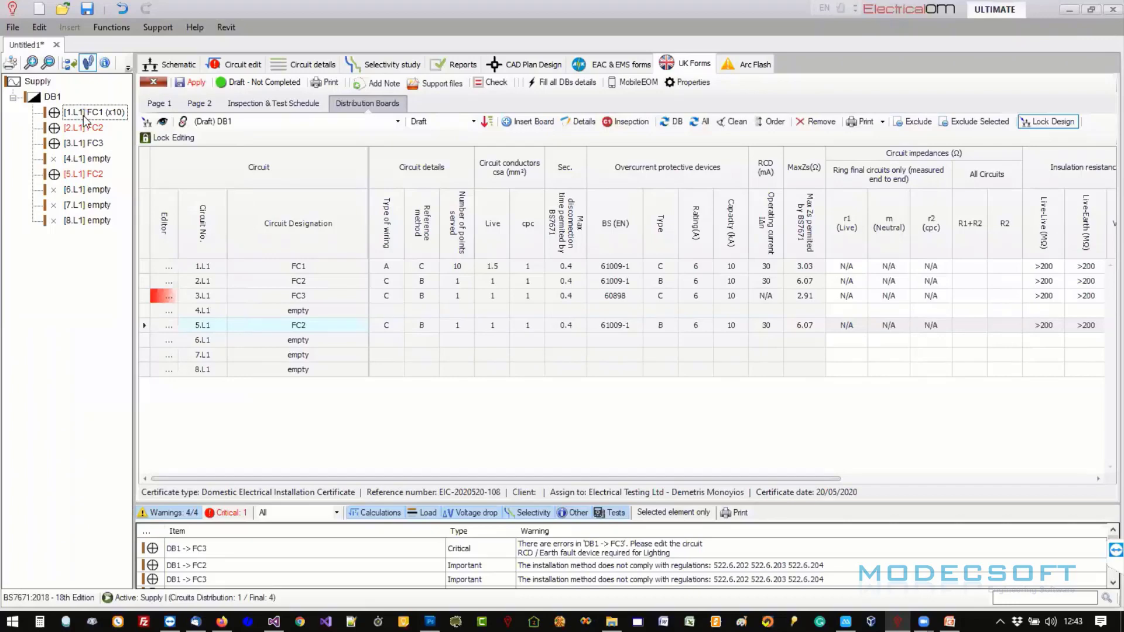
{"action": "right_click", "coordinate": [83, 159]}
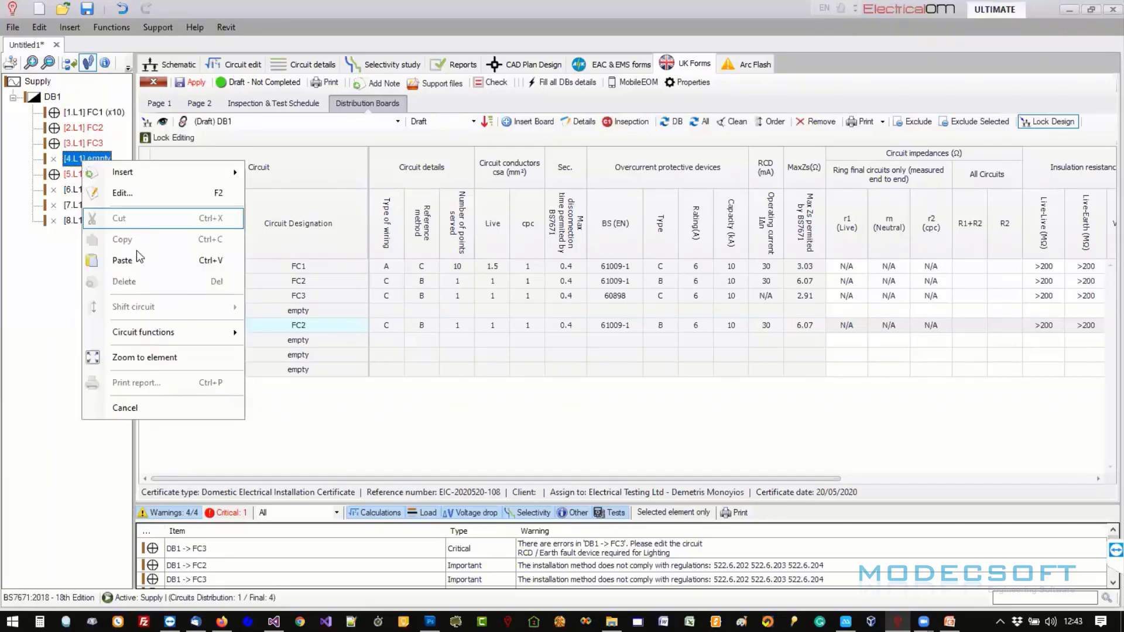
{"action": "left_click", "coordinate": [152, 255]}
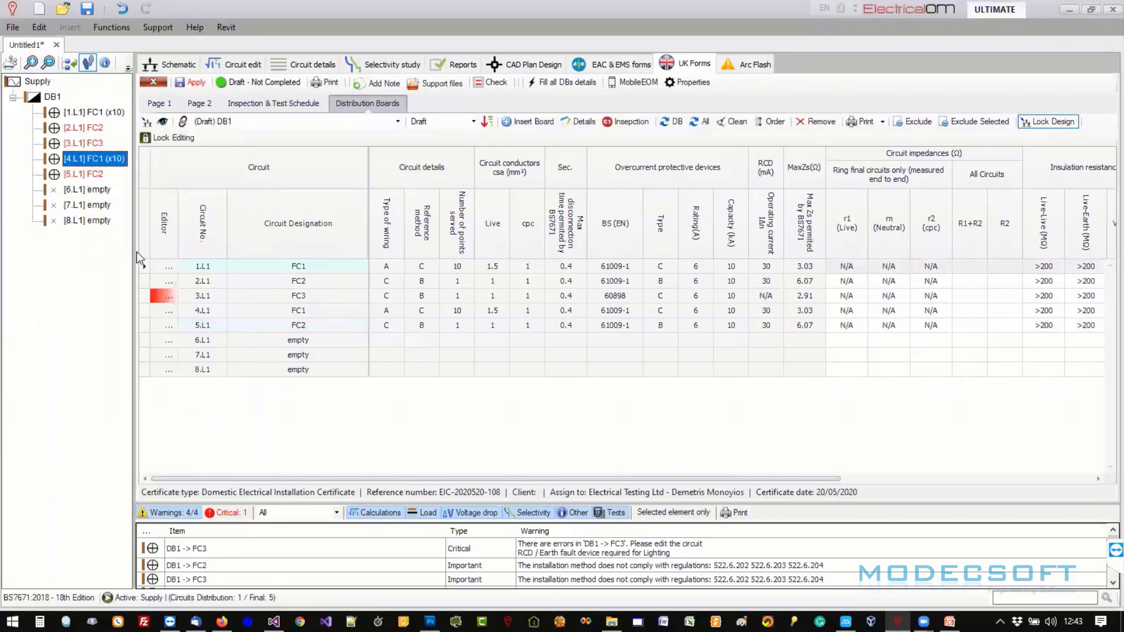
{"action": "left_click", "coordinate": [280, 122]}
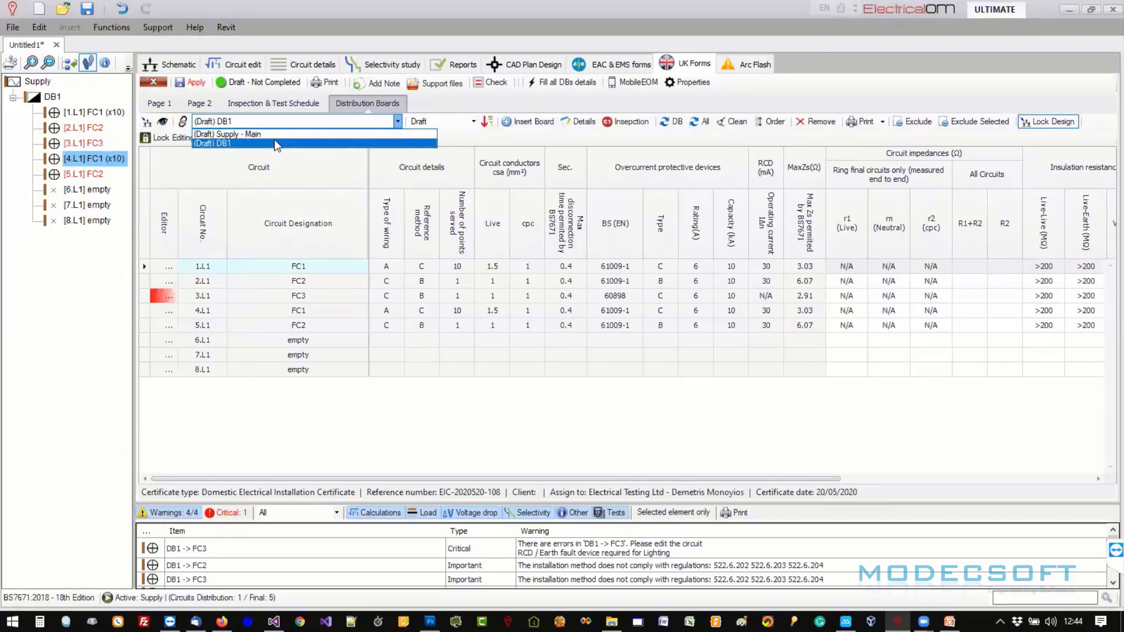
- Fill the supply characteristics on certificate page 2 from the design
{"action": "left_click", "coordinate": [182, 108]}
{"action": "left_click", "coordinate": [194, 108]}
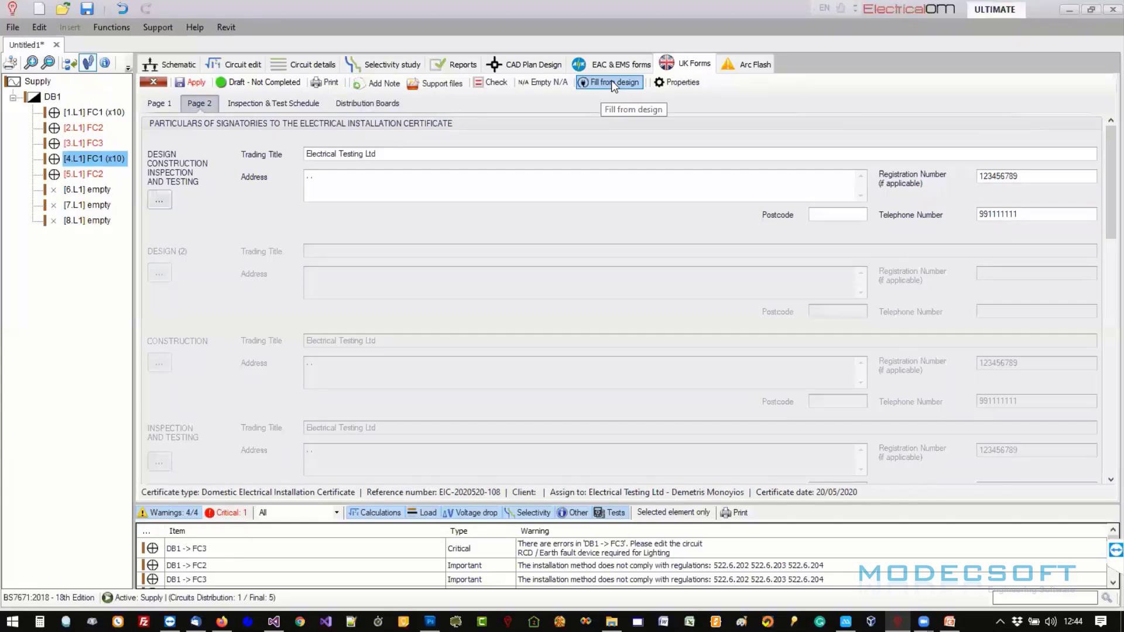
{"action": "scroll", "coordinate": [1096, 230], "scroll_direction": "down", "scroll_amount": 10}
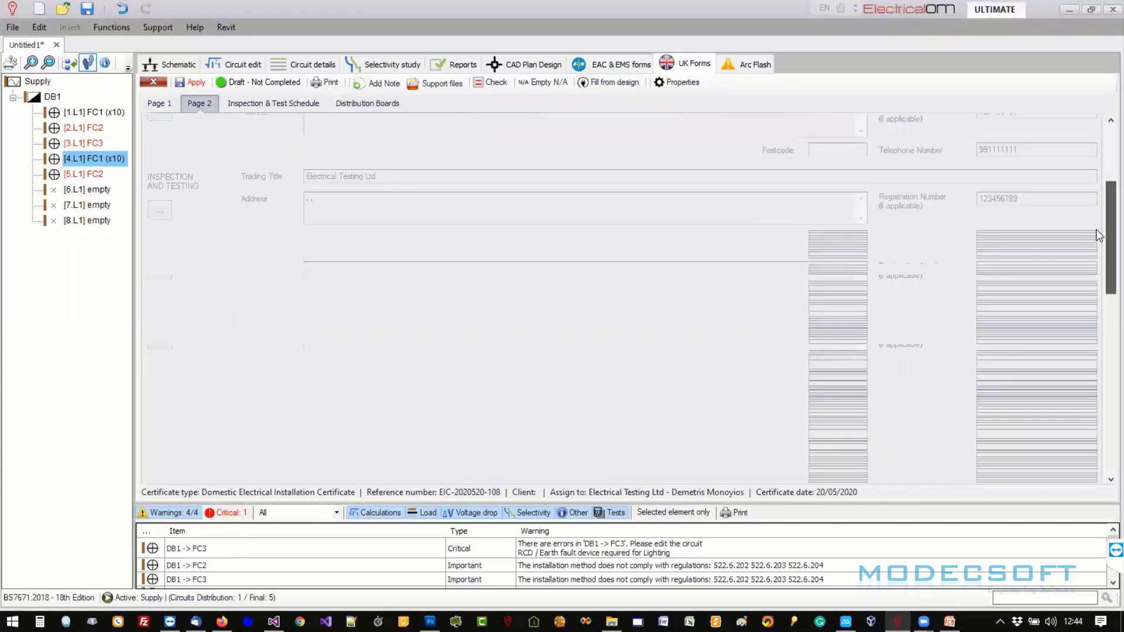
{"action": "left_click", "coordinate": [592, 83]}
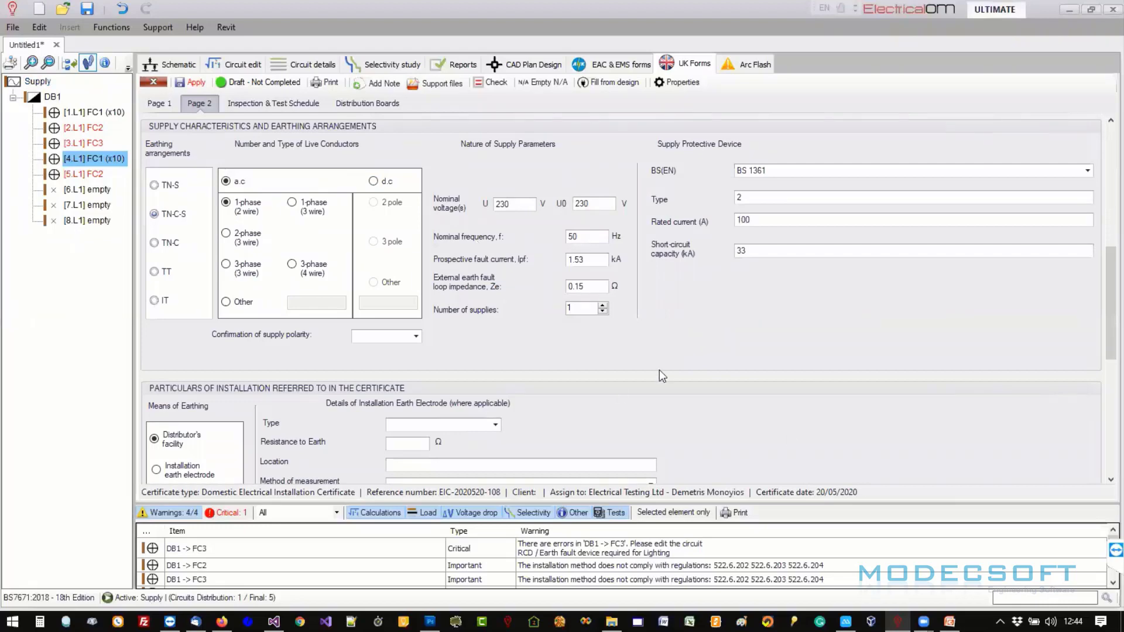
{"action": "mouse_move", "coordinate": [1108, 290]}
{"action": "left_mouse_down"}
{"action": "mouse_move", "coordinate": [1102, 361]}
{"action": "mouse_move", "coordinate": [1102, 292]}
{"action": "left_mouse_up"}
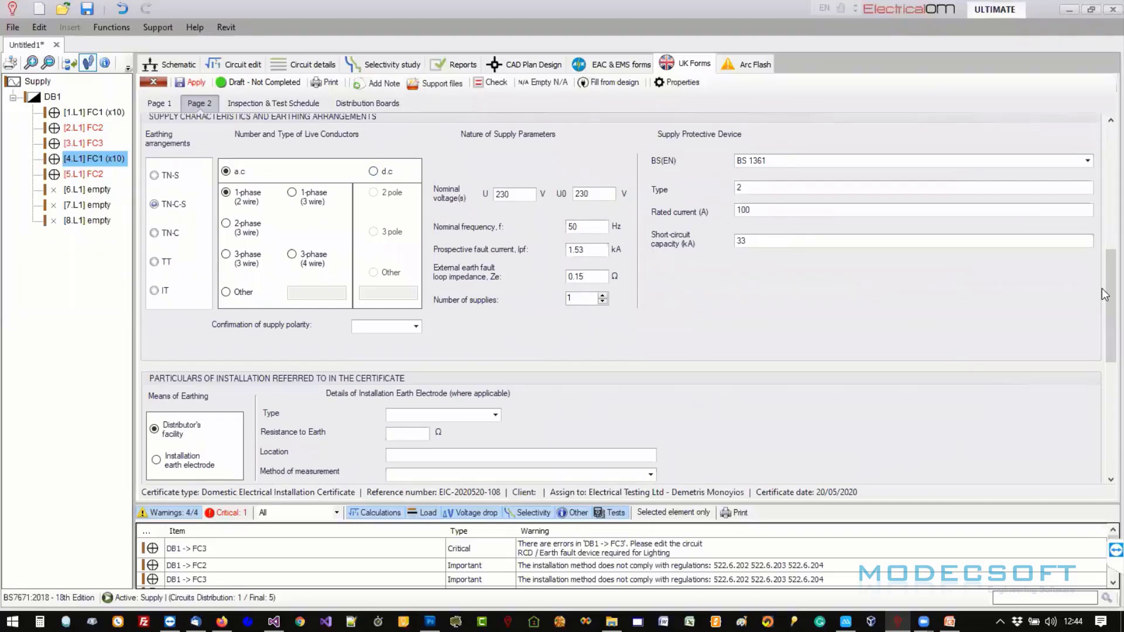
{"action": "left_click_drag", "start_coordinate": [1102, 288], "coordinate": [1102, 246]}
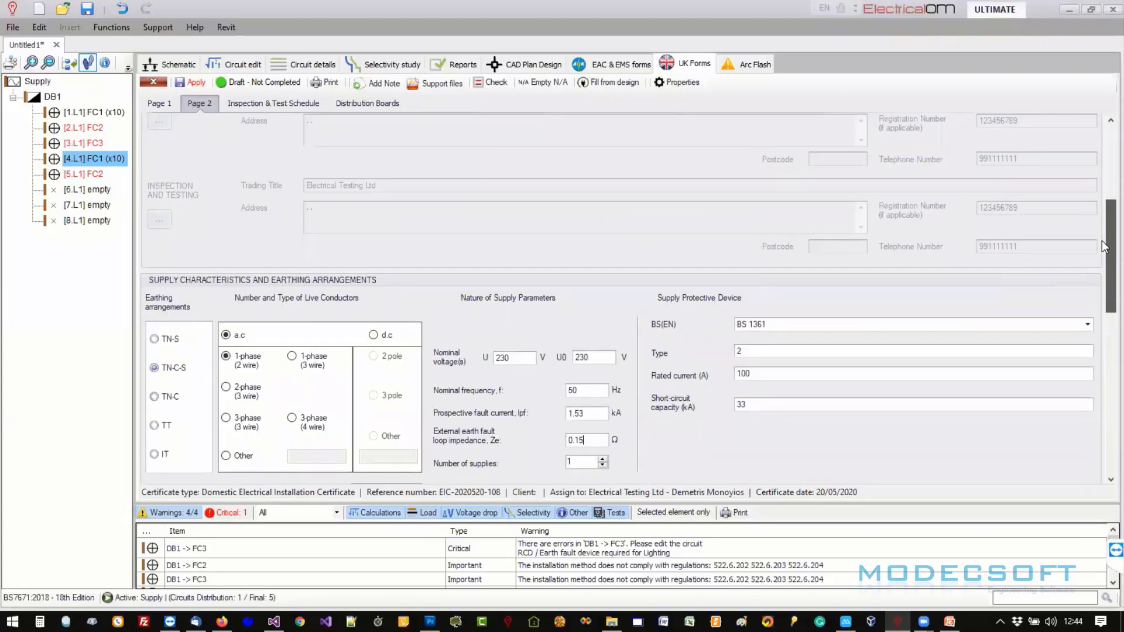
{"action": "left_click", "coordinate": [1102, 171]}
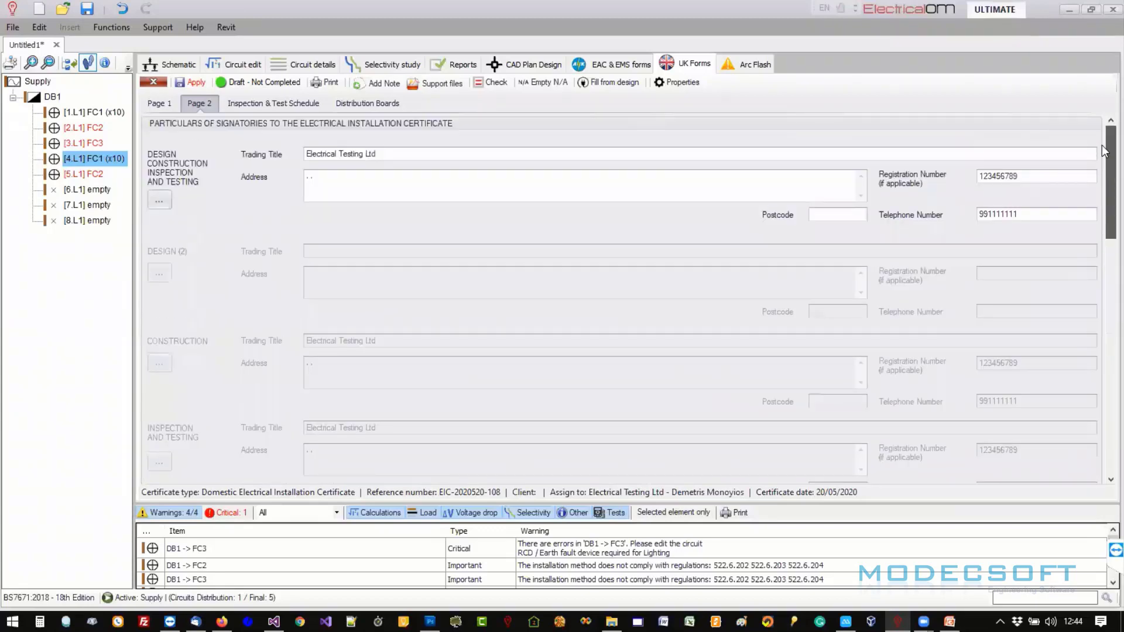
- Open the DB Details for board DB1 from the distribution boards schedule
{"action": "left_click", "coordinate": [353, 105]}
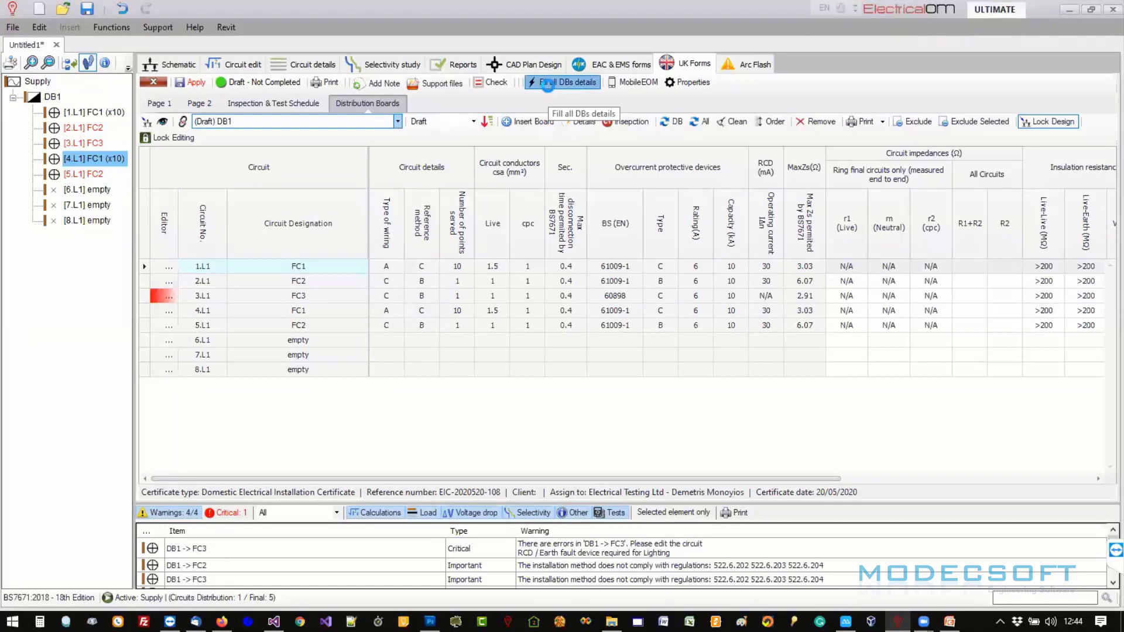
{"action": "left_click", "coordinate": [322, 122]}
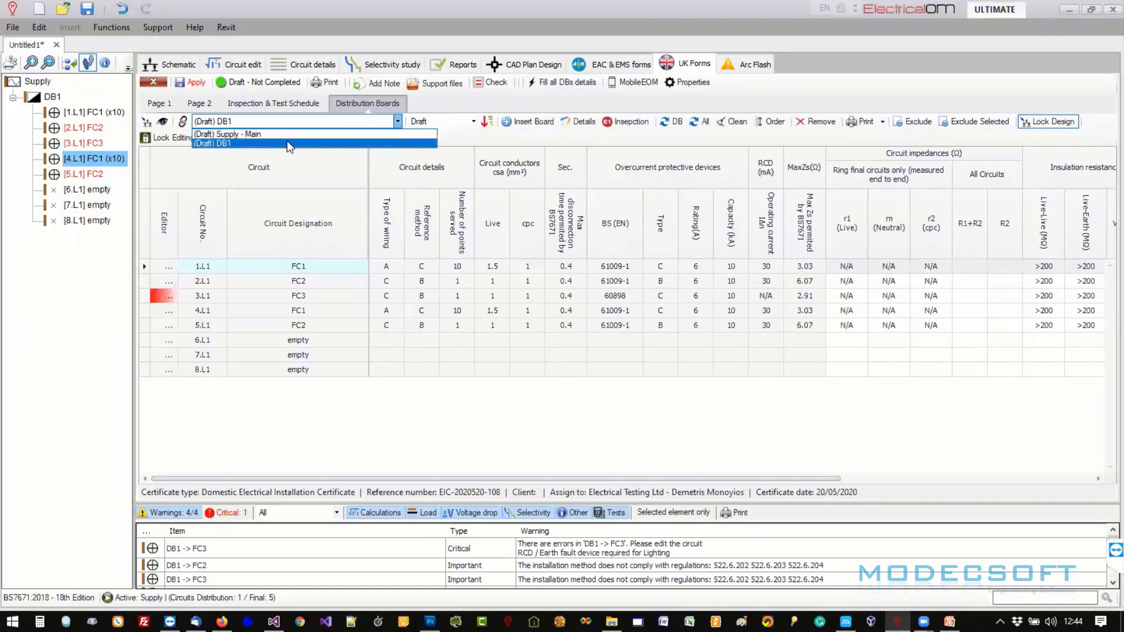
{"action": "left_click", "coordinate": [287, 143]}
{"action": "left_click", "coordinate": [571, 121]}
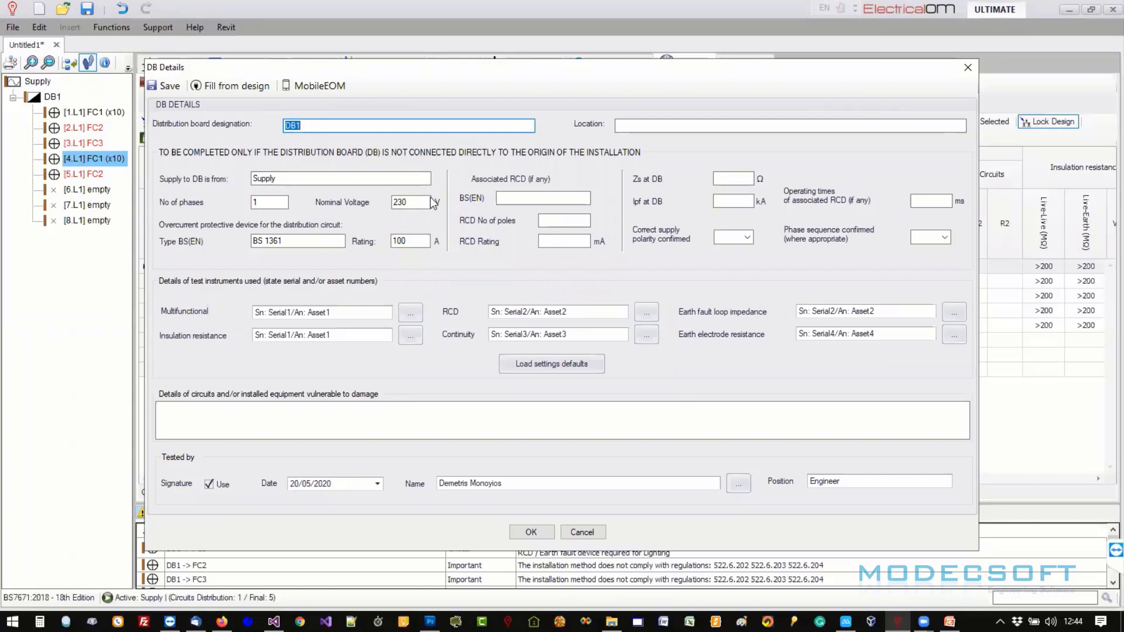
- Close DB1's details and shift DB1's circuits down one way to free way 1
{"action": "left_click", "coordinate": [968, 68]}
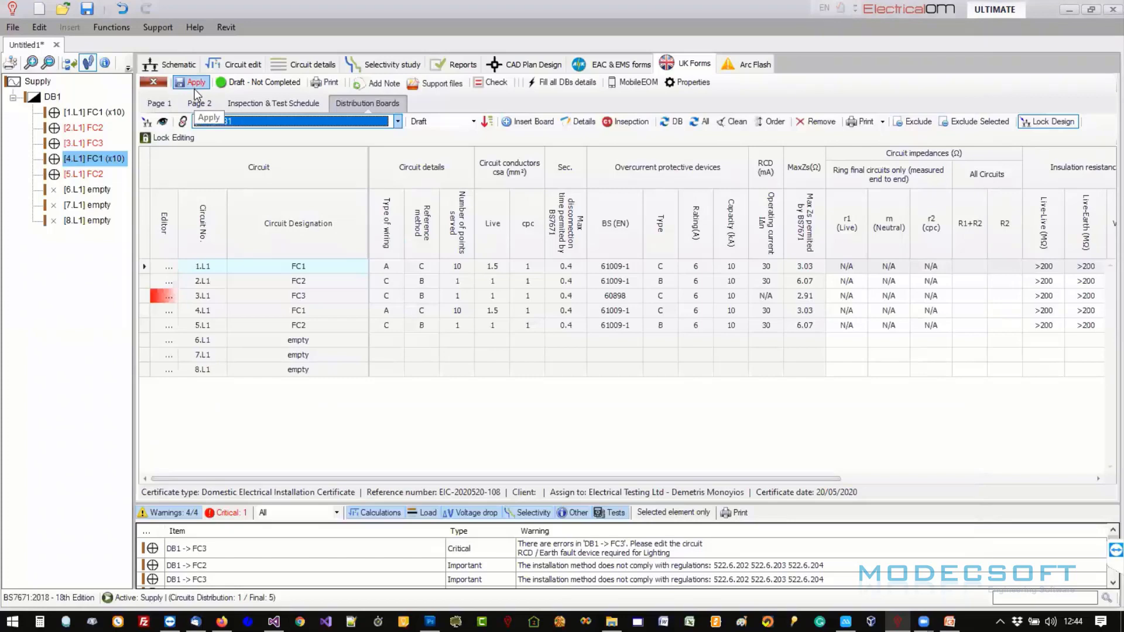
{"action": "left_click", "coordinate": [84, 190]}
{"action": "right_click", "coordinate": [84, 189]}
{"action": "mouse_move", "coordinate": [106, 201]}
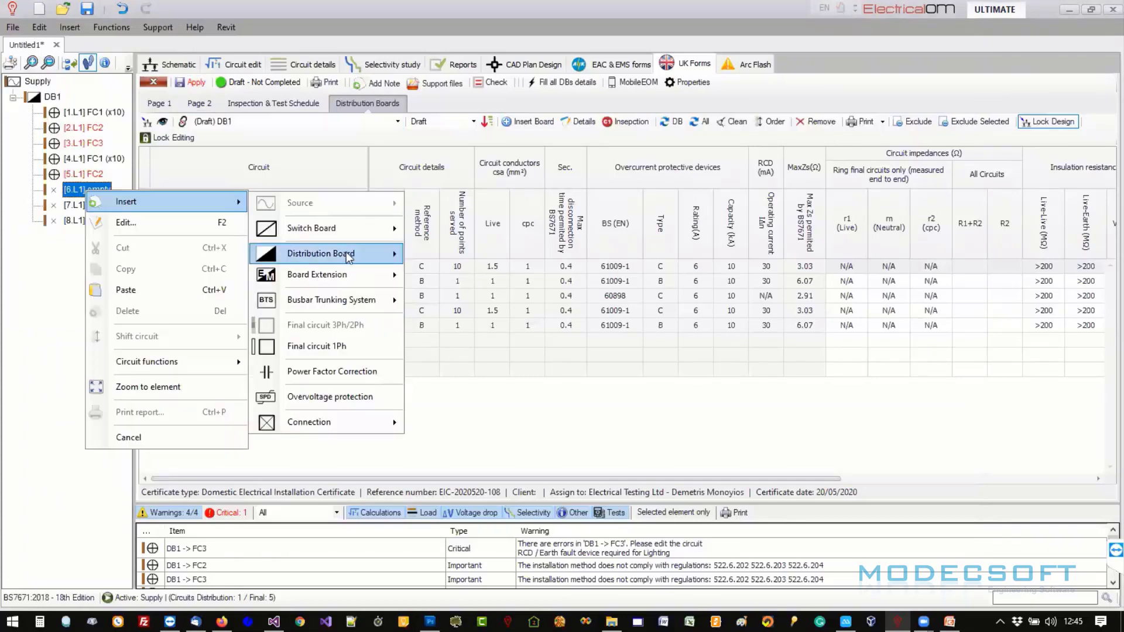
{"action": "left_click", "coordinate": [84, 117]}
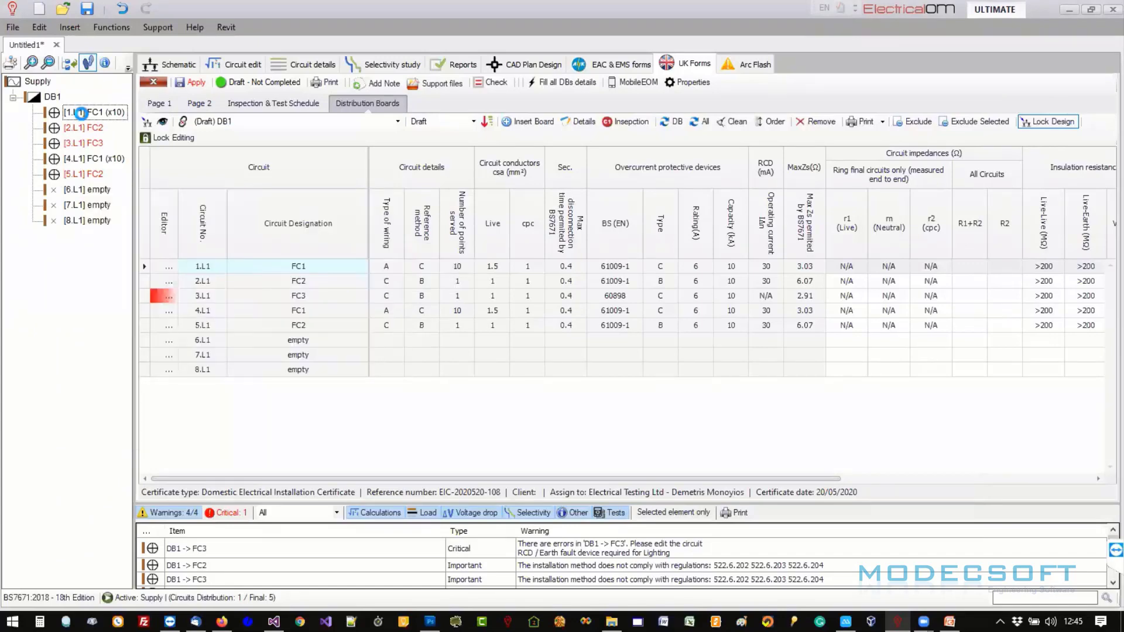
{"action": "right_click", "coordinate": [84, 118]}
{"action": "mouse_move", "coordinate": [152, 261]}
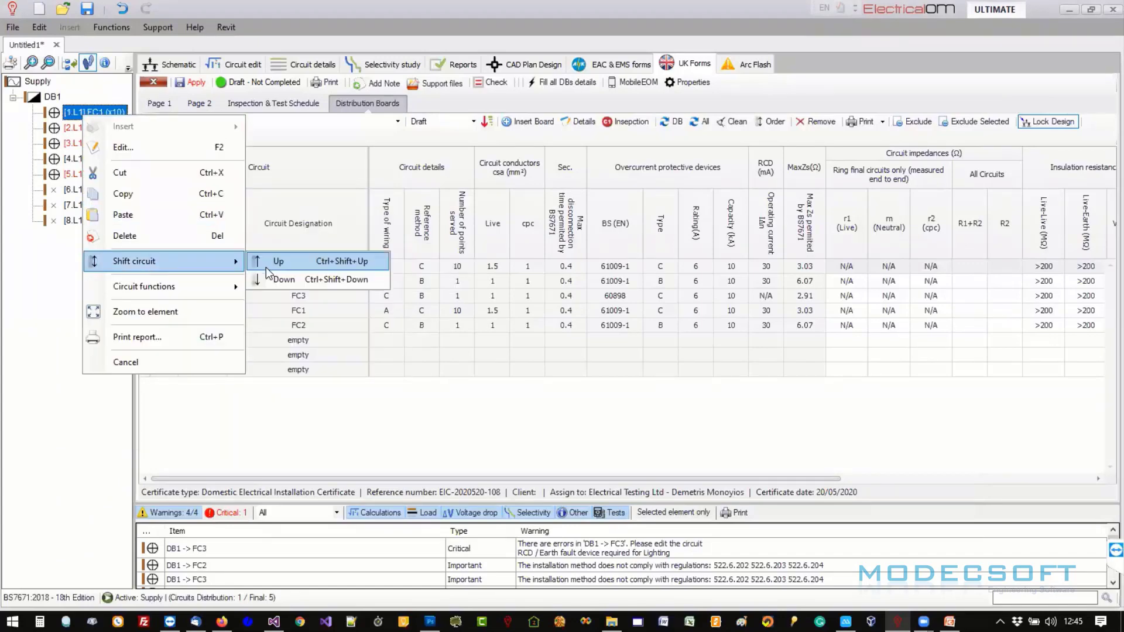
{"action": "left_click", "coordinate": [265, 267]}
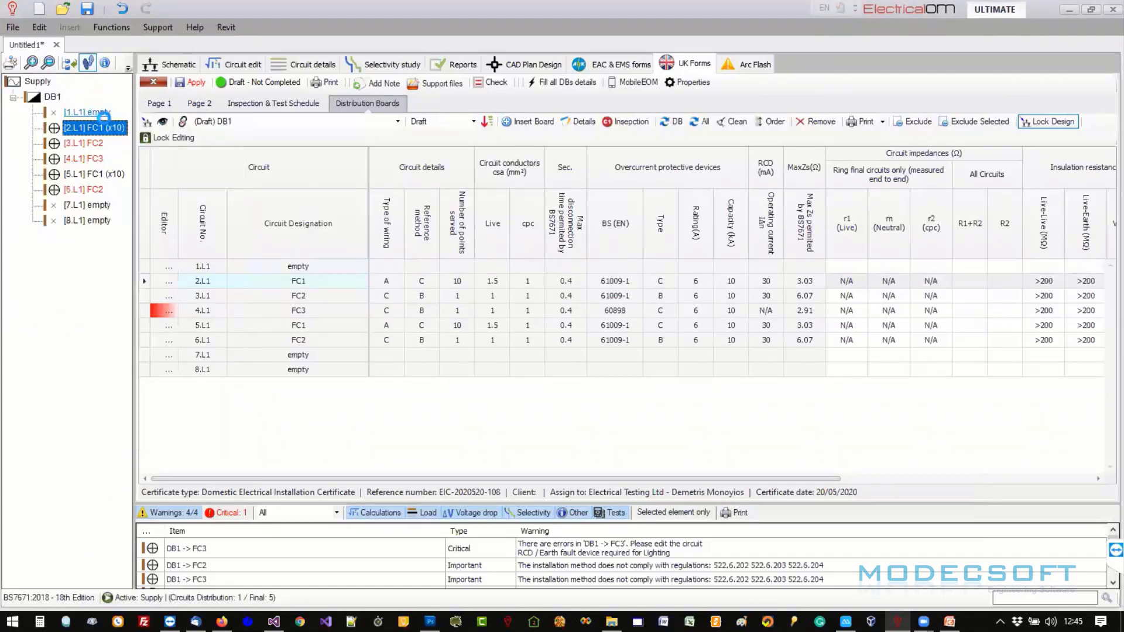
- Insert a new single-phase distribution board DB2 on way 1.L1
{"action": "right_click", "coordinate": [103, 113]}
{"action": "mouse_move", "coordinate": [115, 123]}
{"action": "mouse_move", "coordinate": [323, 178]}
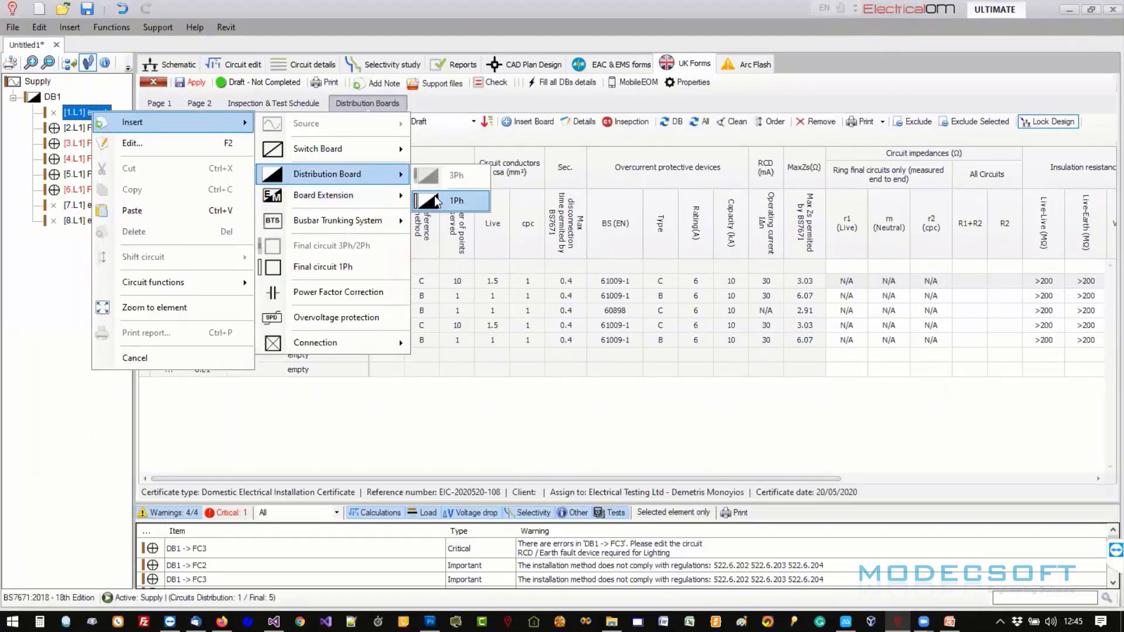
{"action": "left_click", "coordinate": [435, 196]}
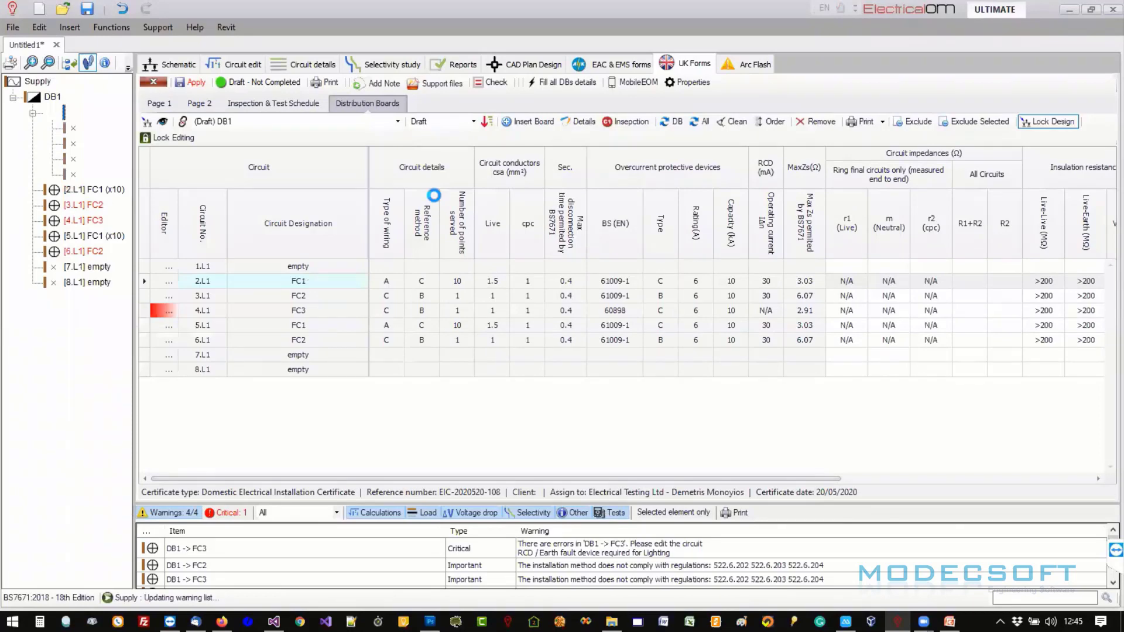
{"action": "left_click", "coordinate": [247, 121]}
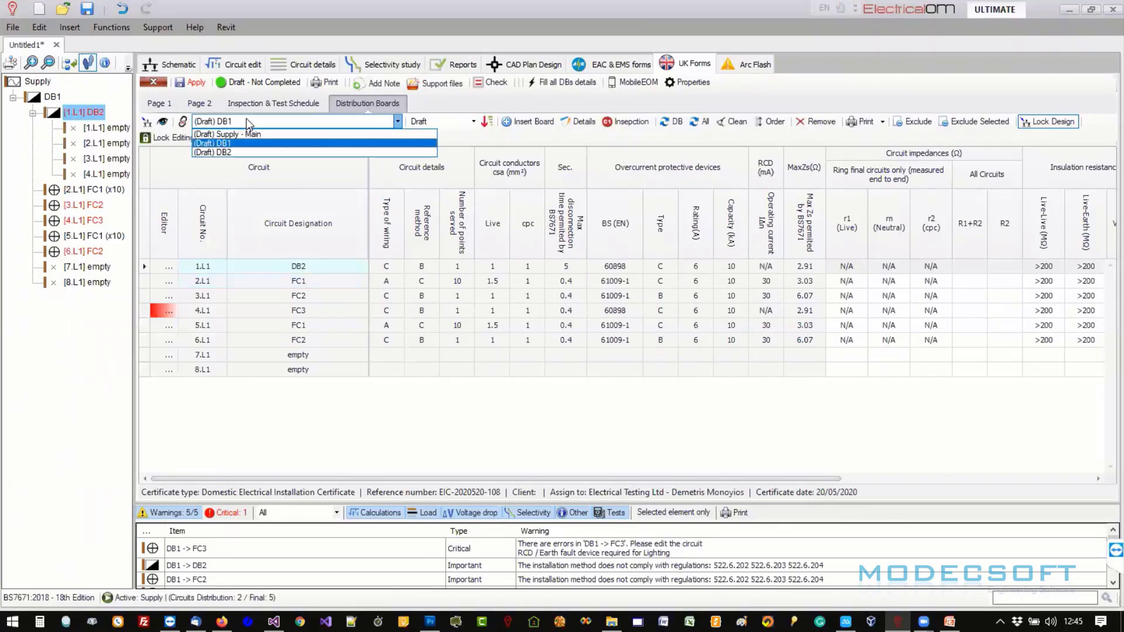
- Enter 1.1 as the maximum measured Zs for DB1 way 1.L1, then show DB2's schedule
{"action": "left_click", "coordinate": [228, 153]}
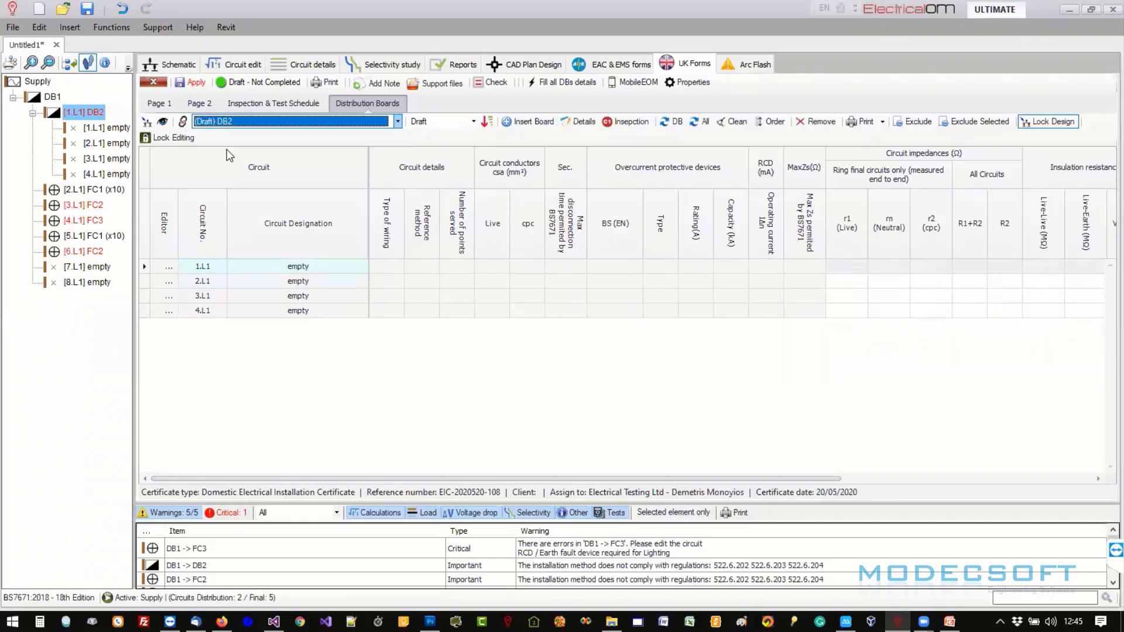
{"action": "left_click", "coordinate": [244, 144]}
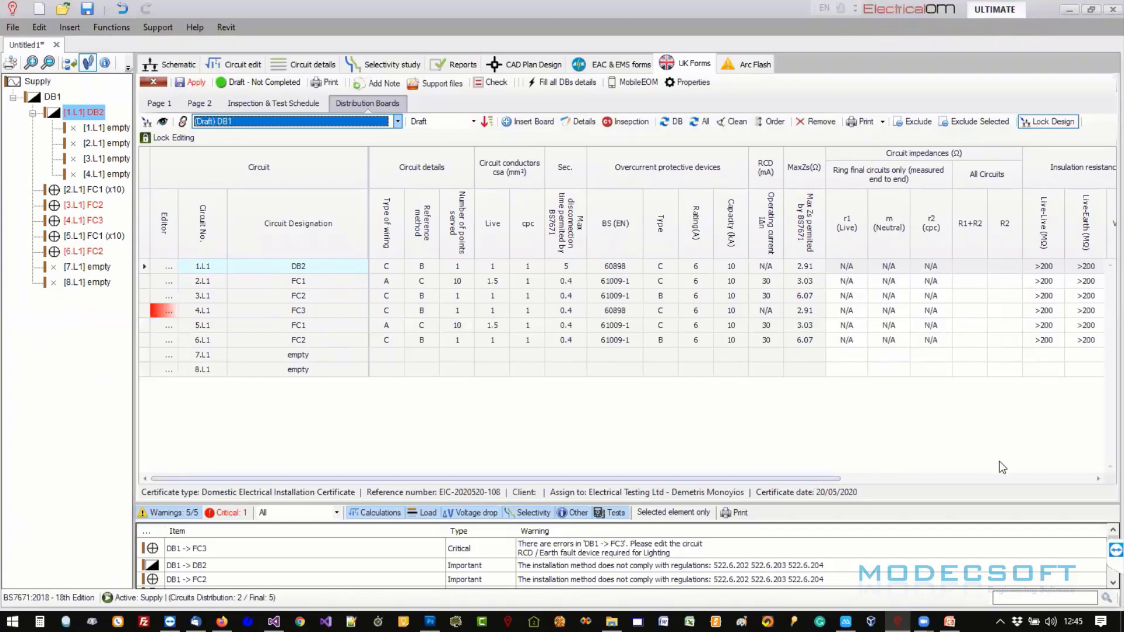
{"action": "scroll", "coordinate": [1002, 466], "scroll_direction": "right", "scroll_amount": 5}
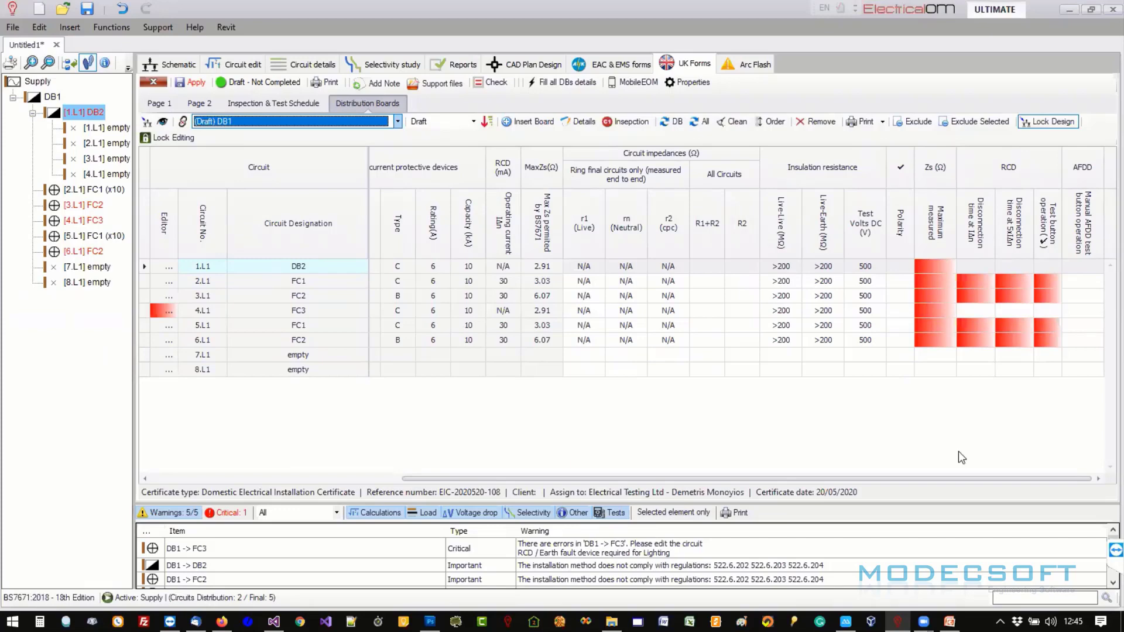
{"action": "left_click_drag", "start_coordinate": [927, 477], "coordinate": [978, 477]}
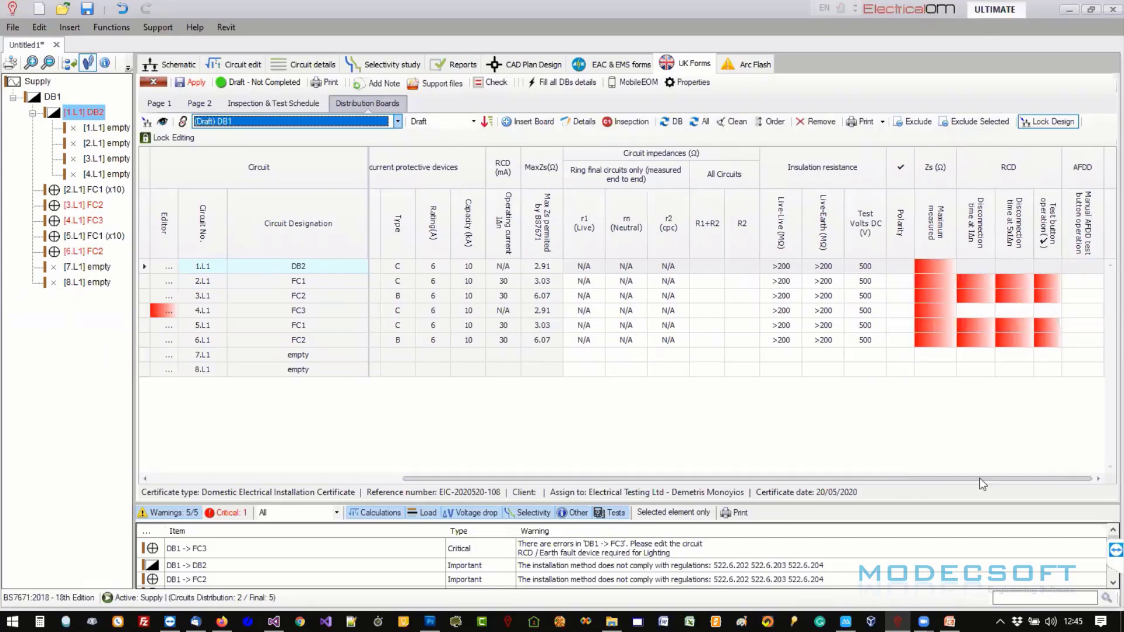
{"action": "left_click", "coordinate": [934, 267]}
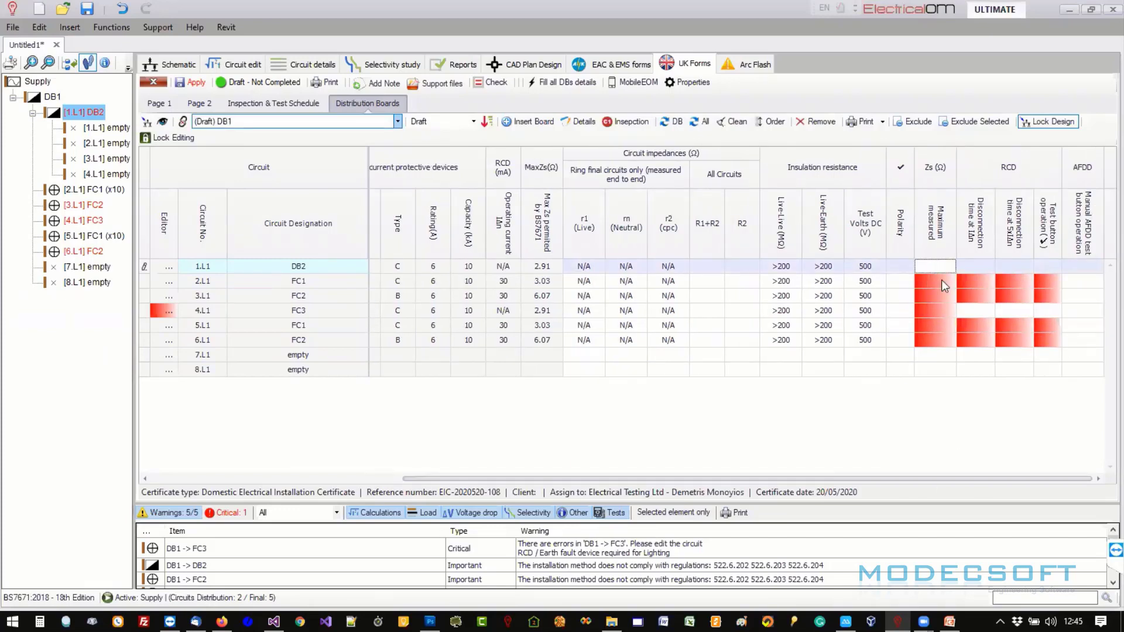
{"action": "type", "text": "1.1"}
{"action": "key", "text": "Tab"}
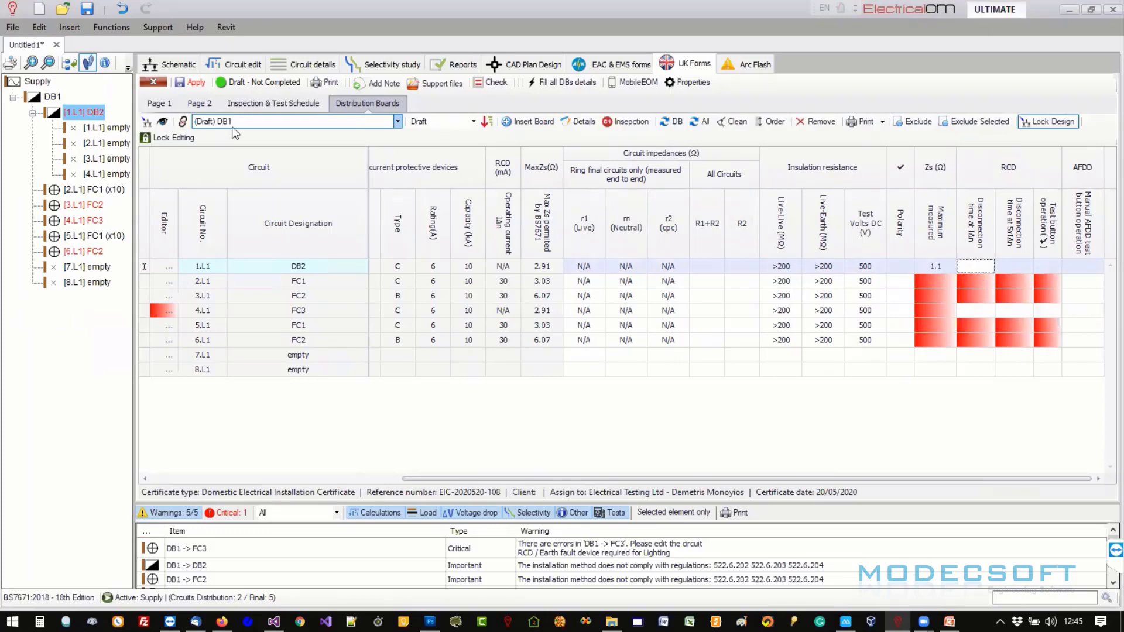
{"action": "left_click", "coordinate": [232, 124]}
{"action": "left_click", "coordinate": [234, 153]}
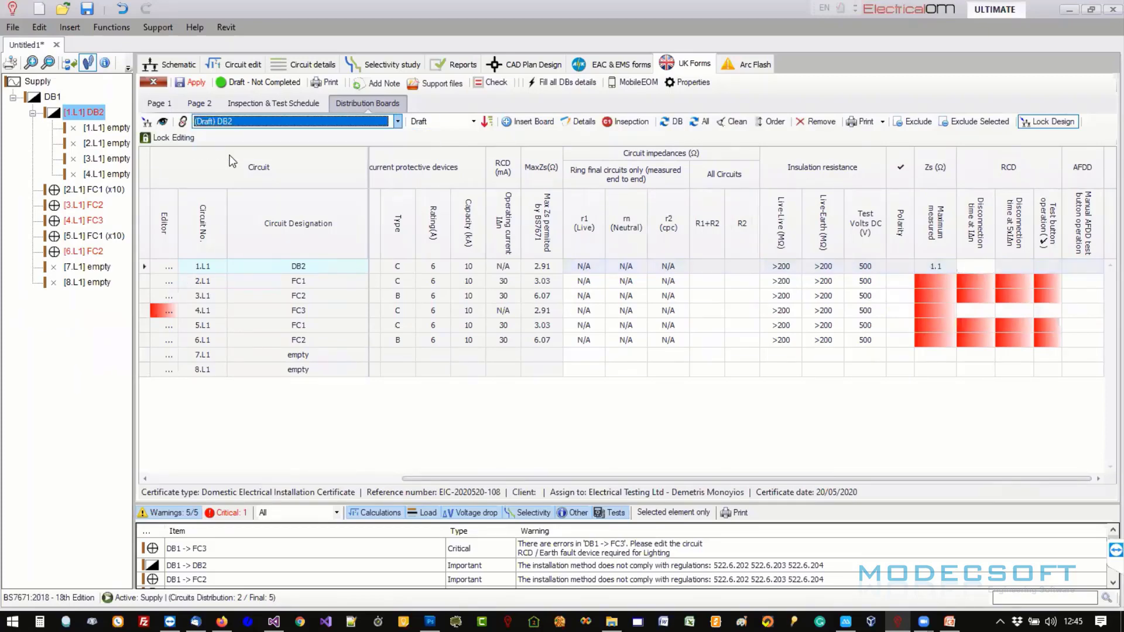
- Fill DB2's details from design (DB1 way 1, 230 V, 6 A 60898) and close them
{"action": "left_click", "coordinate": [575, 121]}
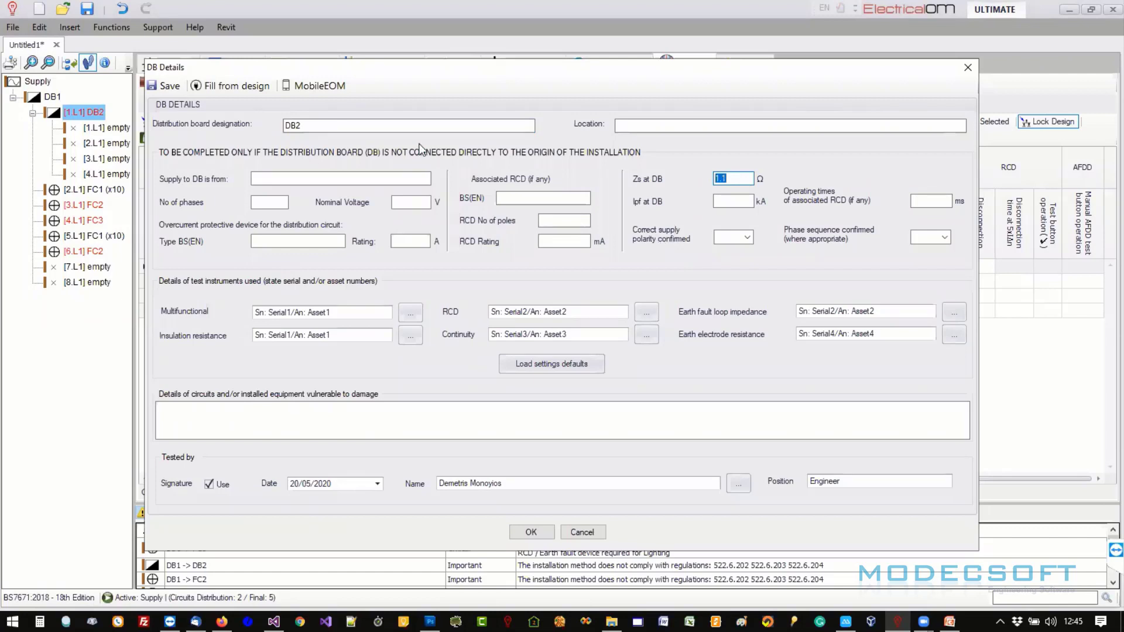
{"action": "left_click", "coordinate": [218, 94]}
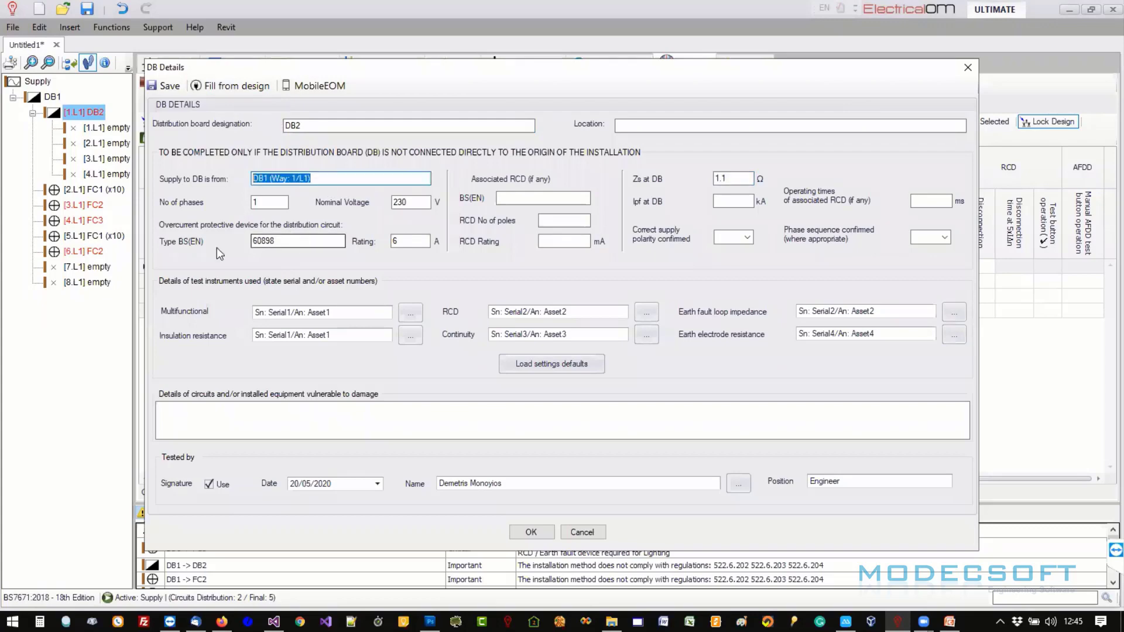
{"action": "left_click", "coordinate": [966, 68]}
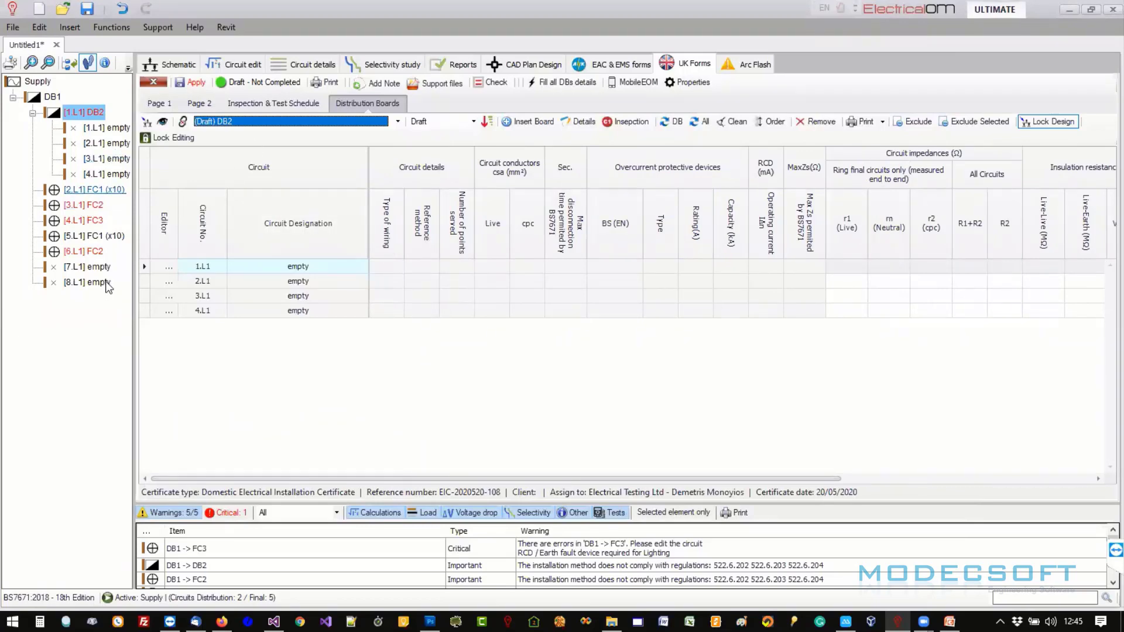
- Paste a copy of FC1 from DB1 way 2.L1 into DB2 way 1.L1
{"action": "left_click", "coordinate": [95, 190]}
{"action": "right_click", "coordinate": [95, 189]}
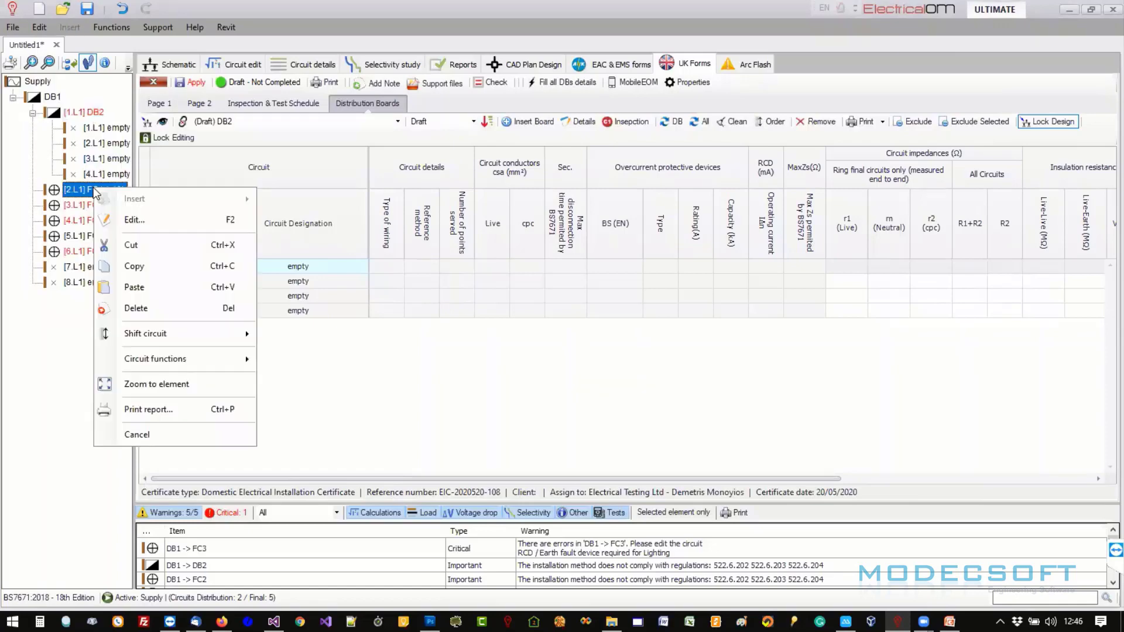
{"action": "left_click", "coordinate": [143, 268]}
{"action": "right_click", "coordinate": [111, 127]}
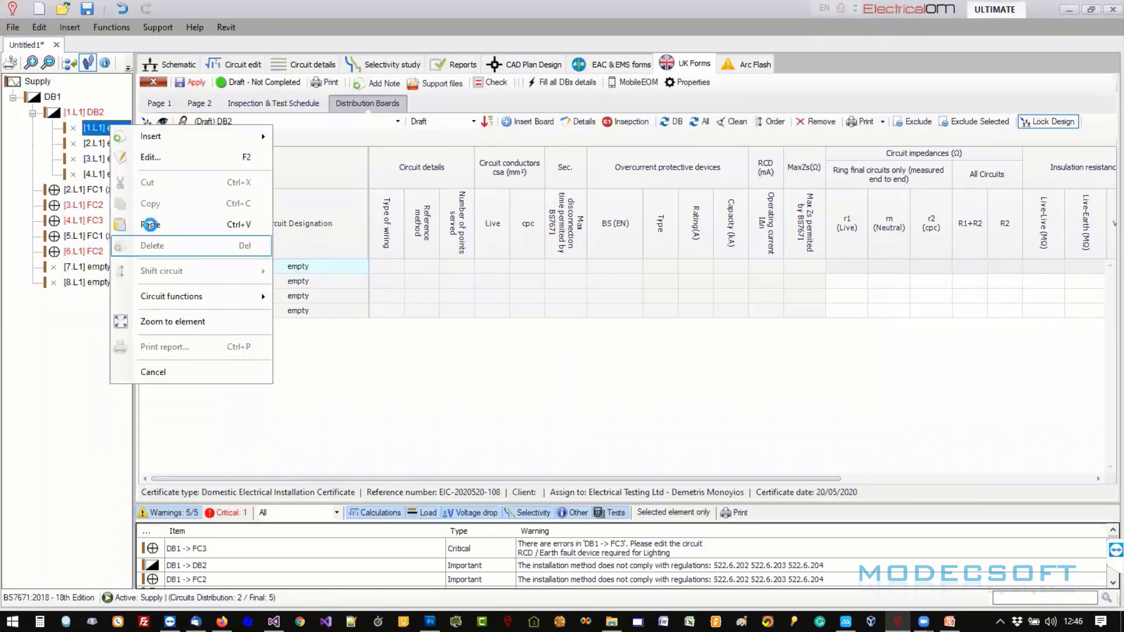
{"action": "left_click", "coordinate": [150, 224]}
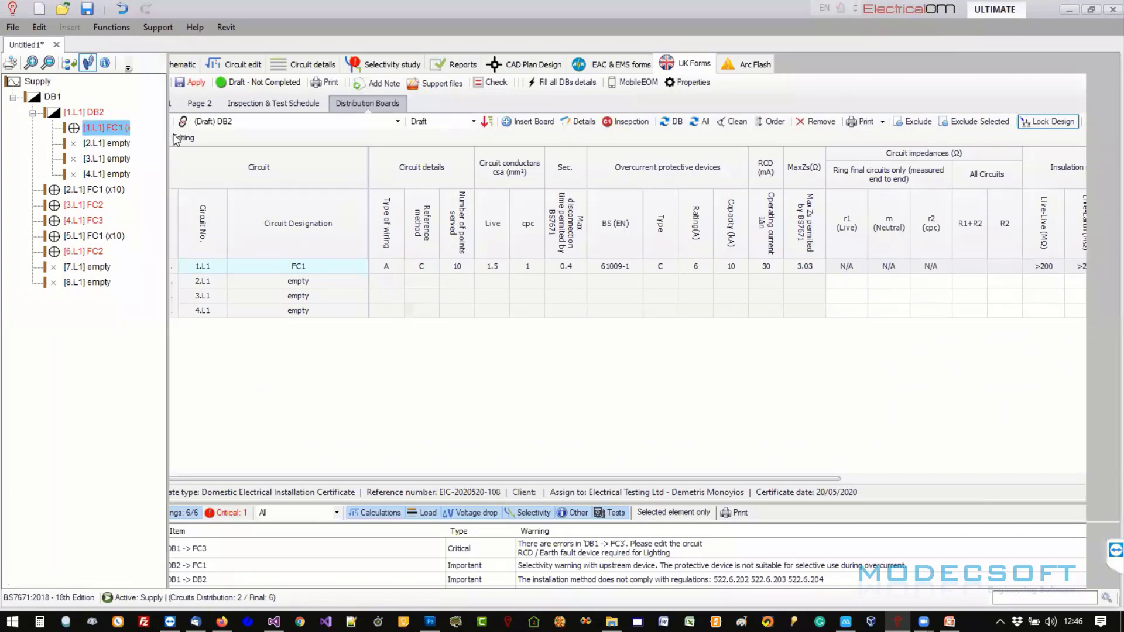
{"action": "left_click_drag", "start_coordinate": [136, 163], "coordinate": [169, 164]}
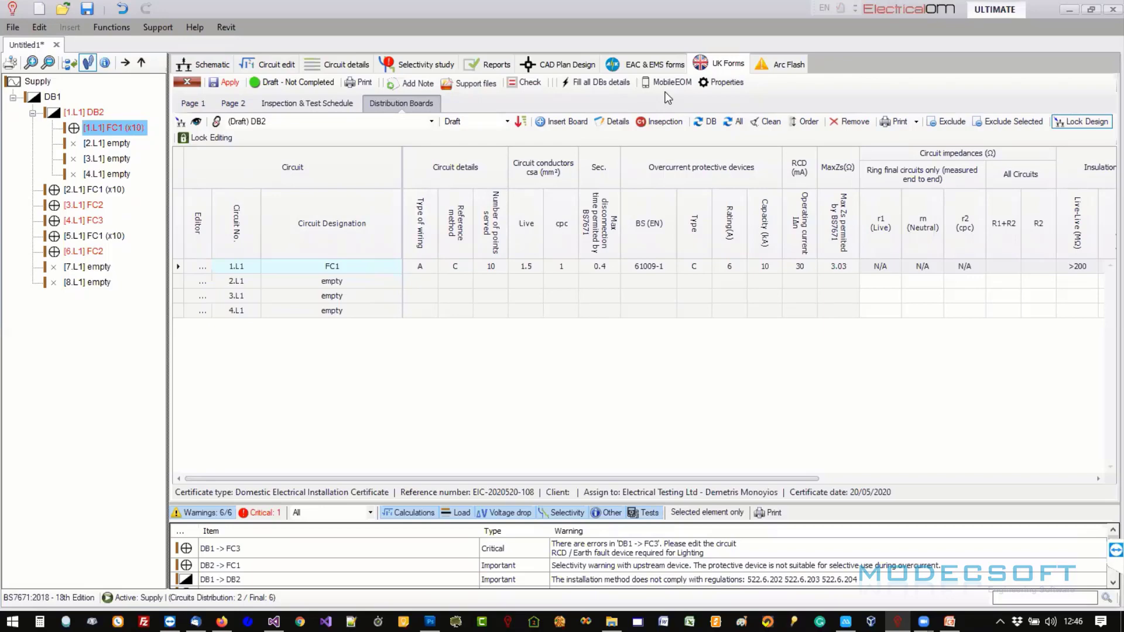
- Switch the distribution board test sheet from DB2 to board DB1
{"action": "left_click", "coordinate": [345, 124]}
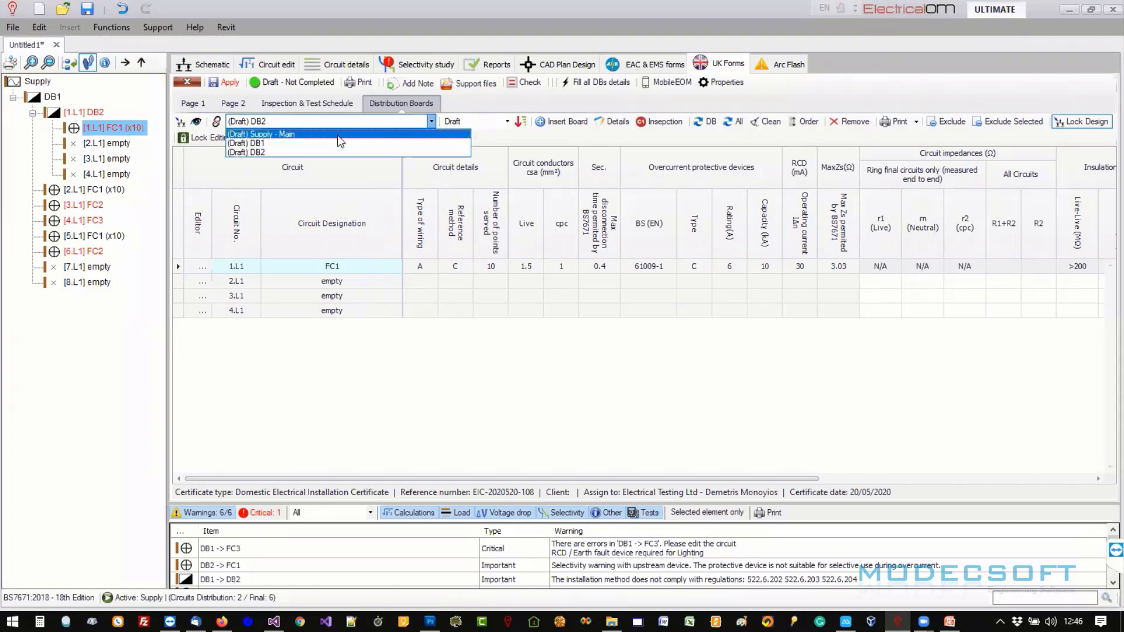
{"action": "left_click", "coordinate": [456, 124]}
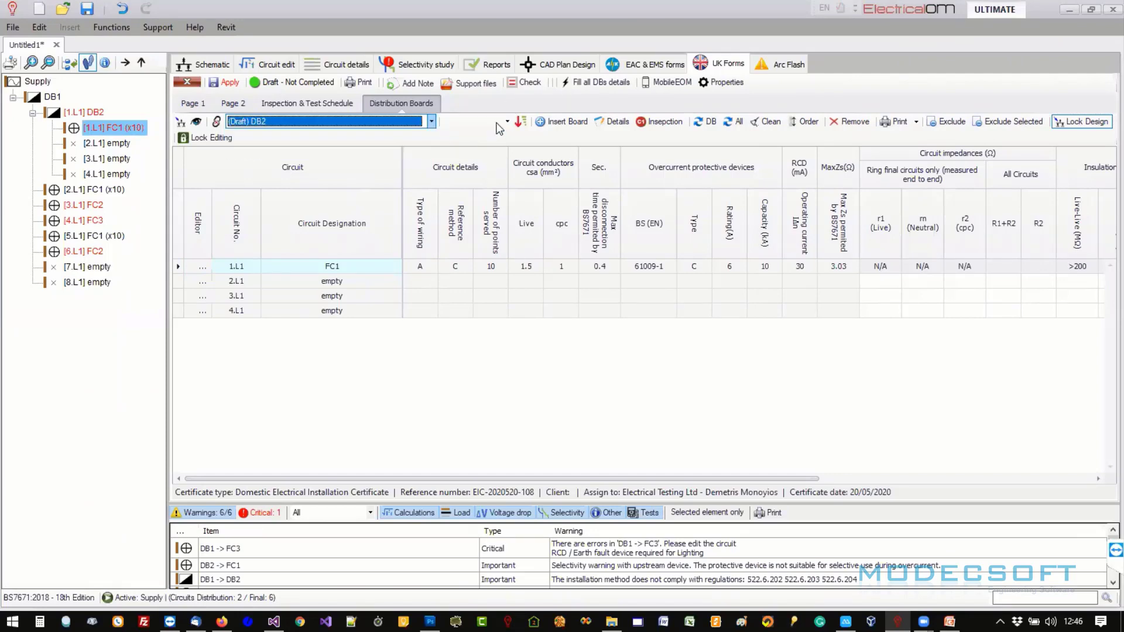
{"action": "left_click", "coordinate": [368, 122]}
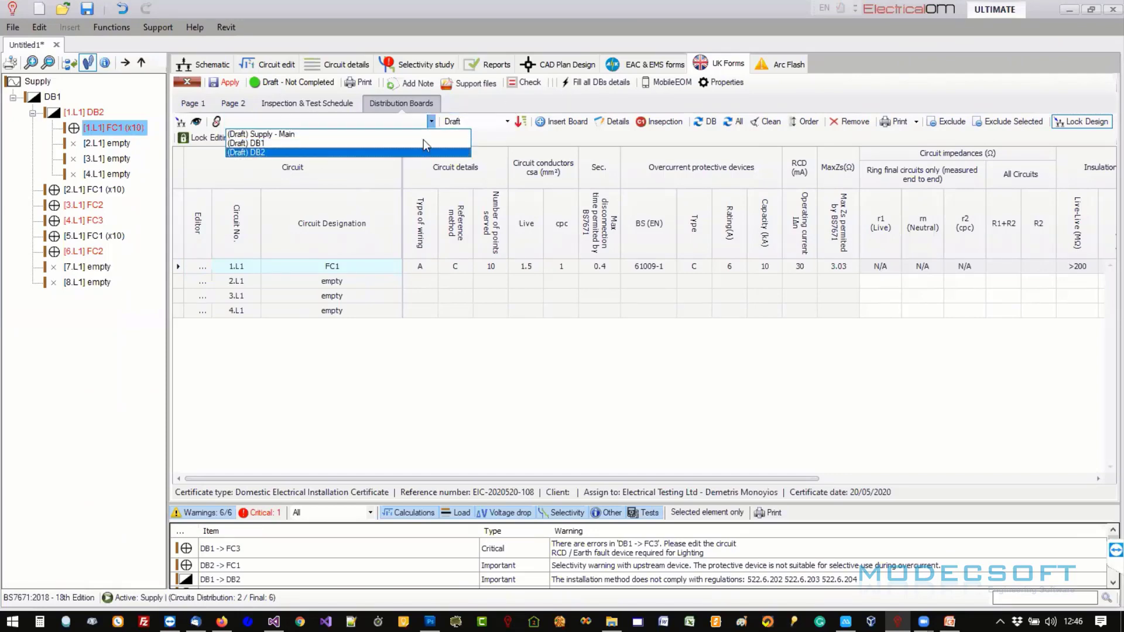
{"action": "left_click", "coordinate": [479, 125]}
{"action": "left_click", "coordinate": [479, 124]}
{"action": "left_click", "coordinate": [344, 122]}
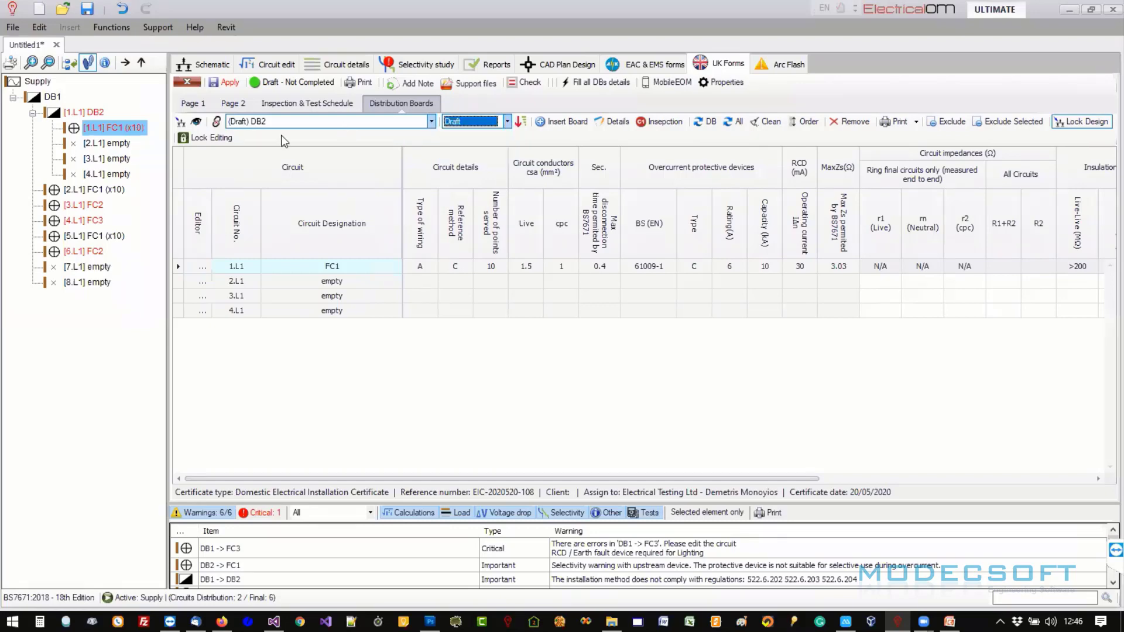
{"action": "left_click", "coordinate": [340, 121]}
{"action": "left_click", "coordinate": [352, 132]}
- Try setting DB1's status to Completed, then return it to Draft
{"action": "left_click", "coordinate": [455, 125]}
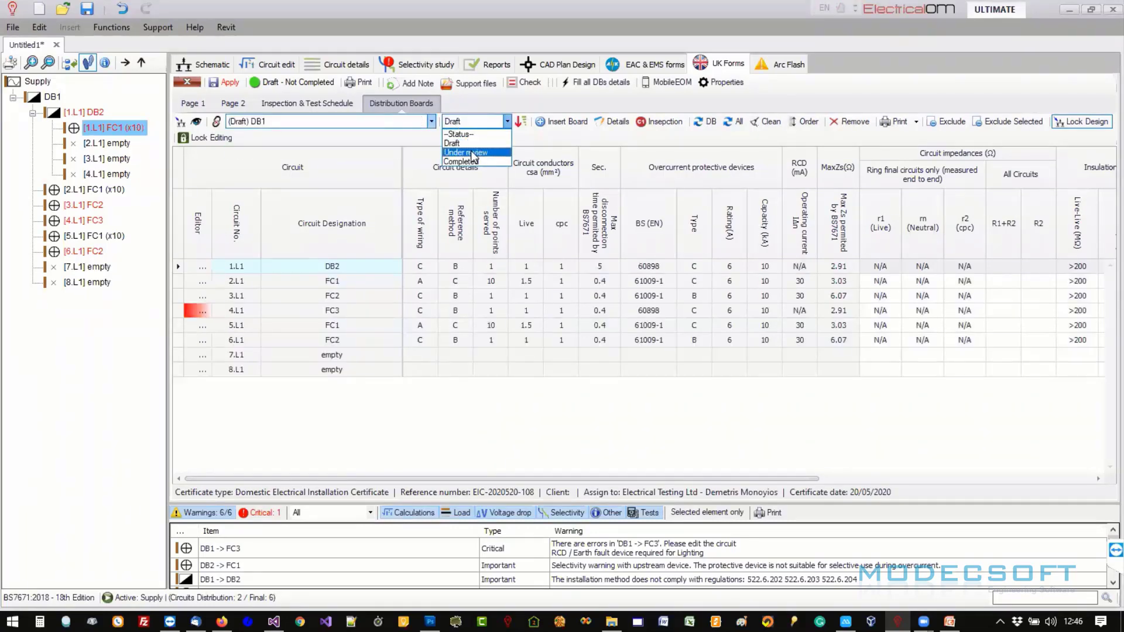
{"action": "left_click", "coordinate": [474, 162]}
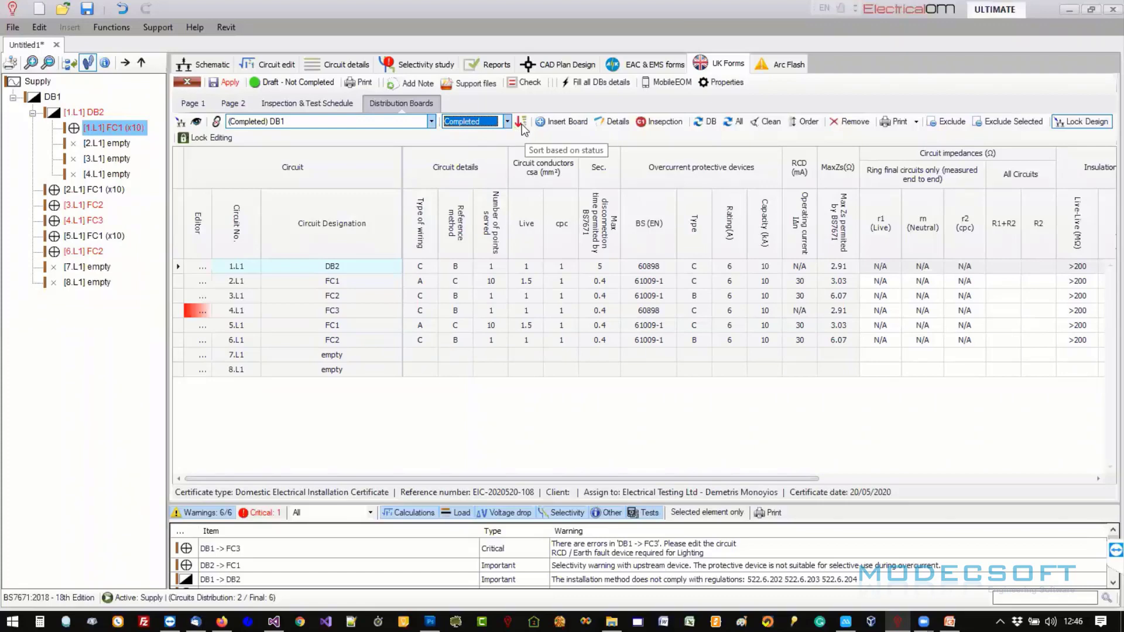
{"action": "left_click", "coordinate": [392, 122]}
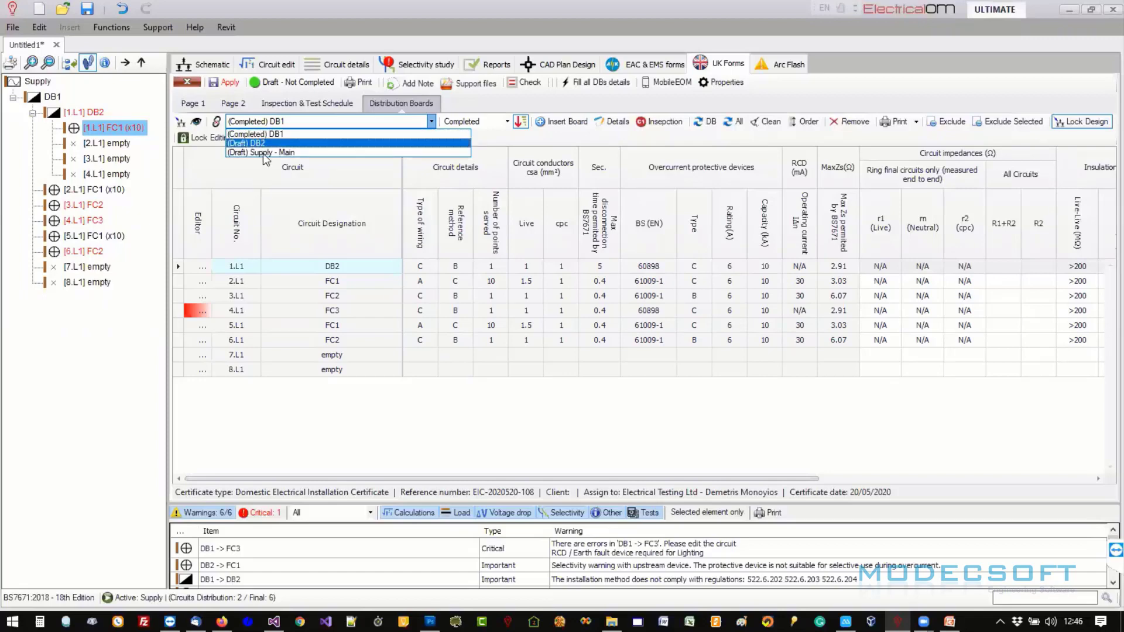
{"action": "left_click", "coordinate": [507, 109]}
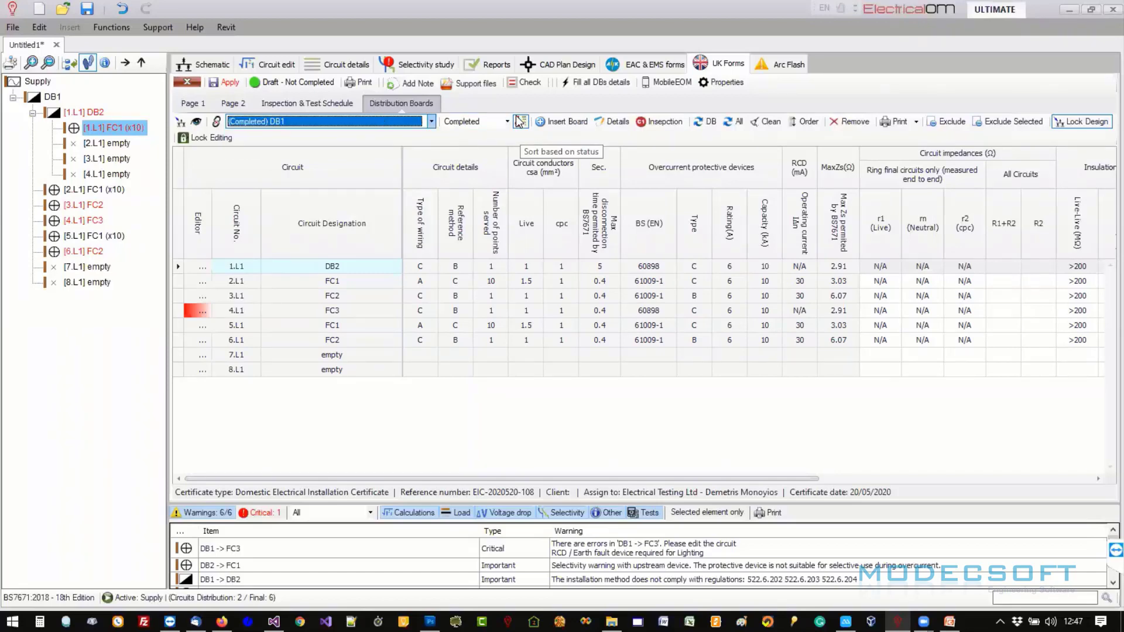
{"action": "left_click", "coordinate": [364, 280]}
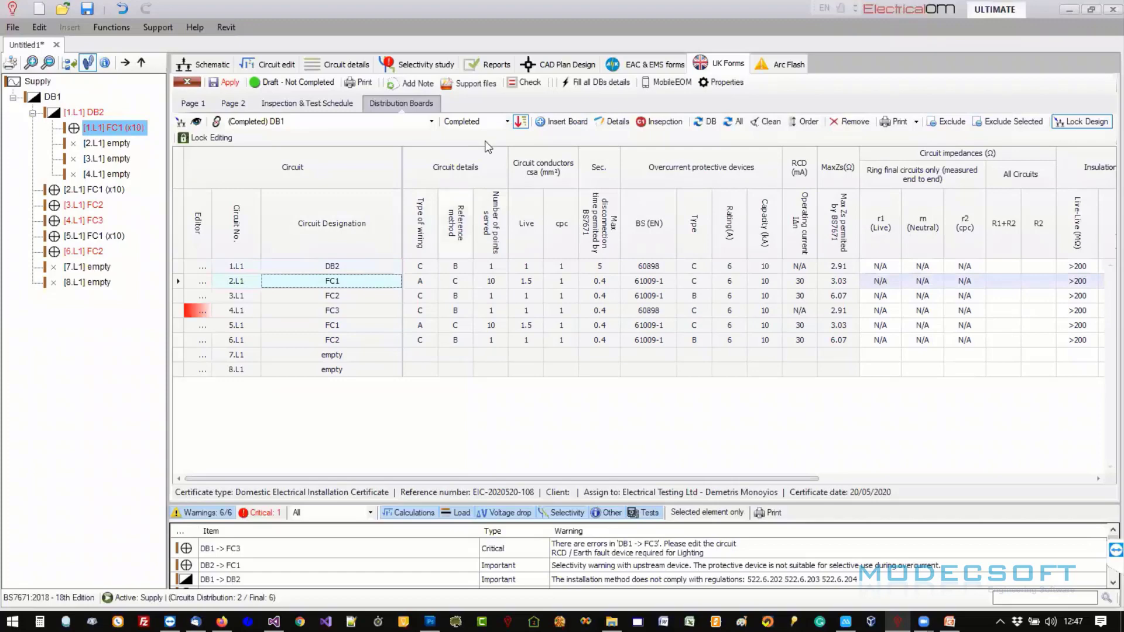
{"action": "left_click", "coordinate": [480, 121]}
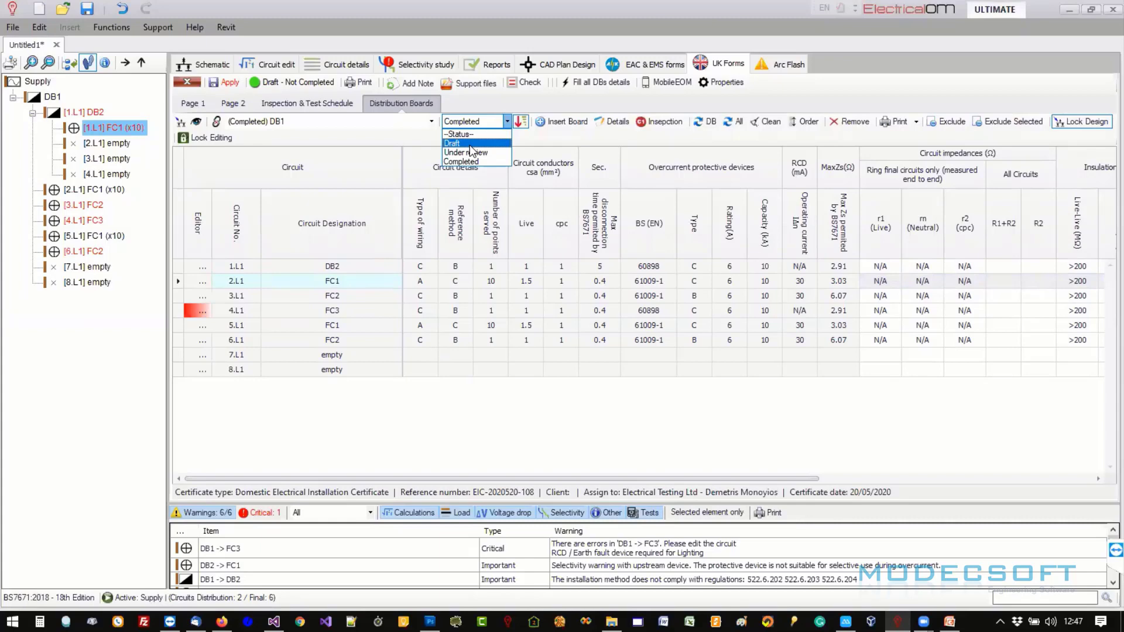
{"action": "left_click", "coordinate": [470, 145]}
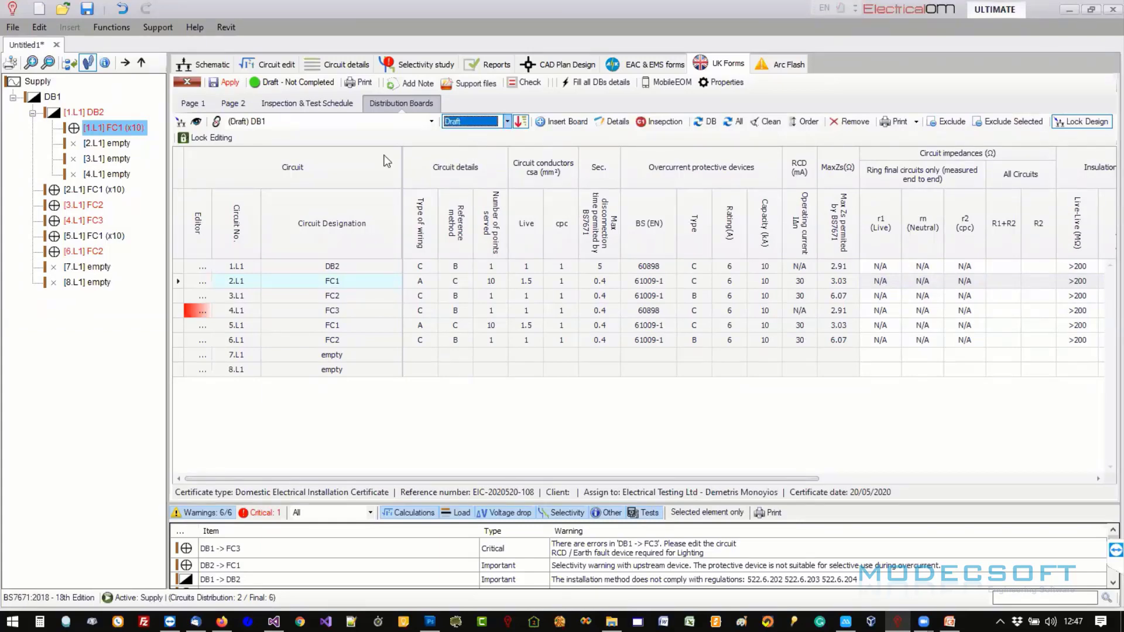
- Enter R1+R2 0.01 and Zs .01 for circuit 2.L1, pass the RCD test button, and apply
{"action": "left_click_drag", "start_coordinate": [434, 480], "coordinate": [703, 346]}
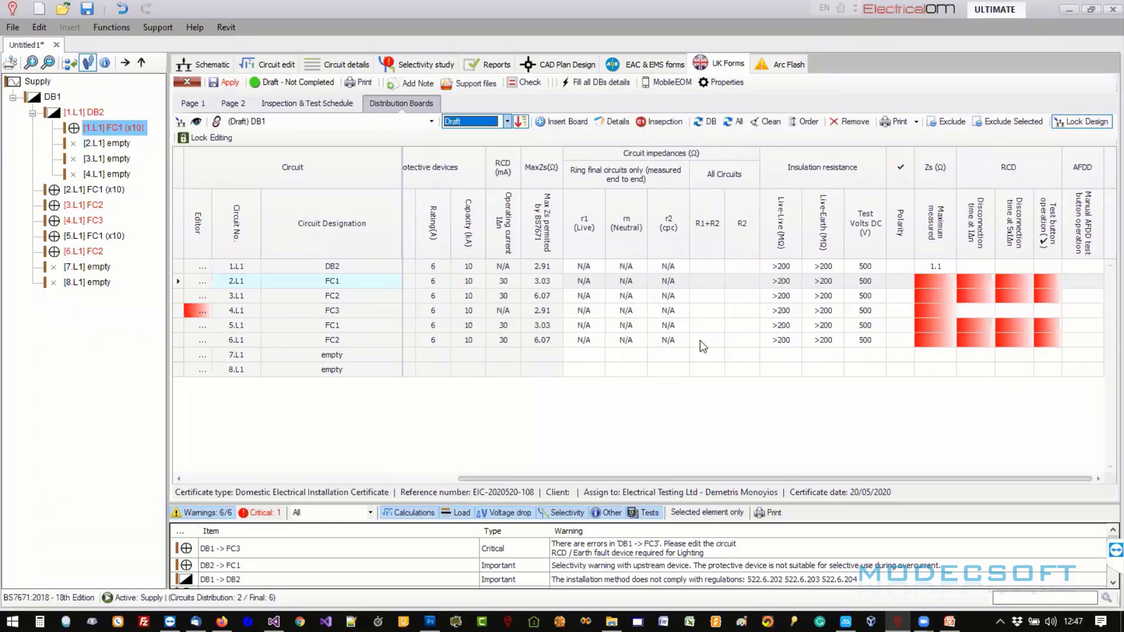
{"action": "left_click", "coordinate": [713, 282]}
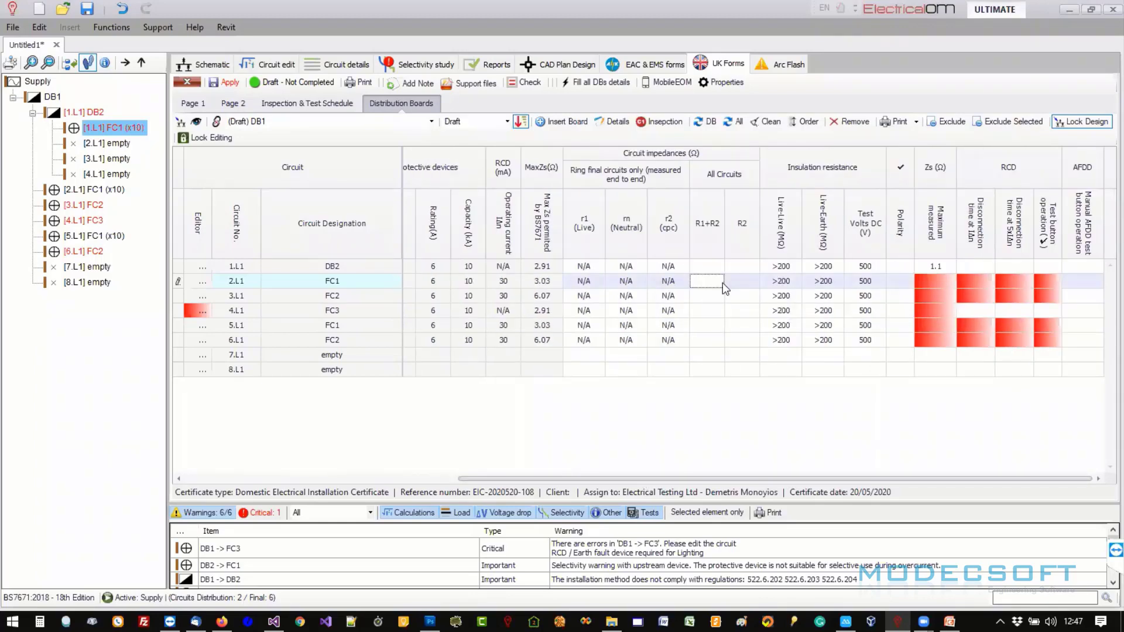
{"action": "type", "text": "0.01"}
{"action": "key", "text": "Tab"}
{"action": "left_click", "coordinate": [939, 280]}
{"action": "type", "text": "."}
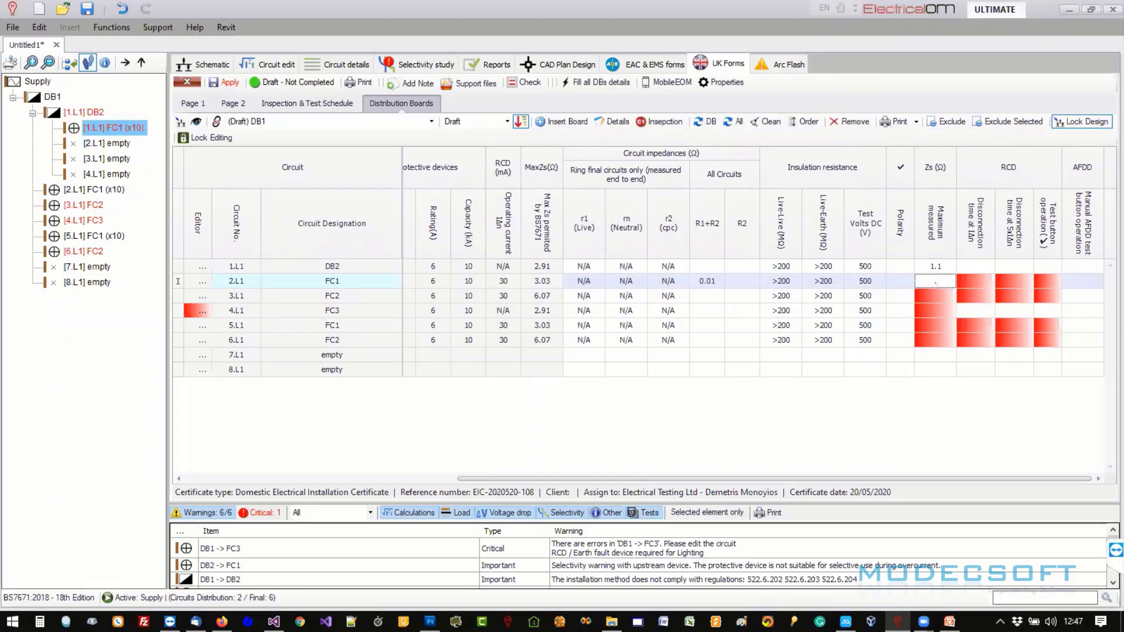
{"action": "type", "text": "015"}
{"action": "key", "text": "Tab"}
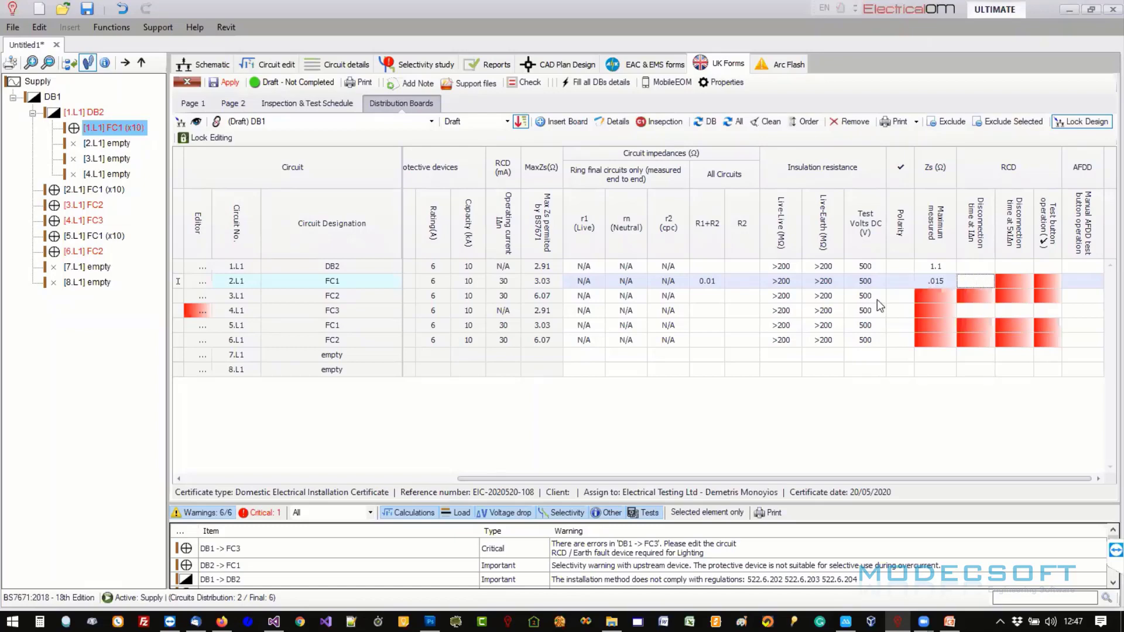
{"action": "left_click", "coordinate": [707, 282]}
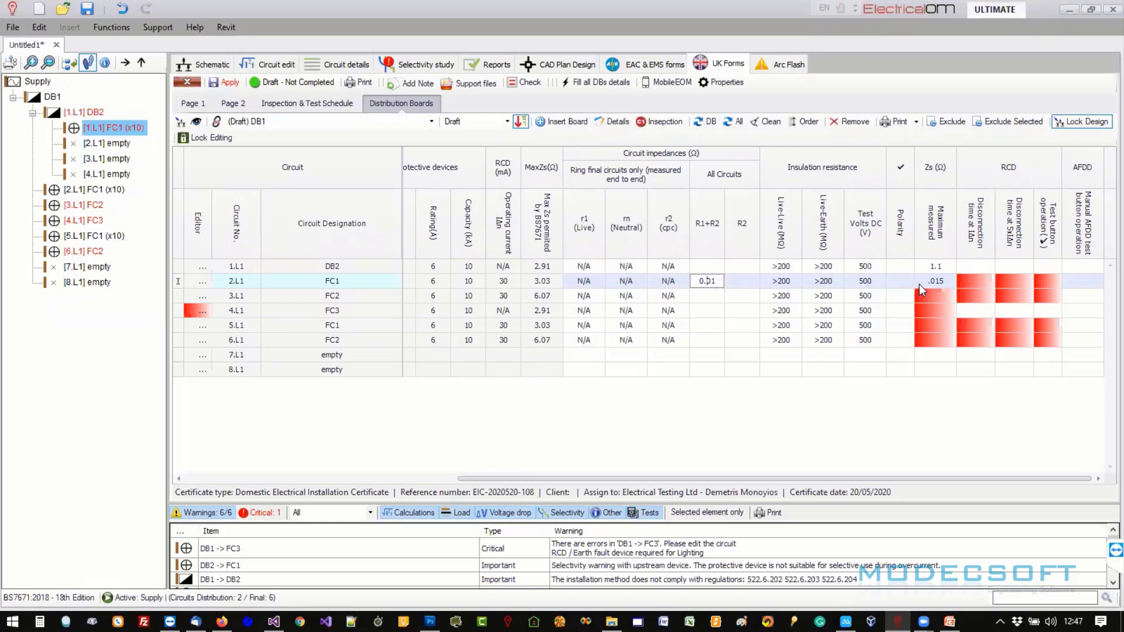
{"action": "left_click", "coordinate": [1047, 287]}
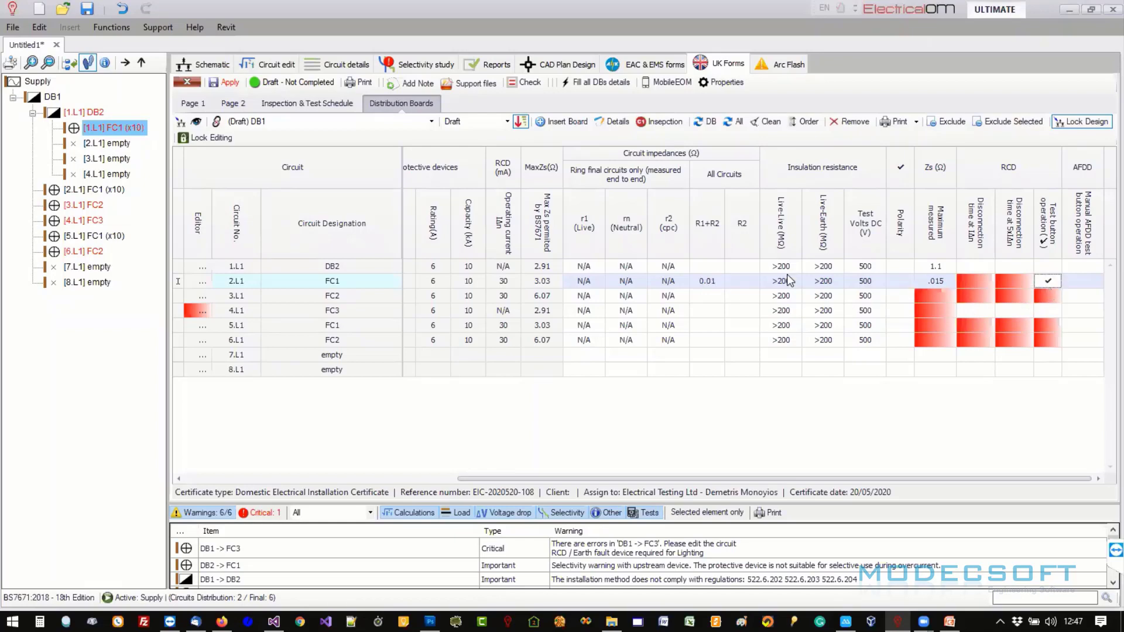
{"action": "left_click", "coordinate": [228, 83]}
- Fill all blank test results in DB1's grid with N/A
{"action": "right_click", "coordinate": [670, 282]}
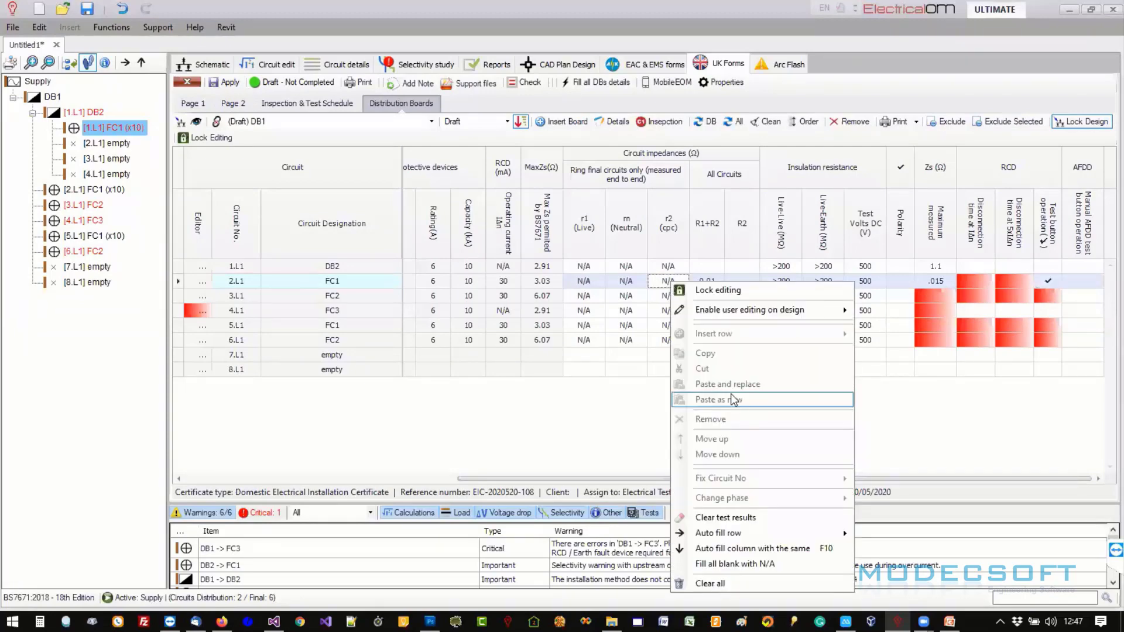
{"action": "left_click", "coordinate": [736, 565]}
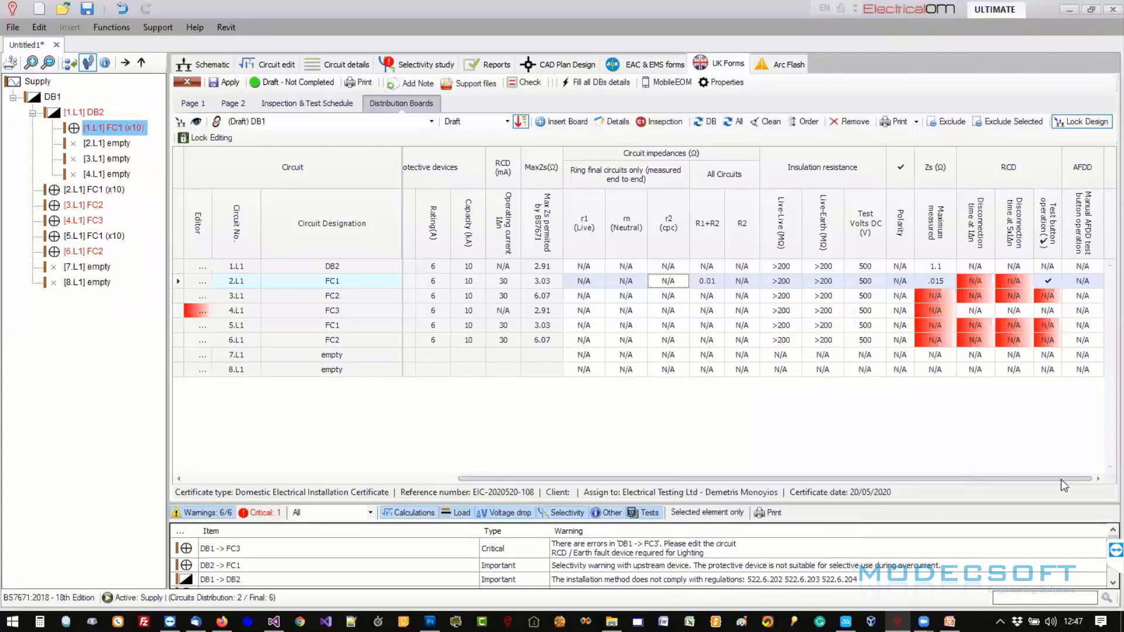
{"action": "scroll", "coordinate": [843, 489], "scroll_direction": "left", "scroll_amount": 5}
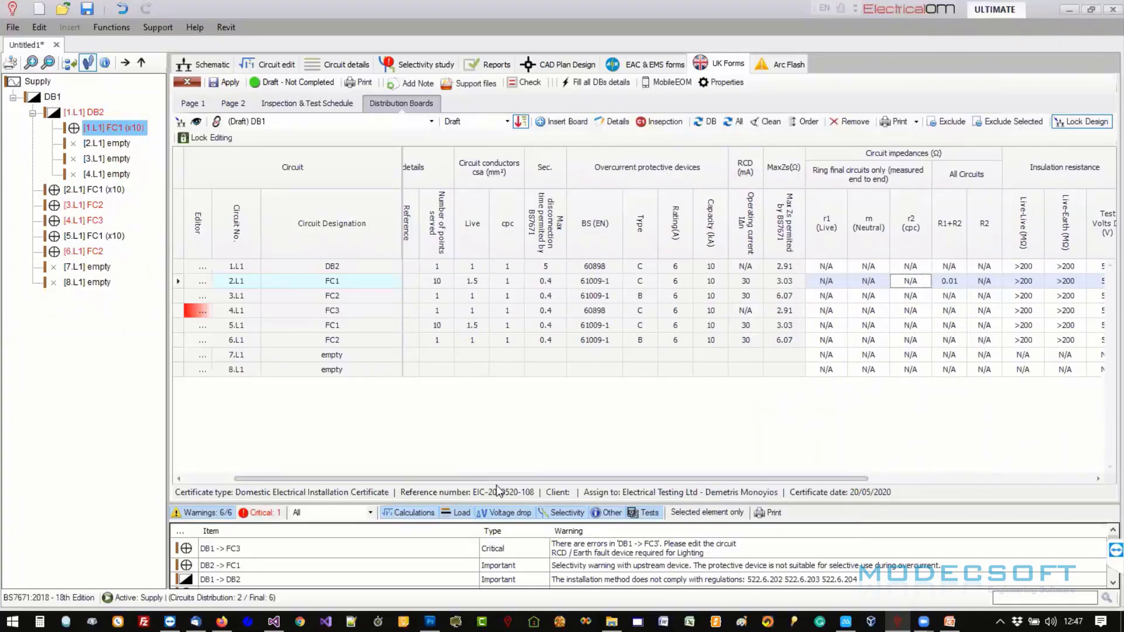
{"action": "scroll", "coordinate": [496, 489], "scroll_direction": "left", "scroll_amount": 2}
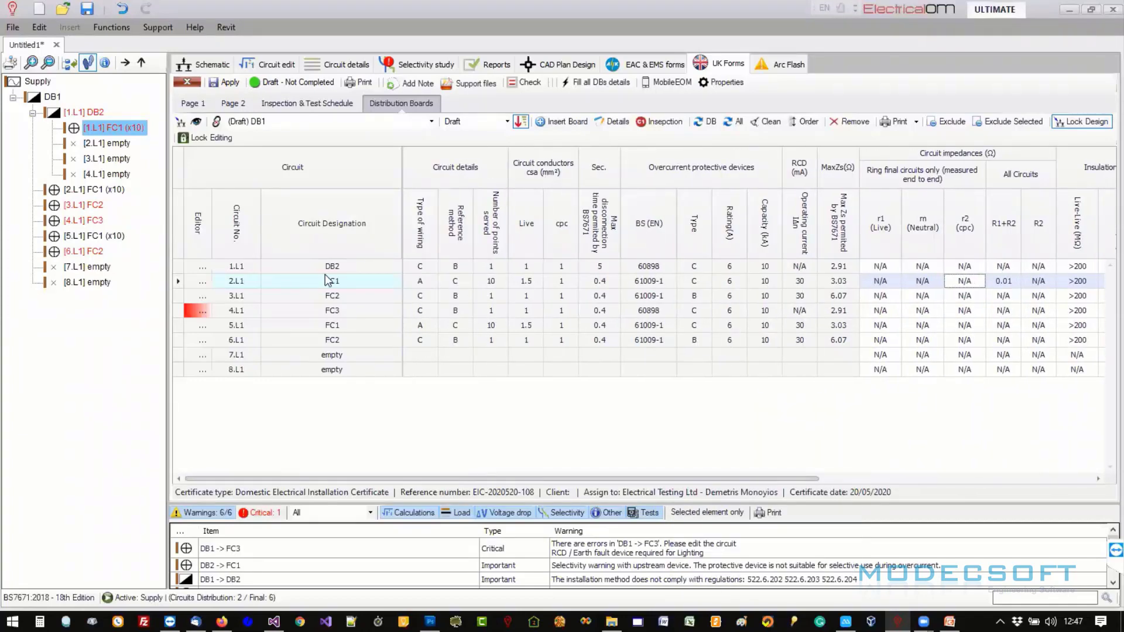
- Set the certificate status to Completed and confirm locking it
{"action": "left_click", "coordinate": [275, 118]}
{"action": "left_click", "coordinate": [276, 84]}
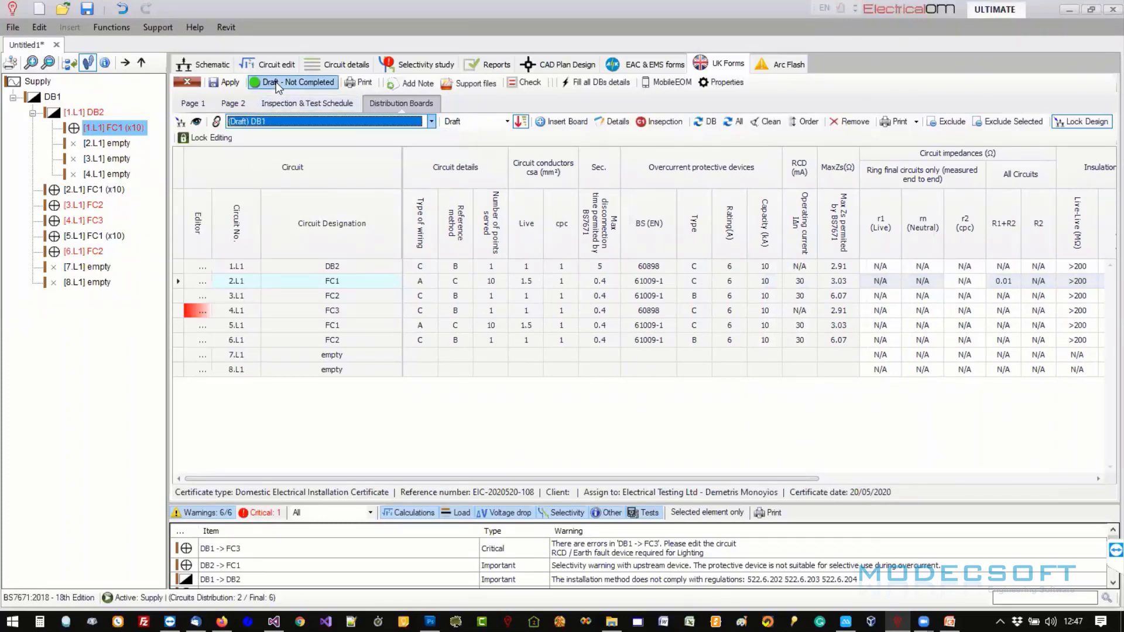
{"action": "left_click", "coordinate": [278, 87]}
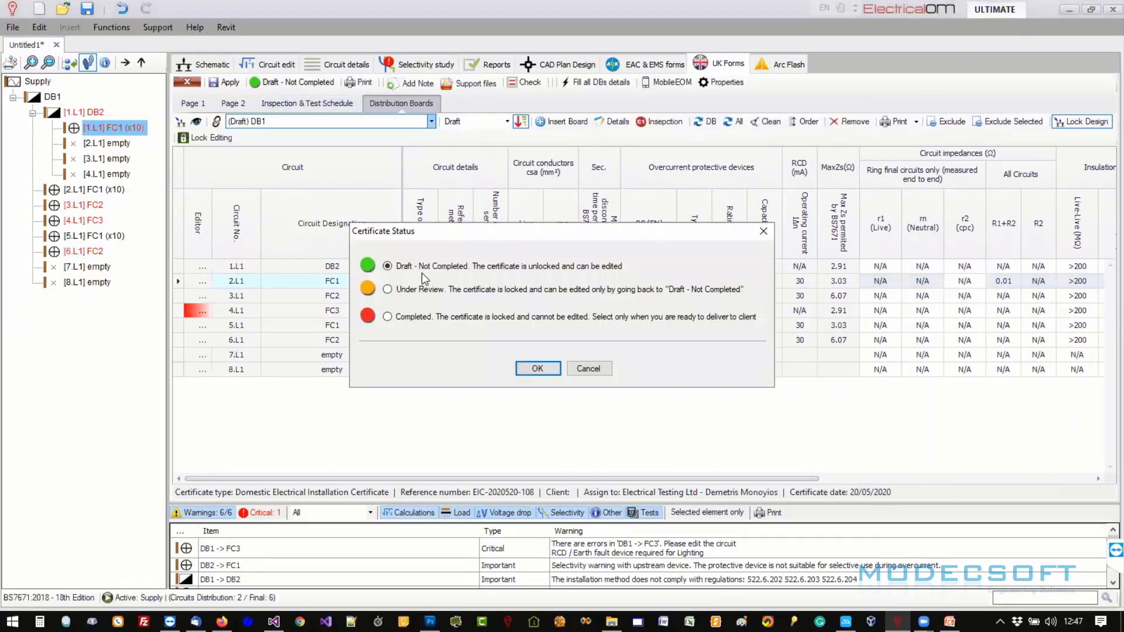
{"action": "left_click", "coordinate": [405, 317]}
{"action": "left_click", "coordinate": [538, 369]}
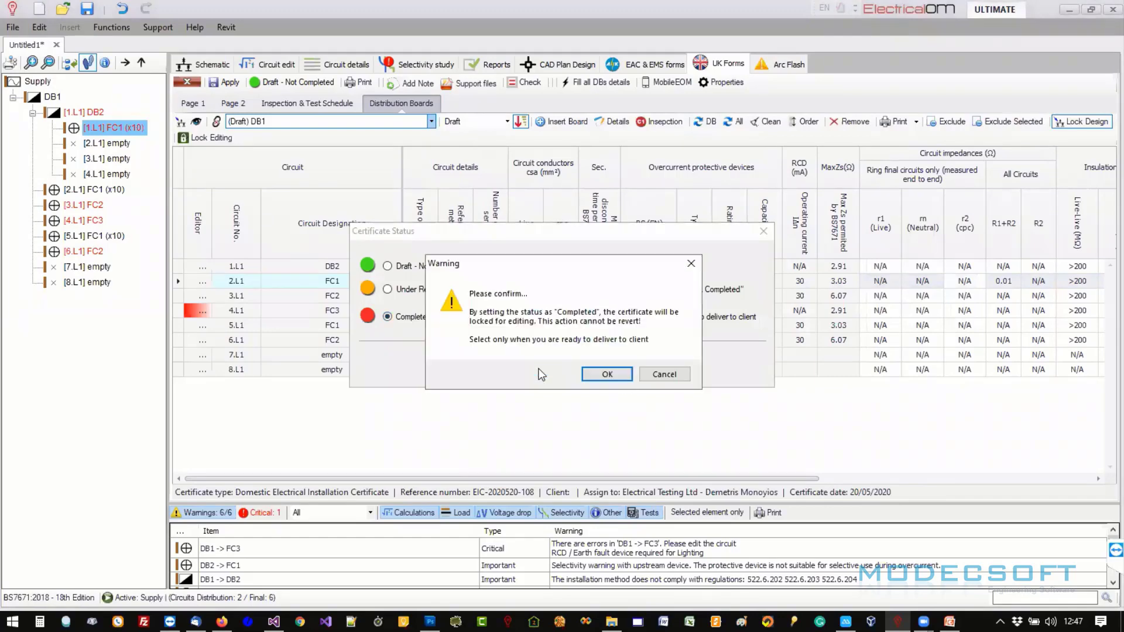
{"action": "left_click", "coordinate": [606, 374]}
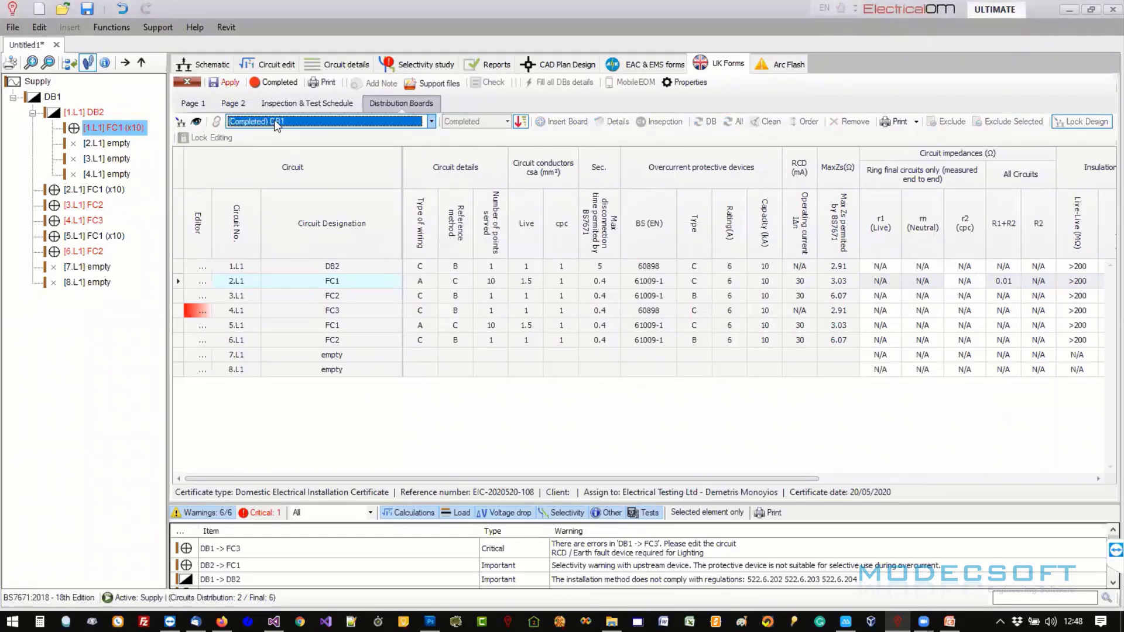
- Return to the certificate list and view the completed certificate's options
{"action": "left_click", "coordinate": [187, 82]}
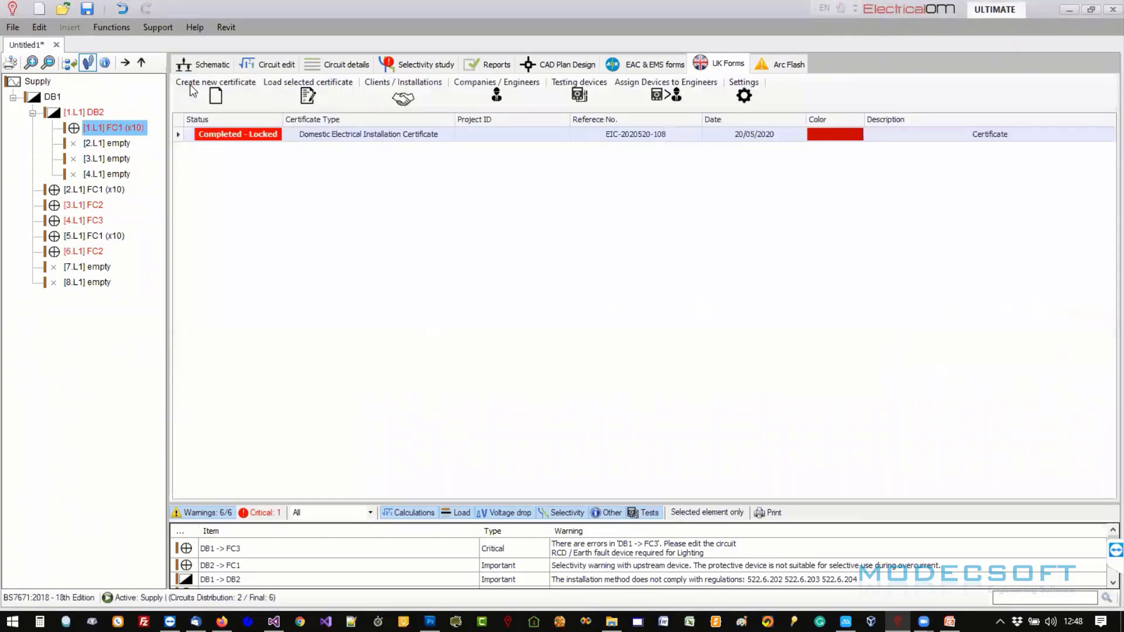
{"action": "right_click", "coordinate": [240, 136]}
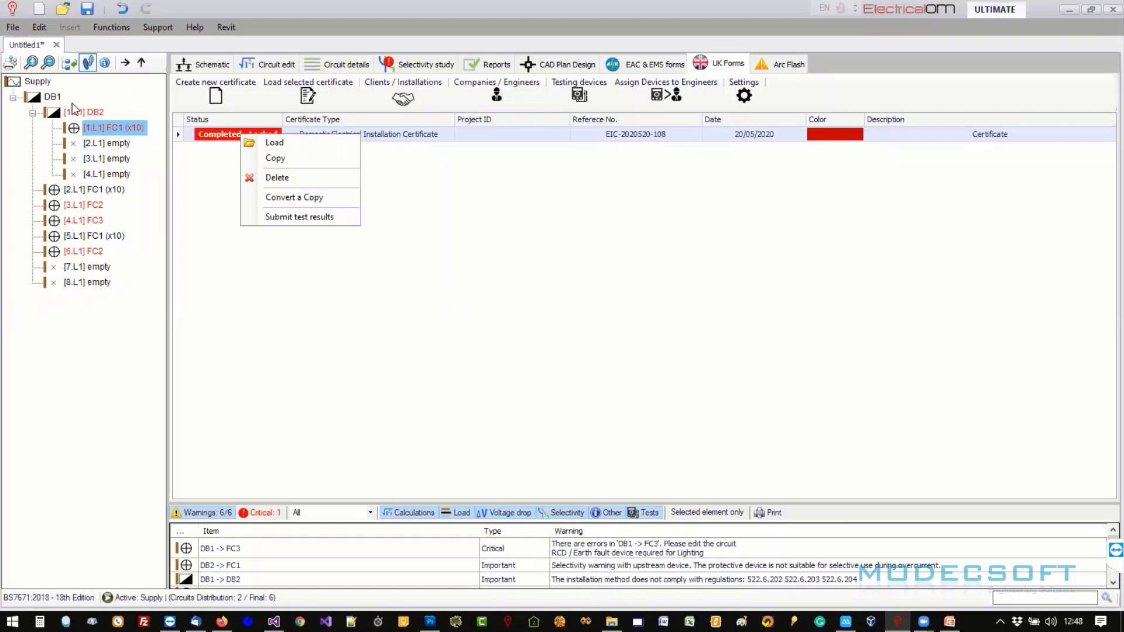
{"action": "left_click", "coordinate": [118, 215]}
- Browse circuits 2.L1 FC1, 3.L1 FC2 and 5.L1 FC1 in the board tree
{"action": "left_click", "coordinate": [93, 190]}
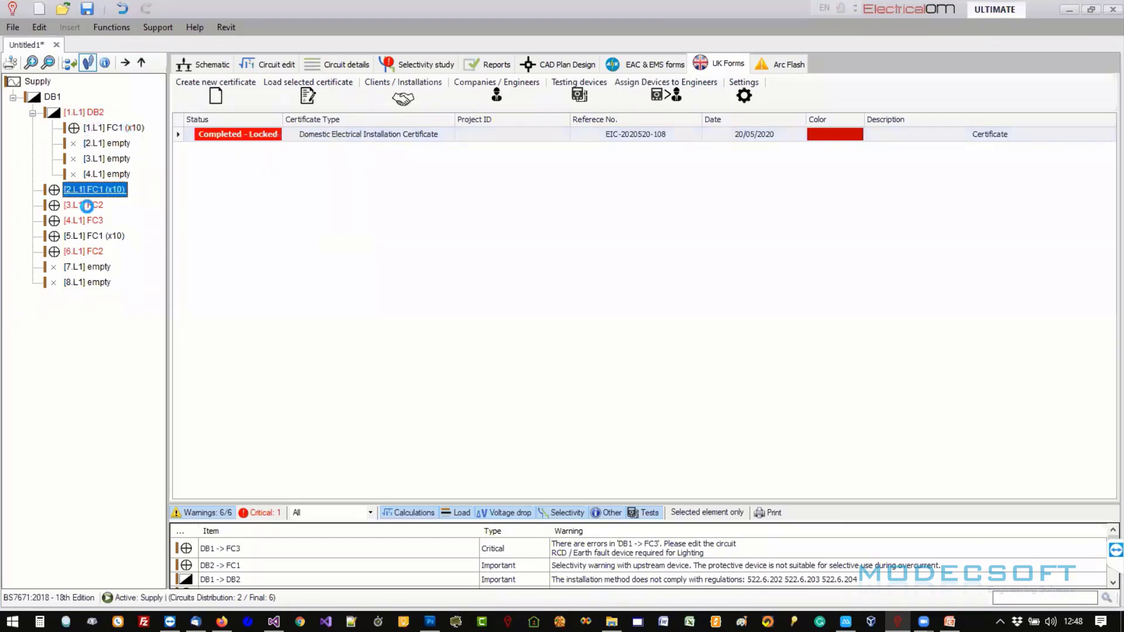
{"action": "left_click", "coordinate": [88, 206]}
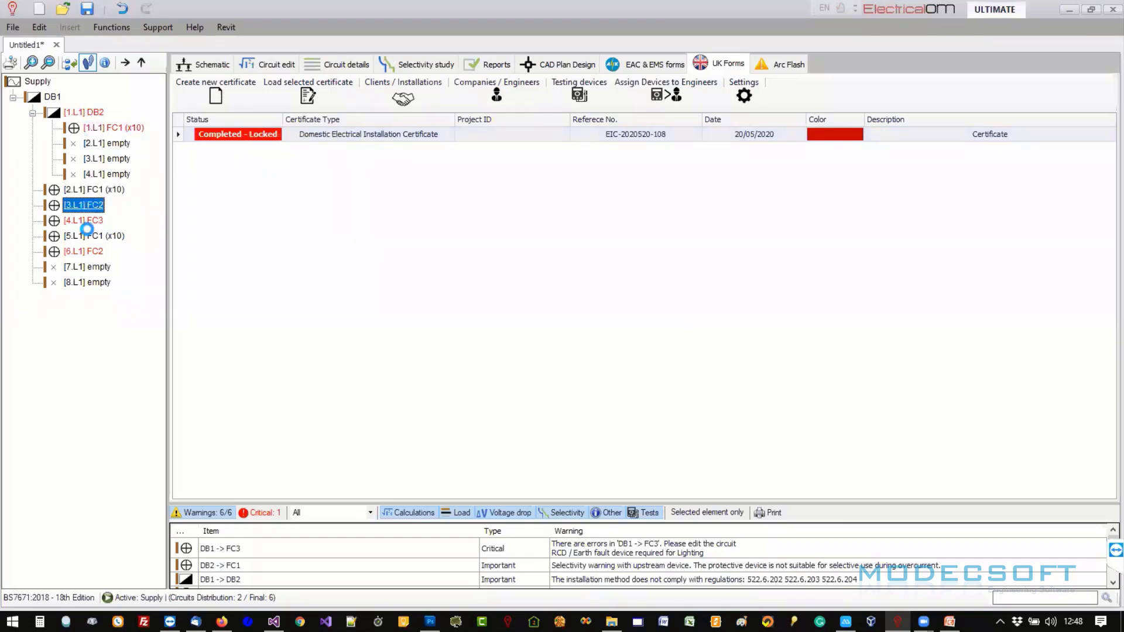
{"action": "left_click", "coordinate": [130, 237]}
{"action": "left_click", "coordinate": [87, 206]}
- Open circuit 2.L1 FC1's Test tab and scroll its imported test results table
{"action": "double_click", "coordinate": [99, 191]}
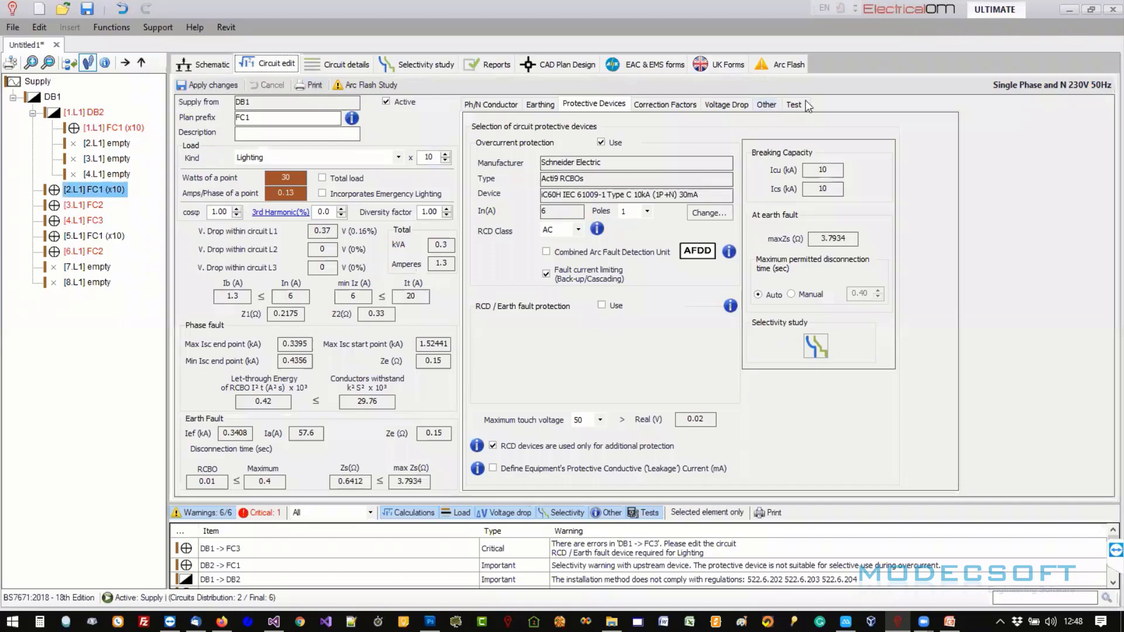
{"action": "left_click", "coordinate": [795, 104]}
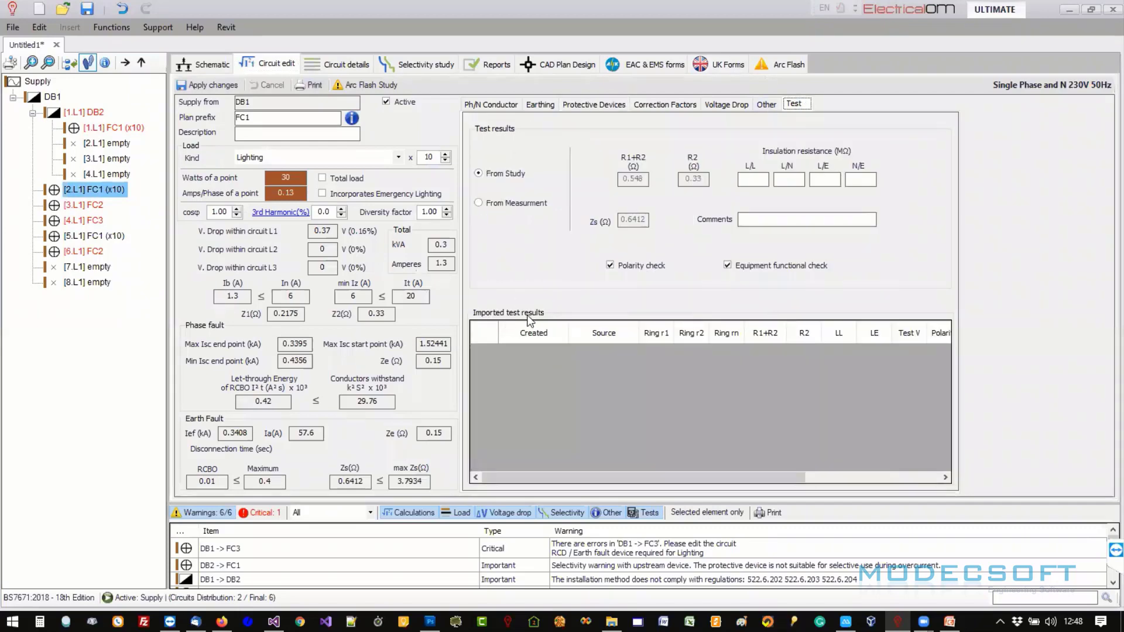
{"action": "left_click_drag", "start_coordinate": [669, 478], "coordinate": [565, 466]}
{"action": "left_click_drag", "start_coordinate": [701, 477], "coordinate": [670, 481]}
- Submit the certificate's test results and review FC1's imported UKForms test row in the circuit editor
{"action": "left_click", "coordinate": [735, 66]}
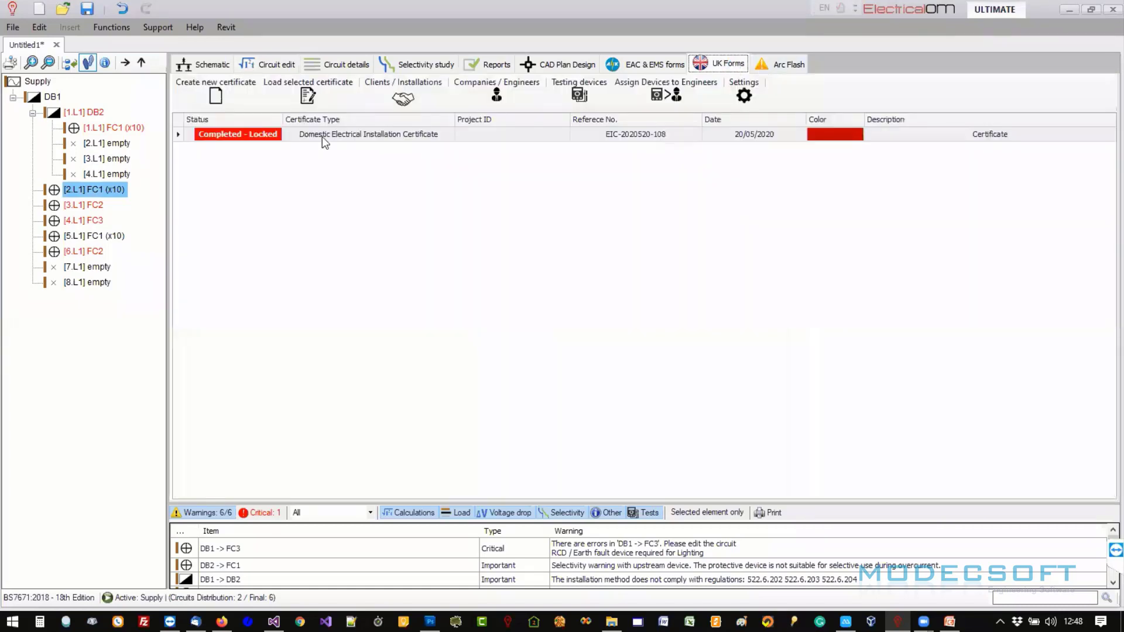
{"action": "right_click", "coordinate": [263, 134]}
{"action": "left_click", "coordinate": [316, 215]}
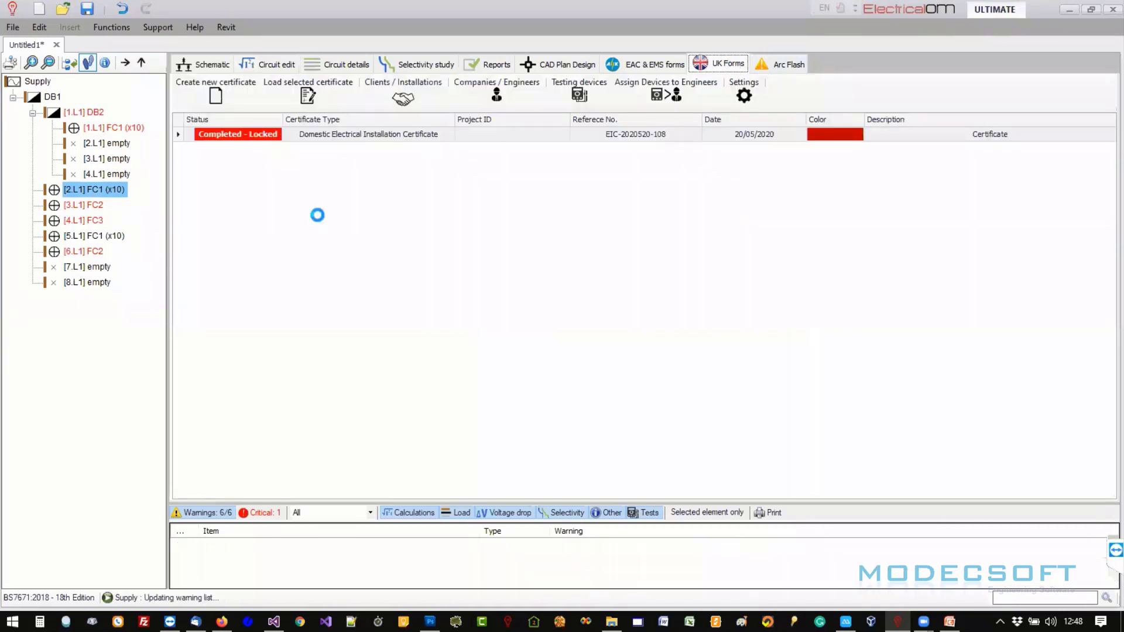
{"action": "left_click", "coordinate": [280, 67]}
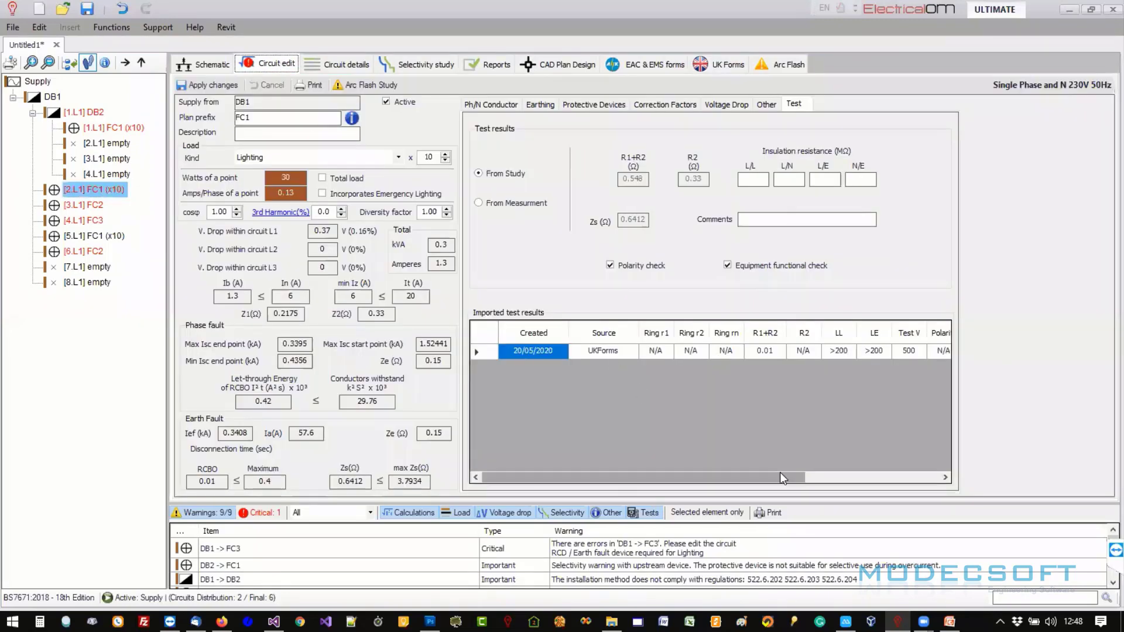
{"action": "left_click_drag", "start_coordinate": [780, 475], "coordinate": [914, 460]}
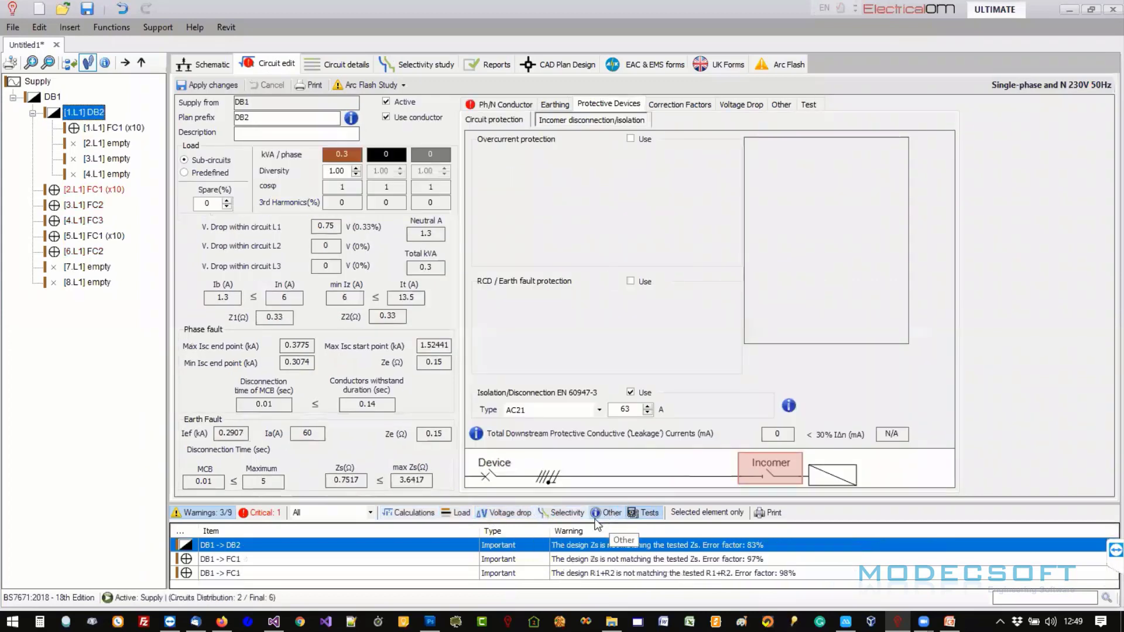
- Enlarge the warnings list and open the DB1 -> FC1 R1+R2 mismatch warning, checking the Zs one
{"action": "left_click_drag", "start_coordinate": [621, 502], "coordinate": [627, 458]}
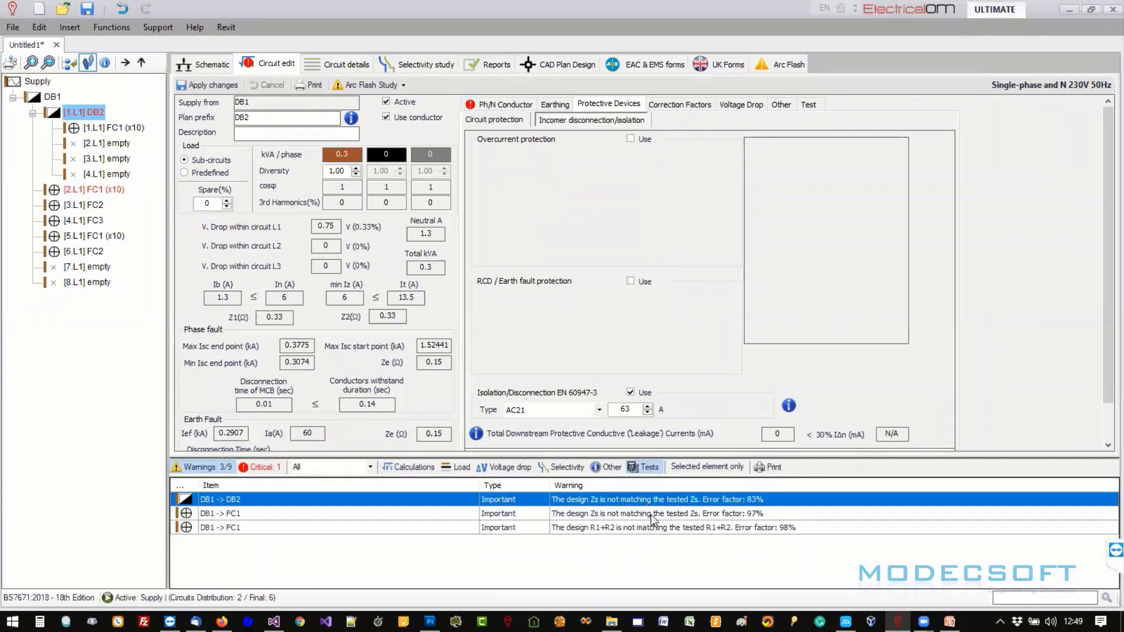
{"action": "left_click", "coordinate": [654, 515]}
{"action": "left_click", "coordinate": [715, 530]}
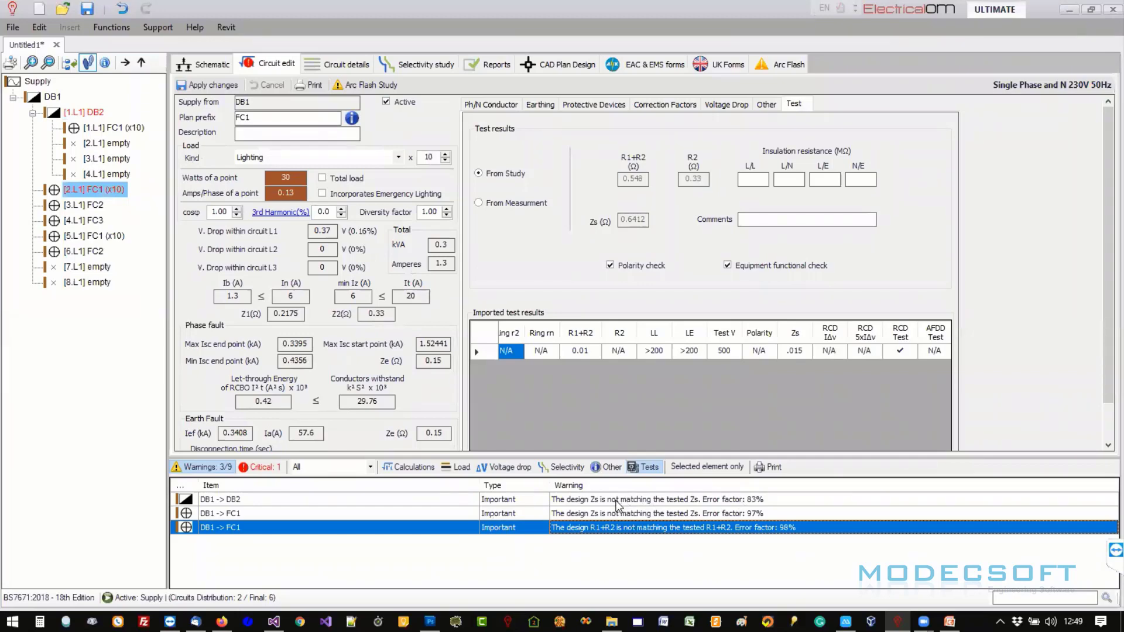
{"action": "left_click", "coordinate": [593, 515]}
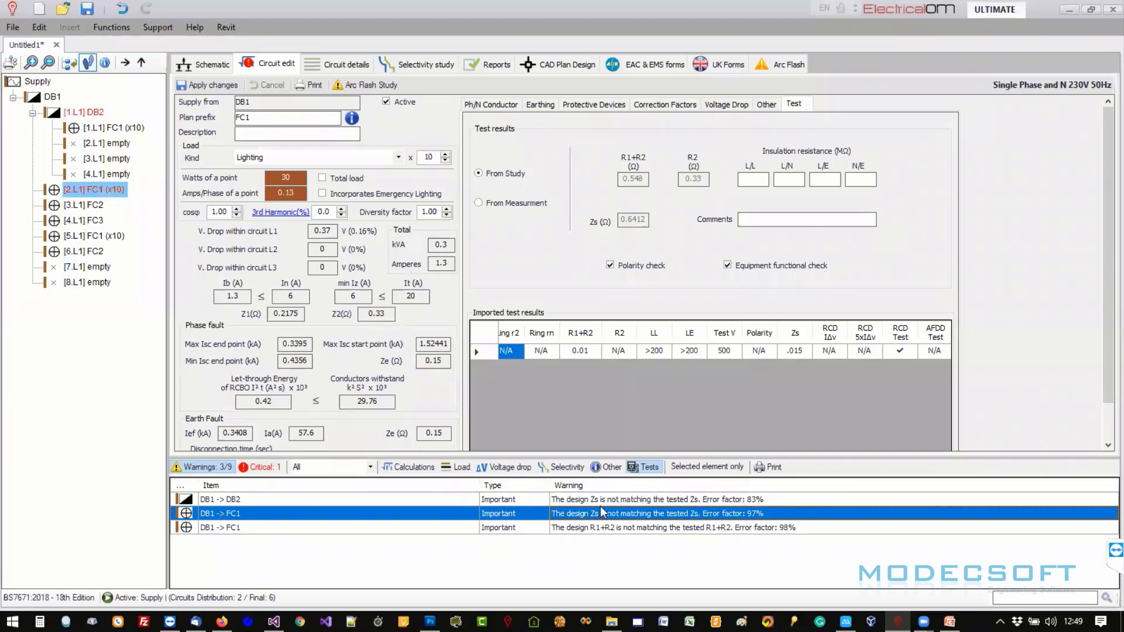
{"action": "left_click", "coordinate": [582, 529]}
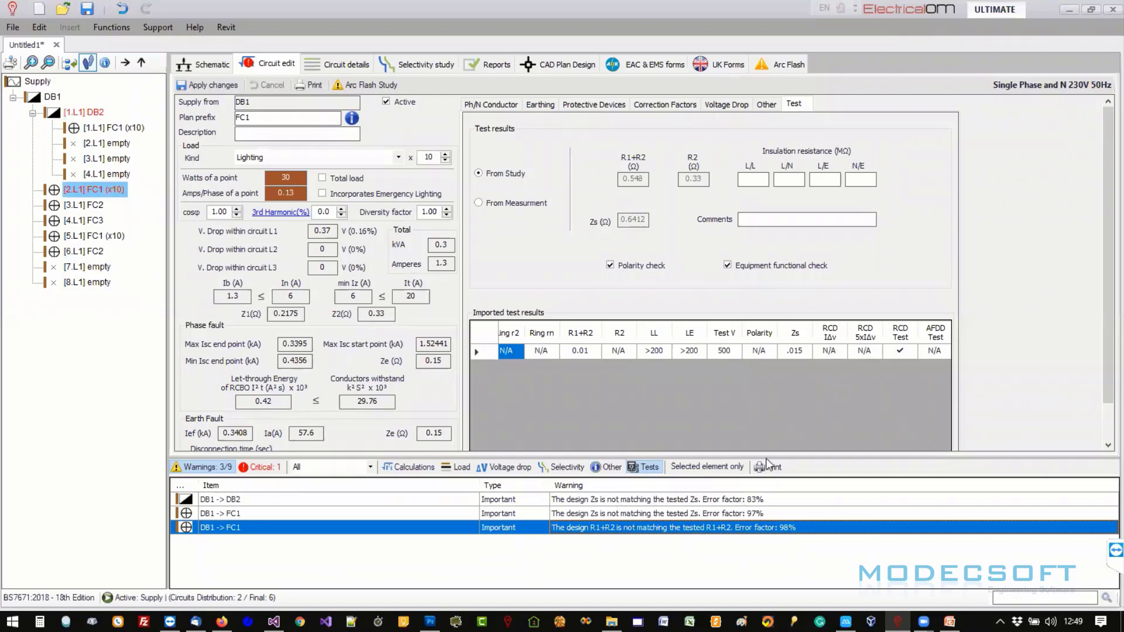
{"action": "left_click_drag", "start_coordinate": [766, 455], "coordinate": [767, 487]}
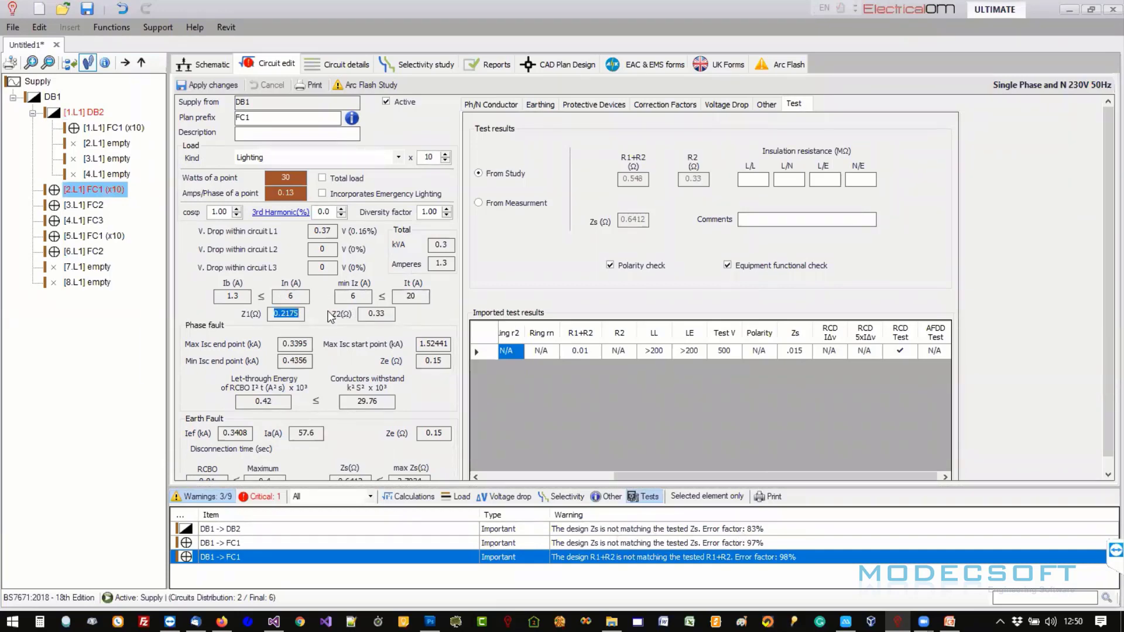
- Check FC1's Z1/Z2 impedances and imported test grid, then view its conductor and length settings
{"action": "double_click", "coordinate": [281, 312]}
{"action": "key", "text": "Tab"}
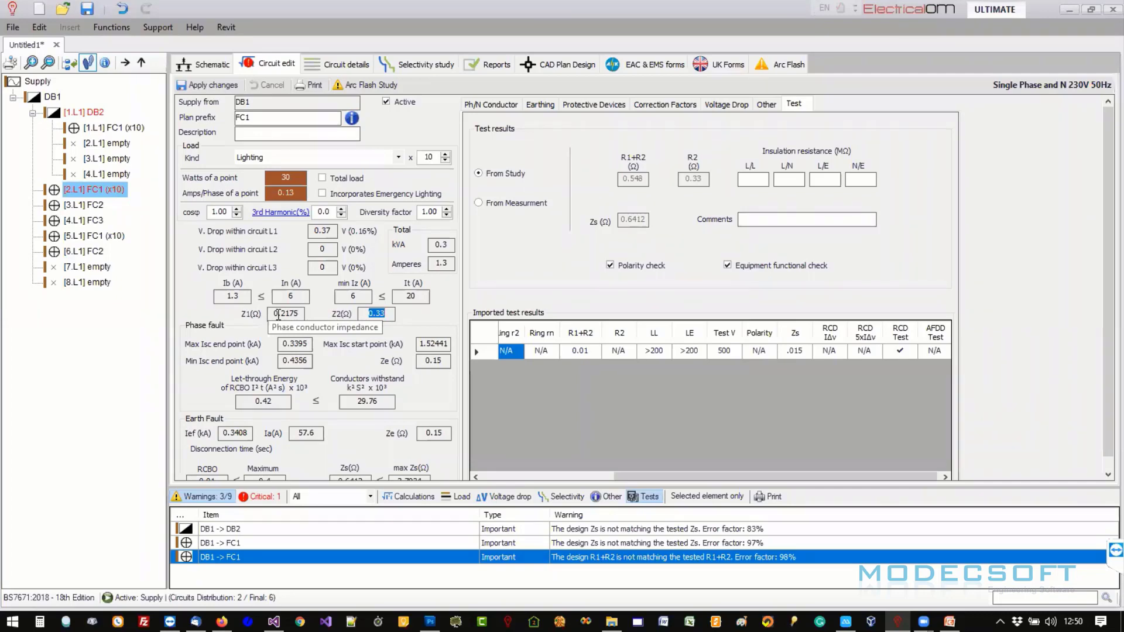
{"action": "left_click_drag", "start_coordinate": [689, 477], "coordinate": [604, 479]}
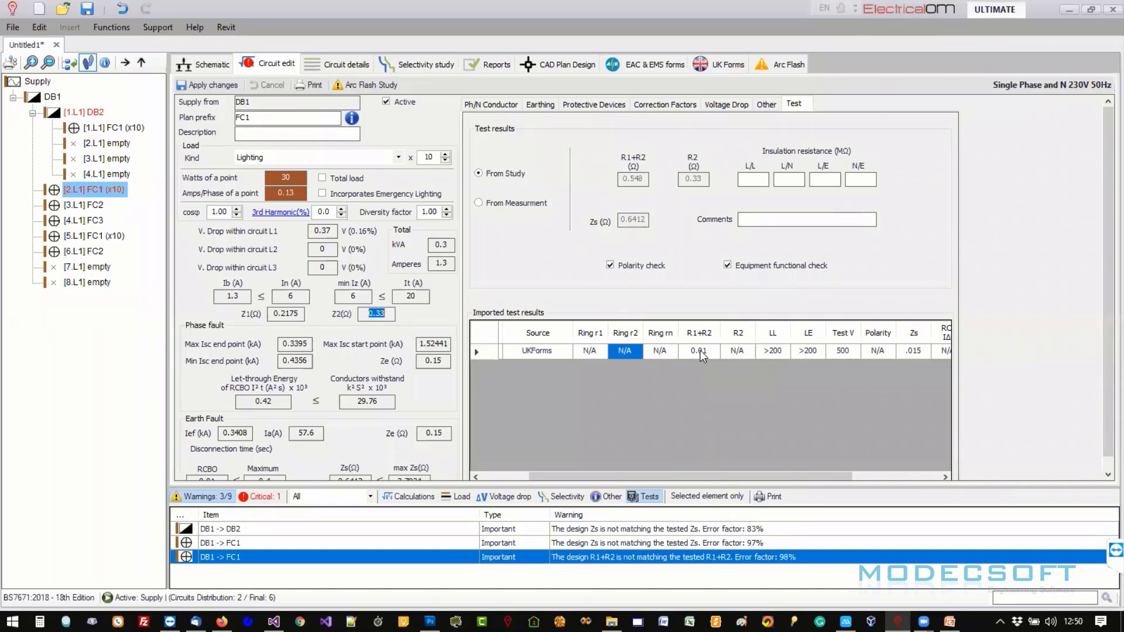
{"action": "left_click_drag", "start_coordinate": [695, 476], "coordinate": [585, 479]}
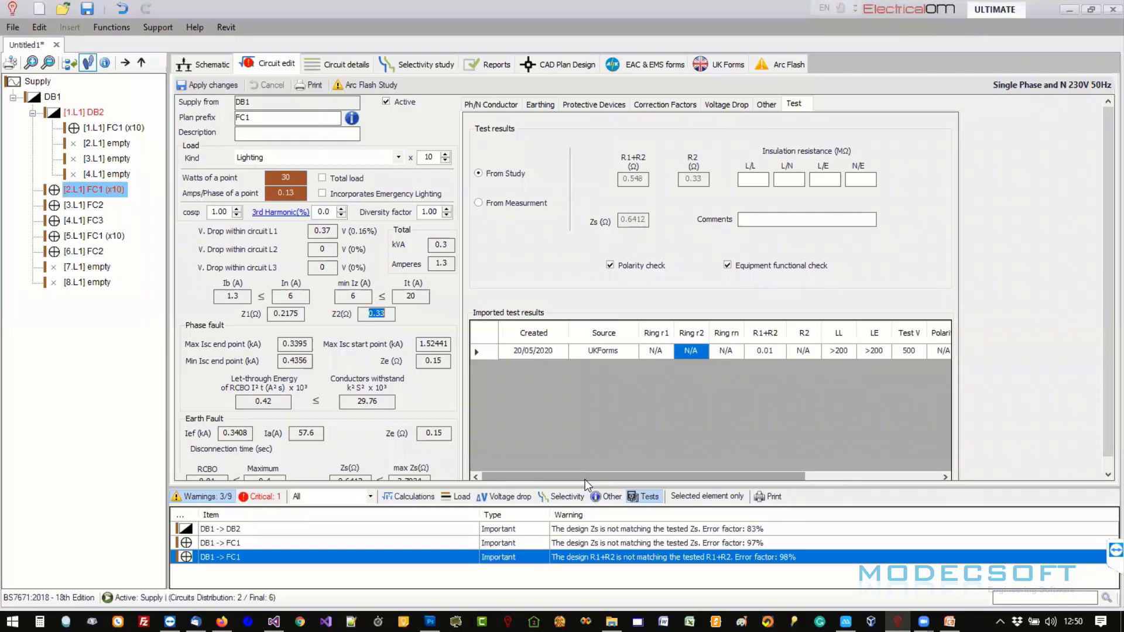
{"action": "left_click", "coordinate": [498, 106]}
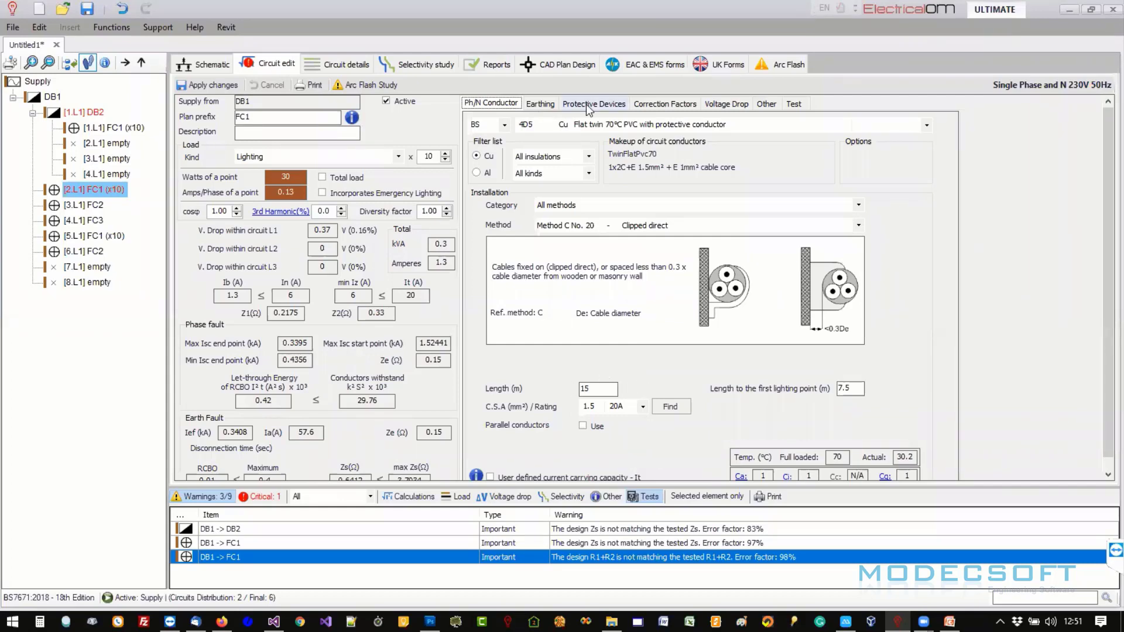
- Estimate FC1's circuit length from the imported test row, getting a proposed 0.34 m
{"action": "left_click", "coordinate": [794, 105]}
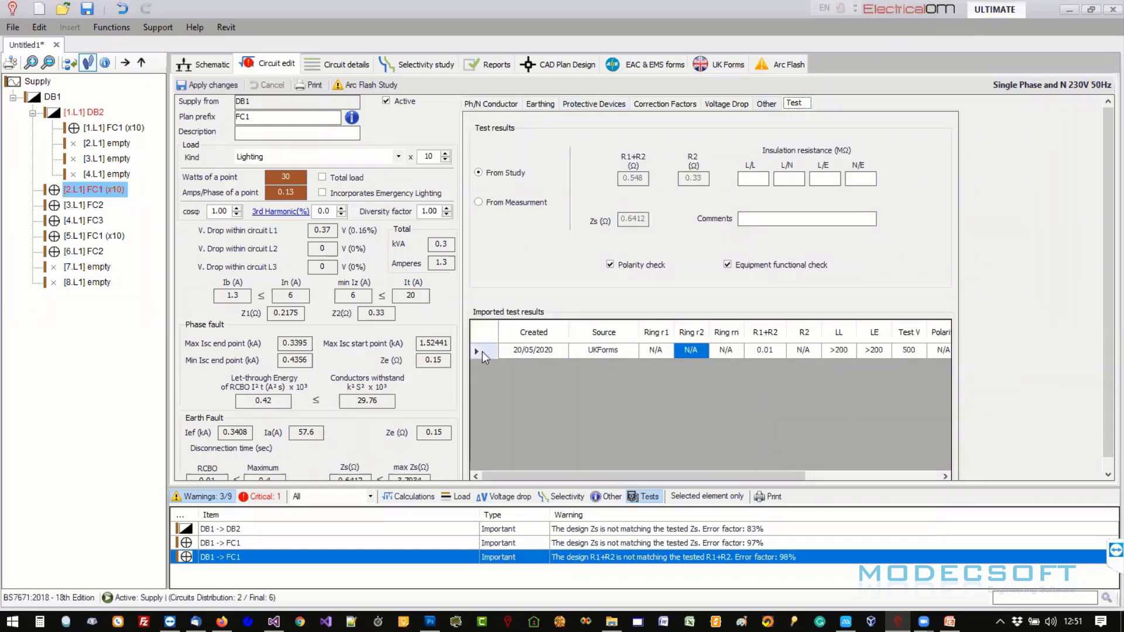
{"action": "right_click", "coordinate": [484, 357]}
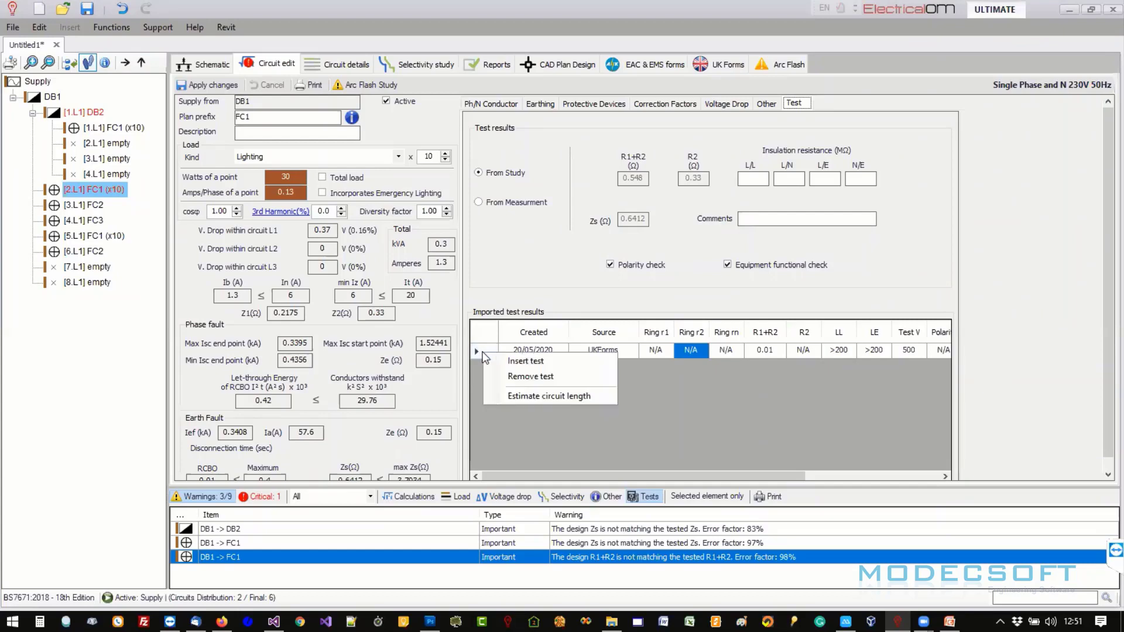
{"action": "left_click", "coordinate": [532, 396]}
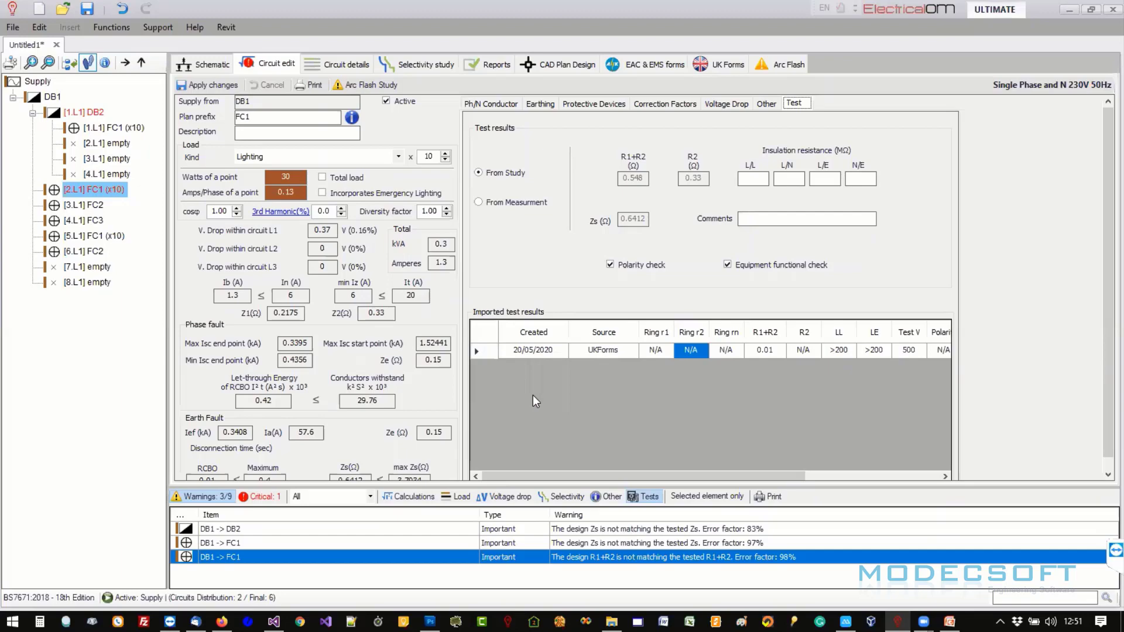
{"action": "left_click", "coordinate": [486, 353]}
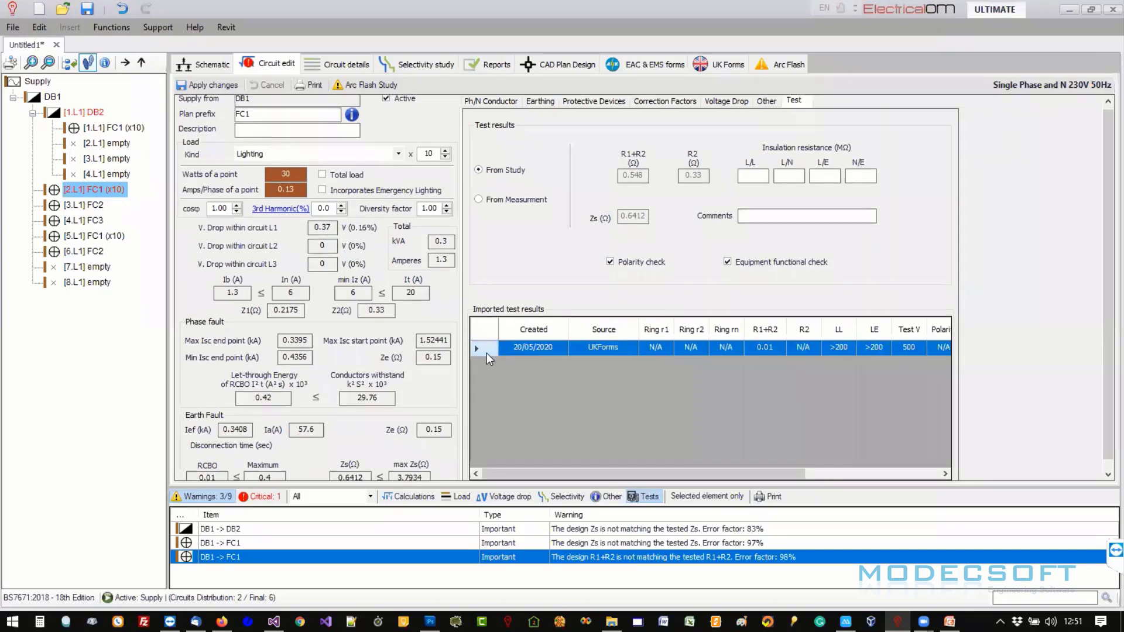
{"action": "right_click", "coordinate": [487, 350]}
{"action": "left_click", "coordinate": [533, 396]}
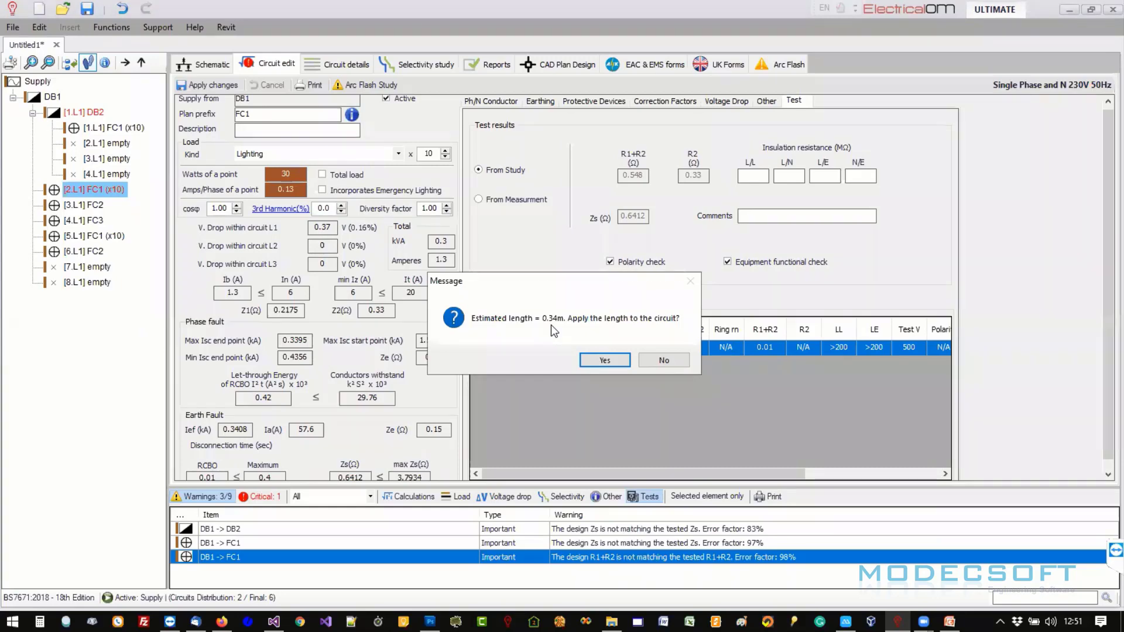
{"action": "left_click_drag", "start_coordinate": [561, 287], "coordinate": [561, 184]}
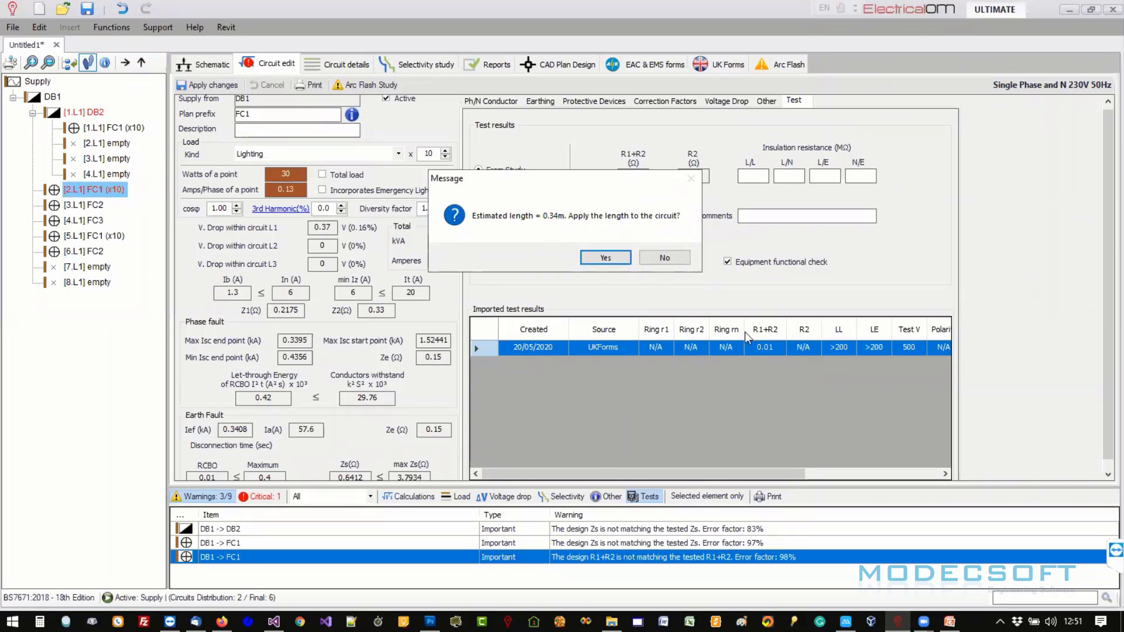
- Accept the estimate and set FC1's length and length to first lighting point to 1 m
{"action": "left_click", "coordinate": [604, 257]}
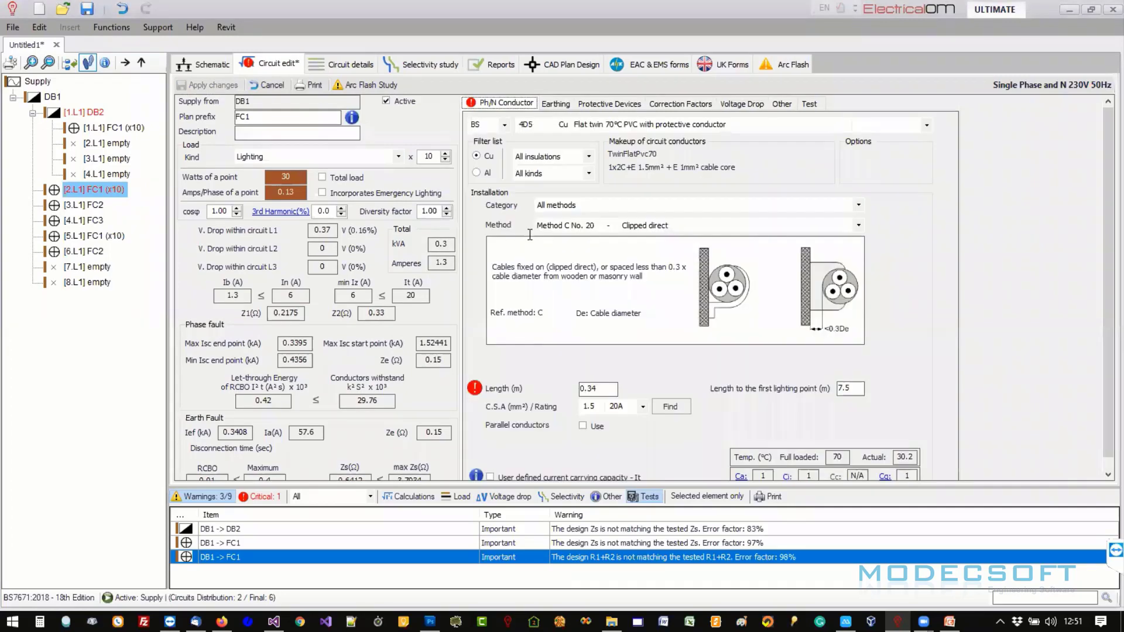
{"action": "type", "text": "1"}
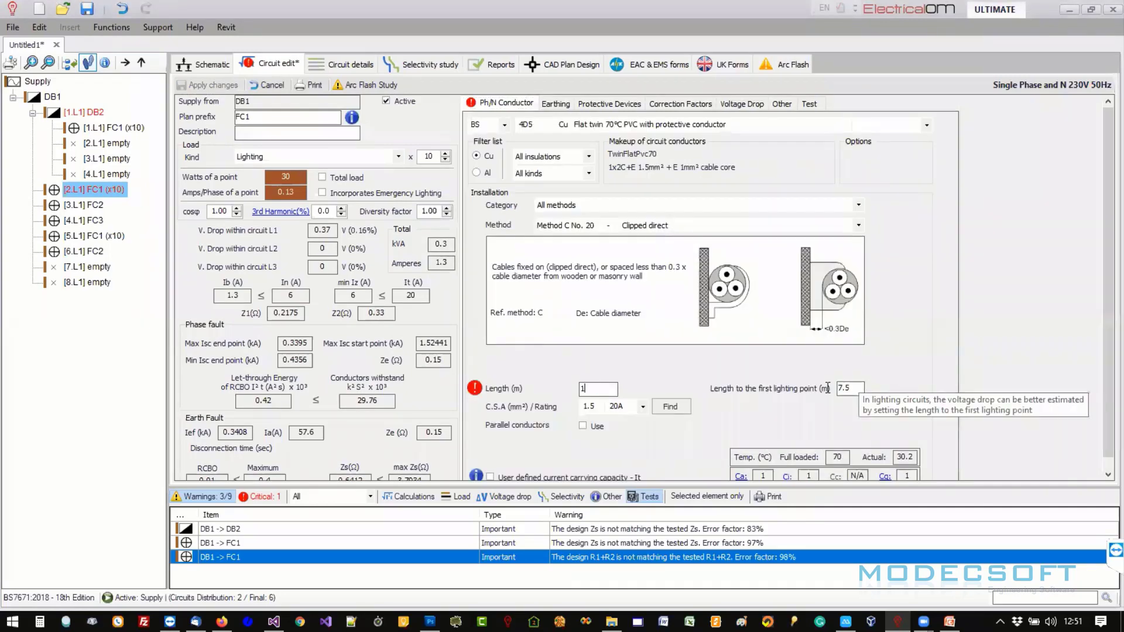
{"action": "key", "text": "Tab"}
{"action": "type", "text": "1"}
{"action": "left_click", "coordinate": [589, 389]}
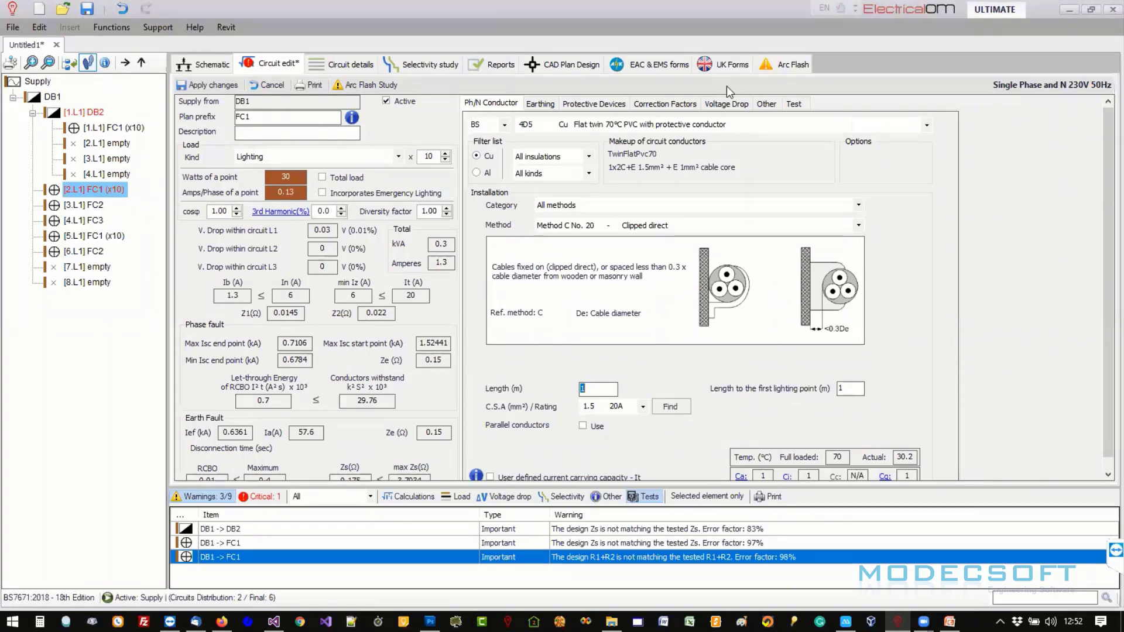
- Review FC1's recalculated test comparison and apply the circuit length changes
{"action": "left_click", "coordinate": [807, 103]}
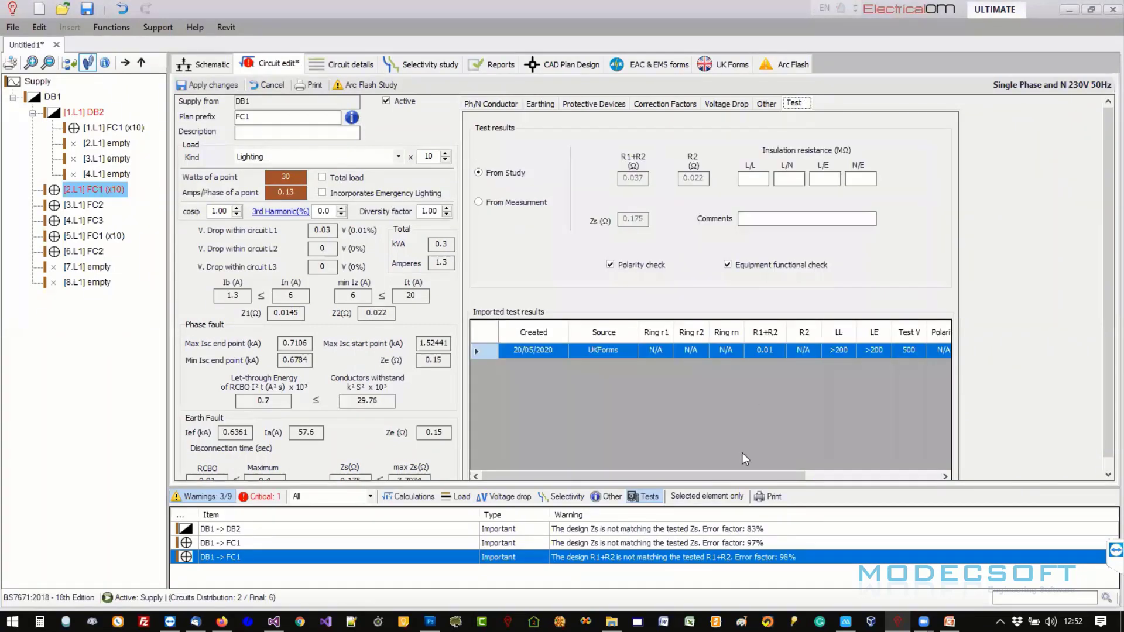
{"action": "left_click_drag", "start_coordinate": [754, 473], "coordinate": [839, 475]}
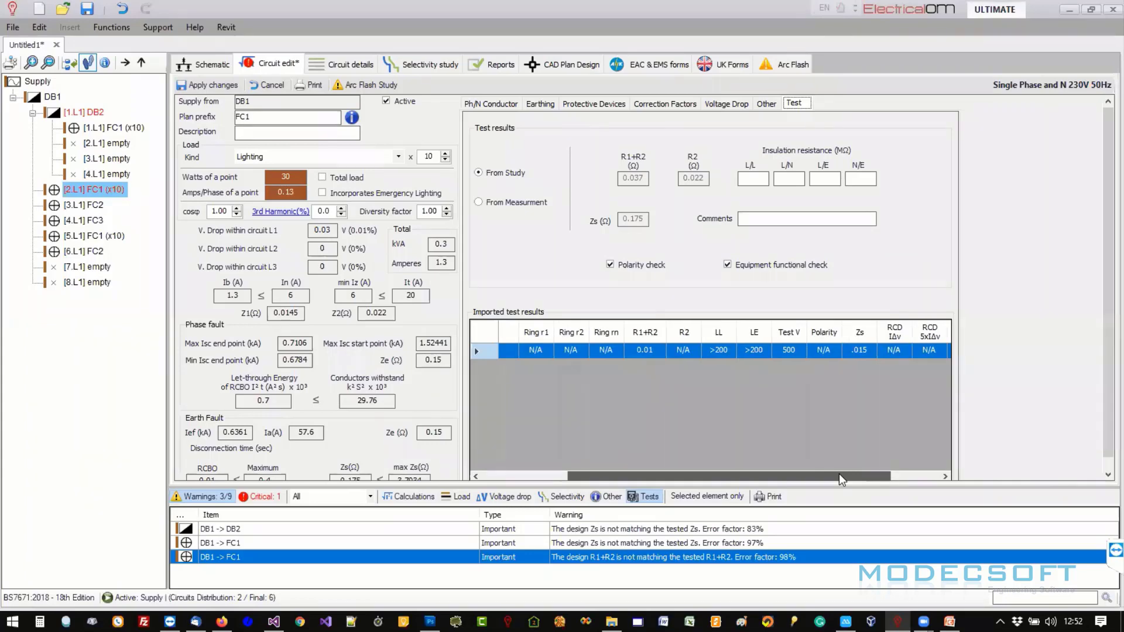
{"action": "left_click_drag", "start_coordinate": [839, 476], "coordinate": [735, 452]}
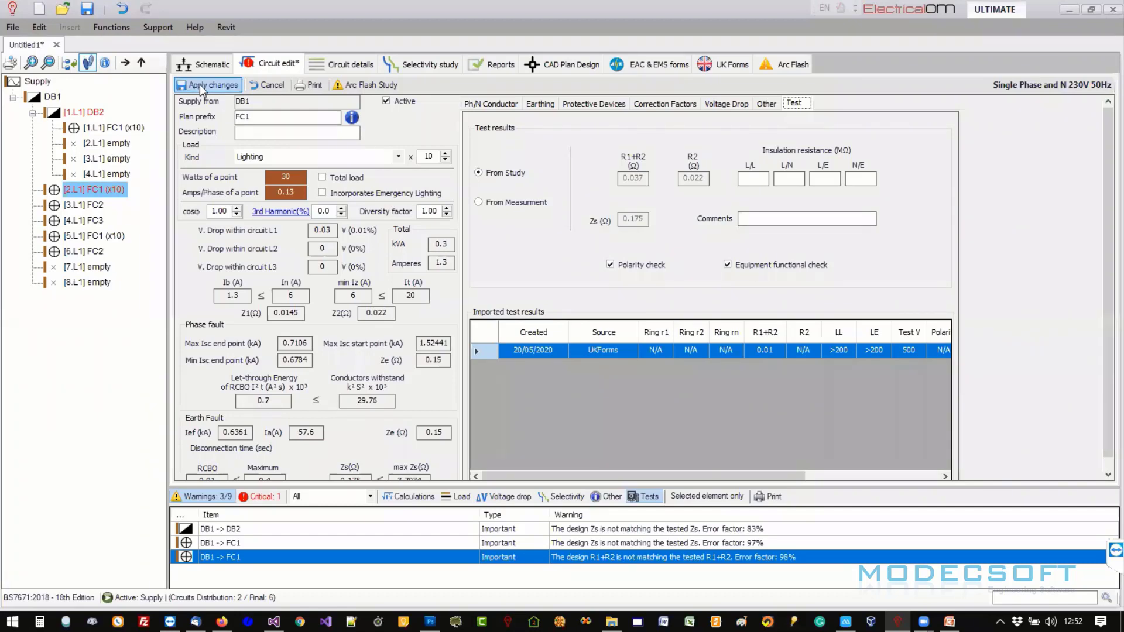
{"action": "left_click", "coordinate": [200, 62]}
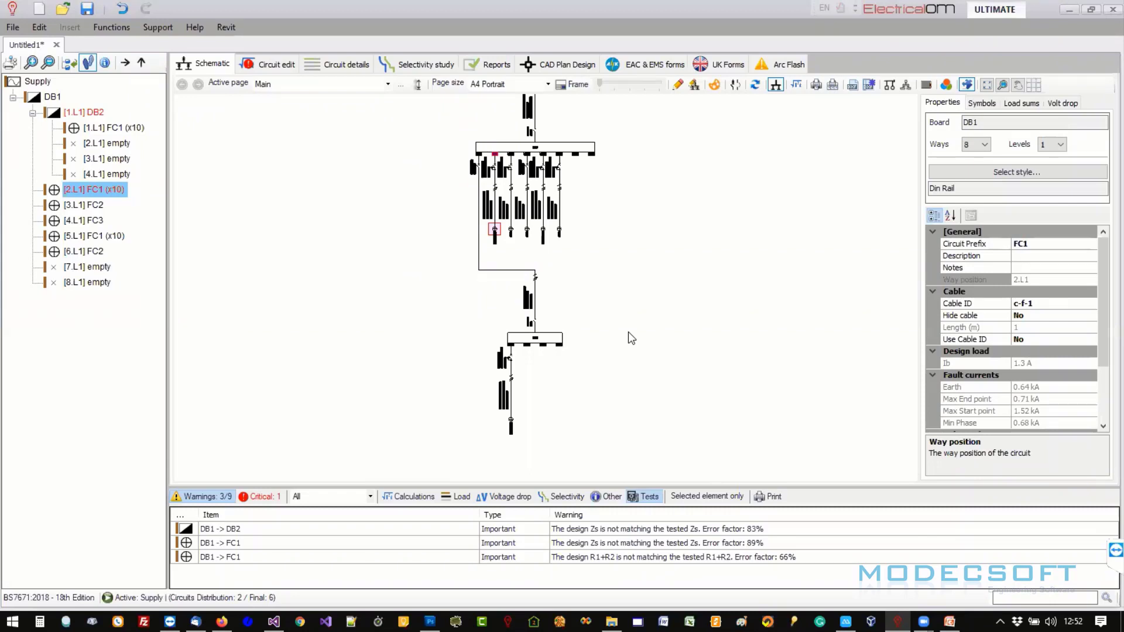
- Select the DB1 busbar on the schematic, then return to the UK Forms certificate list
{"action": "left_click", "coordinate": [526, 144]}
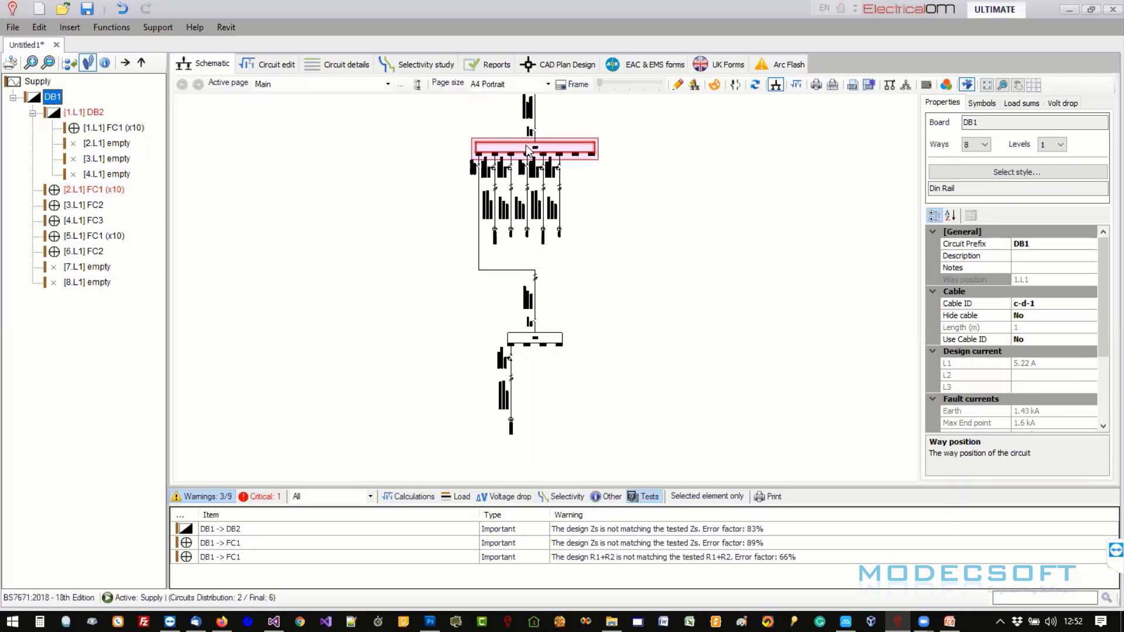
{"action": "left_click_drag", "start_coordinate": [527, 148], "coordinate": [530, 174]}
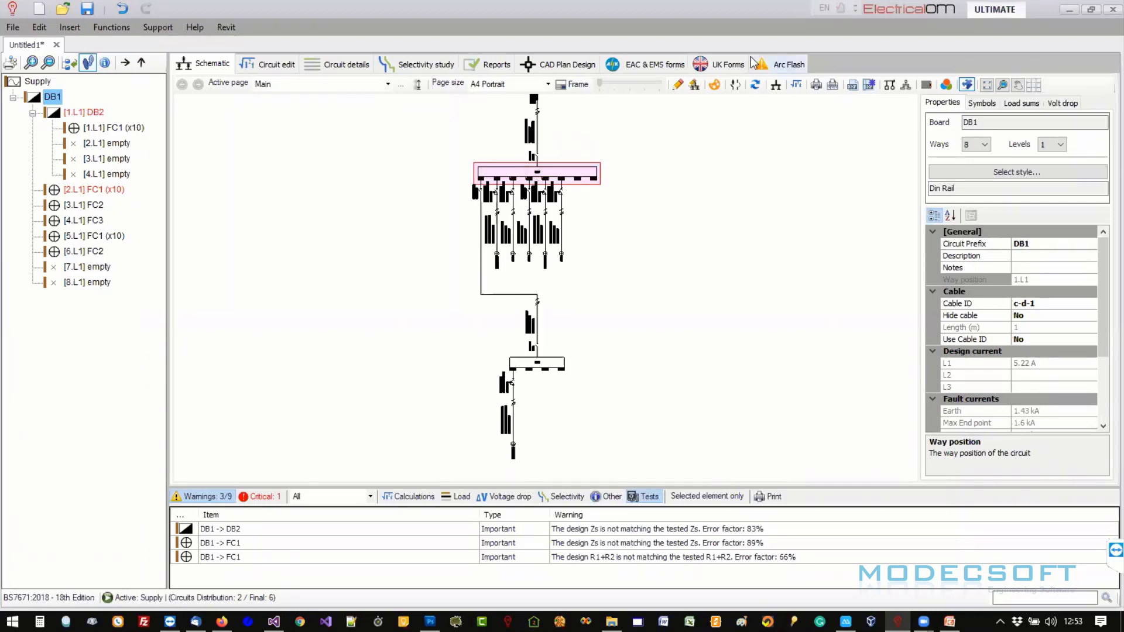
{"action": "left_click", "coordinate": [700, 65]}
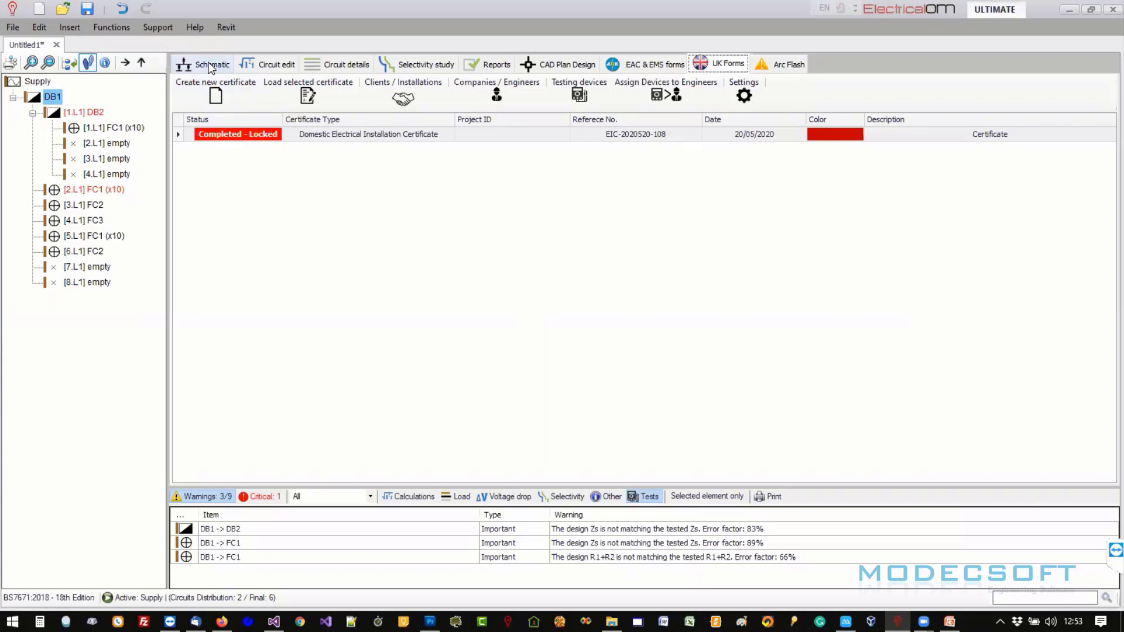
- Attempt to delete the locked certificate, then close a new certificate window unchanged
{"action": "right_click", "coordinate": [234, 139]}
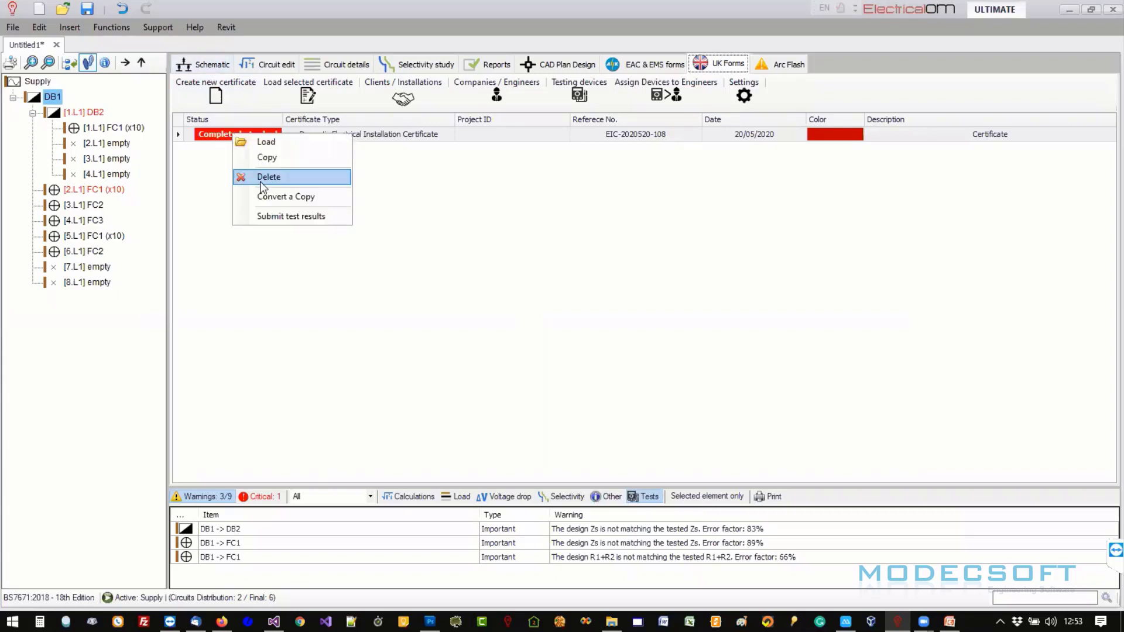
{"action": "left_click", "coordinate": [261, 178]}
{"action": "left_click", "coordinate": [603, 362]}
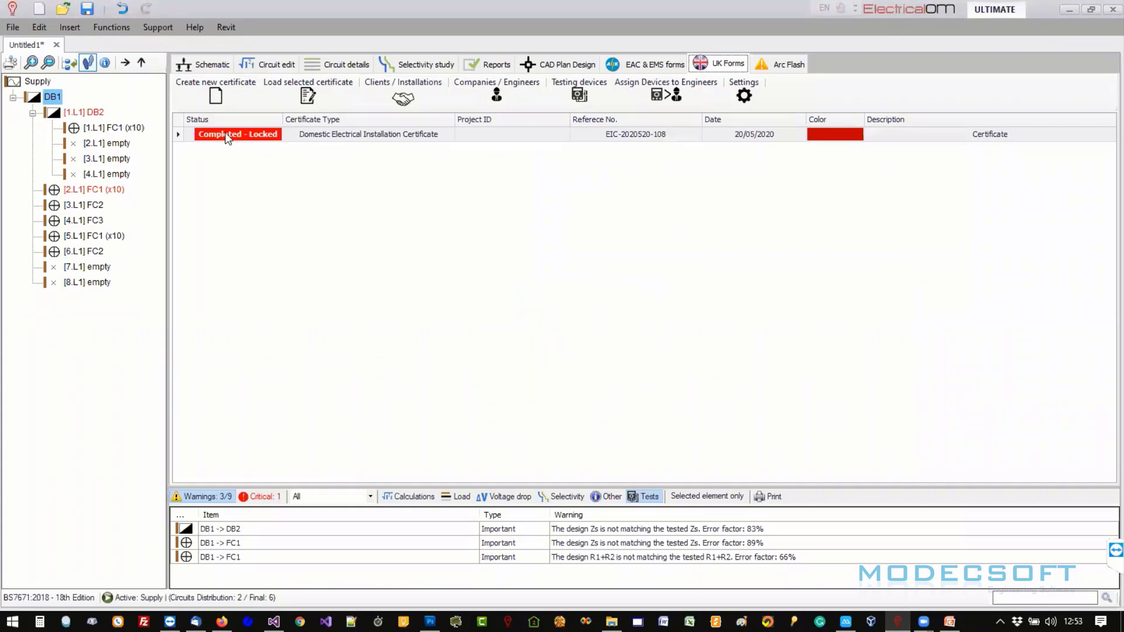
{"action": "left_click", "coordinate": [216, 94]}
{"action": "left_click", "coordinate": [728, 159]}
- From the schematic, start the MobileEOM export and continue past the critical-warnings prompt
{"action": "left_click", "coordinate": [212, 66]}
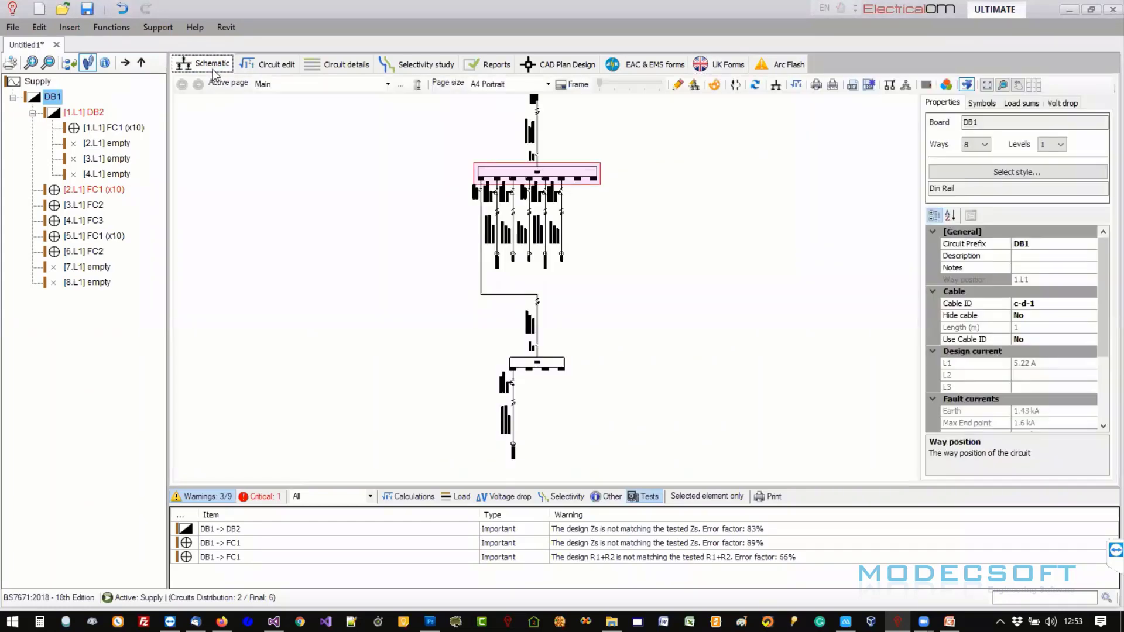
{"action": "left_click", "coordinate": [14, 28]}
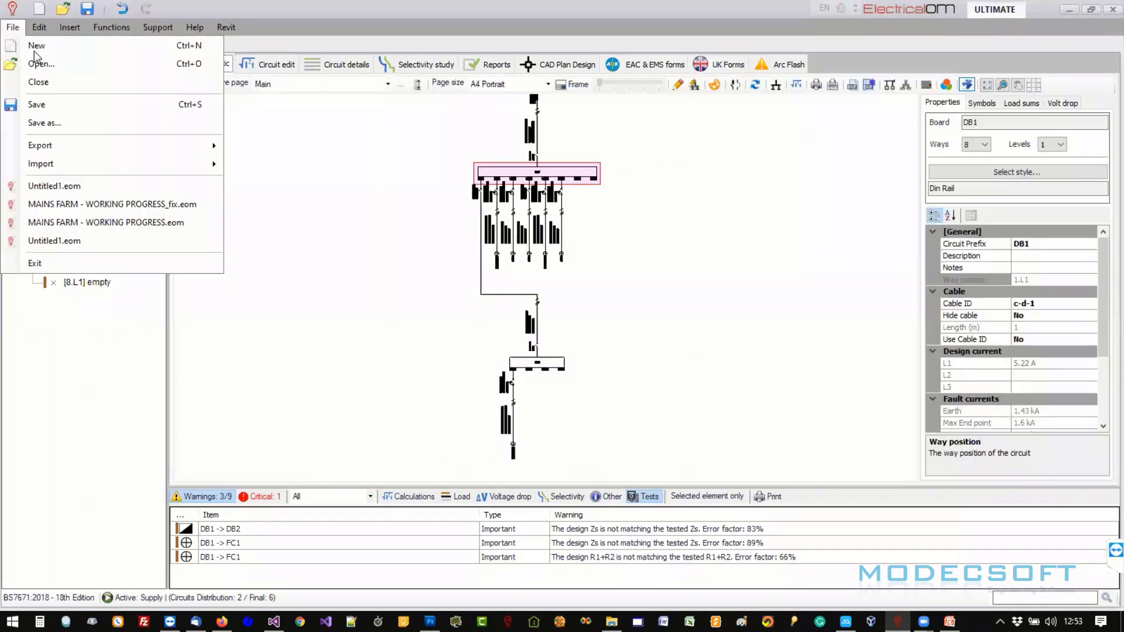
{"action": "left_click", "coordinate": [64, 124]}
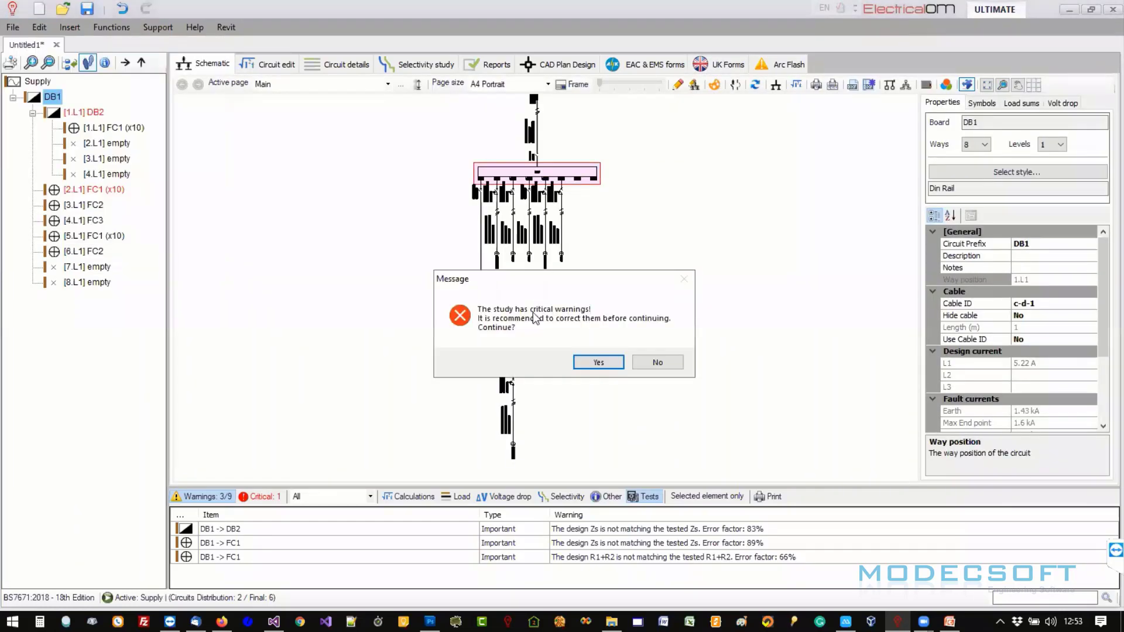
{"action": "left_click", "coordinate": [590, 360]}
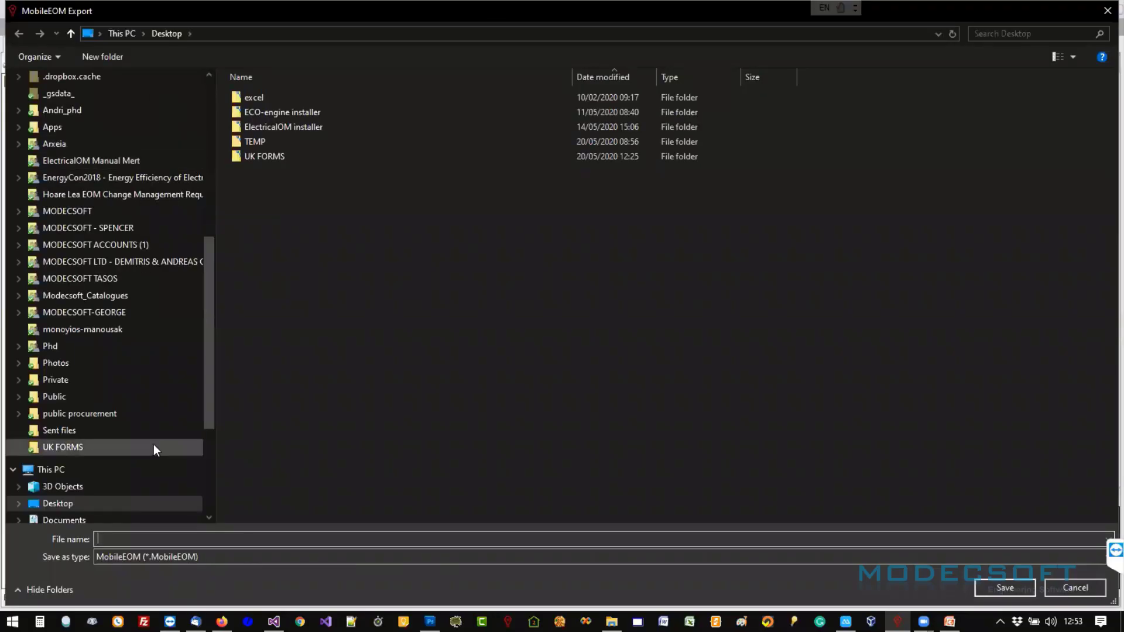
- Save the export as export2 in Dropbox's UK FORMS folder and acknowledge Export completed
{"action": "scroll", "coordinate": [188, 350], "scroll_direction": "down", "scroll_amount": 4}
{"action": "scroll", "coordinate": [189, 351], "scroll_direction": "up", "scroll_amount": 2}
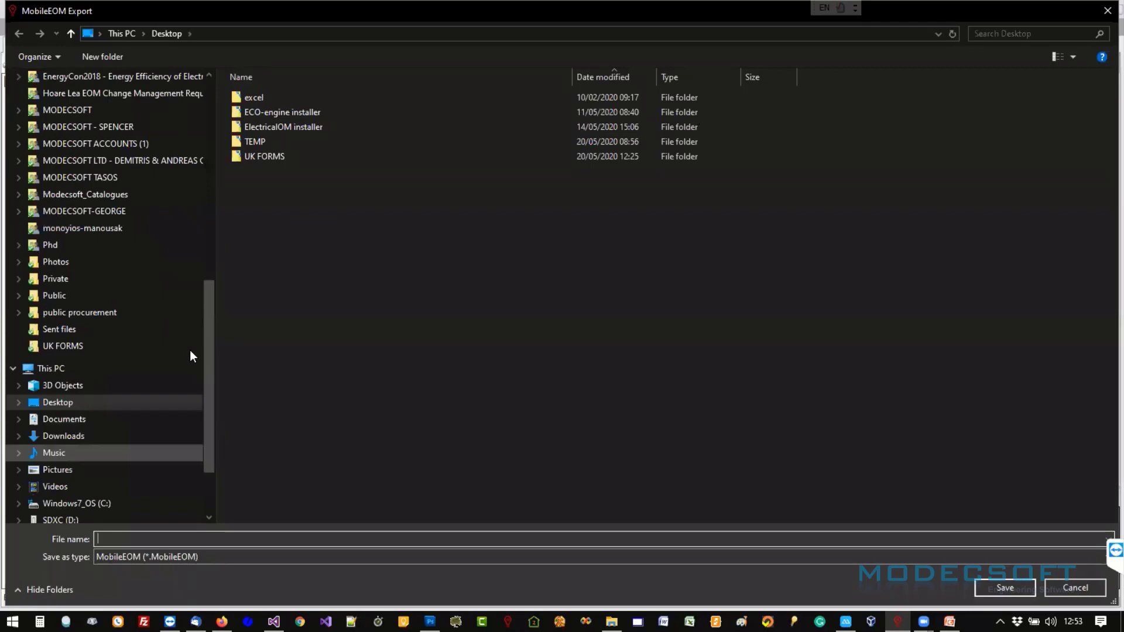
{"action": "scroll", "coordinate": [190, 350], "scroll_direction": "up", "scroll_amount": 6}
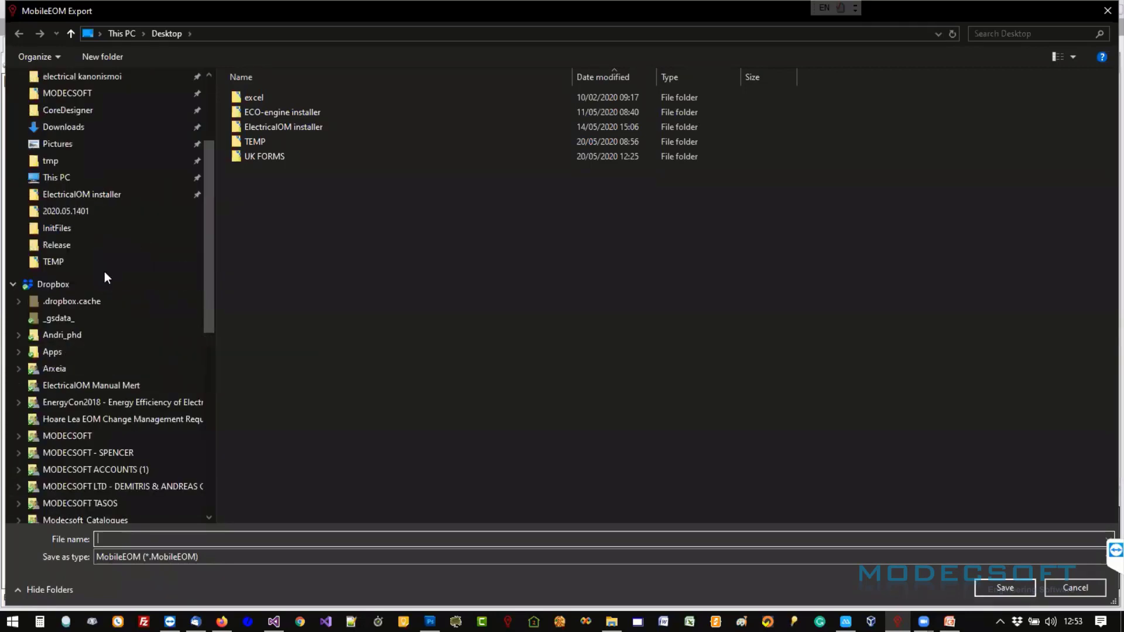
{"action": "left_click", "coordinate": [96, 283]}
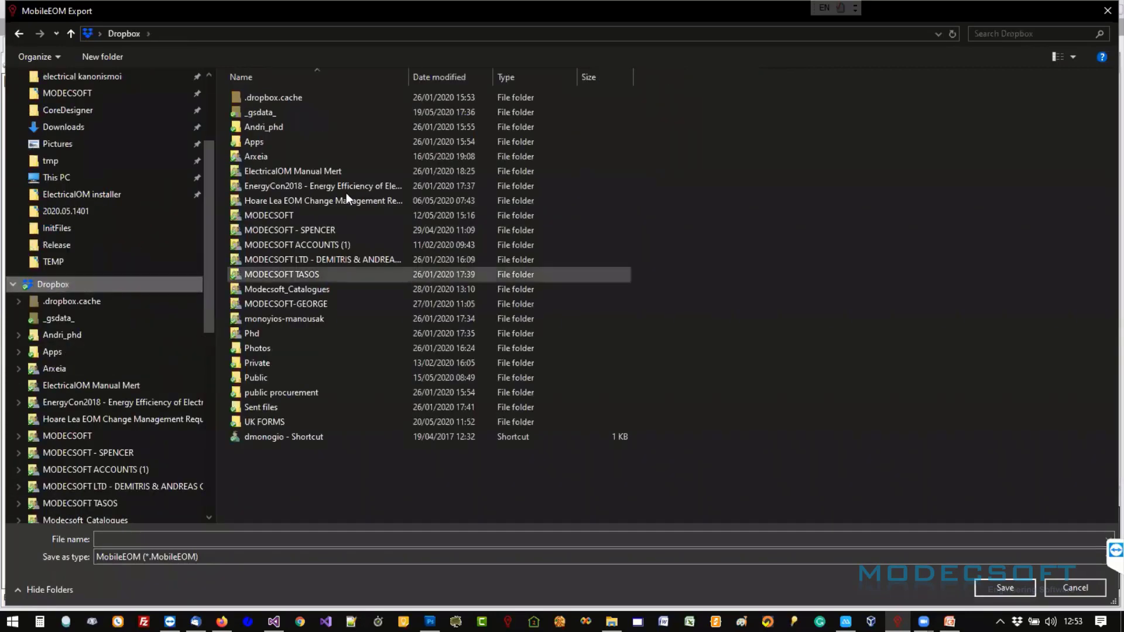
{"action": "double_click", "coordinate": [266, 417]}
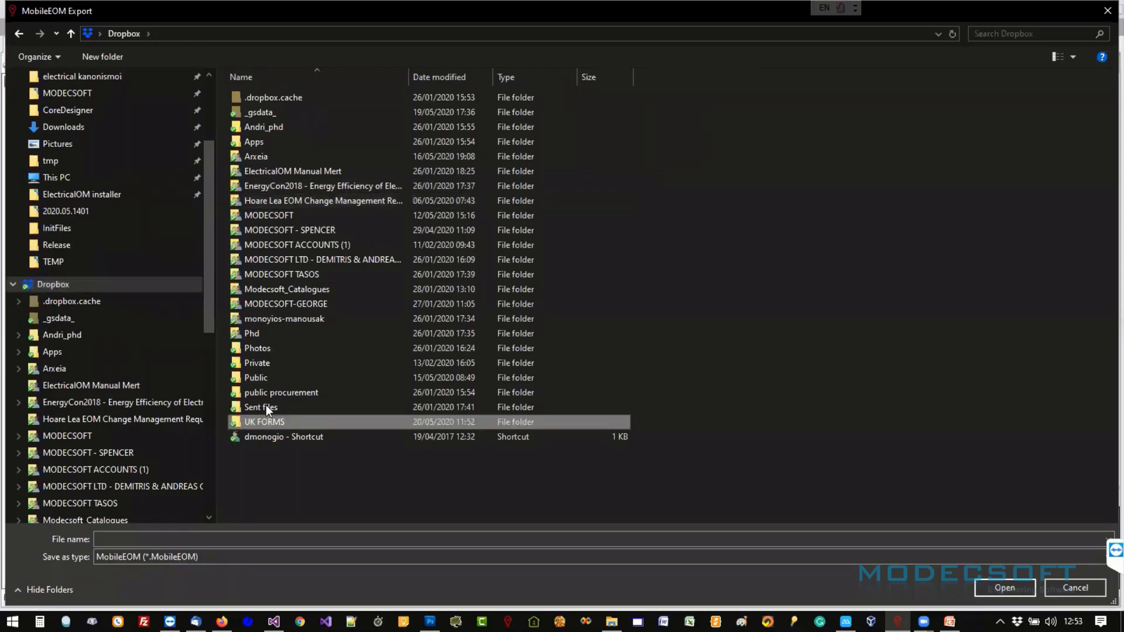
{"action": "left_click", "coordinate": [265, 542]}
{"action": "type", "text": "e"}
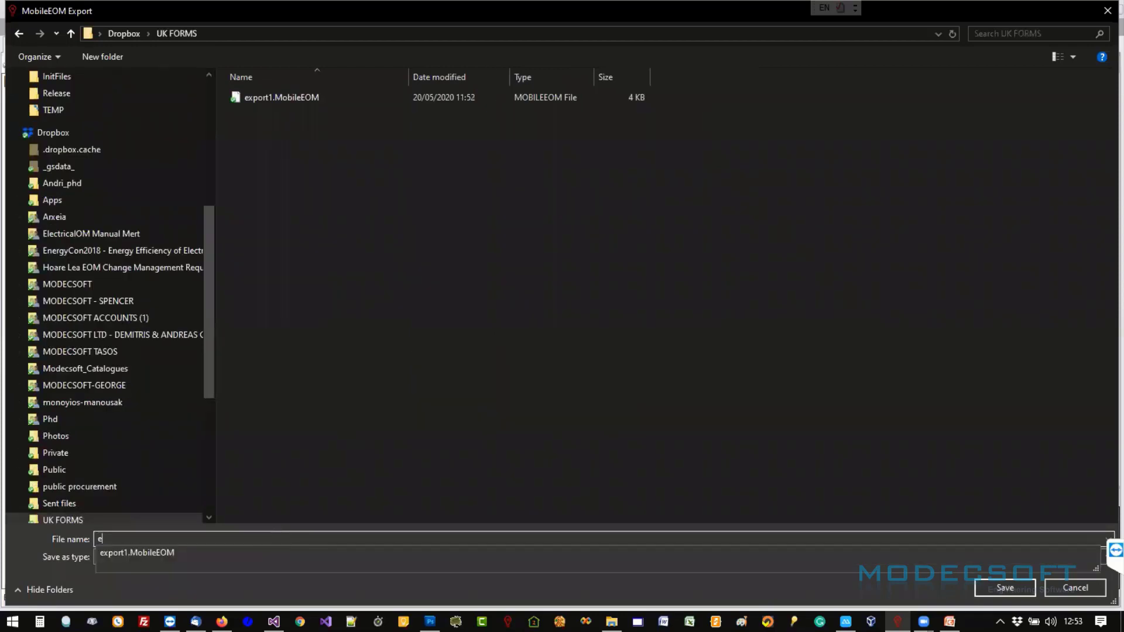
{"action": "type", "text": "xport2"}
{"action": "key", "text": "Return"}
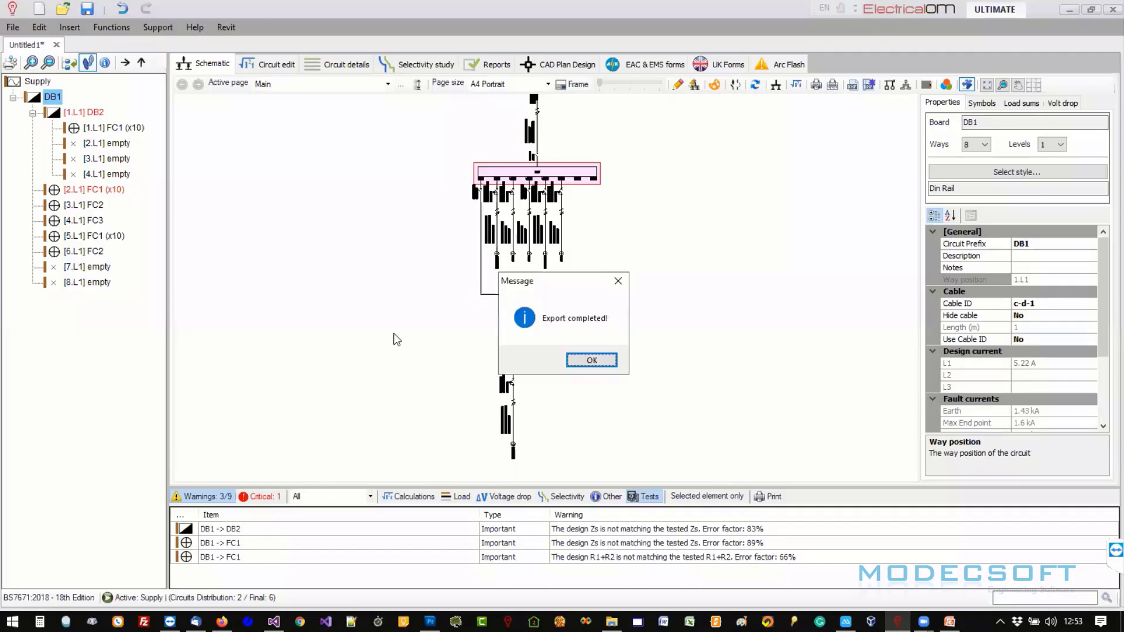
{"action": "left_click", "coordinate": [592, 360]}
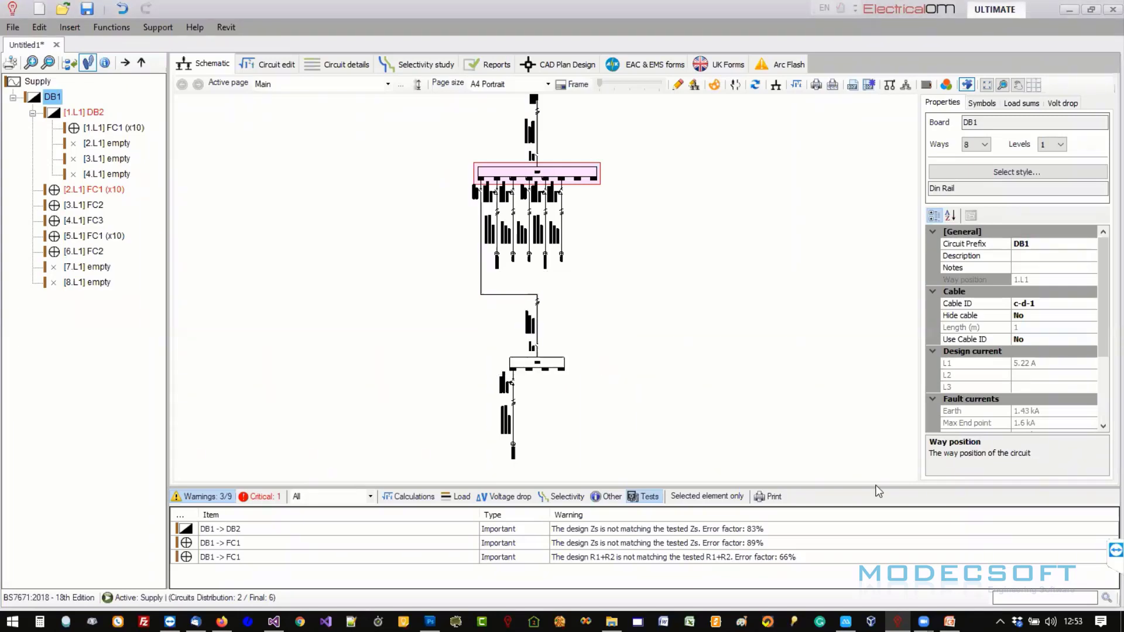
{"action": "mouse_move", "coordinate": [924, 622]}
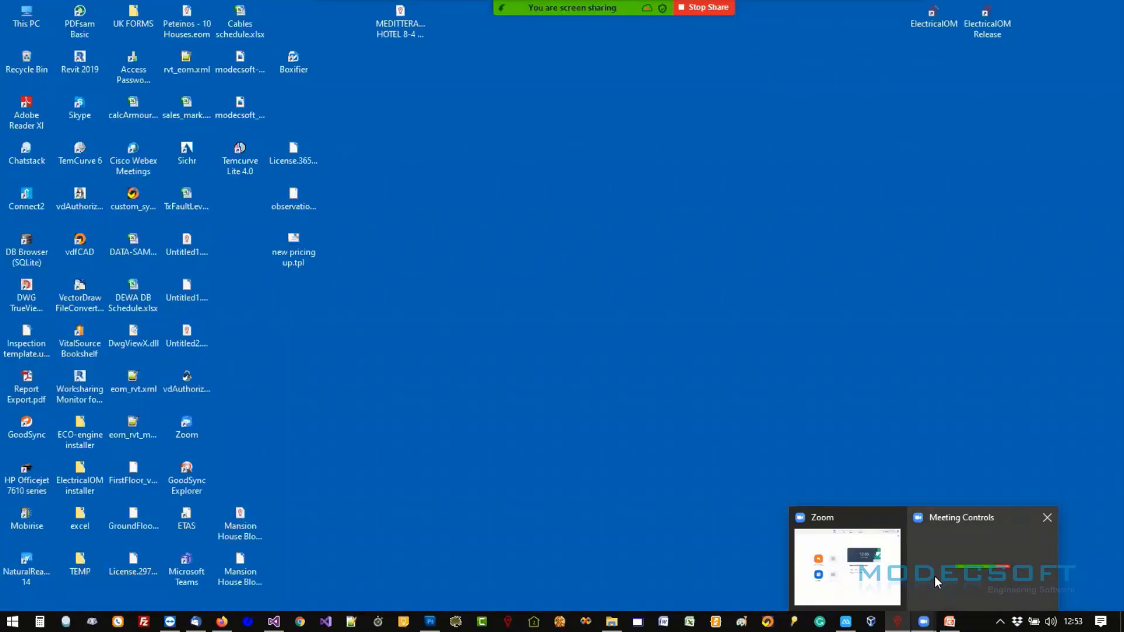
{"action": "left_click", "coordinate": [935, 576]}
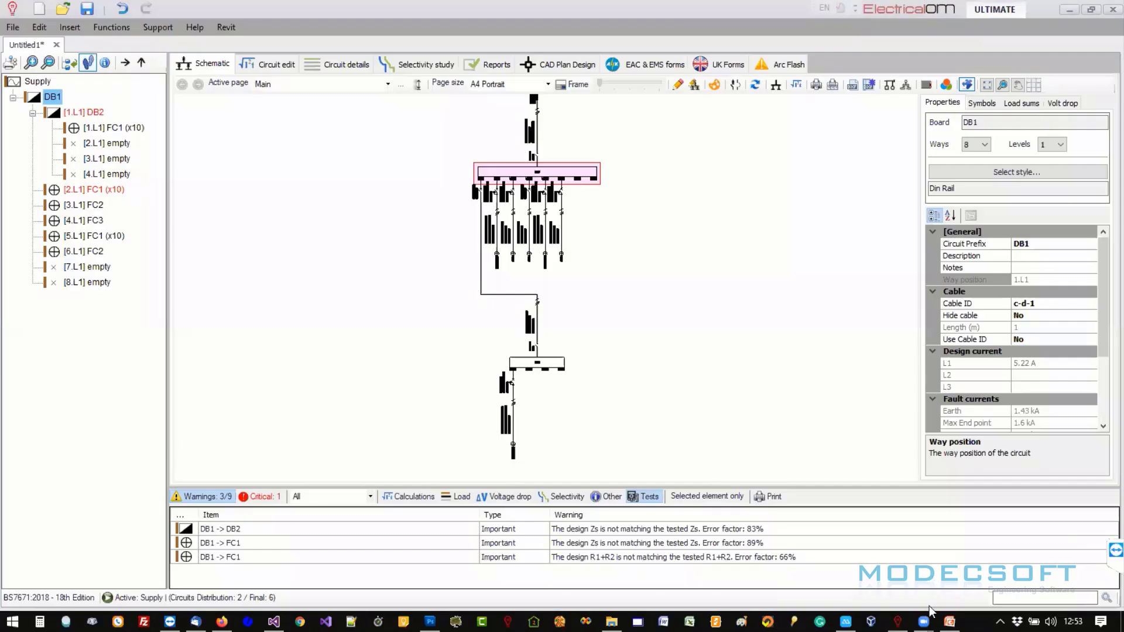
- On the mirrored phone, search apps for 'eom' and launch MobileEOM
{"action": "left_click", "coordinate": [846, 621]}
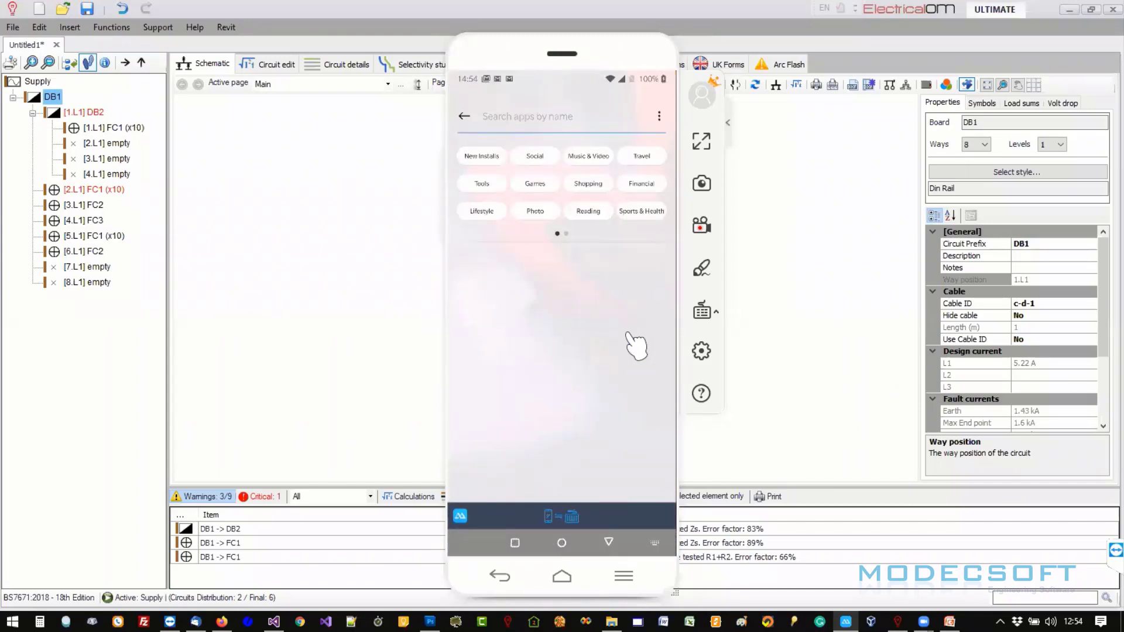
{"action": "type", "text": "eom"}
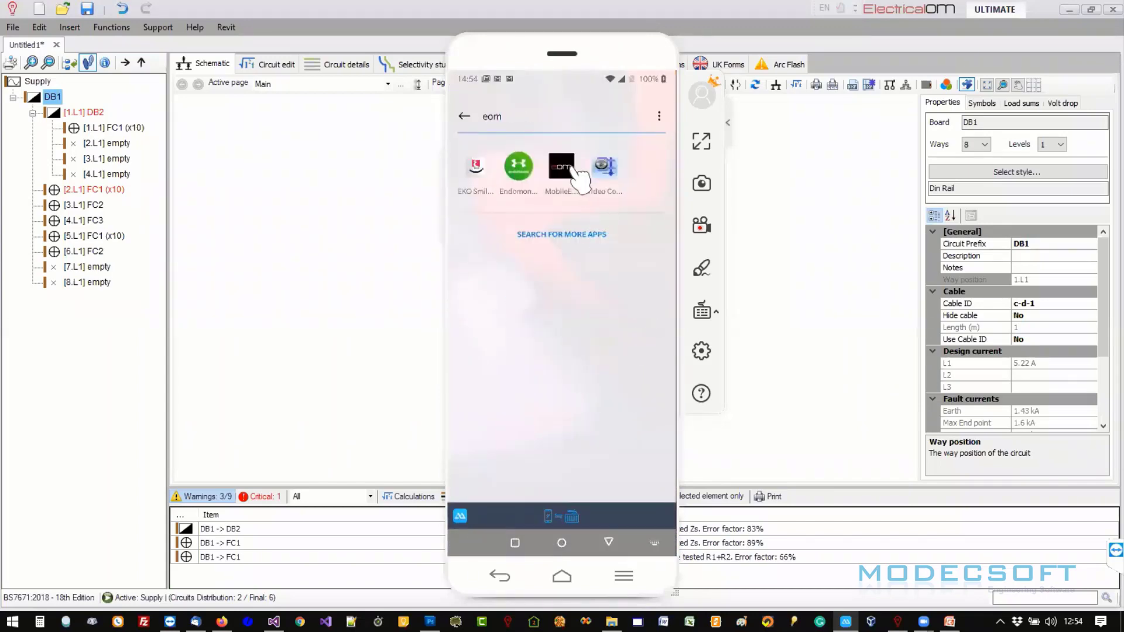
{"action": "left_click", "coordinate": [577, 168]}
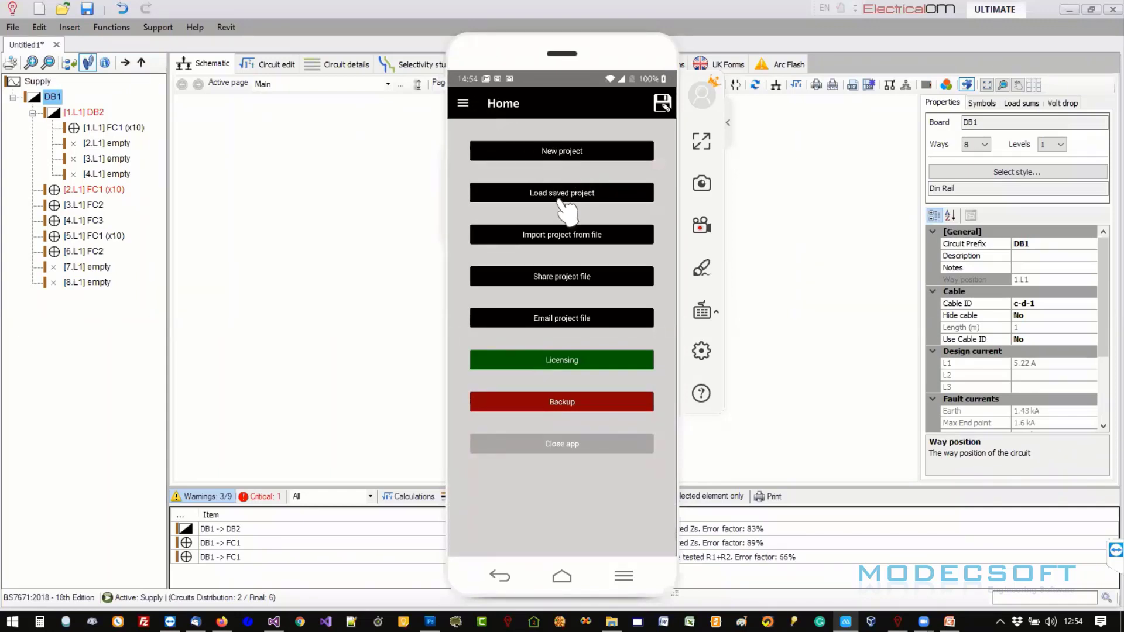
- Import export 2.MobileEOM from Dropbox's UK FORMS folder and acknowledge Import completed
{"action": "left_click", "coordinate": [564, 235]}
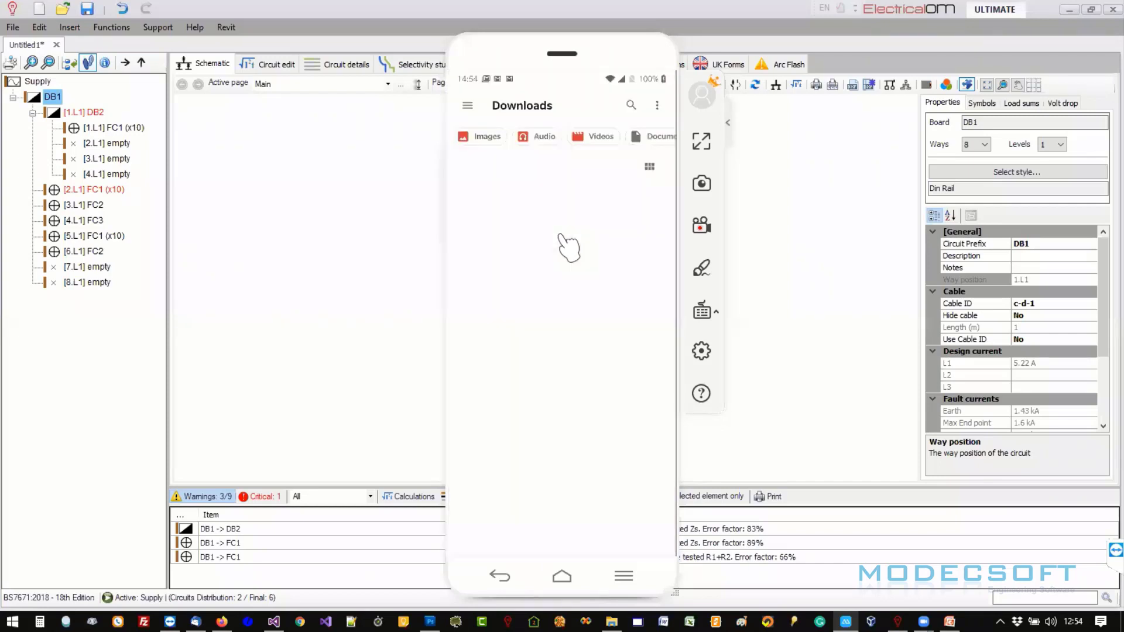
{"action": "left_click", "coordinate": [470, 105]}
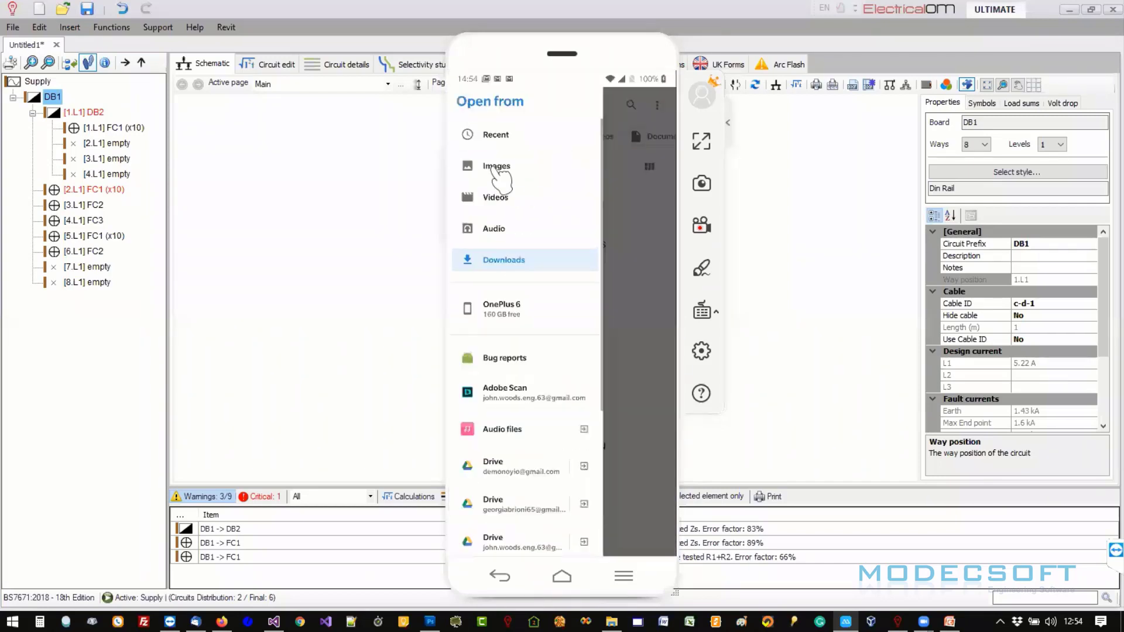
{"action": "left_click_drag", "start_coordinate": [515, 378], "coordinate": [515, 202]}
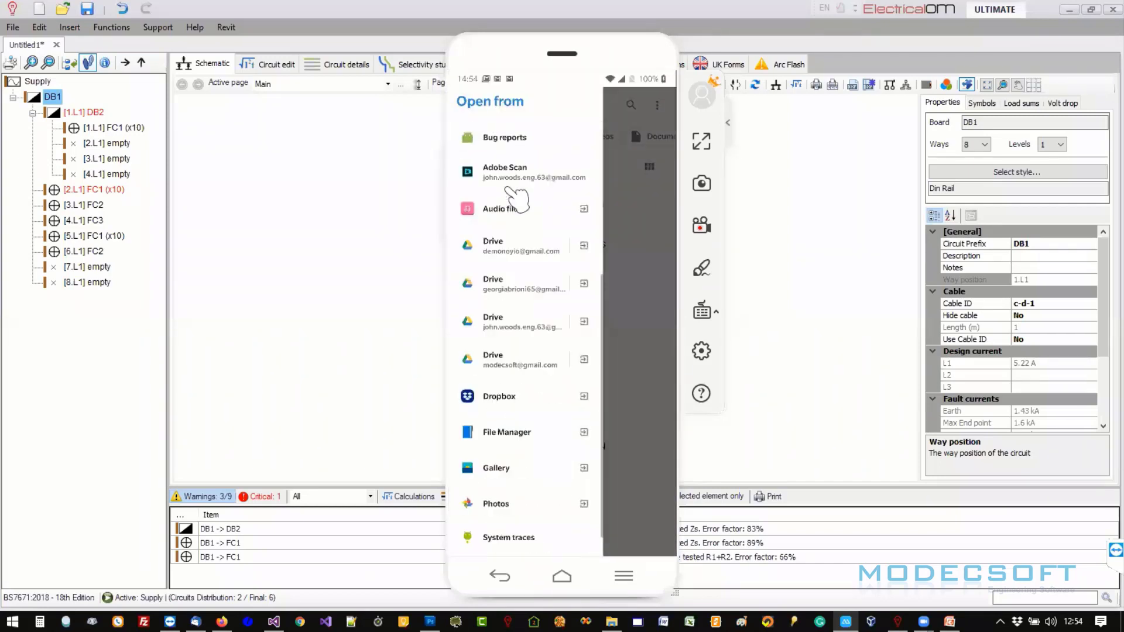
{"action": "left_click", "coordinate": [507, 395]}
{"action": "left_click_drag", "start_coordinate": [534, 419], "coordinate": [532, 184]}
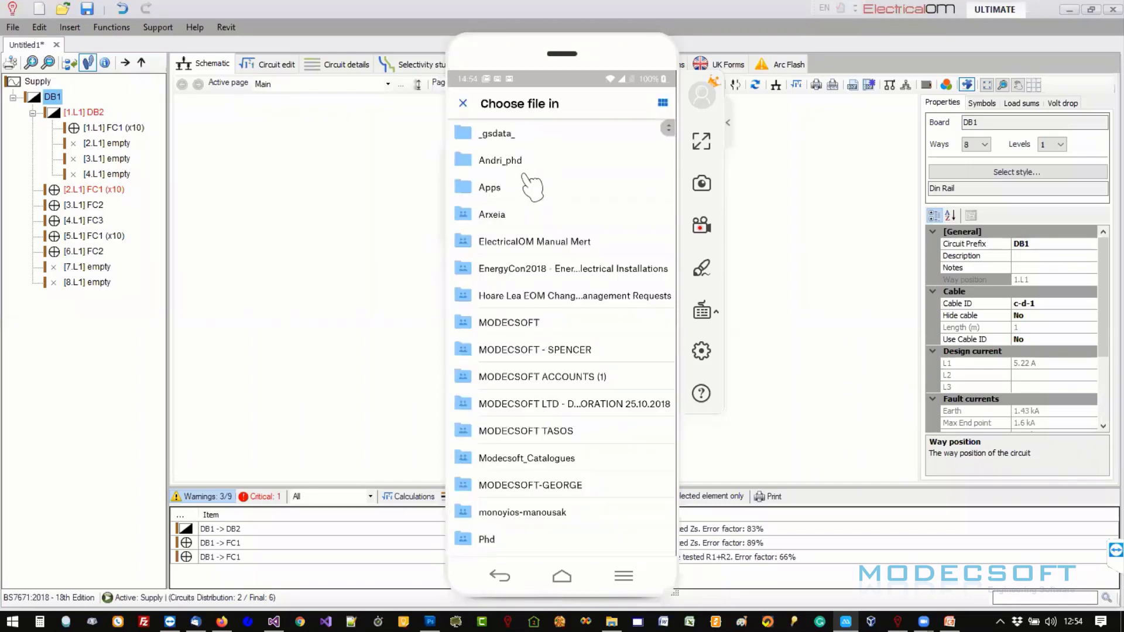
{"action": "left_click", "coordinate": [519, 468]}
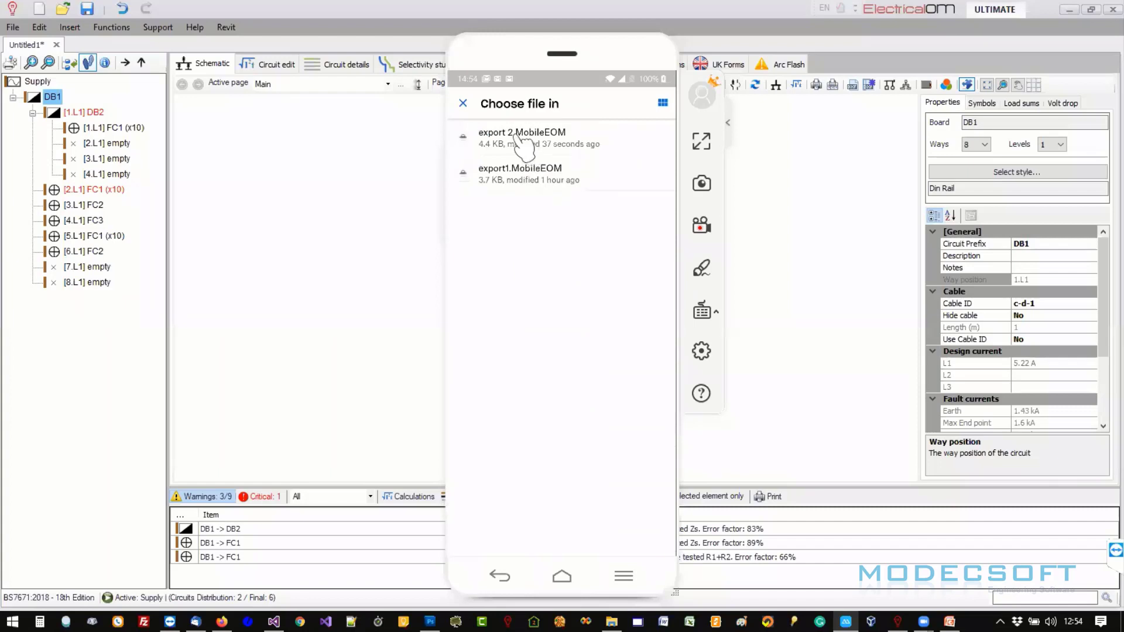
{"action": "left_click", "coordinate": [519, 137]}
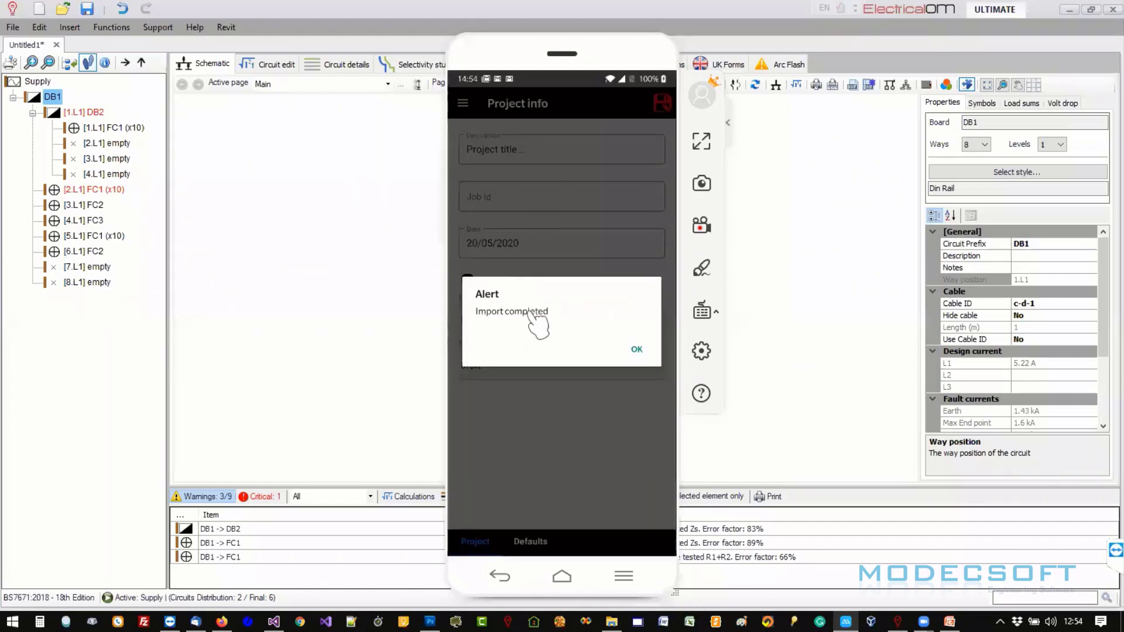
{"action": "left_click", "coordinate": [637, 350]}
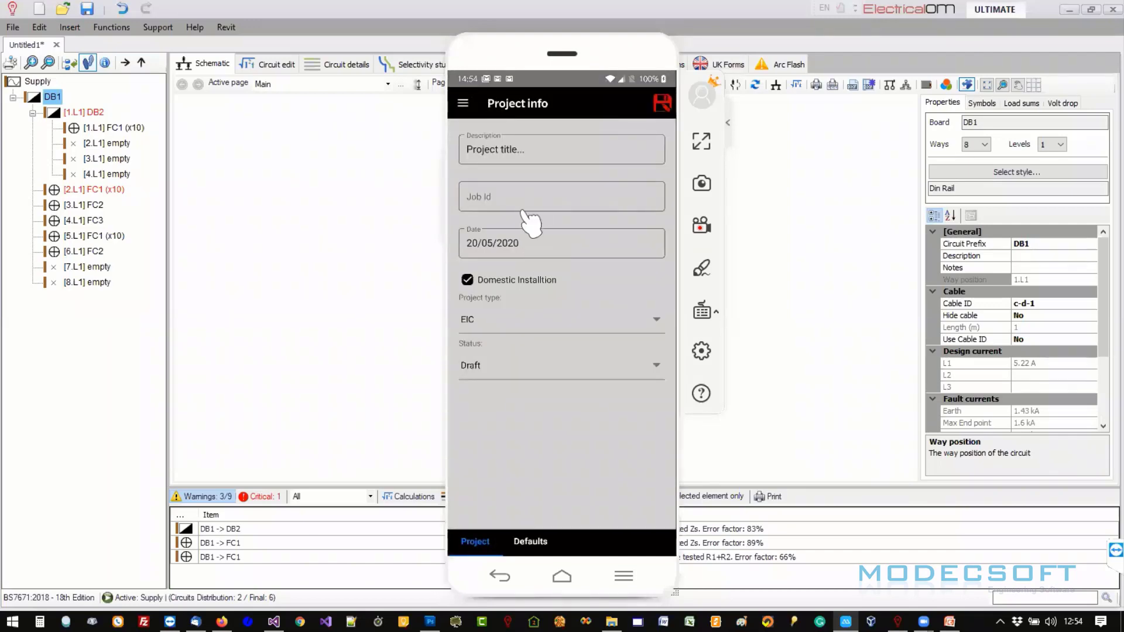
- Return to the Home screen, then go to the Project Info page
{"action": "left_click", "coordinate": [466, 104]}
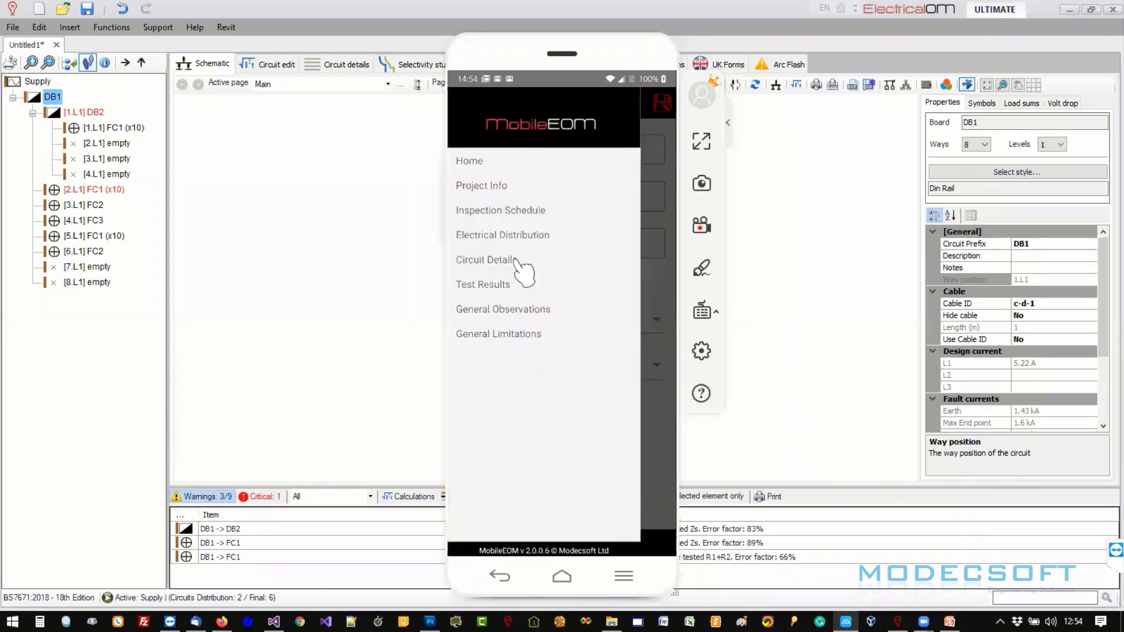
{"action": "left_click", "coordinate": [477, 161]}
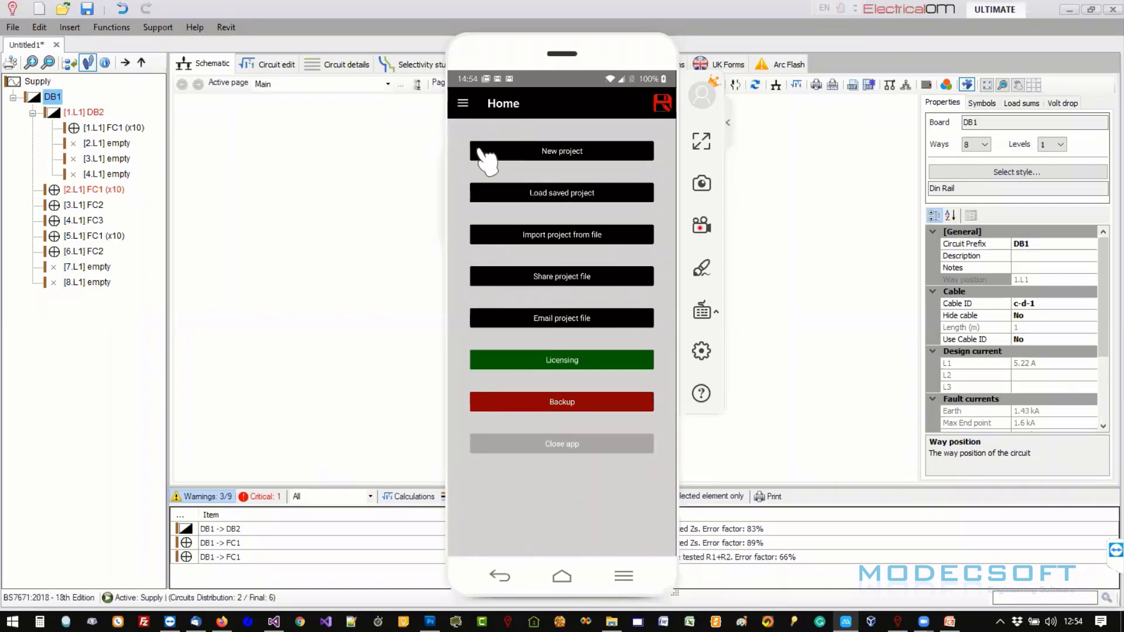
{"action": "left_click", "coordinate": [462, 105]}
{"action": "left_click", "coordinate": [492, 185]}
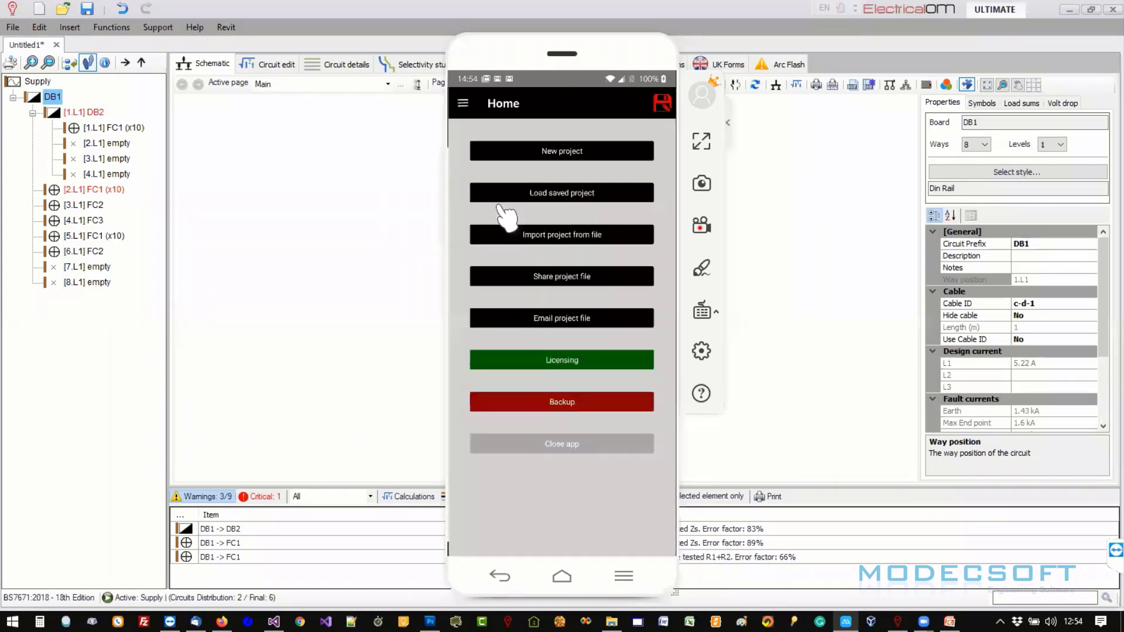
- Swipe through the Project Info sections and bring up the app's page list
{"action": "left_click_drag", "start_coordinate": [589, 431], "coordinate": [476, 442]}
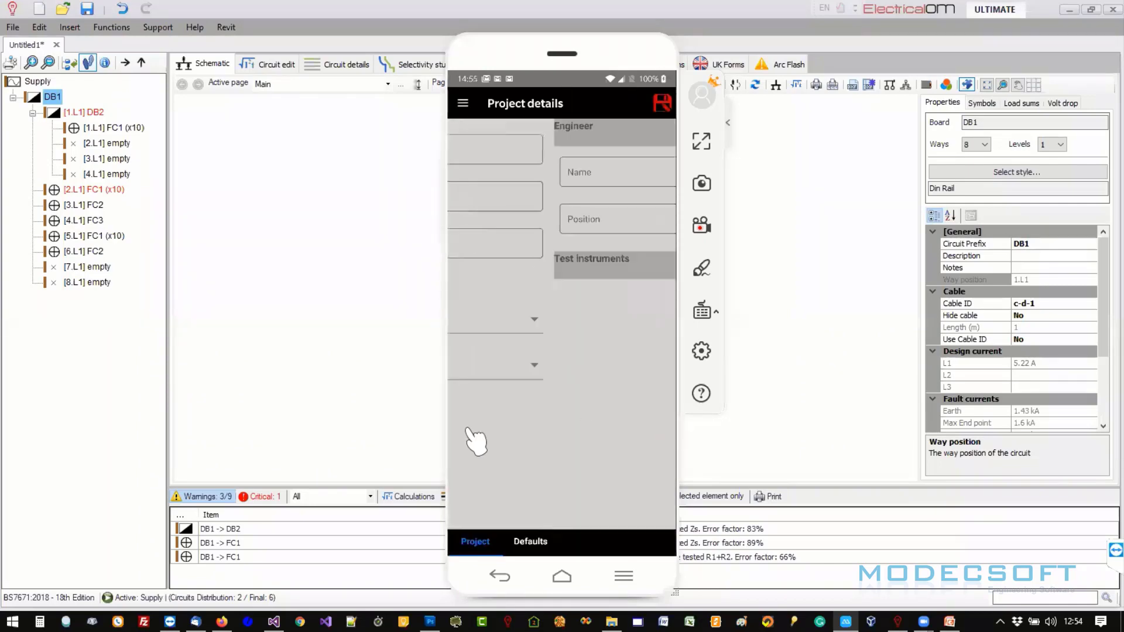
{"action": "left_click_drag", "start_coordinate": [534, 391], "coordinate": [634, 388]}
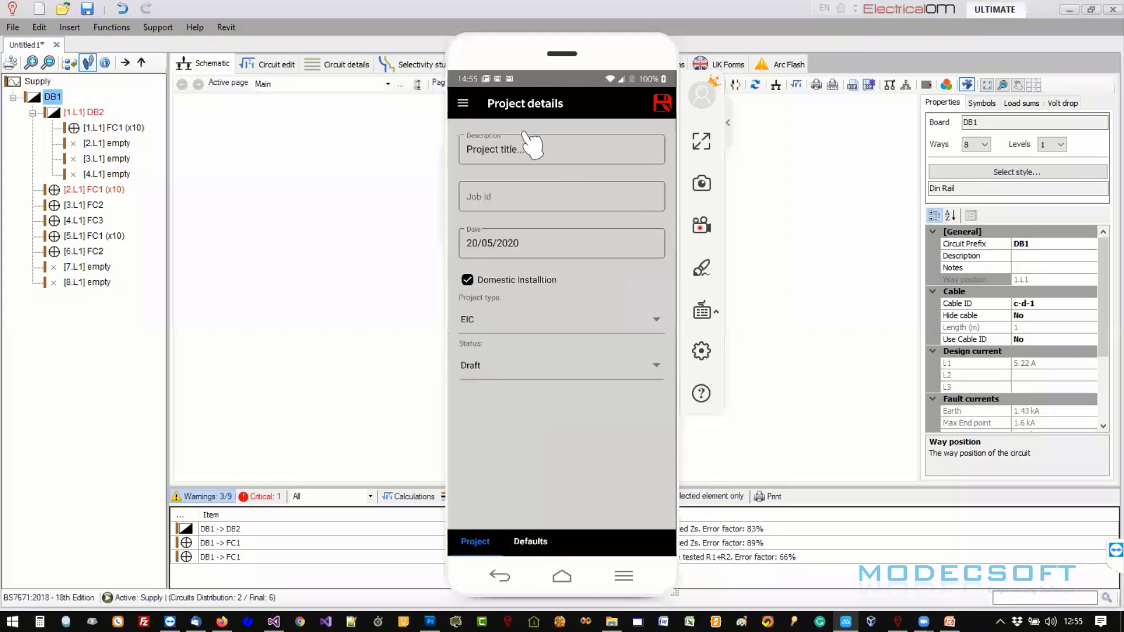
{"action": "left_click", "coordinate": [463, 105]}
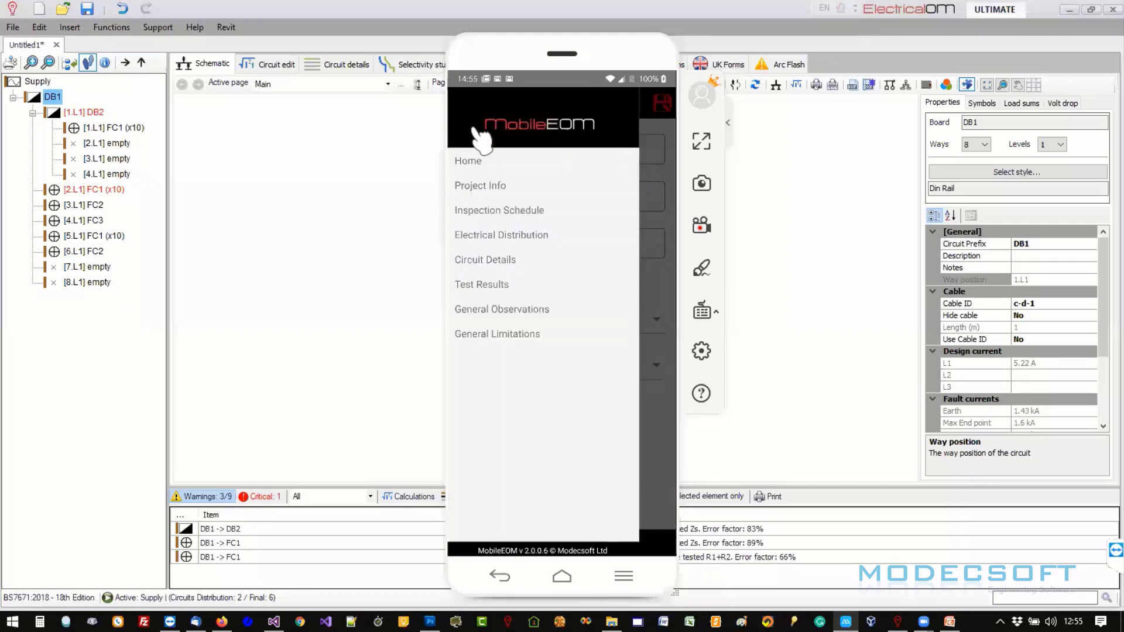
- In the Inspection Schedule, mark items 1.3 and 1.4 PASS and item 1.5 N/A
{"action": "left_click", "coordinate": [502, 209]}
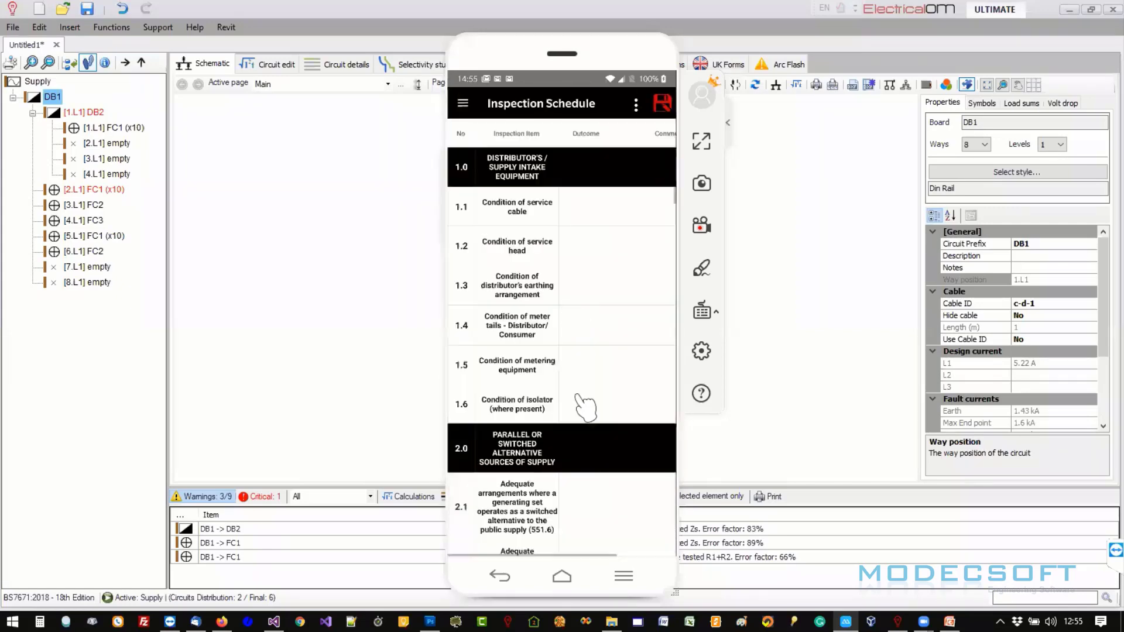
{"action": "left_click_drag", "start_coordinate": [585, 407], "coordinate": [591, 157]}
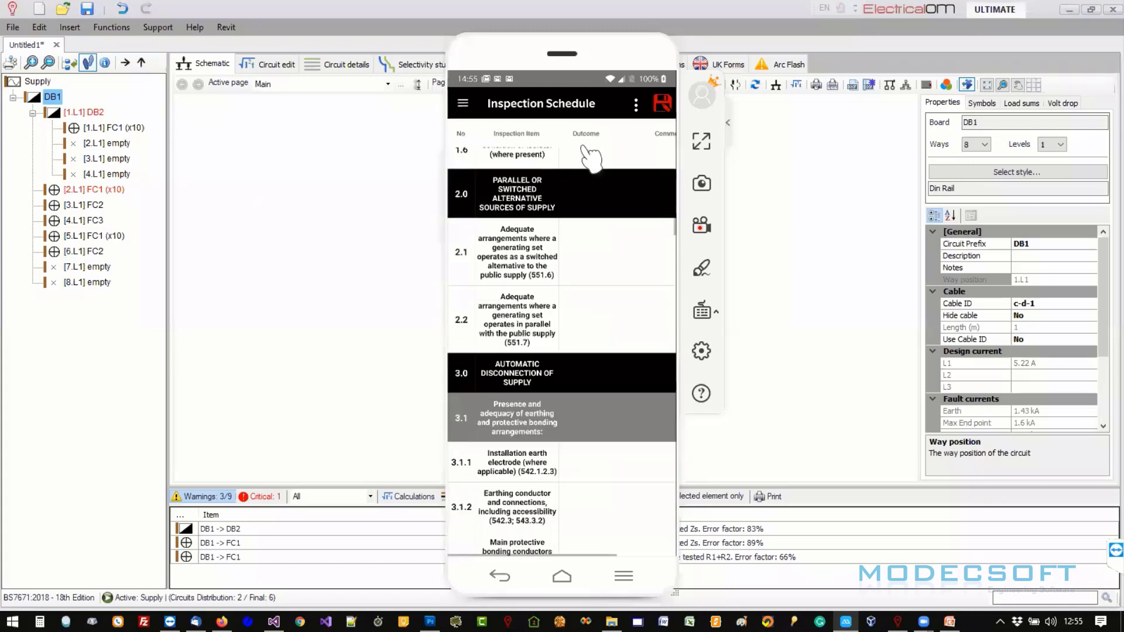
{"action": "left_click_drag", "start_coordinate": [556, 449], "coordinate": [523, 155]}
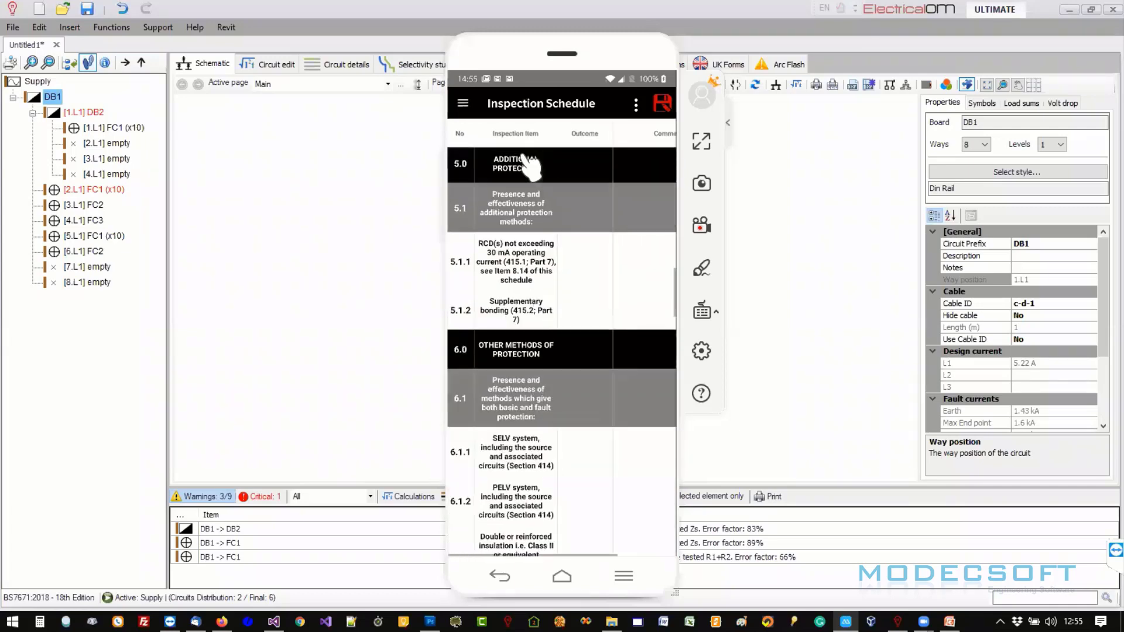
{"action": "left_click_drag", "start_coordinate": [537, 288], "coordinate": [535, 413]}
{"action": "left_click_drag", "start_coordinate": [535, 286], "coordinate": [550, 477]}
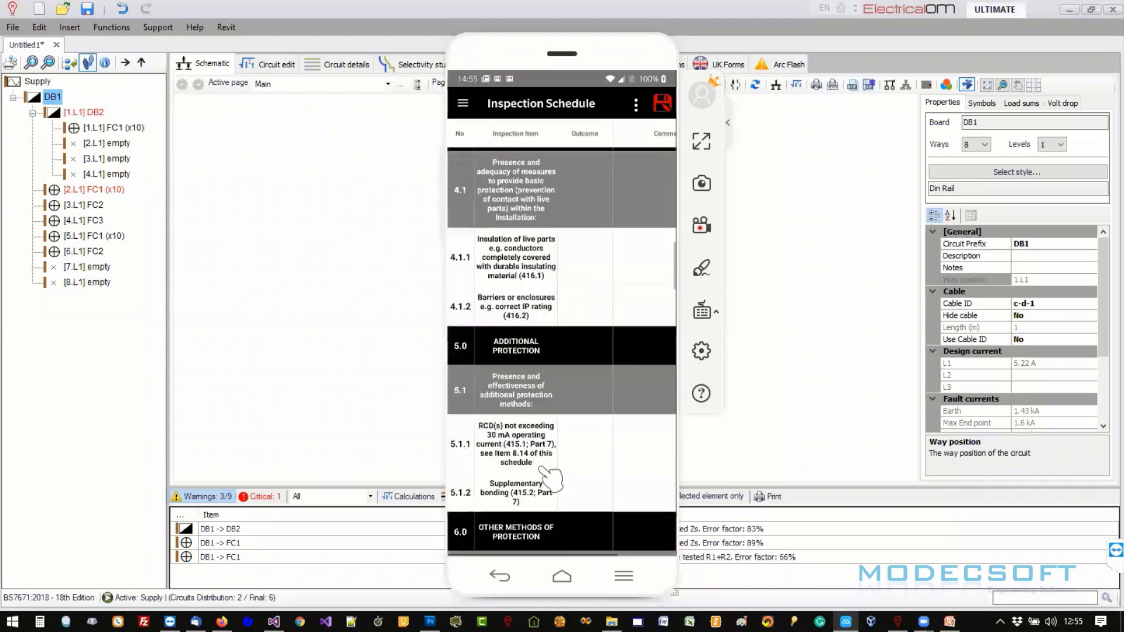
{"action": "left_click_drag", "start_coordinate": [544, 239], "coordinate": [547, 336]}
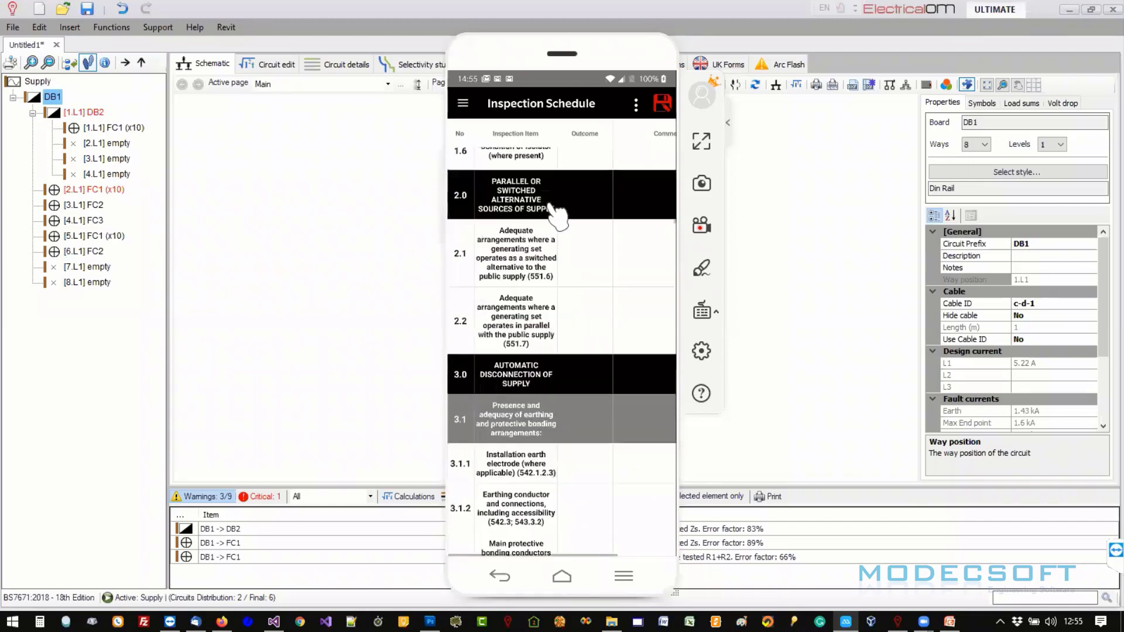
{"action": "left_click_drag", "start_coordinate": [634, 183], "coordinate": [613, 416]}
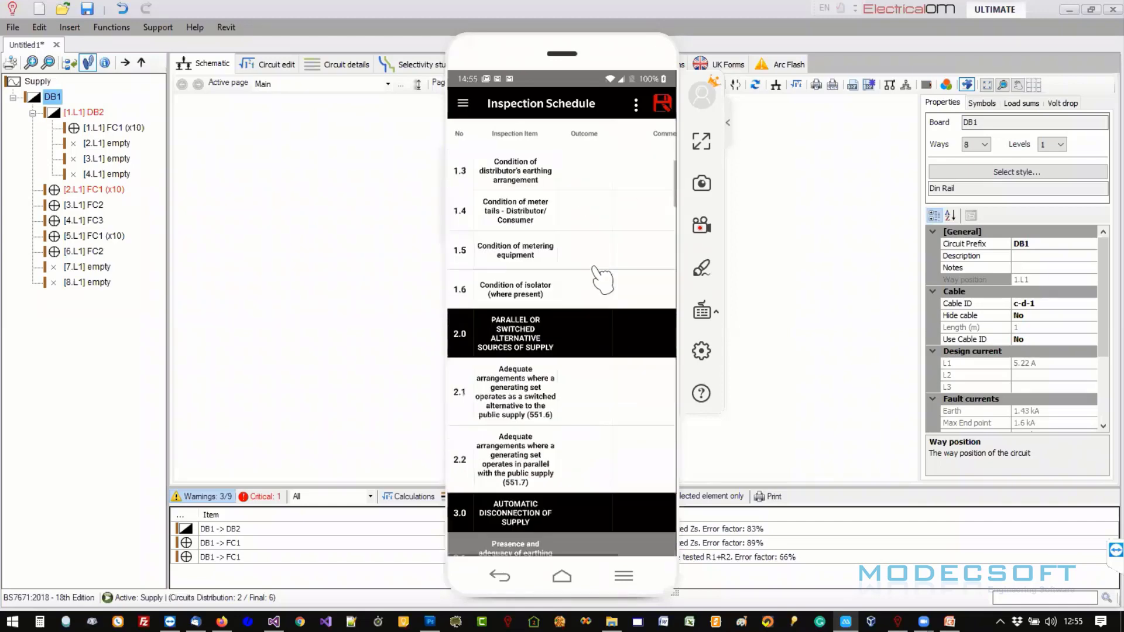
{"action": "left_click", "coordinate": [597, 157]}
{"action": "left_click", "coordinate": [603, 179]}
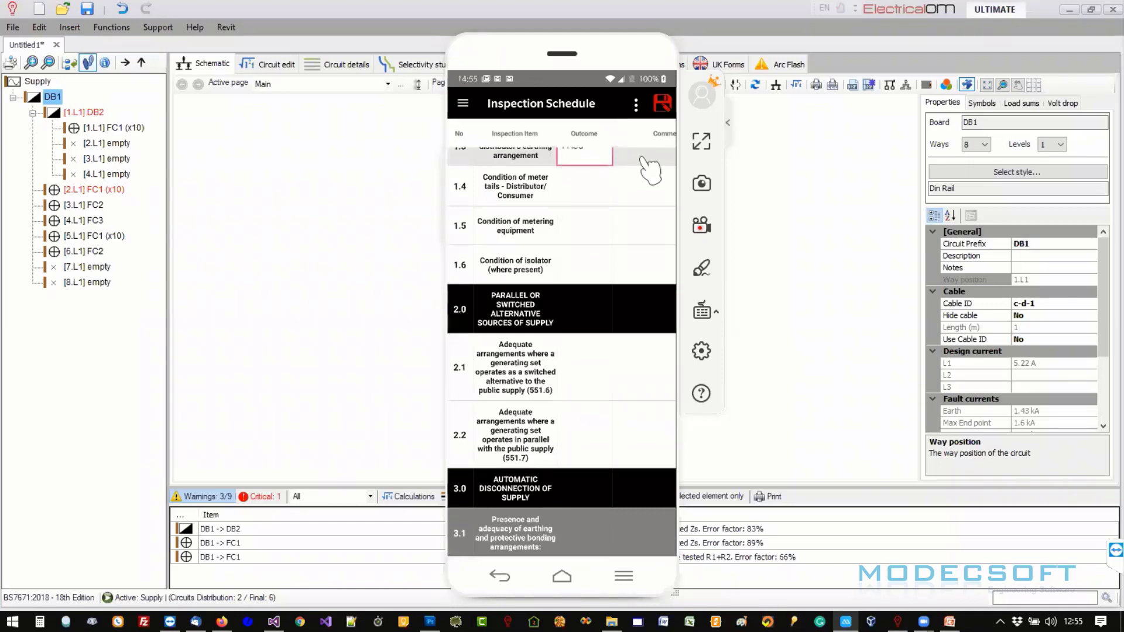
{"action": "left_click", "coordinate": [594, 194]}
{"action": "left_click", "coordinate": [600, 217]}
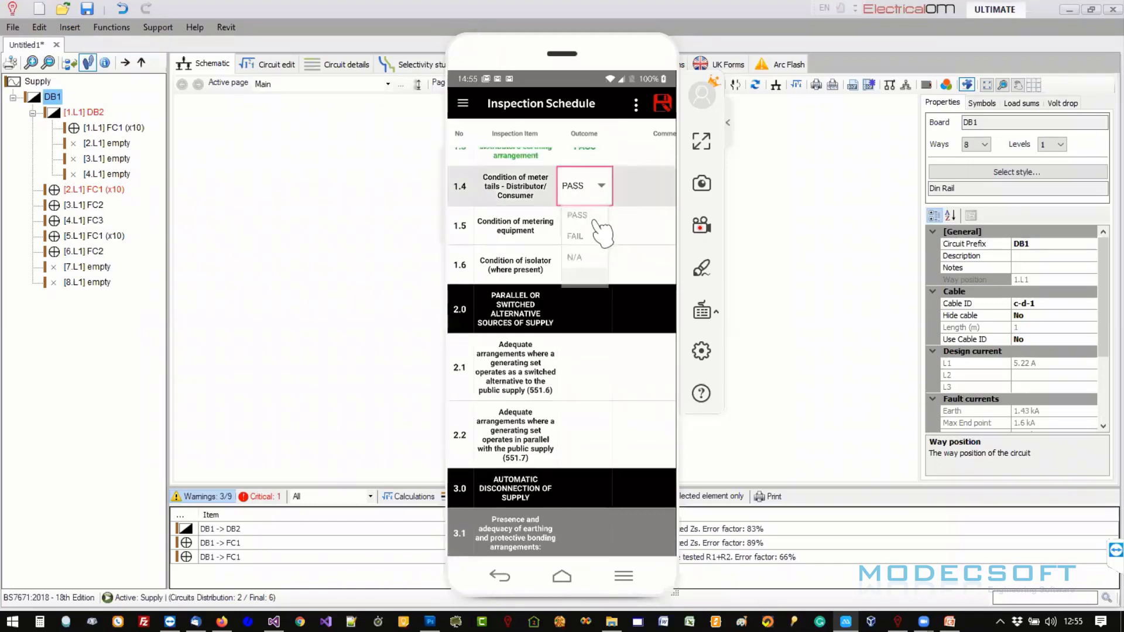
{"action": "left_click", "coordinate": [597, 231]}
{"action": "left_click", "coordinate": [573, 296]}
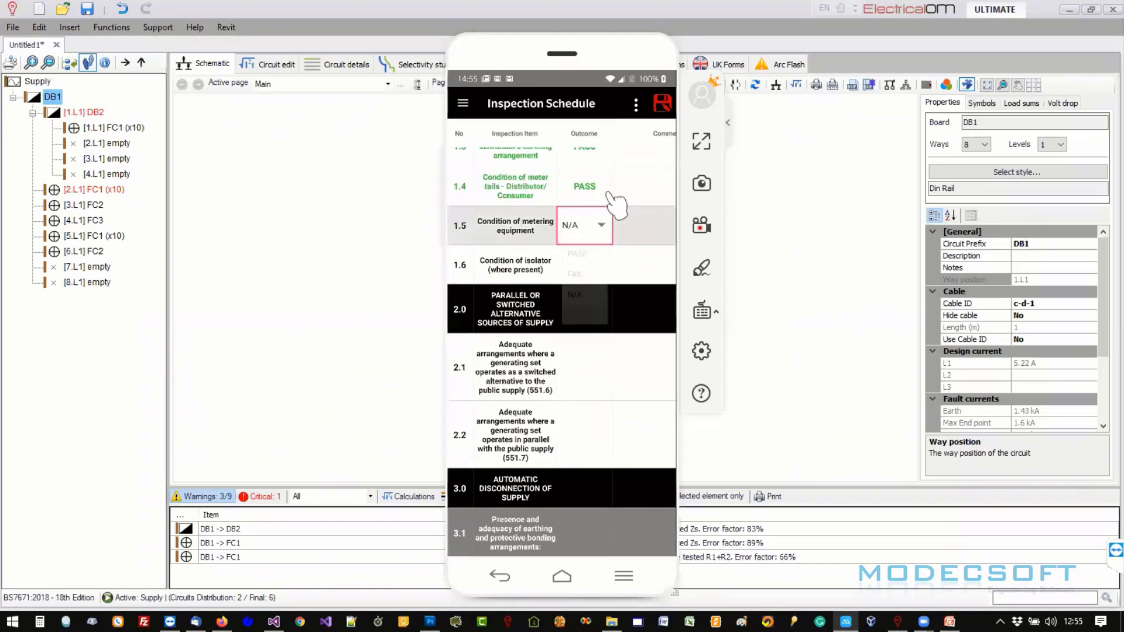
- Fill every remaining empty outcome with N/A and save the schedule
{"action": "left_click", "coordinate": [636, 104]}
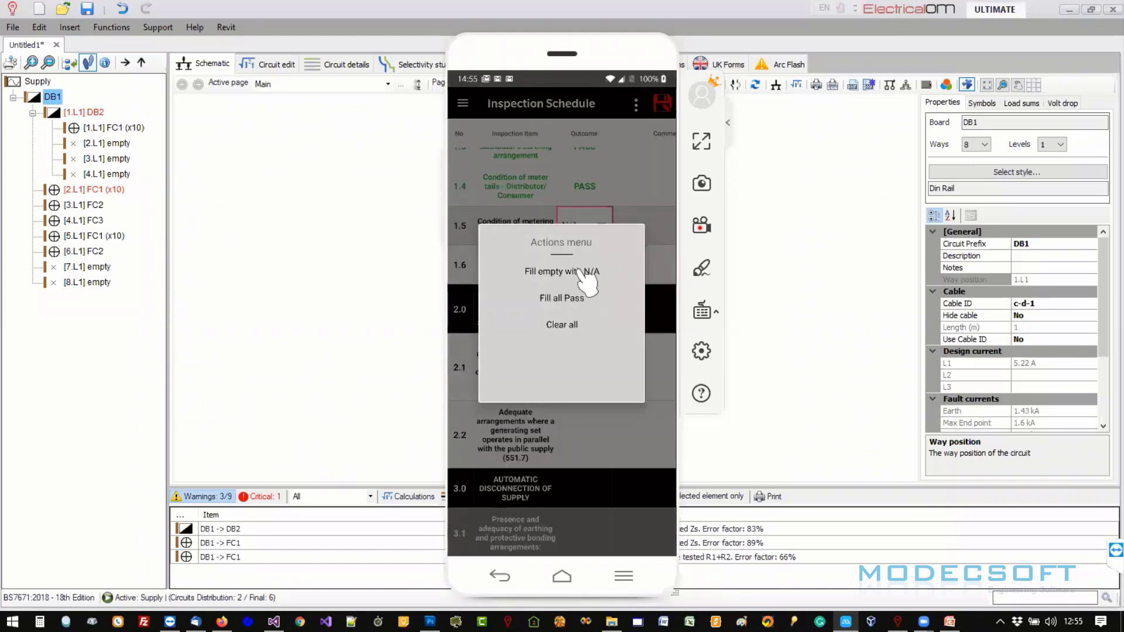
{"action": "left_click", "coordinate": [636, 104]}
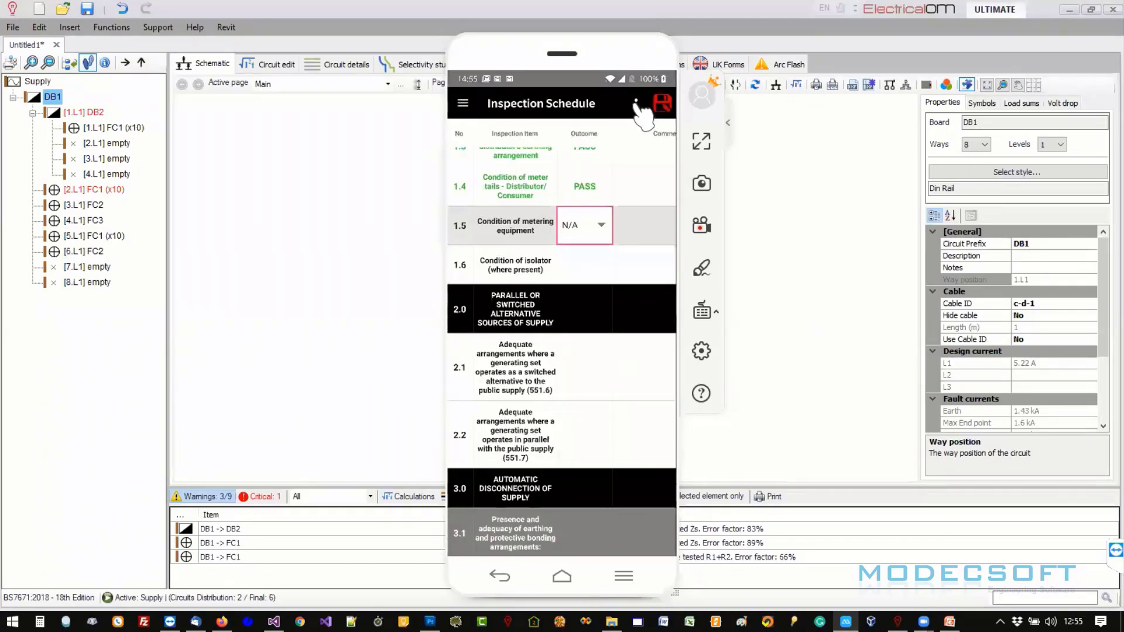
{"action": "left_click", "coordinate": [637, 104]}
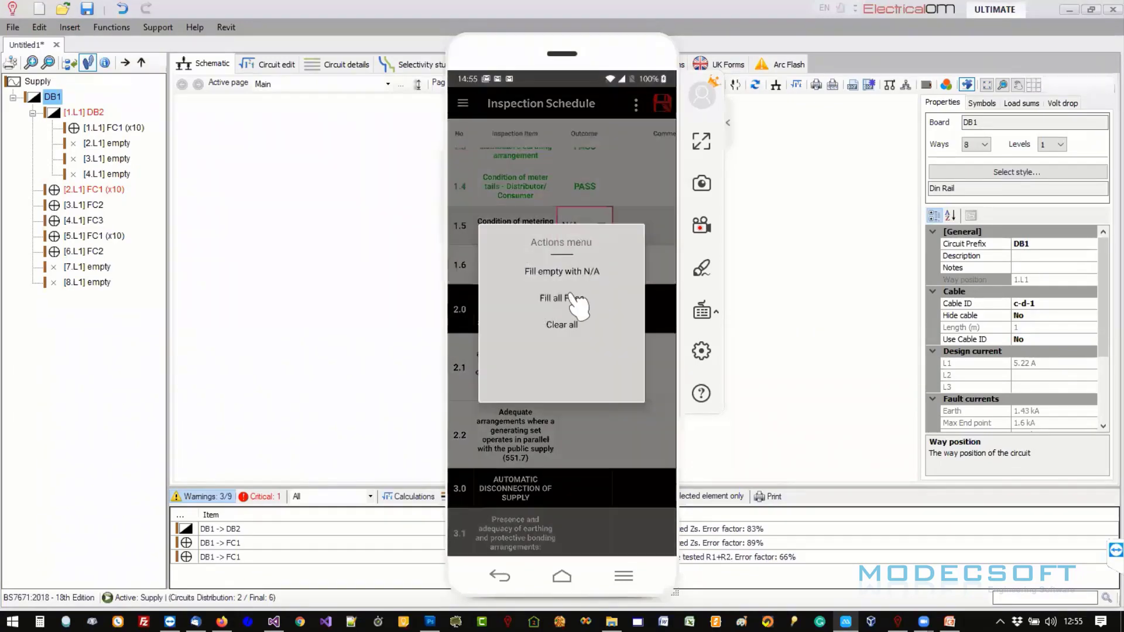
{"action": "left_click", "coordinate": [576, 275]}
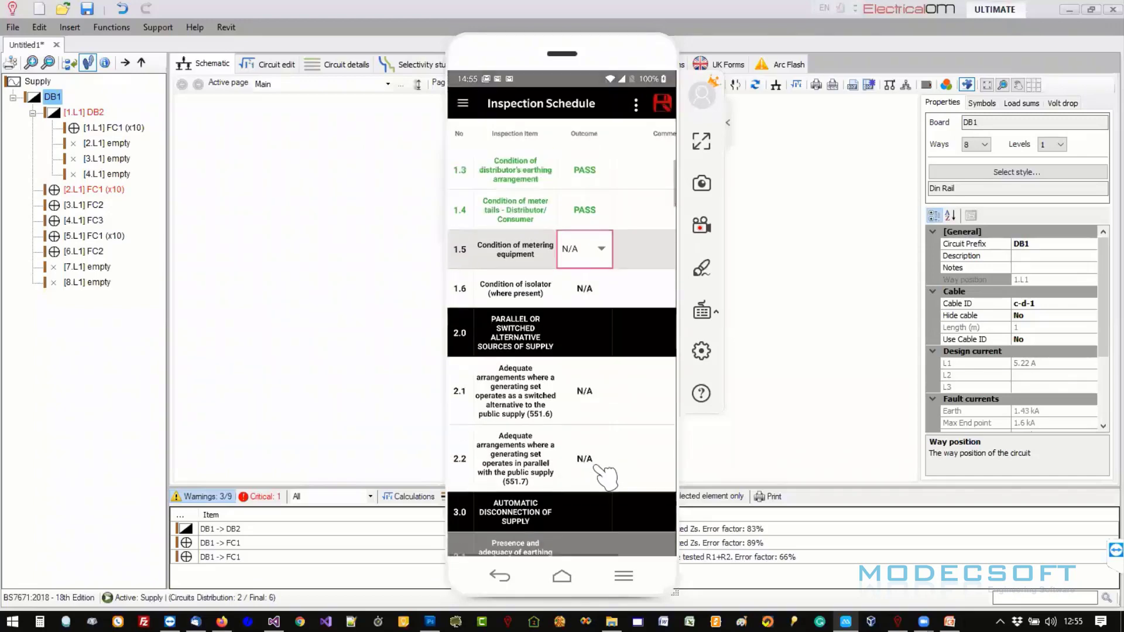
{"action": "scroll", "coordinate": [609, 298], "scroll_direction": "down", "scroll_amount": 2}
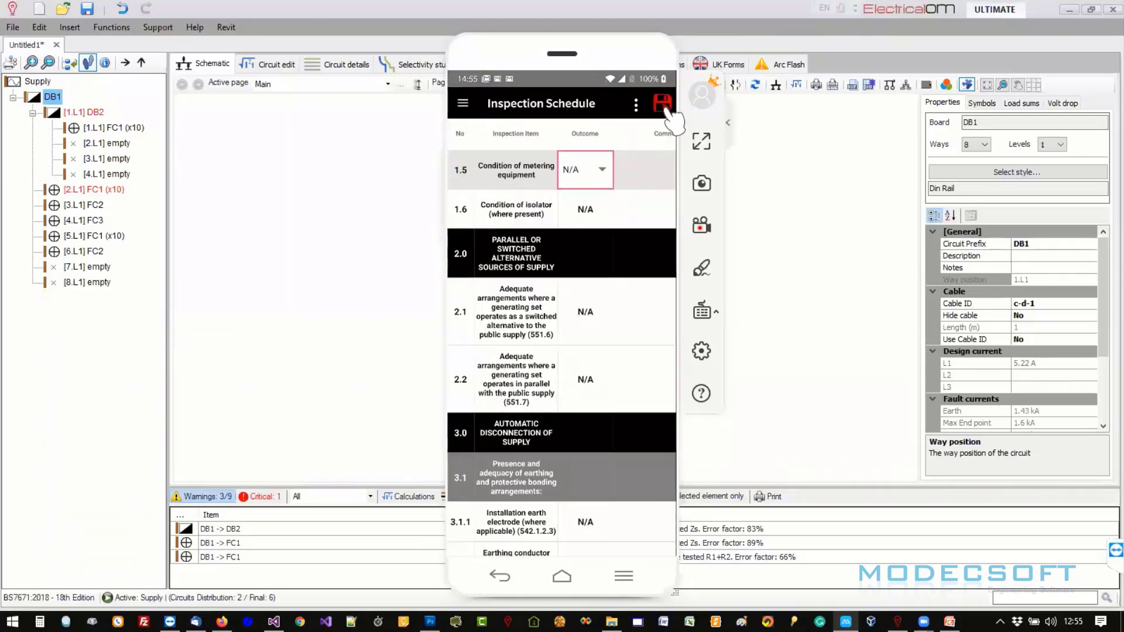
{"action": "left_click", "coordinate": [663, 105]}
- On Project details, enter a job ID and the description 'demo 123'
{"action": "left_click", "coordinate": [482, 185]}
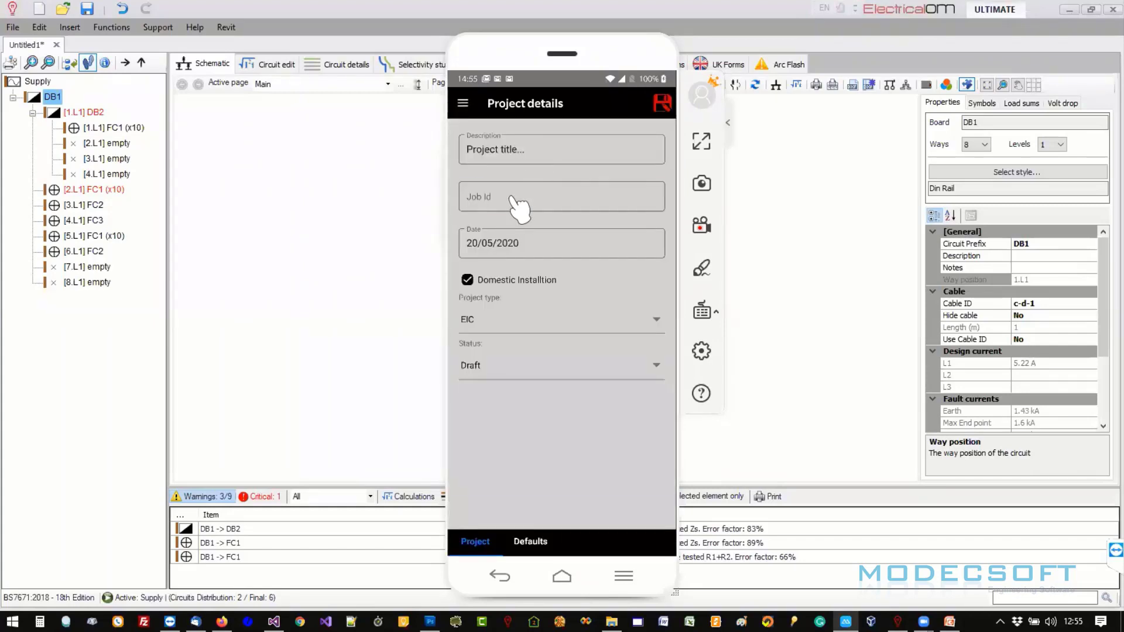
{"action": "left_click", "coordinate": [519, 202]}
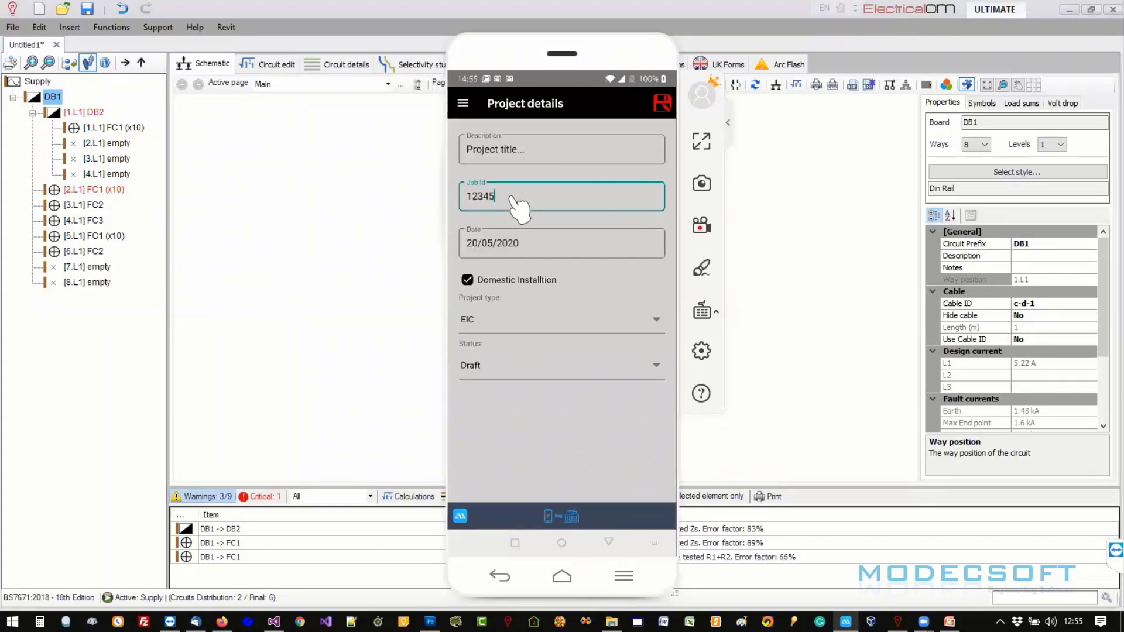
{"action": "left_click", "coordinate": [532, 156]}
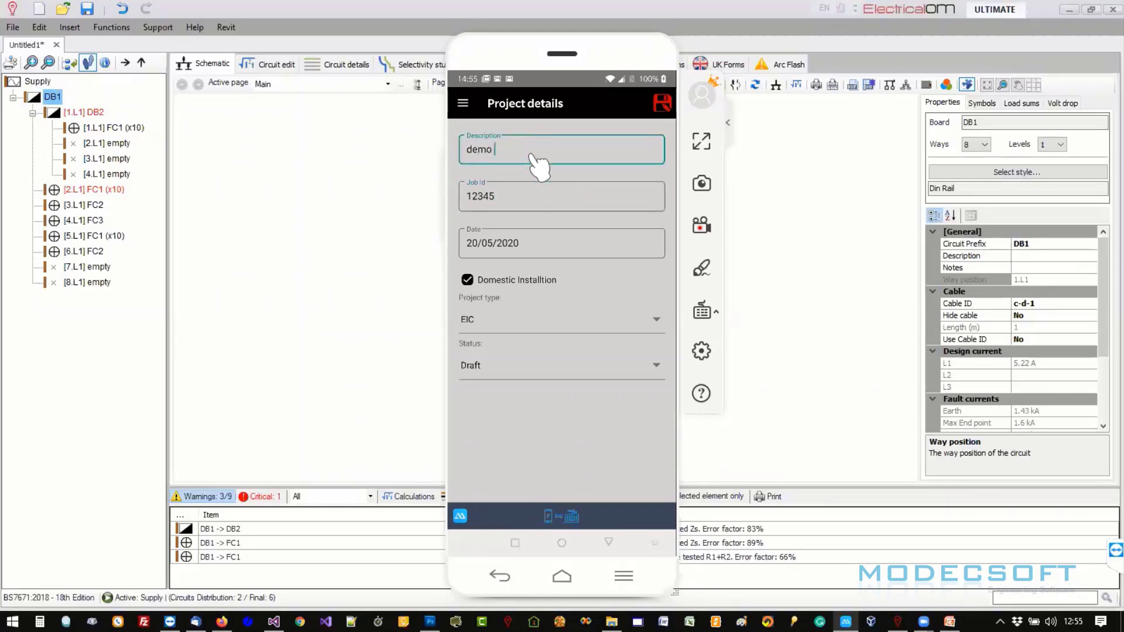
{"action": "left_click", "coordinate": [463, 103]}
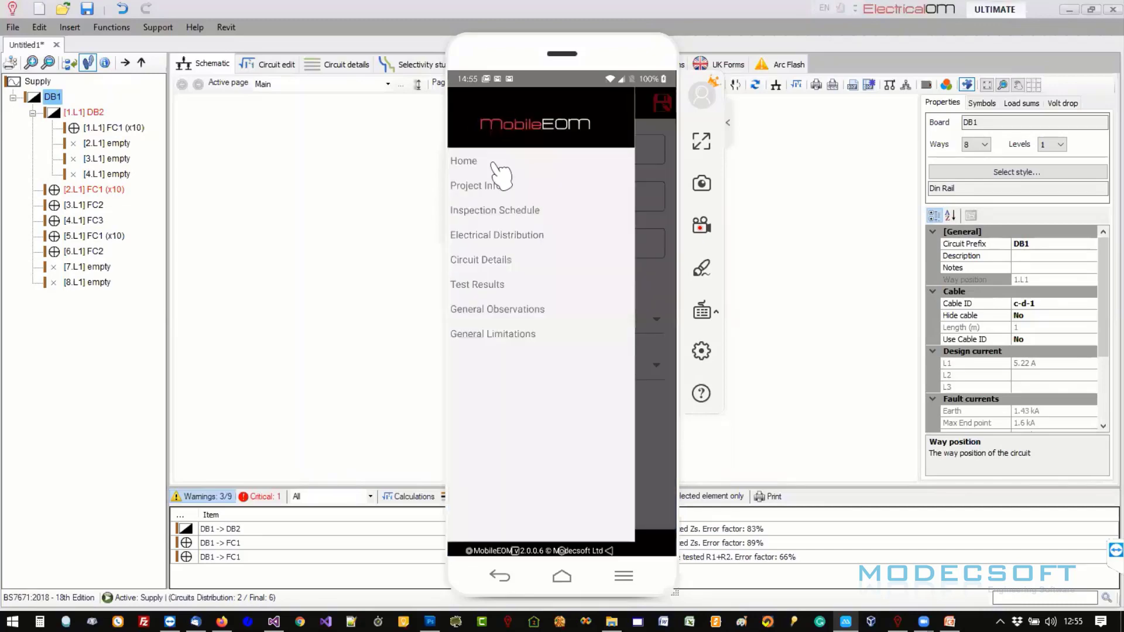
- Review DB1's general and cable details under DB2, then show its conductor settings in ElectricalOM
{"action": "left_click", "coordinate": [495, 238]}
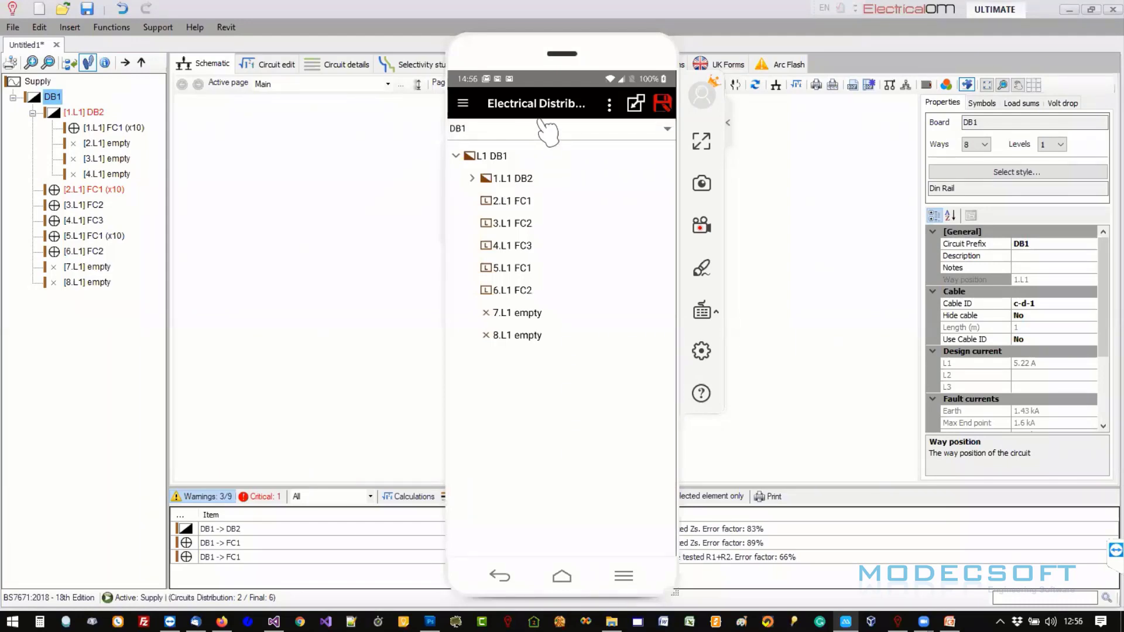
{"action": "left_click", "coordinate": [472, 179]}
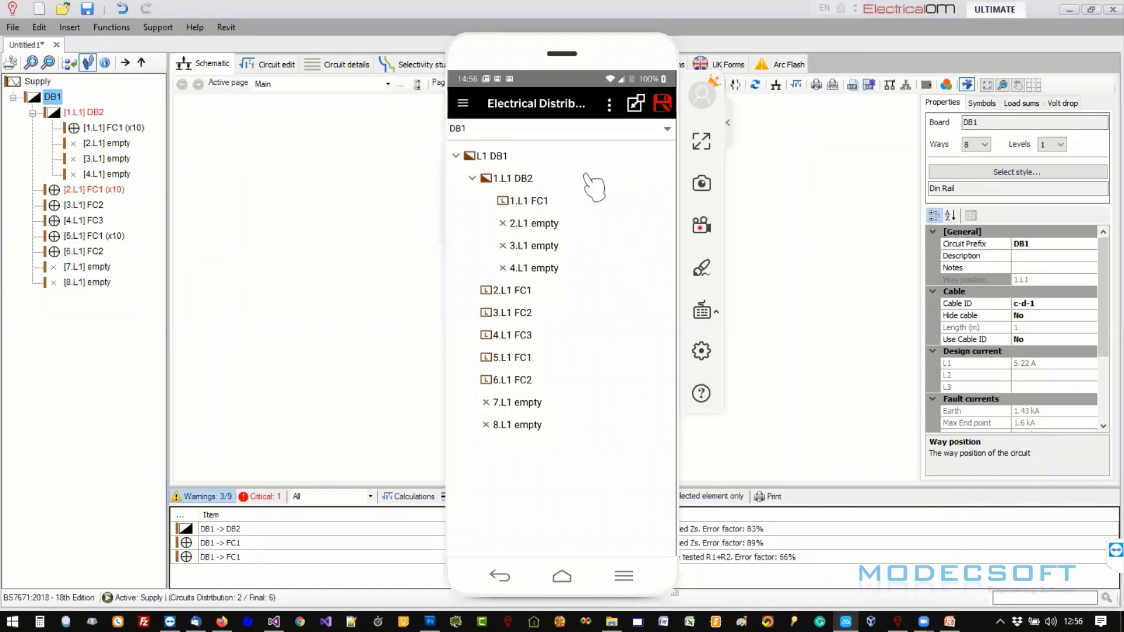
{"action": "left_click", "coordinate": [505, 157]}
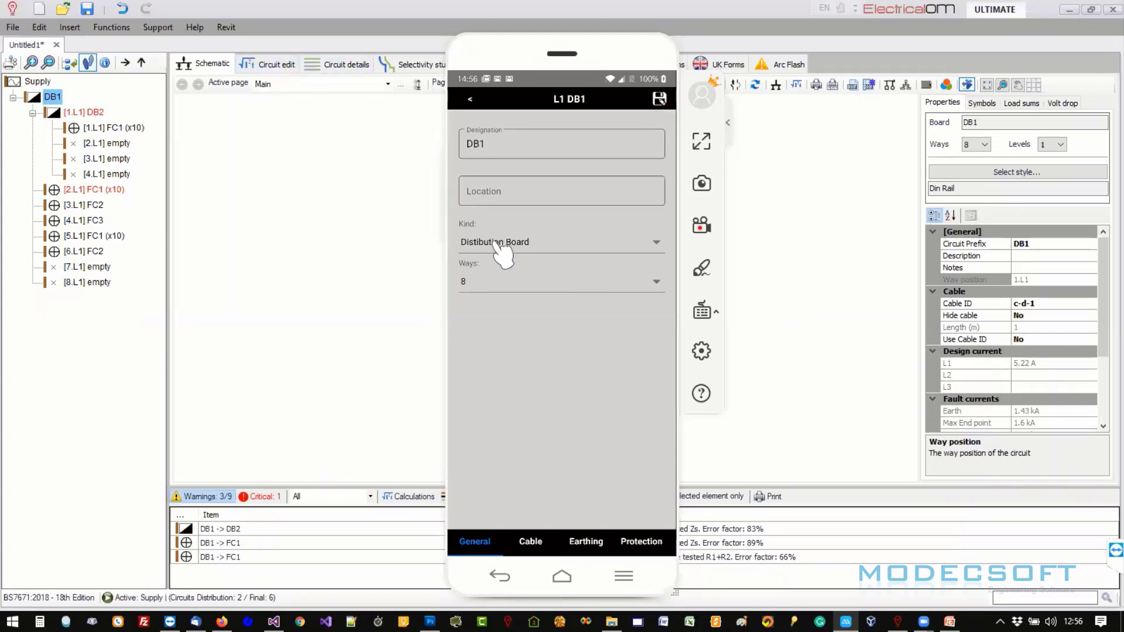
{"action": "left_click_drag", "start_coordinate": [598, 404], "coordinate": [486, 380]}
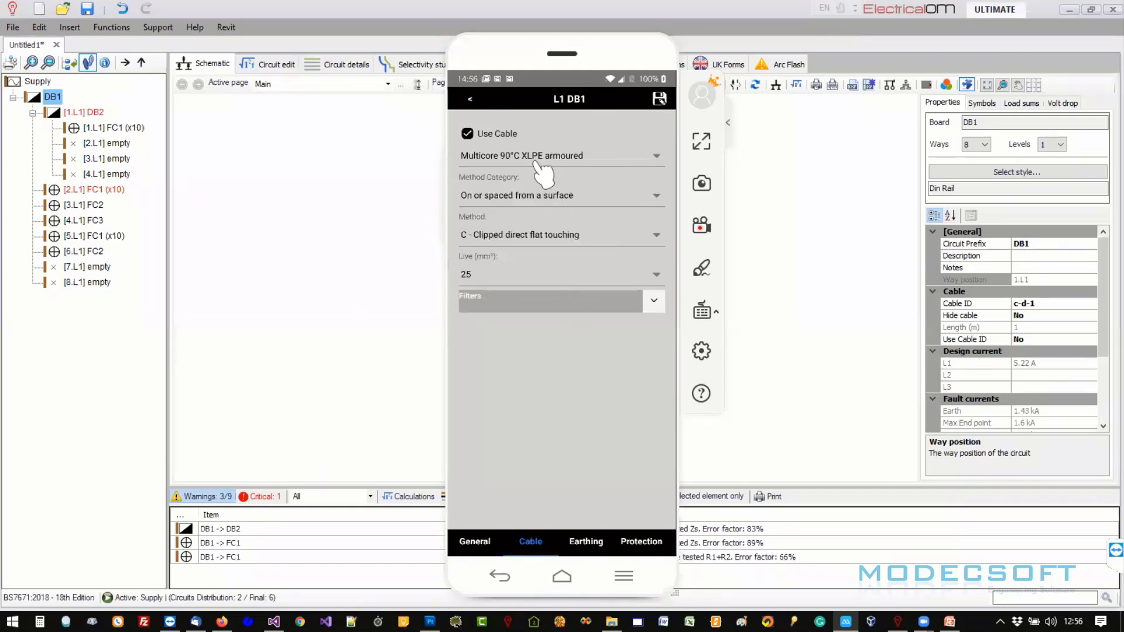
{"action": "left_click", "coordinate": [276, 66]}
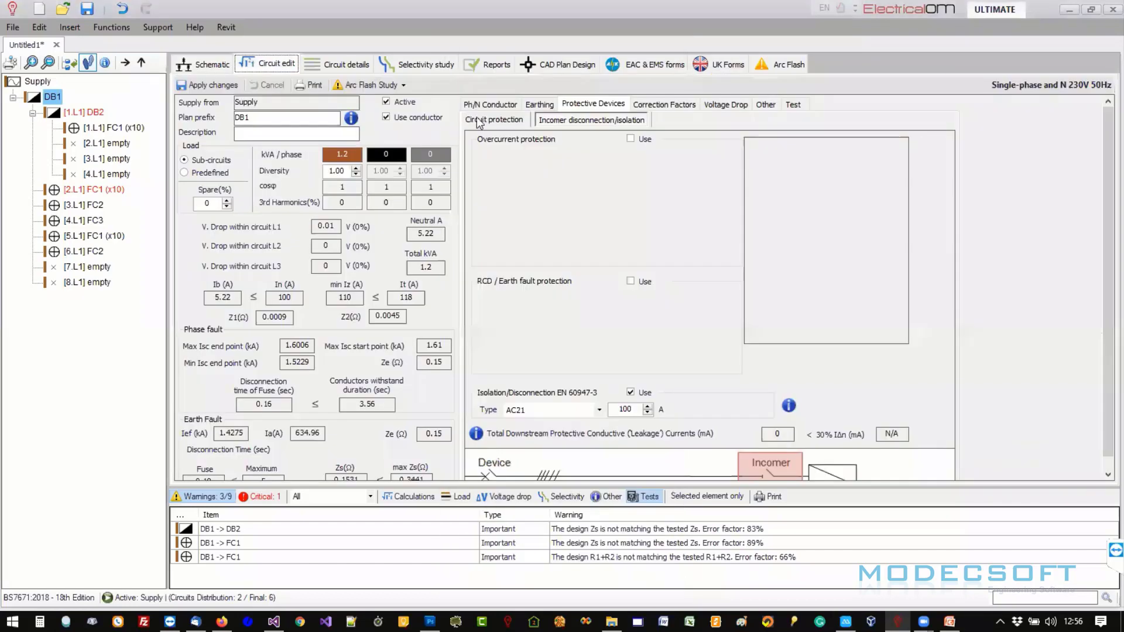
{"action": "left_click", "coordinate": [481, 105]}
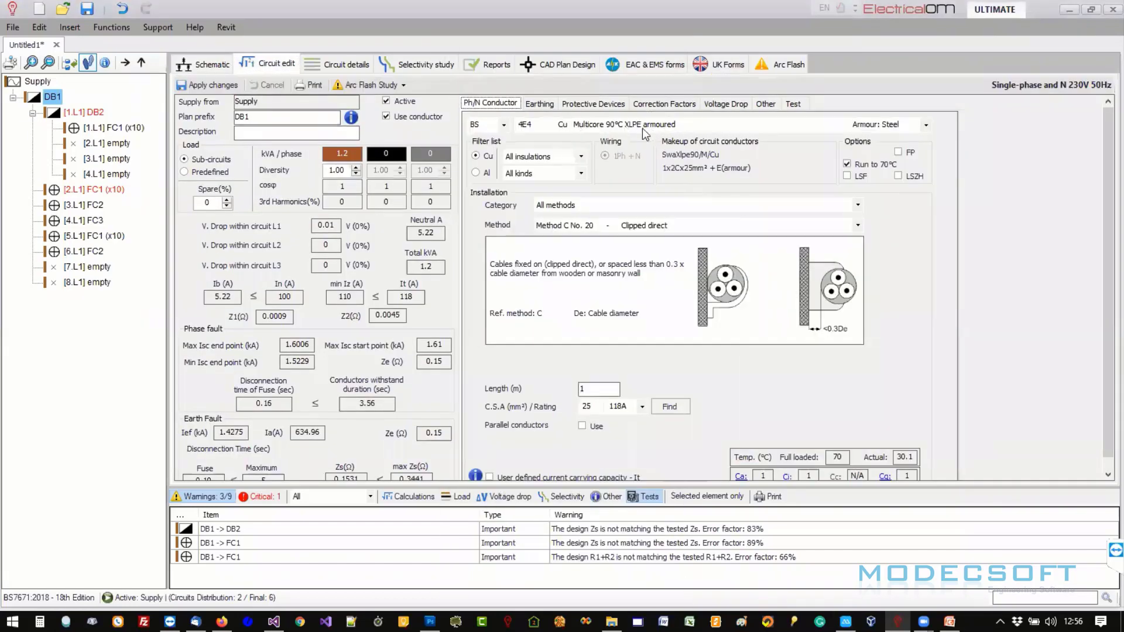
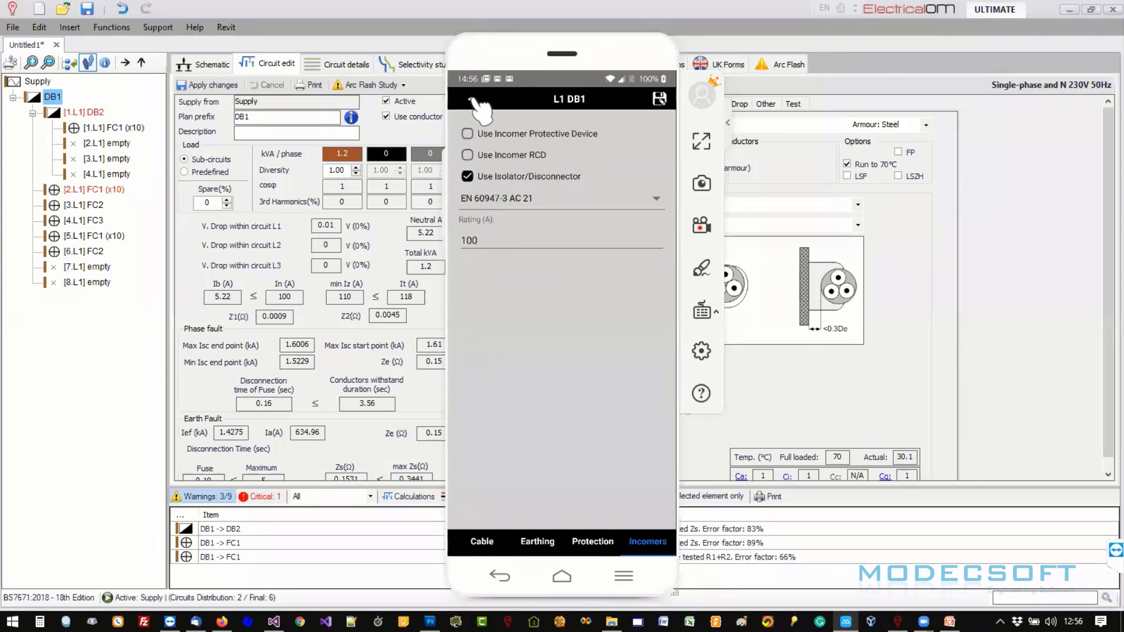
- Back out of DB1's incomer settings and open DB1's Circuit details table
{"action": "left_click", "coordinate": [474, 103]}
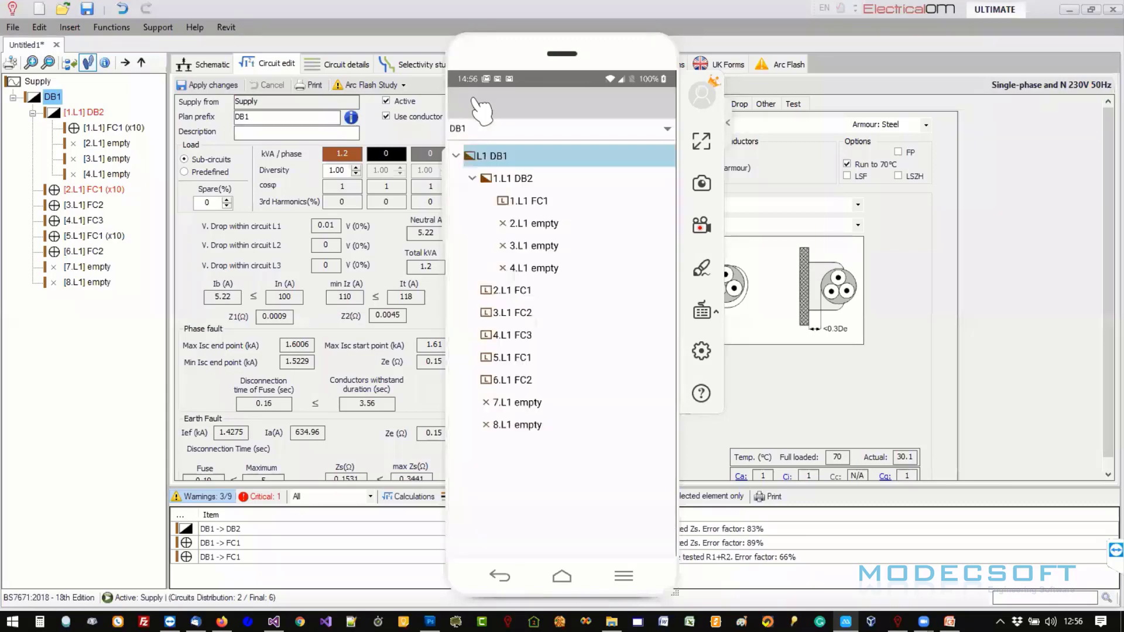
{"action": "left_click", "coordinate": [469, 103]}
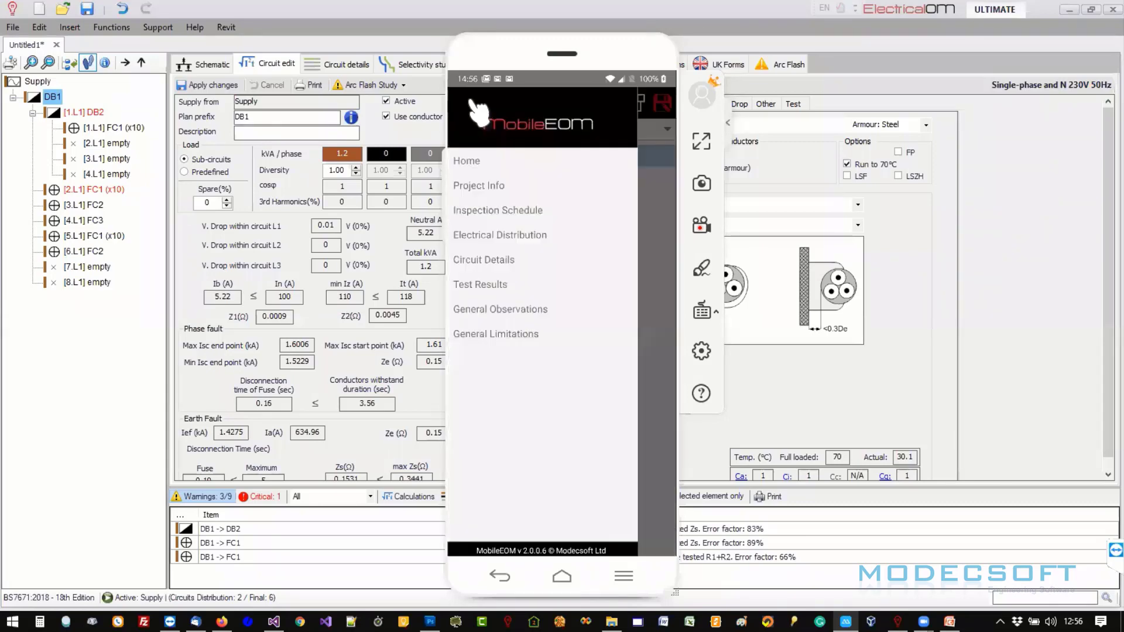
{"action": "left_click", "coordinate": [494, 263]}
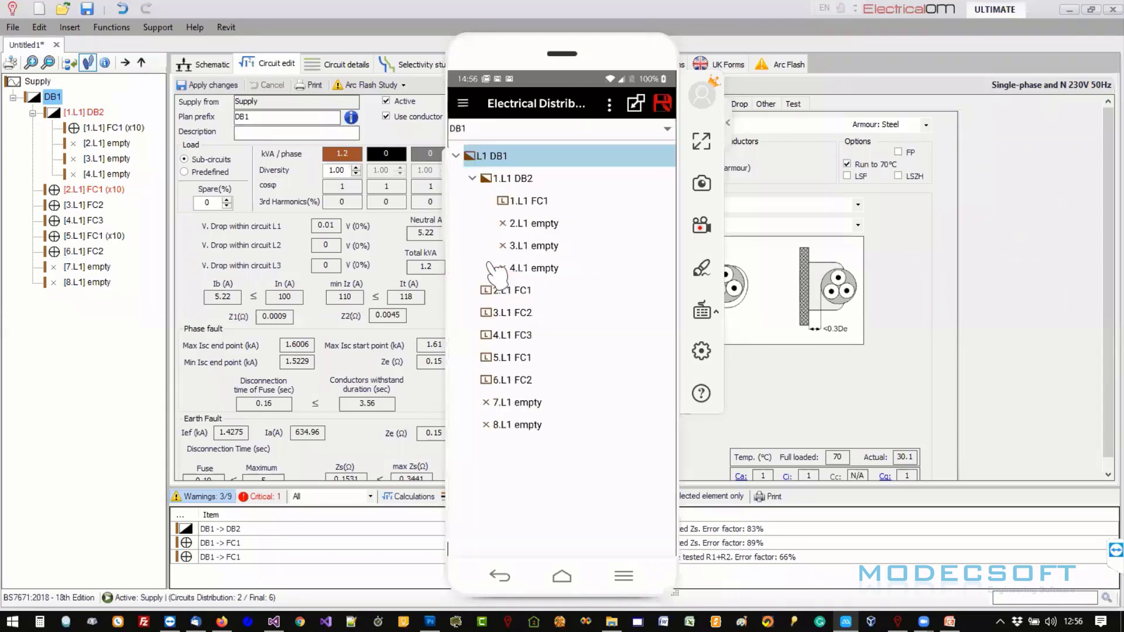
{"action": "left_click_drag", "start_coordinate": [632, 336], "coordinate": [753, 344]}
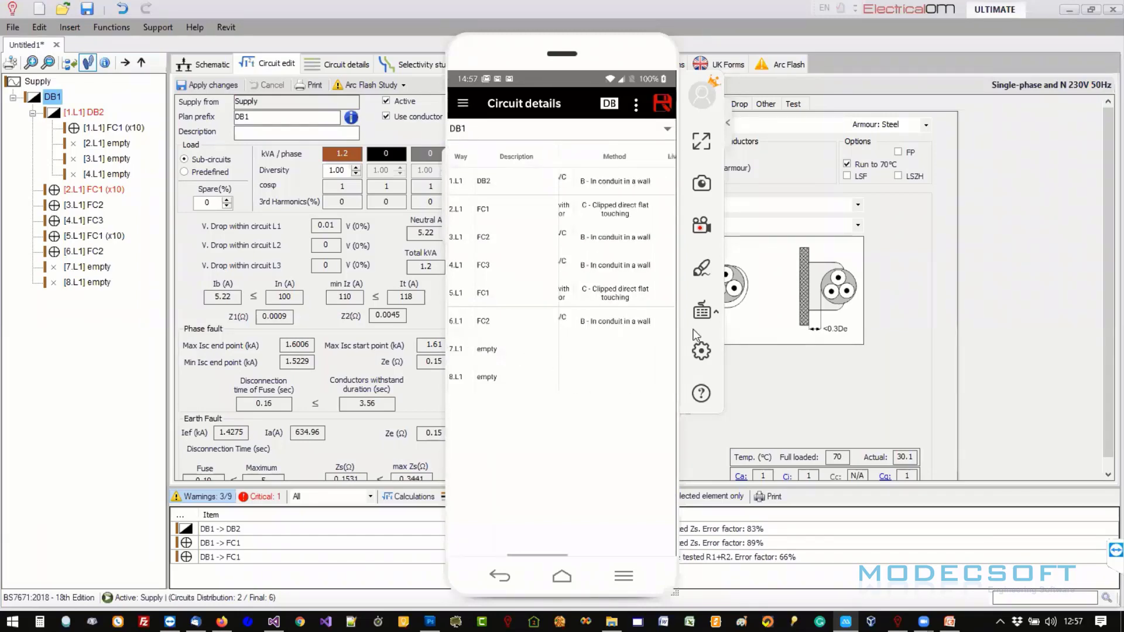
- Switch the Circuit details board to DB2, showing lighting circuit 1.L1 FC1 with 10 points
{"action": "left_click", "coordinate": [464, 103]}
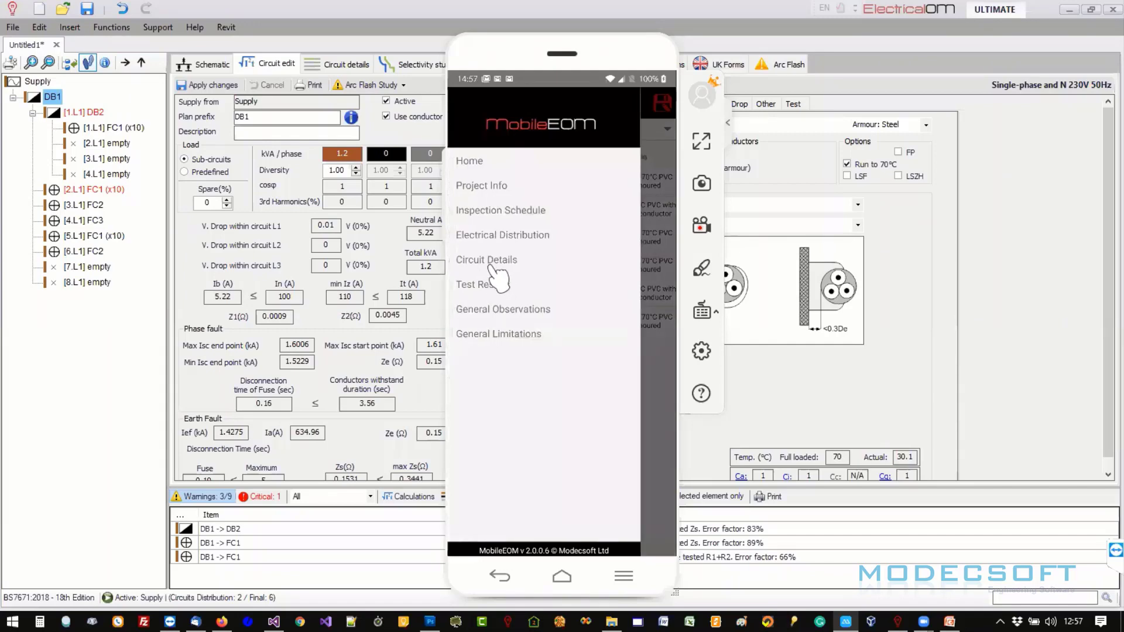
{"action": "left_click", "coordinate": [490, 261]}
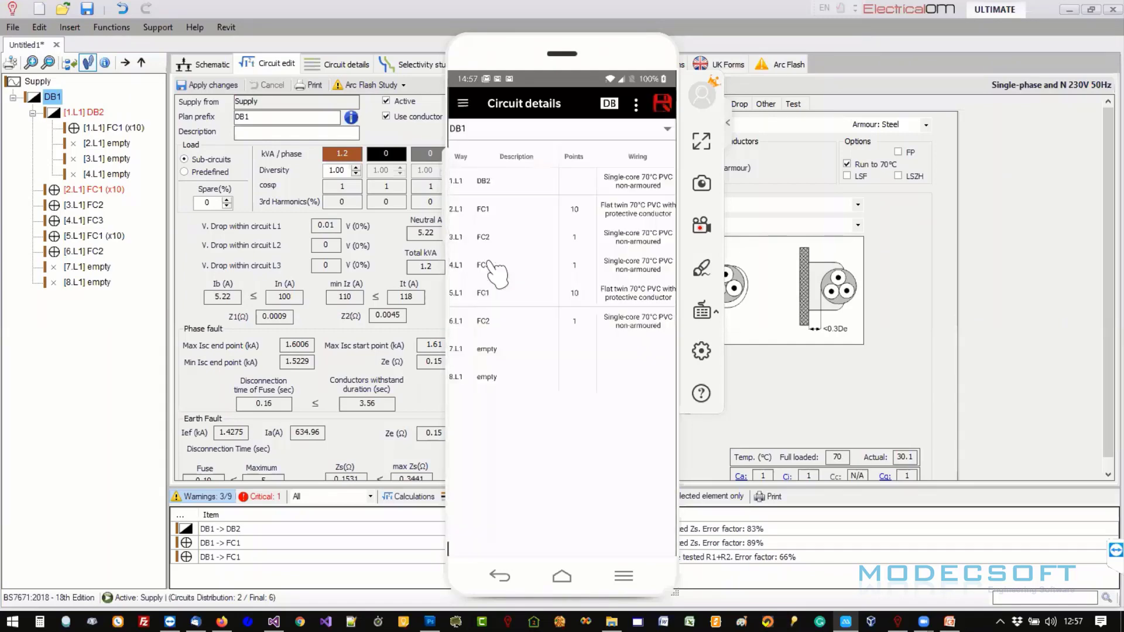
{"action": "left_click_drag", "start_coordinate": [497, 272], "coordinate": [582, 301]}
{"action": "left_click", "coordinate": [501, 128]}
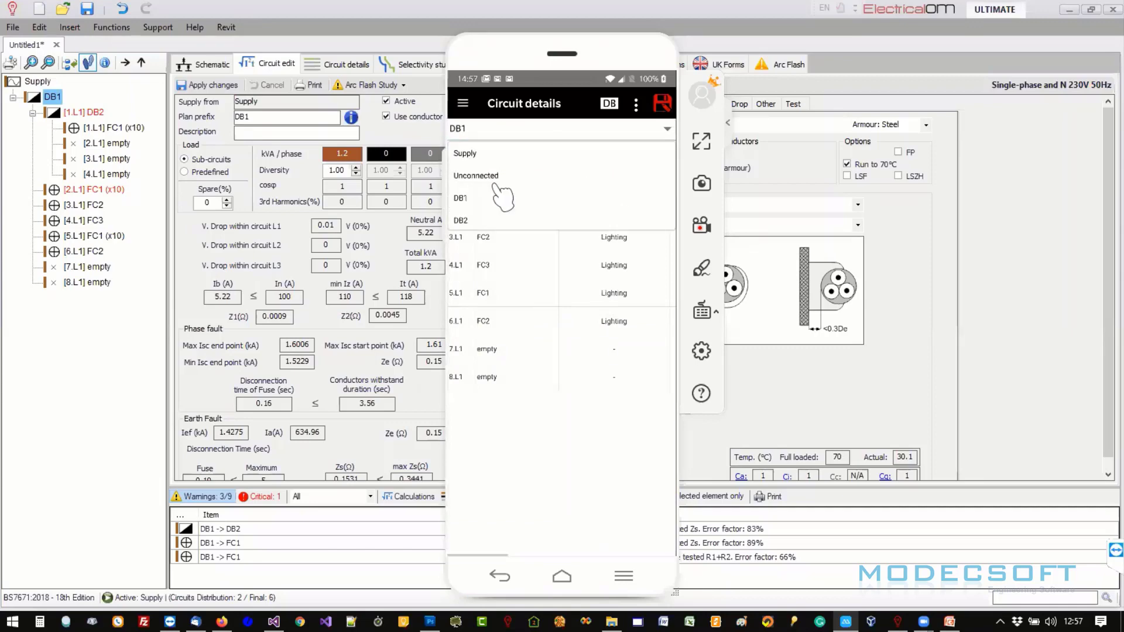
{"action": "left_click", "coordinate": [485, 220]}
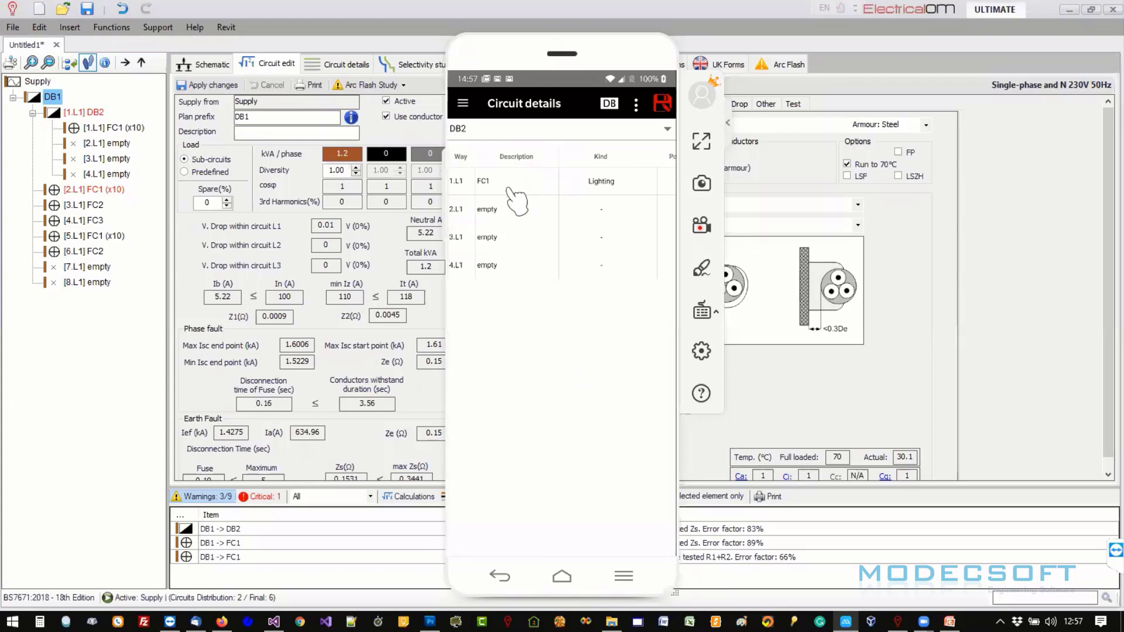
{"action": "left_click", "coordinate": [514, 130]}
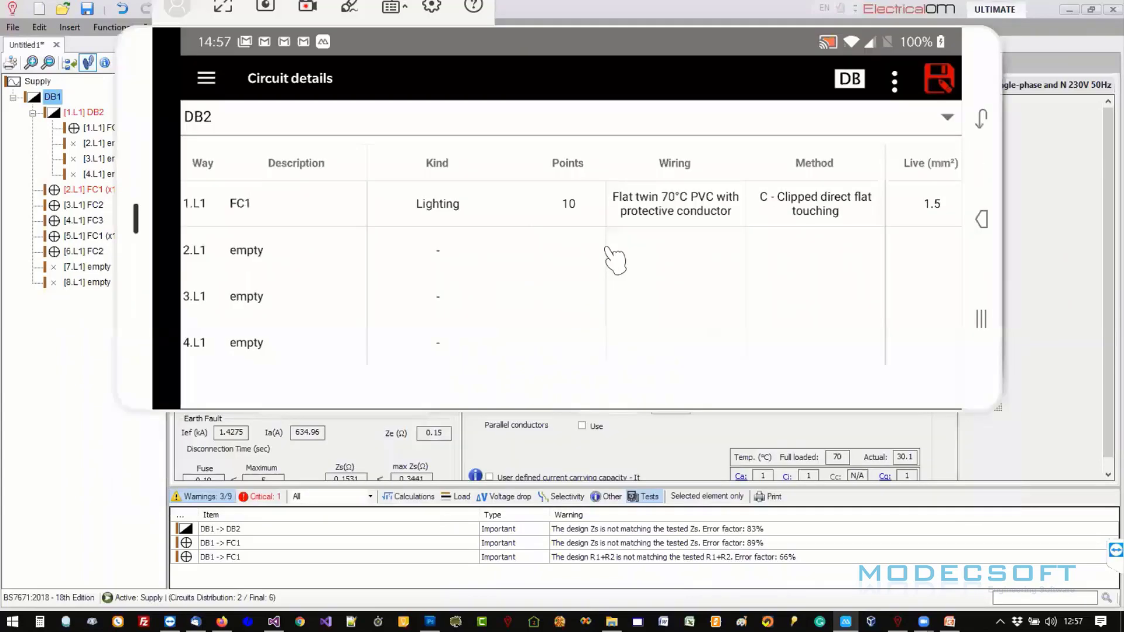
- Switch back to DB1 and check the points counts of 2.L1 (10) and 3.L1 (1), unchanged
{"action": "left_click_drag", "start_coordinate": [635, 240], "coordinate": [480, 231]}
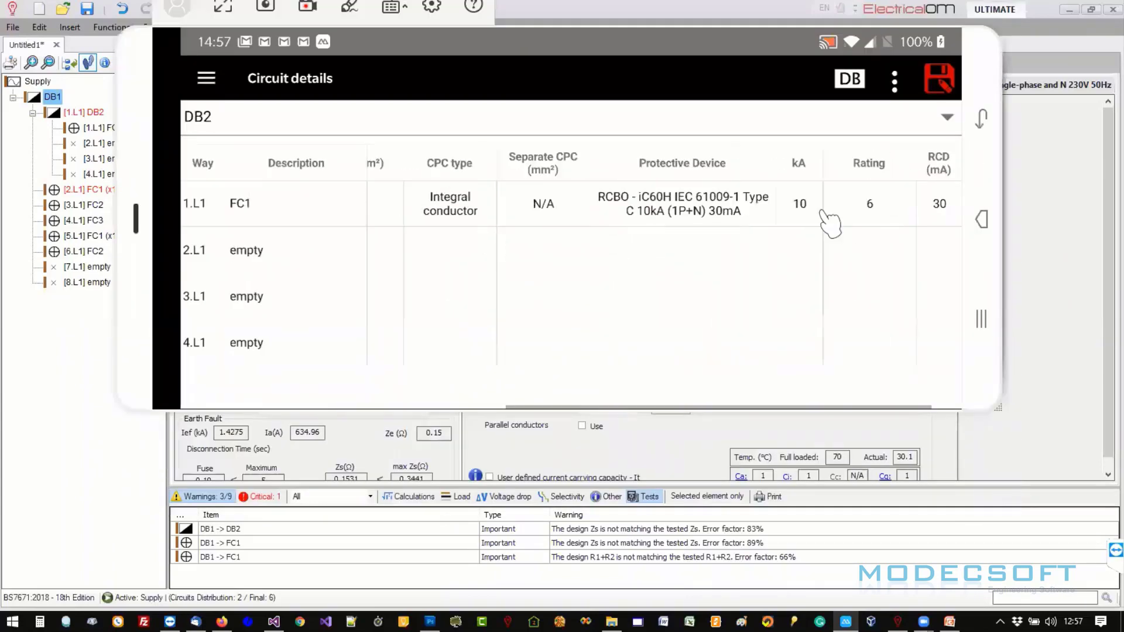
{"action": "left_click_drag", "start_coordinate": [821, 211], "coordinate": [611, 217]}
{"action": "left_click", "coordinate": [347, 130]}
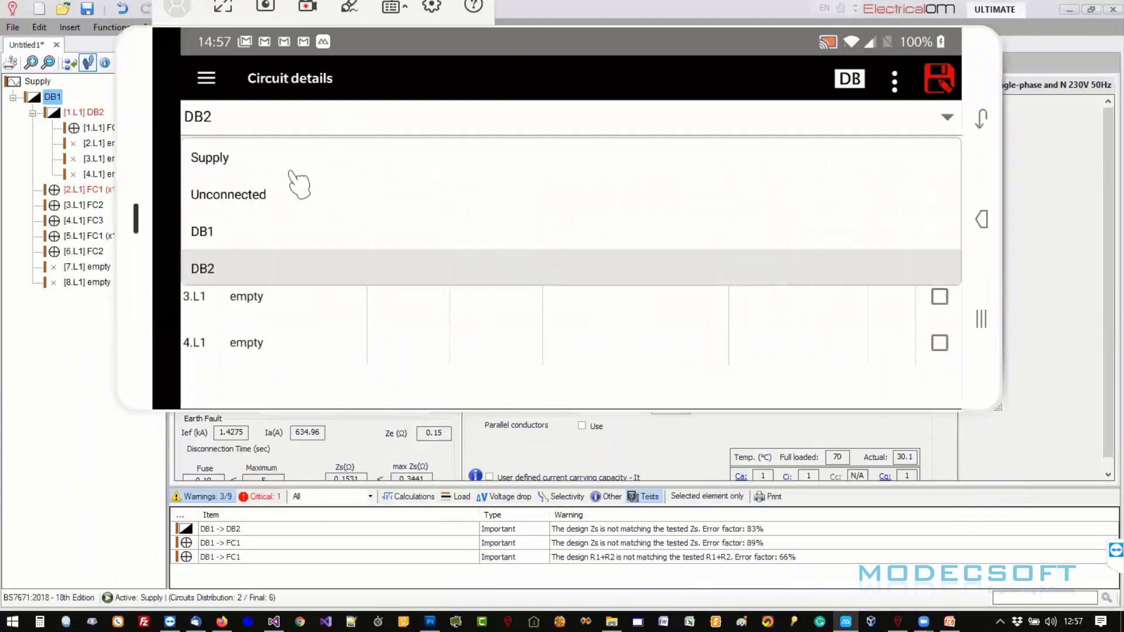
{"action": "left_click", "coordinate": [250, 228]}
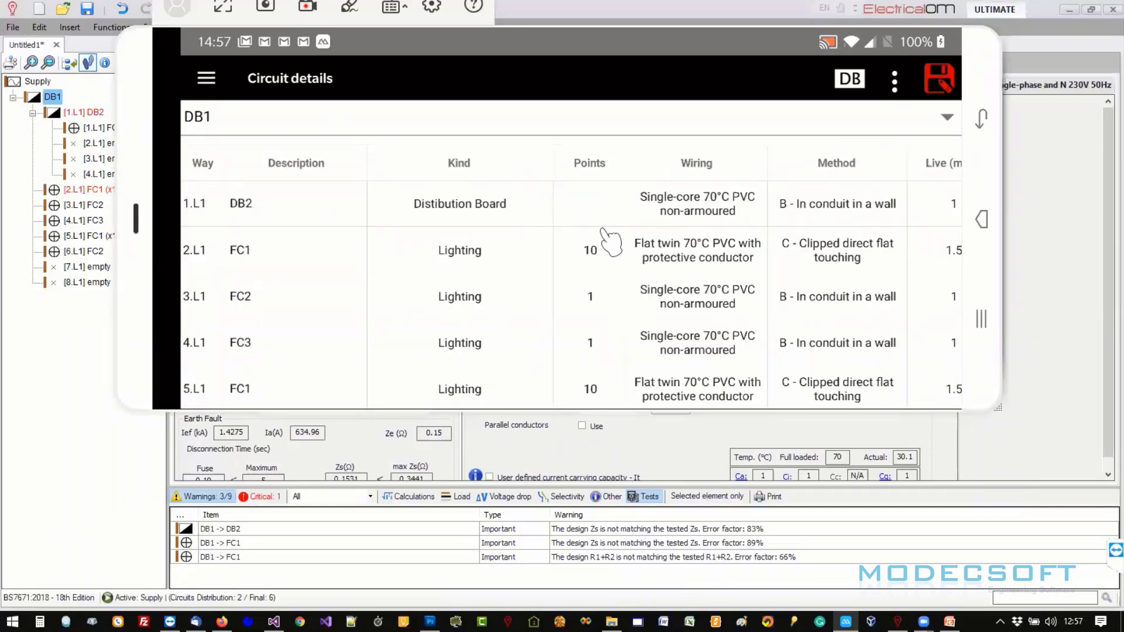
{"action": "left_click", "coordinate": [590, 250]}
{"action": "left_click", "coordinate": [580, 85]}
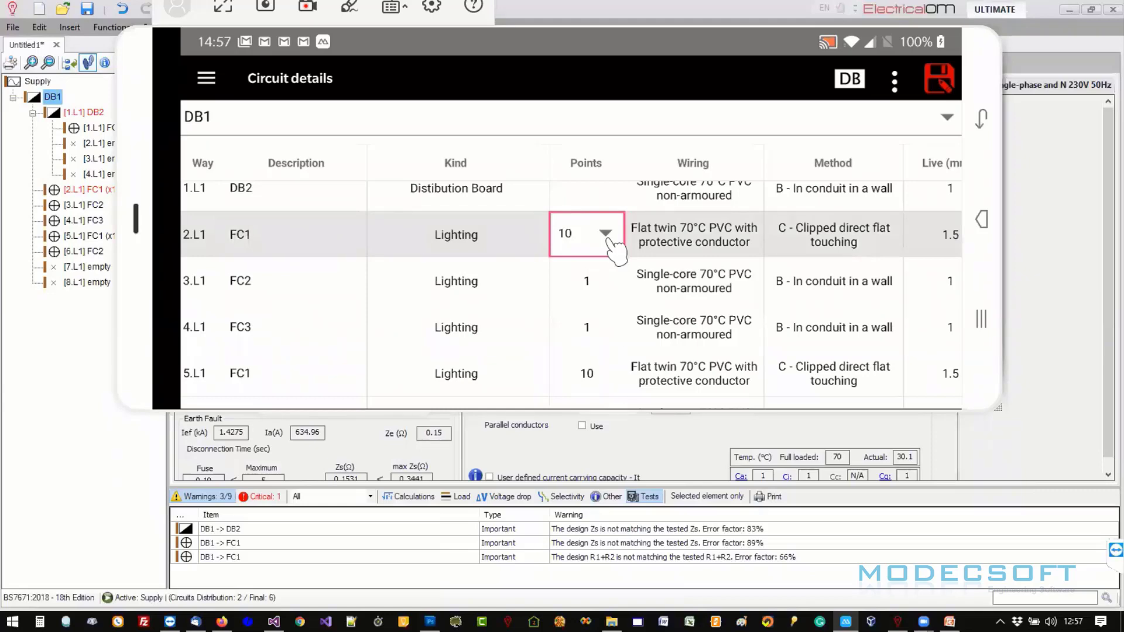
{"action": "left_click", "coordinate": [602, 276]}
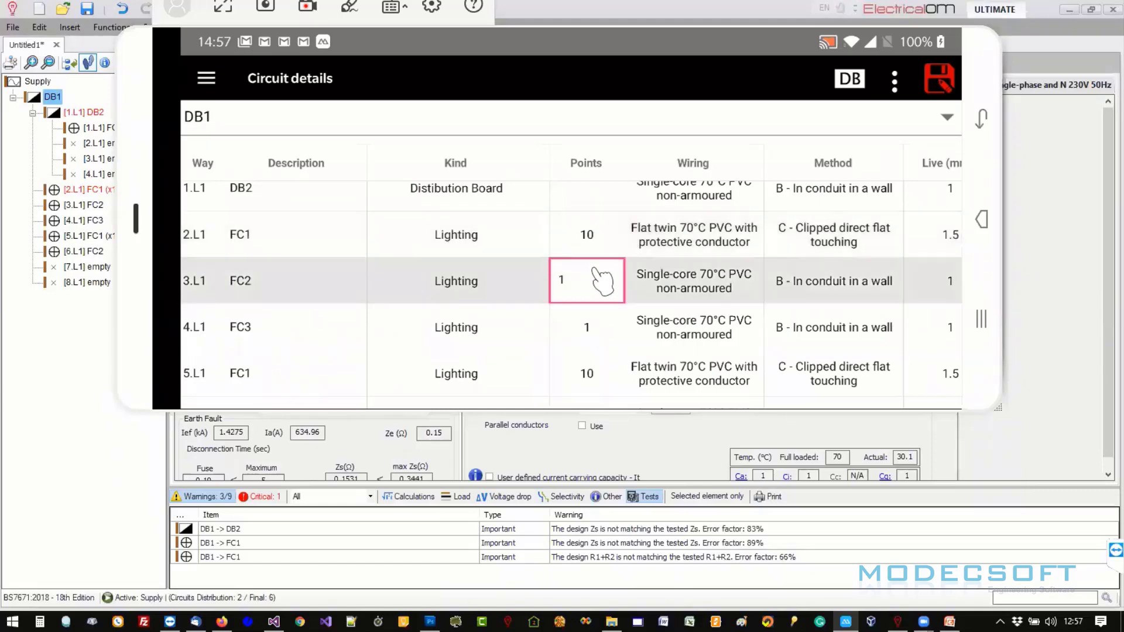
{"action": "left_click", "coordinate": [603, 280]}
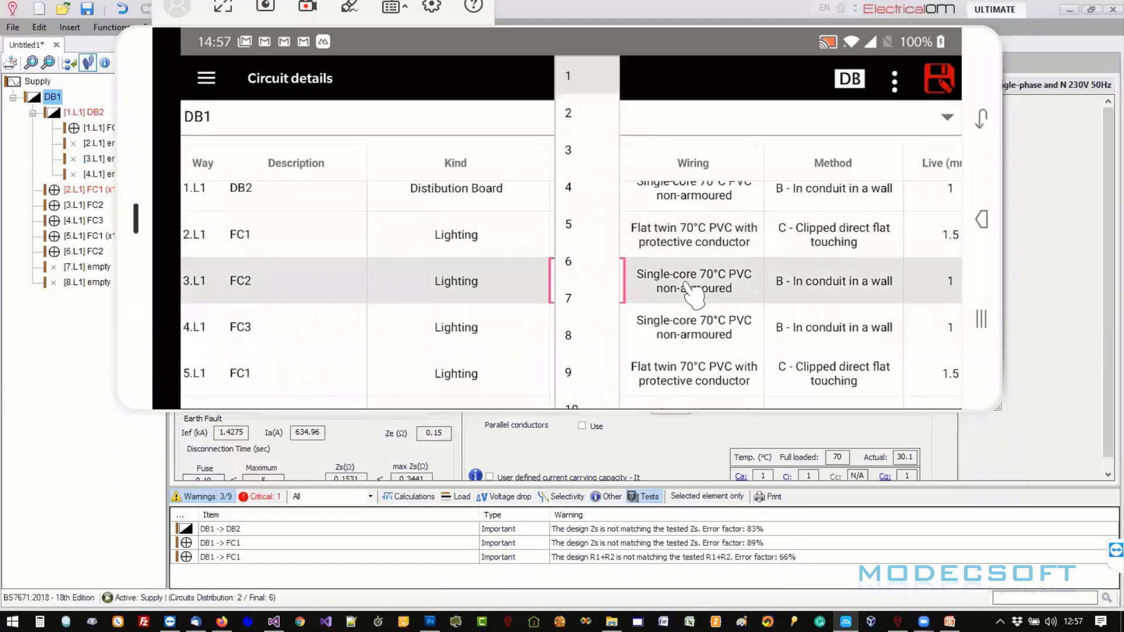
{"action": "left_click", "coordinate": [684, 282]}
{"action": "left_click", "coordinate": [684, 283]}
- Check 3.L1's live conductor size without changing it
{"action": "left_click_drag", "start_coordinate": [826, 291], "coordinate": [517, 304]}
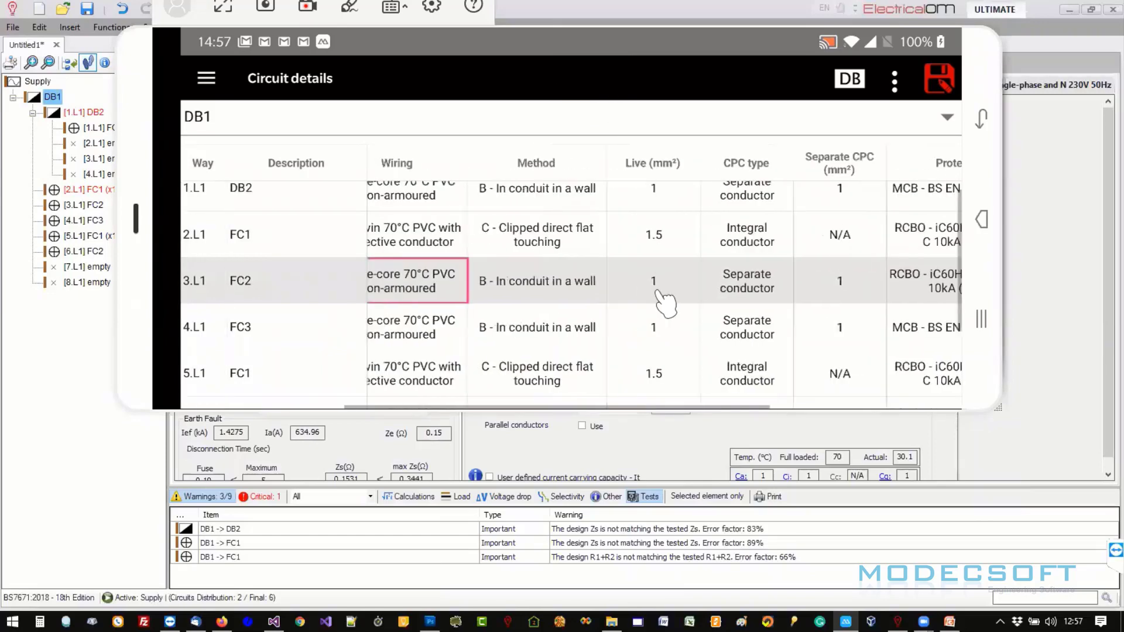
{"action": "left_click", "coordinate": [677, 296]}
{"action": "left_click", "coordinate": [719, 185]}
{"action": "left_click_drag", "start_coordinate": [836, 313], "coordinate": [485, 306]}
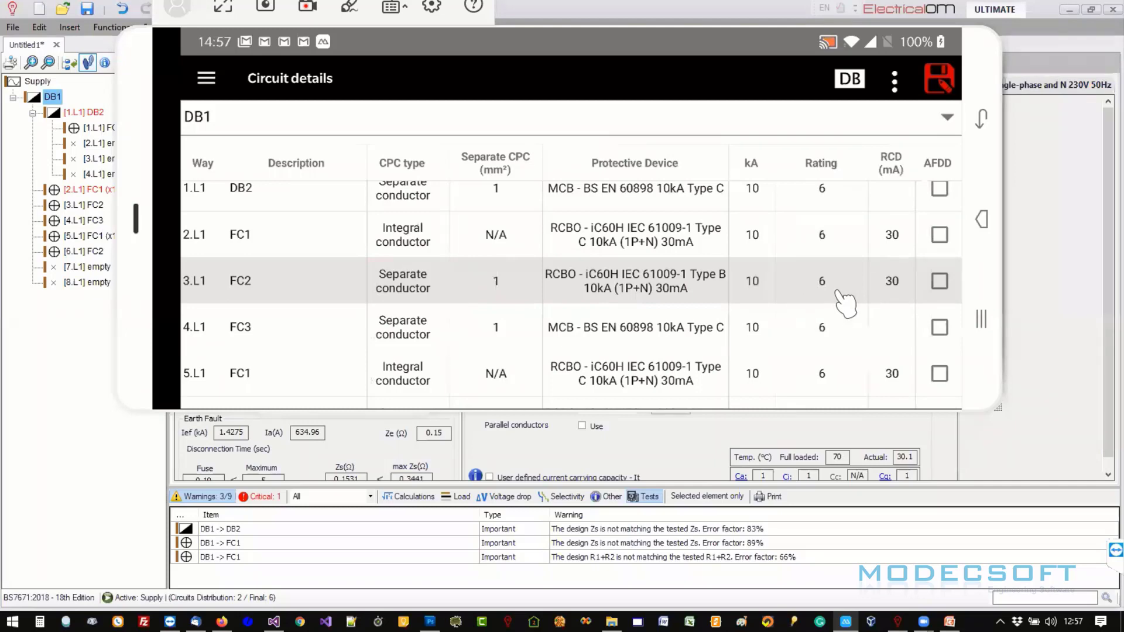
{"action": "left_click_drag", "start_coordinate": [735, 282], "coordinate": [889, 285]}
{"action": "left_click_drag", "start_coordinate": [489, 282], "coordinate": [840, 281]}
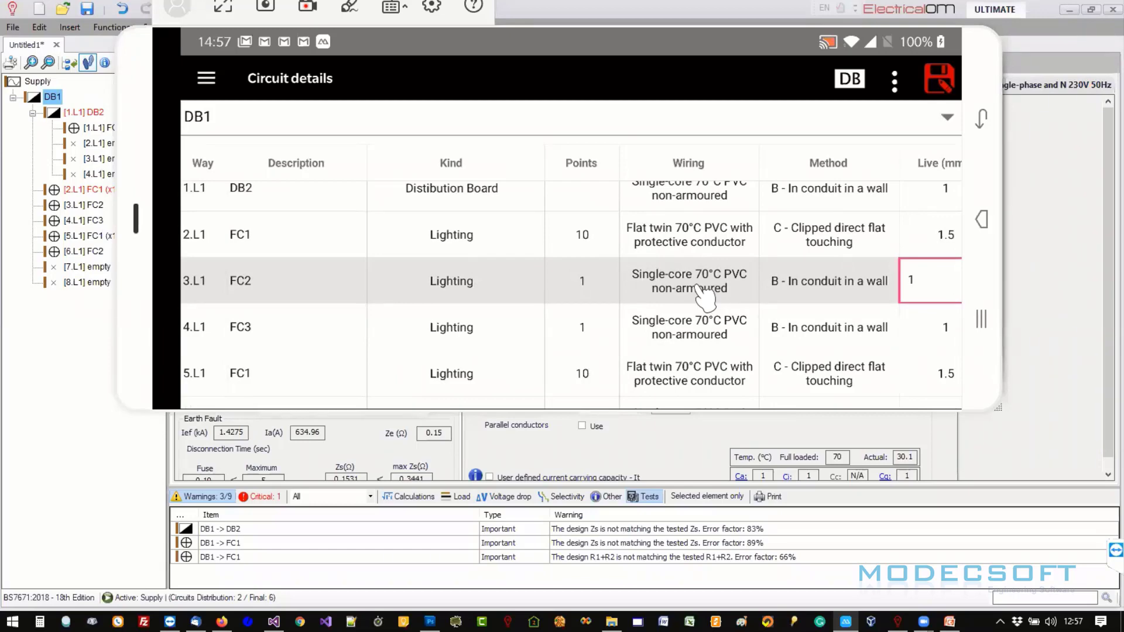
- Review 3.L1 FC2's full settings, including CPC and protective device, then return to the table
{"action": "left_click", "coordinate": [699, 285]}
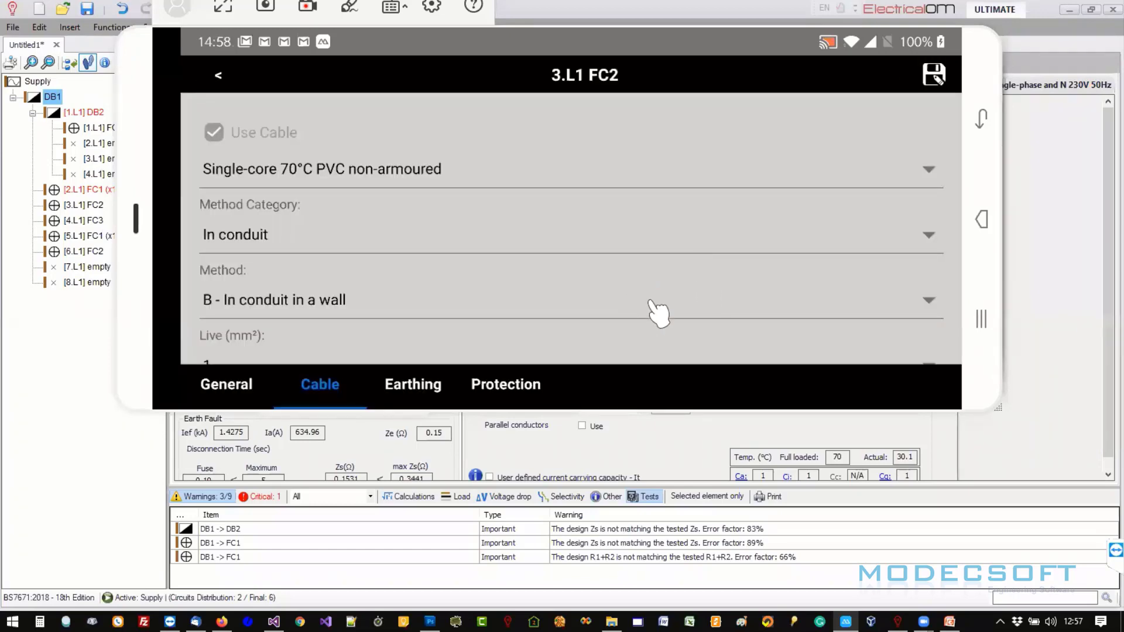
{"action": "left_click_drag", "start_coordinate": [715, 317], "coordinate": [439, 319]}
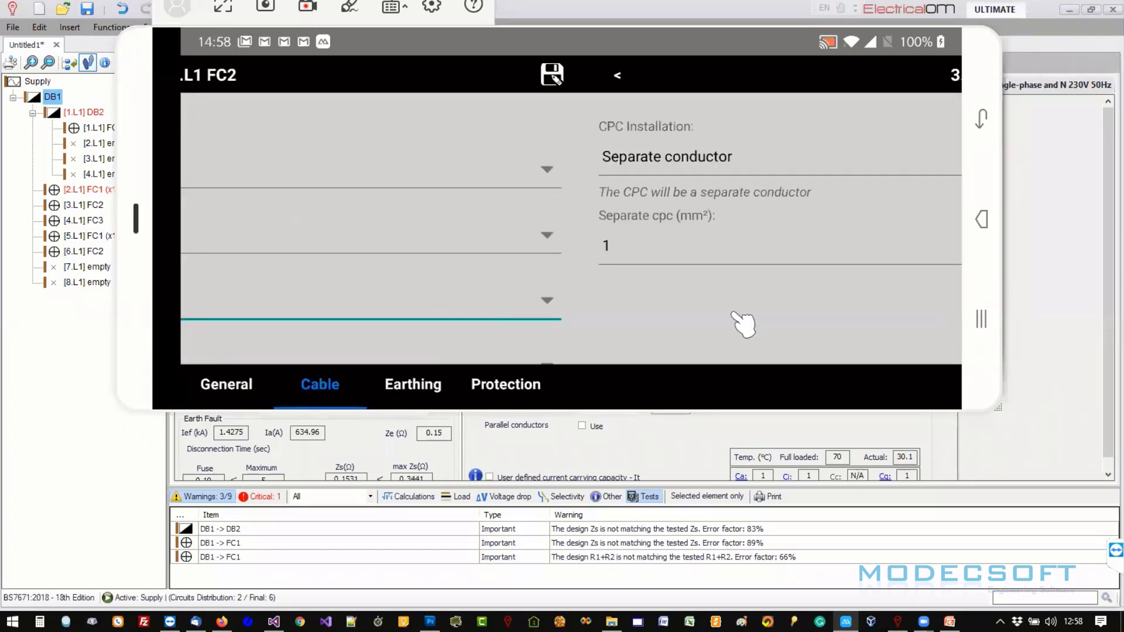
{"action": "left_click_drag", "start_coordinate": [743, 324], "coordinate": [389, 327]}
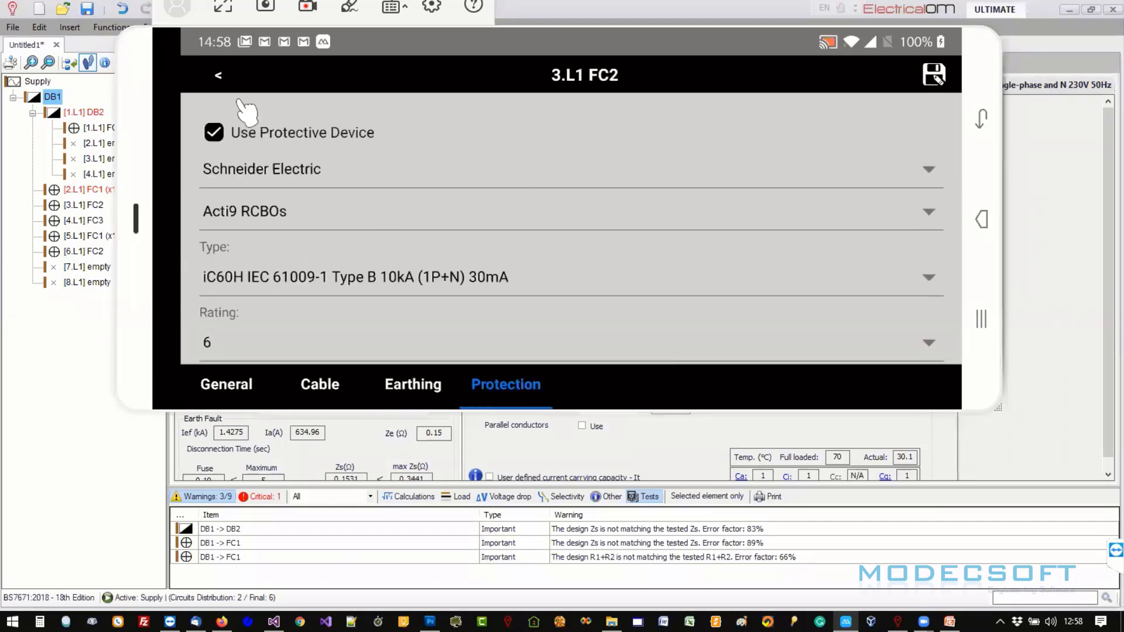
{"action": "left_click", "coordinate": [219, 75]}
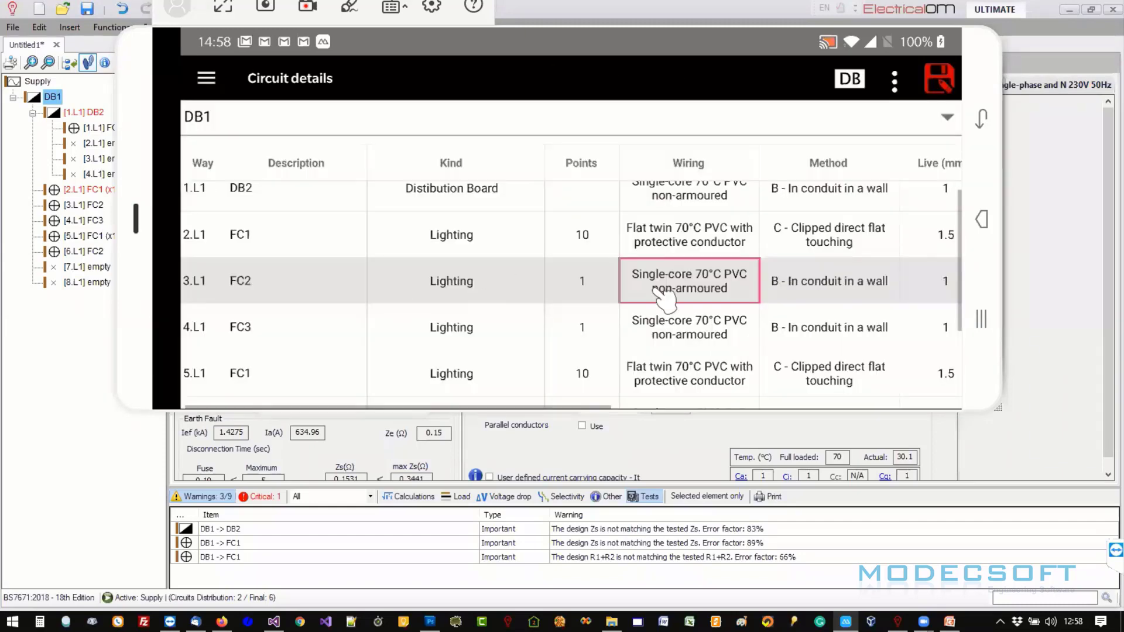
{"action": "left_click", "coordinate": [216, 82]}
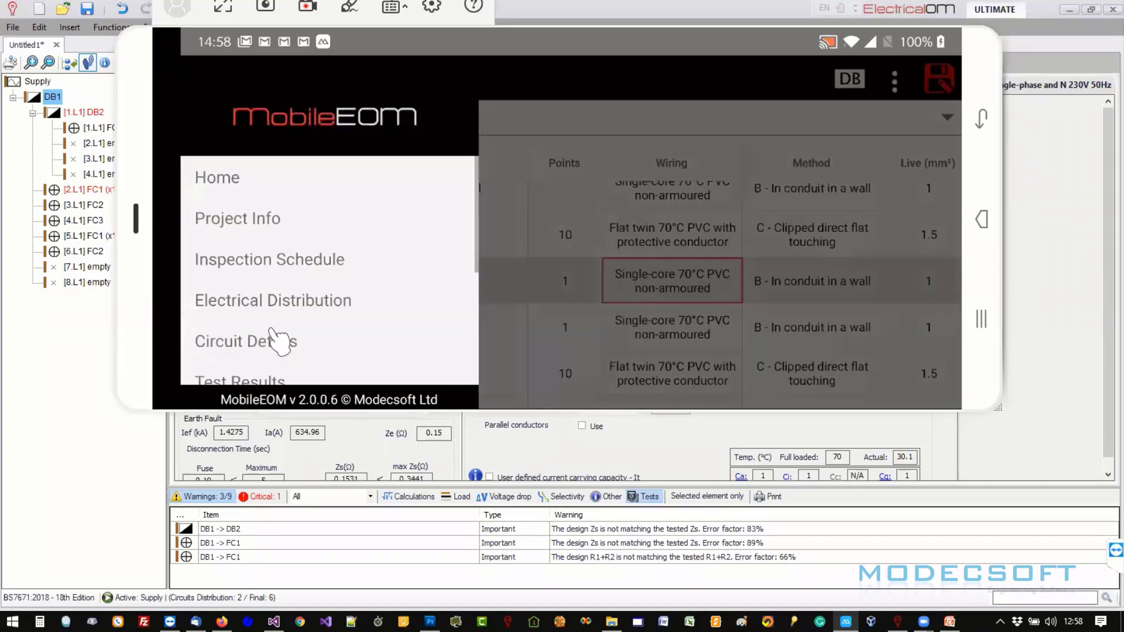
- In DB1's test results, enter L-L >250 for 1.L1 DB2 and fill it down the column
{"action": "scroll", "coordinate": [275, 290], "scroll_direction": "down", "scroll_amount": 2}
{"action": "left_click", "coordinate": [251, 319]}
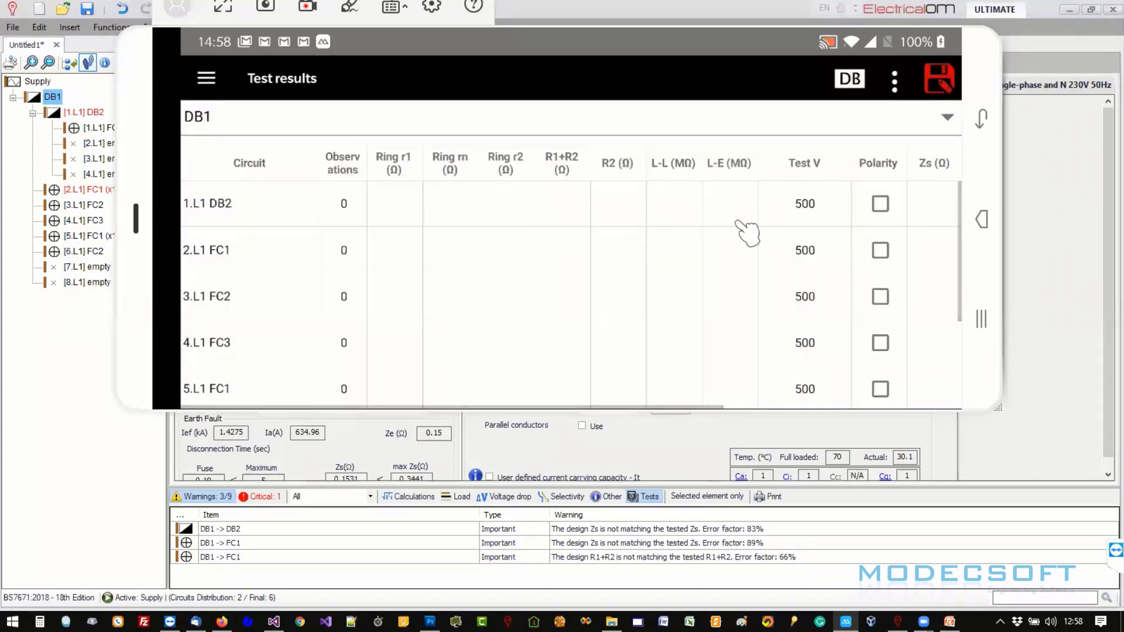
{"action": "left_click_drag", "start_coordinate": [745, 234], "coordinate": [439, 243]}
{"action": "left_click_drag", "start_coordinate": [802, 234], "coordinate": [523, 250]}
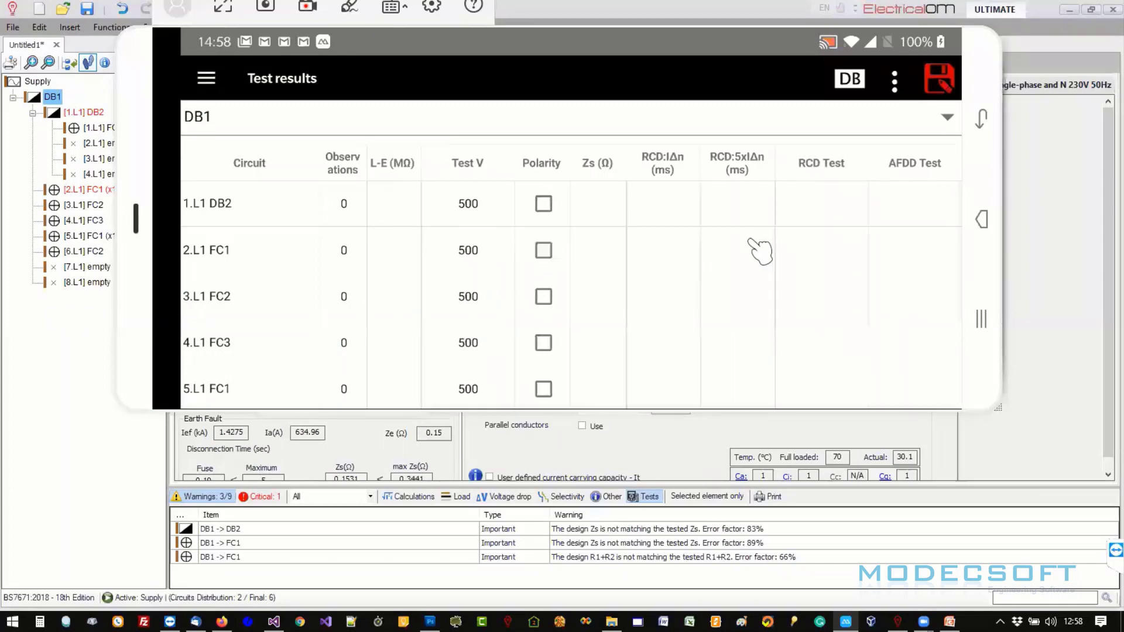
{"action": "left_click_drag", "start_coordinate": [753, 244], "coordinate": [952, 238]}
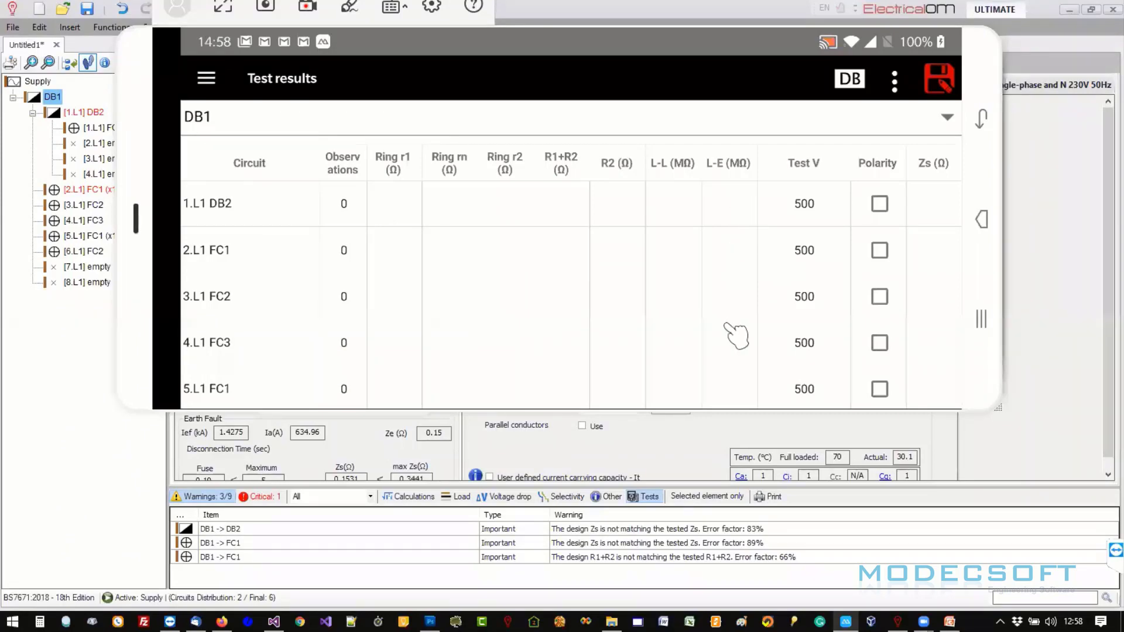
{"action": "left_click_drag", "start_coordinate": [732, 333], "coordinate": [366, 319]}
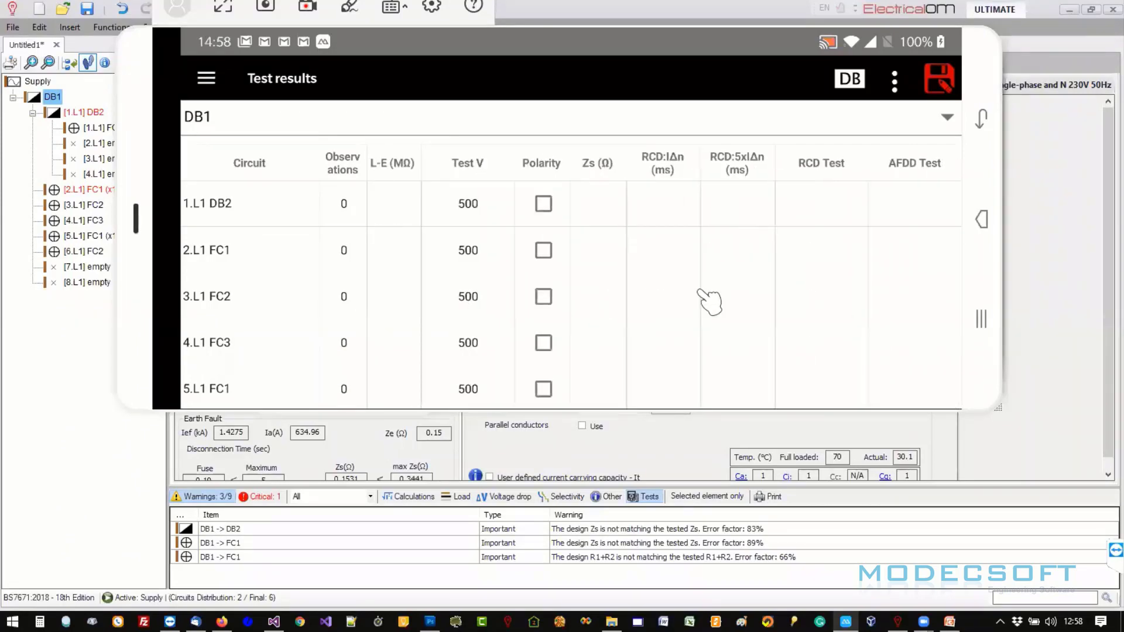
{"action": "left_click_drag", "start_coordinate": [710, 301], "coordinate": [855, 297]}
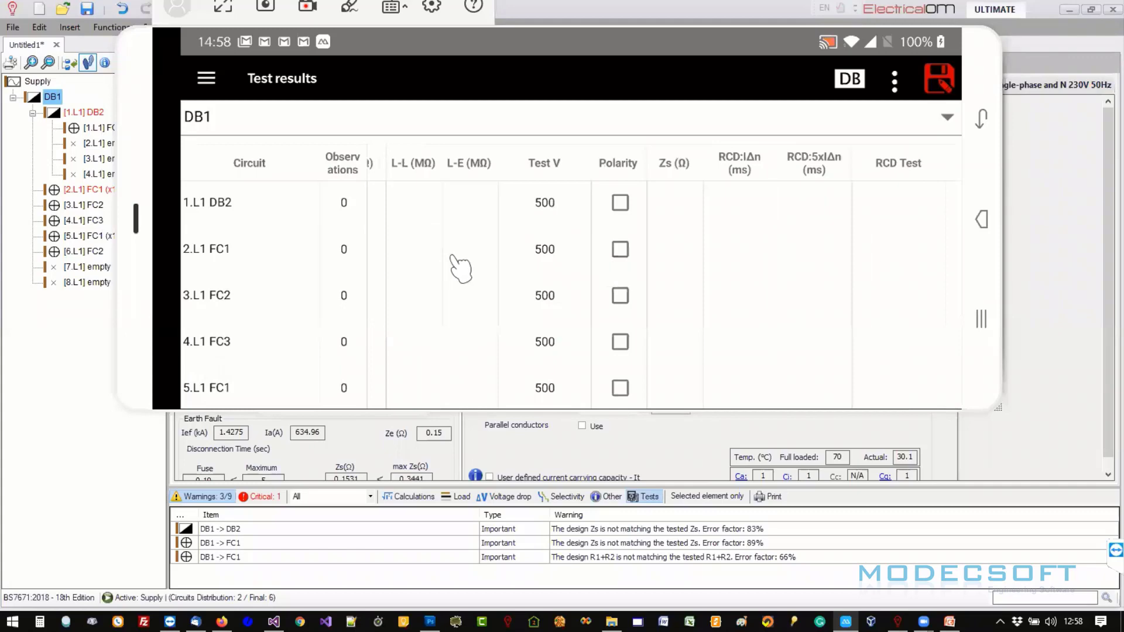
{"action": "left_click", "coordinate": [431, 202]}
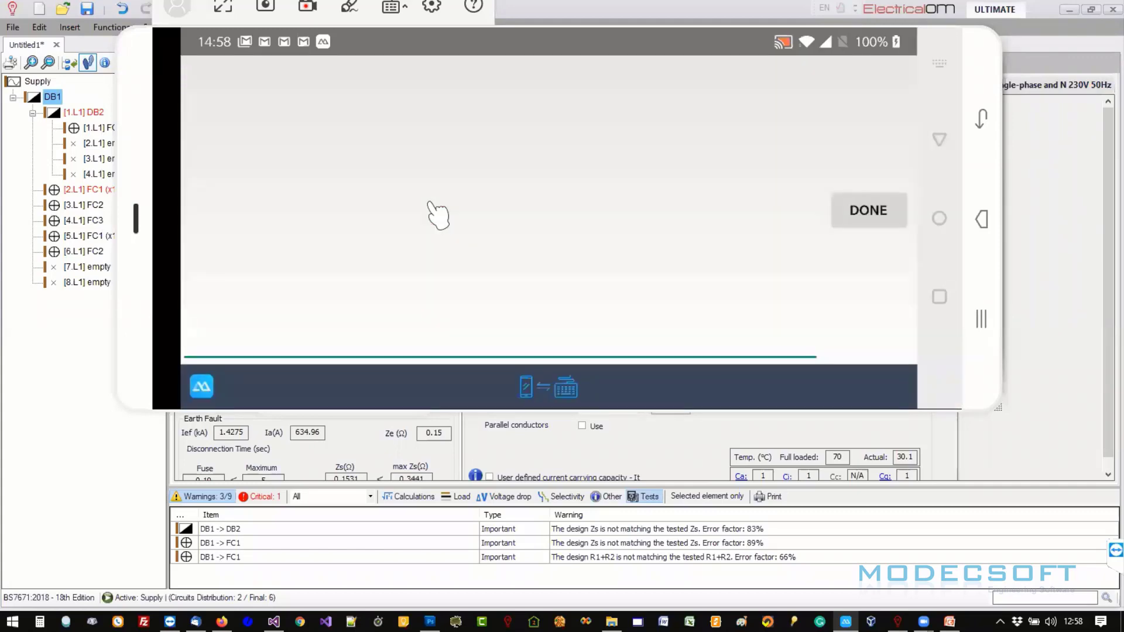
{"action": "type", "text": ">250"}
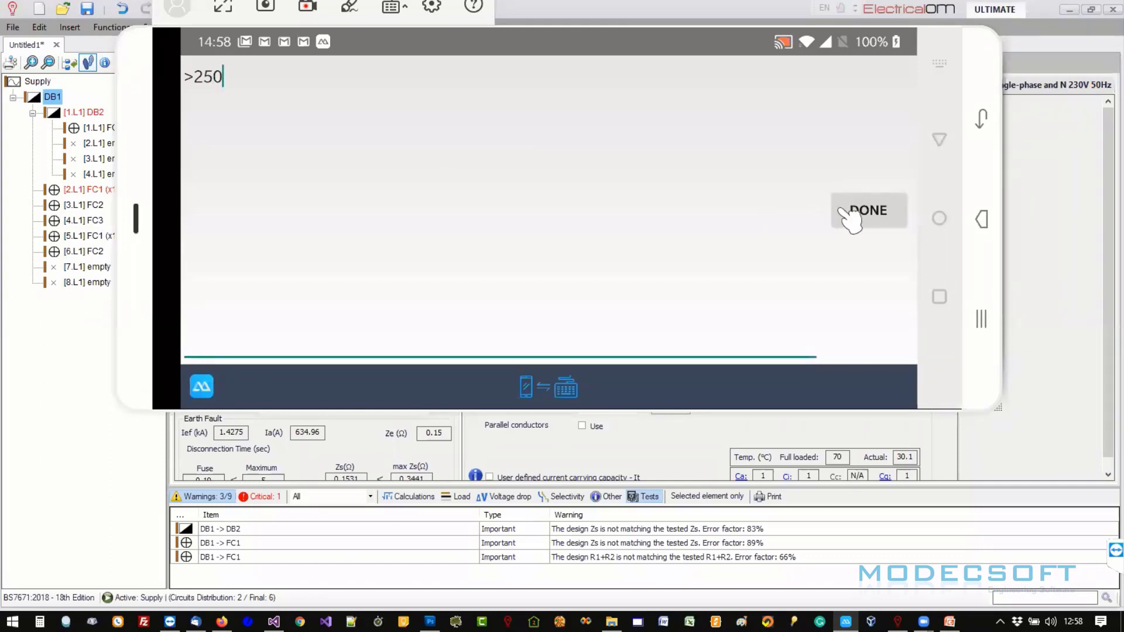
{"action": "left_click", "coordinate": [893, 83]}
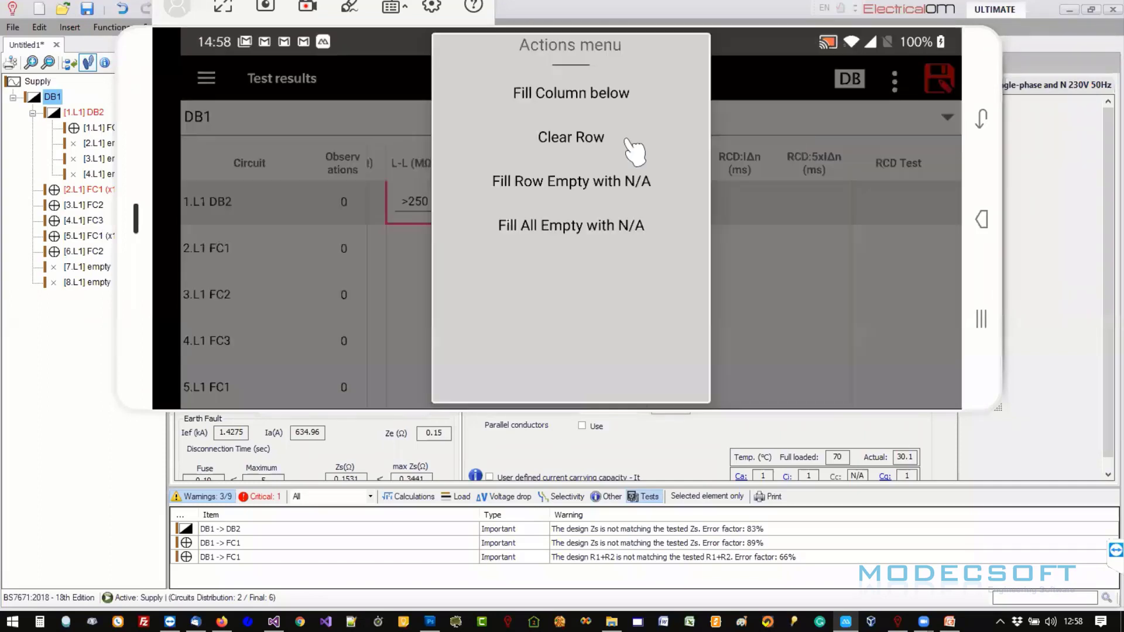
{"action": "left_click", "coordinate": [585, 101]}
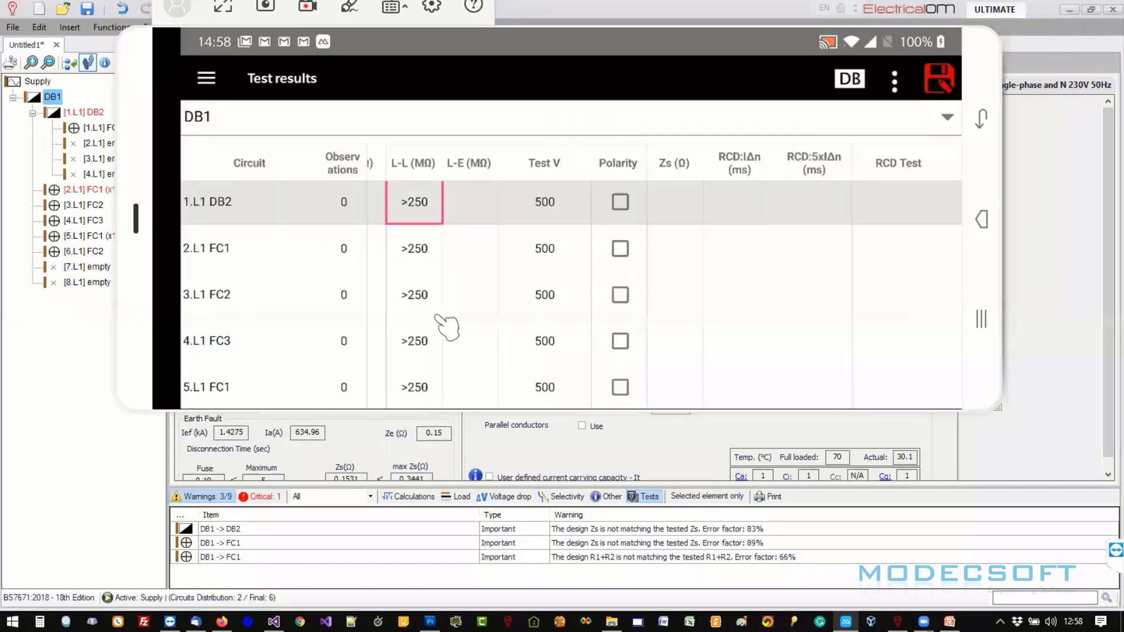
{"action": "left_click_drag", "start_coordinate": [447, 322], "coordinate": [457, 246]}
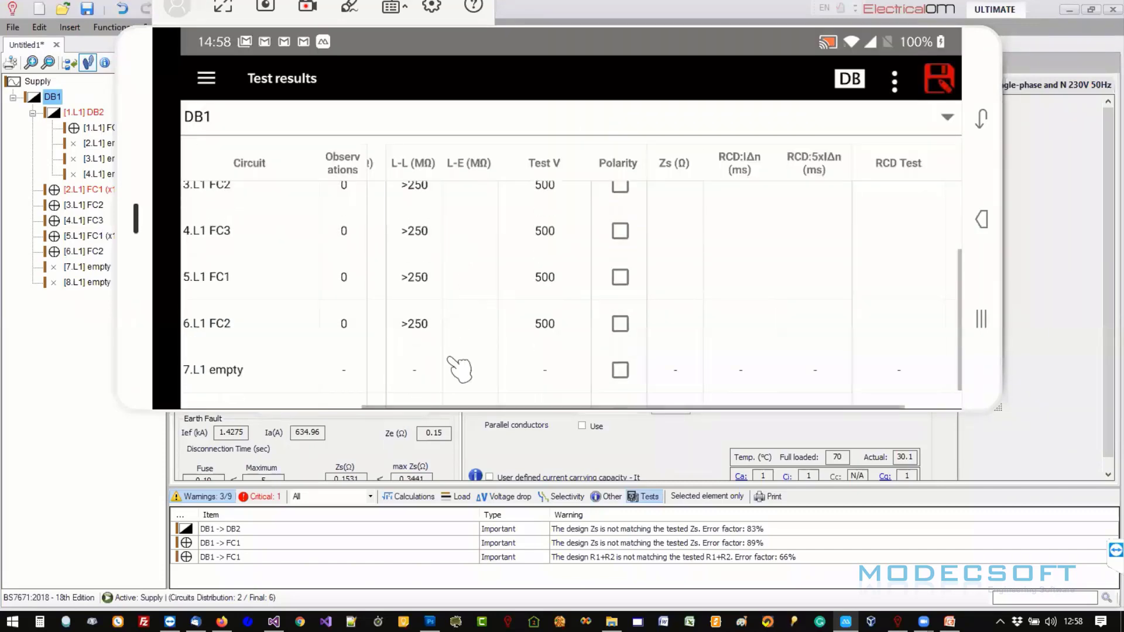
- Enter L-E >200 and tick polarity for 1.L1 DB2, copying both to every circuit
{"action": "left_click", "coordinate": [485, 206]}
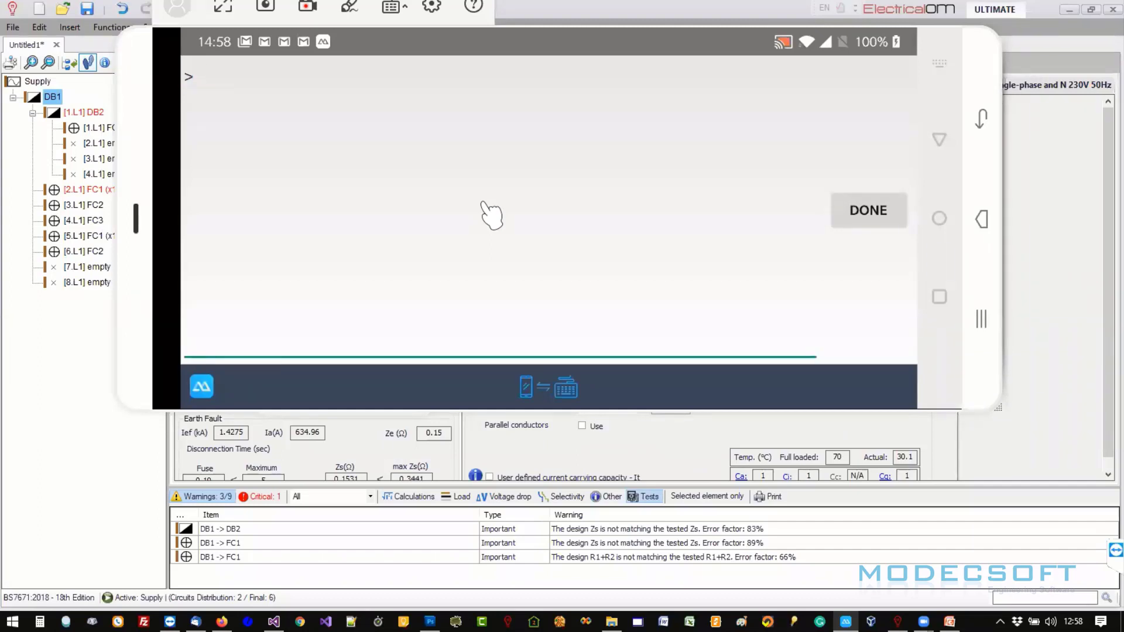
{"action": "left_click", "coordinate": [865, 212]}
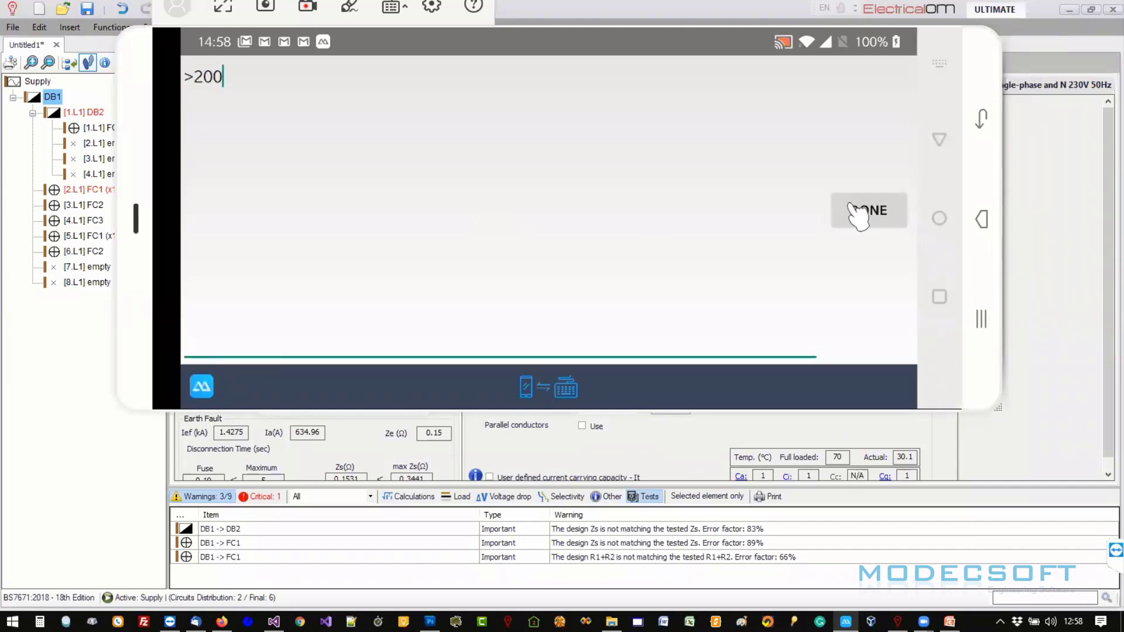
{"action": "left_click", "coordinate": [894, 82]}
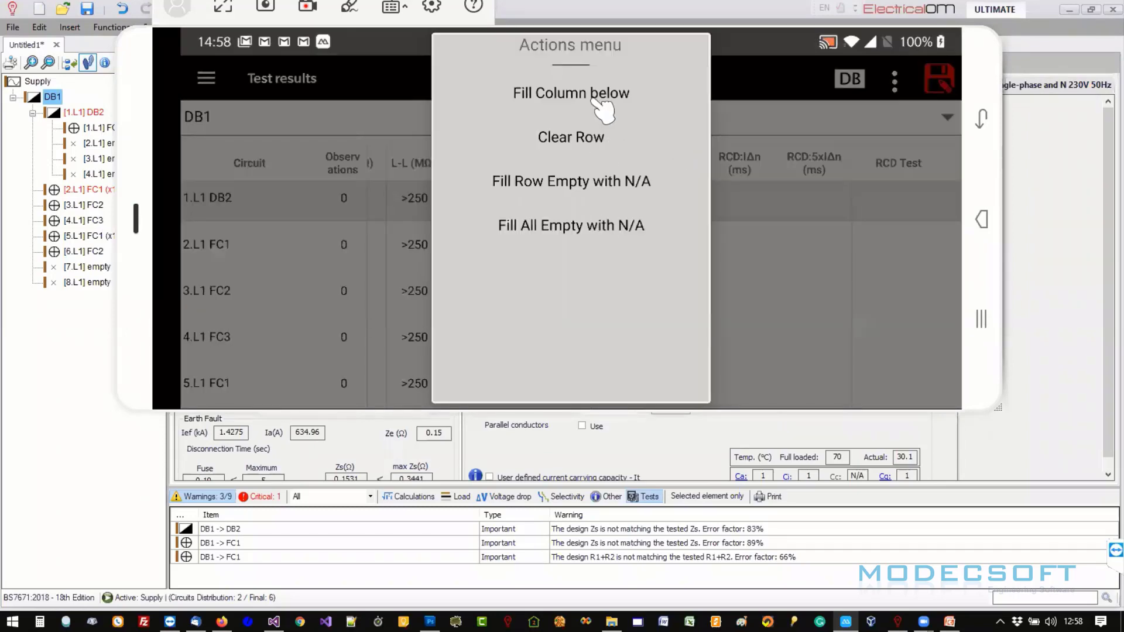
{"action": "left_click", "coordinate": [640, 200]}
{"action": "left_click", "coordinate": [644, 196]}
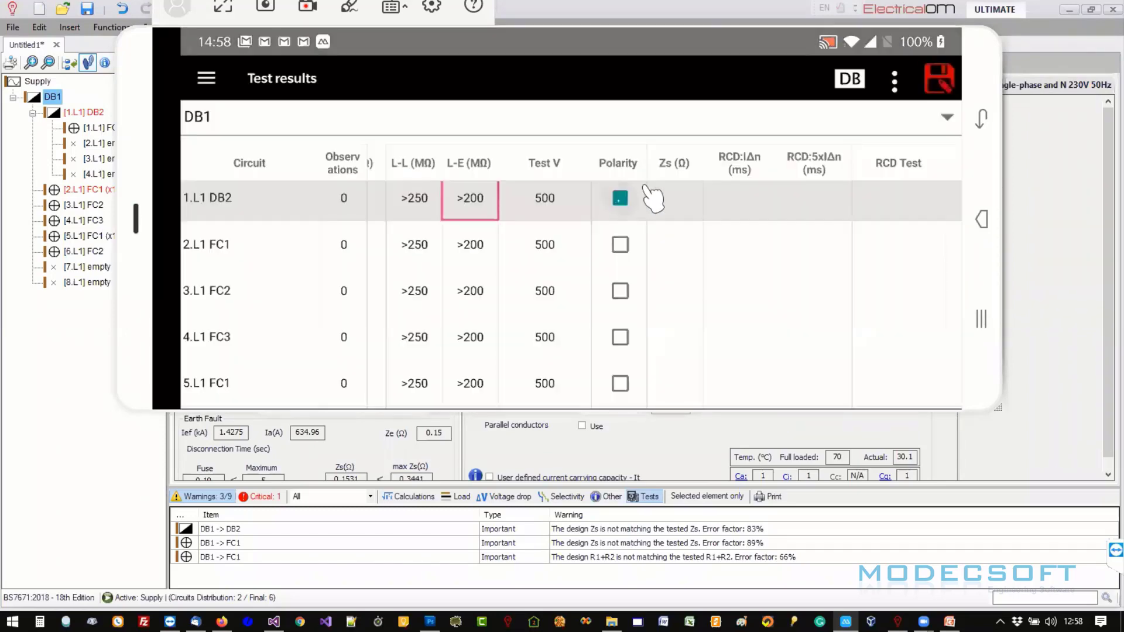
{"action": "left_click", "coordinate": [894, 82]}
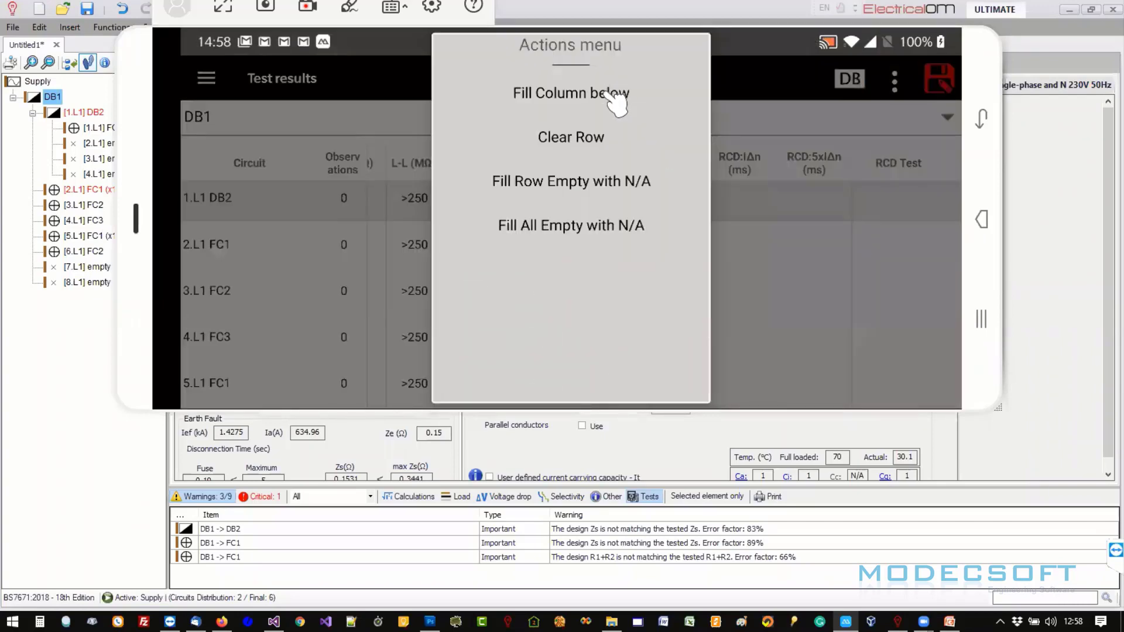
{"action": "left_click", "coordinate": [614, 103]}
- Enter Zs 1.1 and an RCD value of 10 for 1.L1 DB2
{"action": "left_click", "coordinate": [702, 216]}
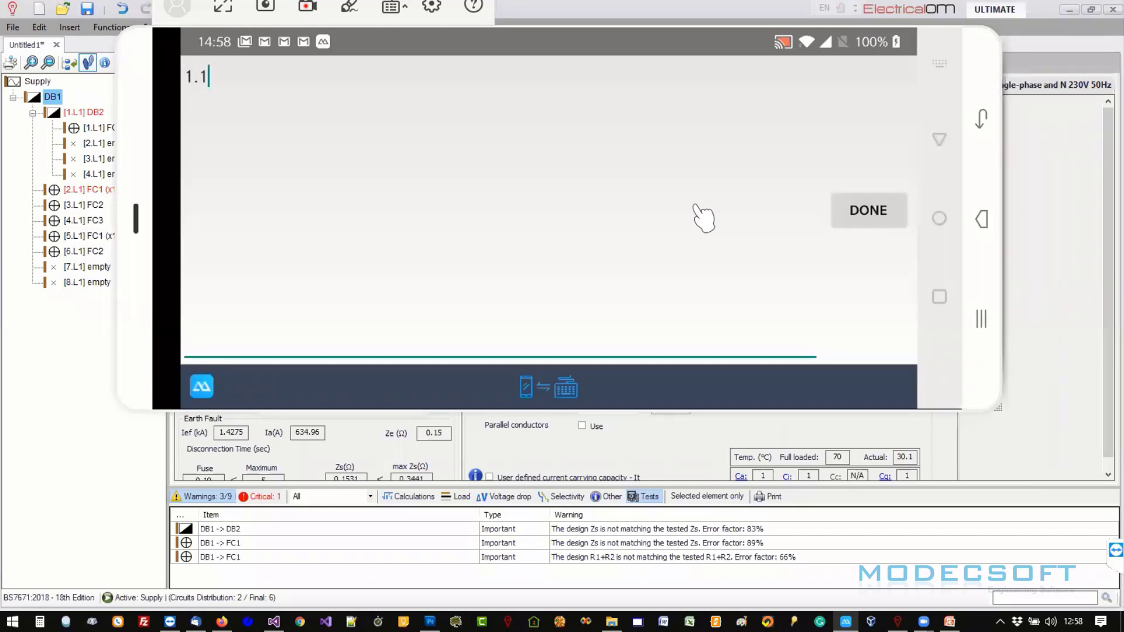
{"action": "key", "text": "Return"}
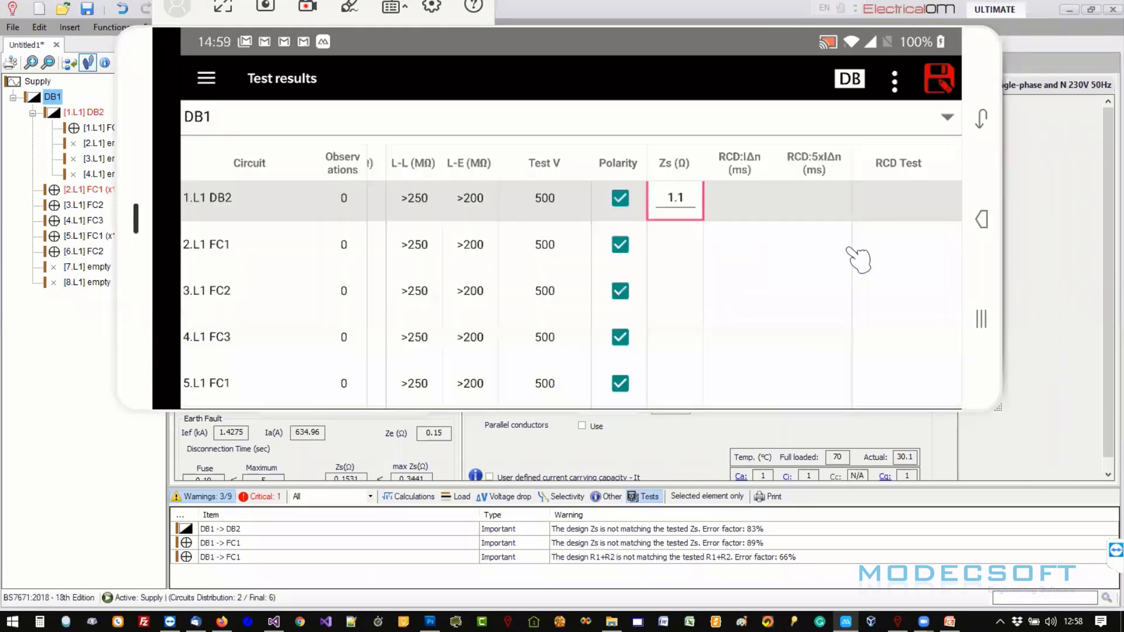
{"action": "left_click_drag", "start_coordinate": [849, 246], "coordinate": [689, 254]}
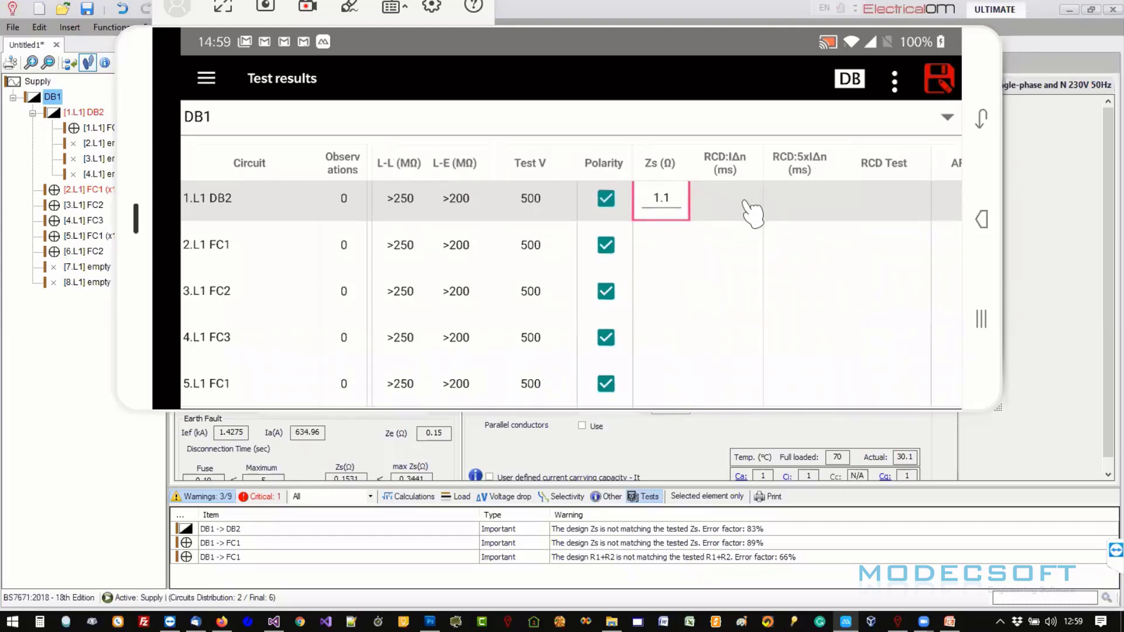
{"action": "left_click", "coordinate": [750, 212]}
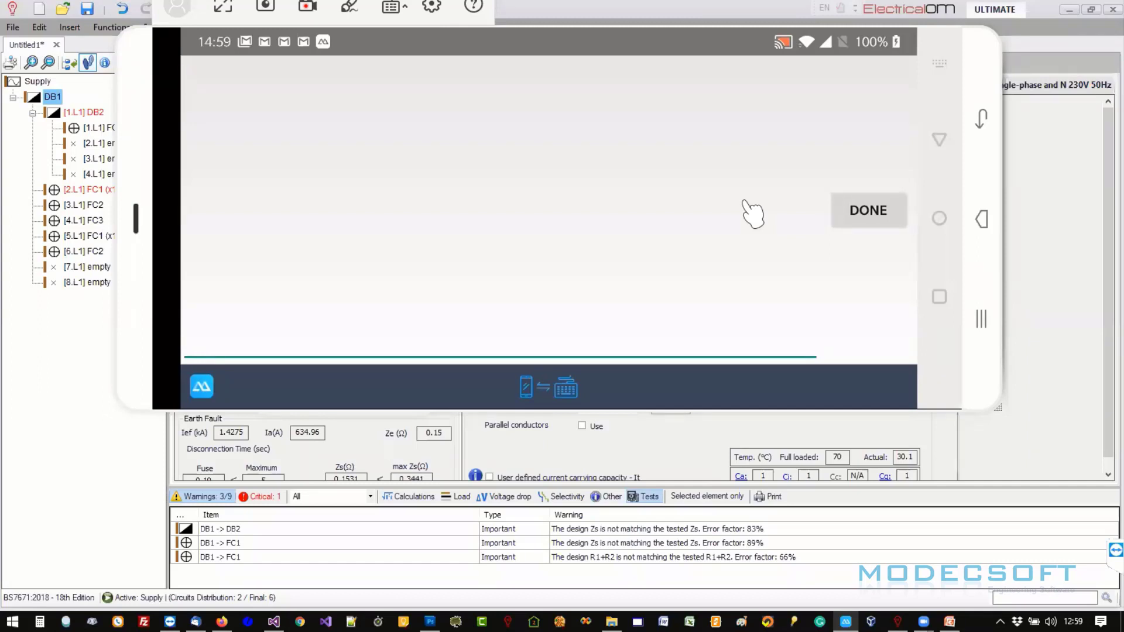
{"action": "type", "text": "10"}
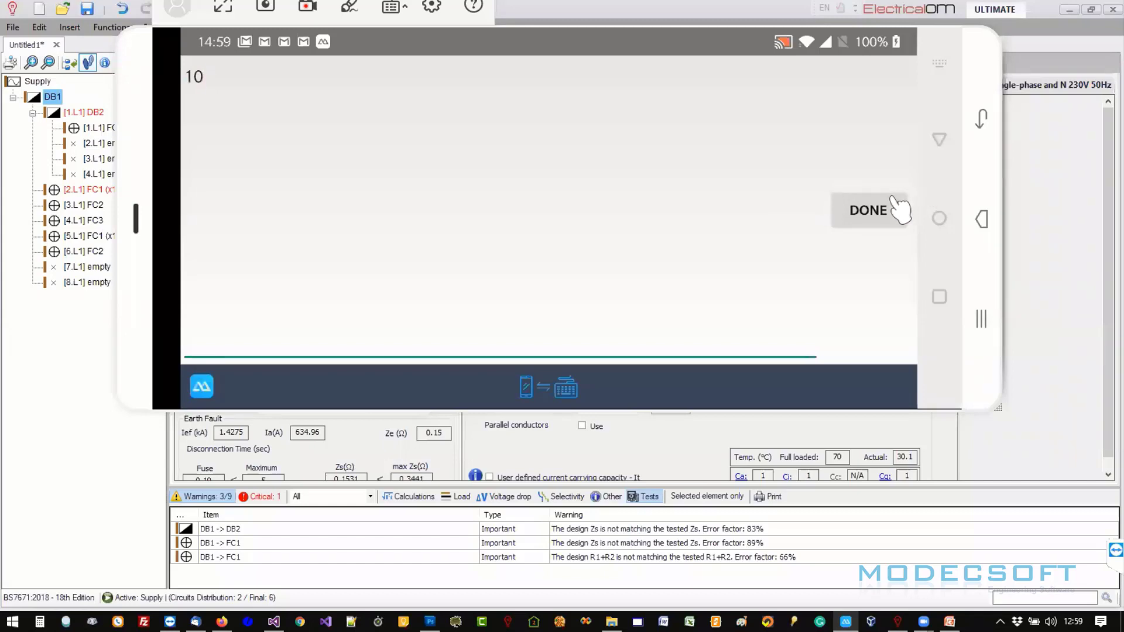
{"action": "left_click", "coordinate": [900, 210]}
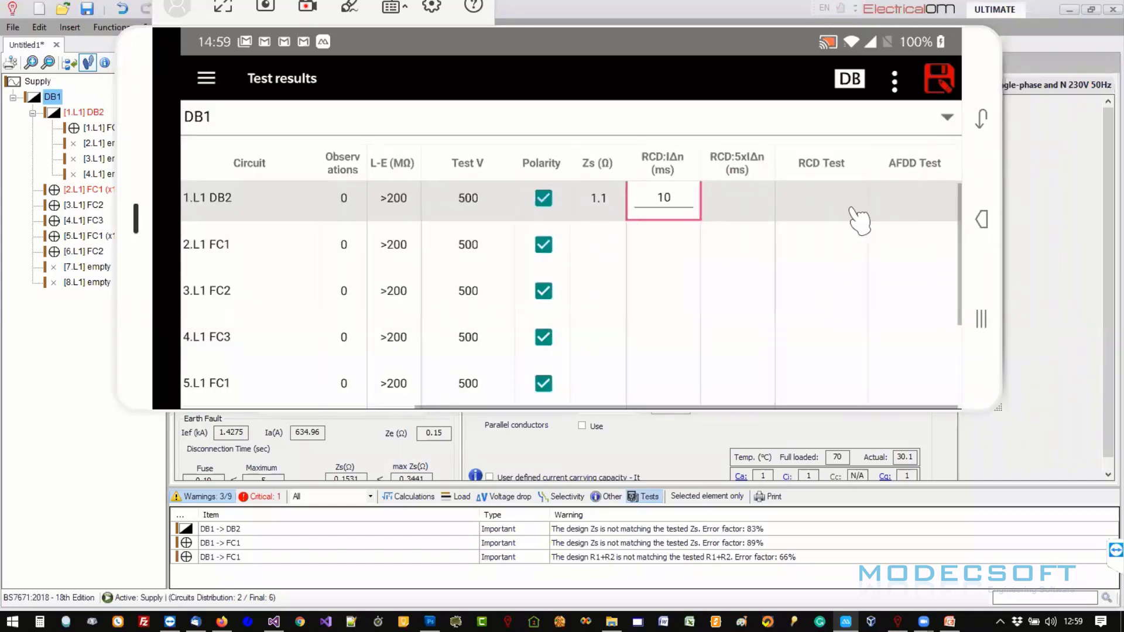
- Set RCD test PASS and AFDD test N/A for 1.L1 DB2, filling both down their columns
{"action": "left_click", "coordinate": [859, 222]}
{"action": "left_click", "coordinate": [863, 215]}
{"action": "left_click", "coordinate": [819, 237]}
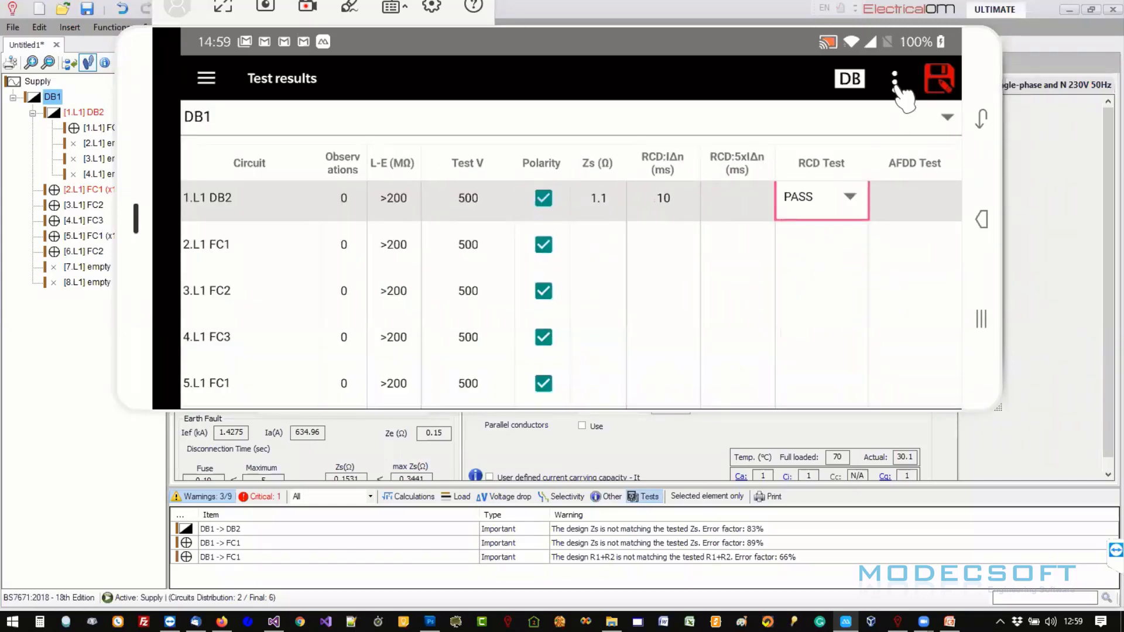
{"action": "left_click", "coordinate": [896, 82]}
{"action": "left_click", "coordinate": [591, 97]}
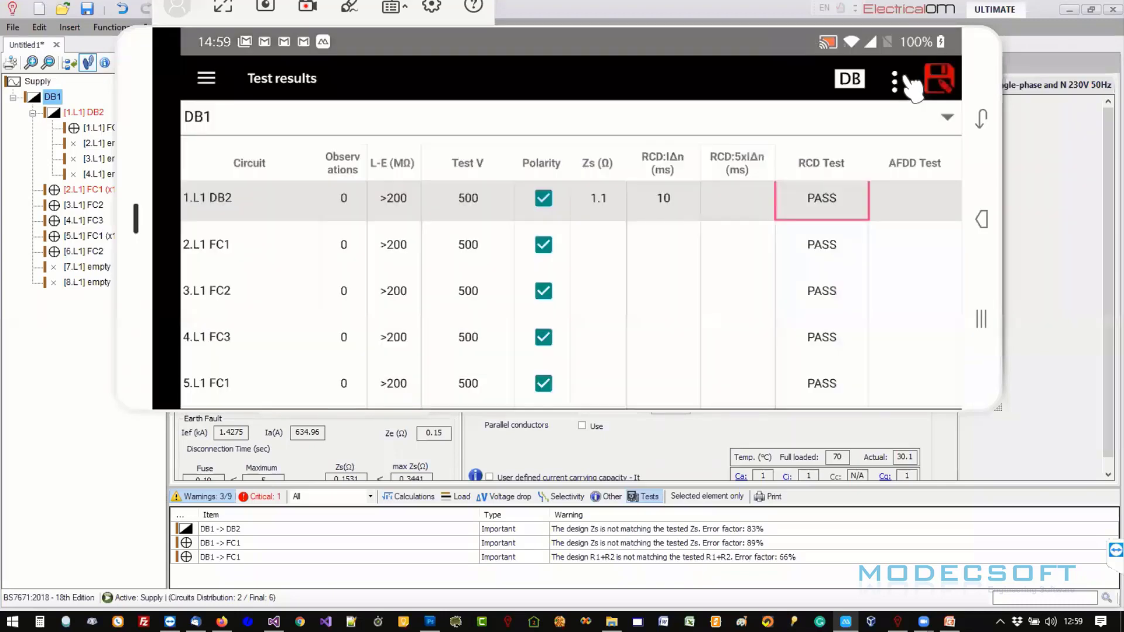
{"action": "left_click", "coordinate": [931, 205]}
{"action": "left_click", "coordinate": [911, 311]}
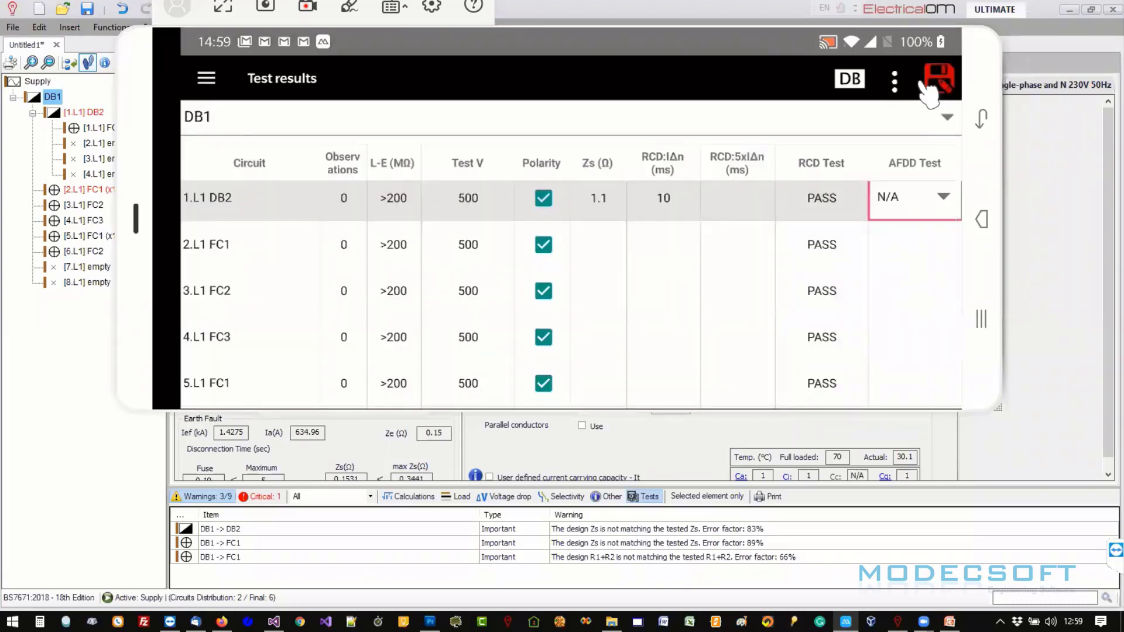
{"action": "left_click", "coordinate": [895, 81]}
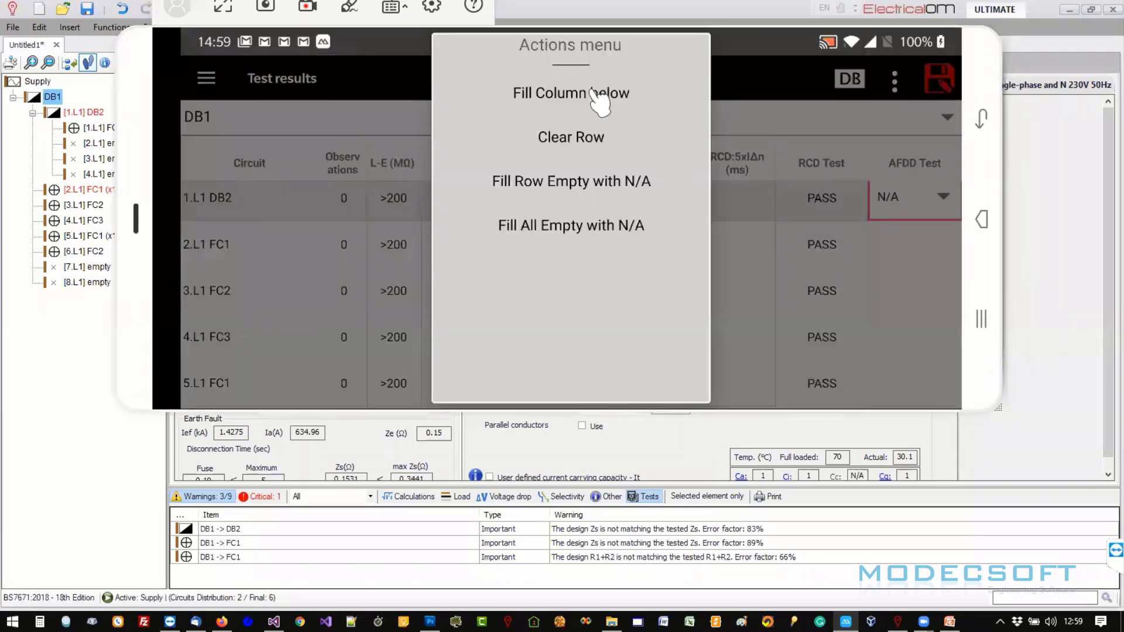
{"action": "left_click", "coordinate": [592, 90]}
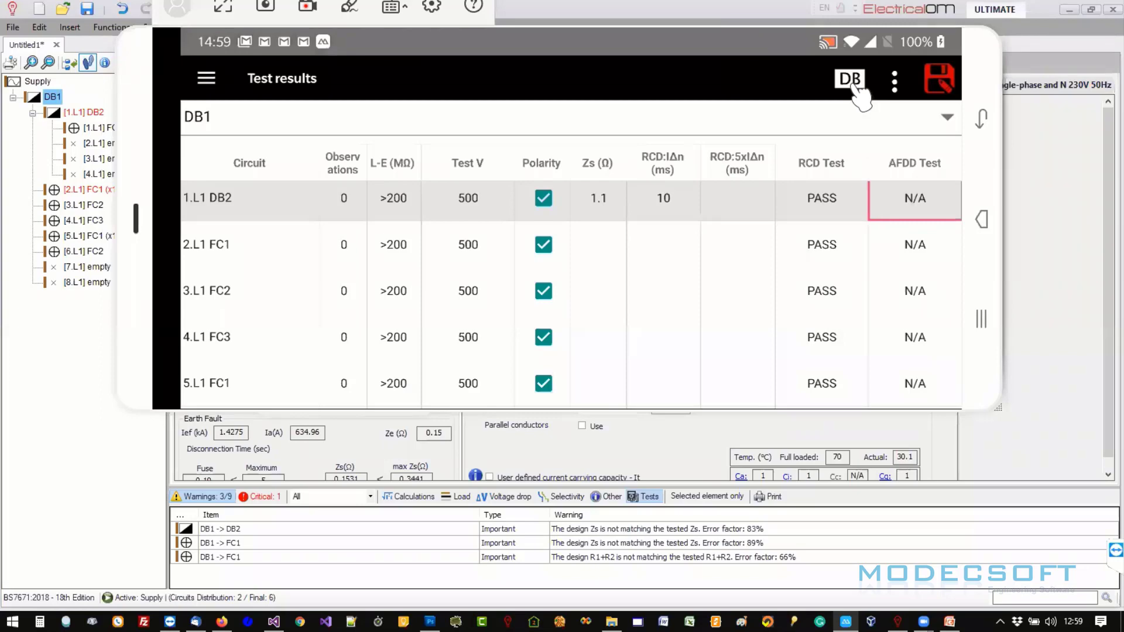
- Look over DB1's board details, including instruments and notes, then pan across the test result columns
{"action": "left_click", "coordinate": [856, 86]}
{"action": "scroll", "coordinate": [403, 257], "scroll_direction": "up", "scroll_amount": 1}
{"action": "scroll", "coordinate": [404, 234], "scroll_direction": "down", "scroll_amount": 1}
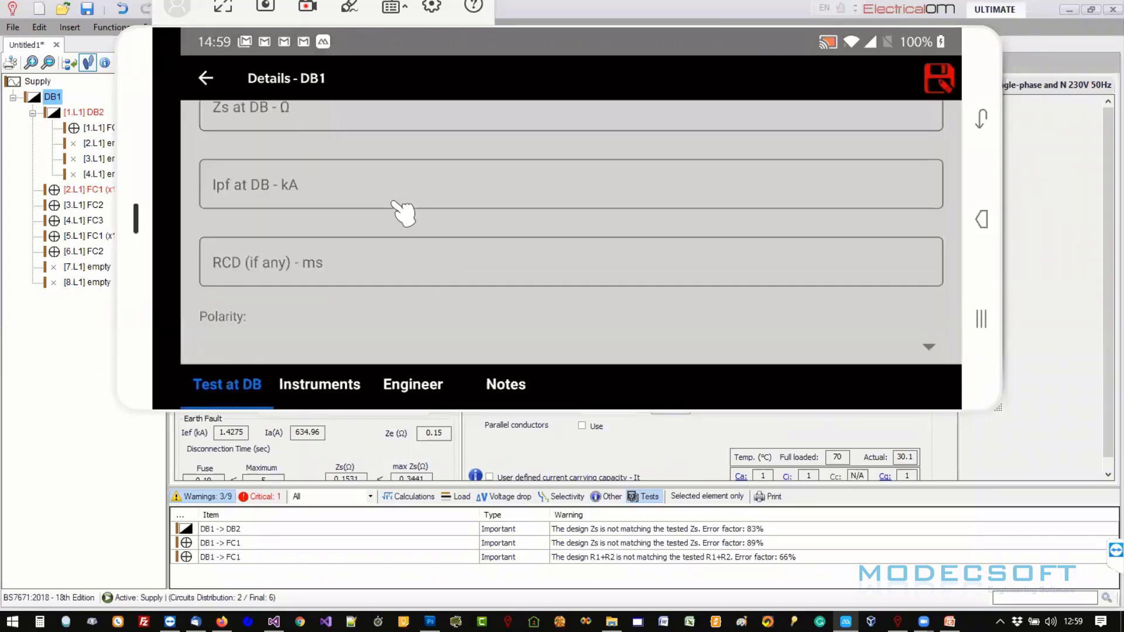
{"action": "left_click_drag", "start_coordinate": [404, 214], "coordinate": [402, 95]}
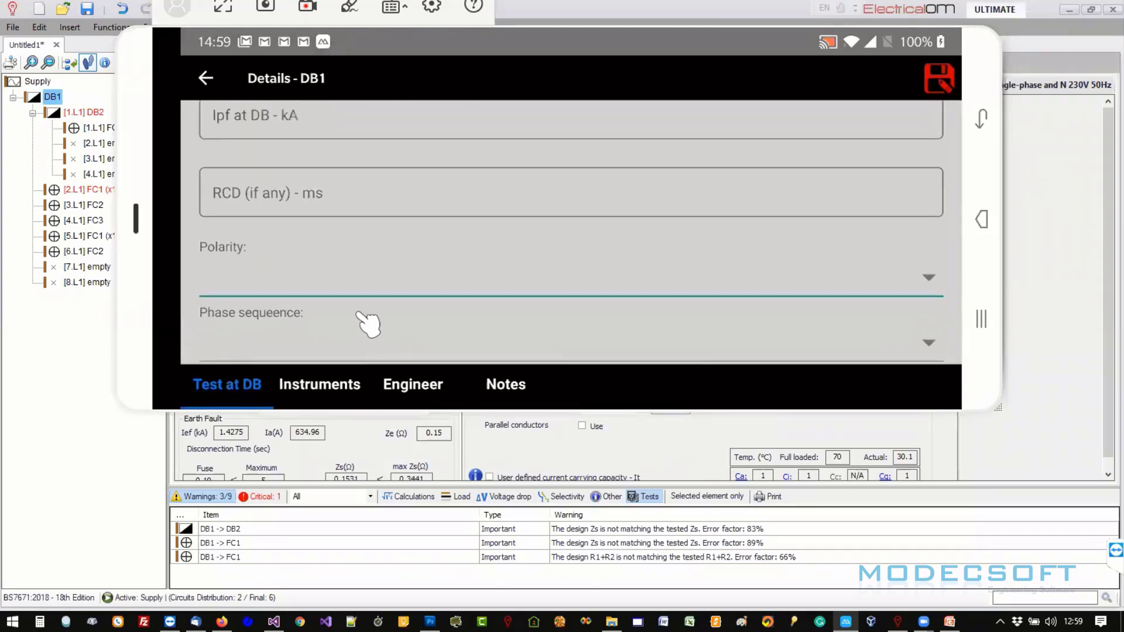
{"action": "left_click_drag", "start_coordinate": [382, 320], "coordinate": [318, 384]}
{"action": "left_click", "coordinate": [319, 384]}
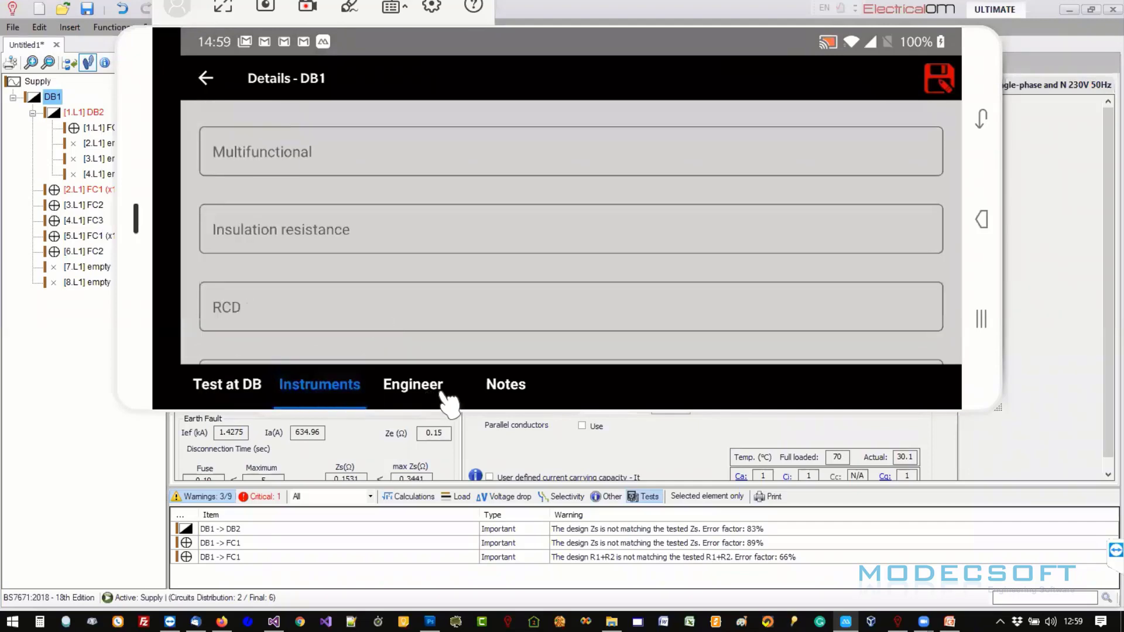
{"action": "left_click", "coordinate": [495, 385]}
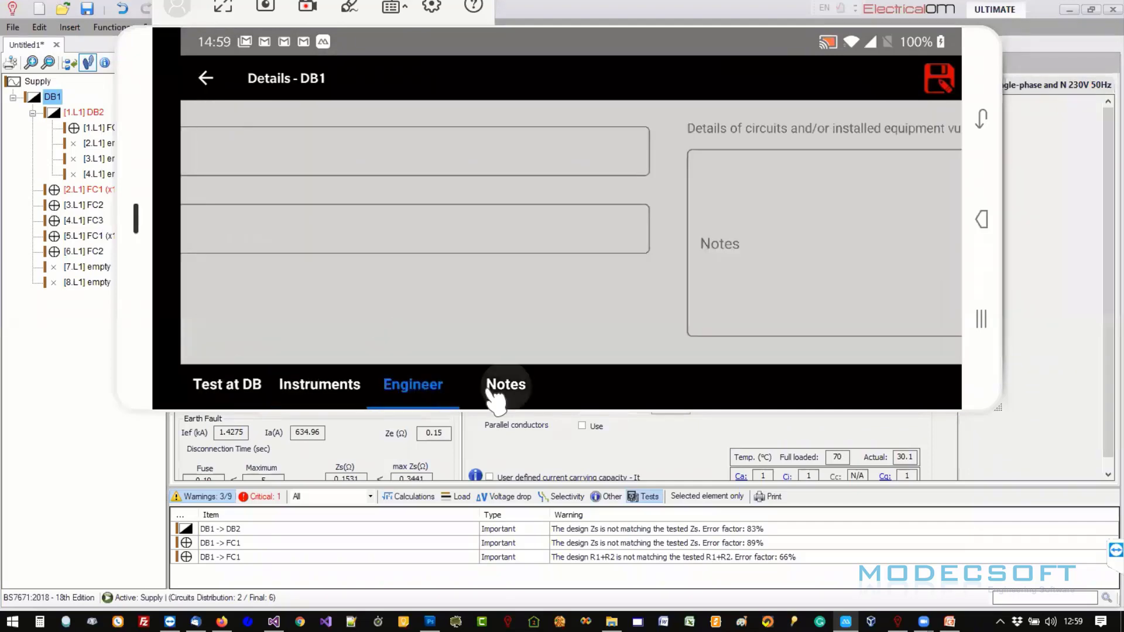
{"action": "left_click", "coordinate": [235, 386]}
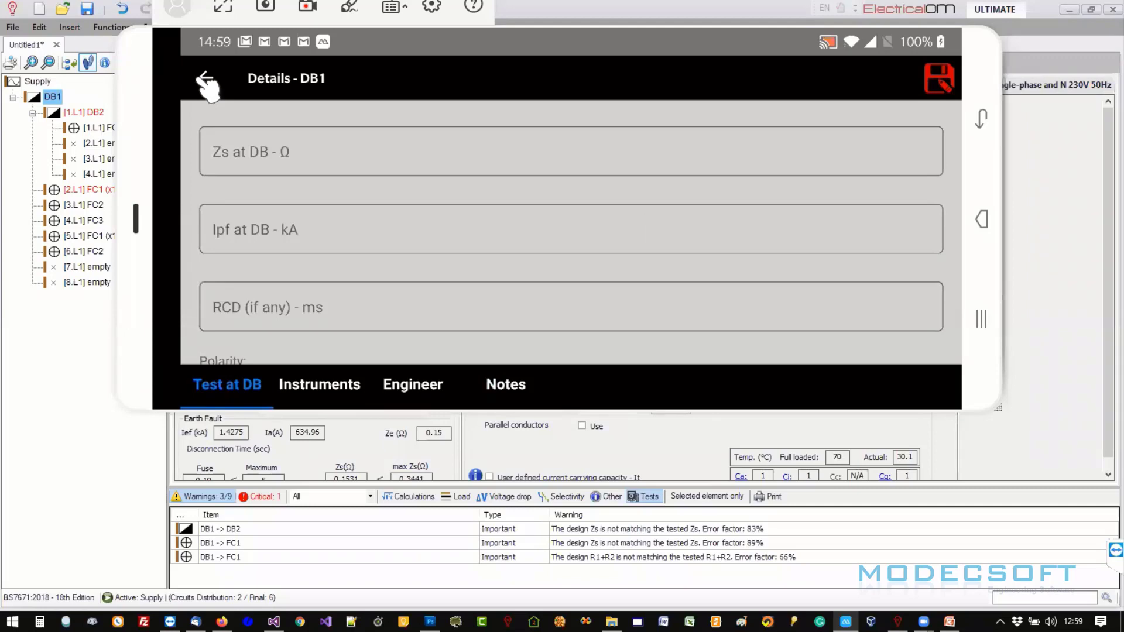
{"action": "left_click", "coordinate": [199, 80]}
{"action": "left_click_drag", "start_coordinate": [725, 259], "coordinate": [360, 232]}
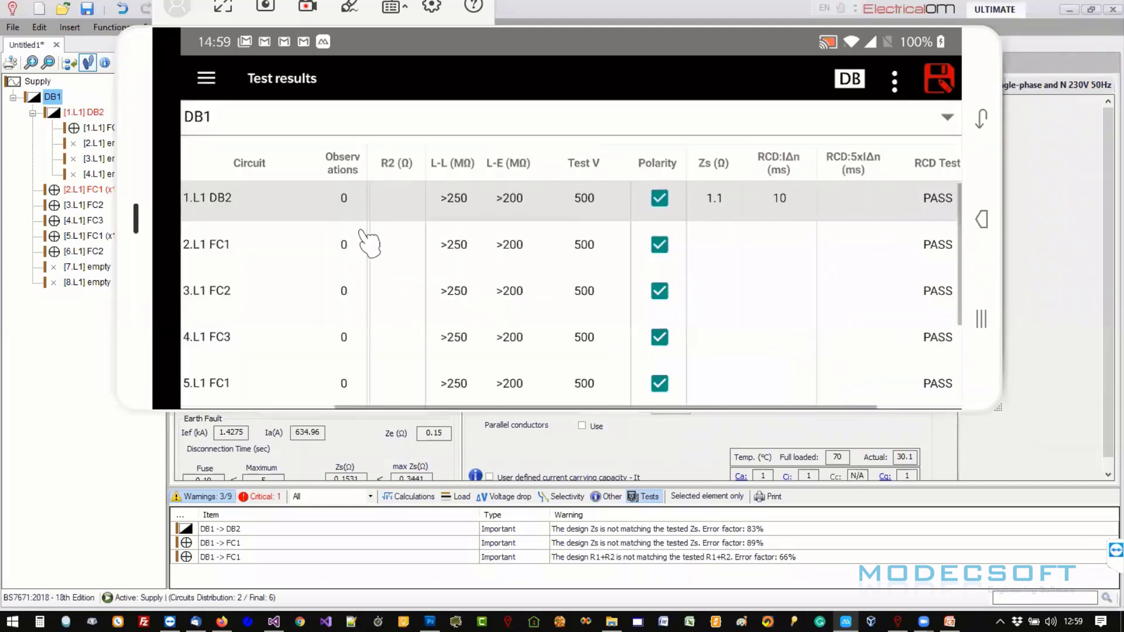
- Save the project and share demo 123_20_05_2020_00_00.MobileEOM to Dropbox from the Home page
{"action": "left_click", "coordinate": [938, 79]}
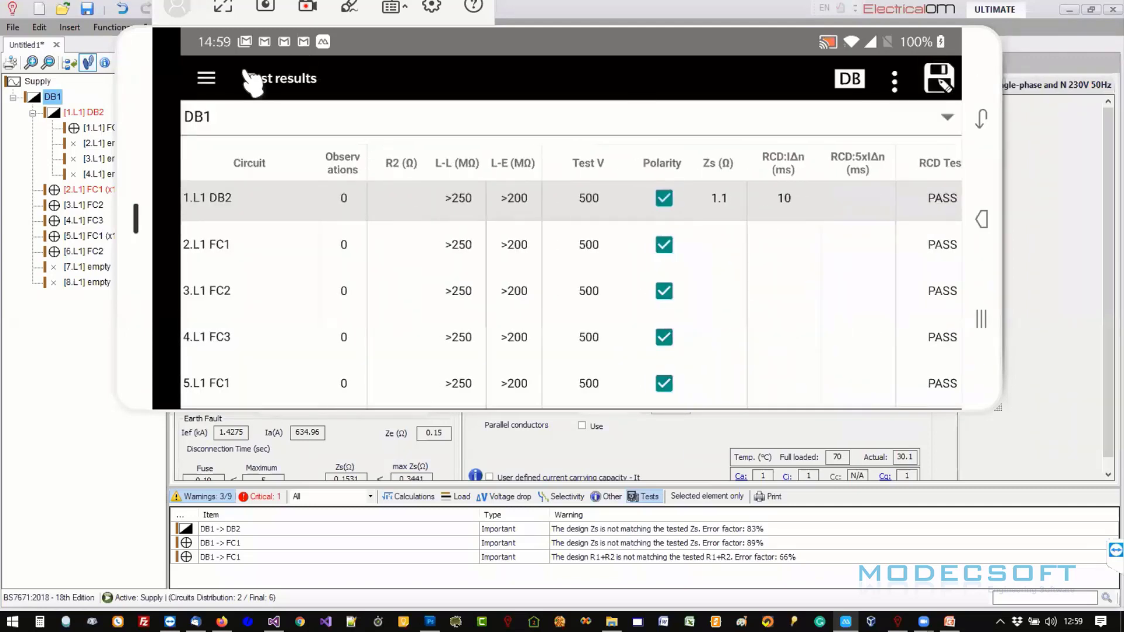
{"action": "left_click", "coordinate": [207, 78]}
{"action": "left_click", "coordinate": [571, 202]}
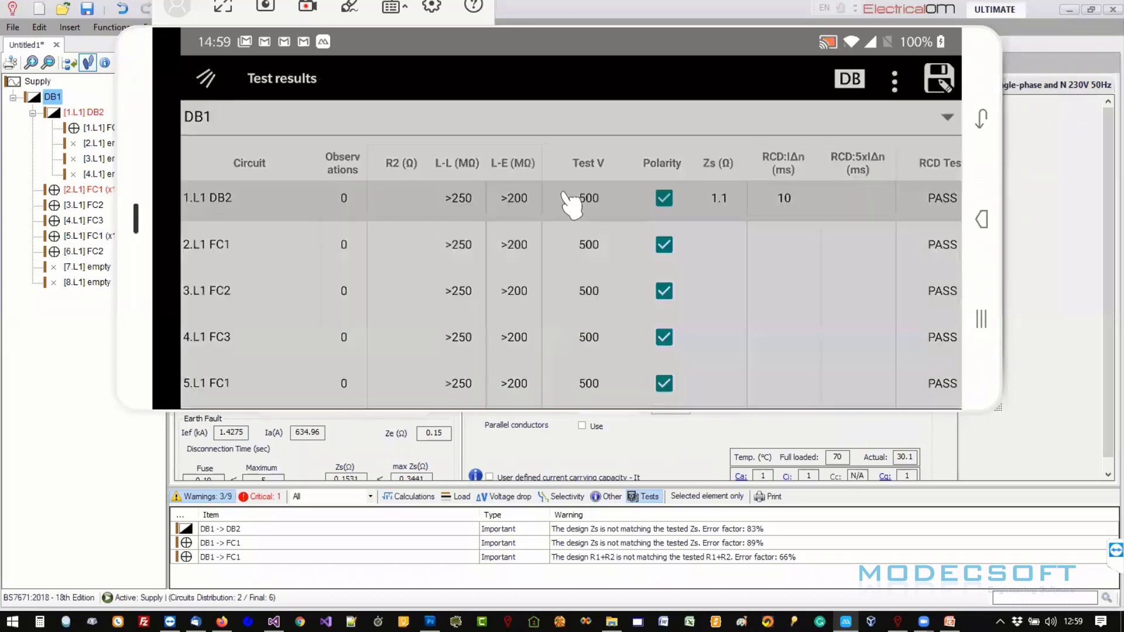
{"action": "left_click_drag", "start_coordinate": [632, 339], "coordinate": [627, 161]}
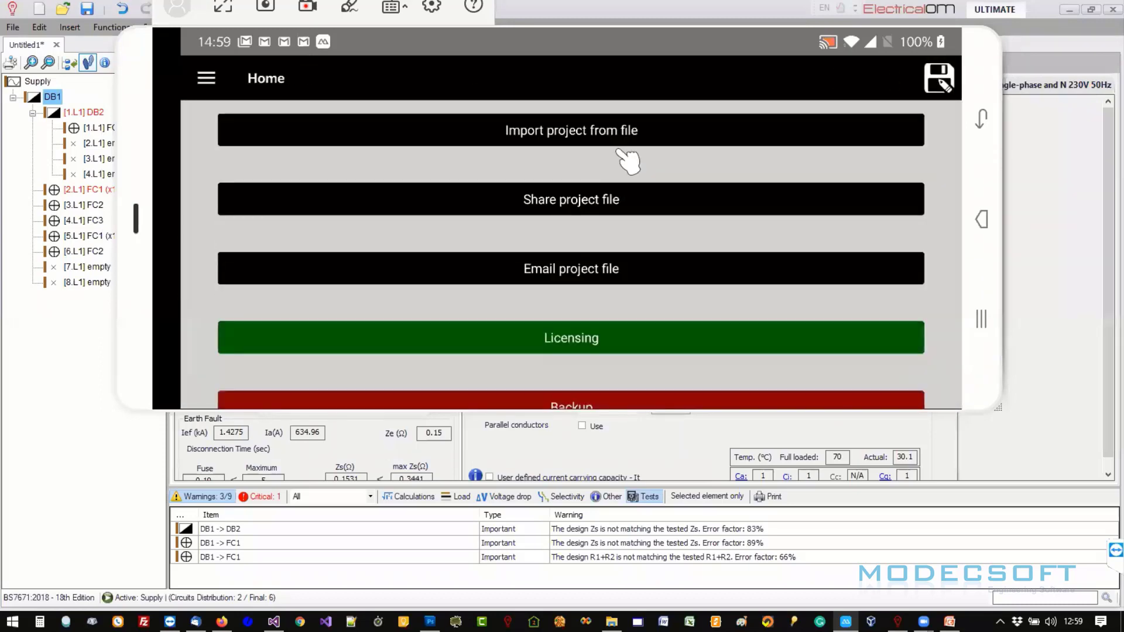
{"action": "left_click_drag", "start_coordinate": [603, 226], "coordinate": [598, 269]}
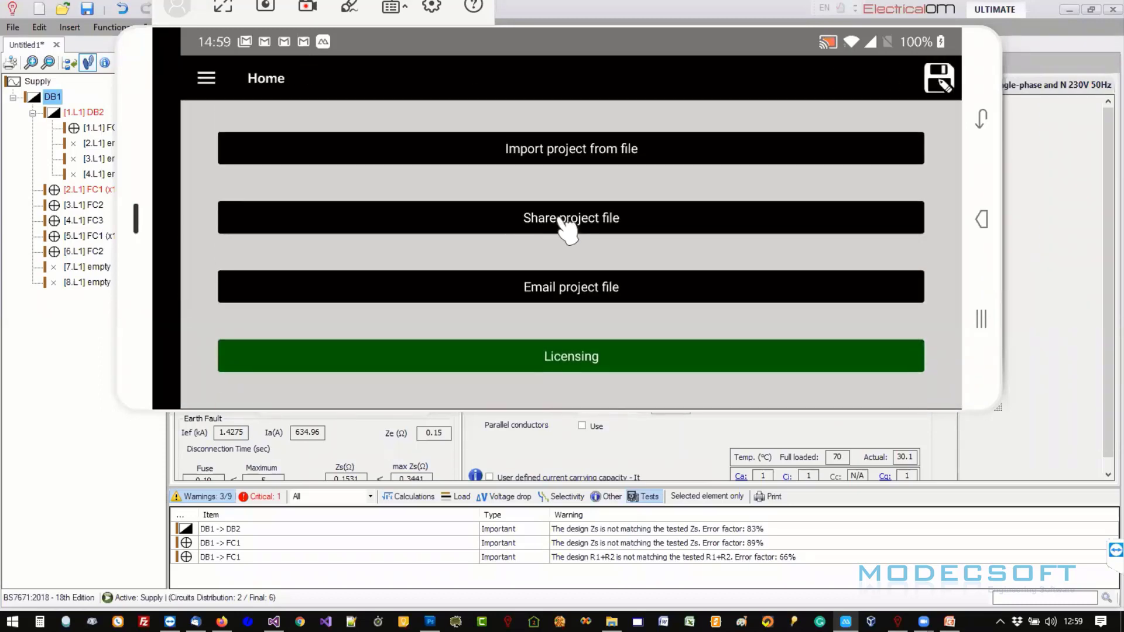
{"action": "left_click", "coordinate": [562, 221]}
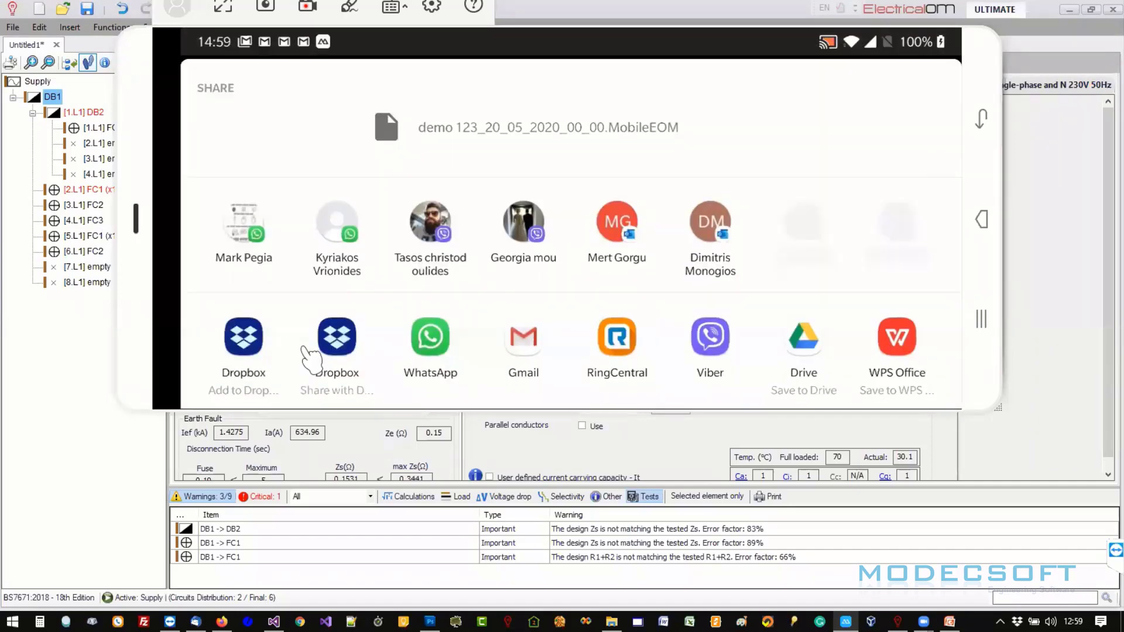
{"action": "left_click", "coordinate": [252, 352]}
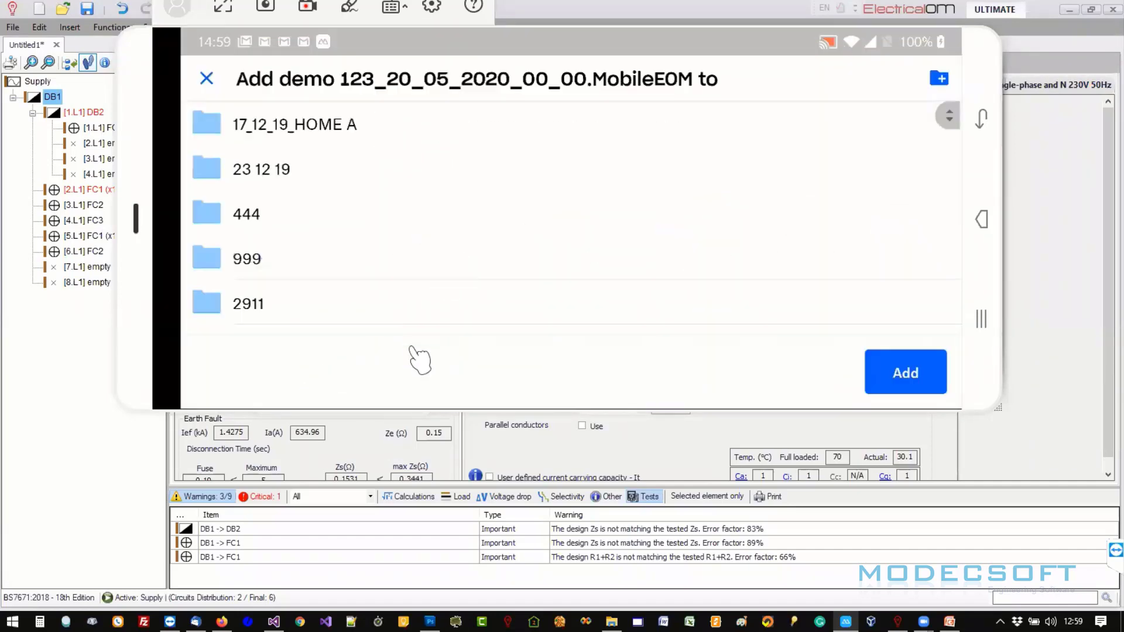
- Browse the Dropbox folder list, including MobileEOM shares, for a destination for the project file
{"action": "left_click_drag", "start_coordinate": [440, 334], "coordinate": [455, 150]}
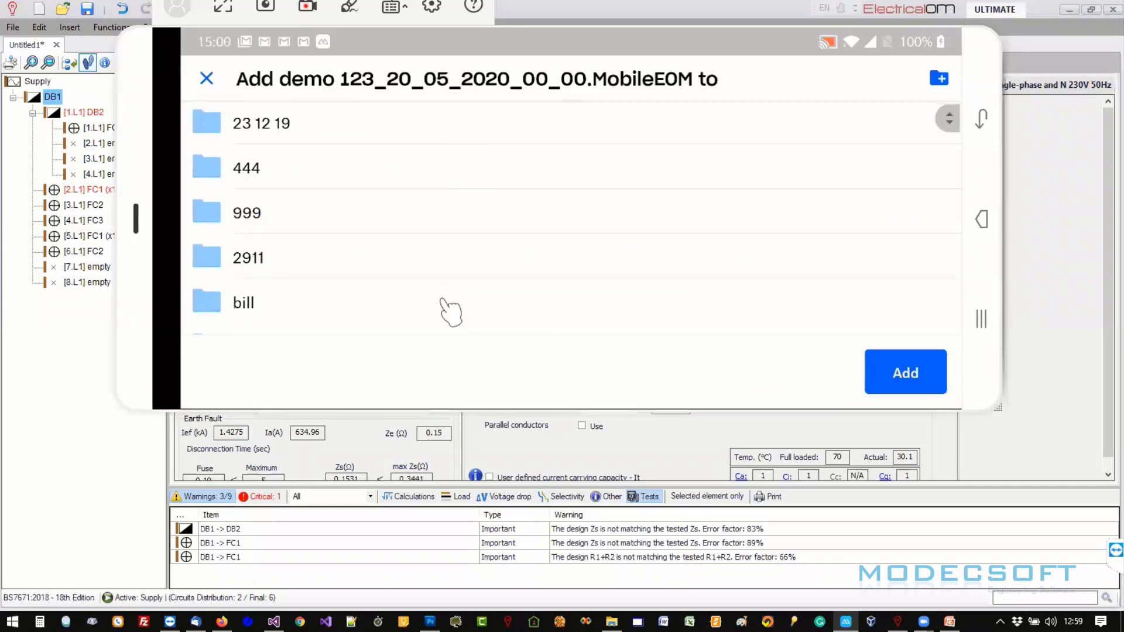
{"action": "left_click_drag", "start_coordinate": [451, 314], "coordinate": [447, 140]}
{"action": "left_click_drag", "start_coordinate": [431, 258], "coordinate": [406, 139]}
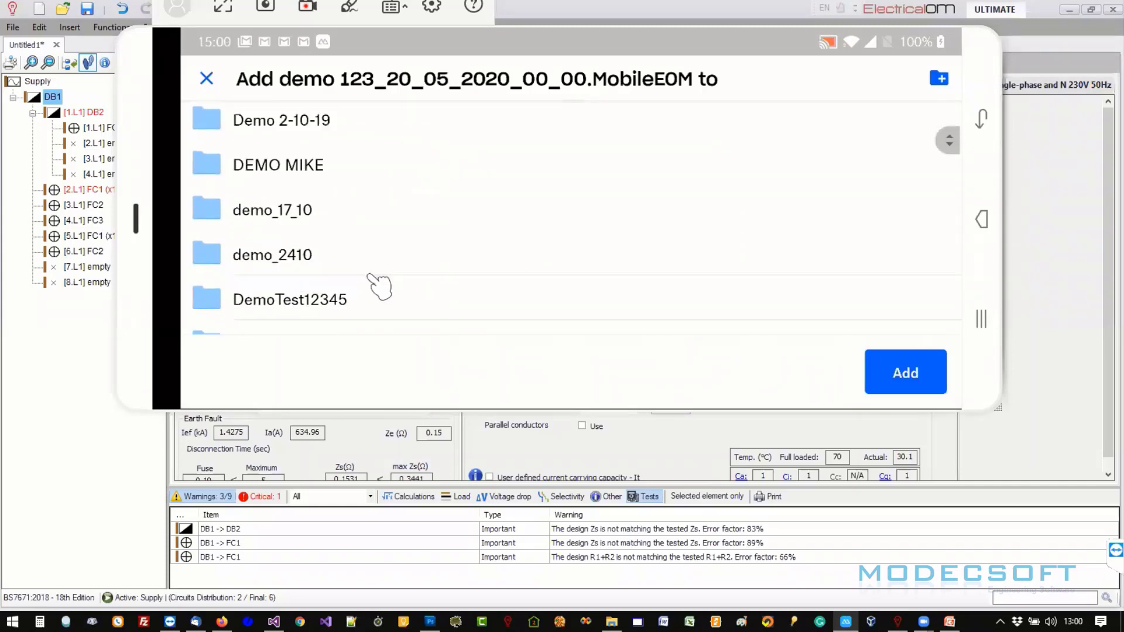
{"action": "scroll", "coordinate": [380, 287], "scroll_direction": "down", "scroll_amount": 10}
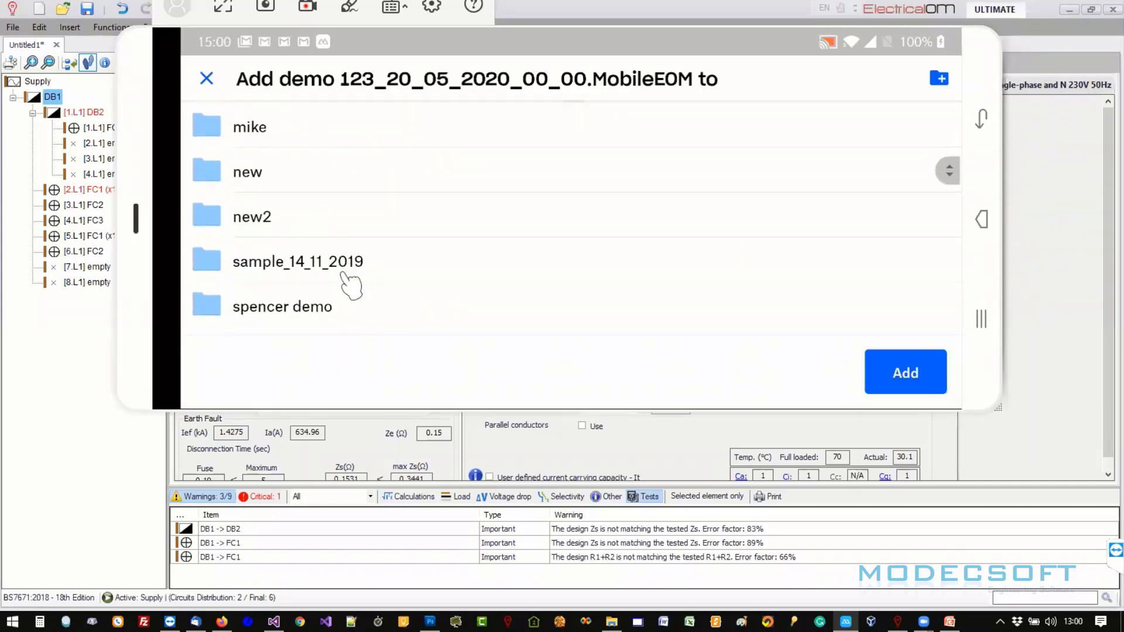
{"action": "scroll", "coordinate": [352, 286], "scroll_direction": "down", "scroll_amount": 6}
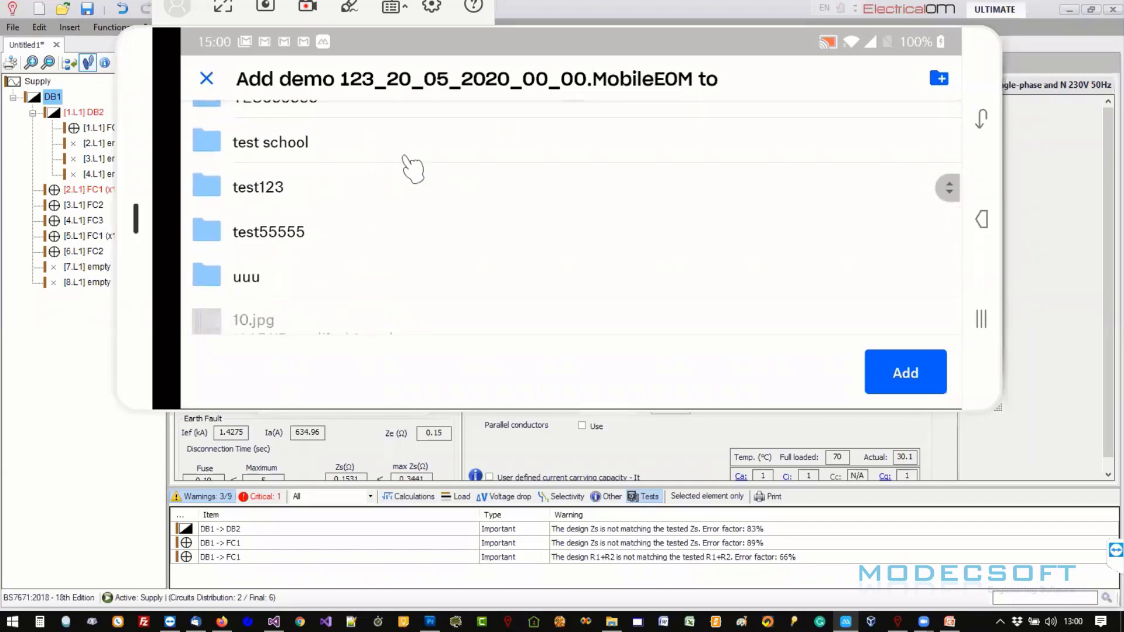
{"action": "scroll", "coordinate": [394, 276], "scroll_direction": "up", "scroll_amount": 5}
{"action": "scroll", "coordinate": [760, 211], "scroll_direction": "up", "scroll_amount": 10}
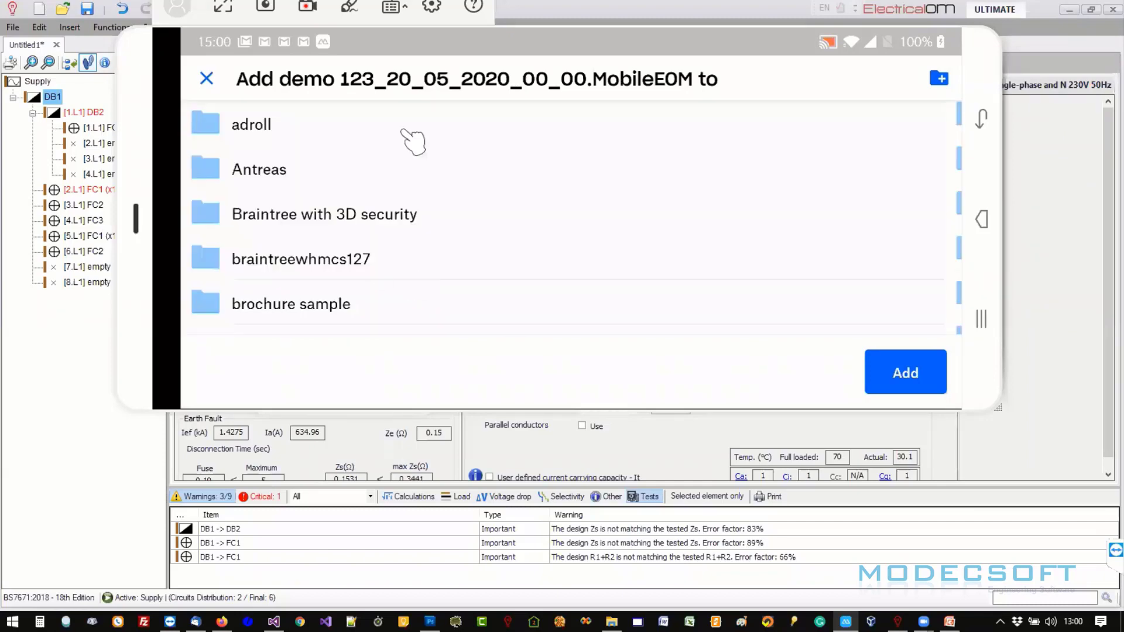
{"action": "scroll", "coordinate": [306, 254], "scroll_direction": "down", "scroll_amount": 6}
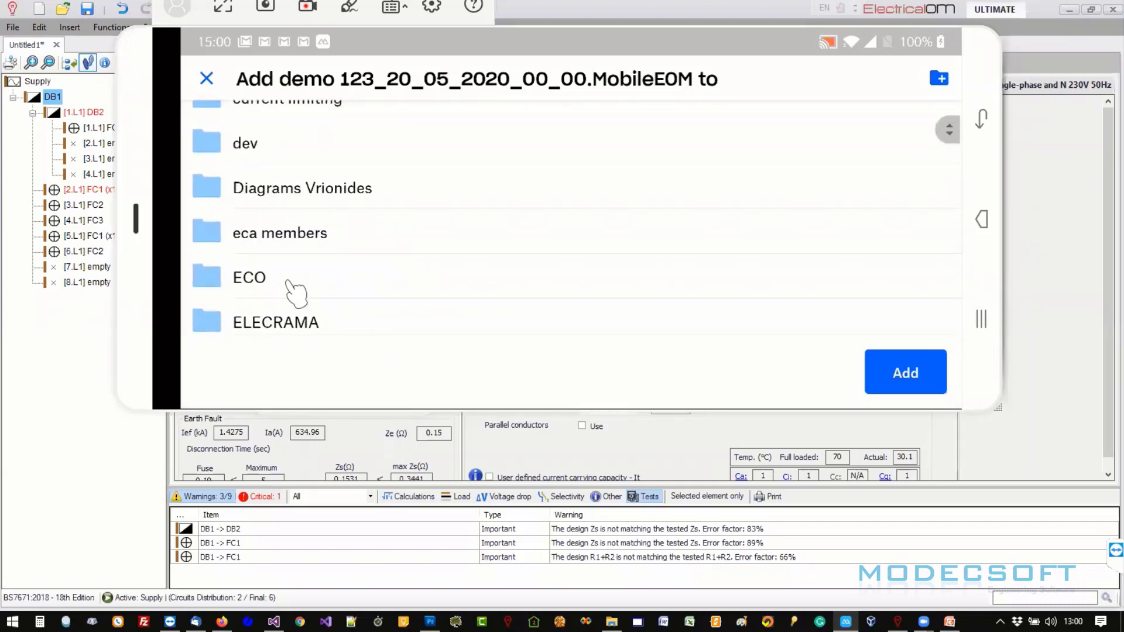
{"action": "scroll", "coordinate": [301, 191], "scroll_direction": "down", "scroll_amount": 5}
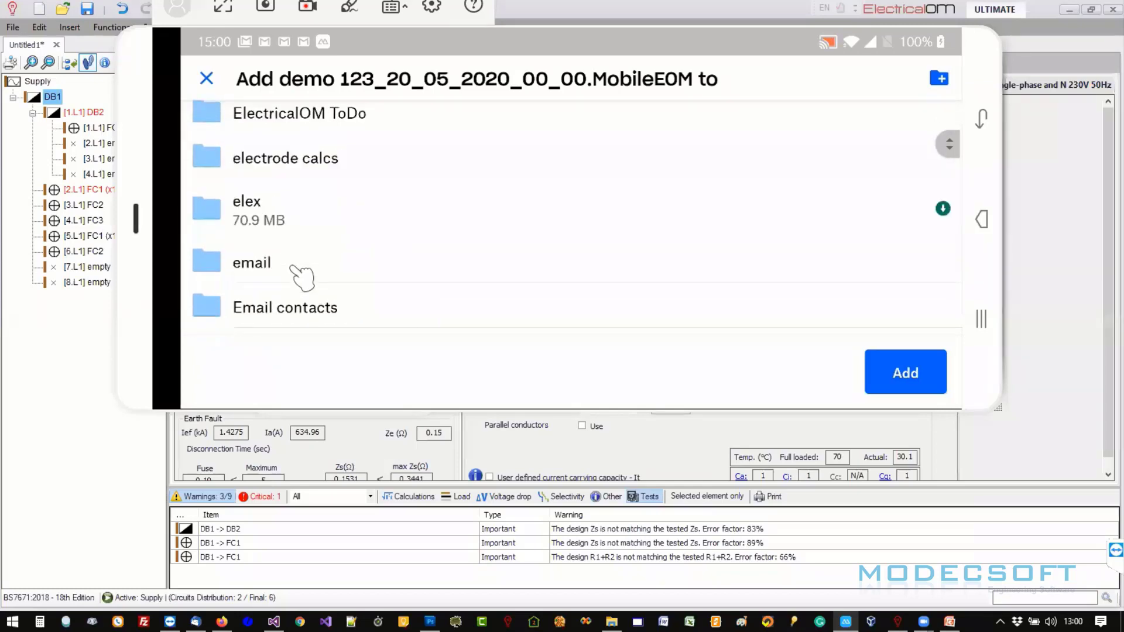
{"action": "scroll", "coordinate": [303, 277], "scroll_direction": "down", "scroll_amount": 6}
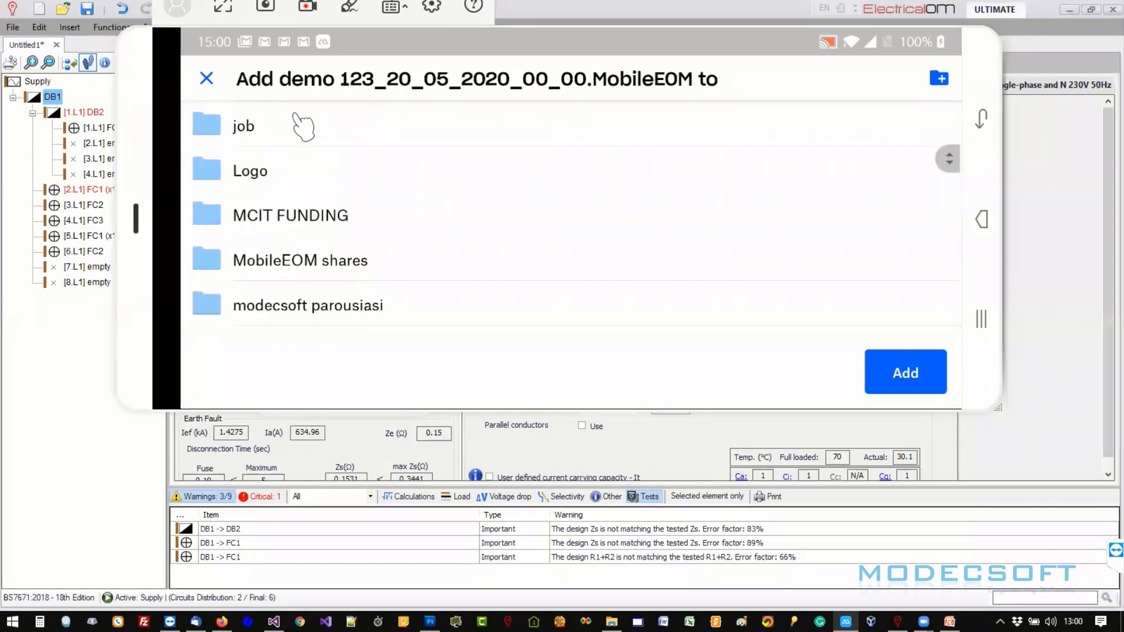
{"action": "scroll", "coordinate": [303, 127], "scroll_direction": "down", "scroll_amount": 8}
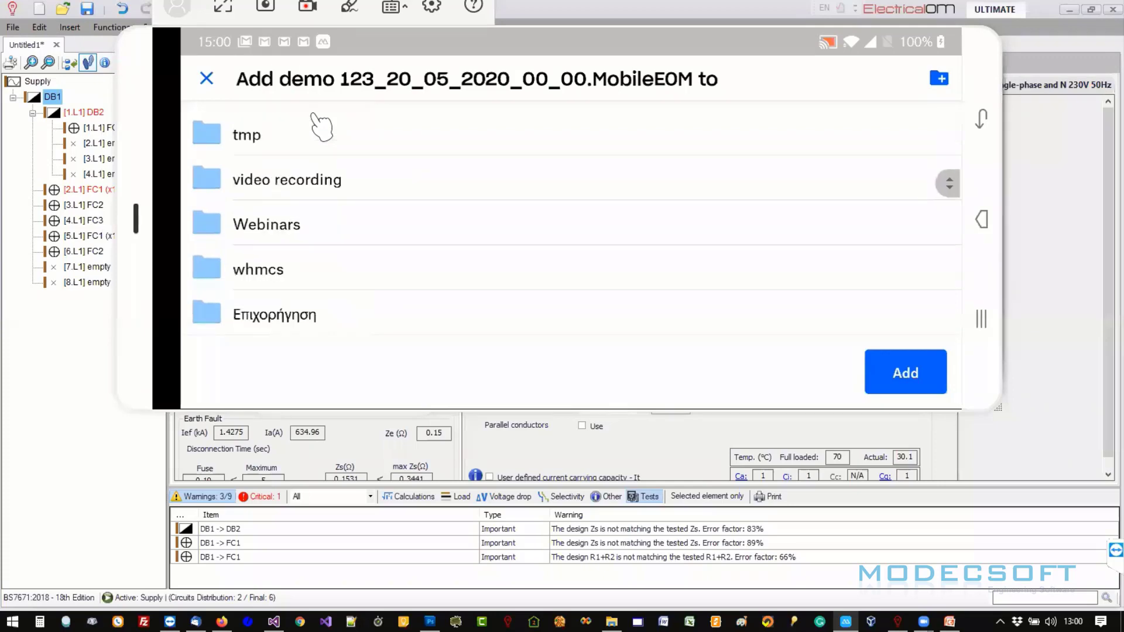
{"action": "scroll", "coordinate": [321, 126], "scroll_direction": "down", "scroll_amount": 10}
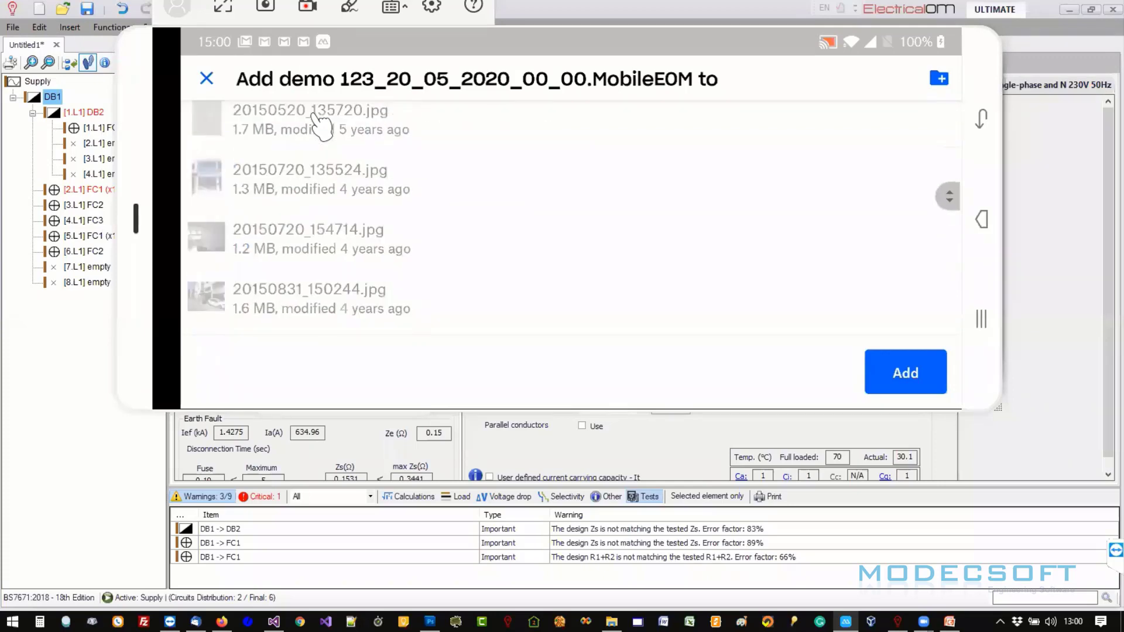
{"action": "scroll", "coordinate": [321, 123], "scroll_direction": "up", "scroll_amount": 5}
{"action": "scroll", "coordinate": [322, 122], "scroll_direction": "down", "scroll_amount": 2}
{"action": "scroll", "coordinate": [321, 122], "scroll_direction": "up", "scroll_amount": 8}
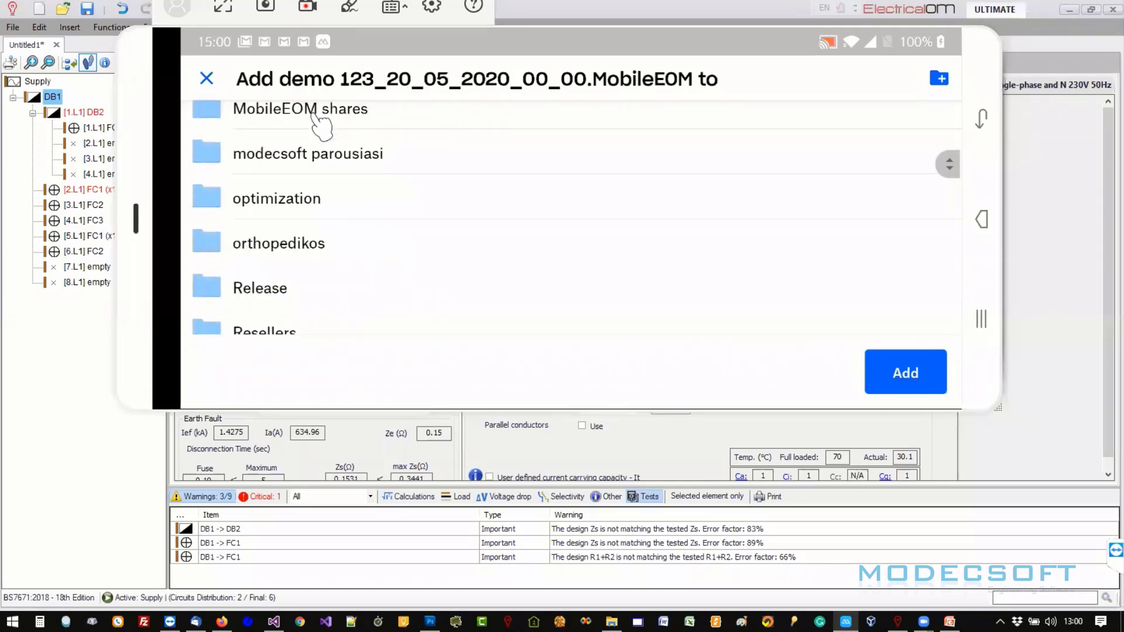
{"action": "scroll", "coordinate": [315, 114], "scroll_direction": "up", "scroll_amount": 10}
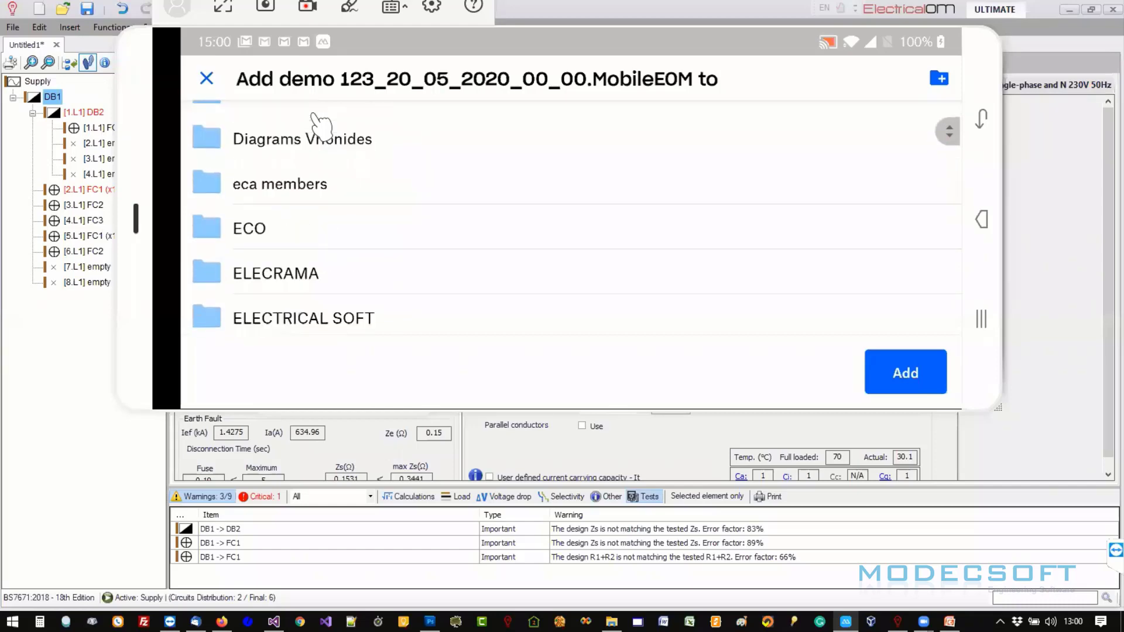
{"action": "scroll", "coordinate": [322, 125], "scroll_direction": "up", "scroll_amount": 1}
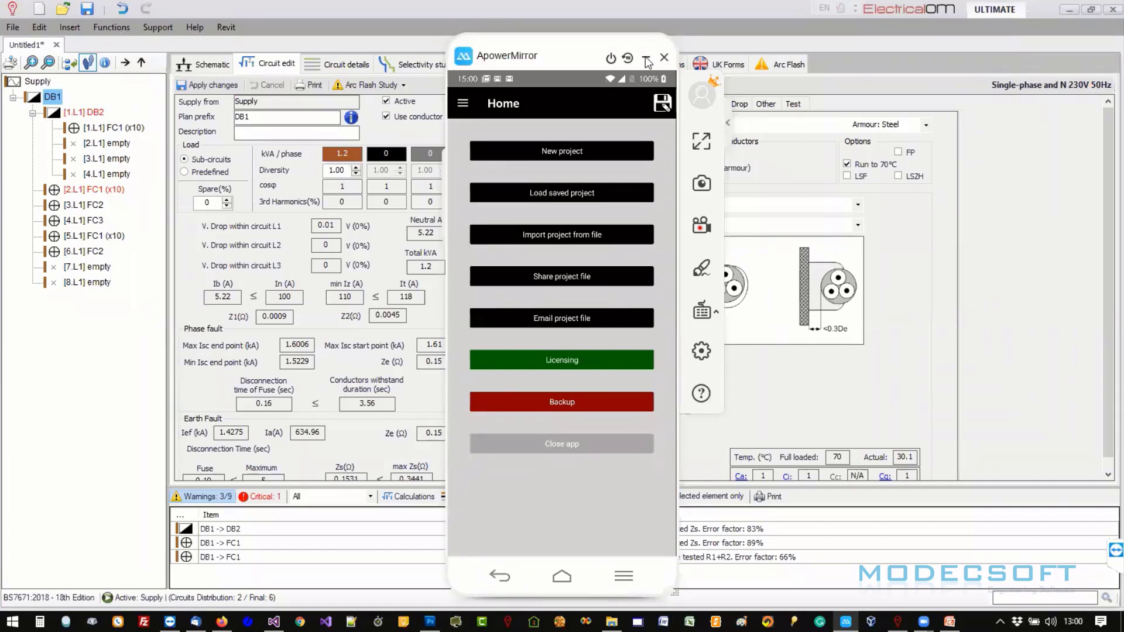
- Import demo 123_20_05_2020_00_00.MobileEOM from Dropbox\UK FORMS via File > Import > MobileEOM
{"action": "left_click", "coordinate": [642, 58]}
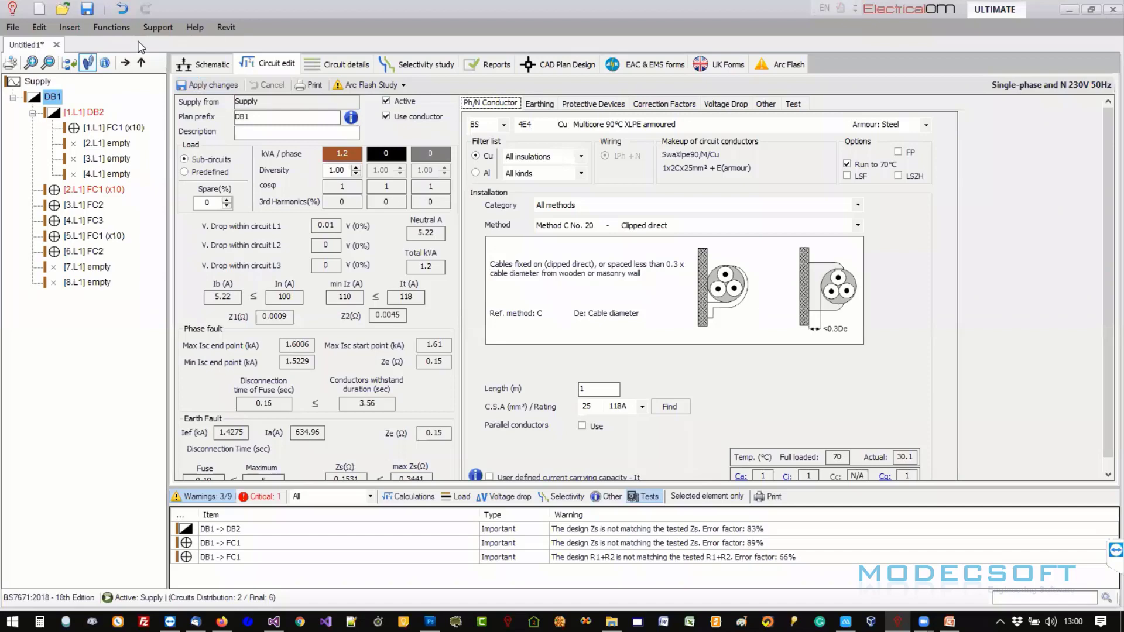
{"action": "left_click", "coordinate": [13, 27]}
{"action": "mouse_move", "coordinate": [70, 165]}
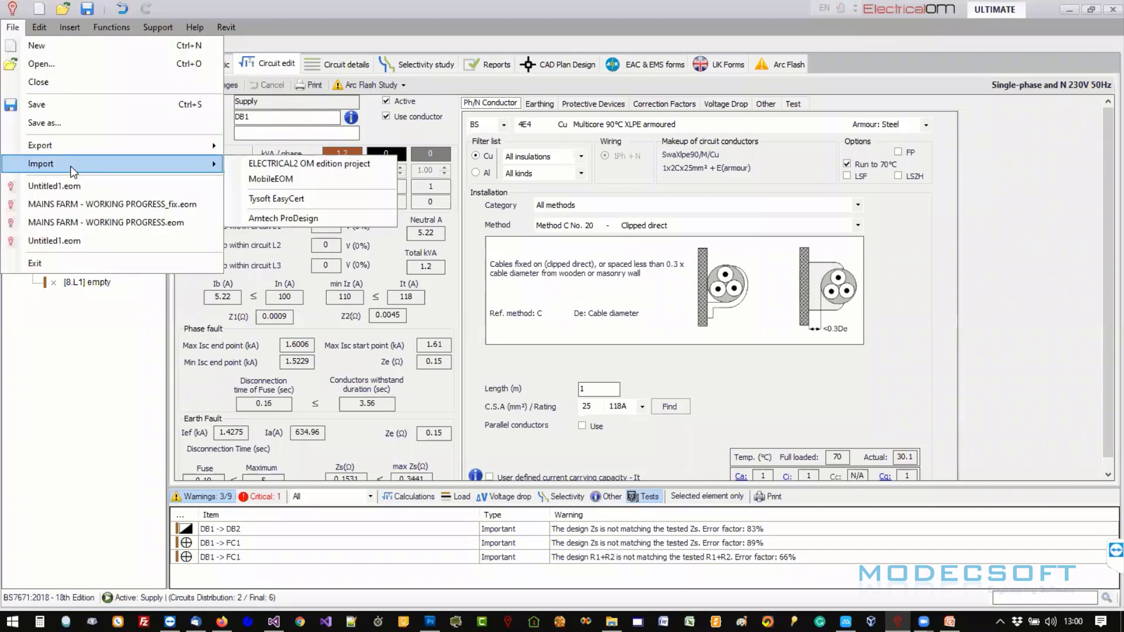
{"action": "left_click", "coordinate": [304, 184]}
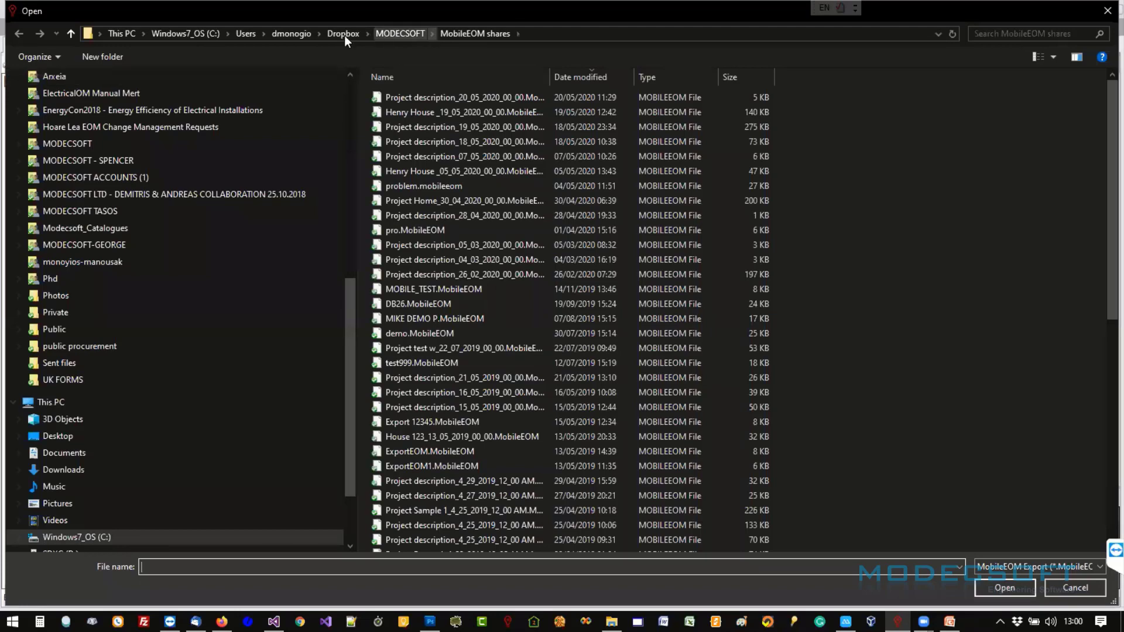
{"action": "left_click", "coordinate": [345, 35]}
{"action": "double_click", "coordinate": [424, 423]}
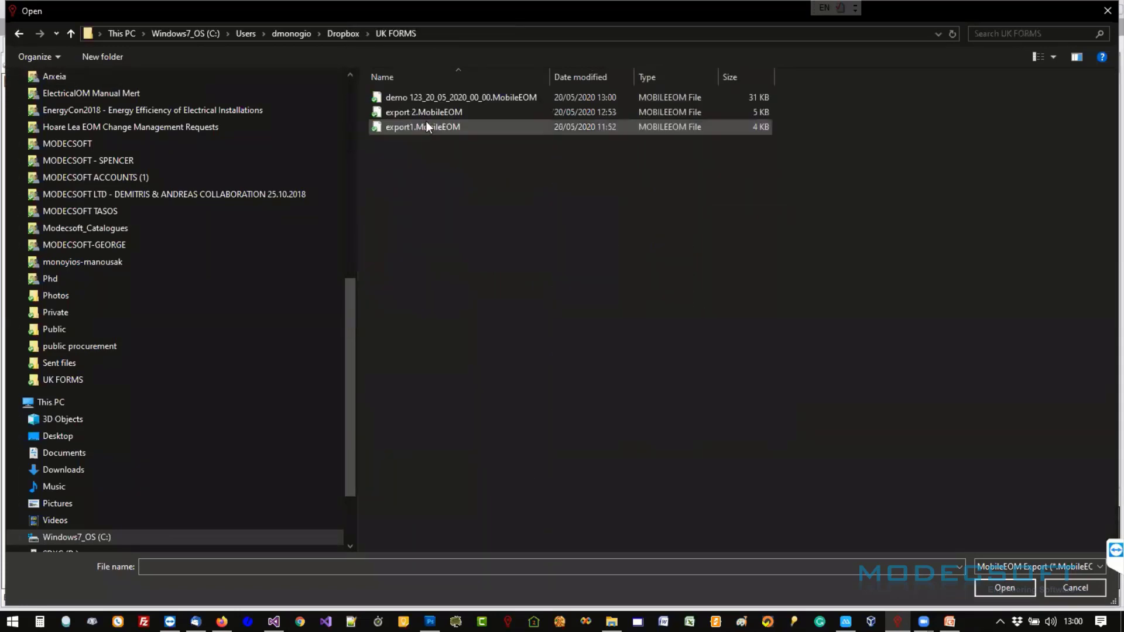
{"action": "left_click", "coordinate": [398, 99]}
{"action": "double_click", "coordinate": [445, 96]}
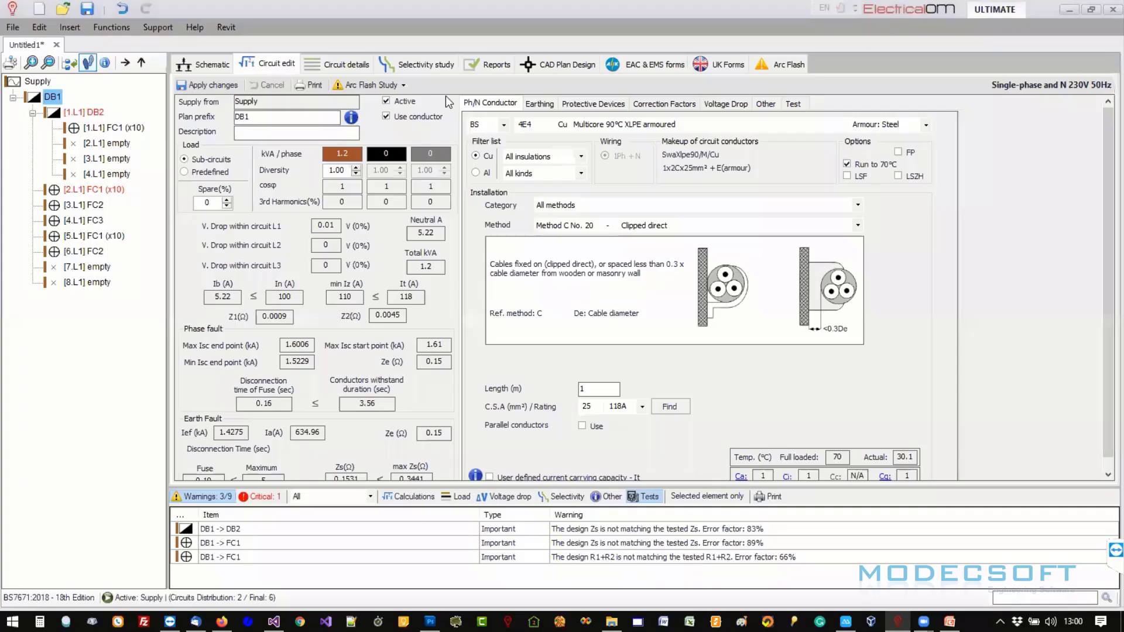
- Unlock the mirrored phone with its passcode, then bring the MobileEOM Import window forward and select DB2
{"action": "left_click_drag", "start_coordinate": [255, 158], "coordinate": [338, 149]}
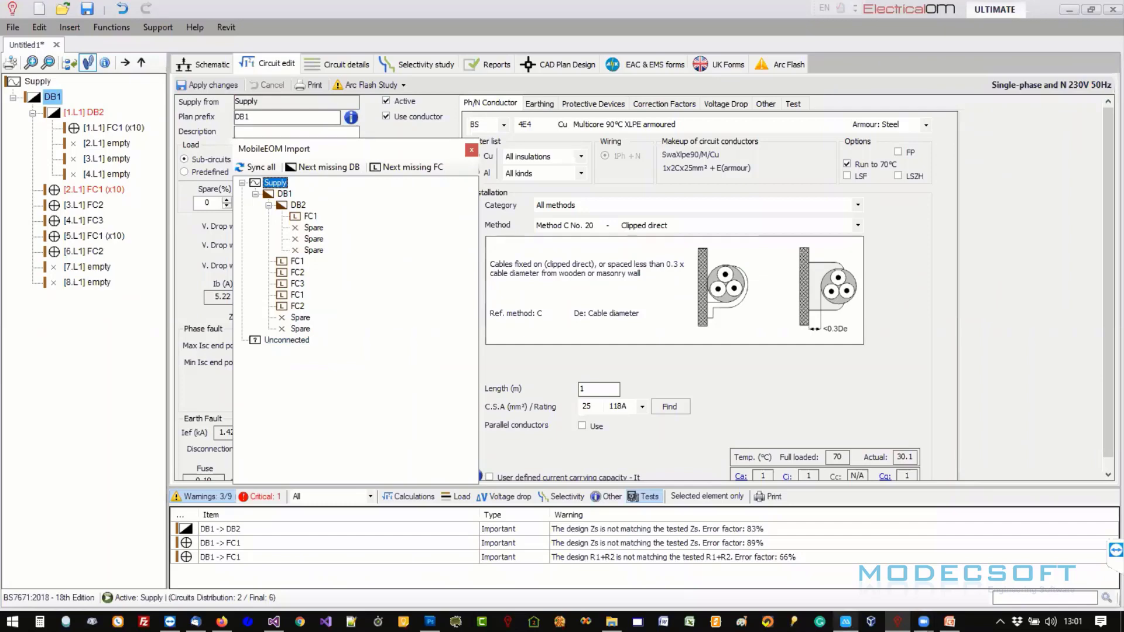
{"action": "left_click", "coordinate": [846, 622]}
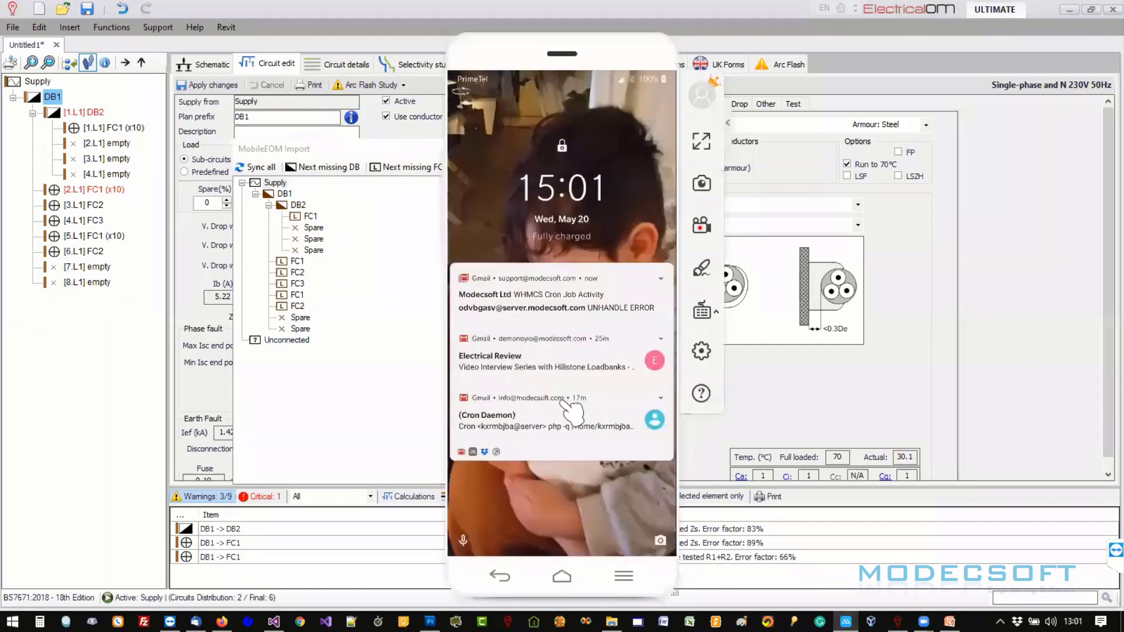
{"action": "left_click_drag", "start_coordinate": [572, 410], "coordinate": [557, 140]}
{"action": "type", "text": "••••"}
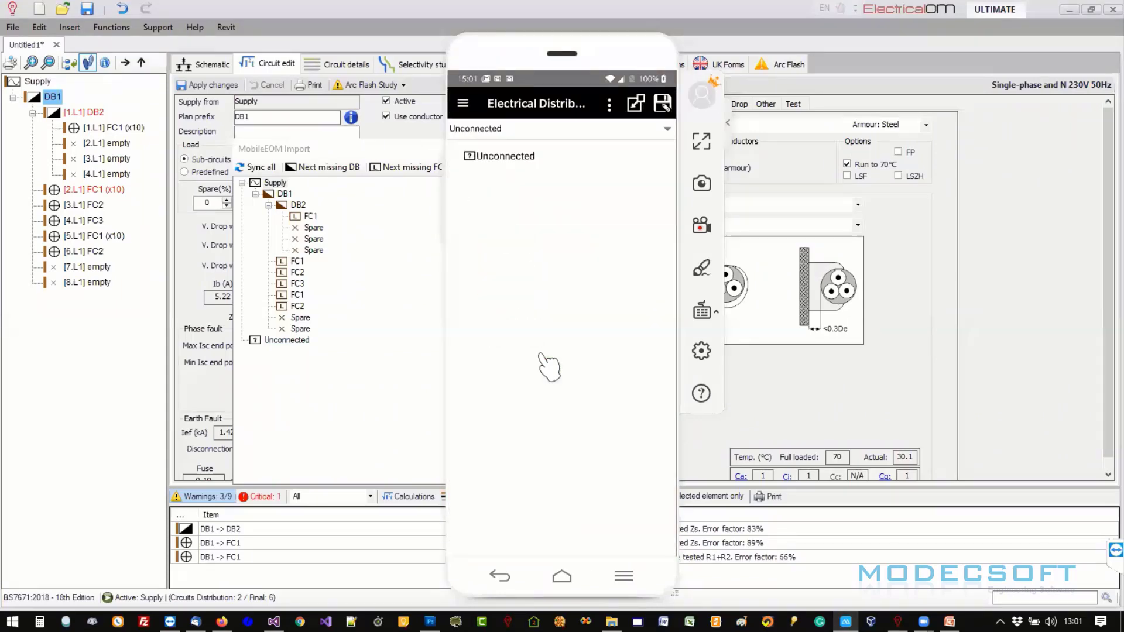
{"action": "left_click", "coordinate": [395, 147]}
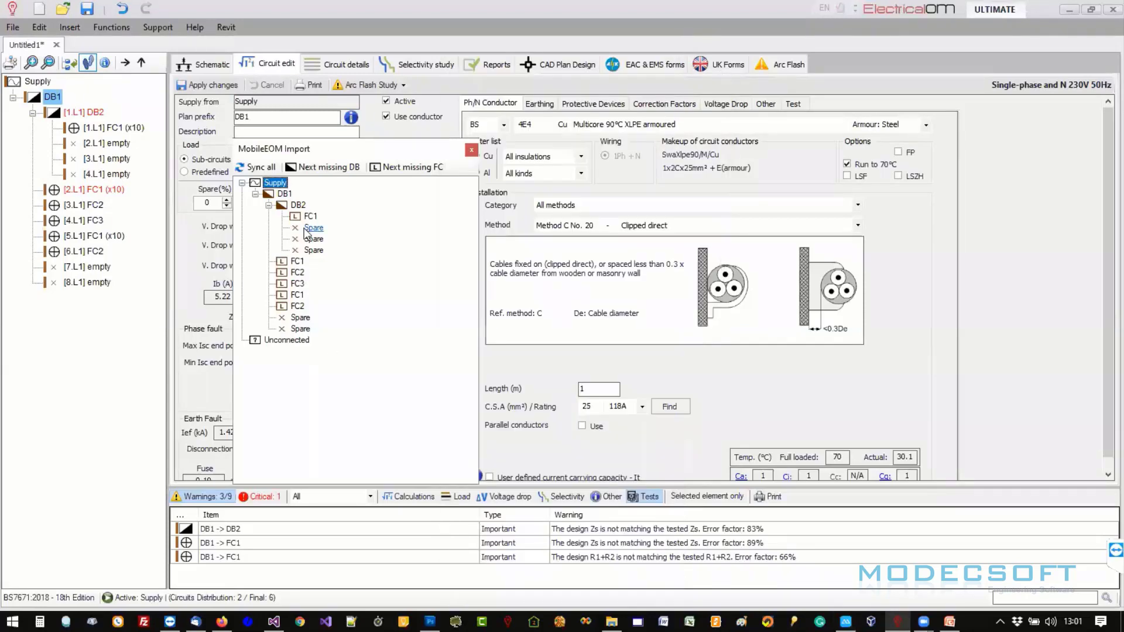
{"action": "left_click", "coordinate": [292, 208]}
- Run Sync all on DB2 and the full import so all MobileEOM test data lands in the project
{"action": "right_click", "coordinate": [293, 210]}
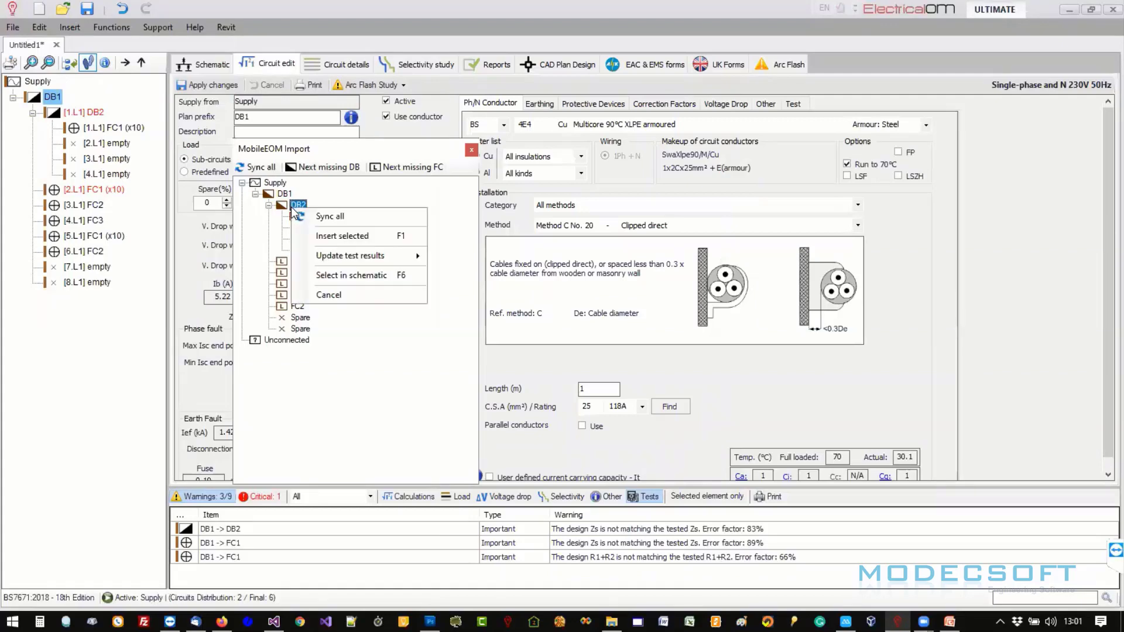
{"action": "mouse_move", "coordinate": [332, 263]}
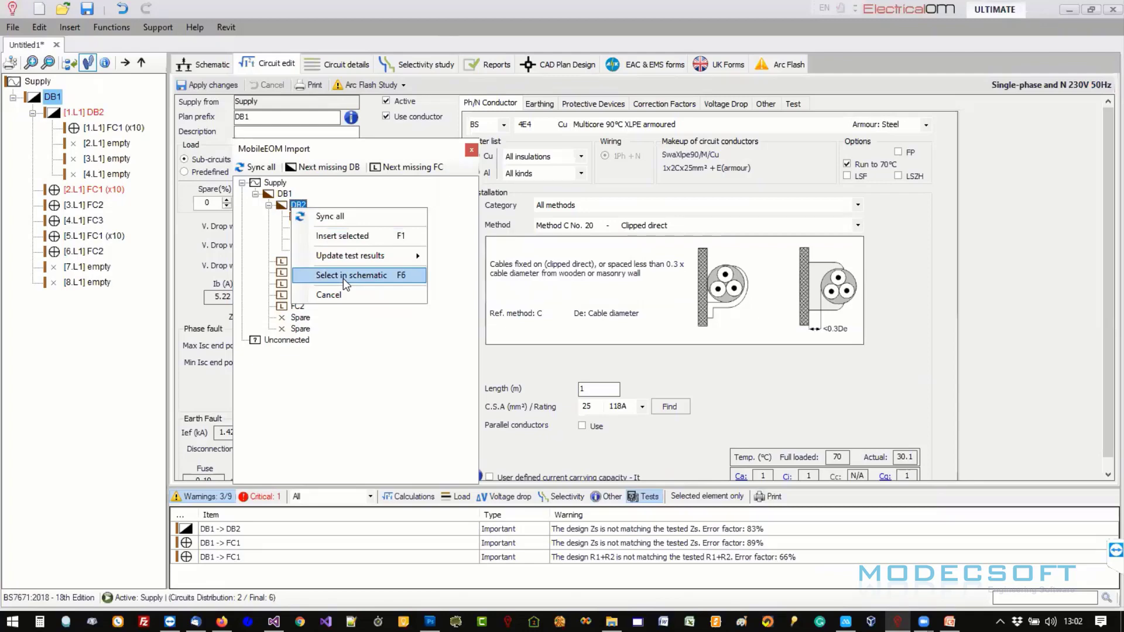
{"action": "left_click", "coordinate": [320, 217]}
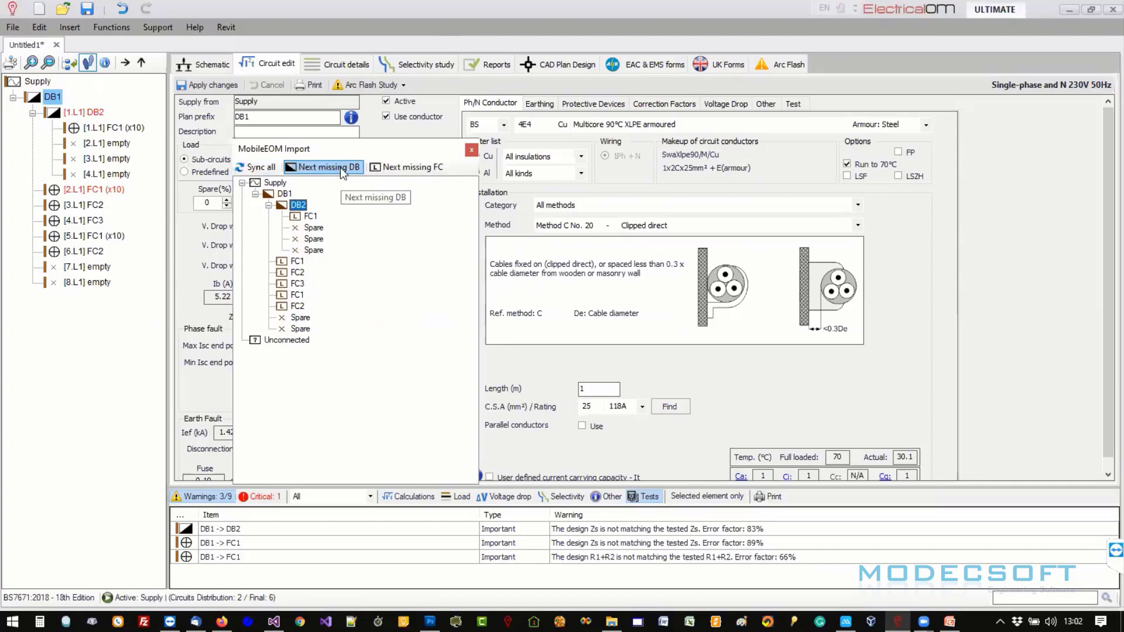
{"action": "left_click", "coordinate": [255, 167]}
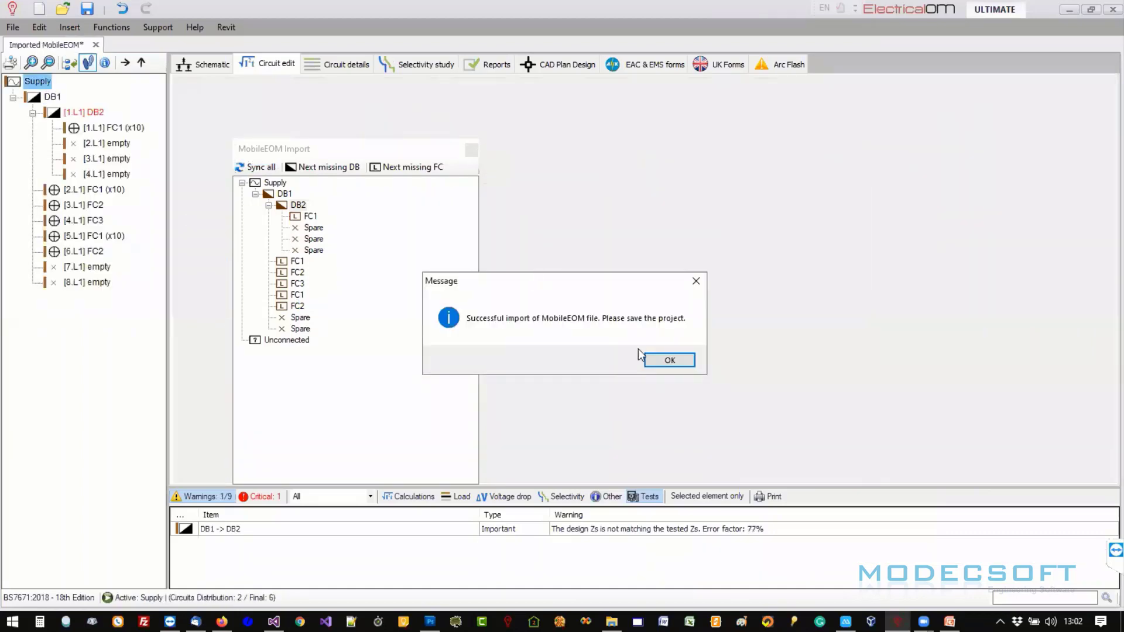
- Dismiss the import confirmation and review DB1's imported test results
{"action": "left_click", "coordinate": [666, 359]}
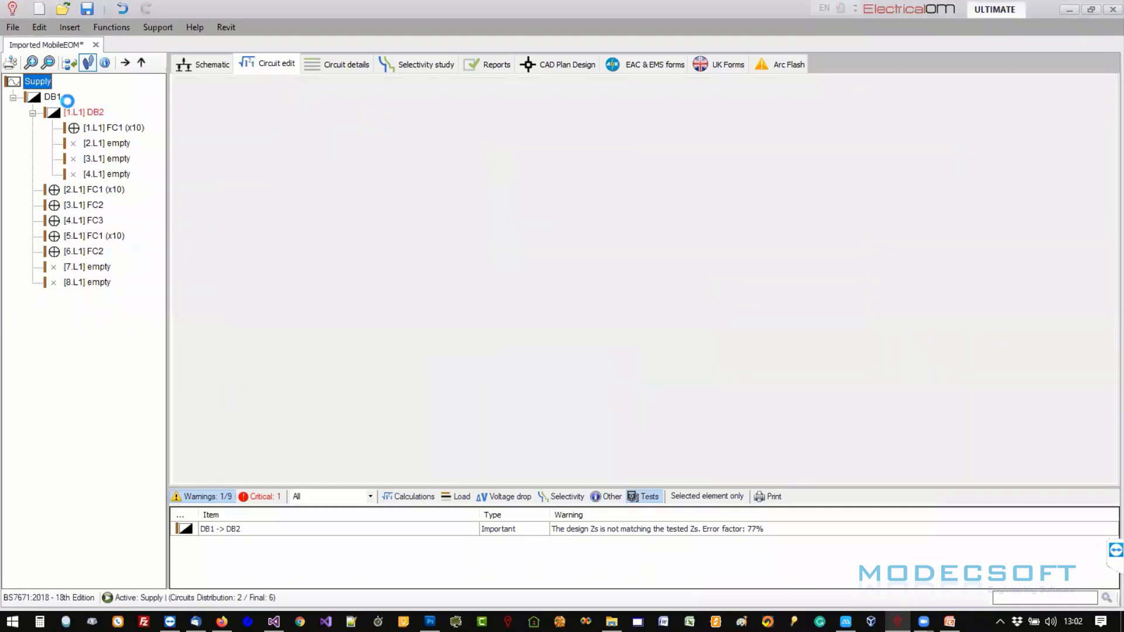
{"action": "left_click", "coordinate": [58, 96]}
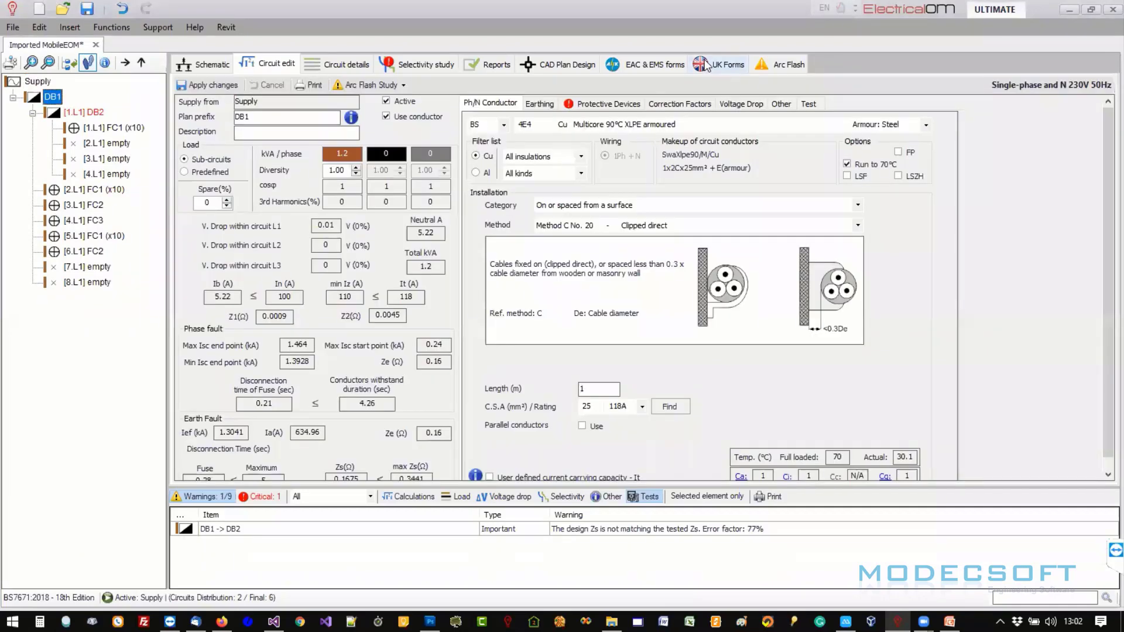
{"action": "left_click", "coordinate": [810, 104]}
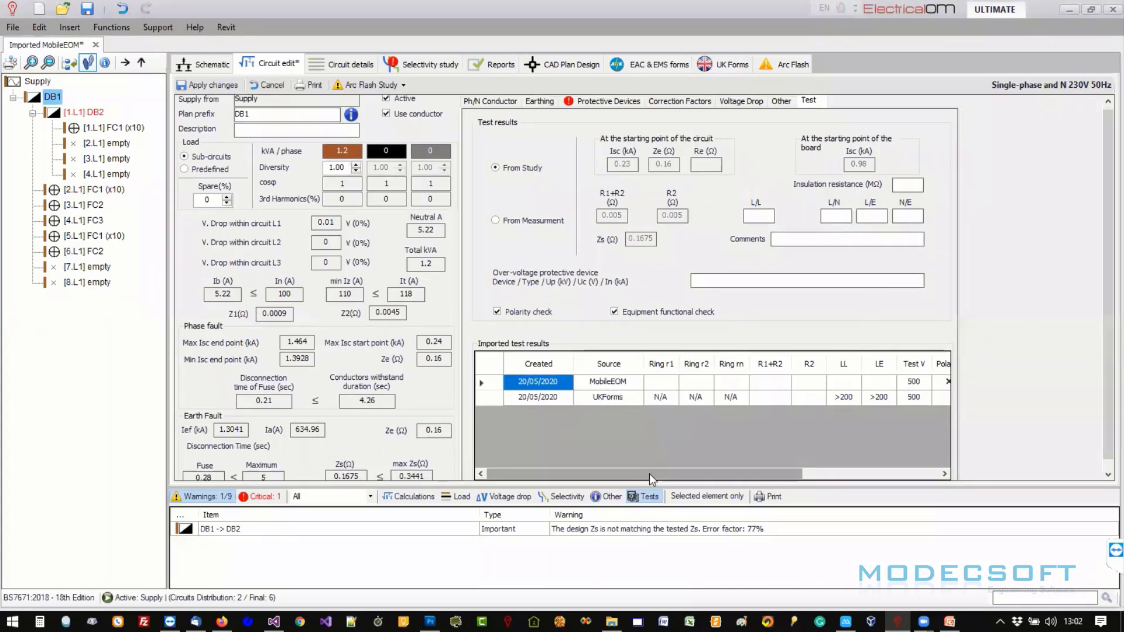
{"action": "left_click_drag", "start_coordinate": [649, 473], "coordinate": [852, 468]}
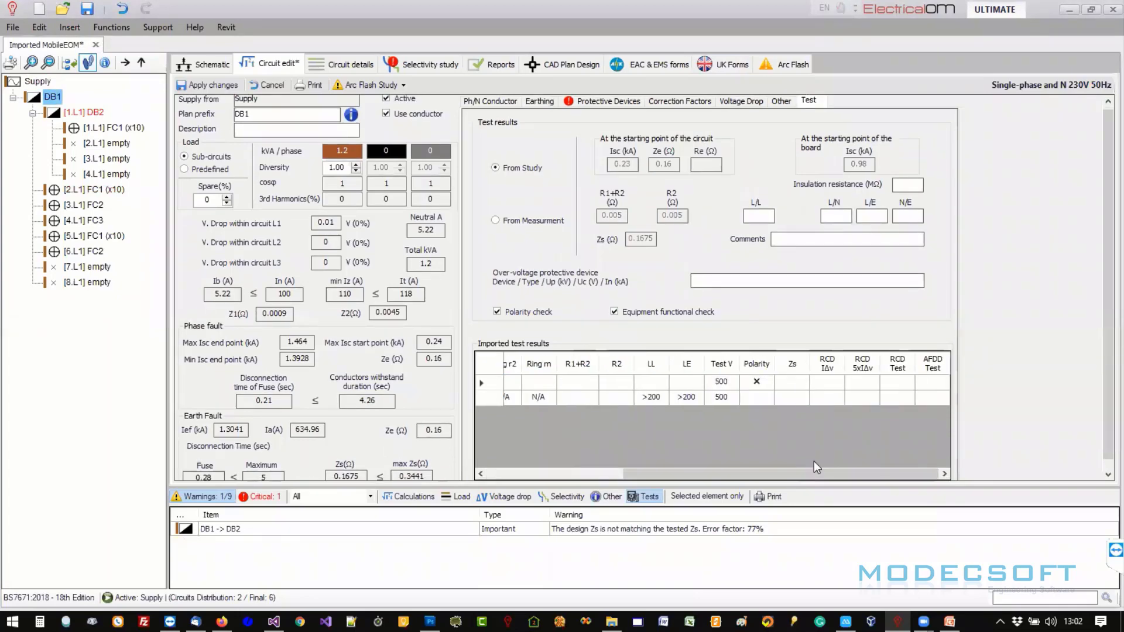
- Browse the FC1 and FC2 circuit results, discarding the unsaved DB1 changes
{"action": "left_click", "coordinate": [110, 190]}
{"action": "left_click", "coordinate": [582, 358]}
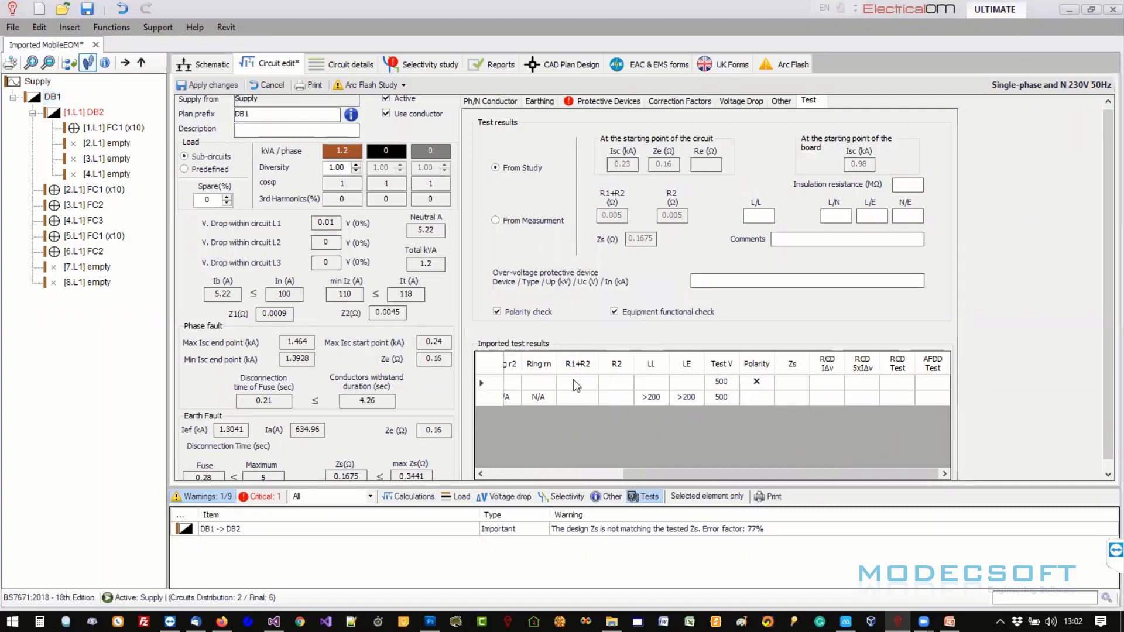
{"action": "left_click_drag", "start_coordinate": [660, 475], "coordinate": [859, 459]}
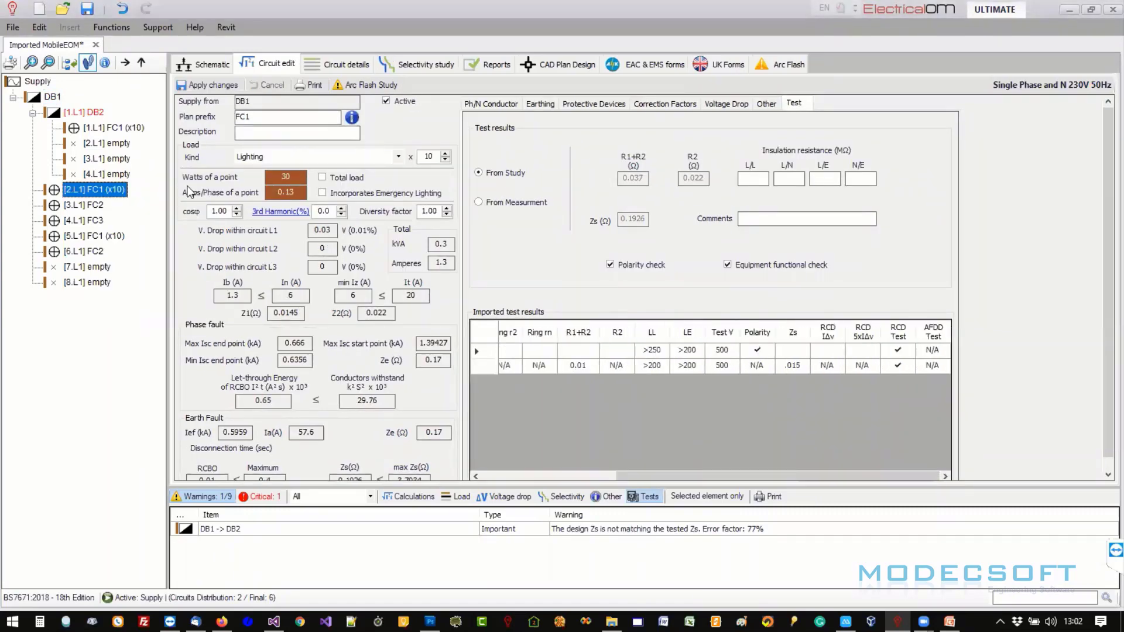
{"action": "left_click", "coordinate": [102, 206]}
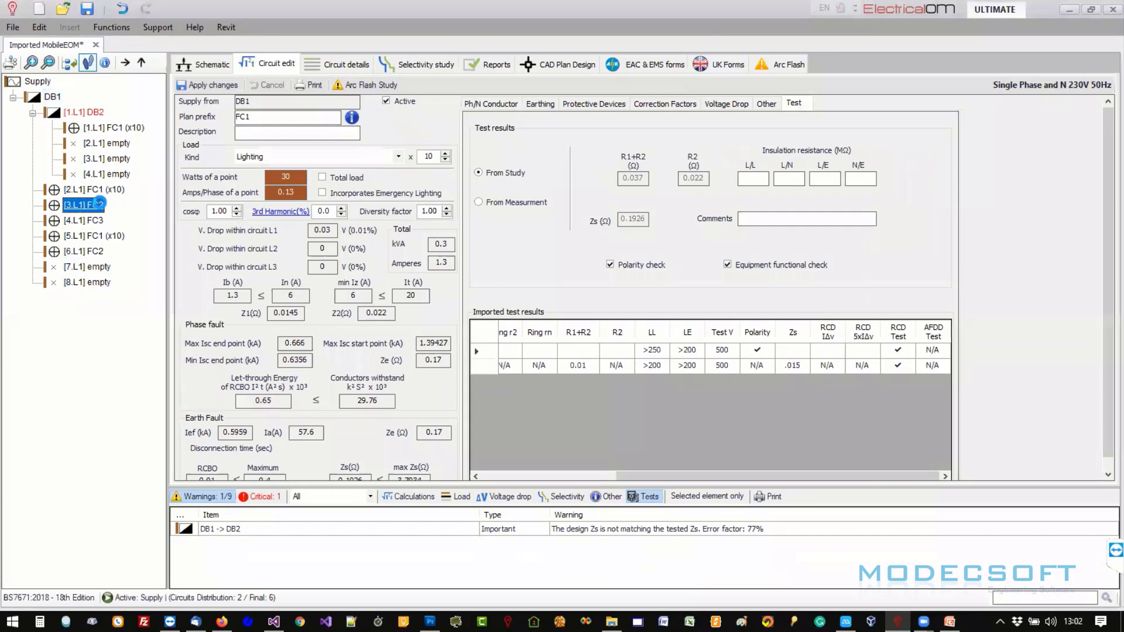
- Check DB2's two imported Zs values of 1.1, then move to UK Forms
{"action": "left_click", "coordinate": [85, 113]}
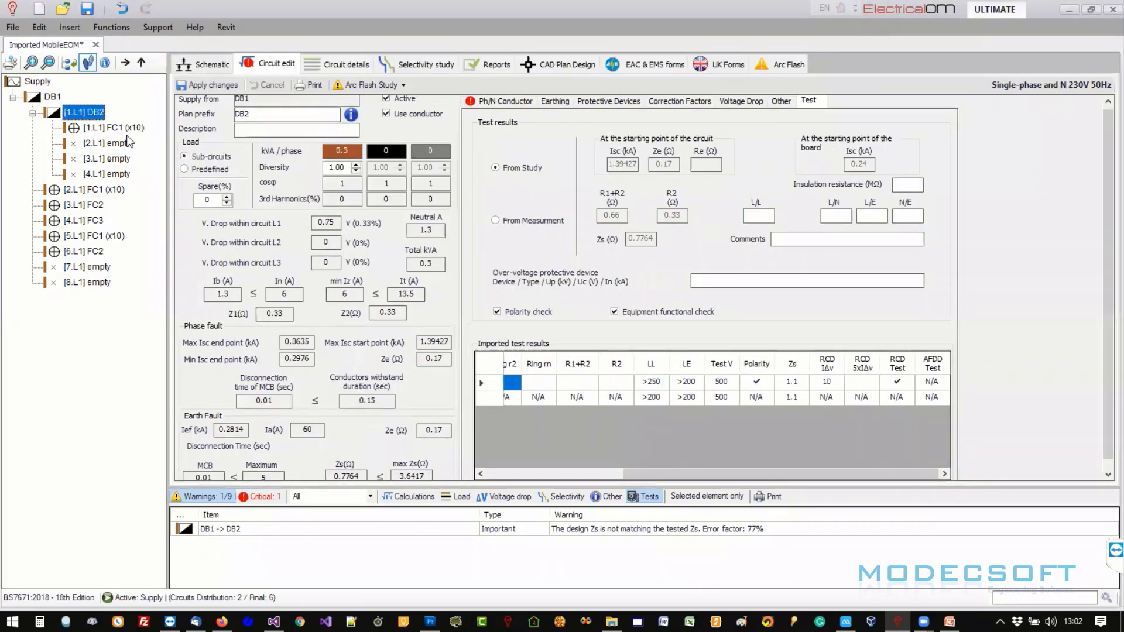
{"action": "left_click", "coordinate": [792, 398]}
{"action": "mouse_move", "coordinate": [799, 473]}
{"action": "left_mouse_down"}
{"action": "mouse_move", "coordinate": [691, 475]}
{"action": "mouse_move", "coordinate": [784, 474]}
{"action": "left_mouse_up"}
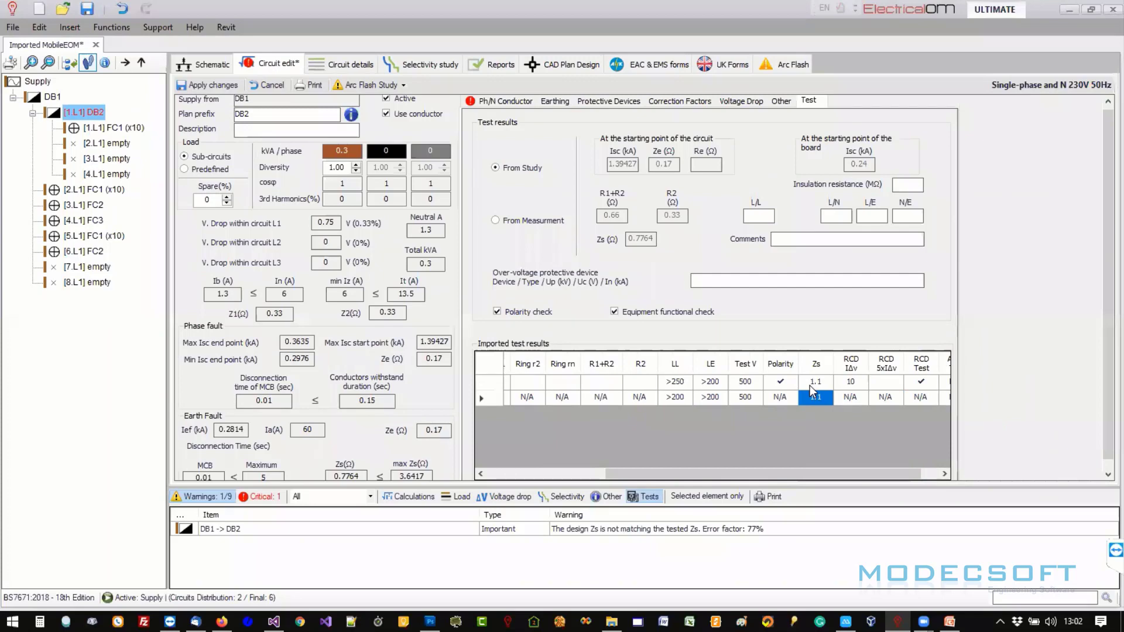
{"action": "left_click", "coordinate": [810, 385]}
{"action": "left_click_drag", "start_coordinate": [859, 472], "coordinate": [881, 470]}
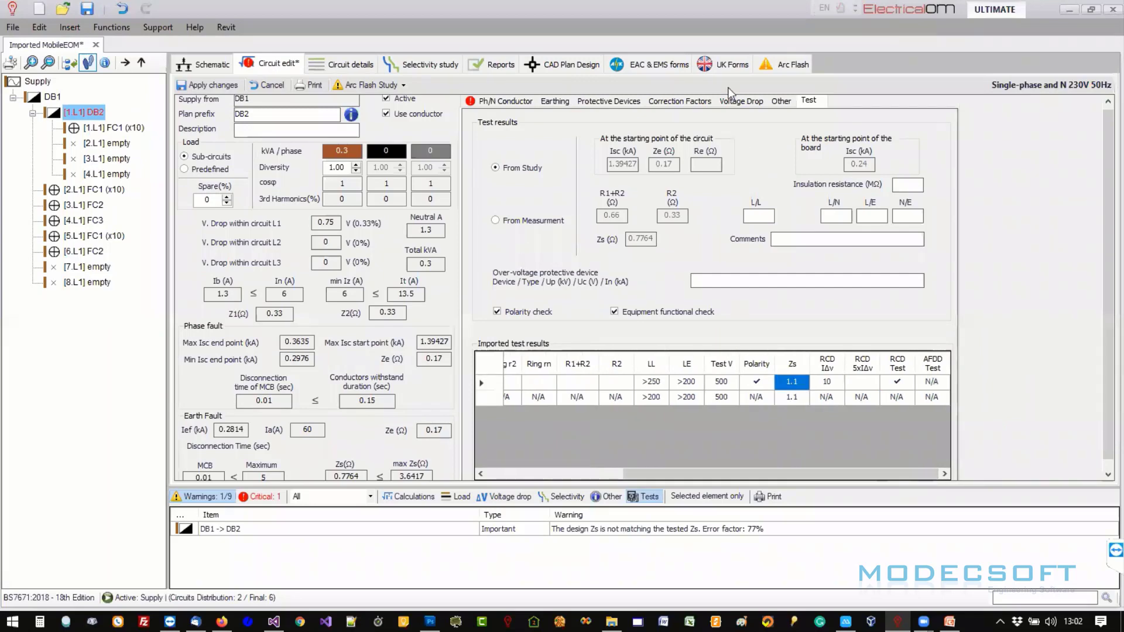
{"action": "left_click", "coordinate": [725, 64]}
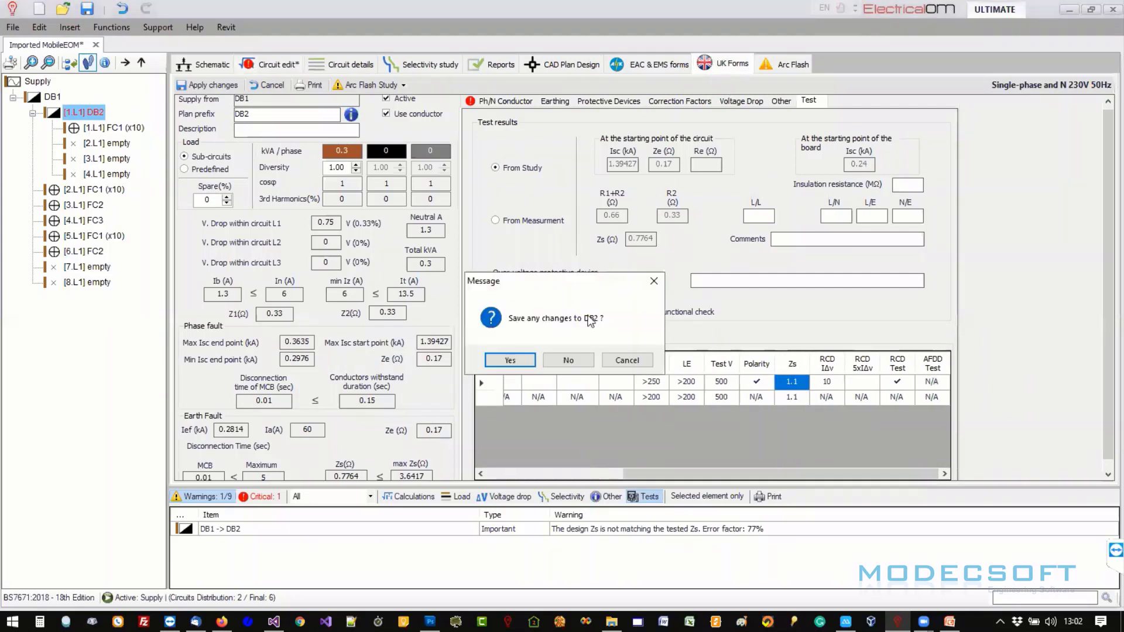
{"action": "left_click", "coordinate": [593, 360]}
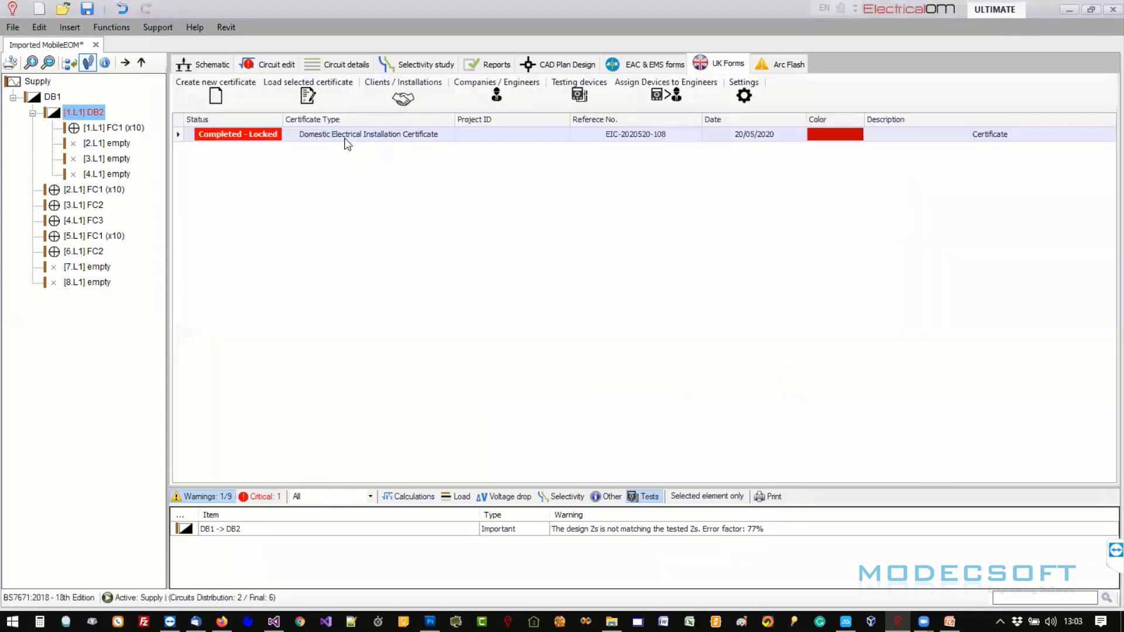
{"action": "left_click", "coordinate": [220, 96]}
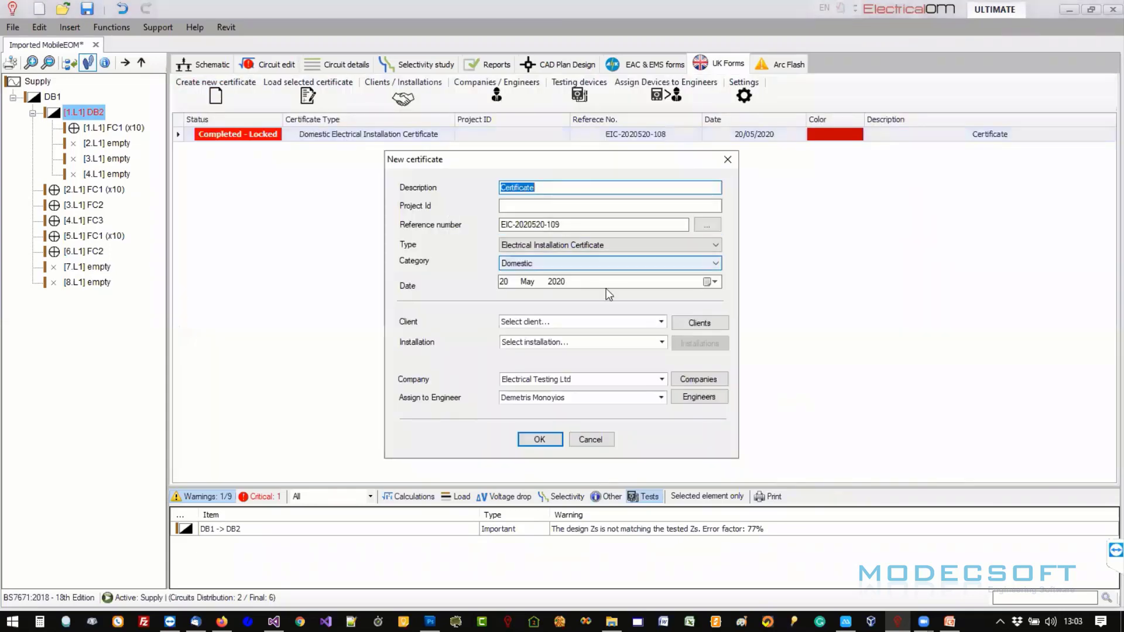
{"action": "left_click", "coordinate": [540, 440]}
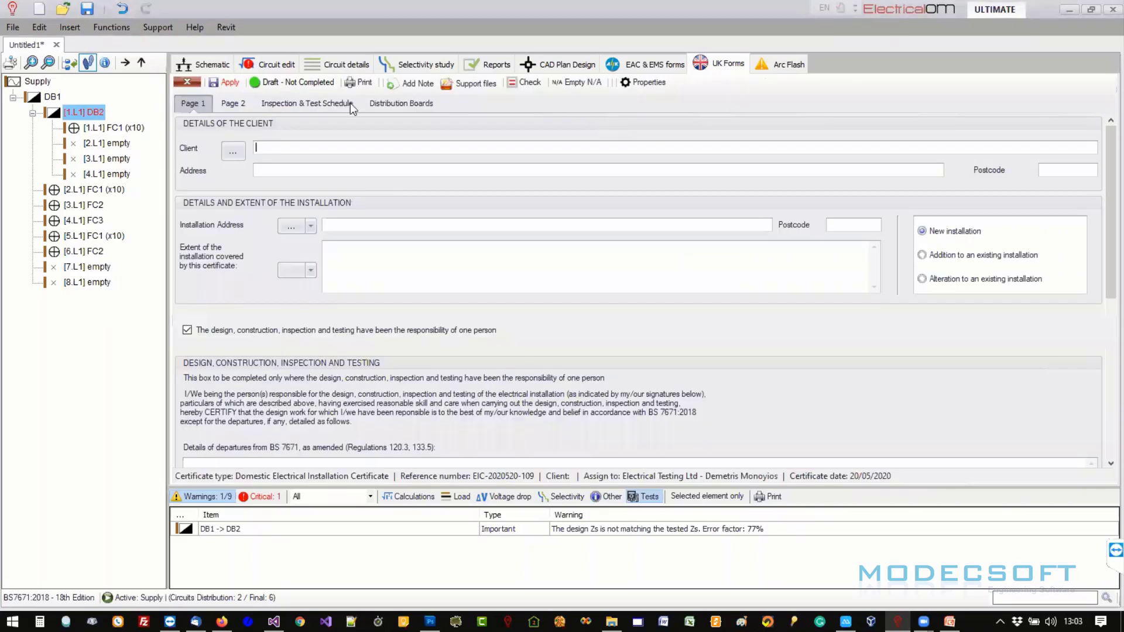
{"action": "left_click", "coordinate": [350, 103]}
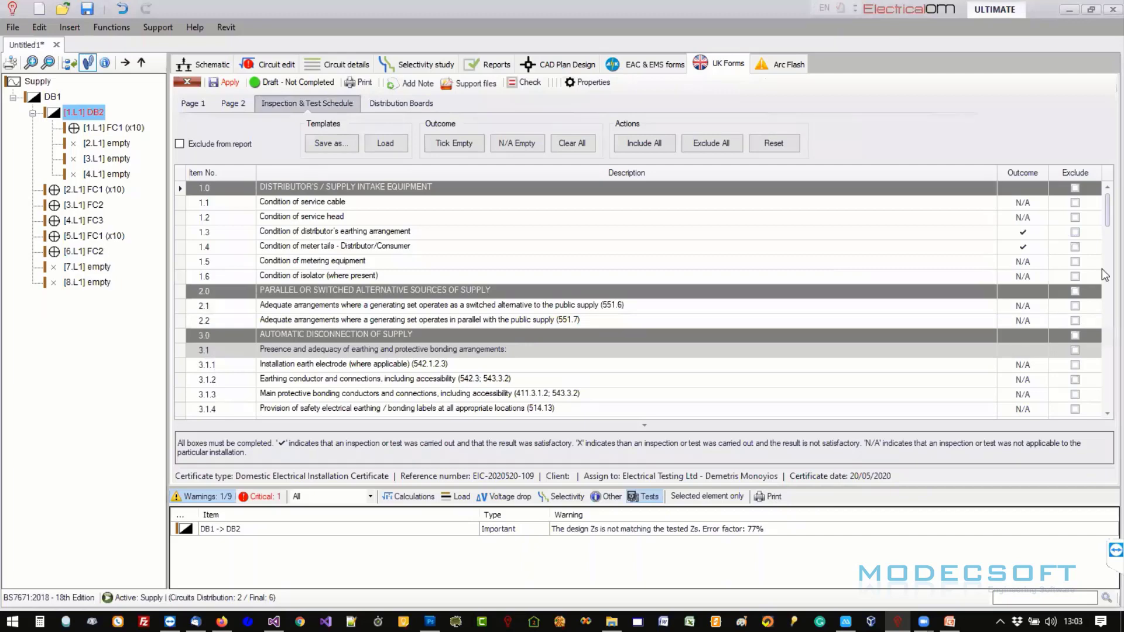
- Show the (Draft) DB1 distribution board schedule and scroll across to its test results
{"action": "scroll", "coordinate": [1102, 269], "scroll_direction": "down", "scroll_amount": 6}
{"action": "scroll", "coordinate": [1090, 360], "scroll_direction": "up", "scroll_amount": 4}
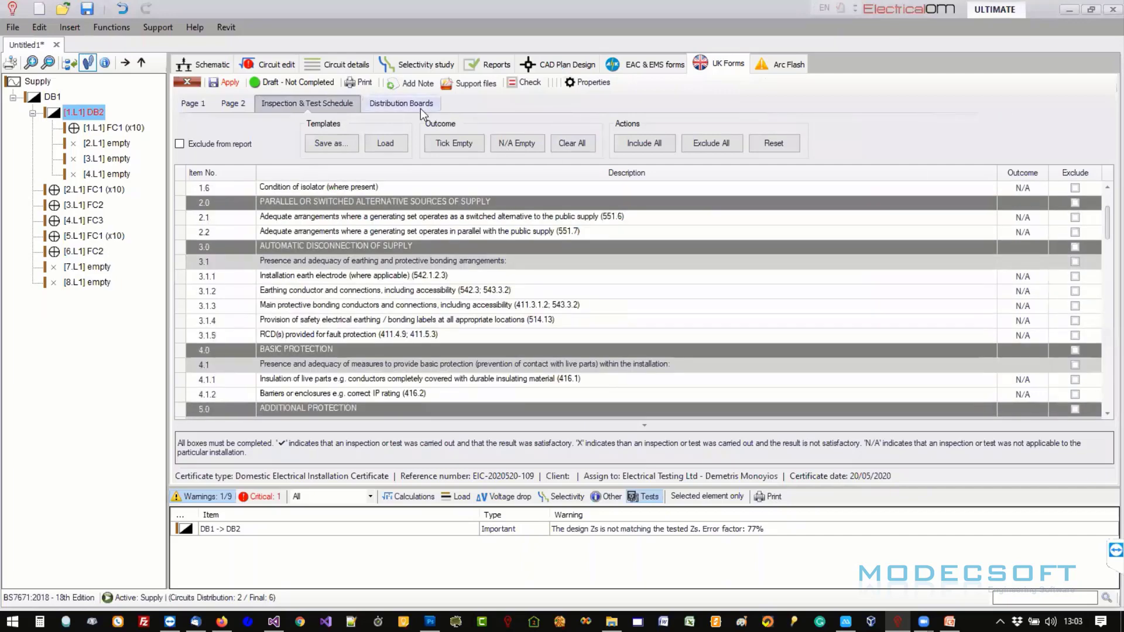
{"action": "left_click", "coordinate": [420, 108]}
{"action": "left_click", "coordinate": [327, 121]}
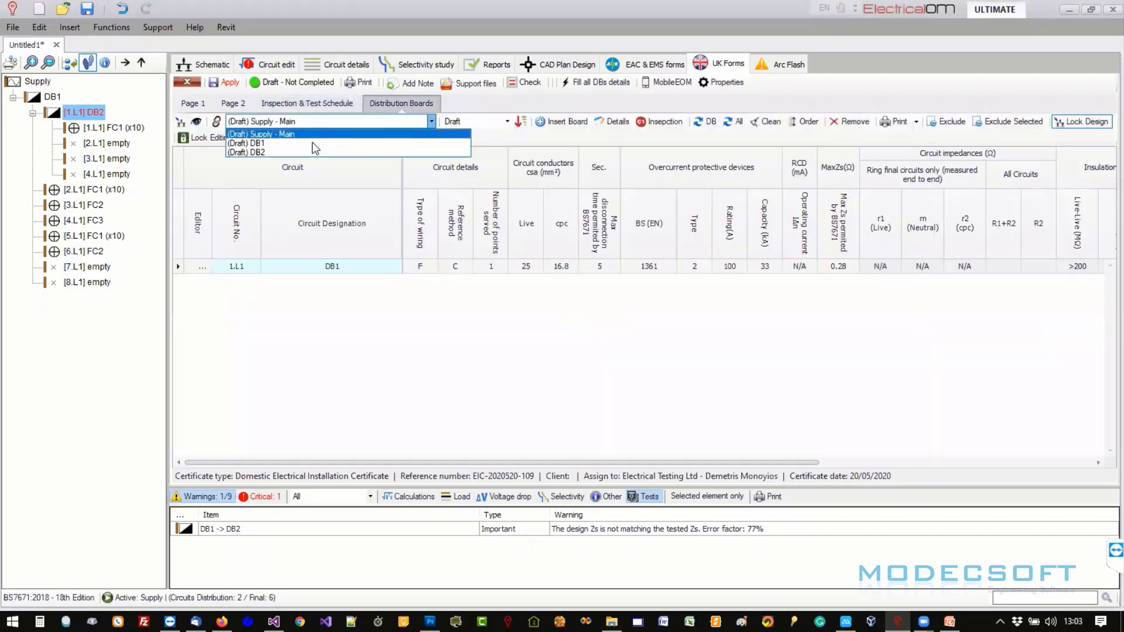
{"action": "left_click", "coordinate": [311, 143]}
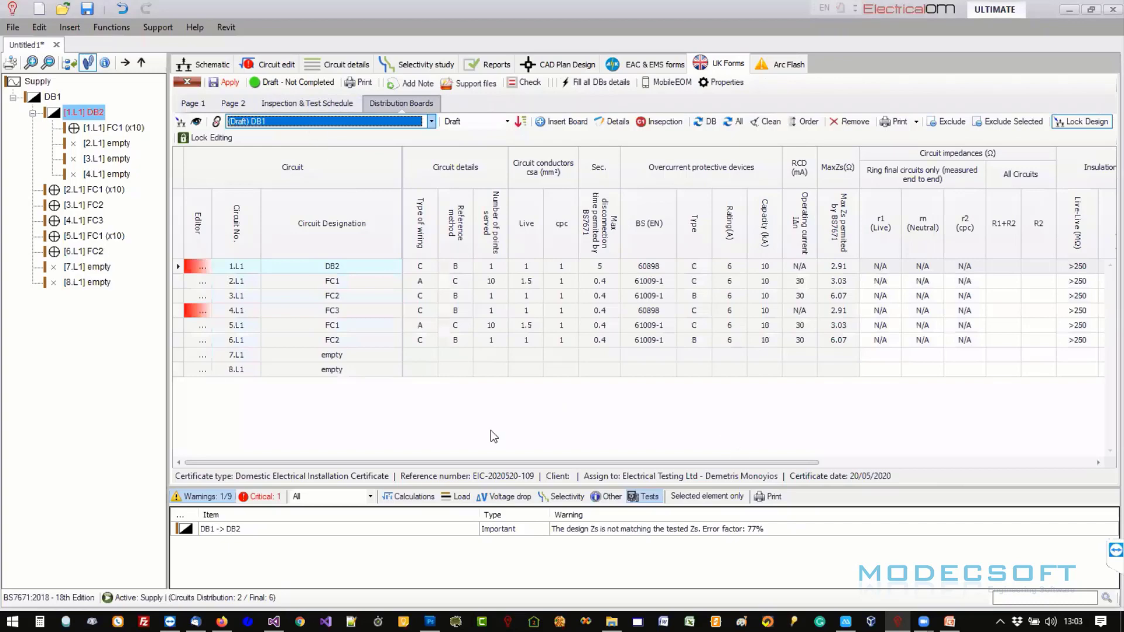
{"action": "left_click_drag", "start_coordinate": [685, 463], "coordinate": [1025, 463]}
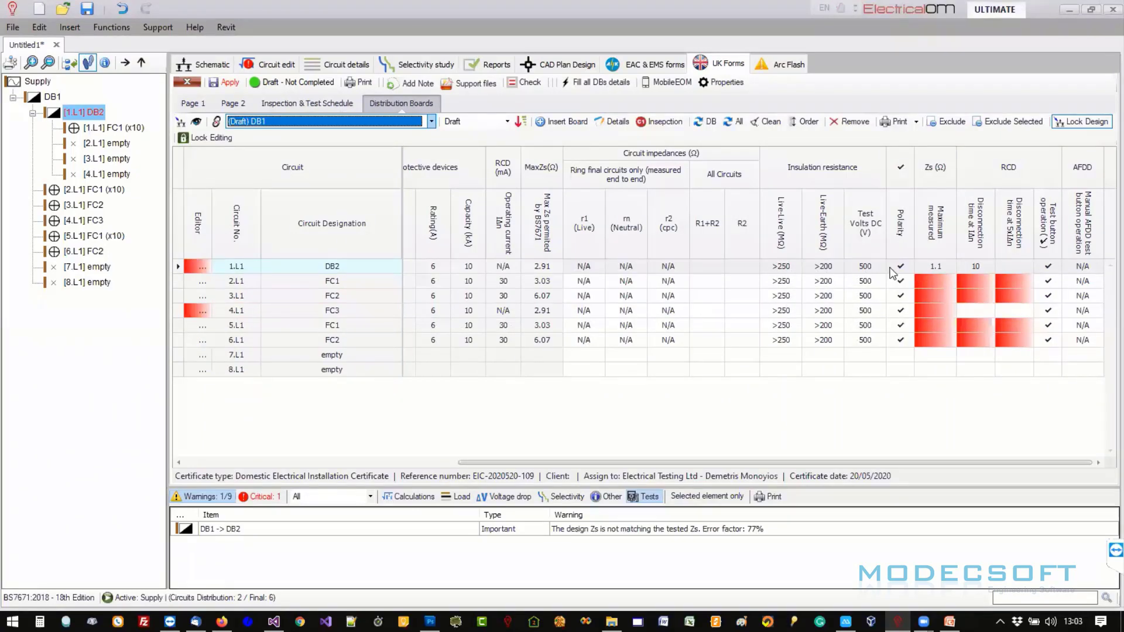
{"action": "mouse_move", "coordinate": [899, 273]}
{"action": "left_click", "coordinate": [287, 67]}
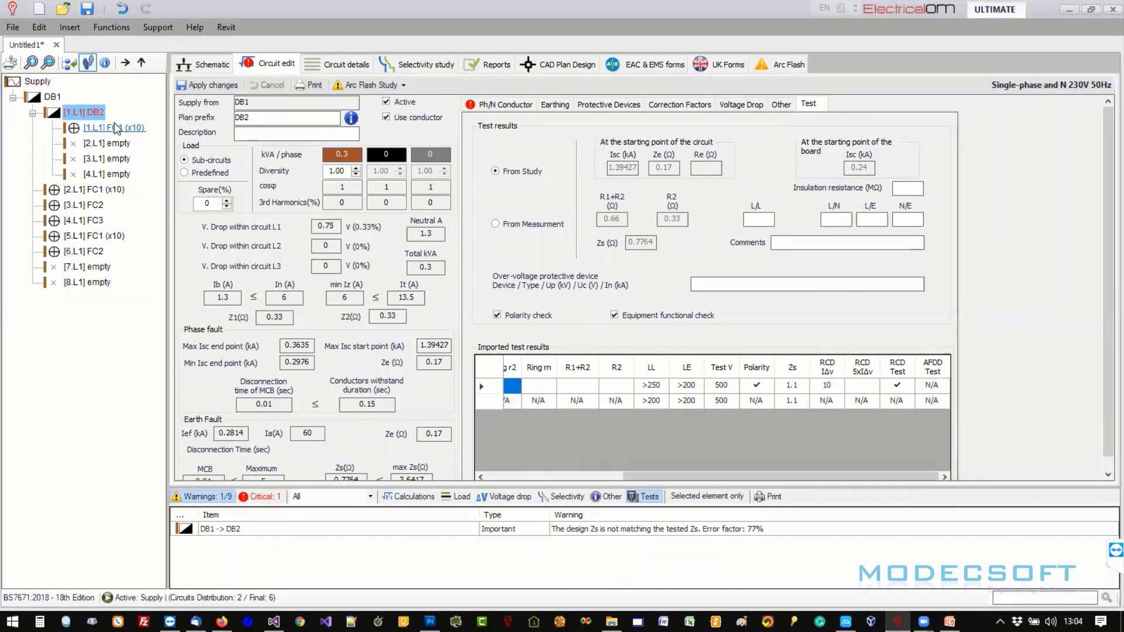
{"action": "left_click", "coordinate": [263, 132]}
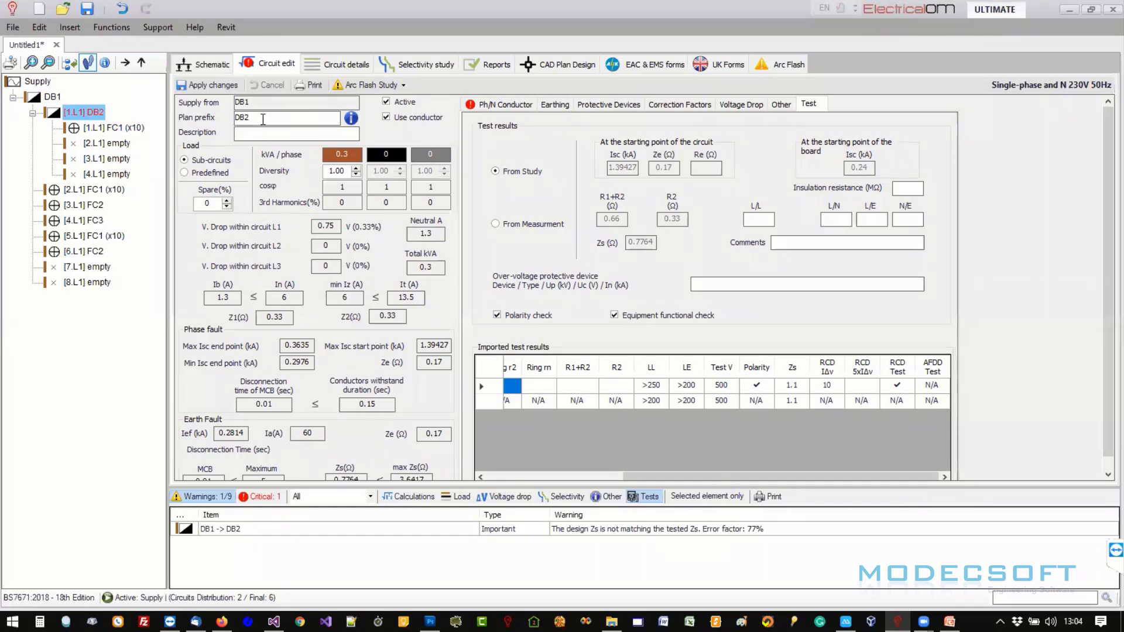
{"action": "left_click", "coordinate": [263, 119]}
- Enable user editing on the design data for the DB2 row
{"action": "left_click", "coordinate": [715, 66]}
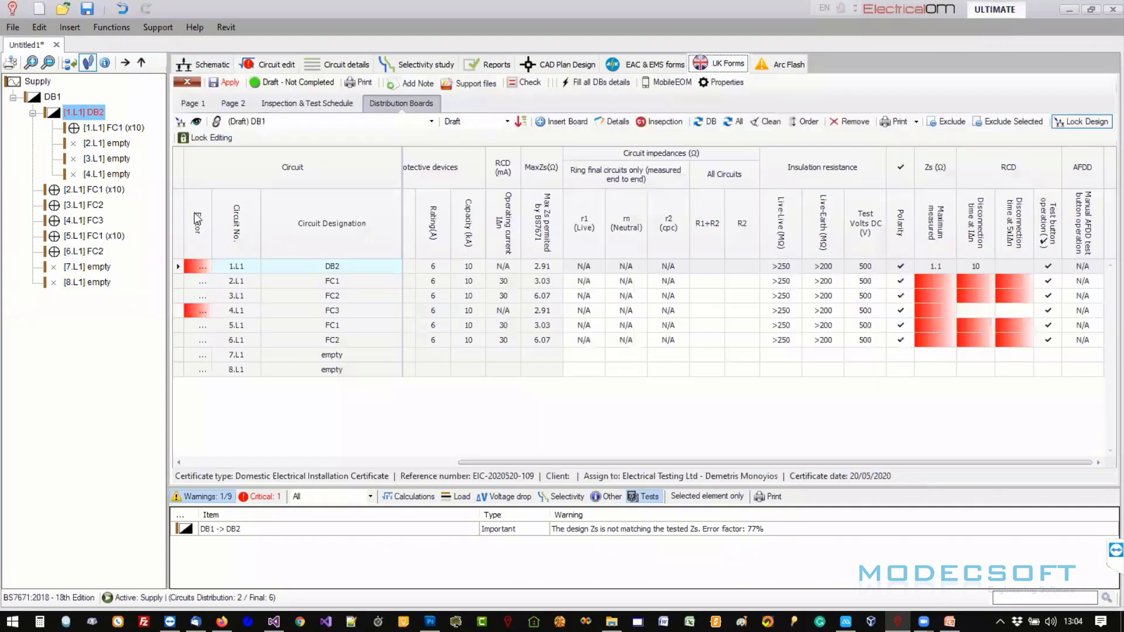
{"action": "left_click", "coordinate": [312, 266]}
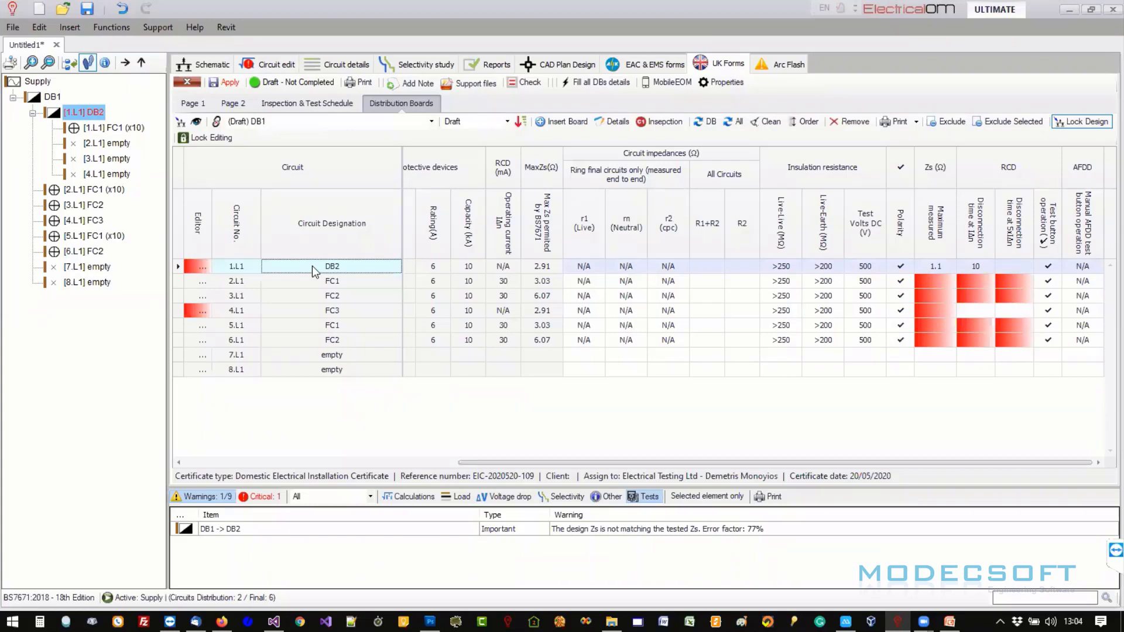
{"action": "right_click", "coordinate": [326, 267]}
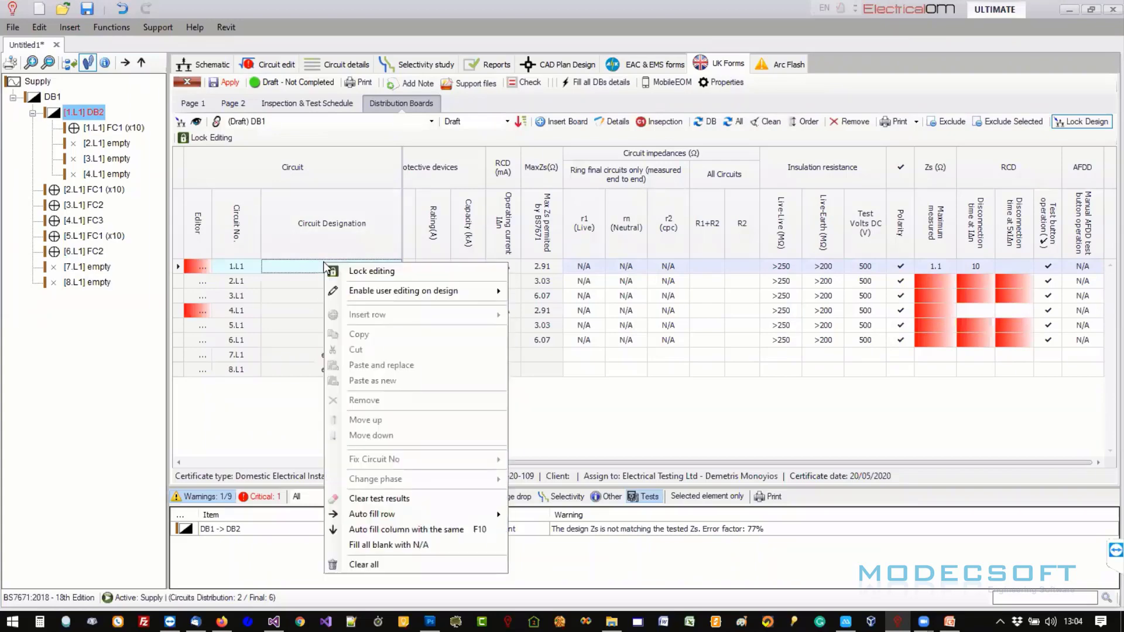
{"action": "left_click", "coordinate": [1086, 123]}
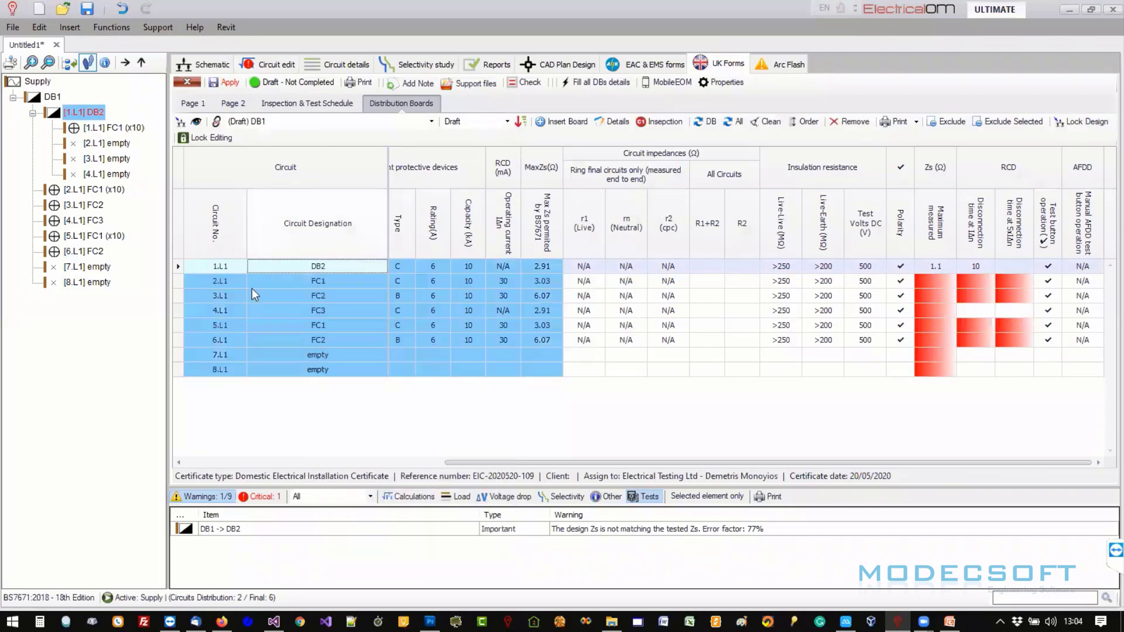
- Append extra text to the DB2 circuit designation and try editing FC1's designation
{"action": "left_click", "coordinate": [321, 267]}
{"action": "type", "text": "dsfdsf"}
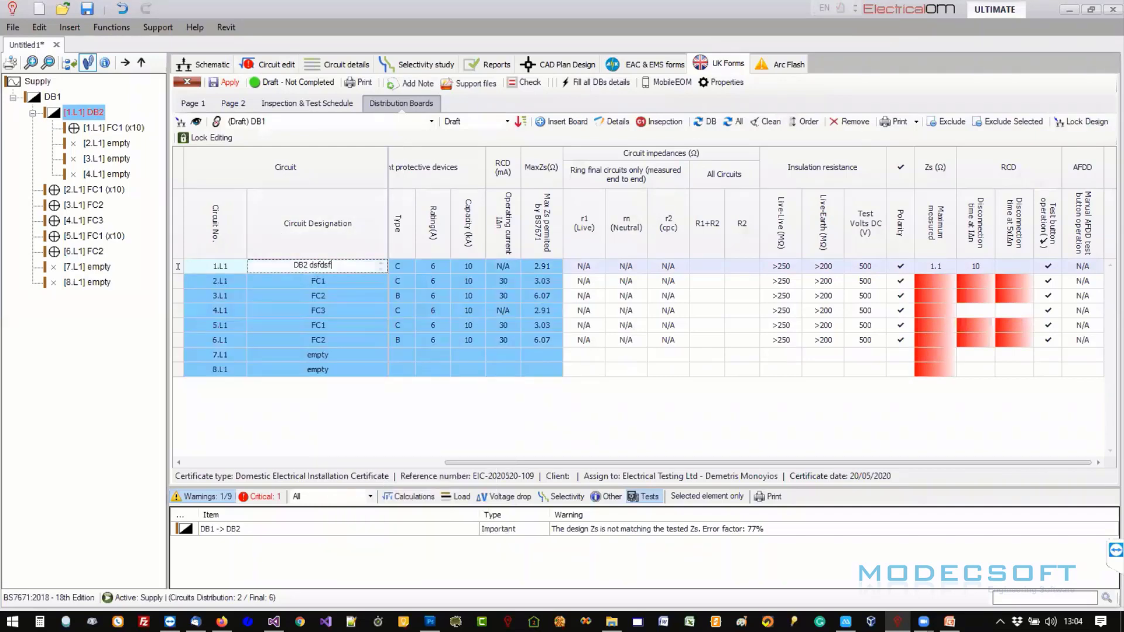
{"action": "type", "text": "sf sdsd dsfdsf dsfds fdsfds fdsf ds fds"}
{"action": "key", "text": "Return"}
{"action": "left_click", "coordinate": [337, 271]}
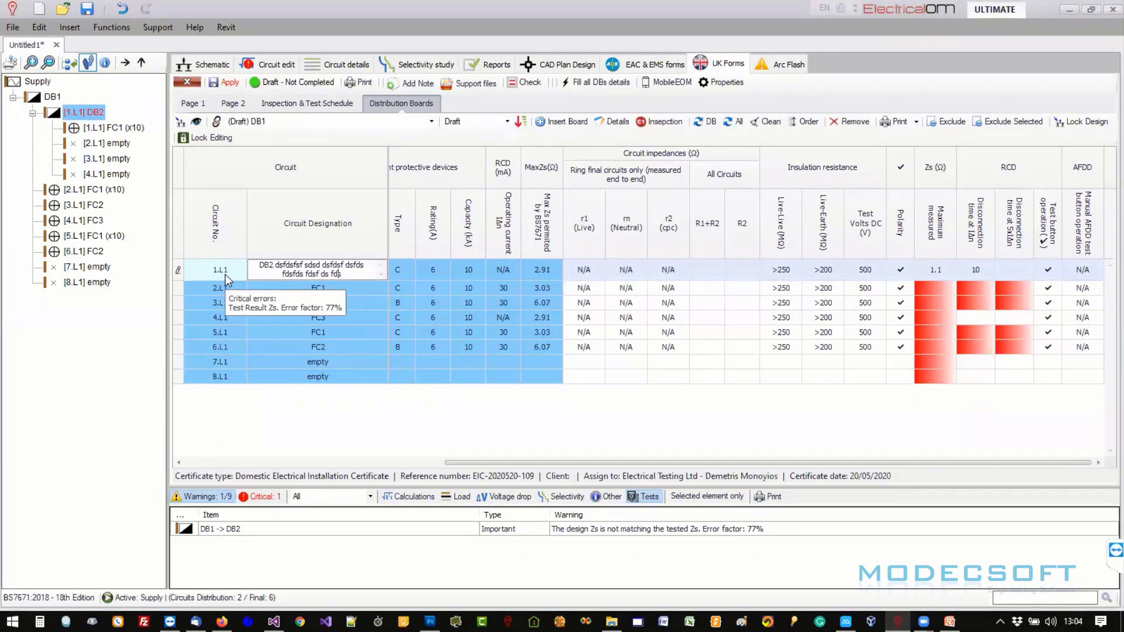
{"action": "left_click", "coordinate": [313, 288]}
{"action": "left_click", "coordinate": [326, 266]}
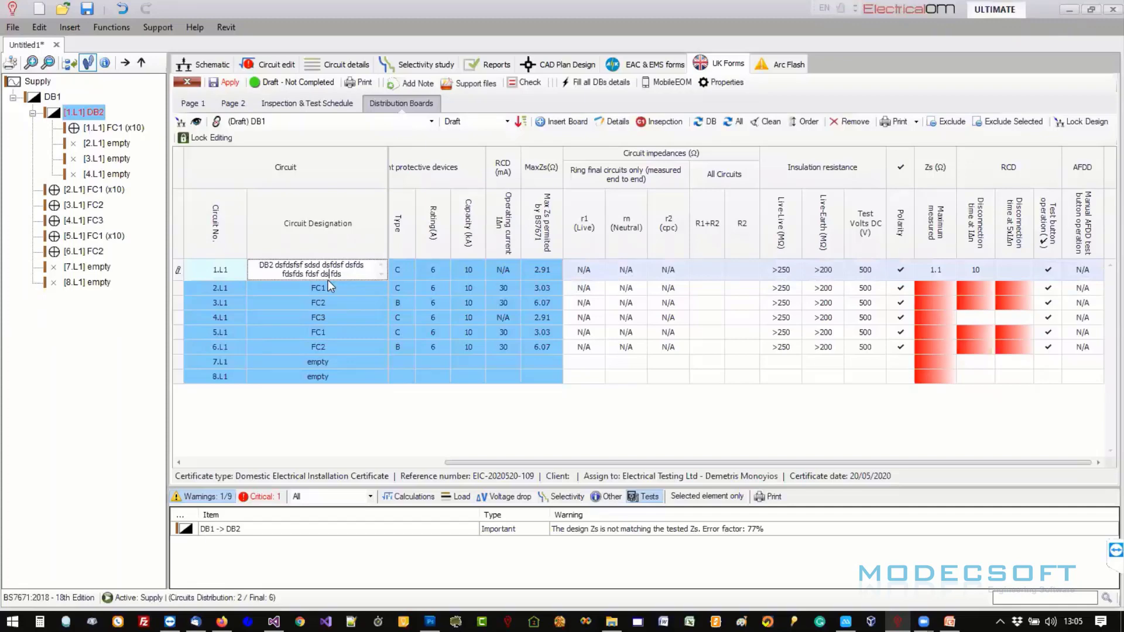
{"action": "left_click", "coordinate": [332, 288]}
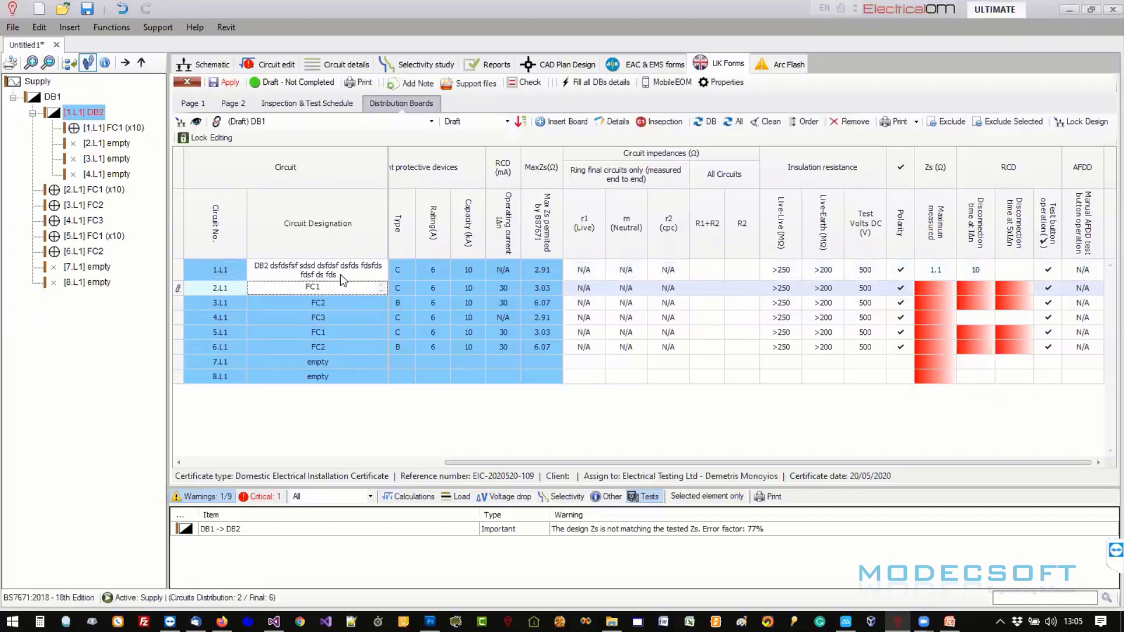
{"action": "left_click", "coordinate": [269, 65]}
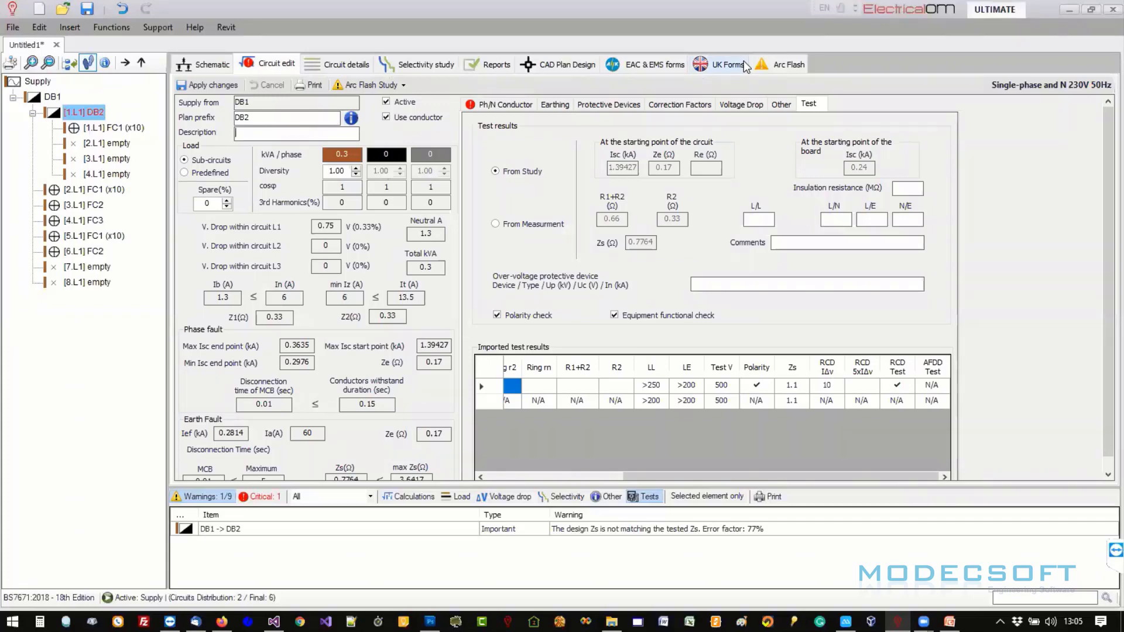
- Lock the schedule's design data again, confirming the warning, and select the DB2 row
{"action": "left_click", "coordinate": [732, 63]}
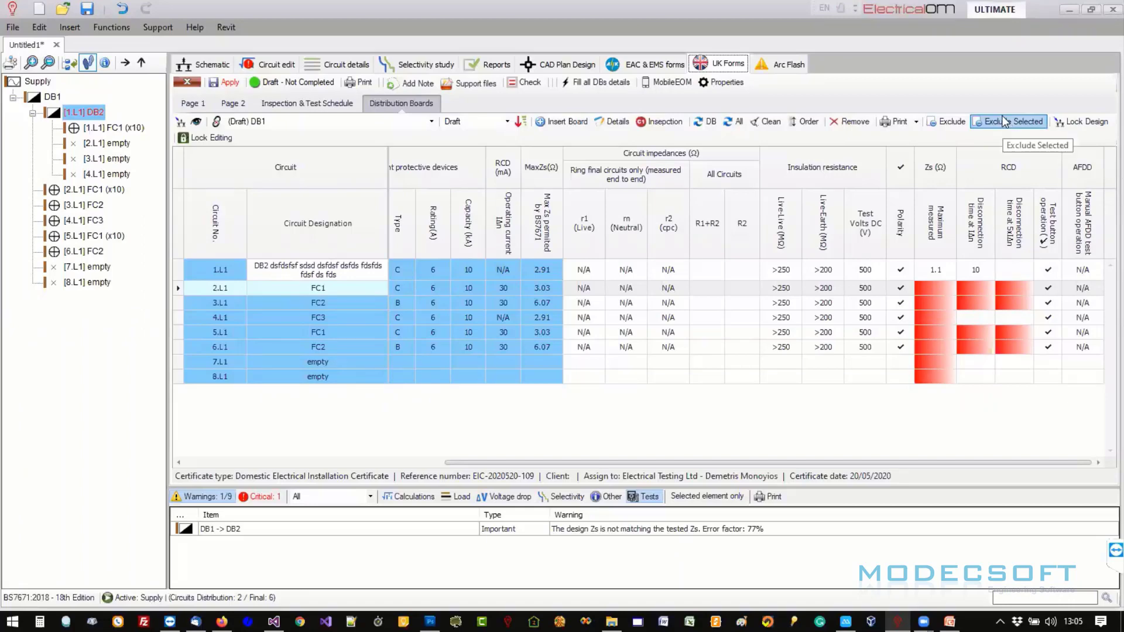
{"action": "left_click", "coordinate": [1066, 124]}
{"action": "left_click", "coordinate": [609, 363]}
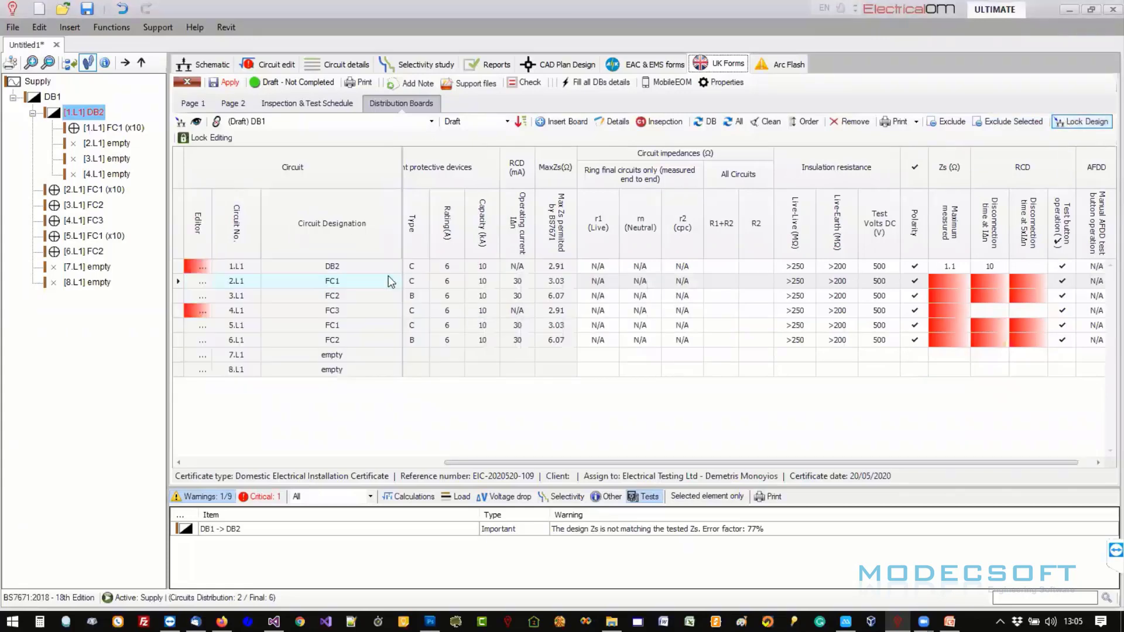
{"action": "left_click", "coordinate": [367, 267]}
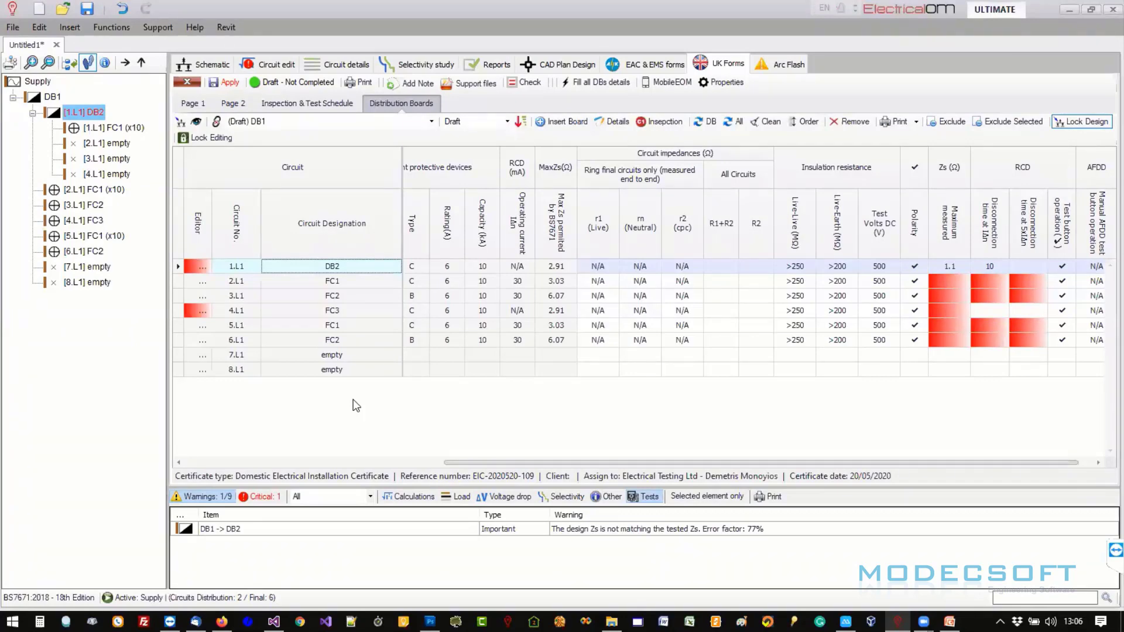
{"action": "left_click", "coordinate": [336, 294]}
{"action": "right_click", "coordinate": [338, 297]}
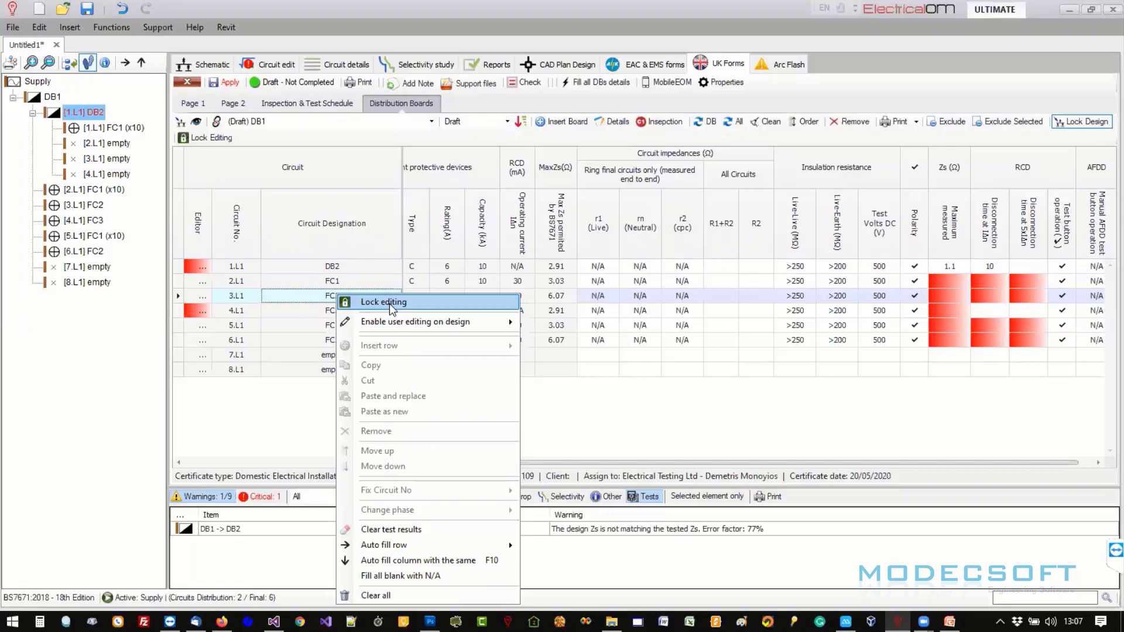
{"action": "left_click", "coordinate": [971, 109]}
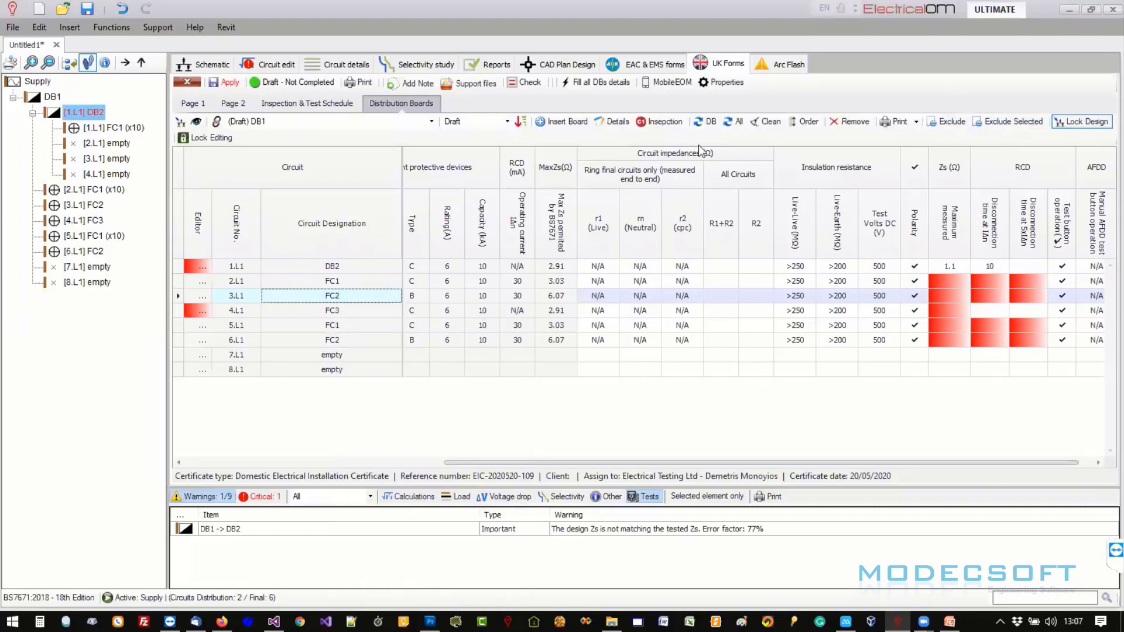
{"action": "left_click", "coordinate": [252, 280]}
{"action": "left_click", "coordinate": [252, 311]}
{"action": "left_click", "coordinate": [252, 326]}
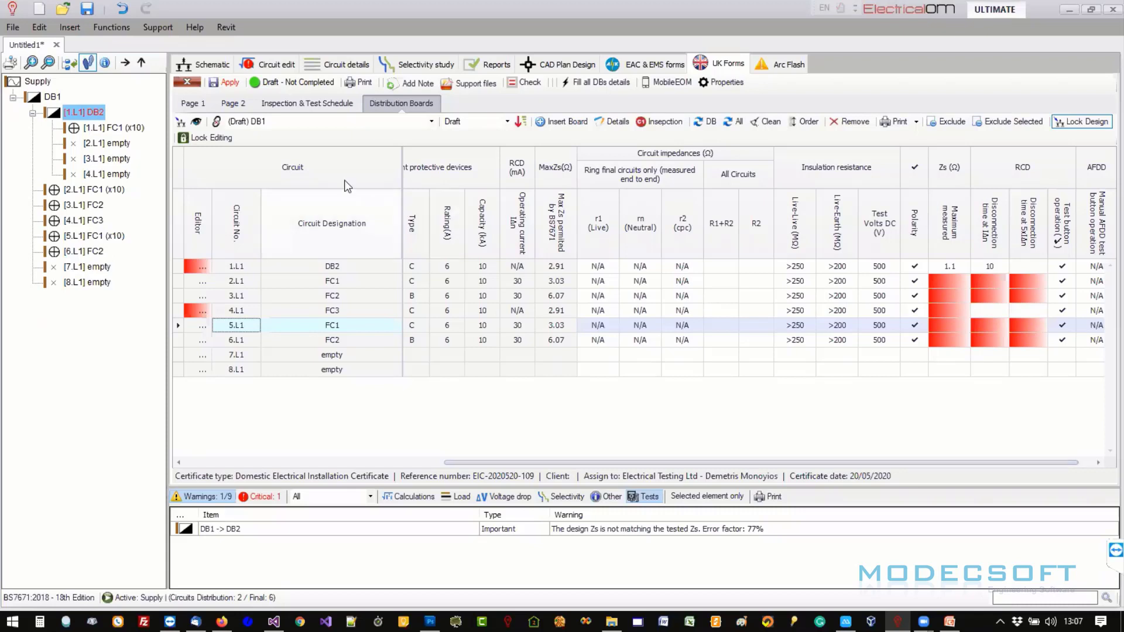
{"action": "left_click", "coordinate": [277, 64]}
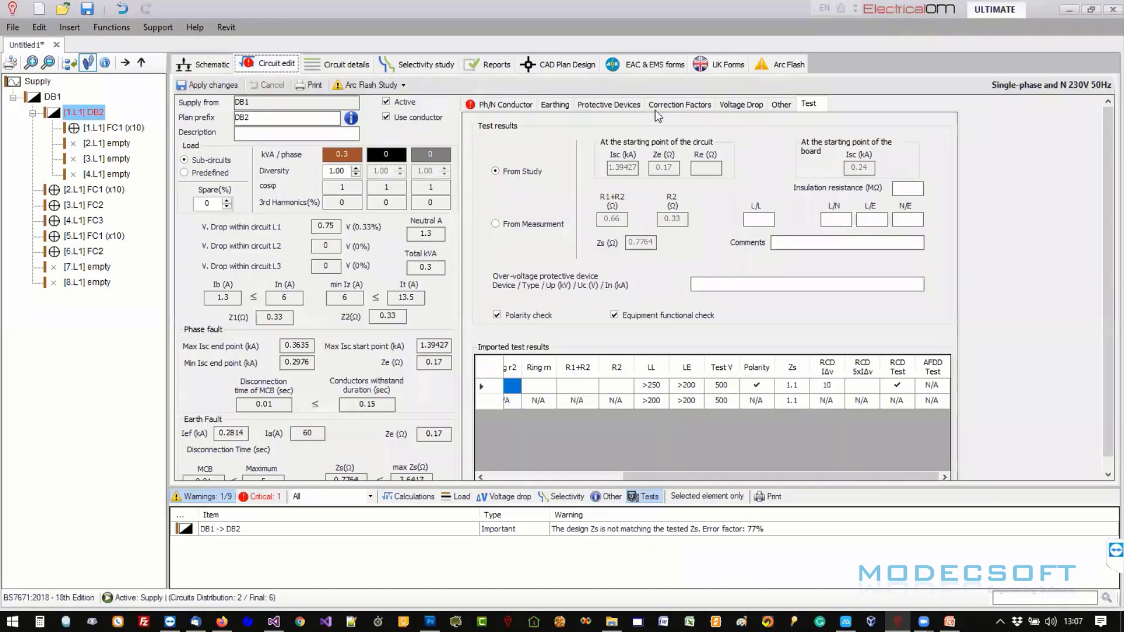
{"action": "left_click", "coordinate": [624, 107]}
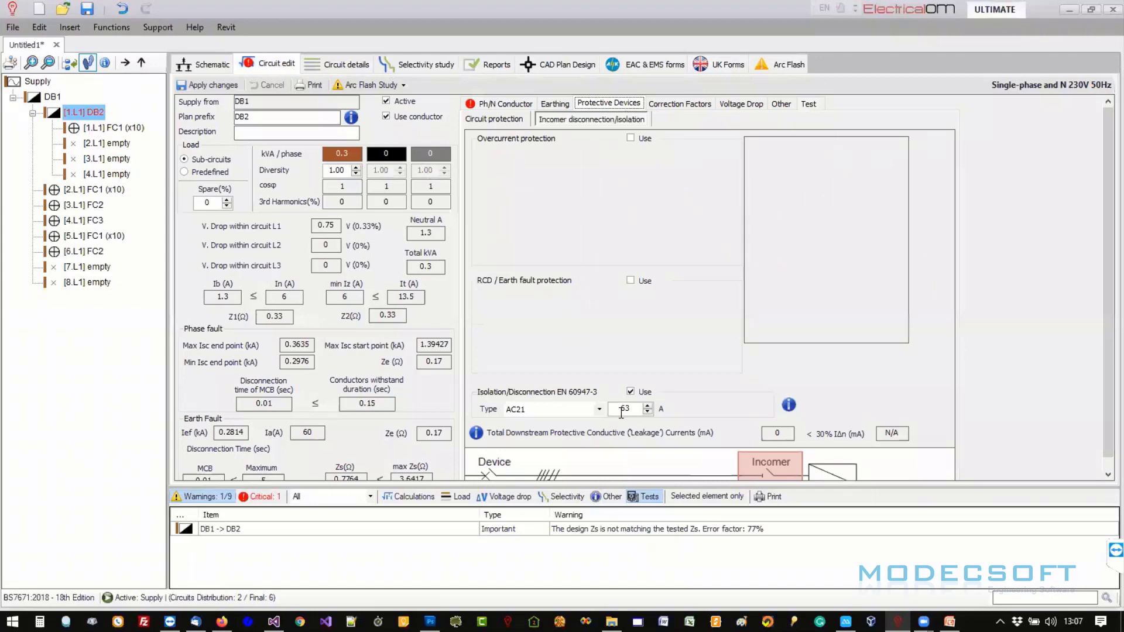
{"action": "left_click", "coordinate": [515, 119]}
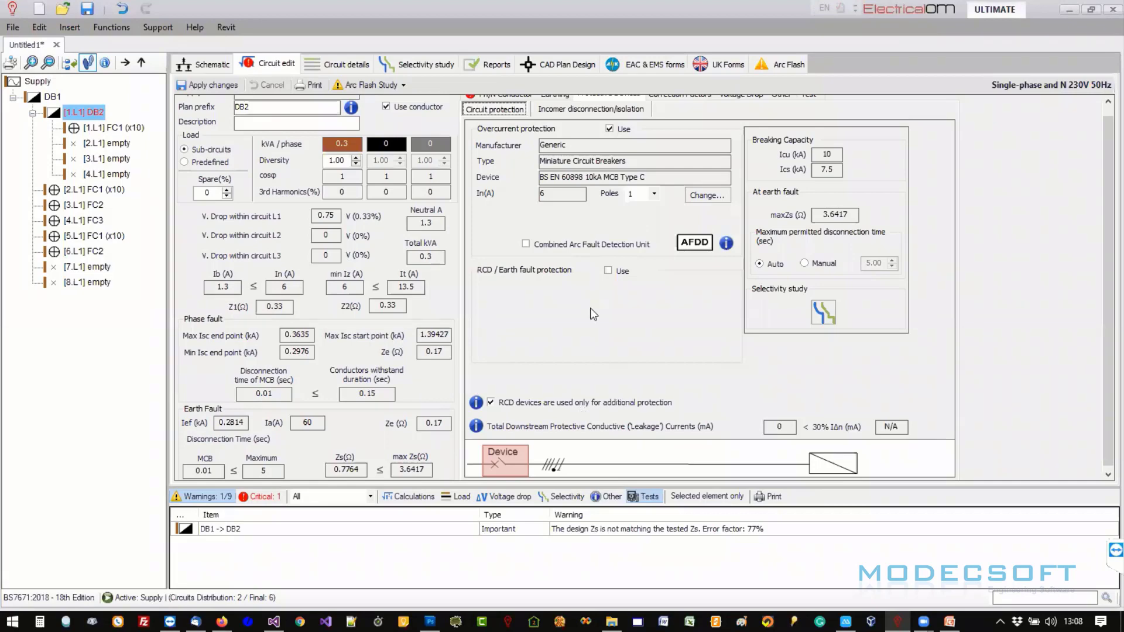
{"action": "left_click", "coordinate": [723, 64]}
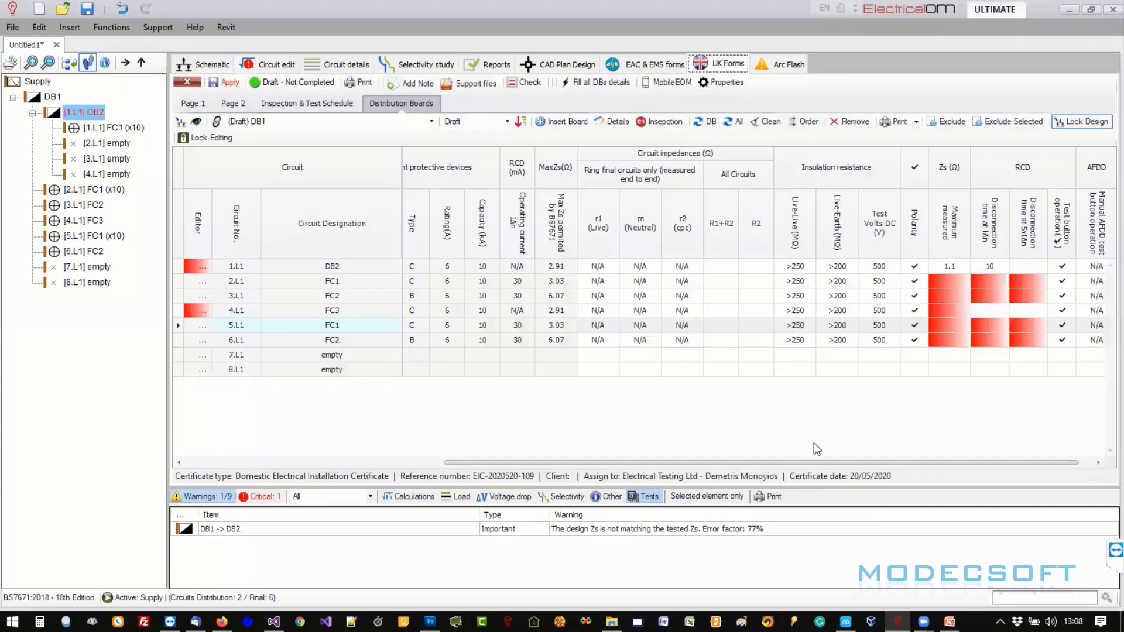
- Check the Max Zs values of circuits 1.L1 to 4.L1, then return to DB2's circuit edit form
{"action": "left_click_drag", "start_coordinate": [737, 462], "coordinate": [480, 480]}
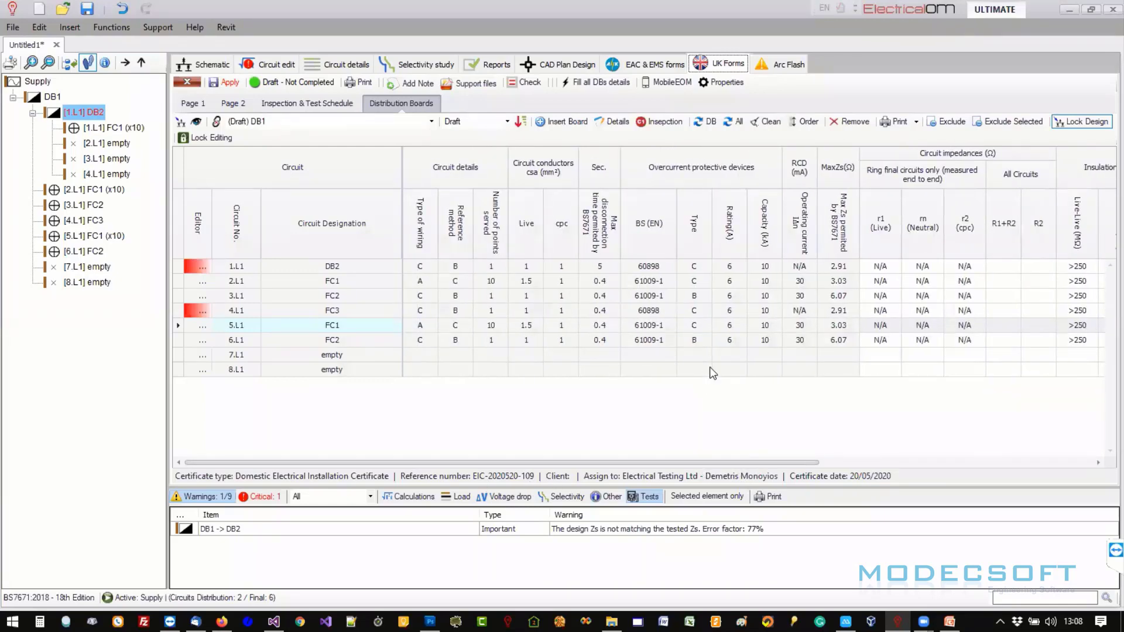
{"action": "left_click", "coordinate": [841, 266]}
{"action": "left_click", "coordinate": [840, 282]}
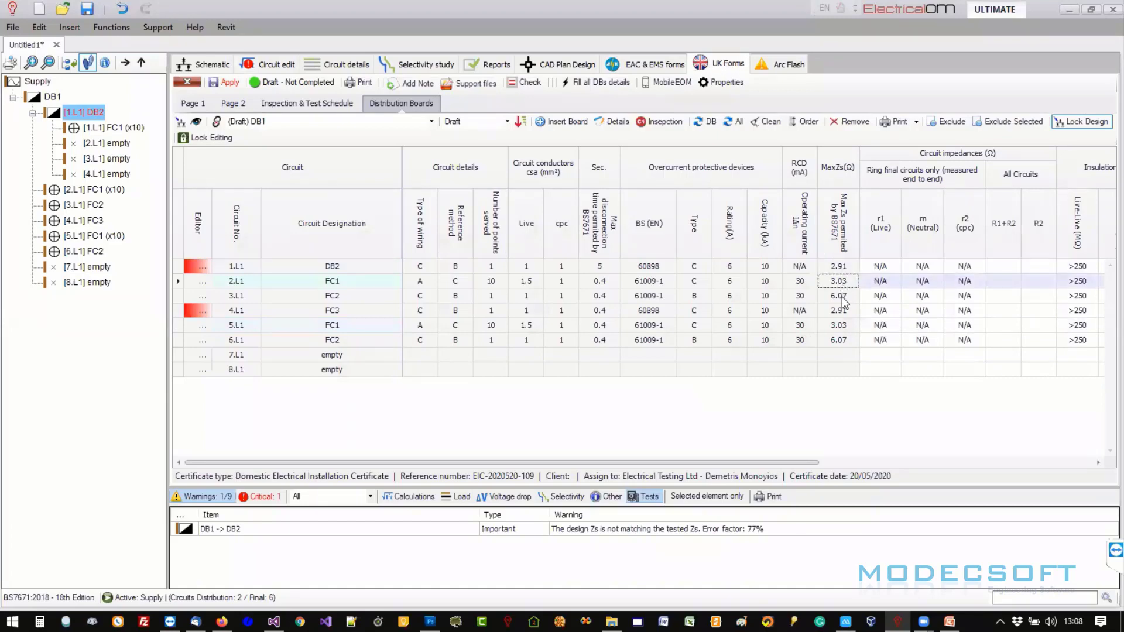
{"action": "left_click", "coordinate": [841, 297]}
{"action": "left_click", "coordinate": [841, 315]}
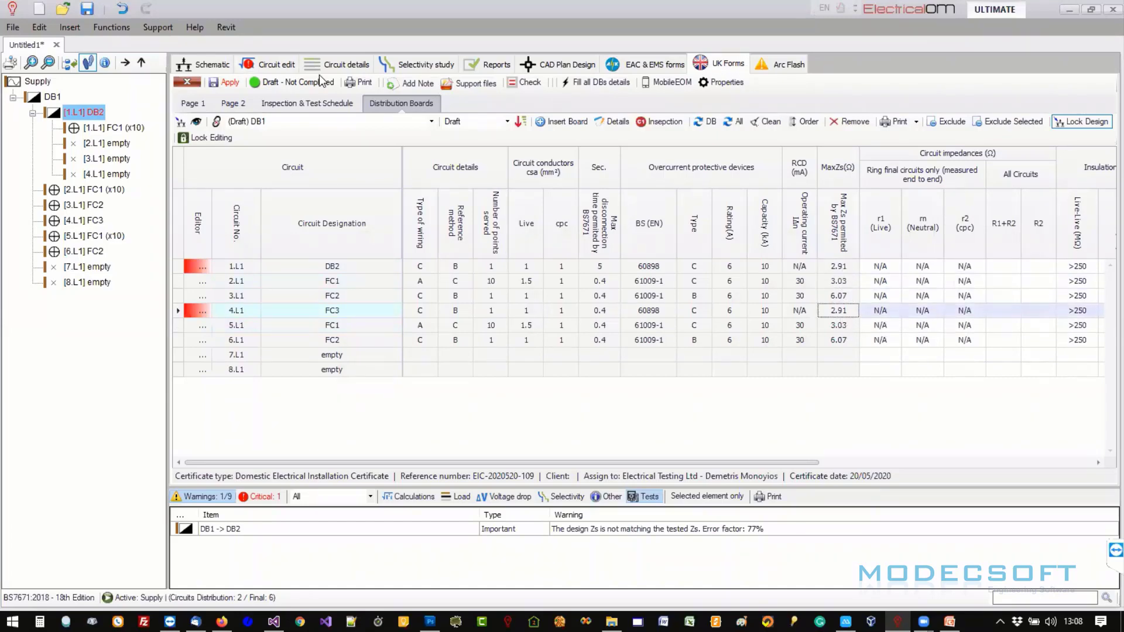
{"action": "left_click", "coordinate": [252, 68]}
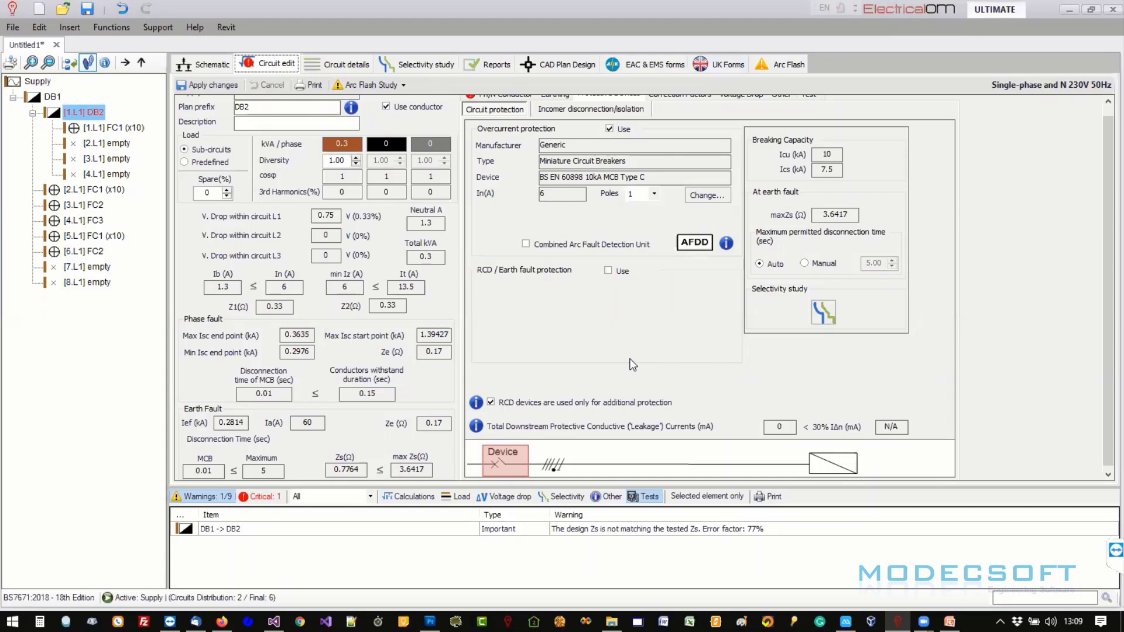
- Leave the DB1 schedule and bring the Apowersoft phone-mirror window to the front
{"action": "left_click", "coordinate": [709, 65]}
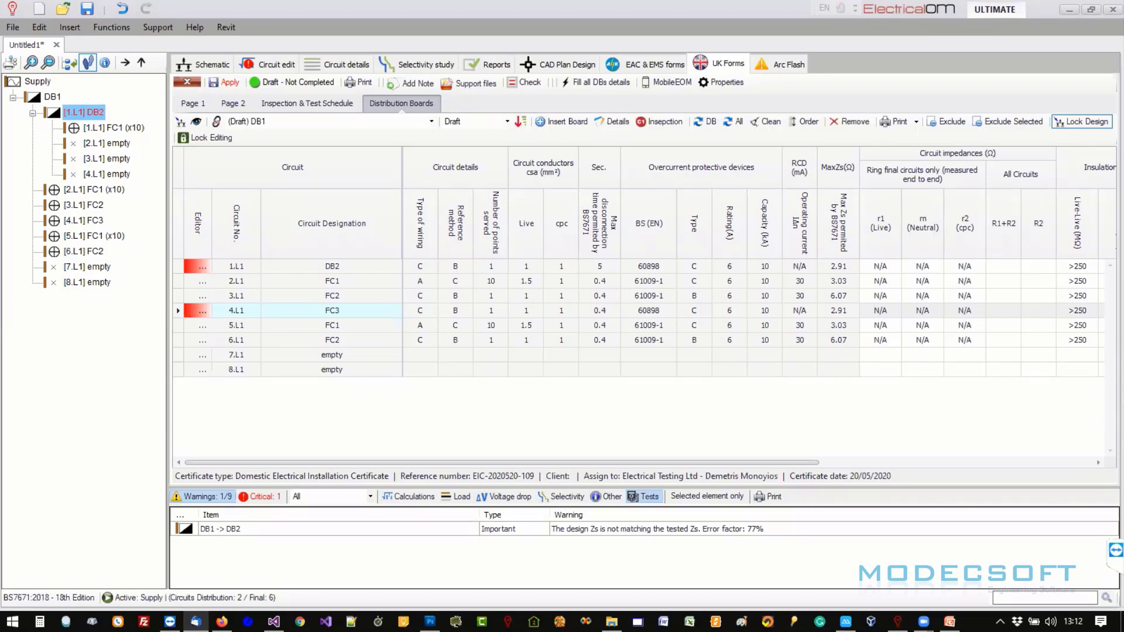
{"action": "mouse_move", "coordinate": [846, 622]}
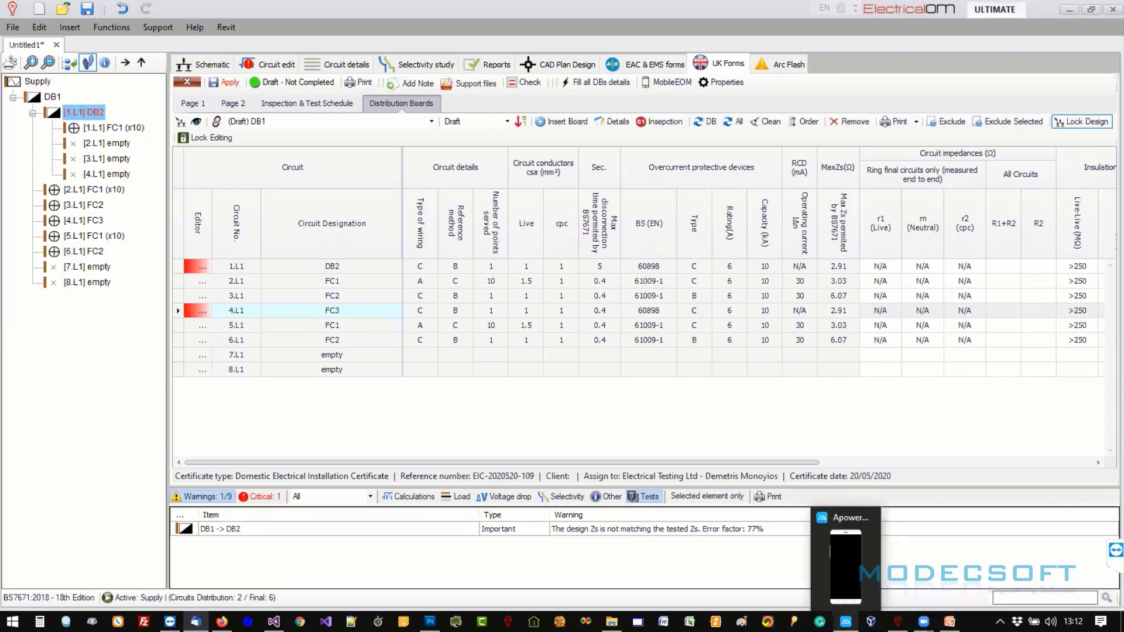
{"action": "mouse_move", "coordinate": [851, 579]}
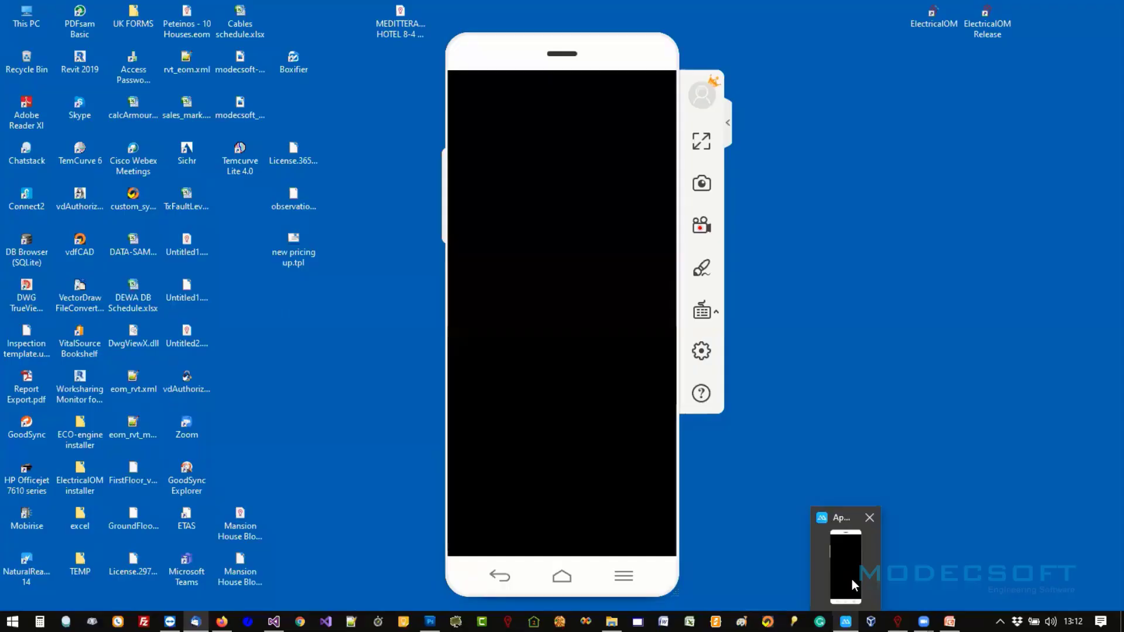